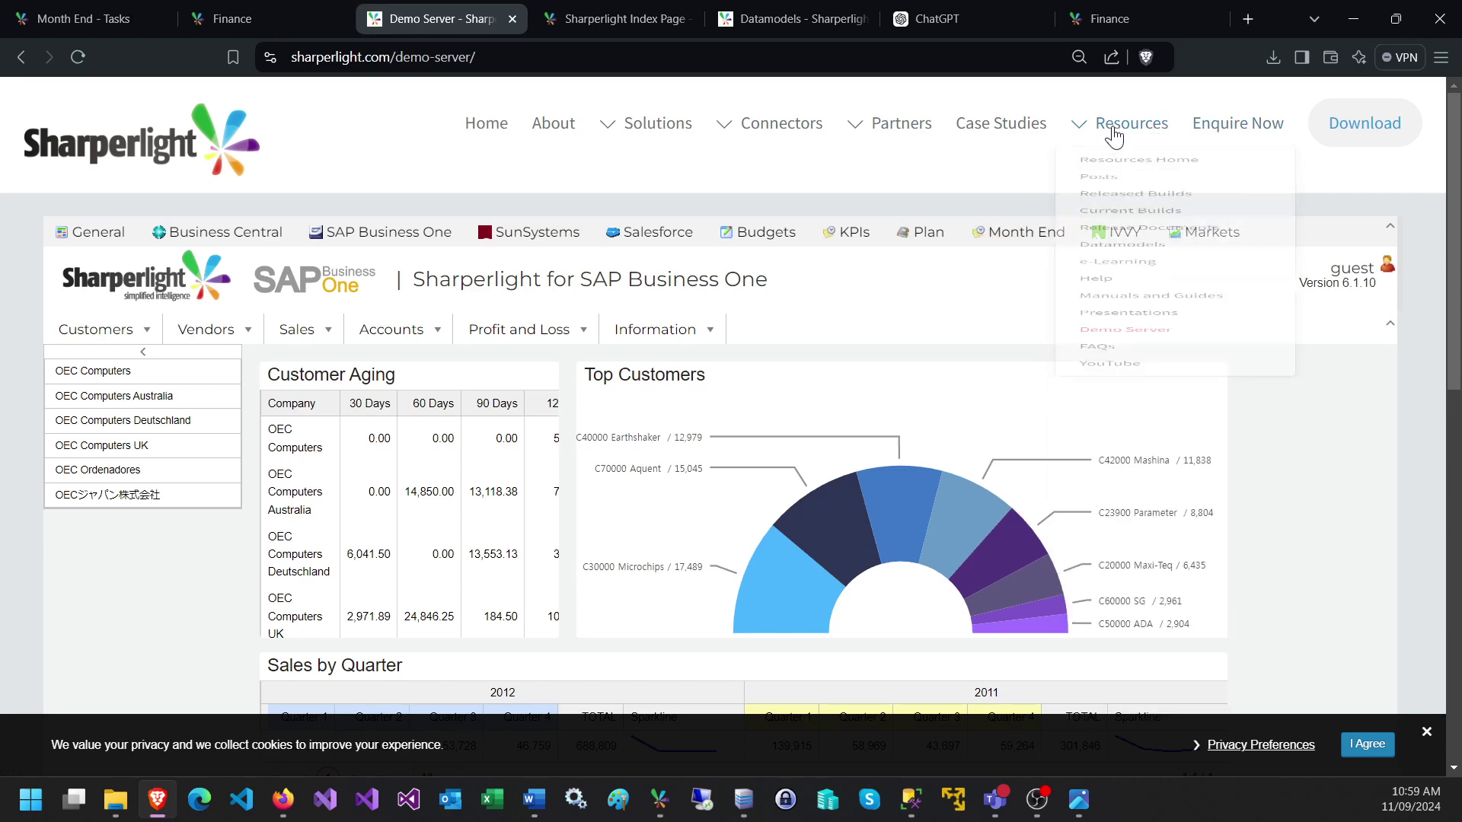
- Look over the website's Resources options and the report menus of the SAP Business One dashboard on the demo server page
mouse_move(1110, 130)
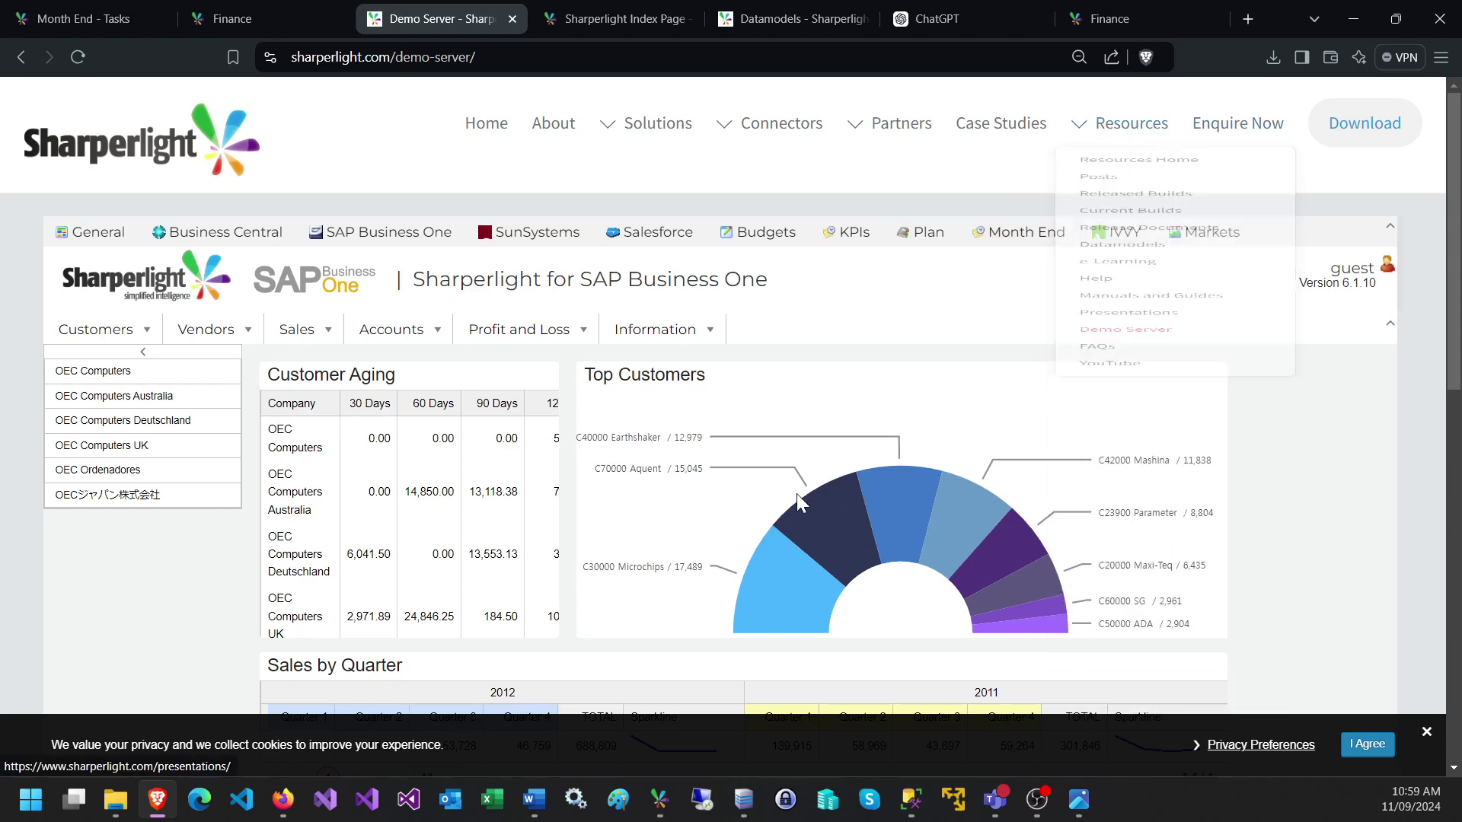
mouse_move(120, 335)
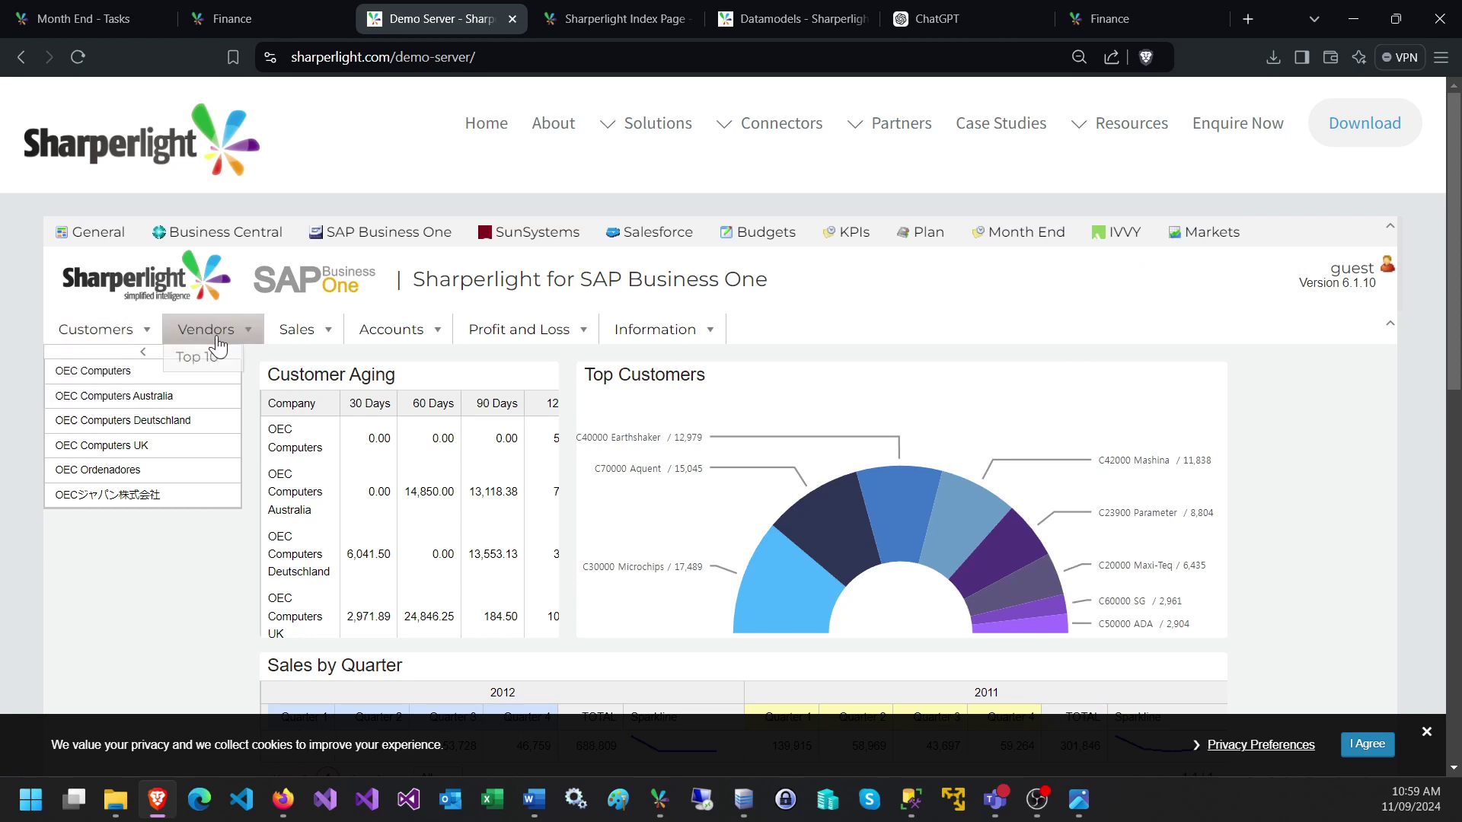
mouse_move(537, 343)
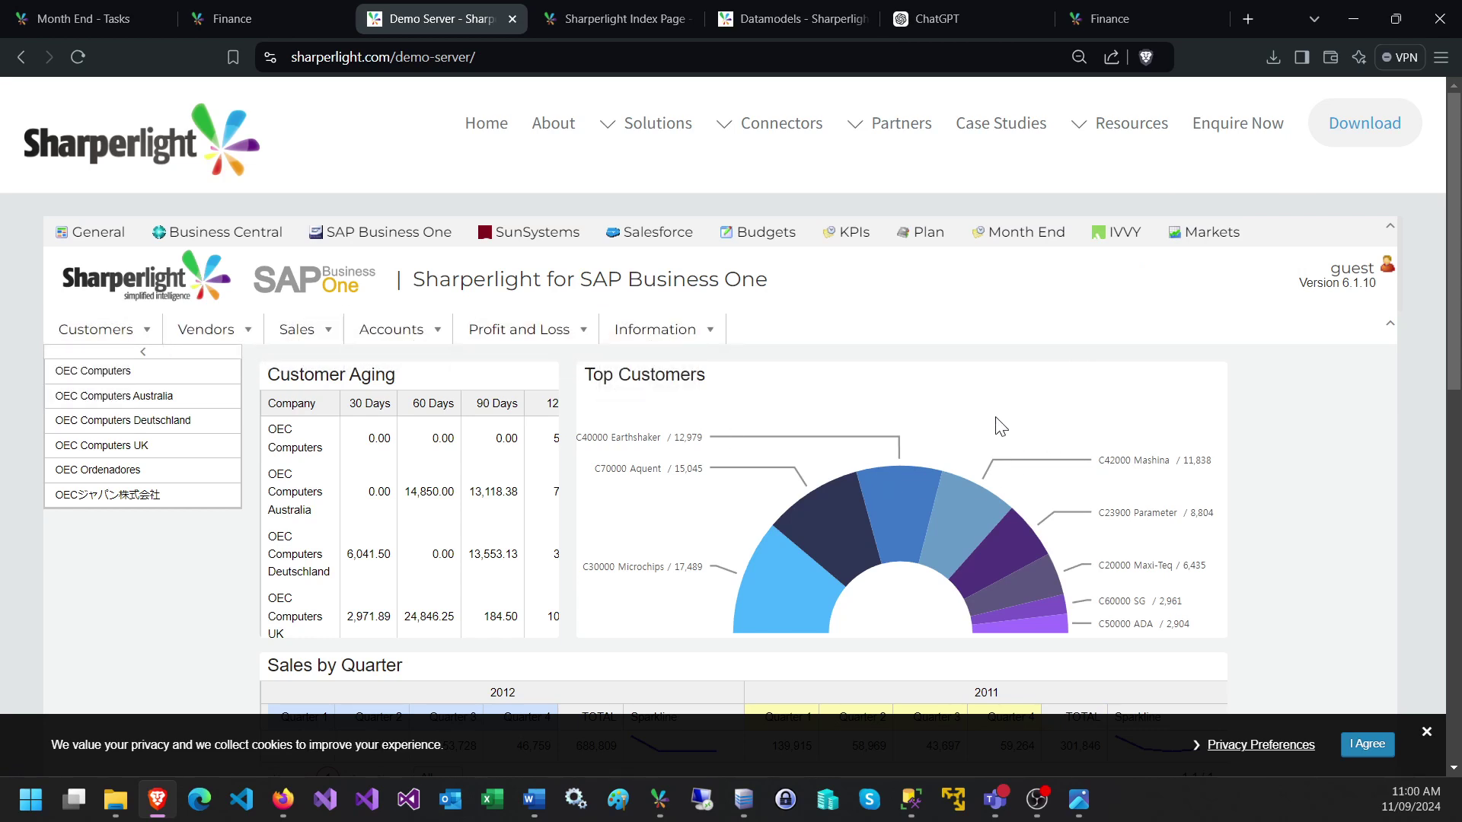
mouse_move(490, 342)
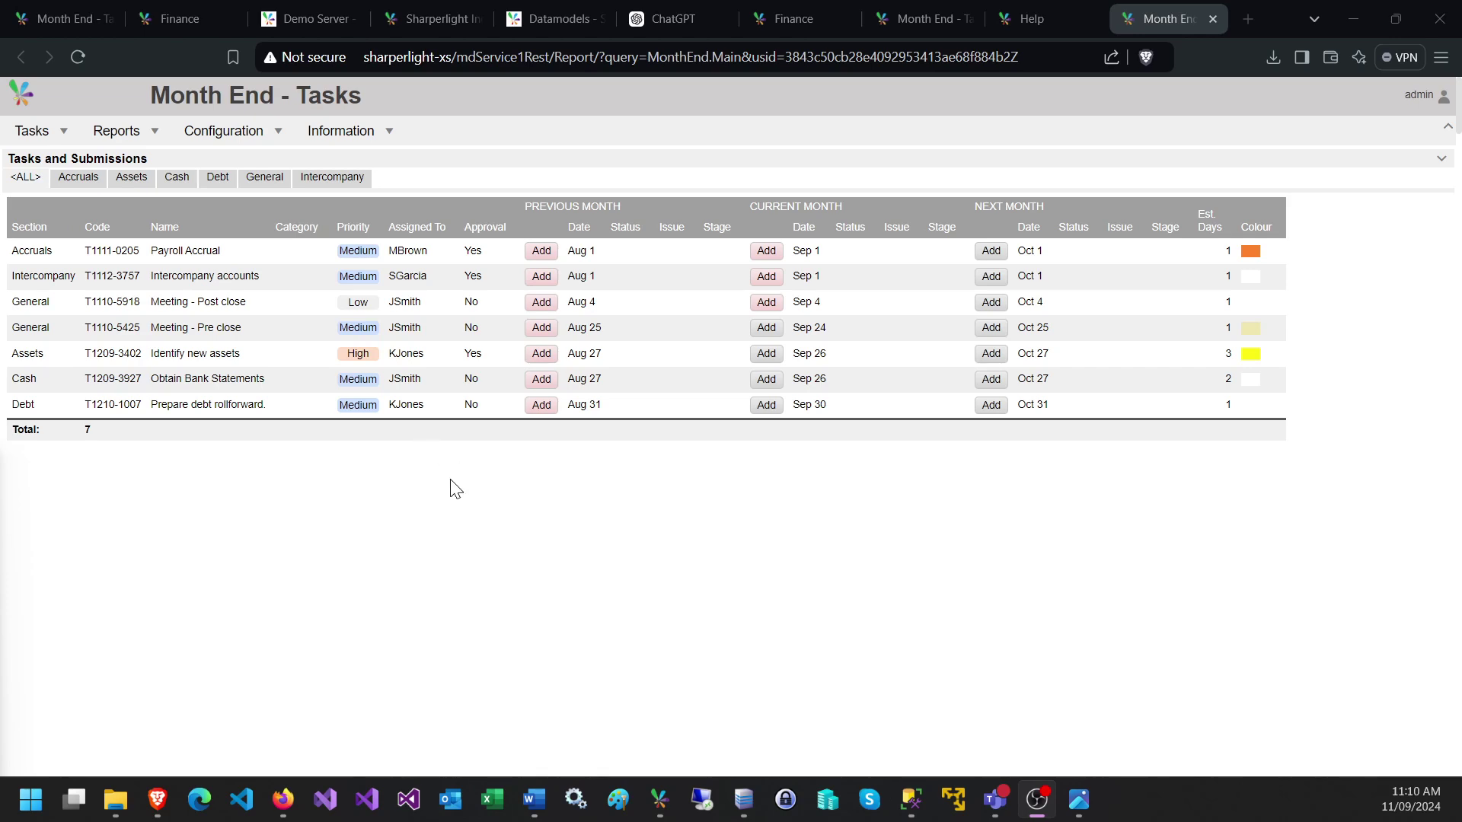
- Open the KPI Stats report from the reports of the Month End - Tasks menu report
click(129, 136)
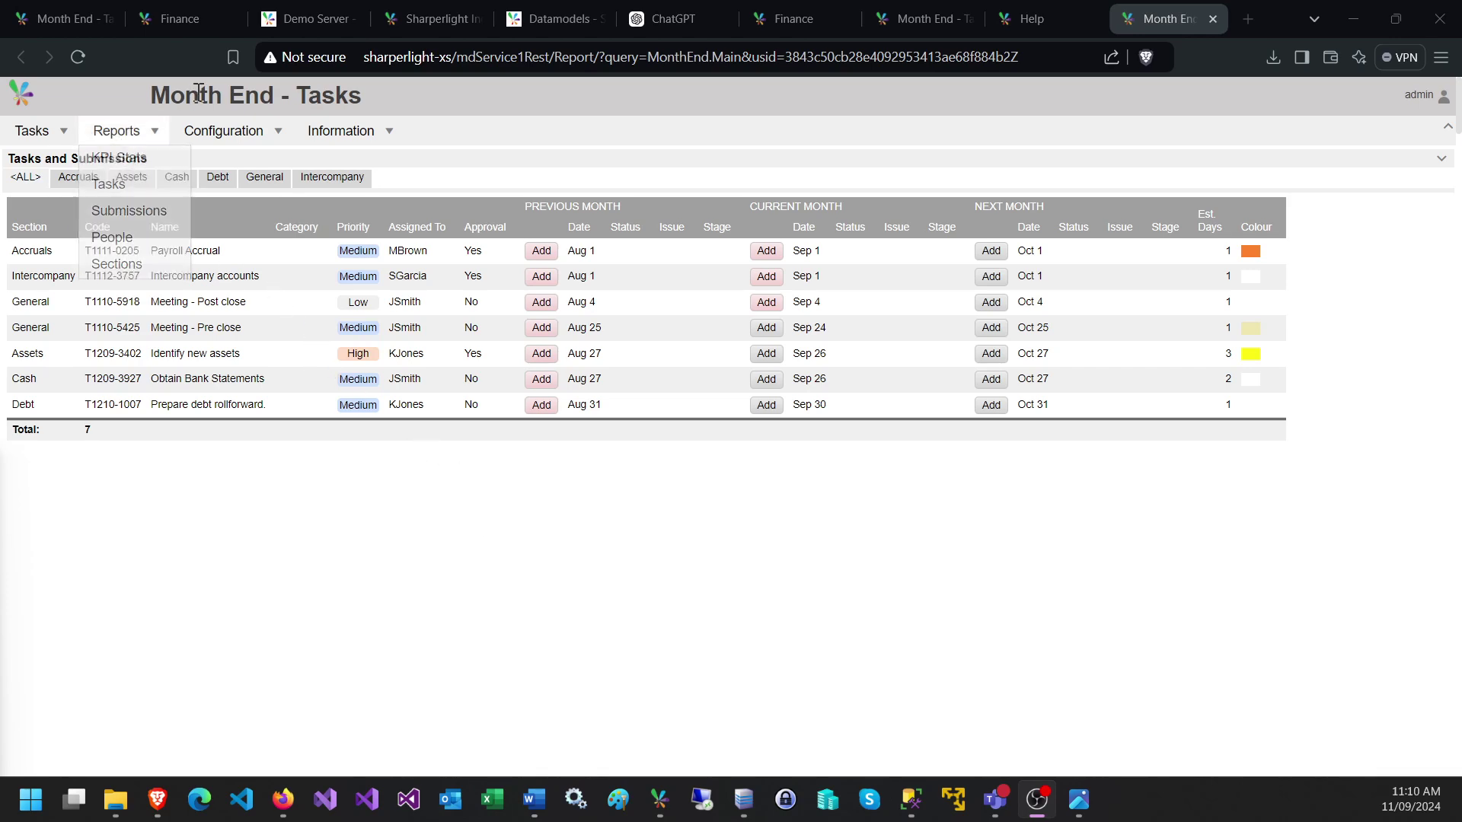
click(222, 467)
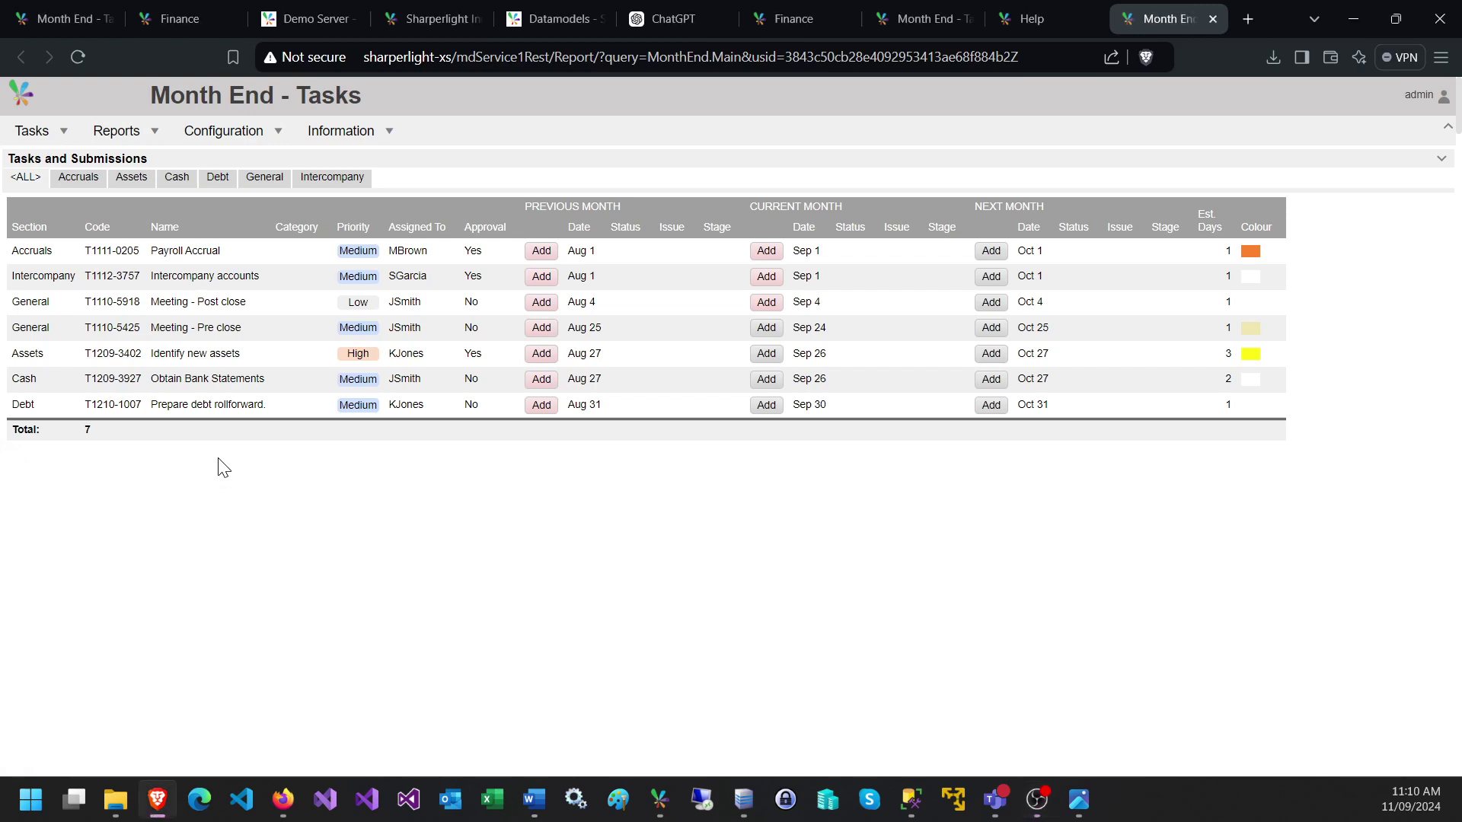
mouse_move(114, 135)
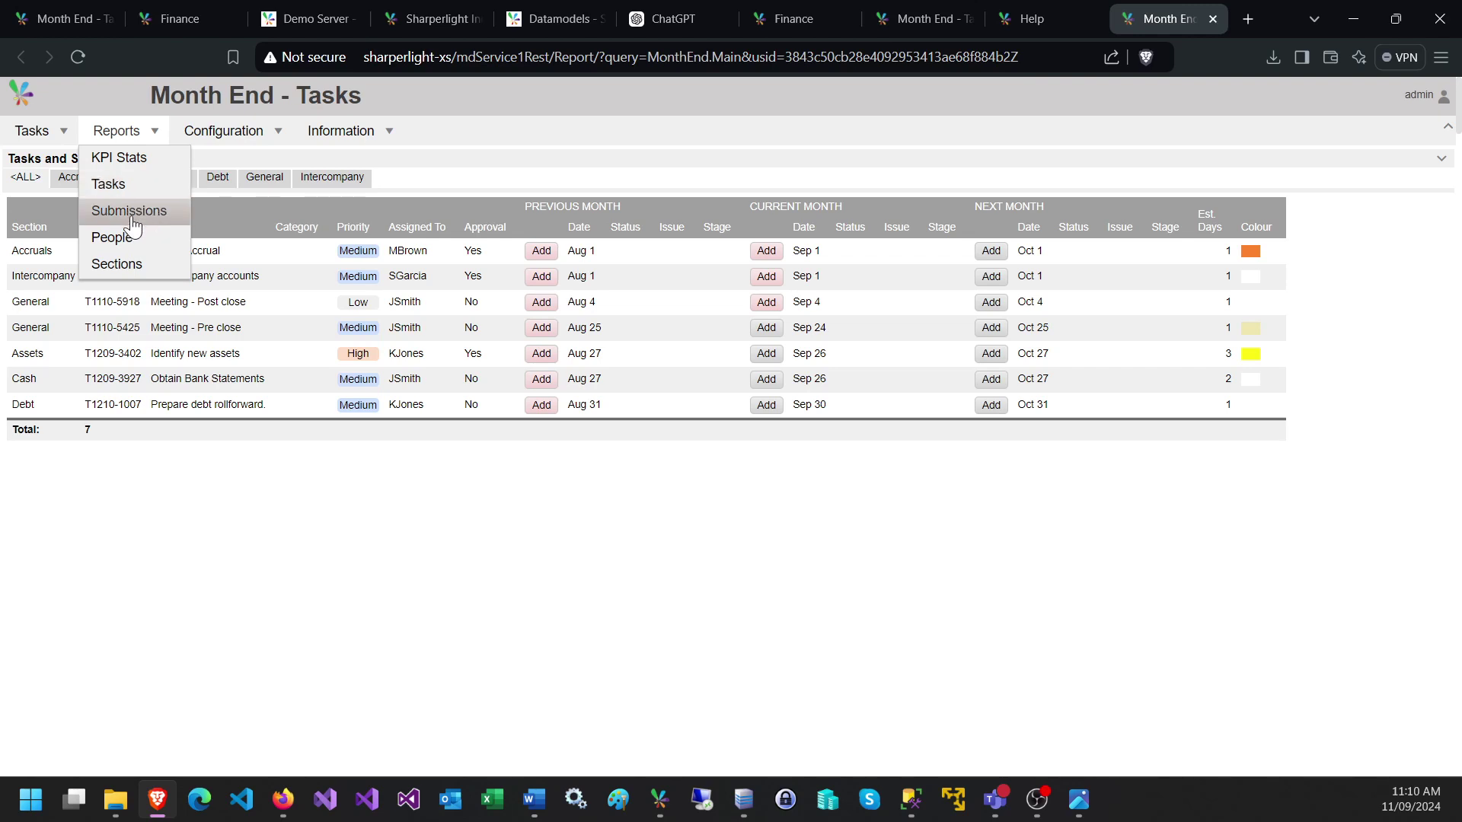
click(122, 159)
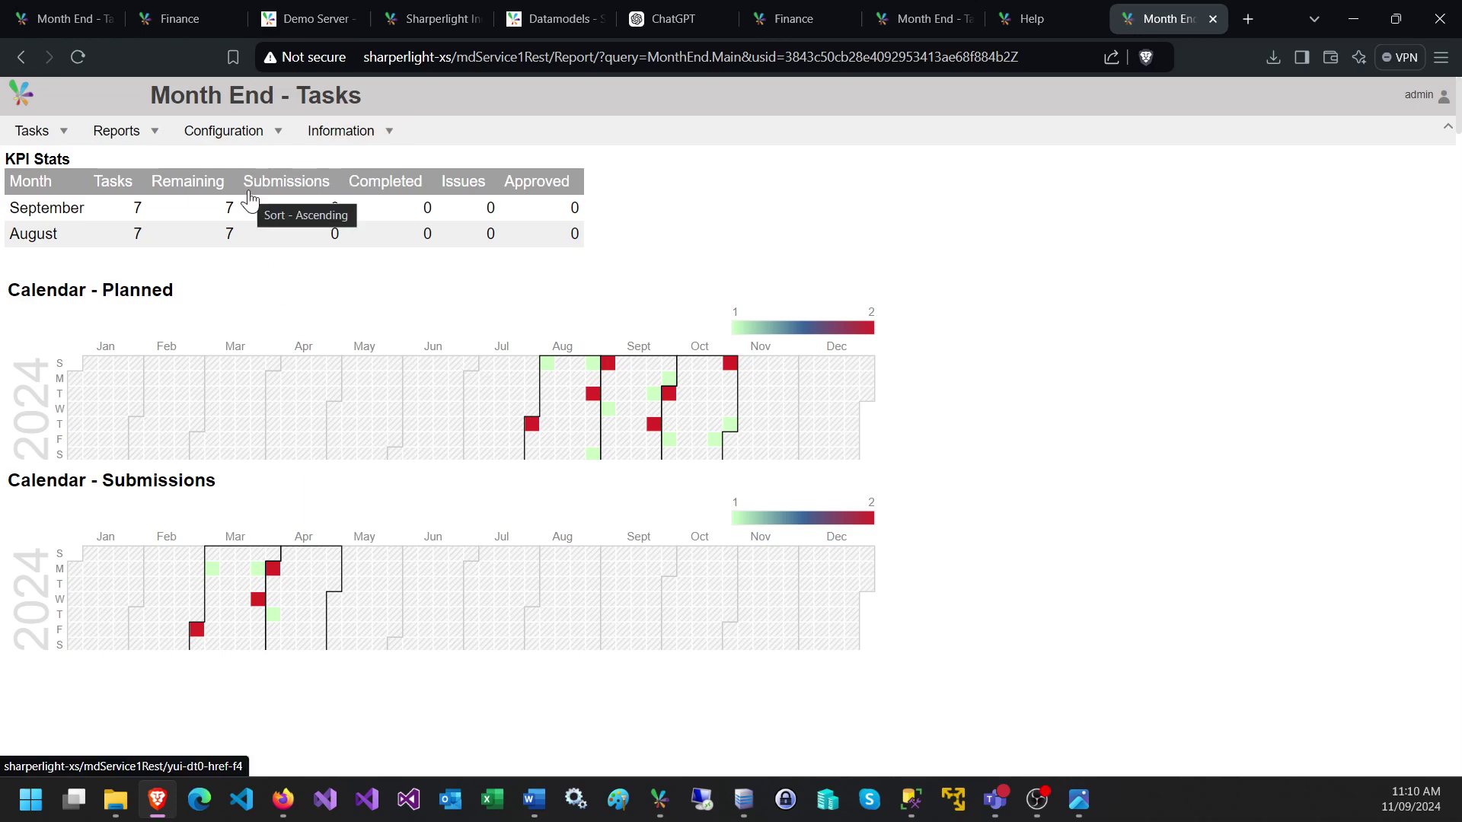
- Examine the Finance report's Maintenance options, and the Resources options and Performance Data menus on the Sharperlight demo server page
click(181, 19)
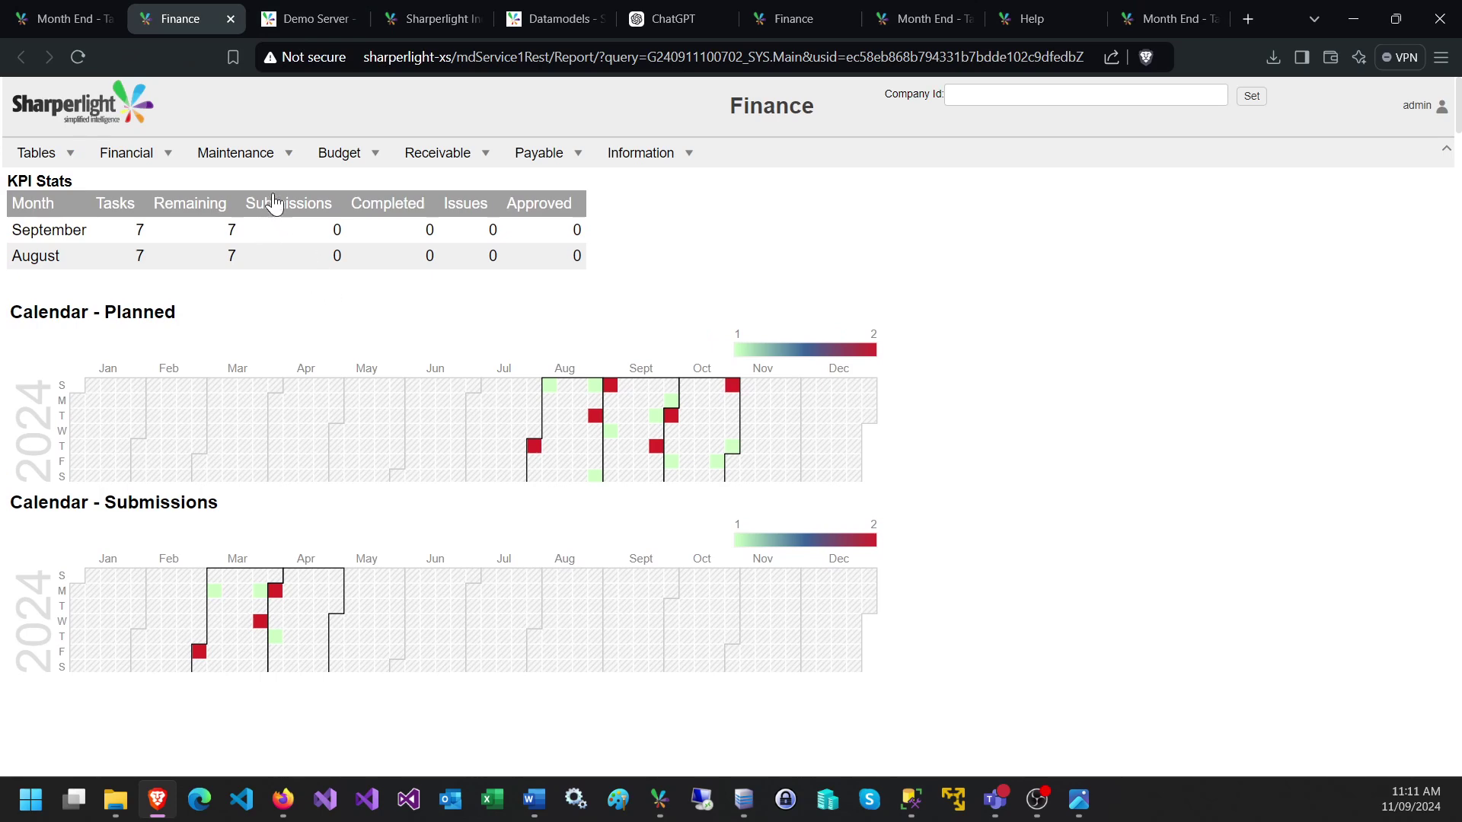
mouse_move(255, 156)
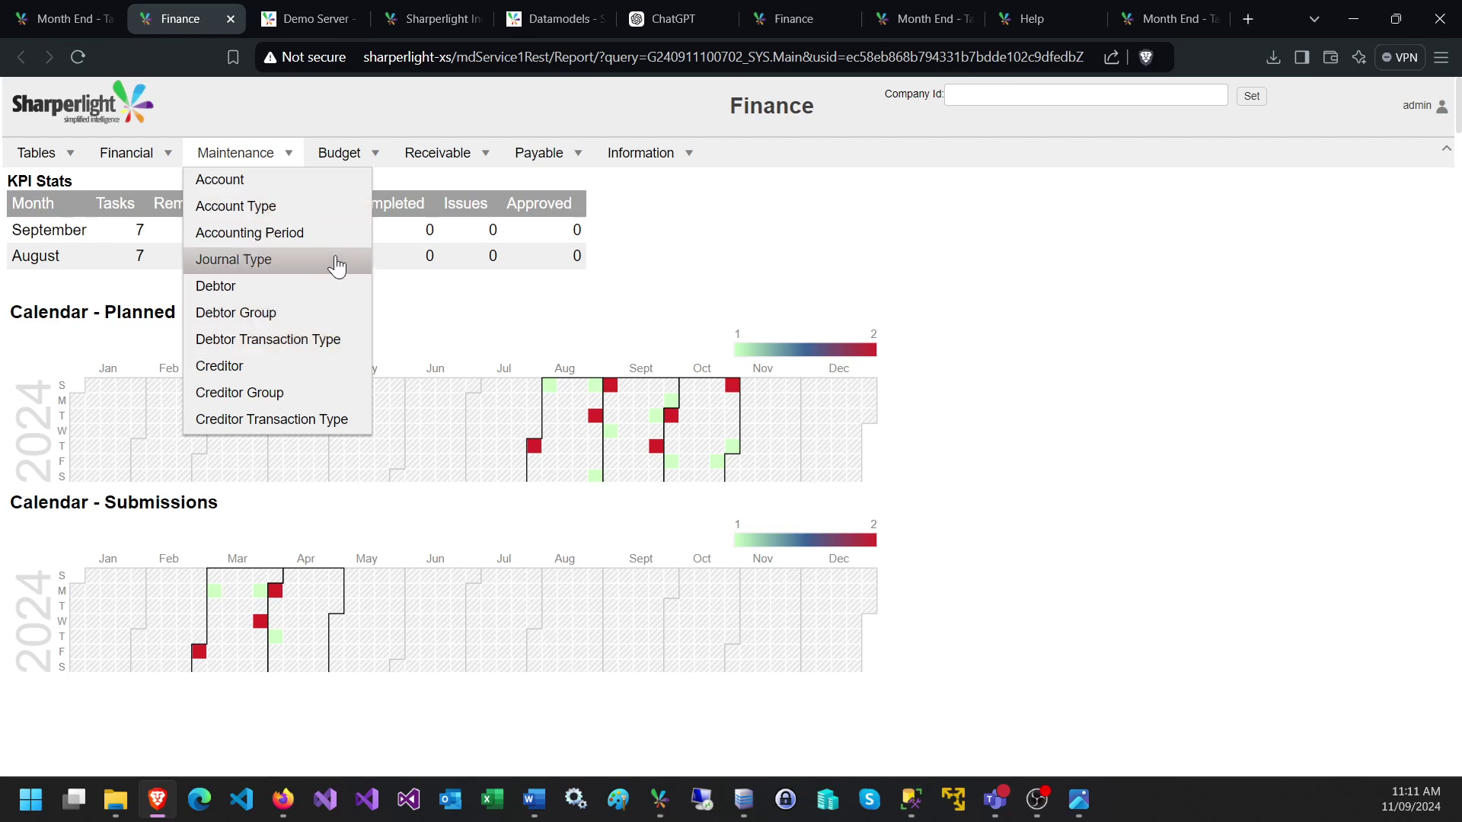
click(312, 21)
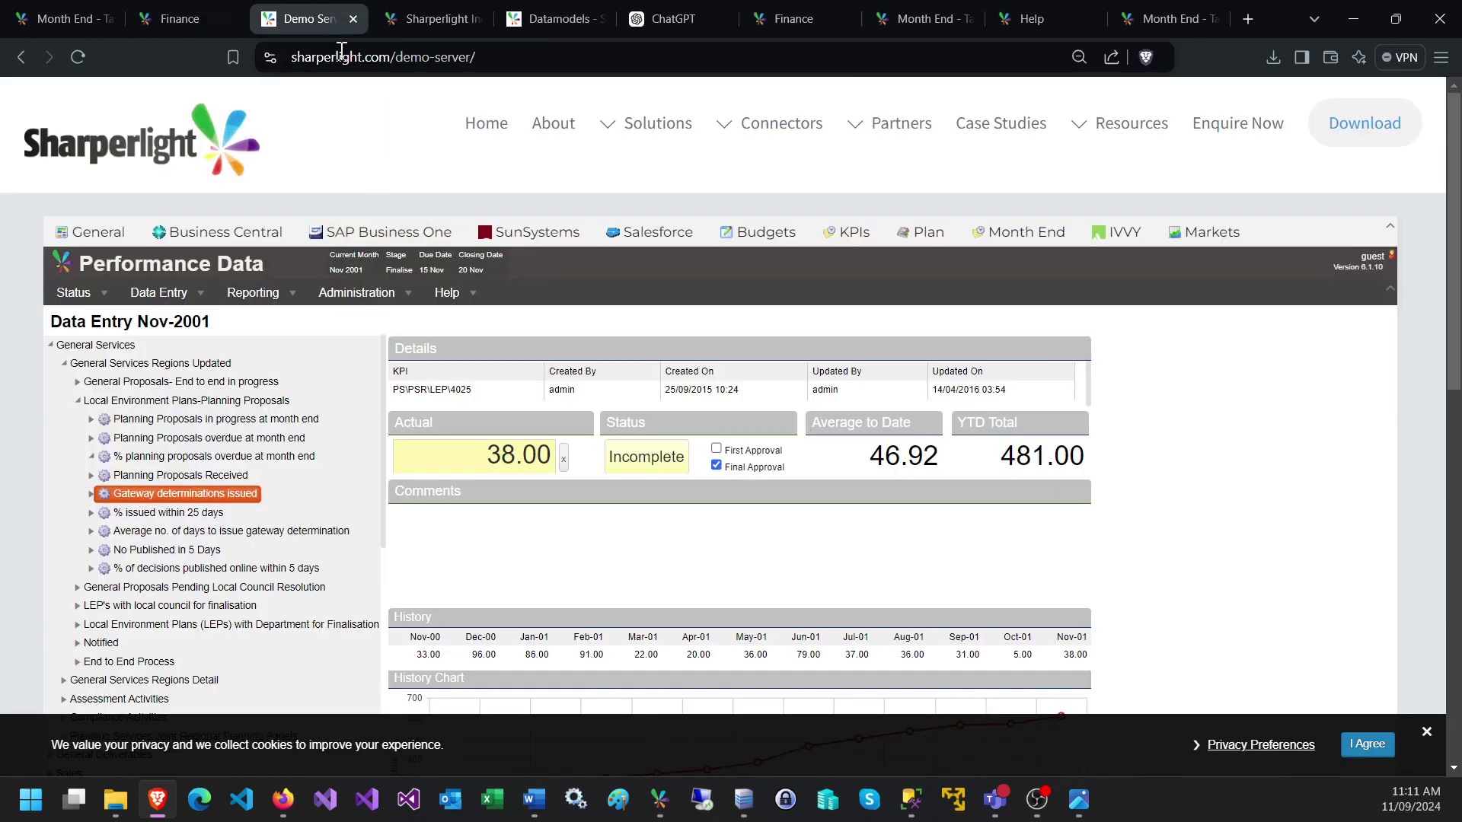
mouse_move(1108, 132)
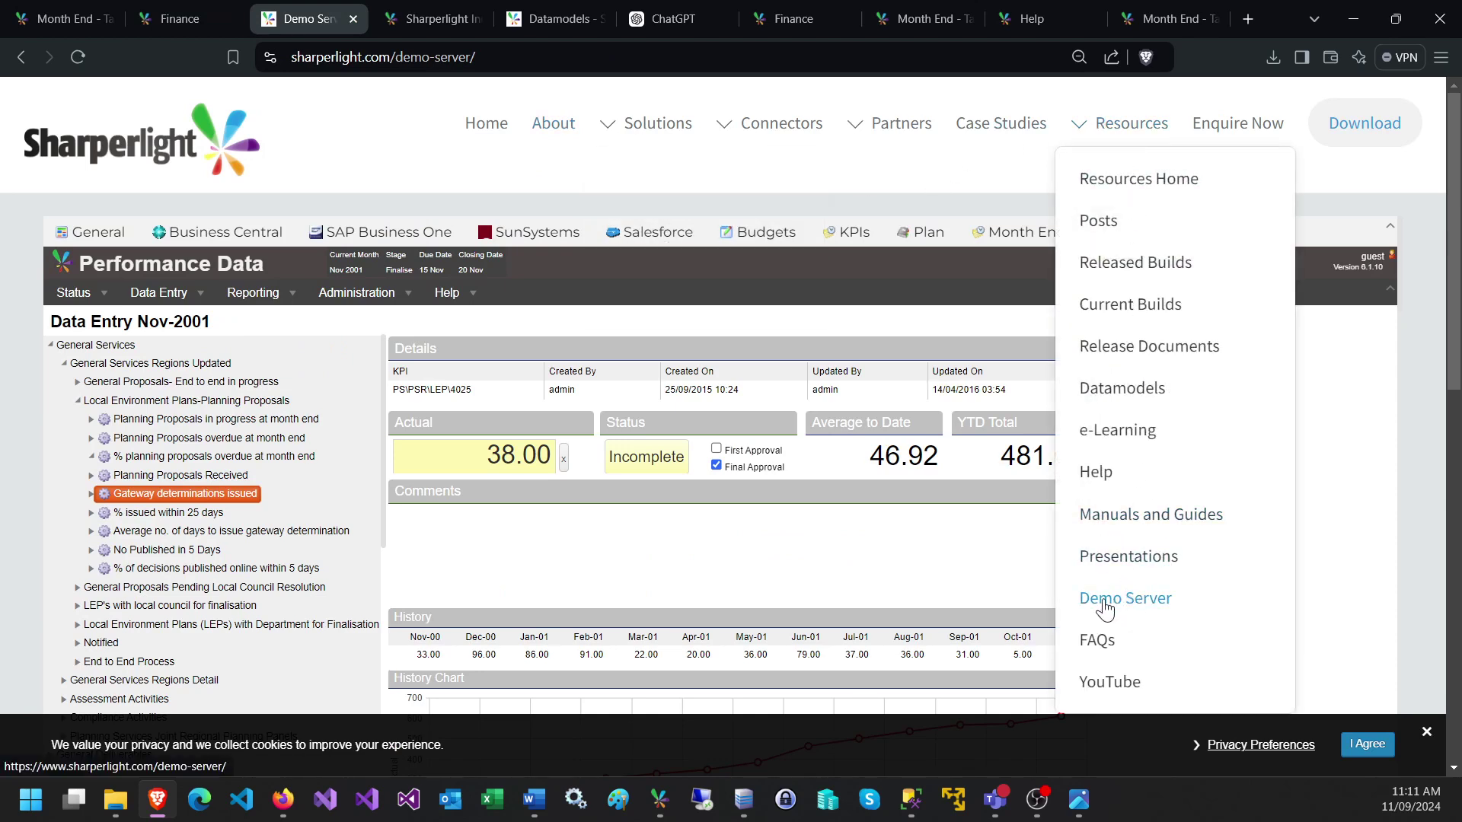
click(739, 557)
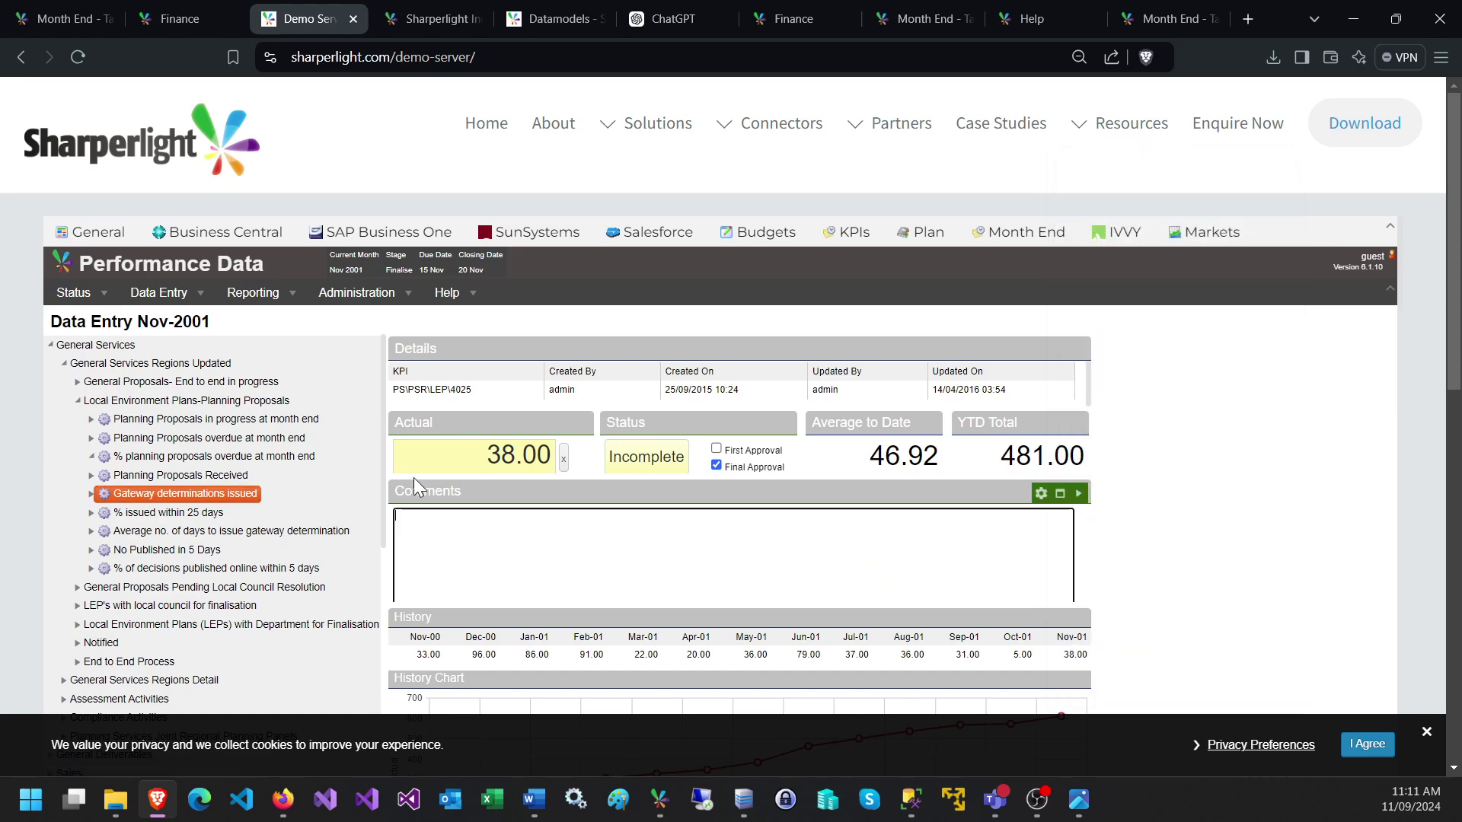
click(255, 292)
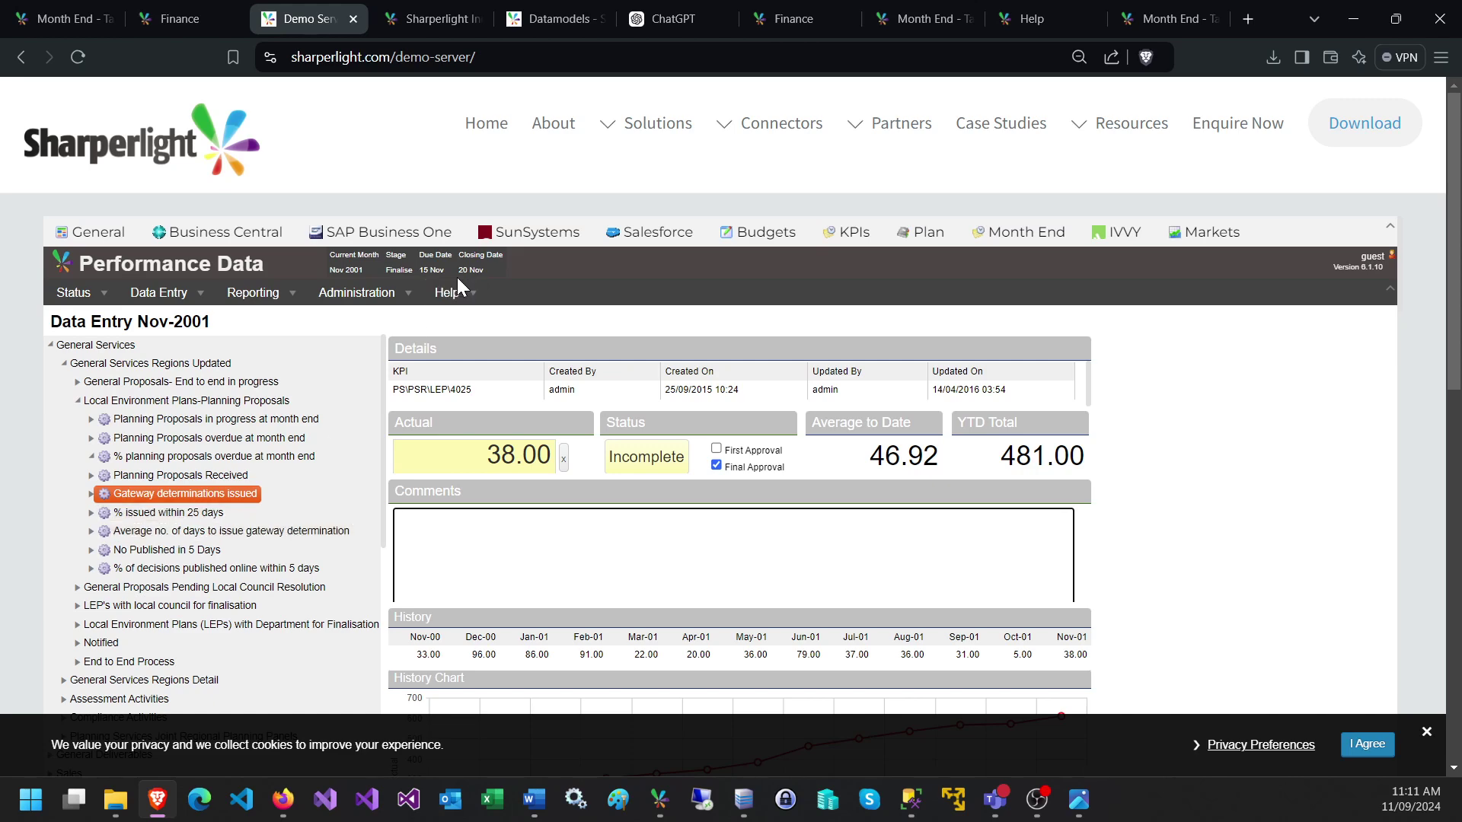
- Set the Finance report's Company Id to MIT - Mercer Inkar Tram Manufacturing and open the Account maintenance report
click(185, 21)
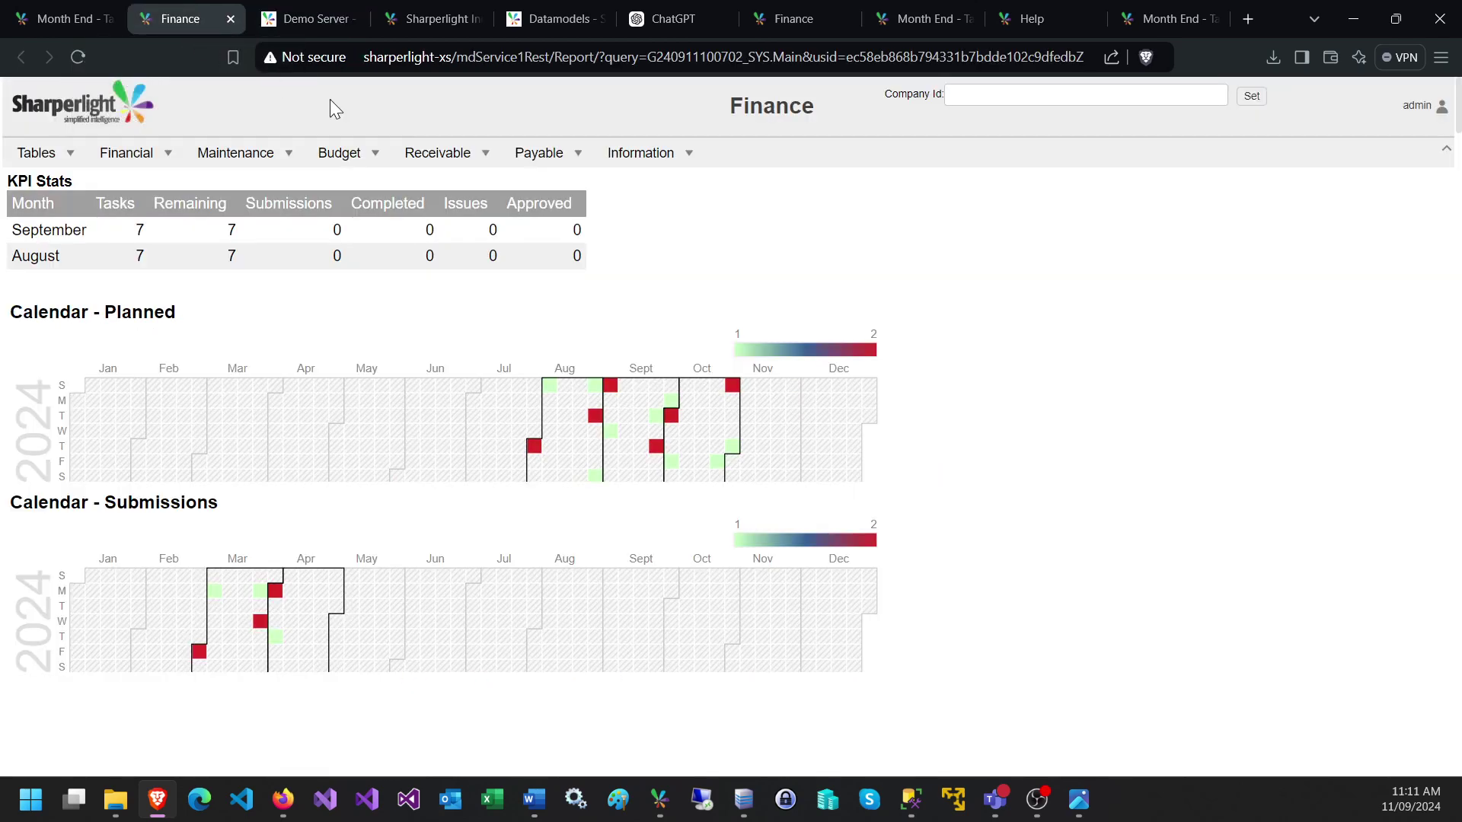
click(1194, 97)
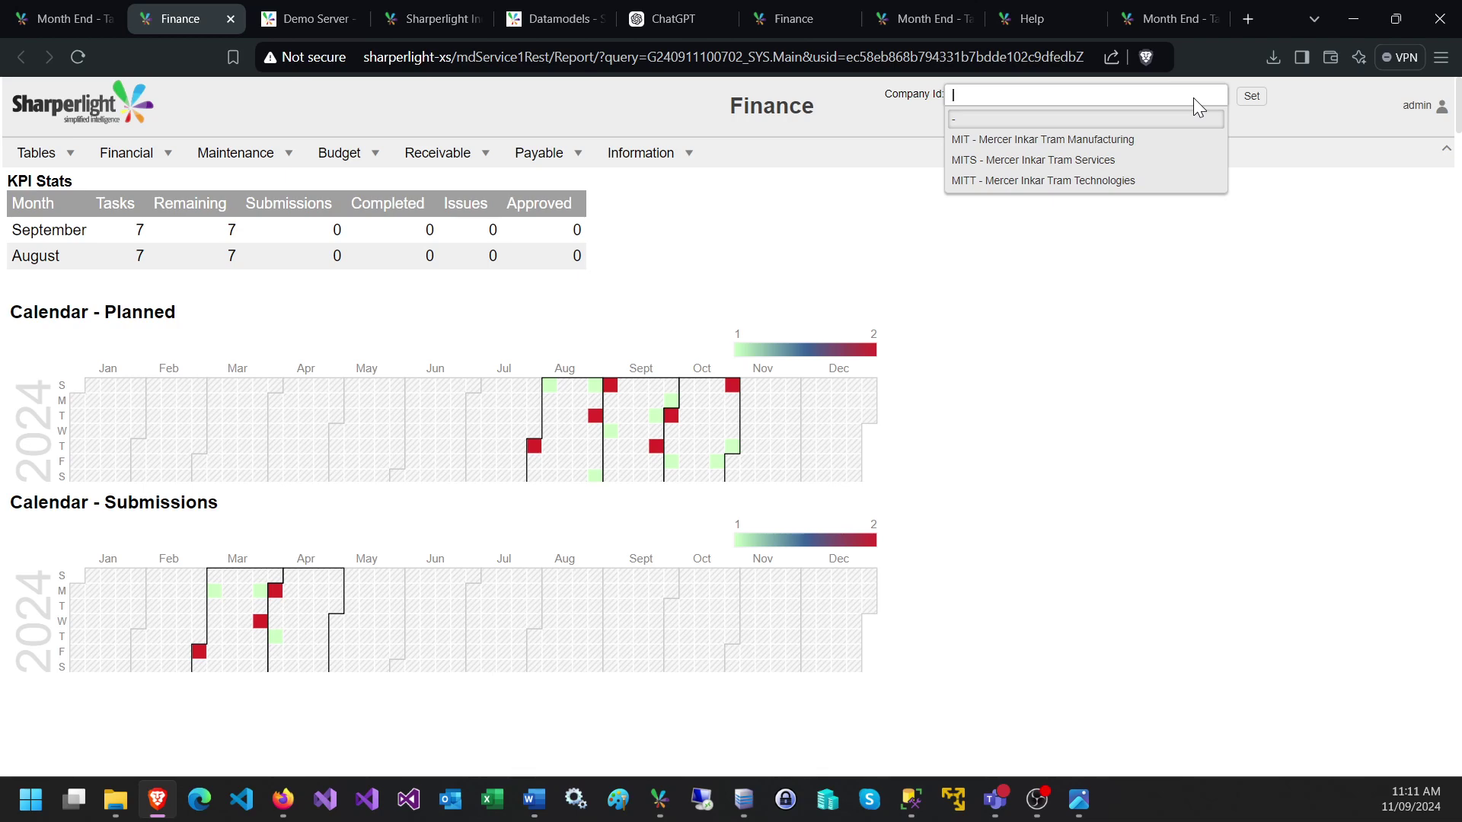
click(1087, 144)
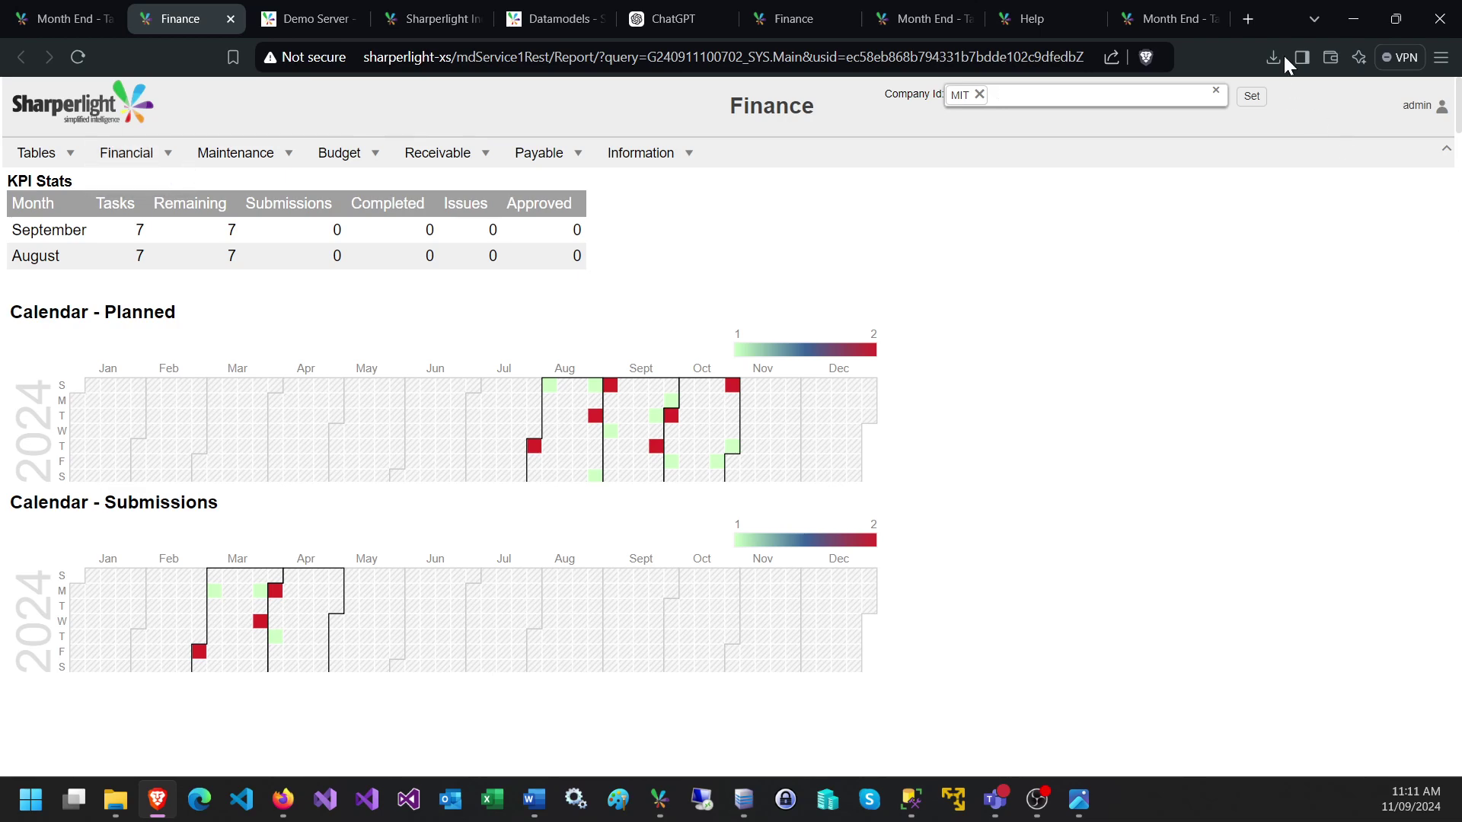
click(1249, 97)
mouse_move(162, 160)
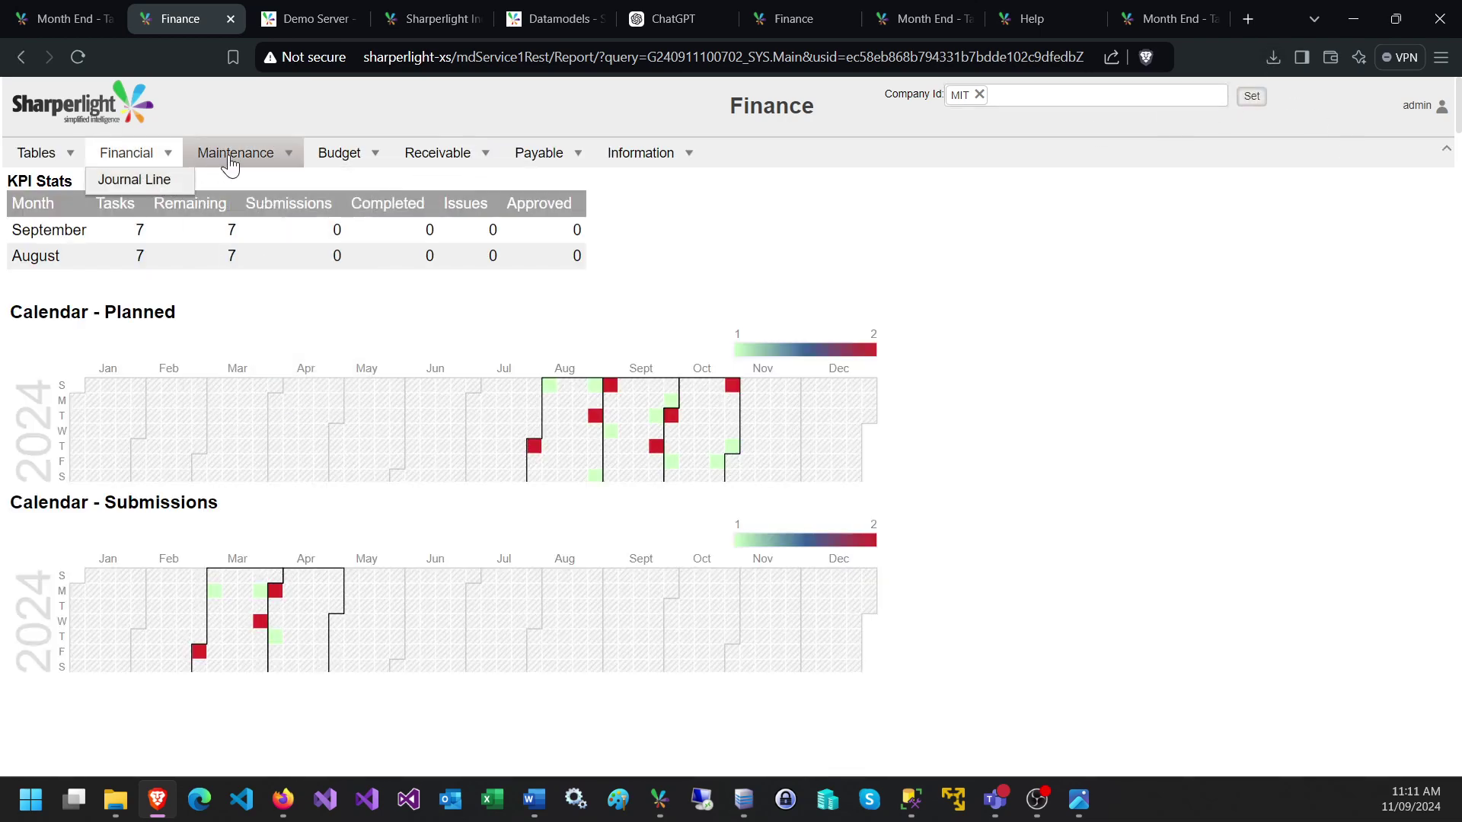
click(228, 182)
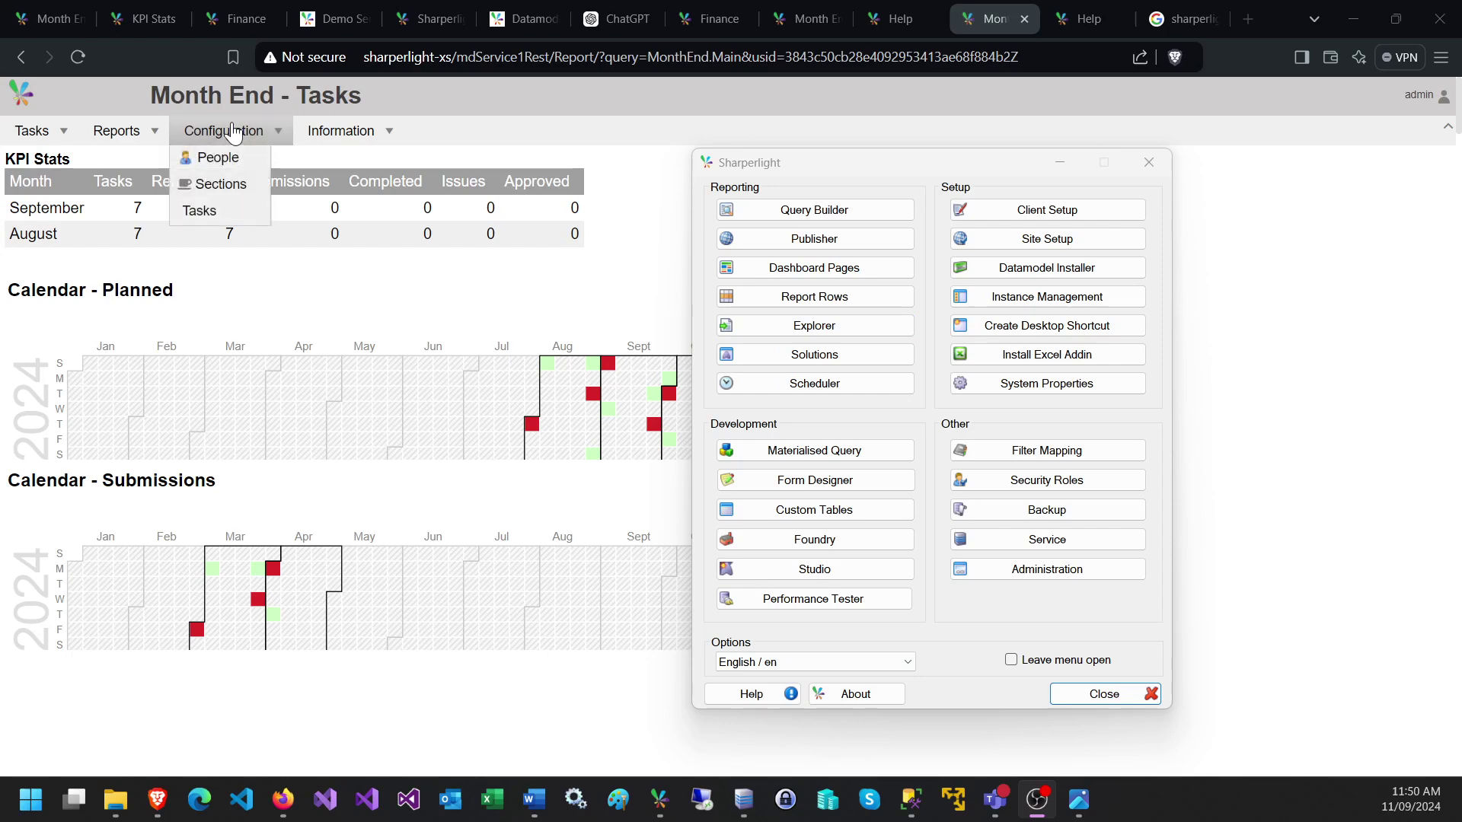
- Open the Form Designer from the Sharperlight application menu and select the MonthEnd Submission form
mouse_move(210, 133)
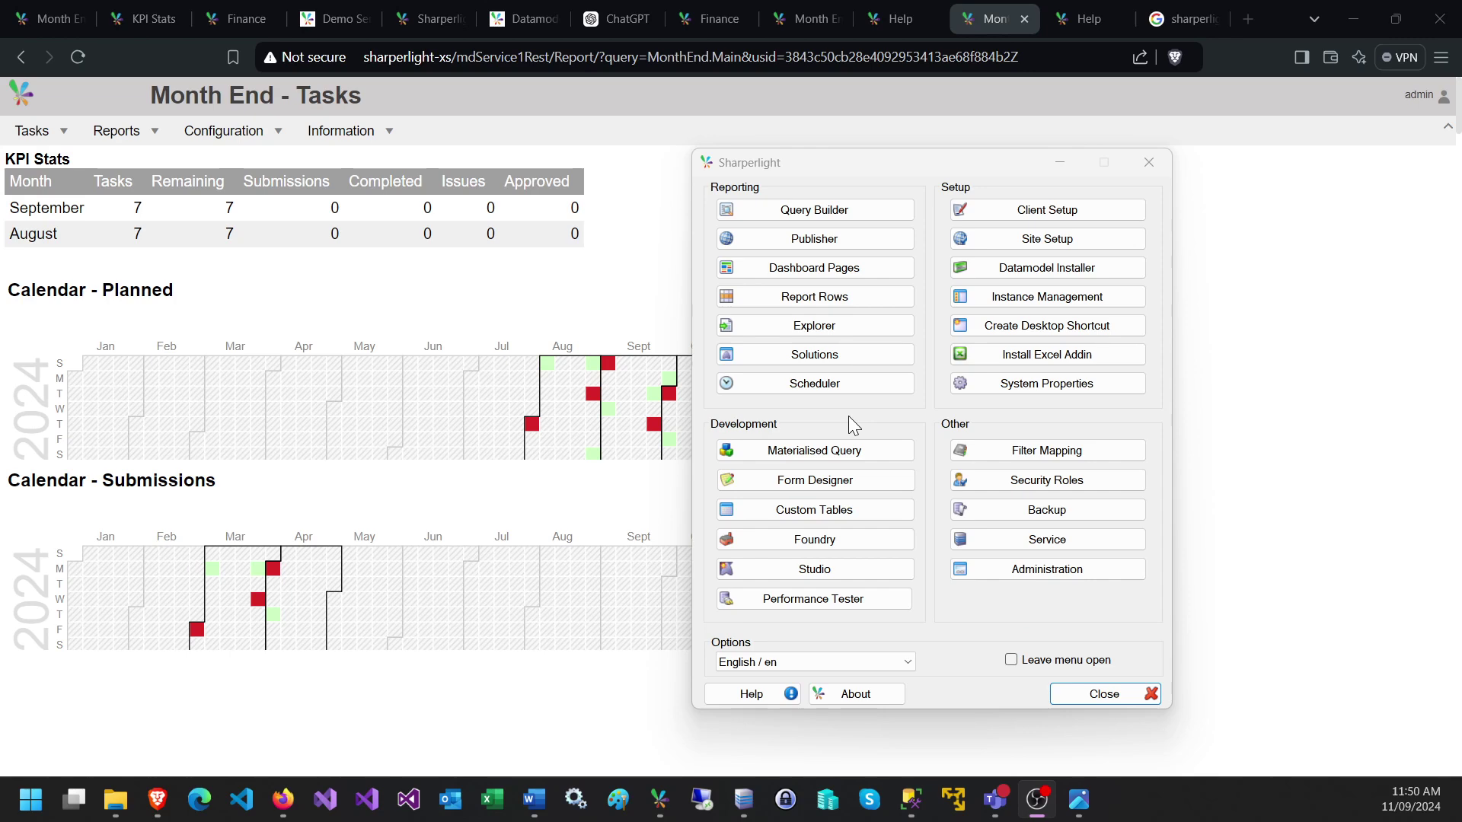
click(832, 488)
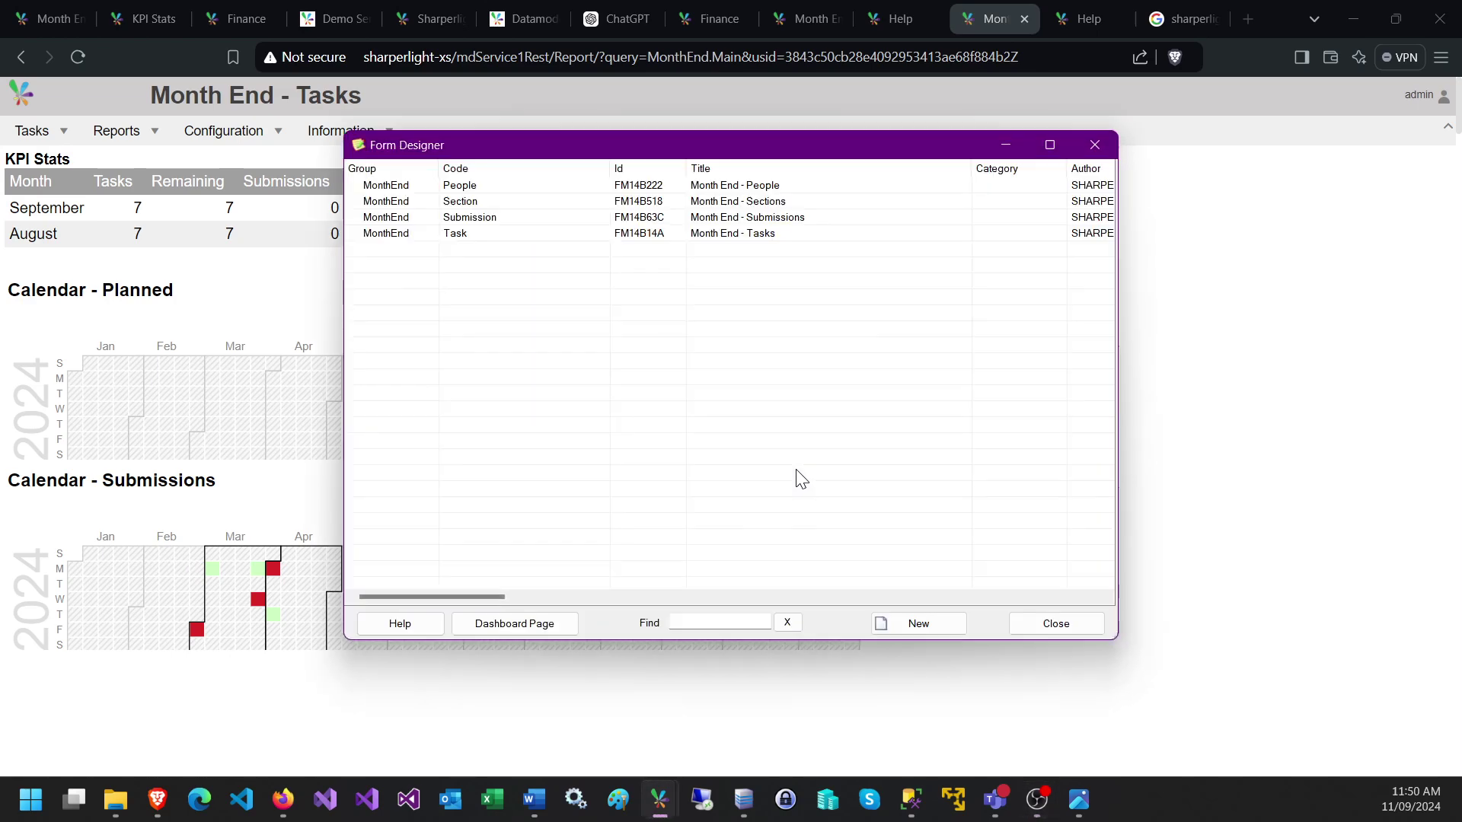
click(516, 205)
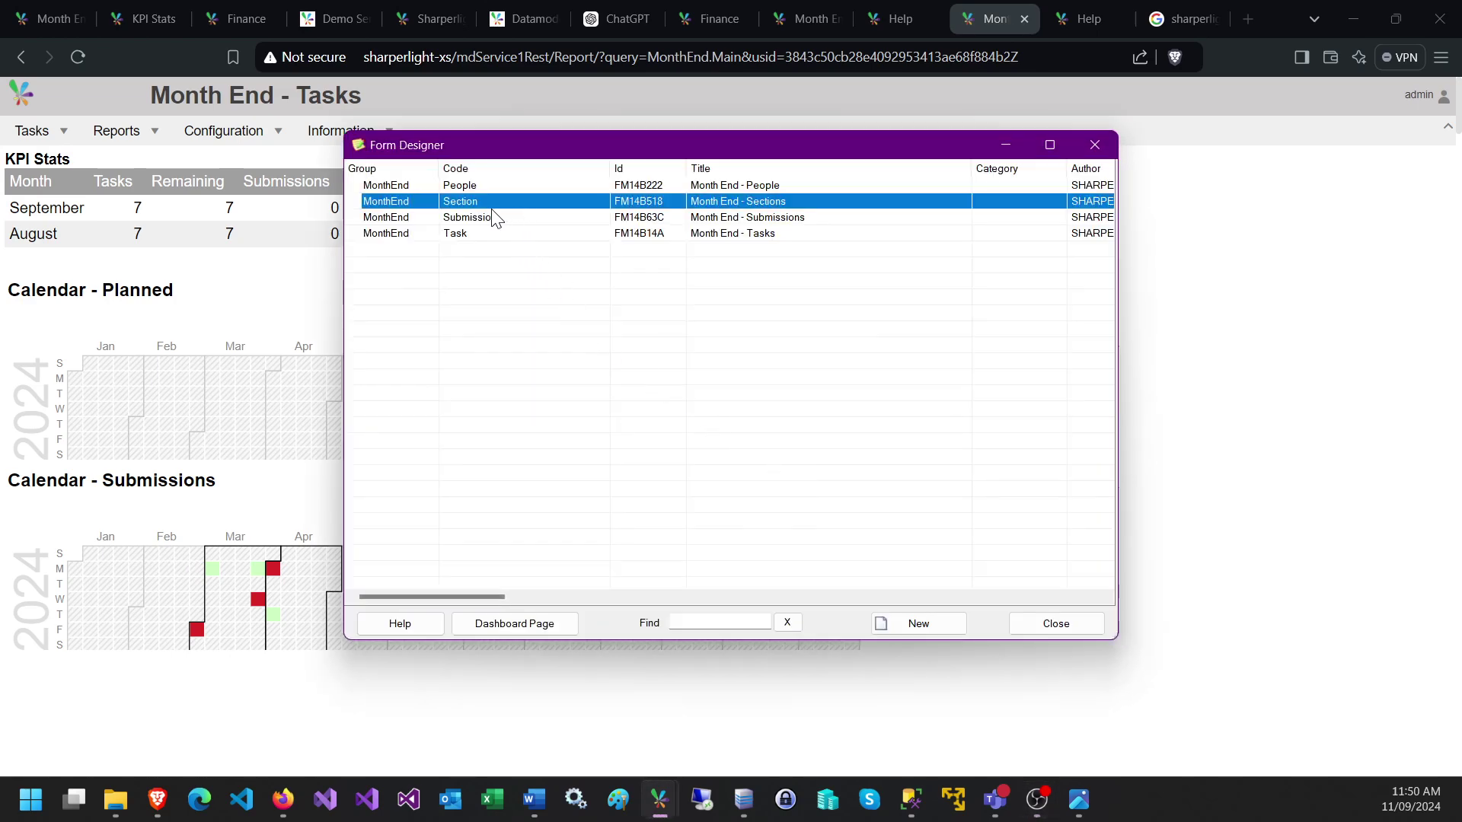
click(429, 217)
drag(497, 143, 592, 156)
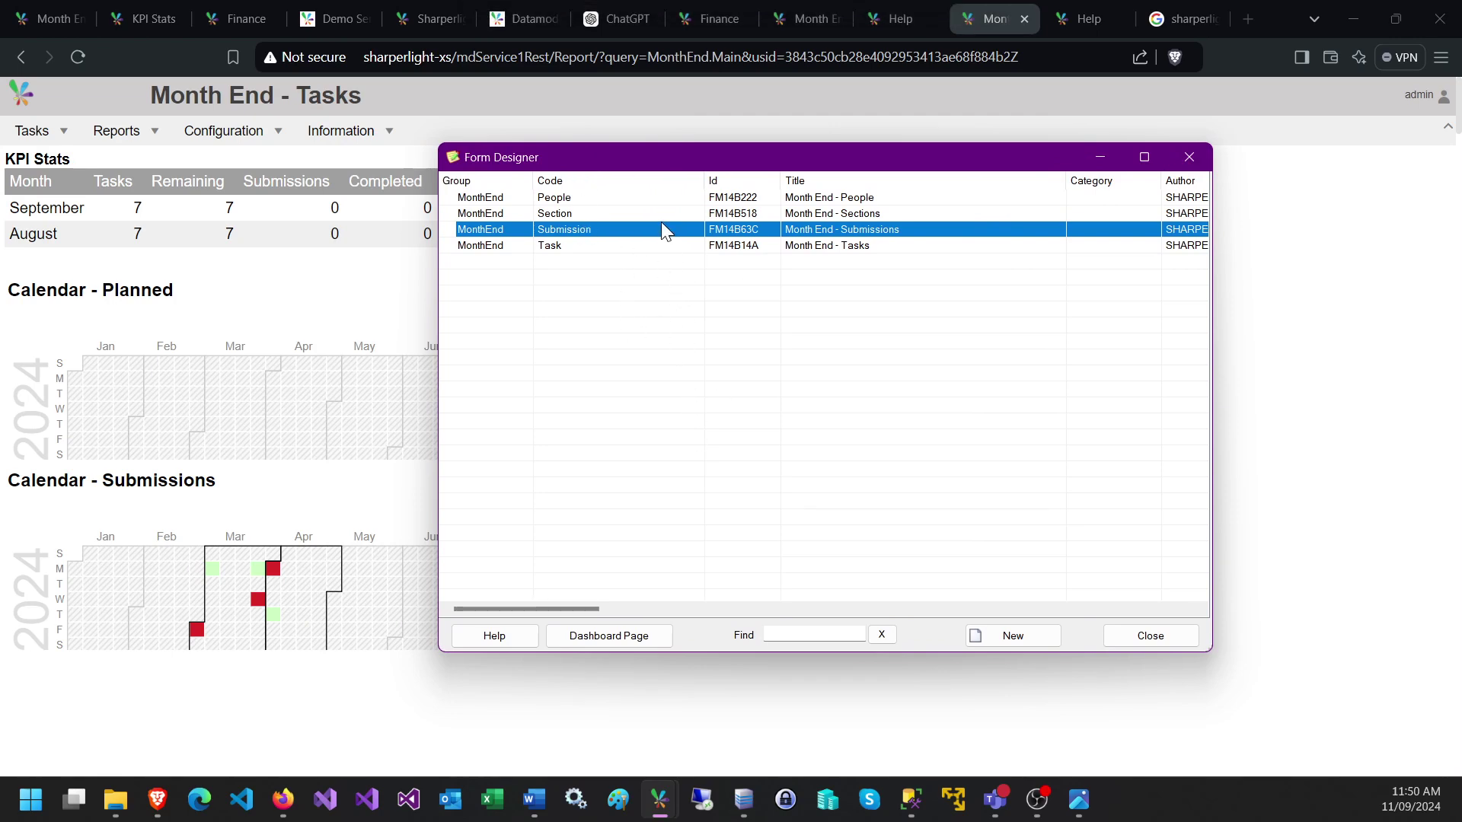
- Try to create a new form from the Month End Tasks template in the Form Designer
click(1020, 634)
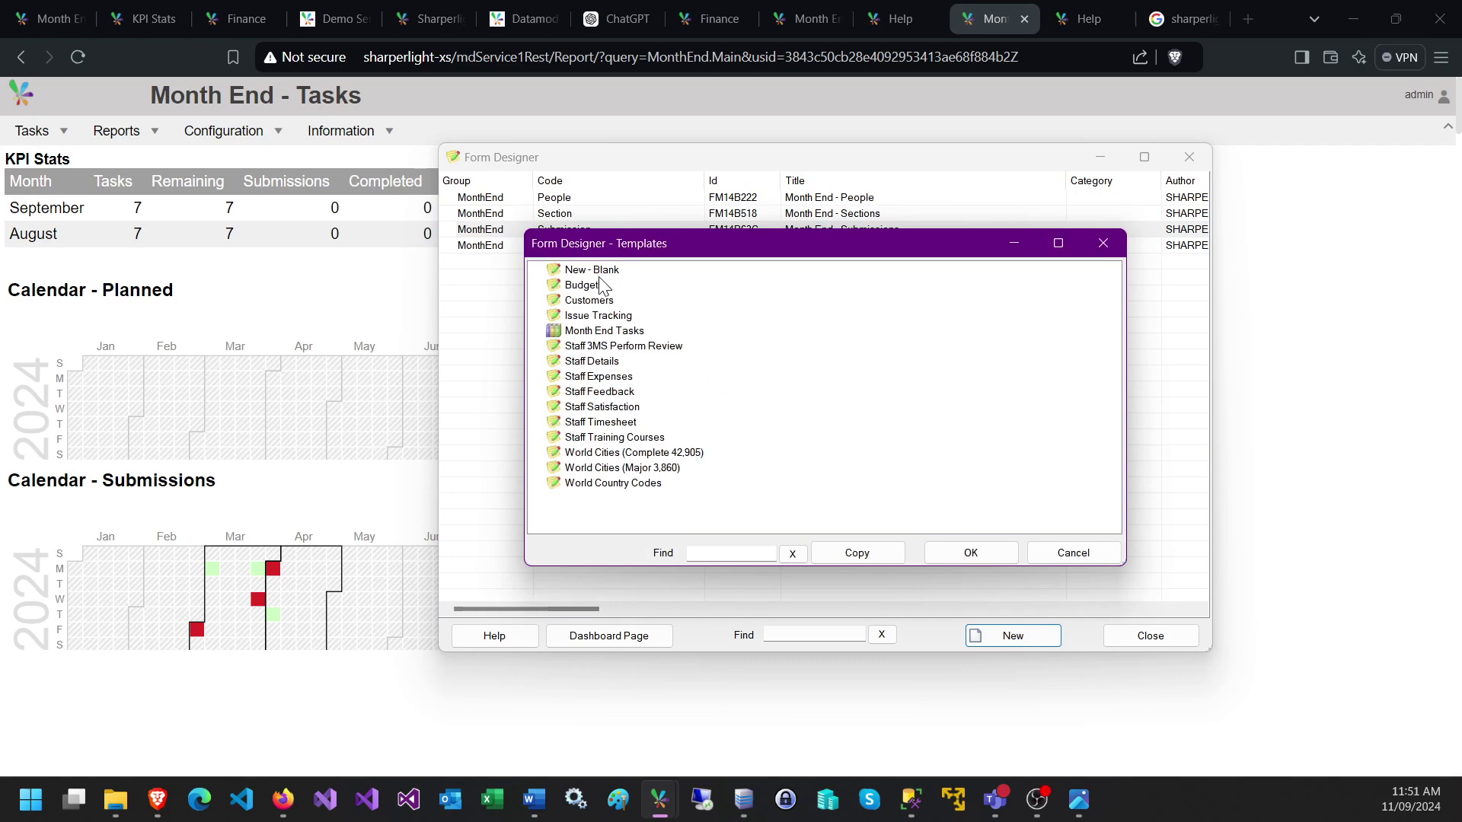
click(586, 332)
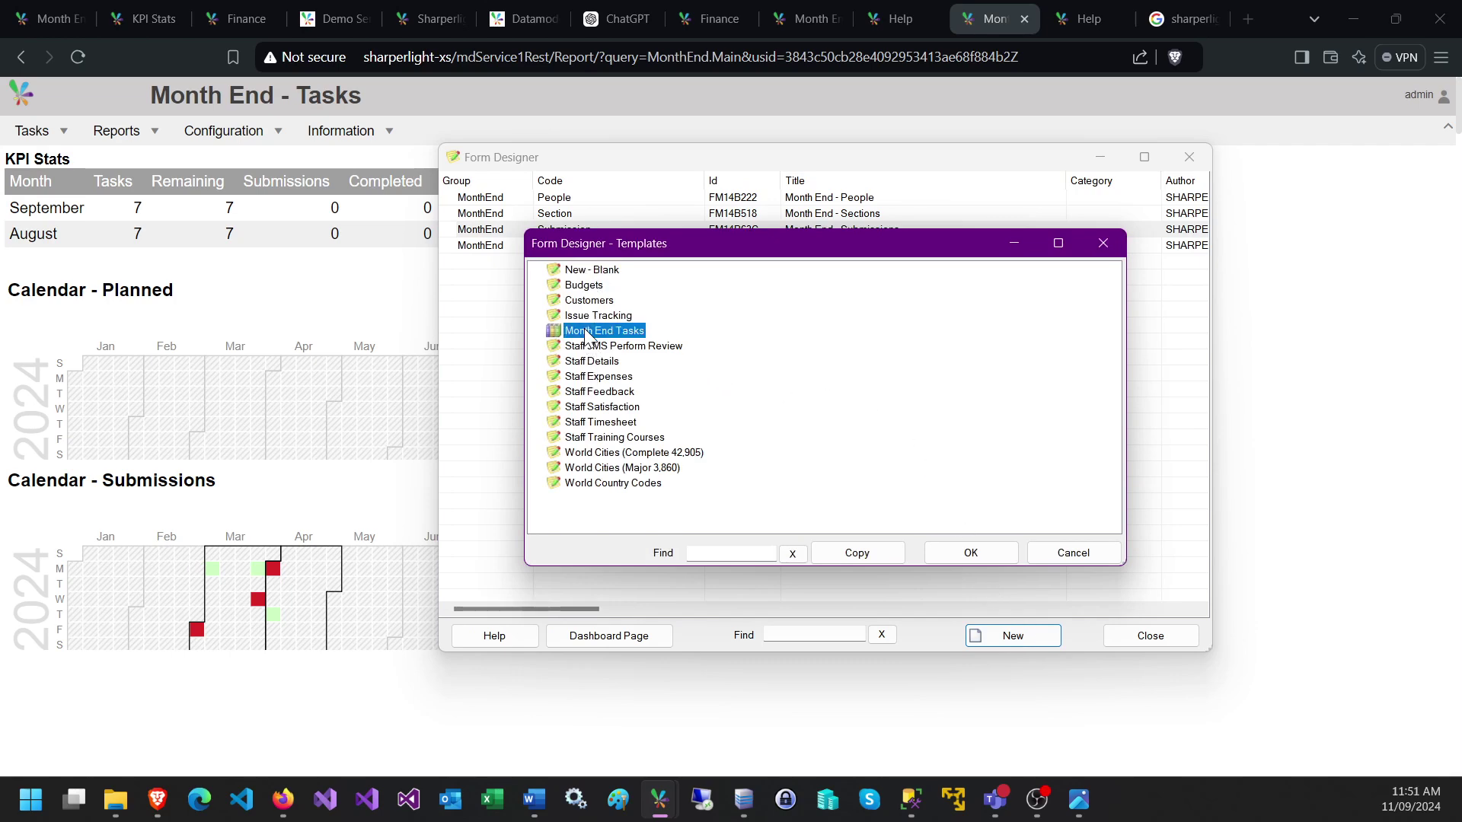
click(976, 555)
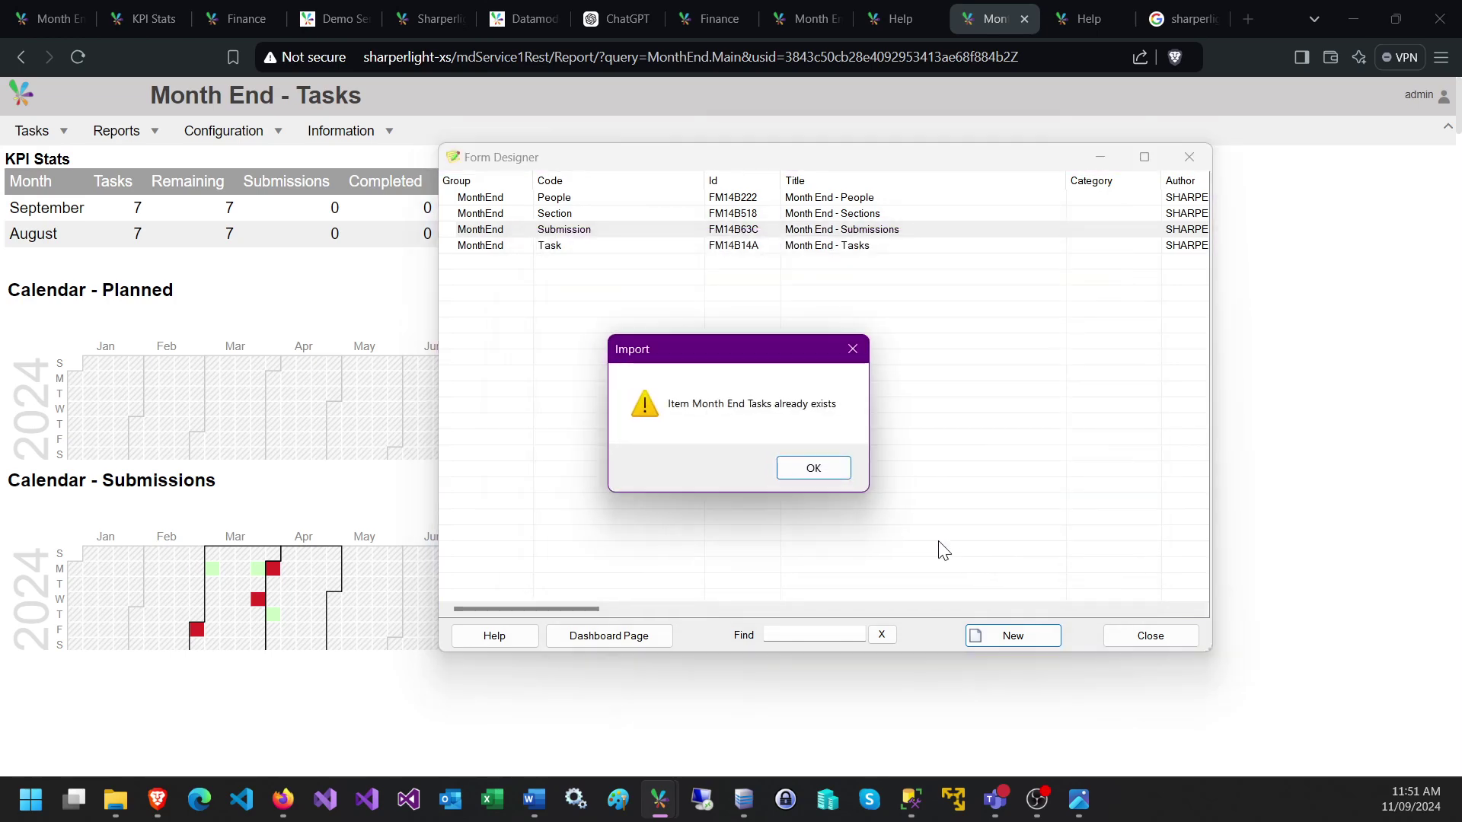
click(813, 468)
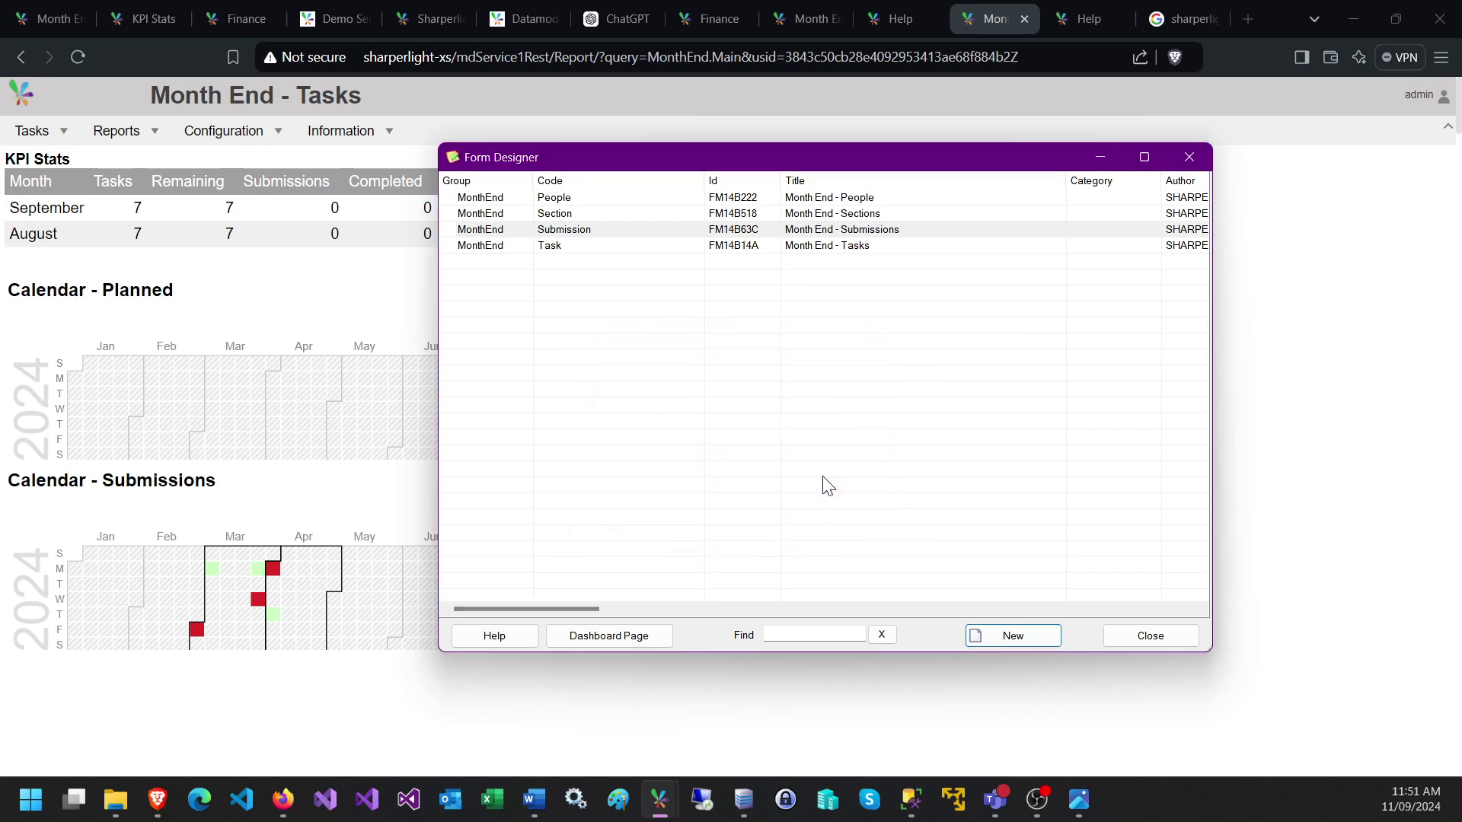
- Review the MonthEnd Section, Submission and Task forms in the Form Designer list
click(564, 221)
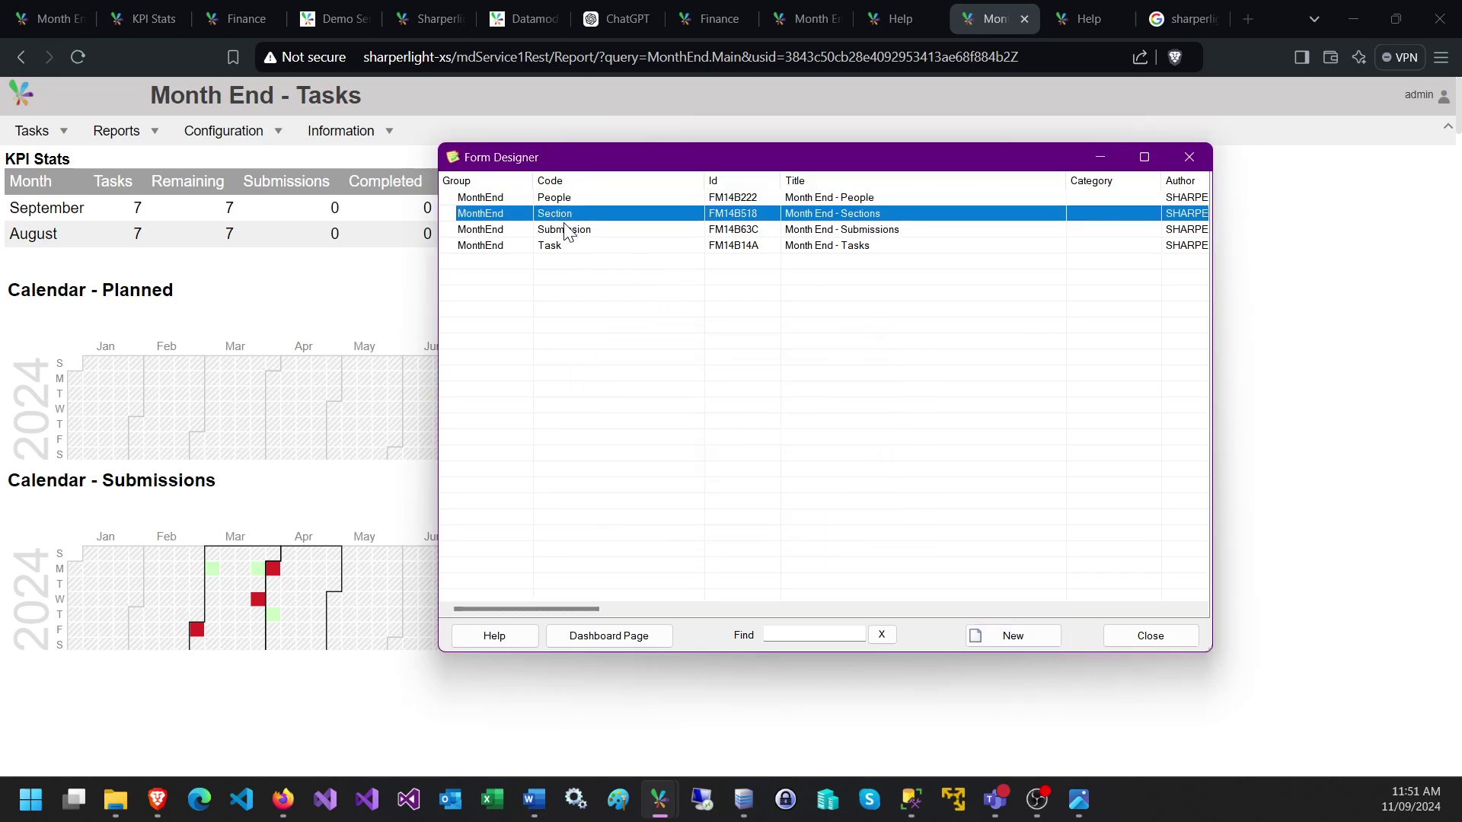
click(564, 229)
click(568, 247)
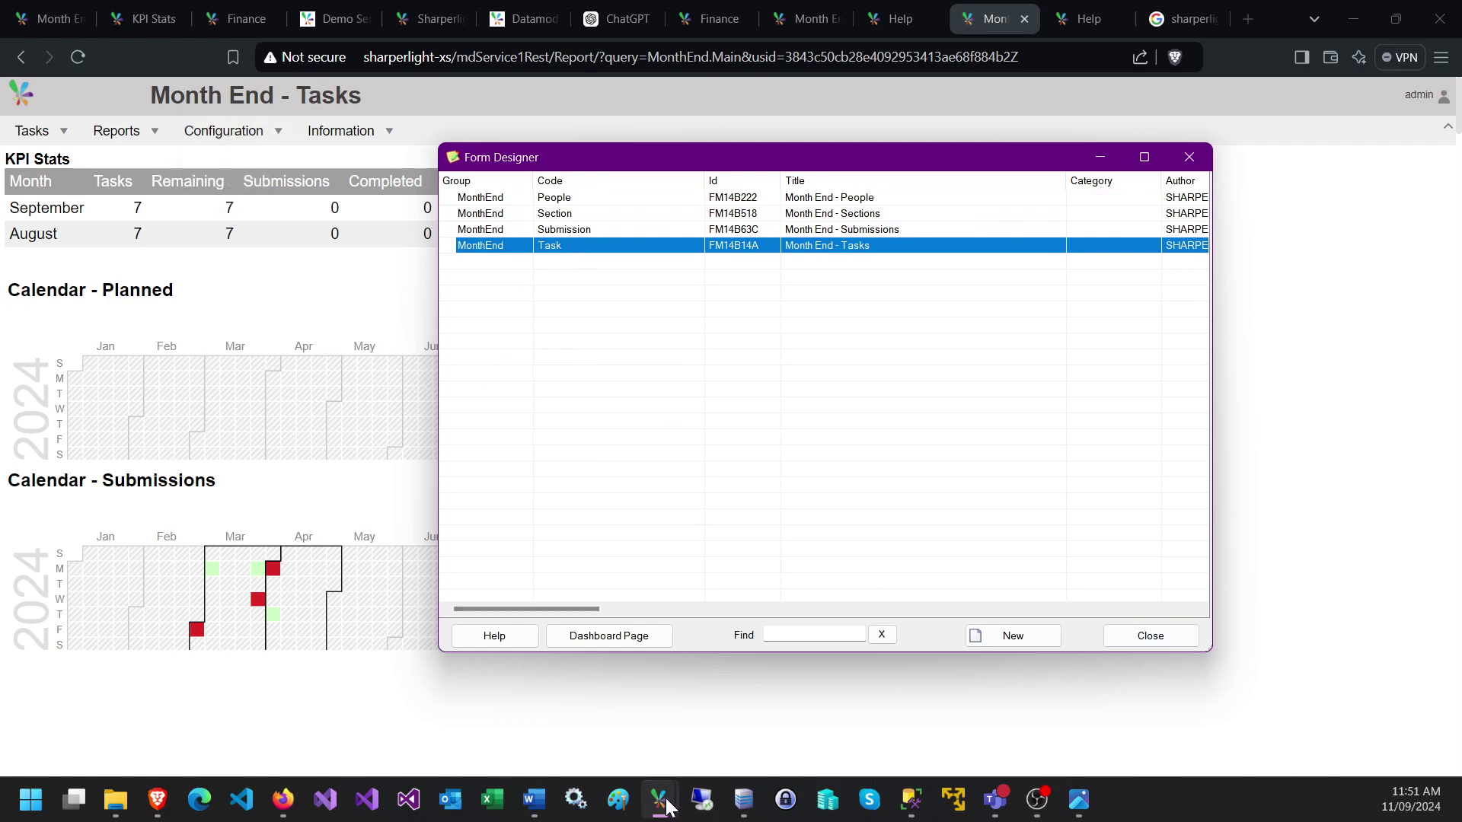
- Switch to Publisher, cancel editing the MonthEnd.Main published query, and select the Month End - Tasks report in the list
mouse_move(662, 805)
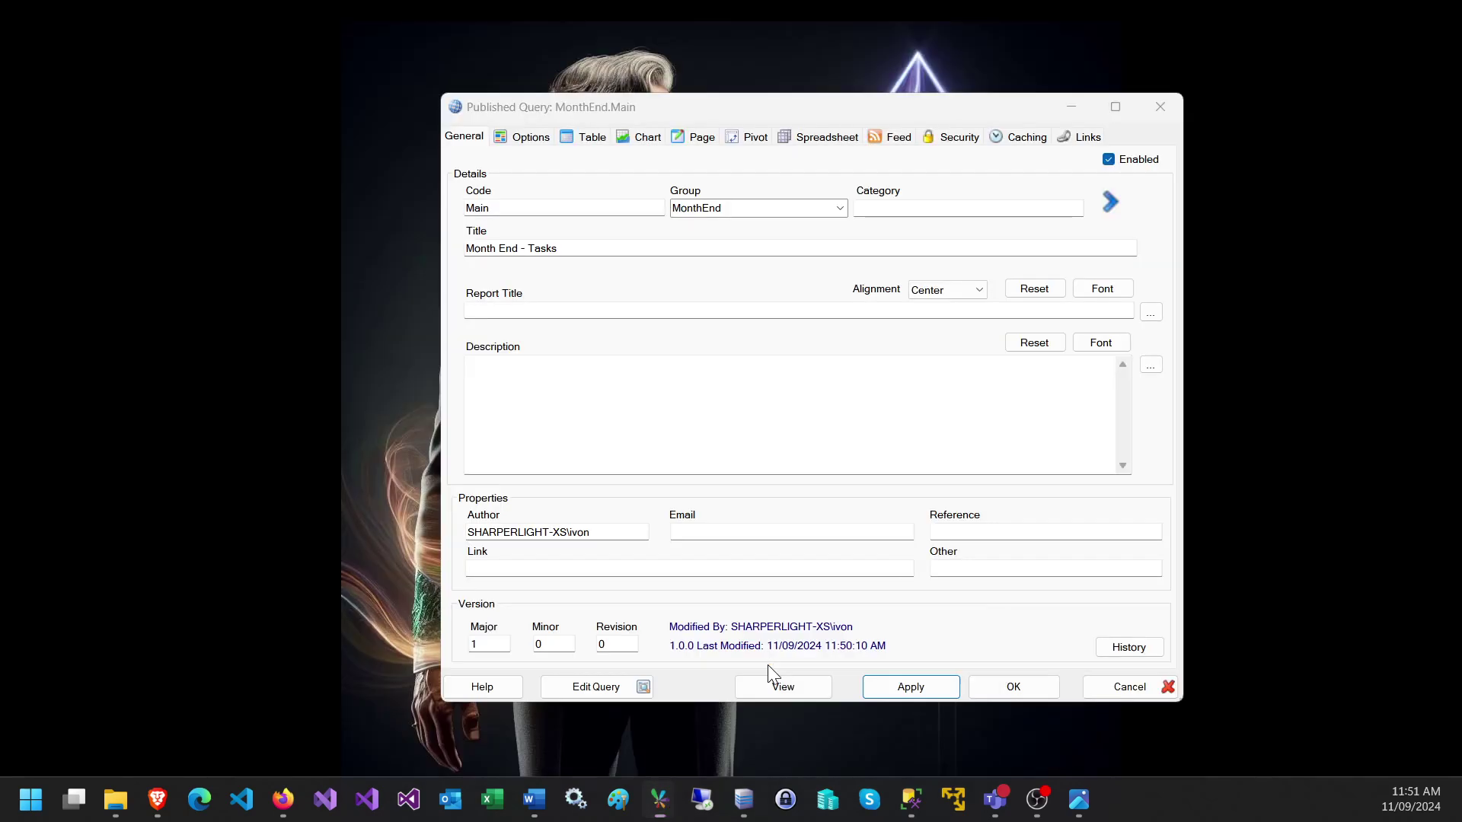
click(768, 664)
click(1122, 688)
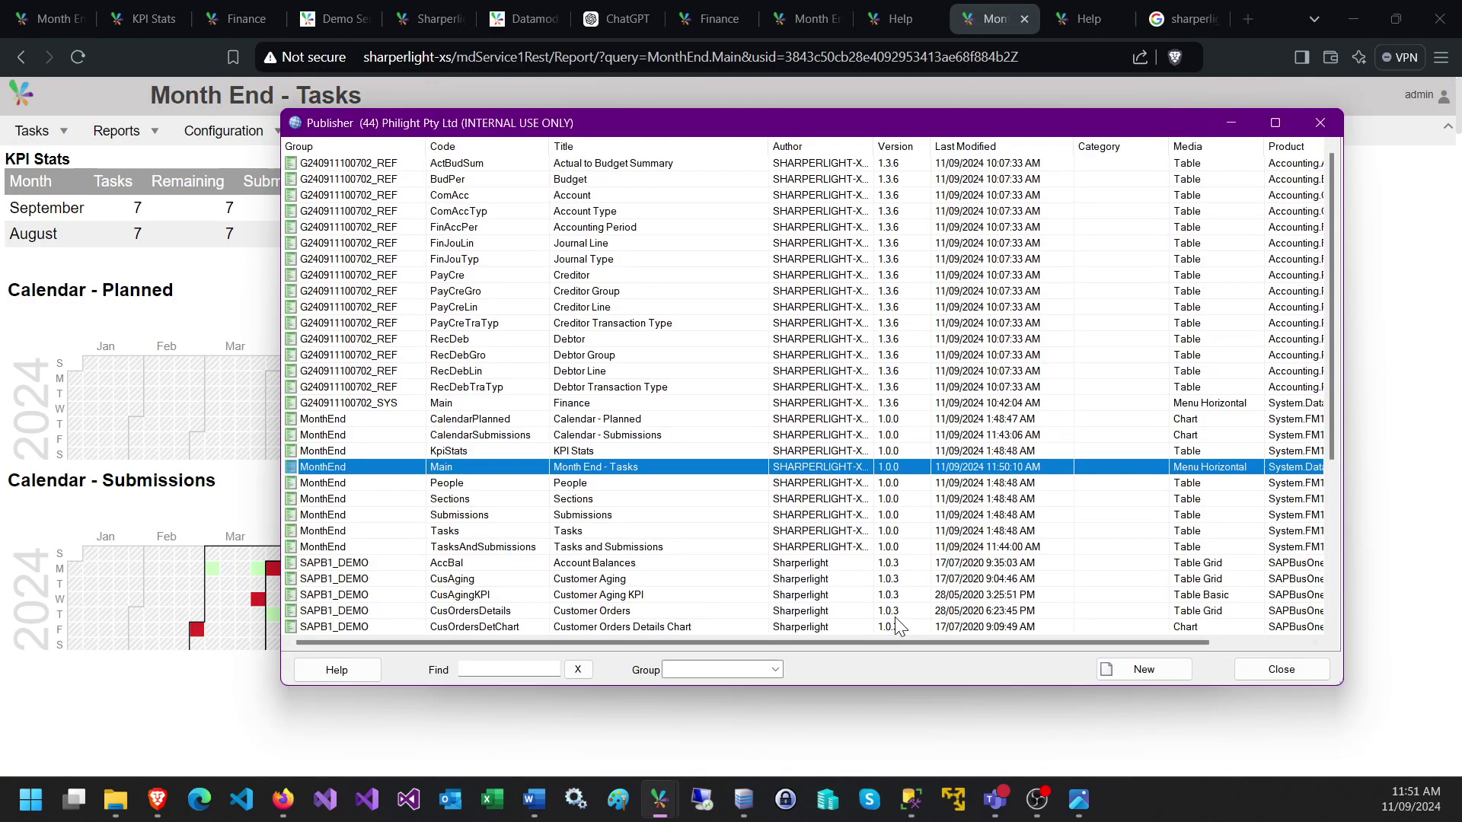
click(457, 435)
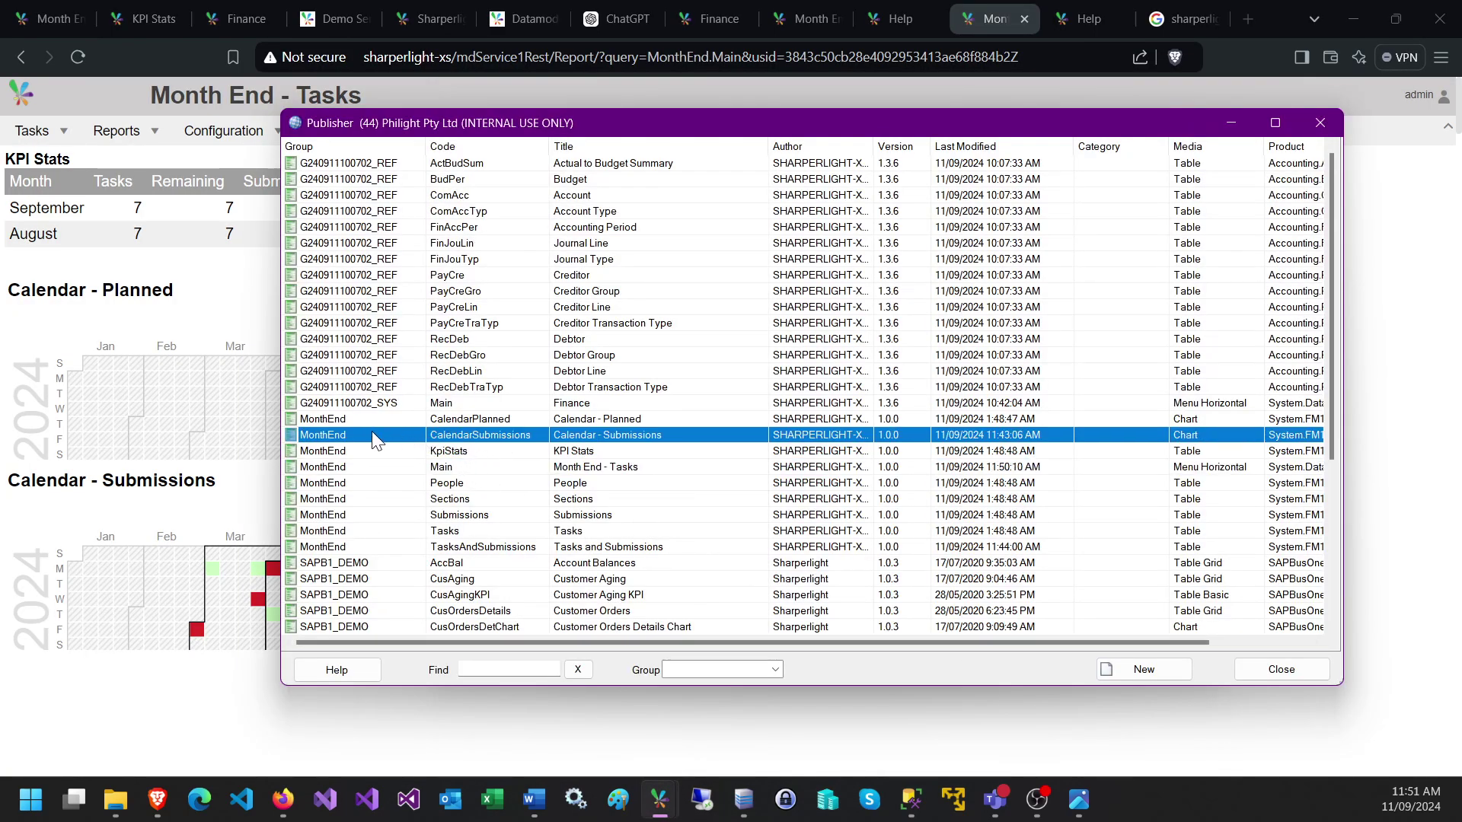
click(442, 467)
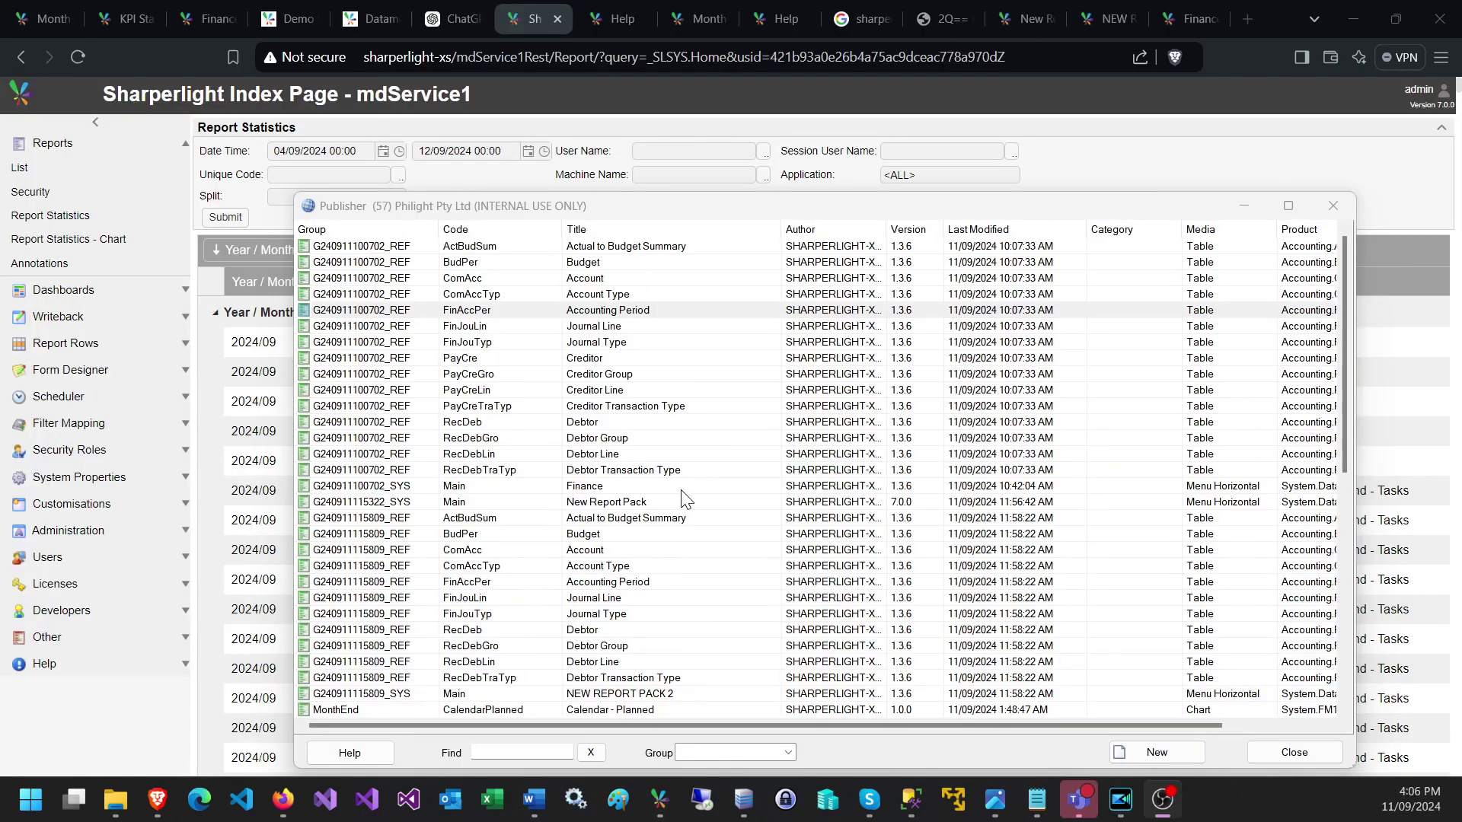
click(618, 296)
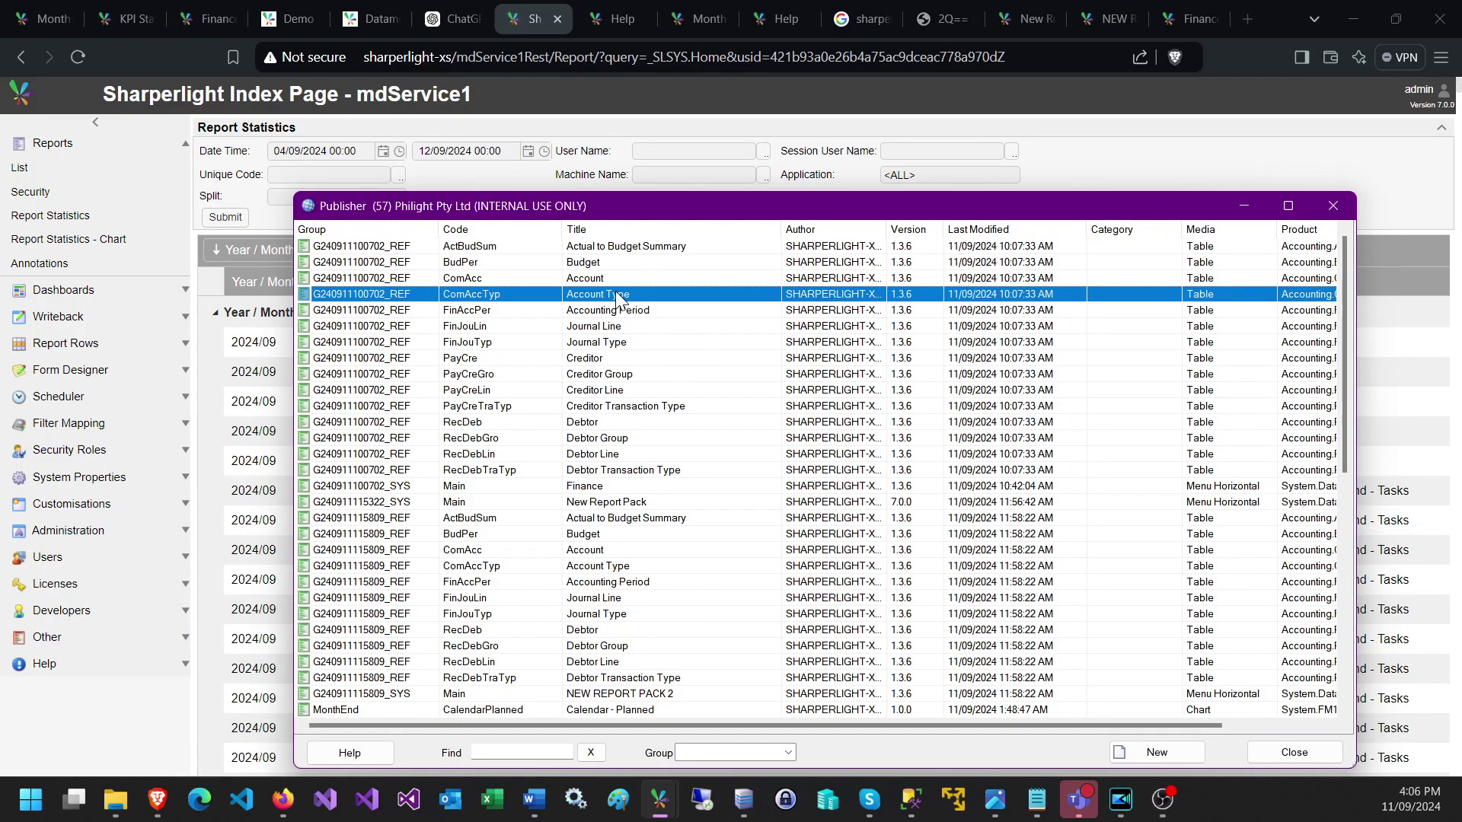
right_click(618, 298)
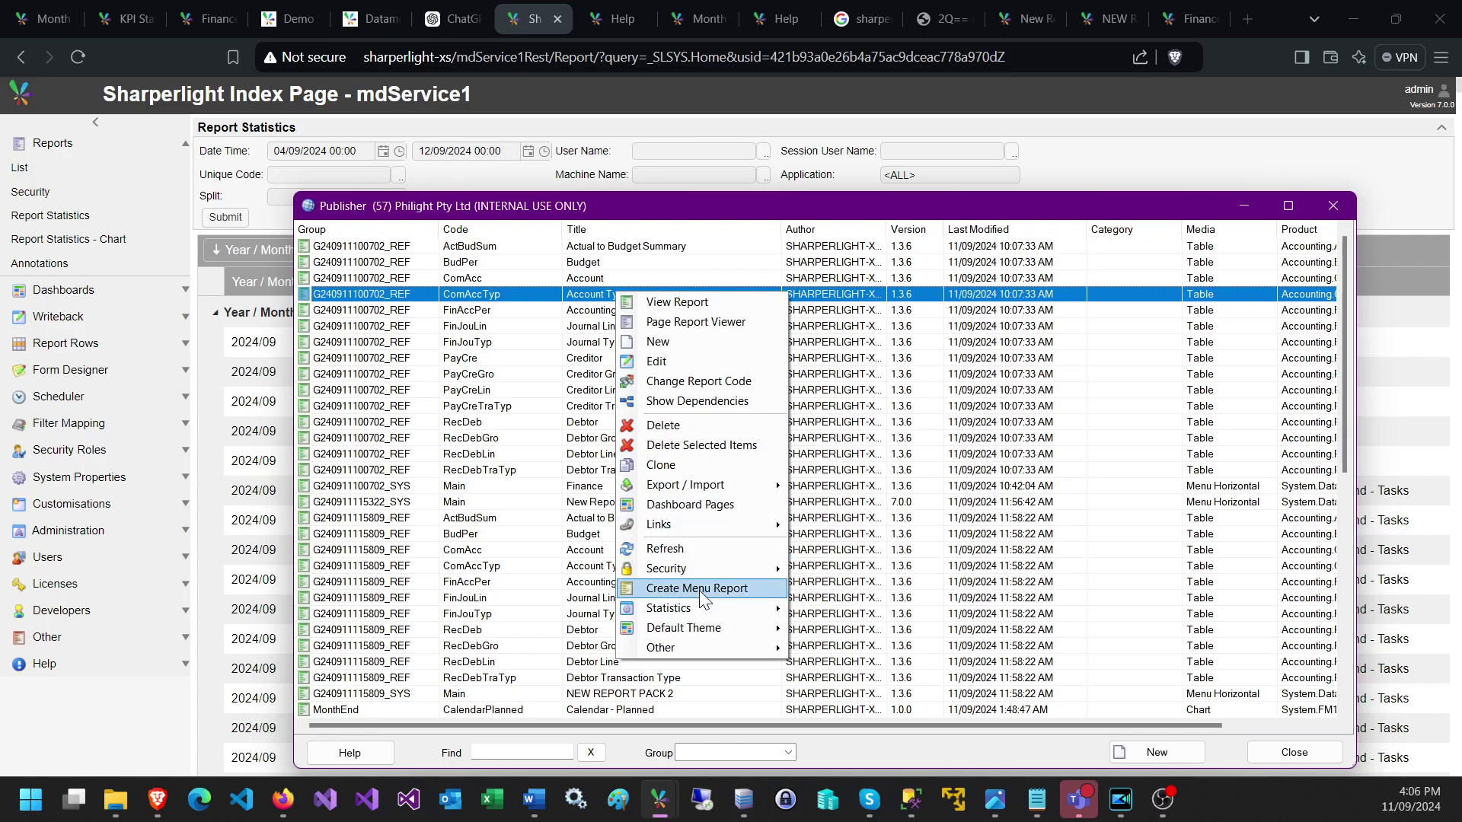
click(733, 592)
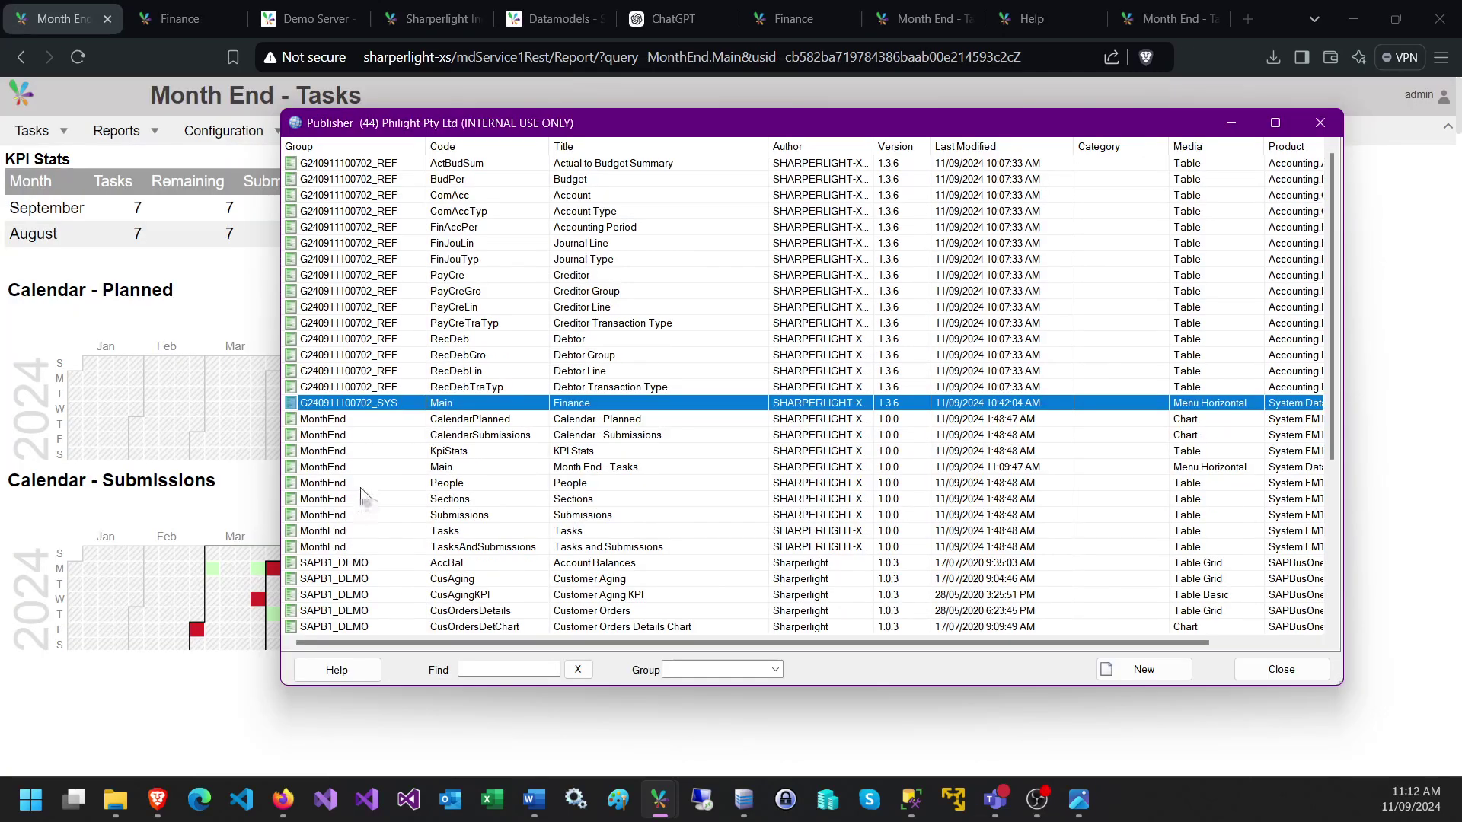
- Open the query of the Month End - Tasks report (MonthEnd.Main) in the Navigation Menu Editor and enlarge the editor window
click(440, 468)
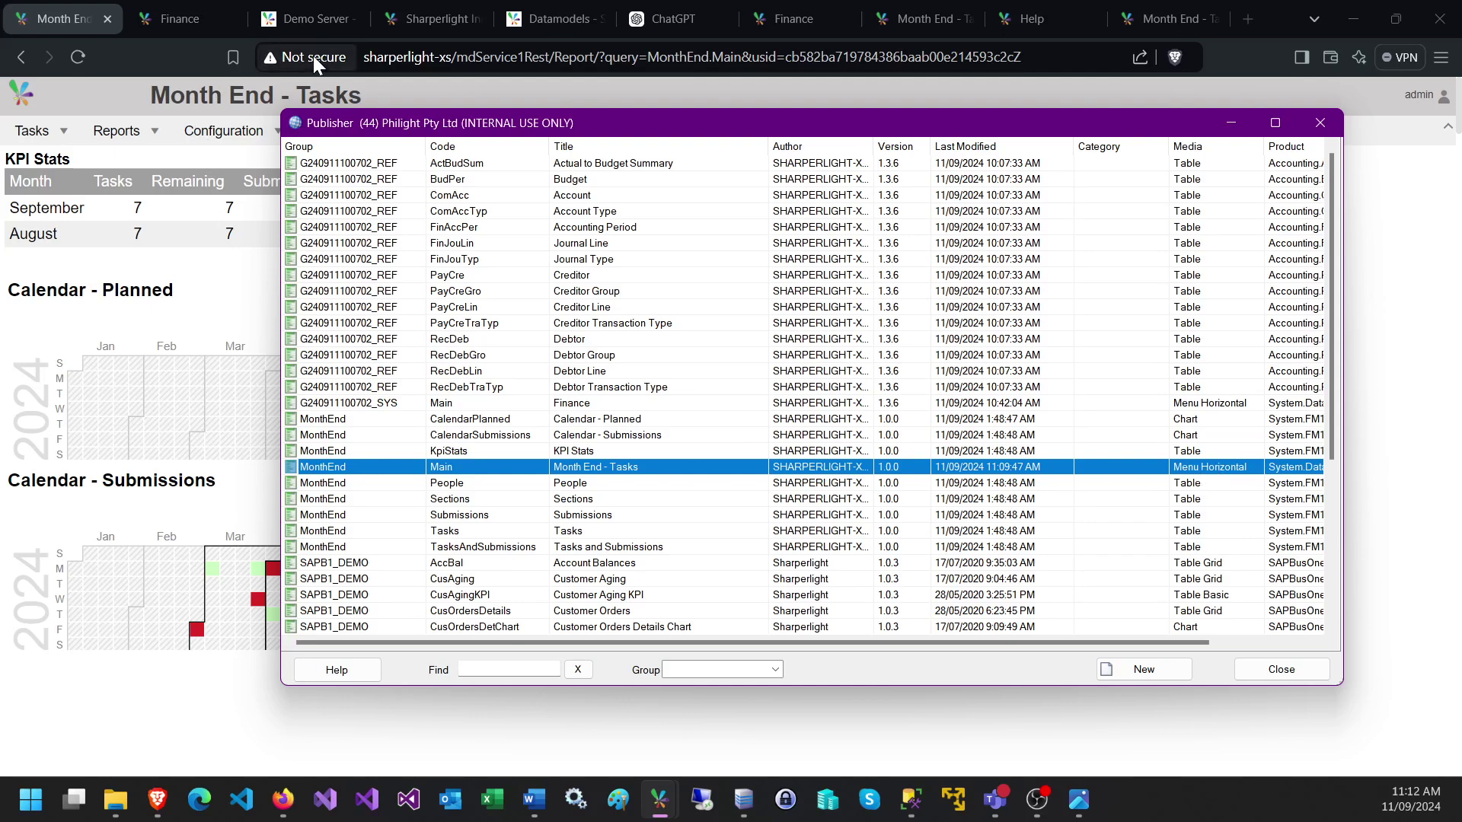
double_click(546, 471)
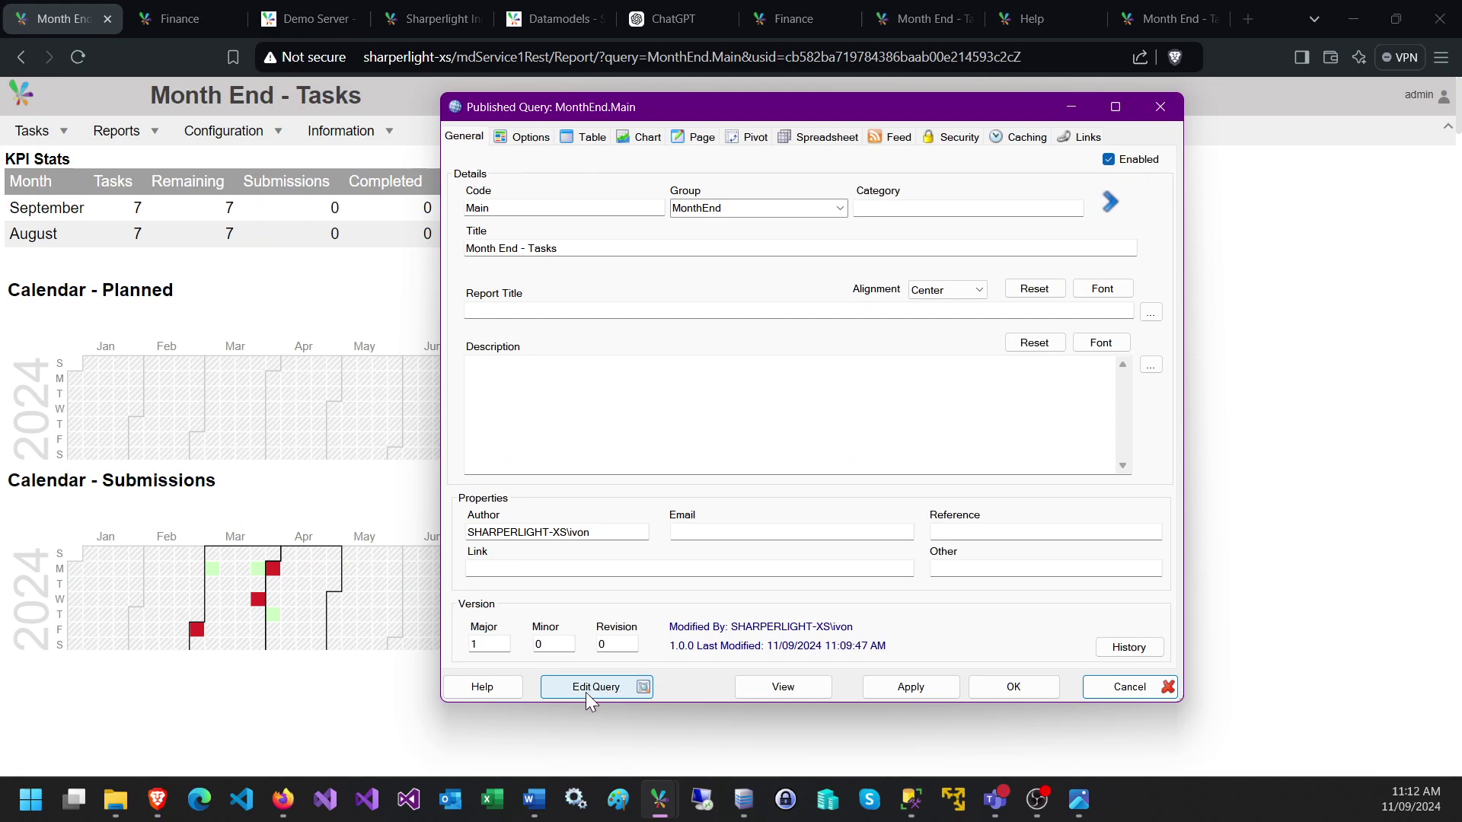
click(585, 689)
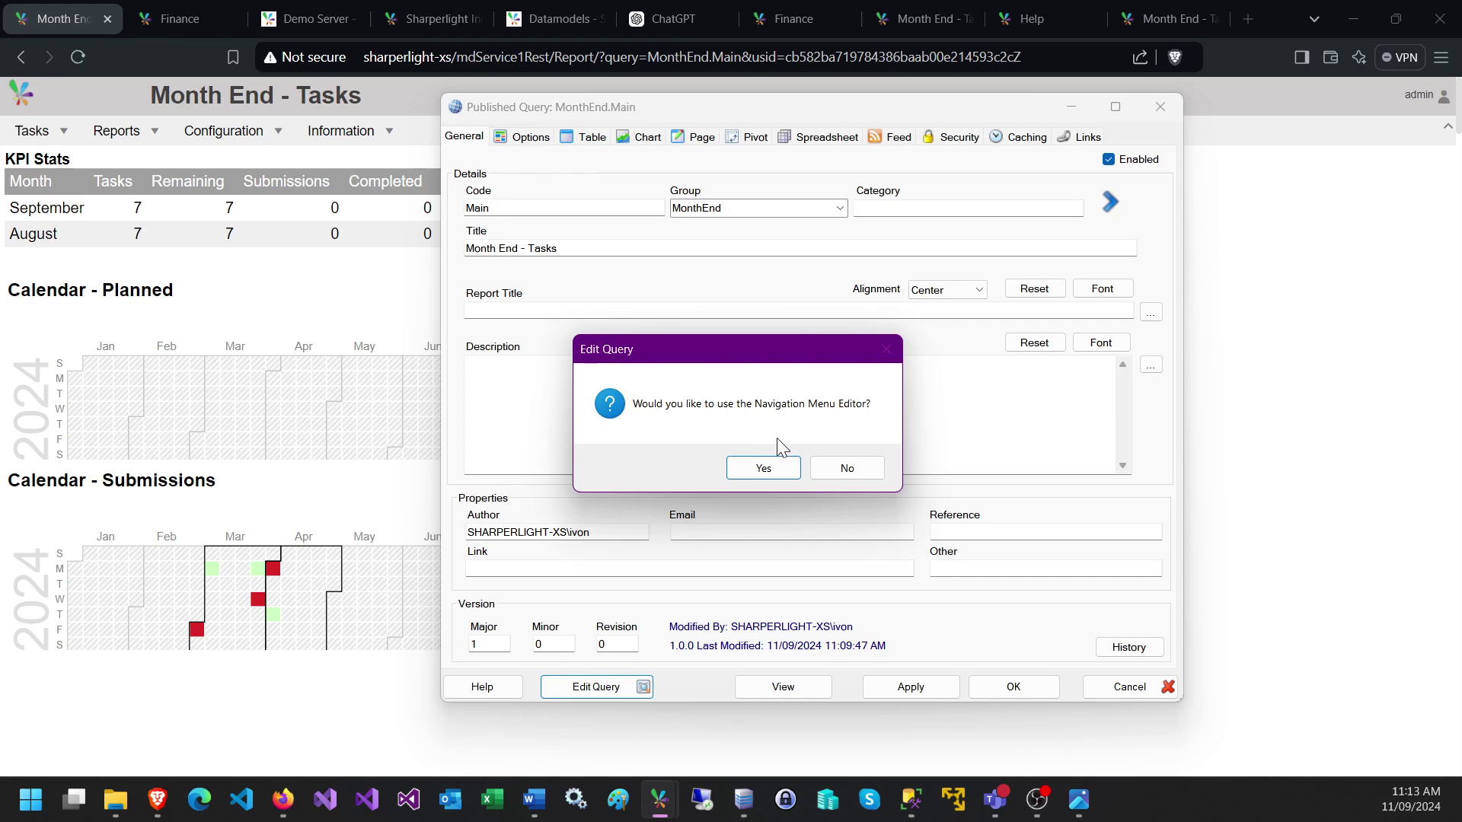
click(764, 468)
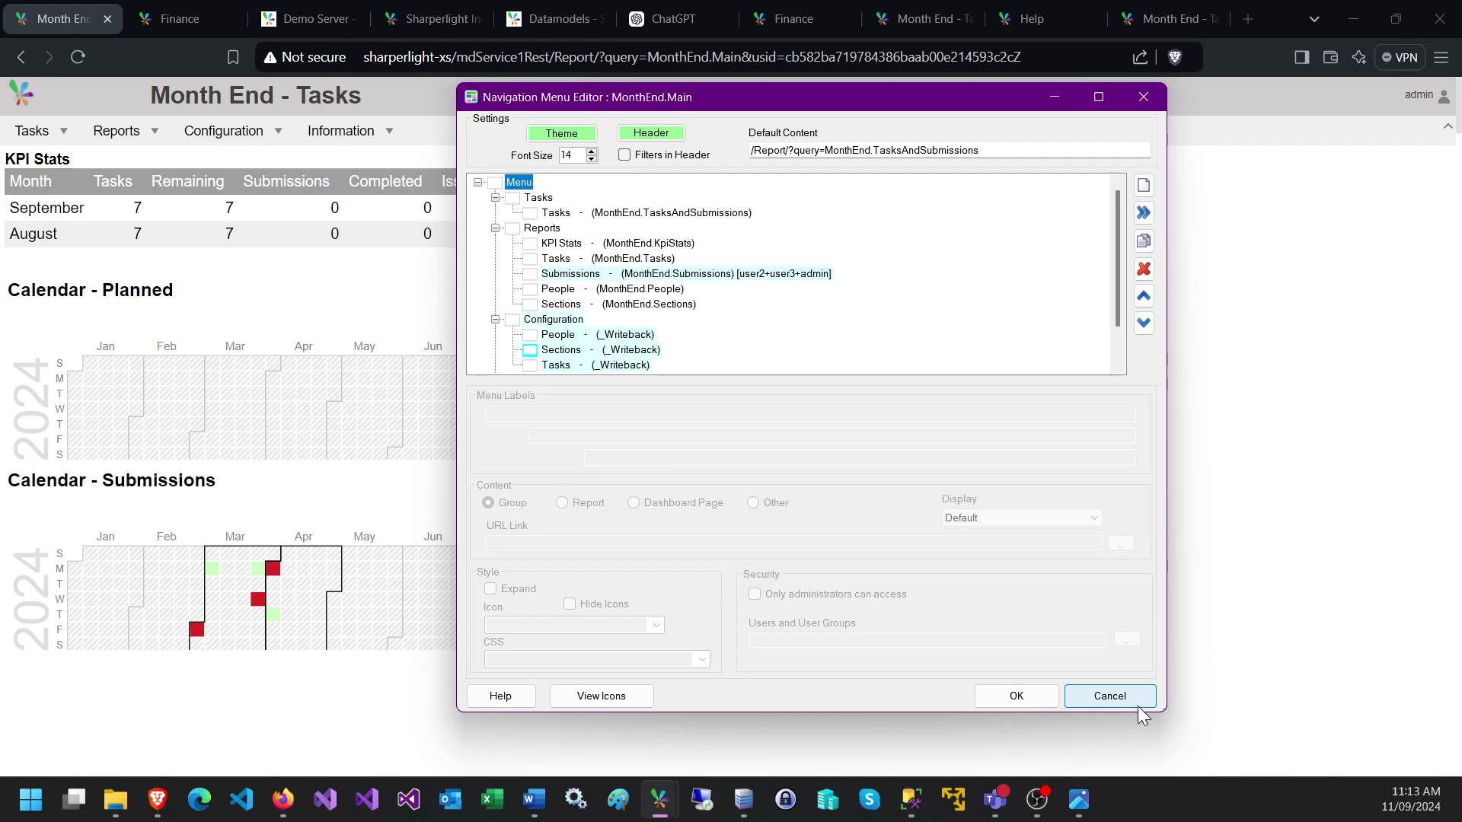
drag(1165, 711, 1235, 765)
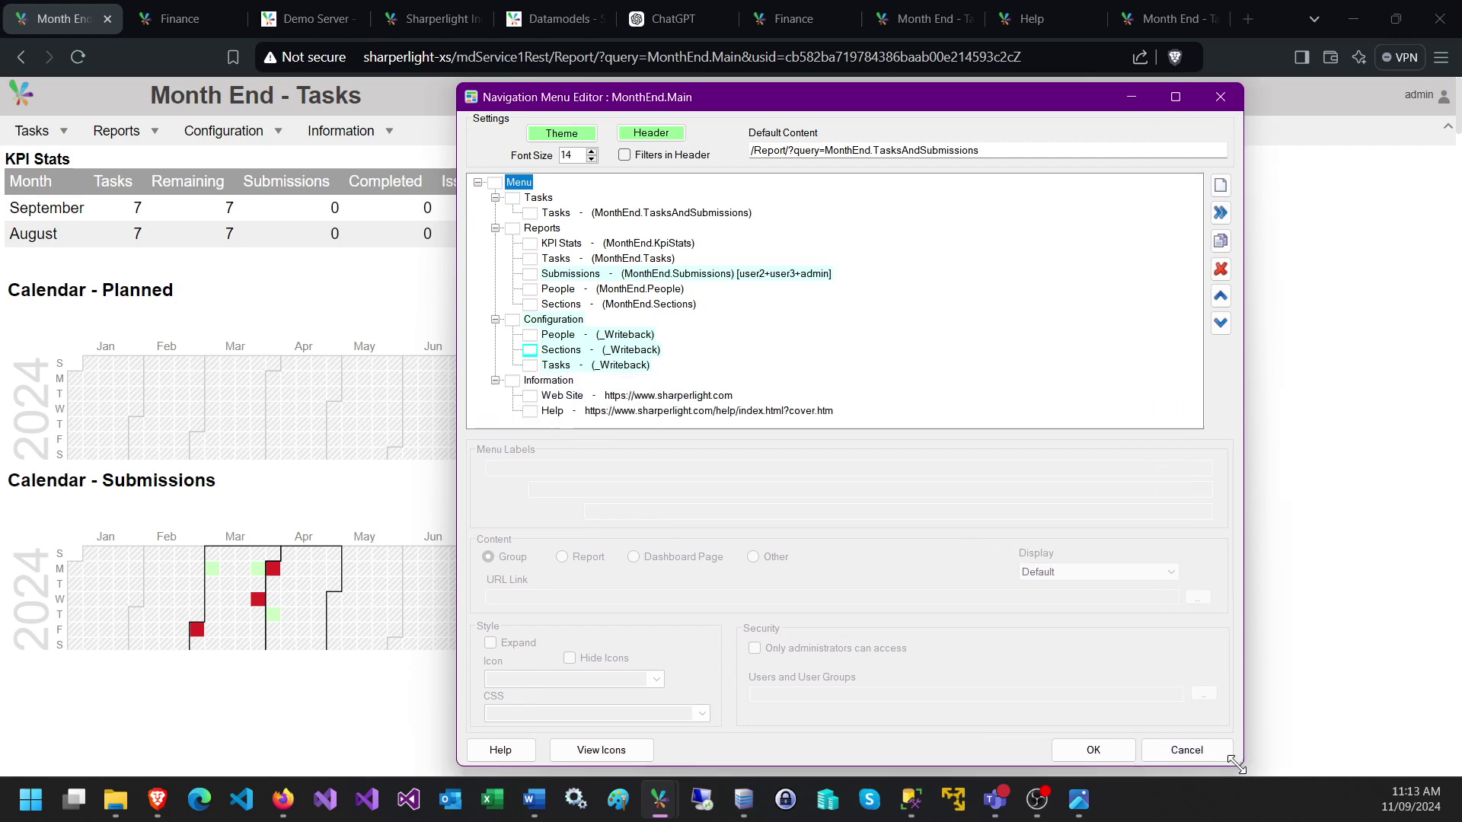
- Compare the web page's Tasks and Reports menus with the editor tree, and inspect the KPI Stats item's label and URL link
mouse_move(47, 143)
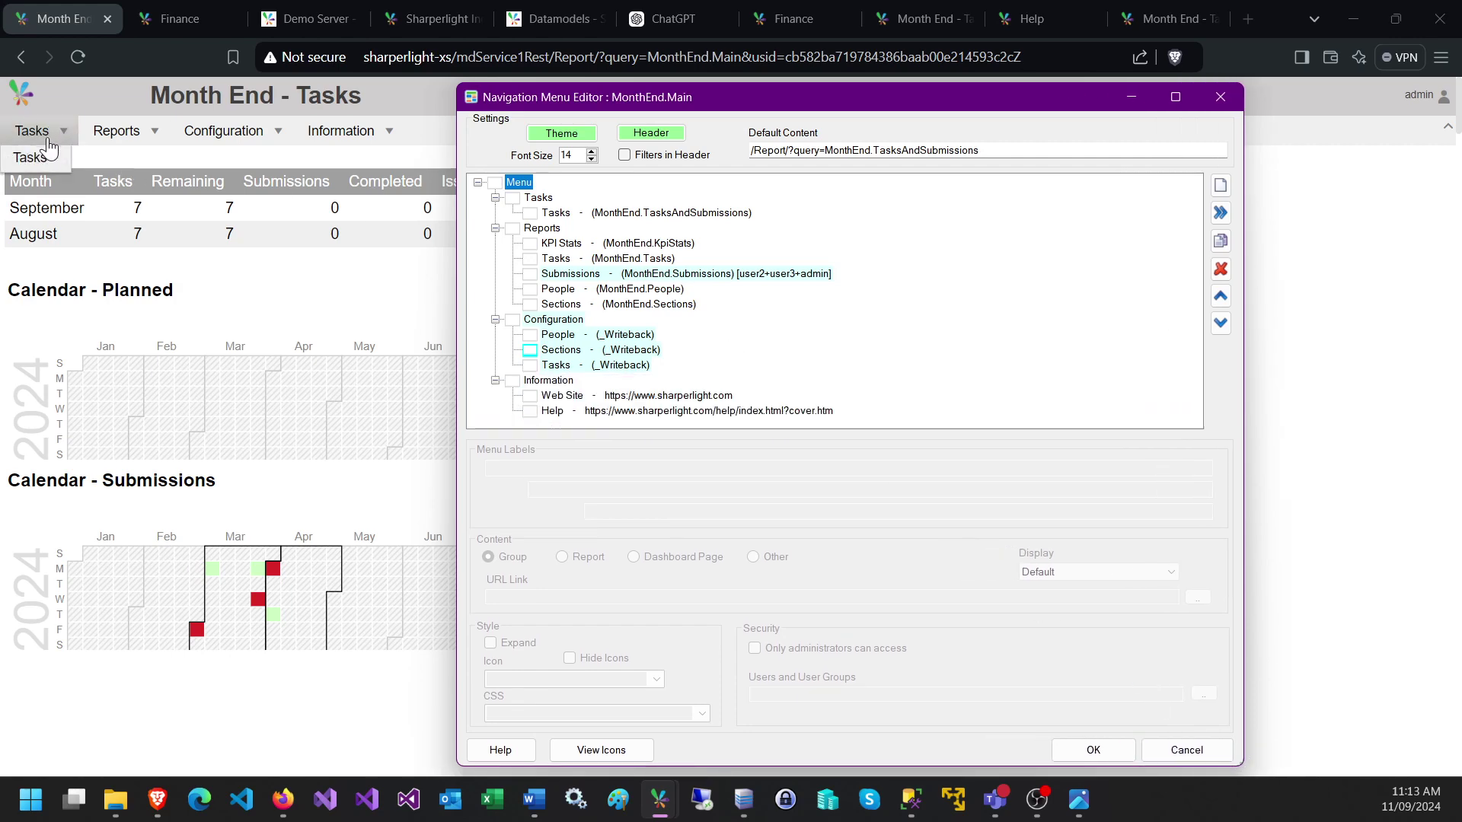
click(110, 156)
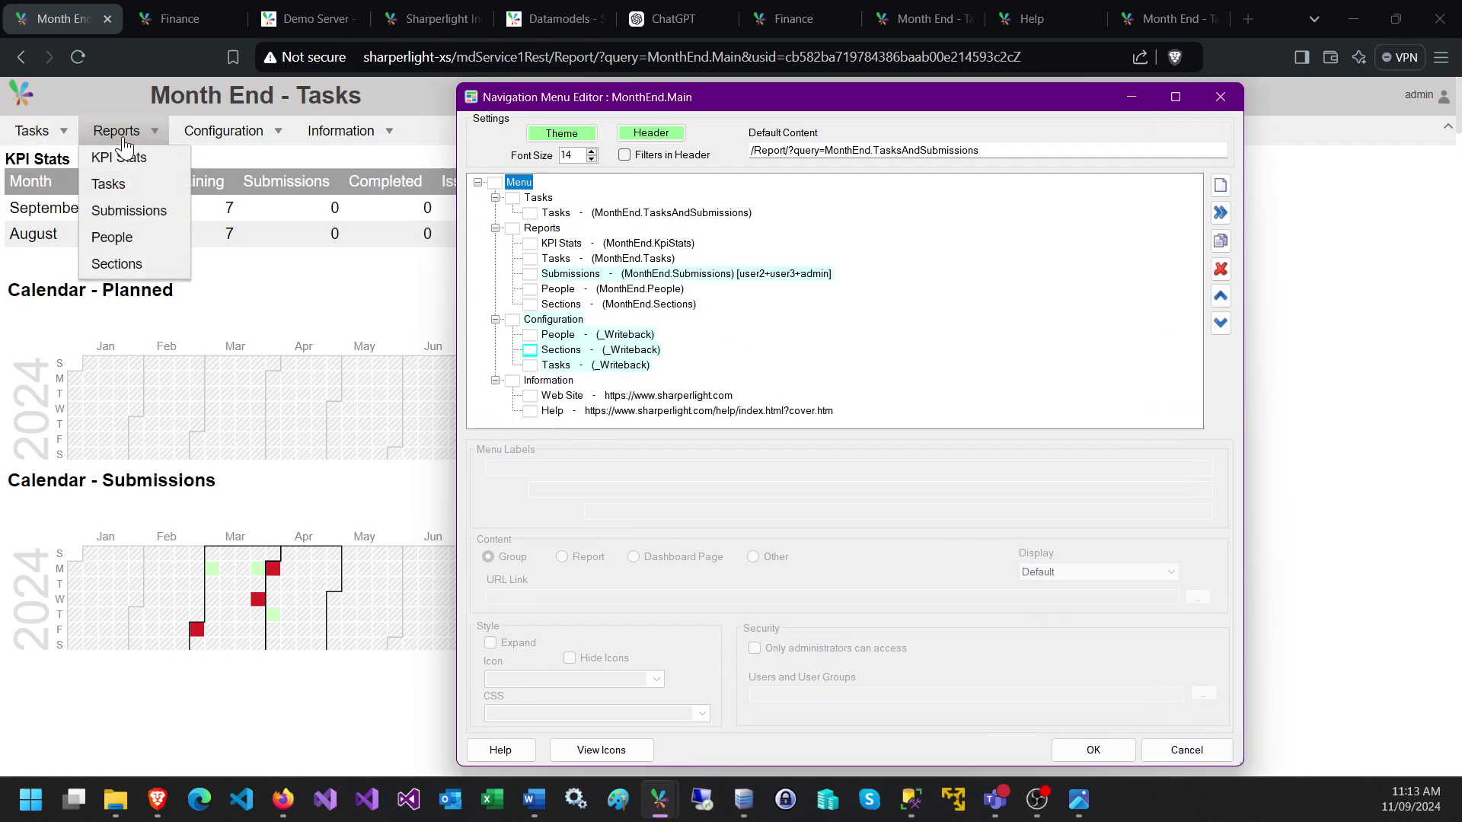
click(531, 230)
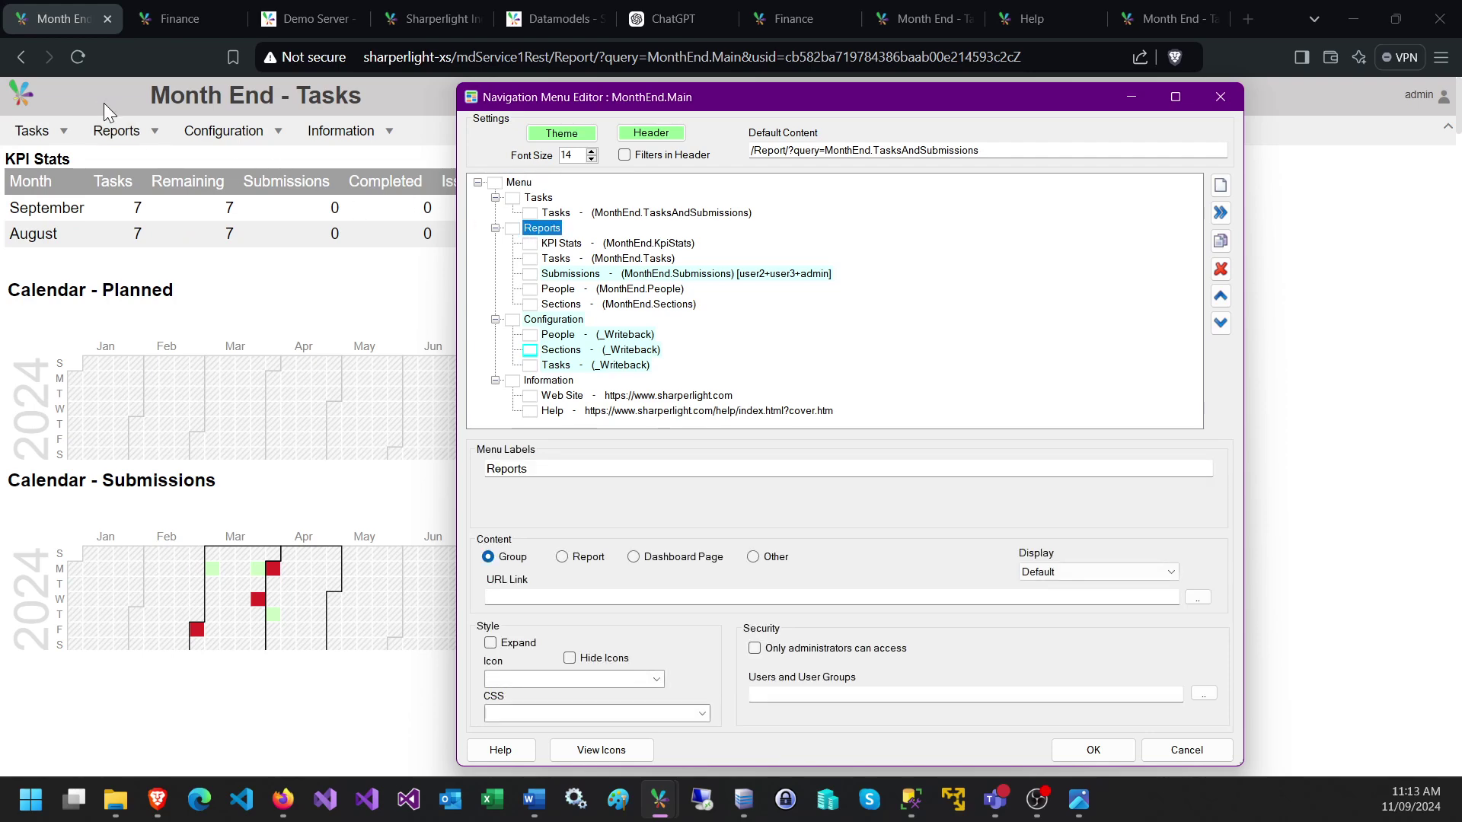
click(573, 245)
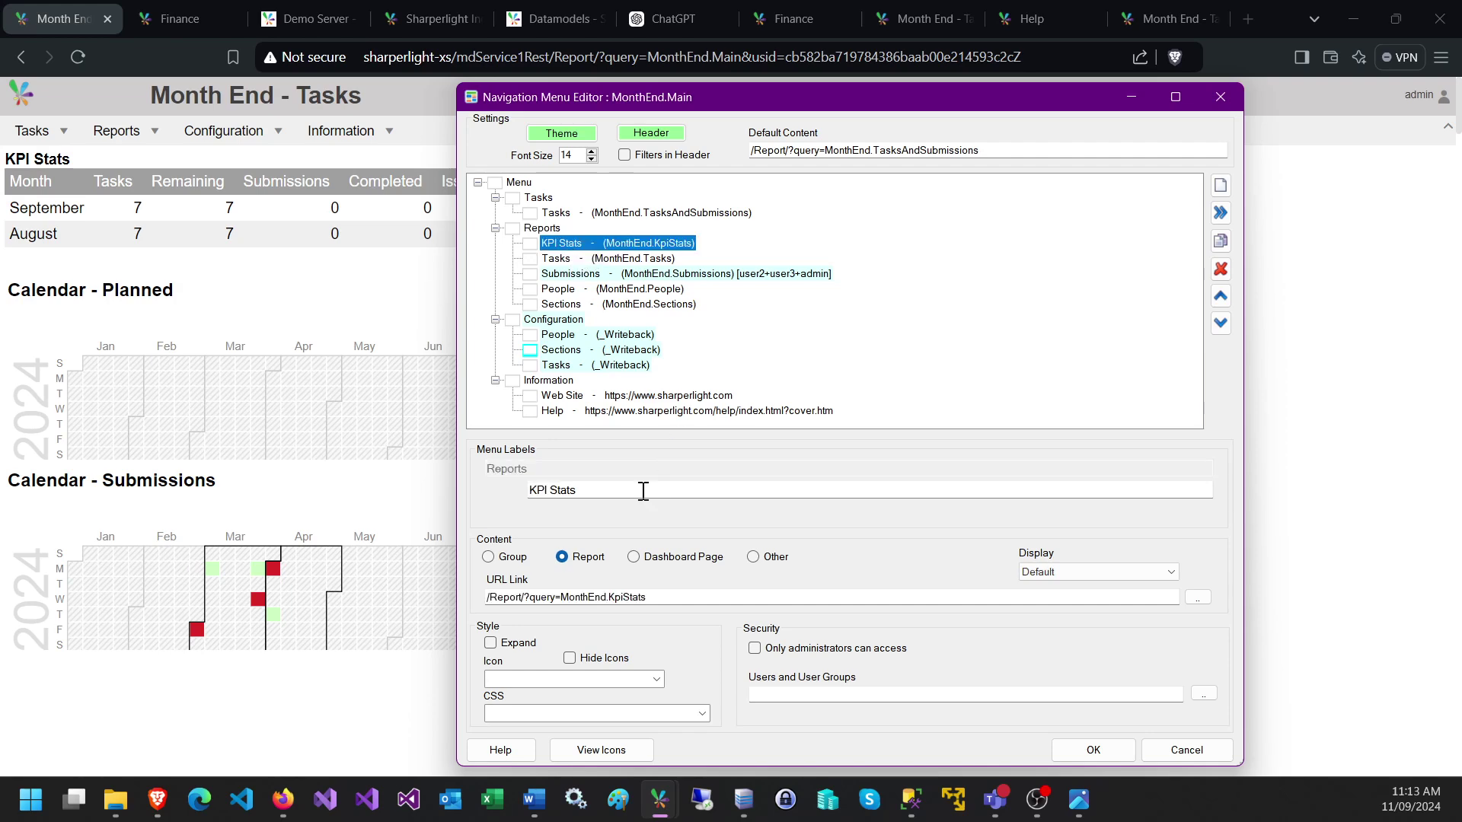
drag(612, 493, 531, 486)
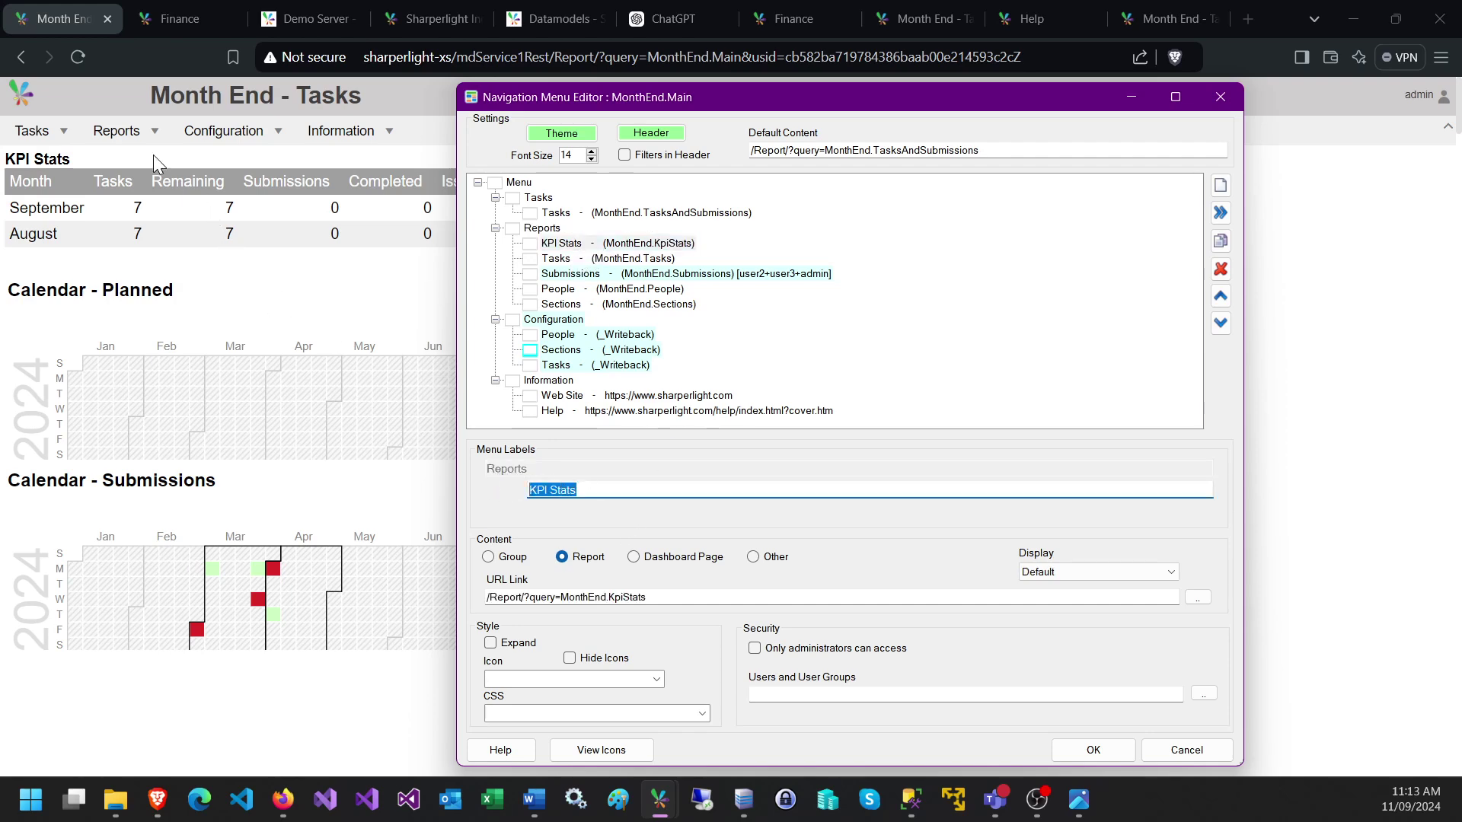
drag(647, 599, 466, 586)
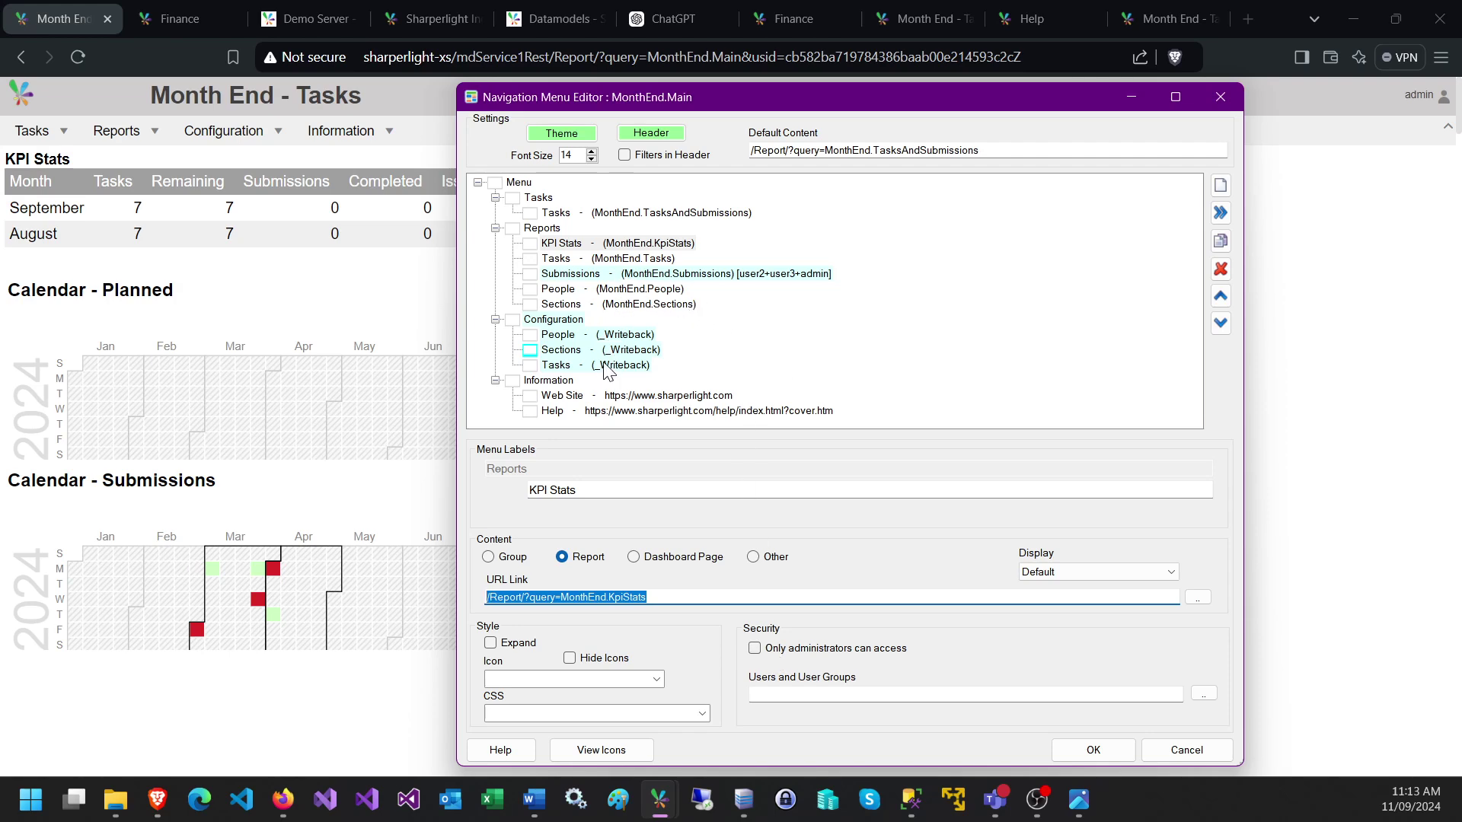
- Examine the Configuration group's administrator-only security and its Tasks item, and compare the group with the web page's Configuration menu
click(560, 320)
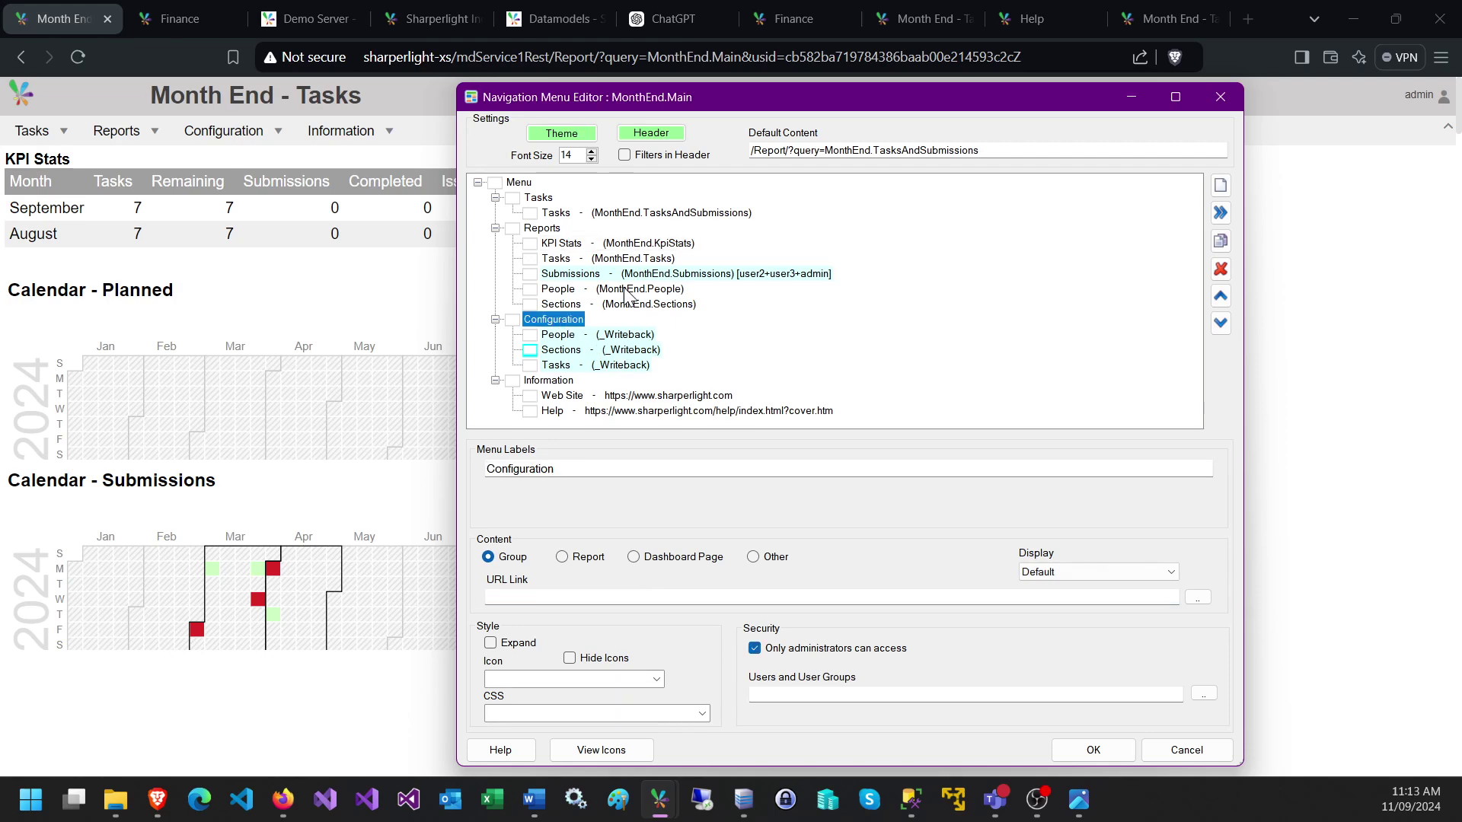
mouse_move(246, 140)
click(600, 366)
click(553, 321)
click(228, 131)
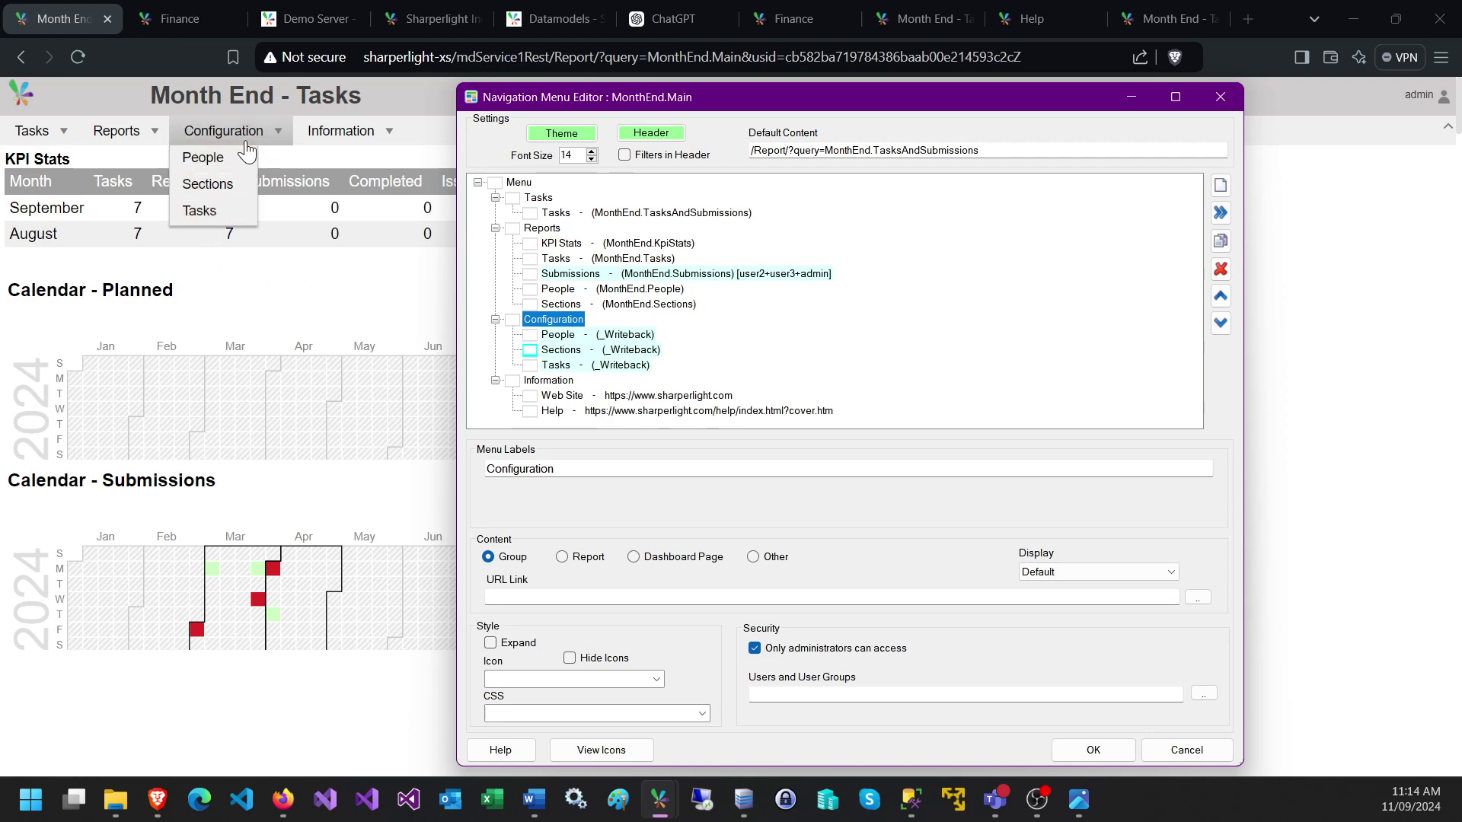
click(347, 207)
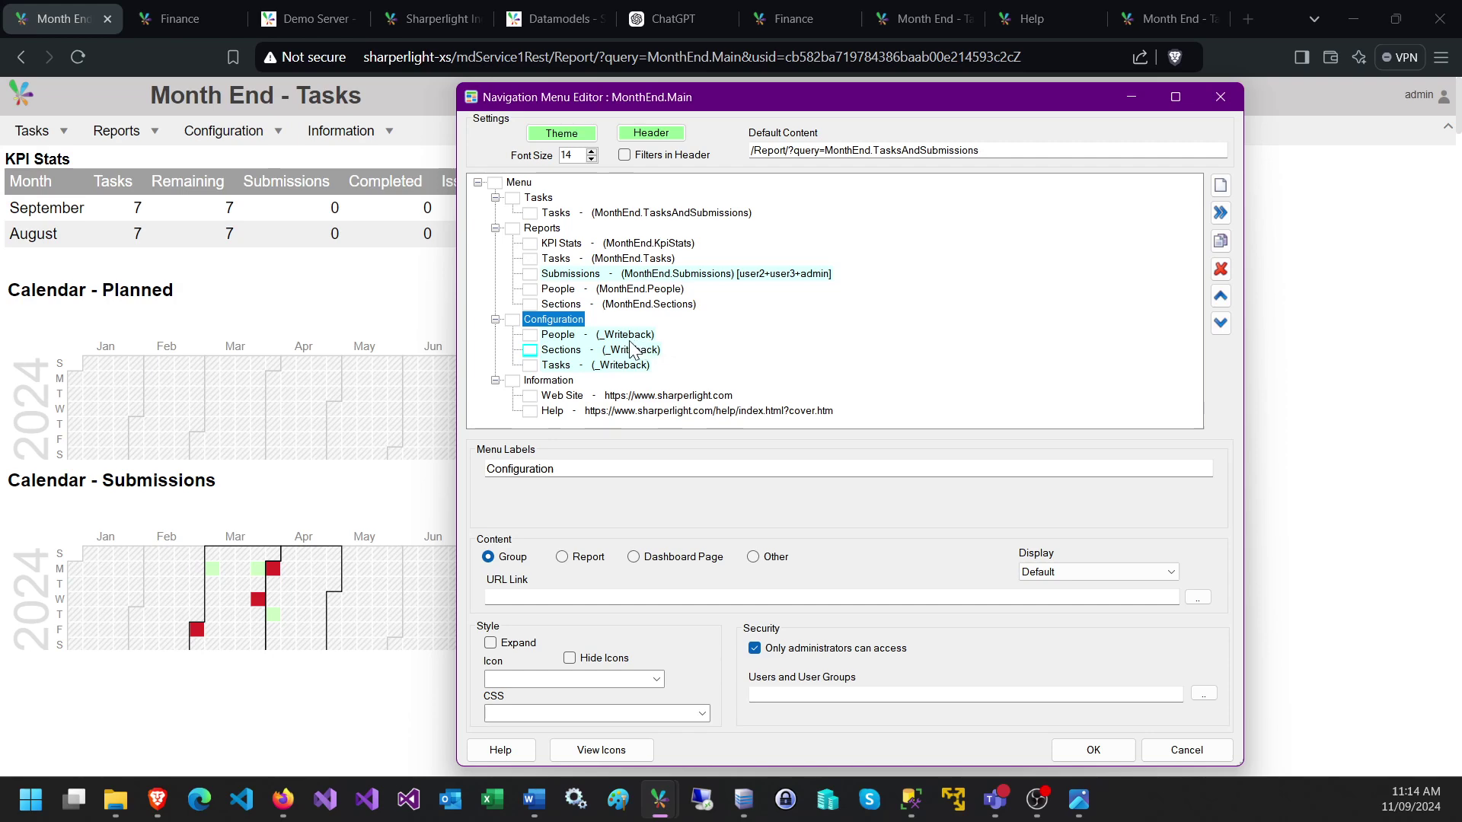
- Examine the users and user groups that the Submissions item under Reports is restricted to
click(681, 278)
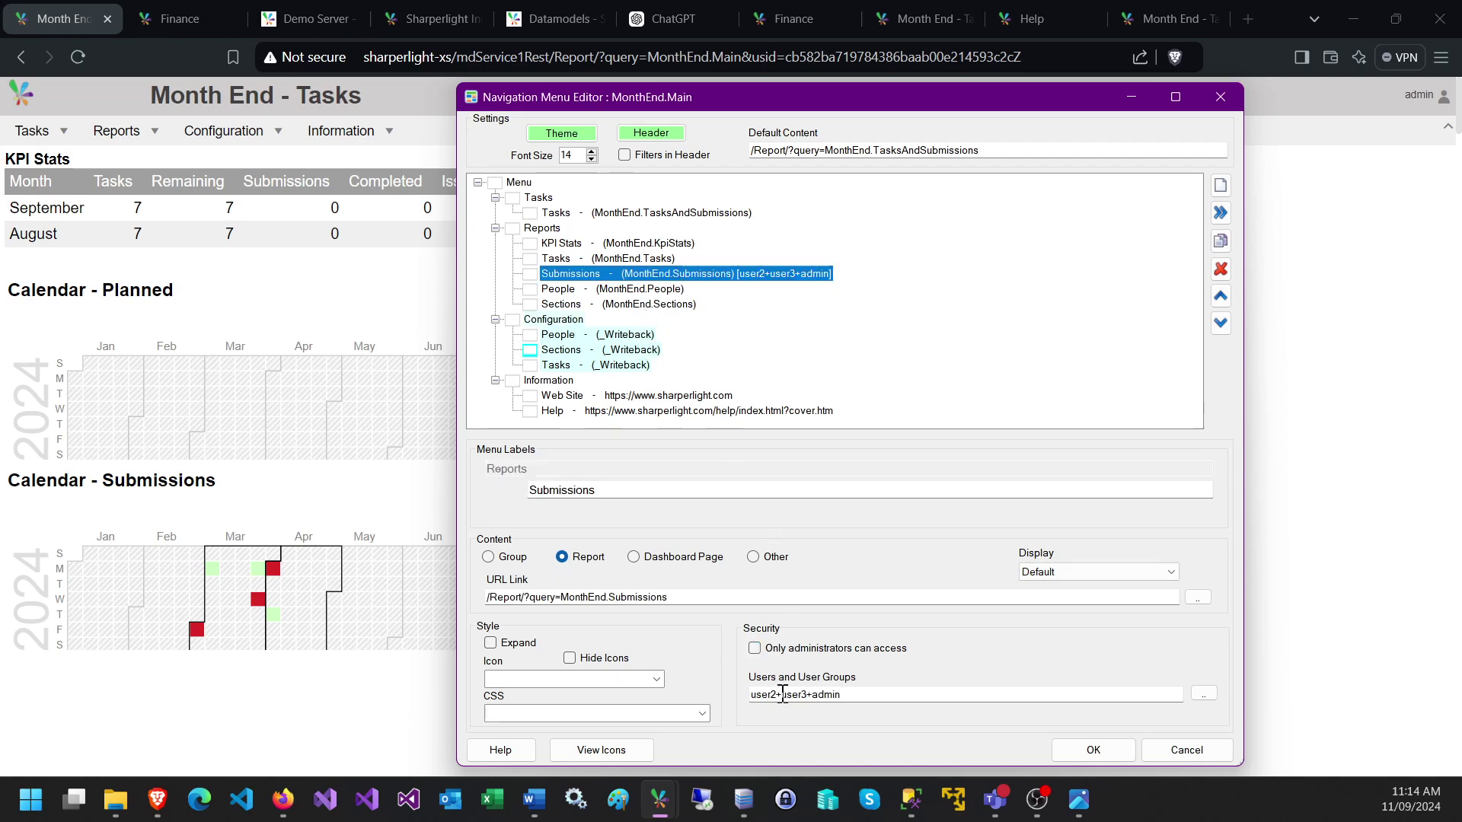
drag(866, 699, 733, 693)
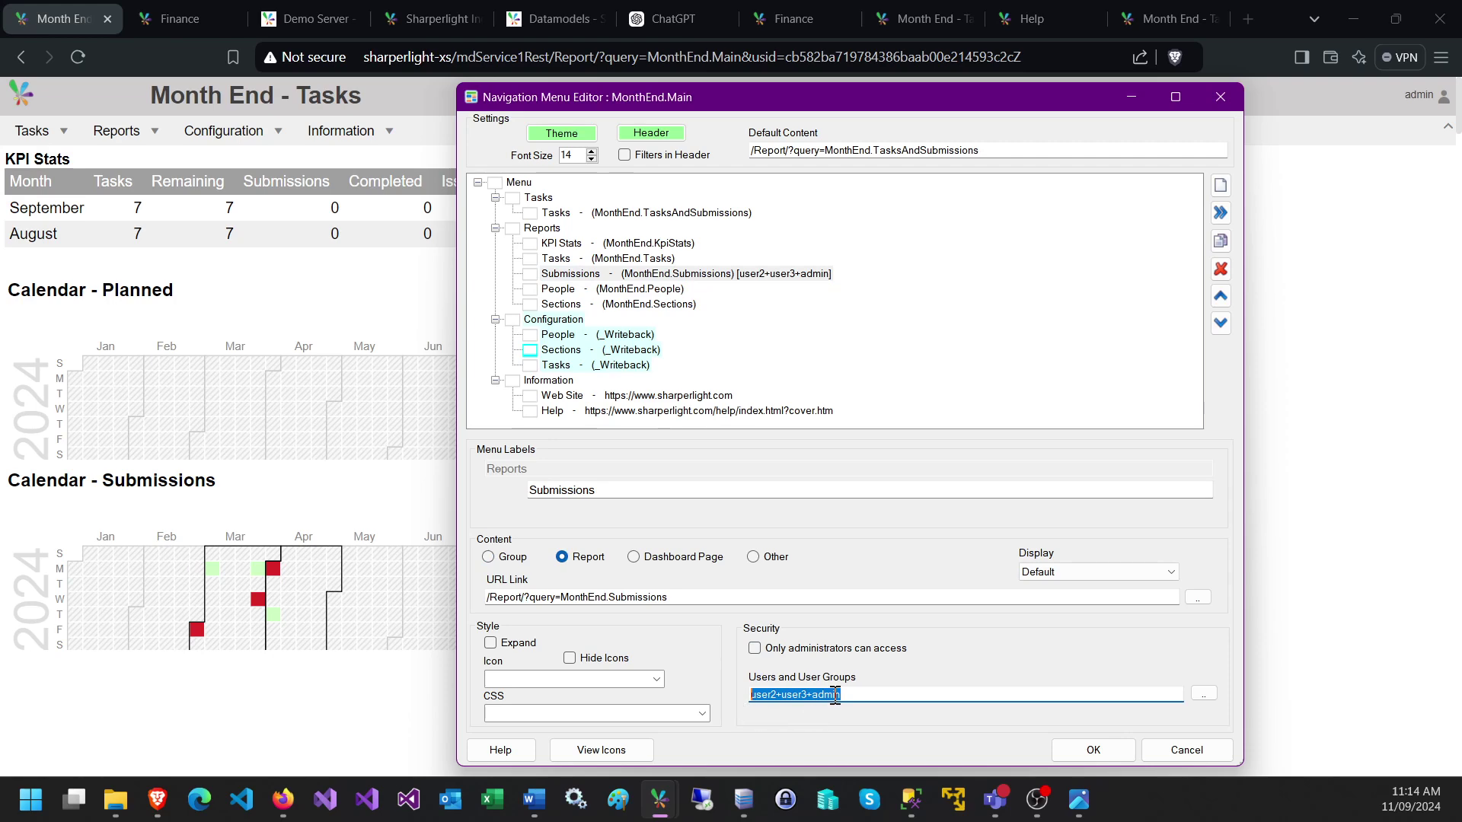
click(870, 698)
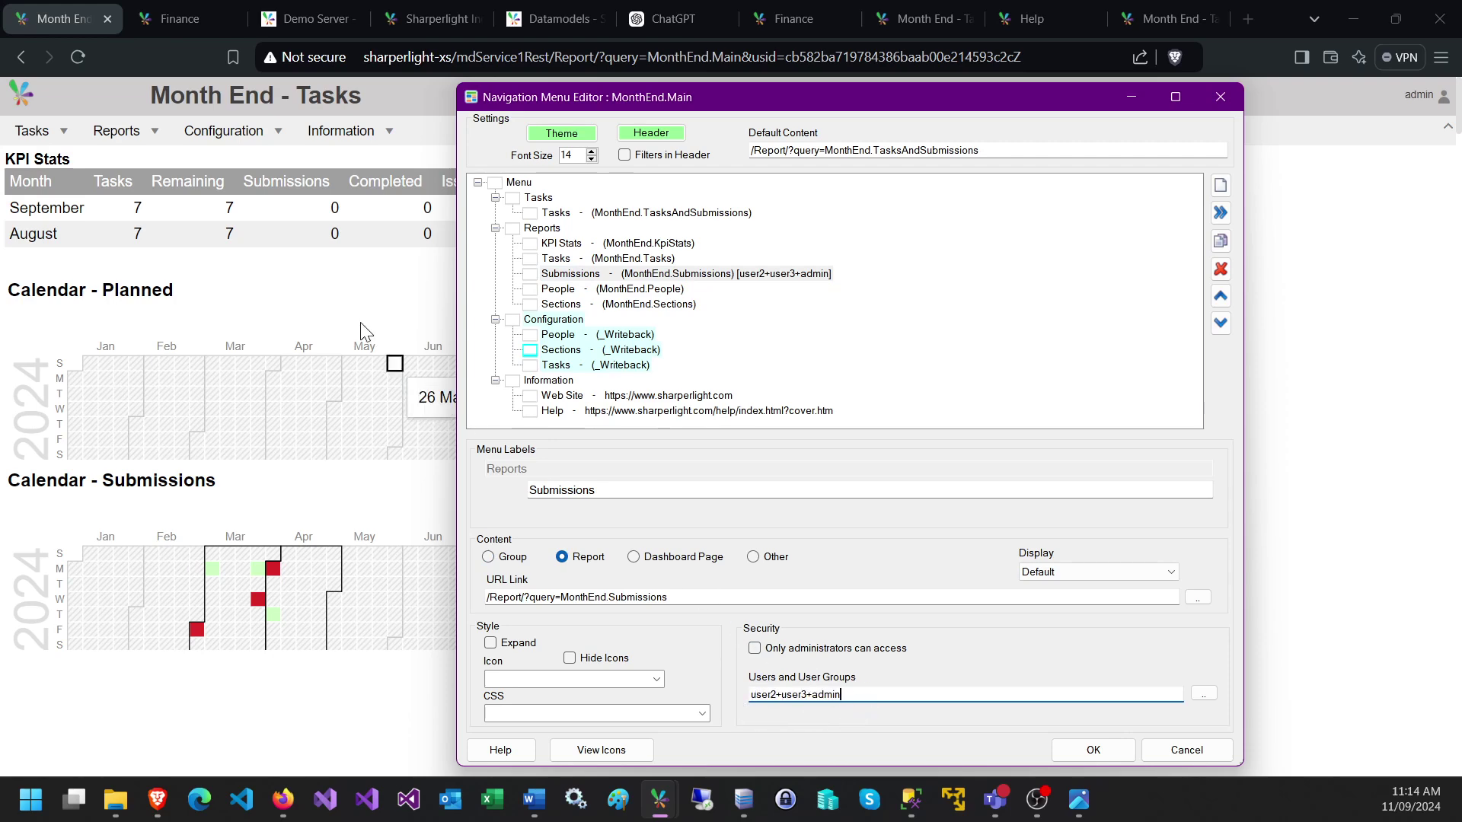
click(116, 131)
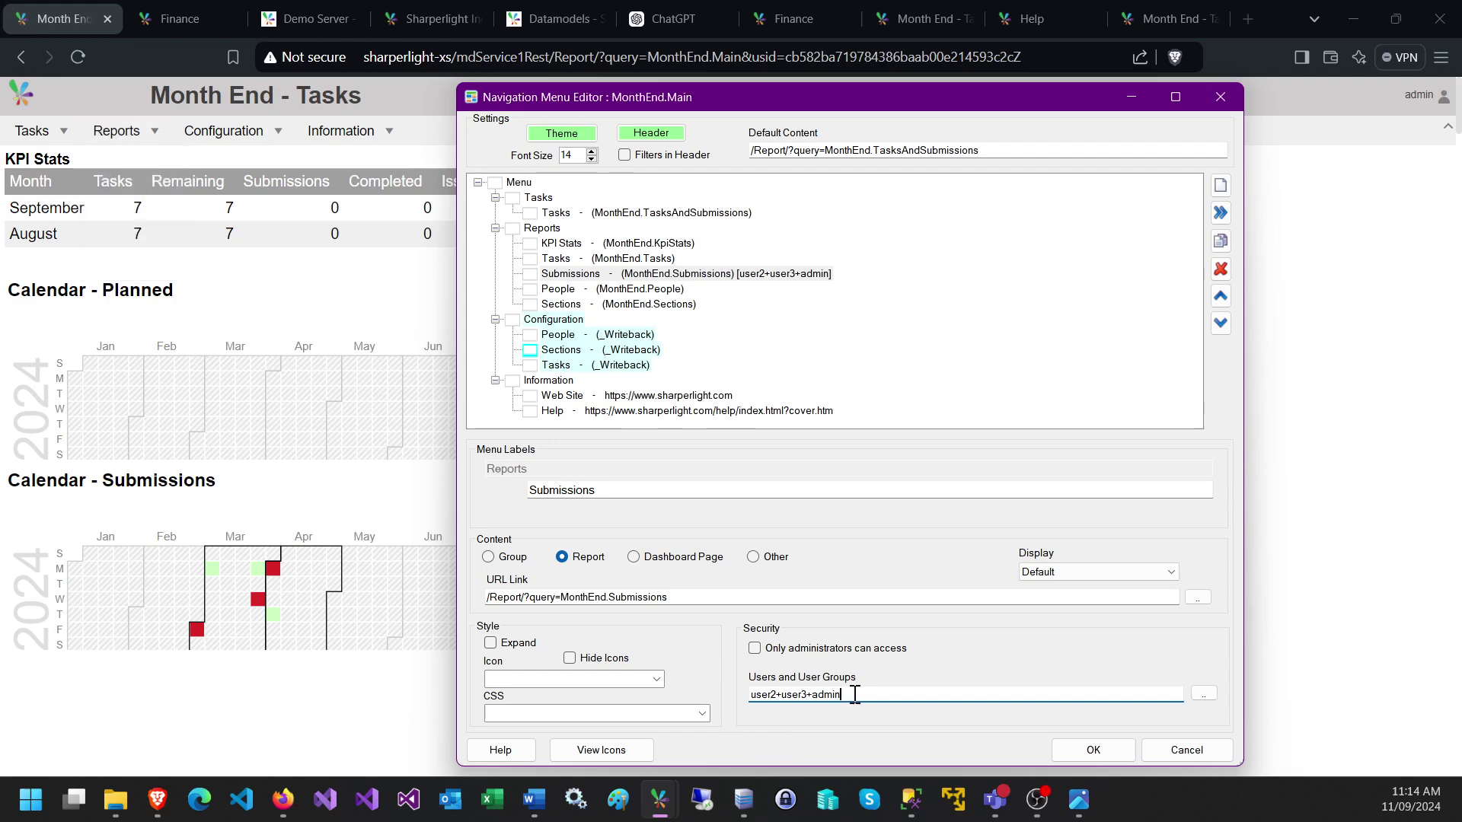
- View the available user groups and users in the Submissions item's Security Options, and close them without changes
click(1203, 693)
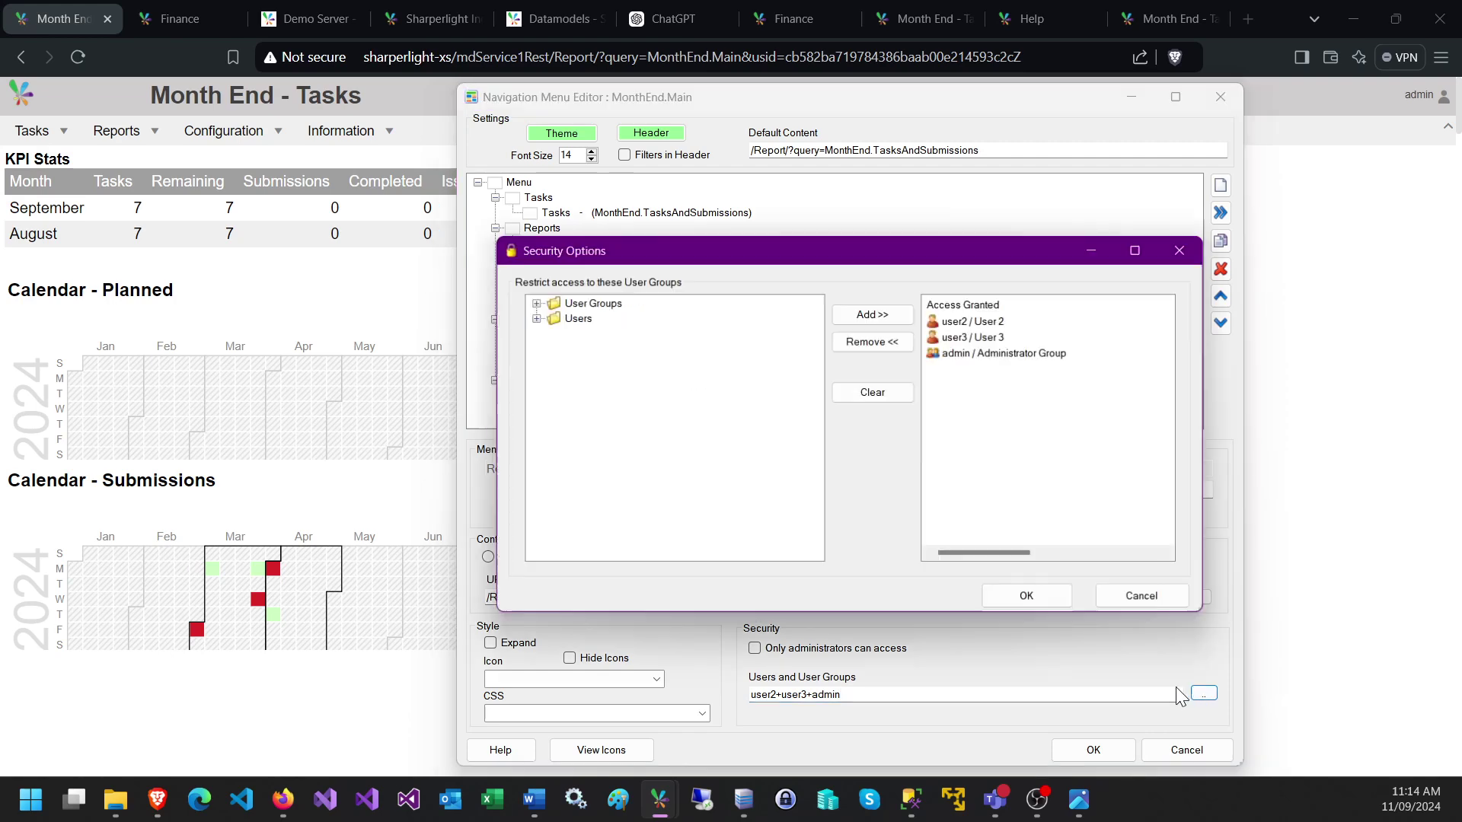
click(551, 302)
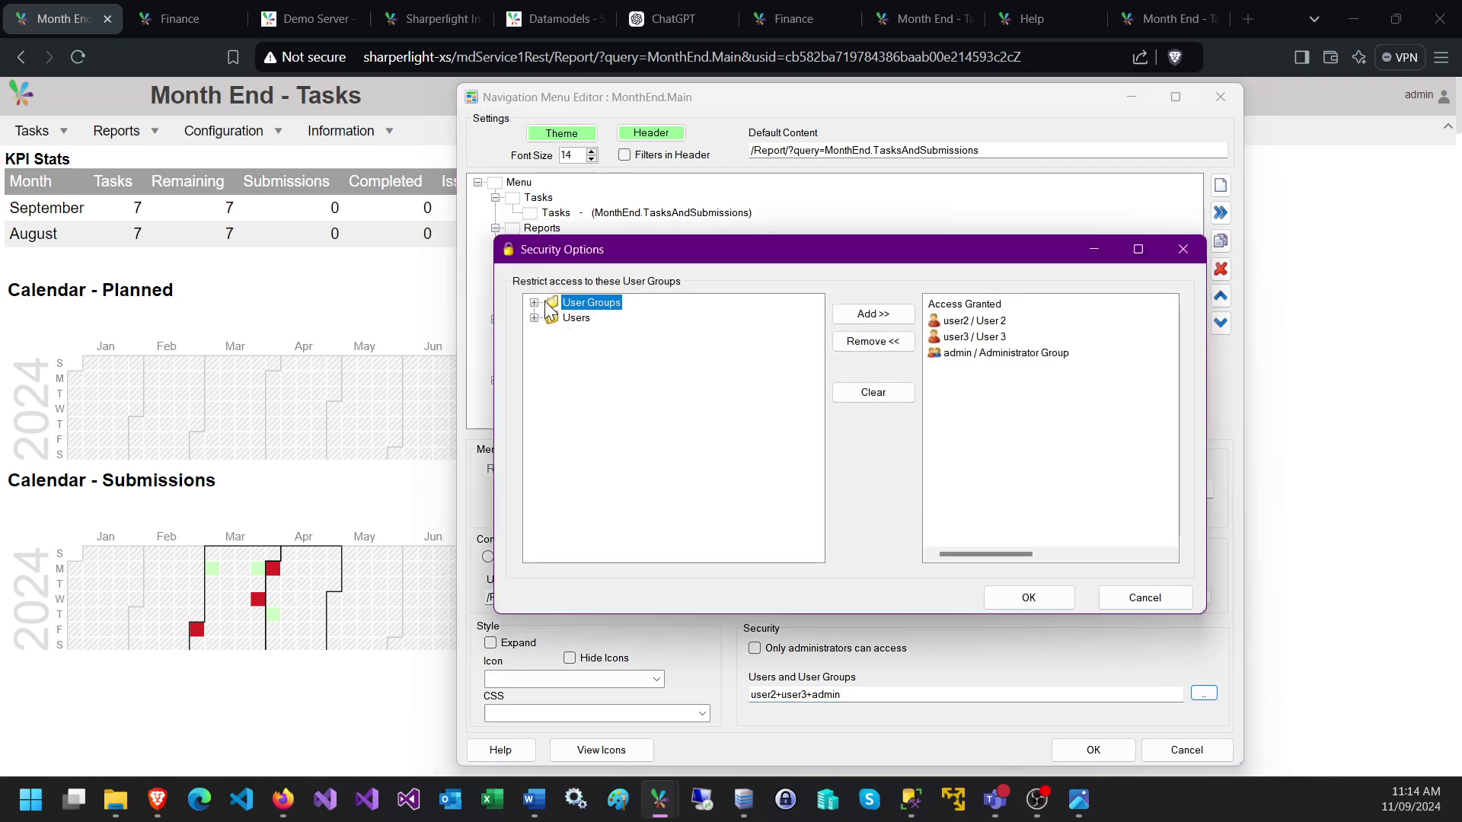
click(535, 303)
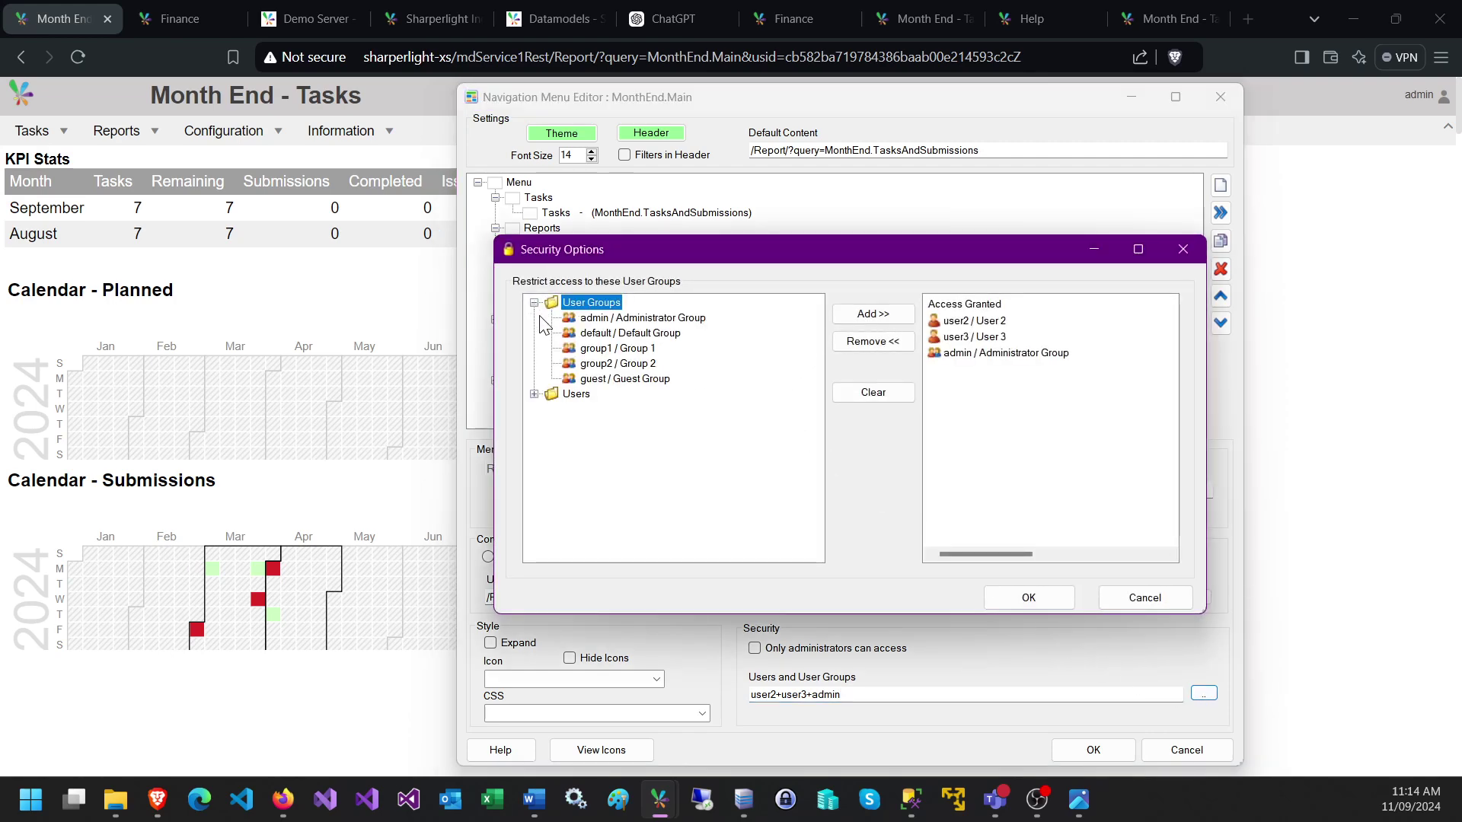
click(535, 393)
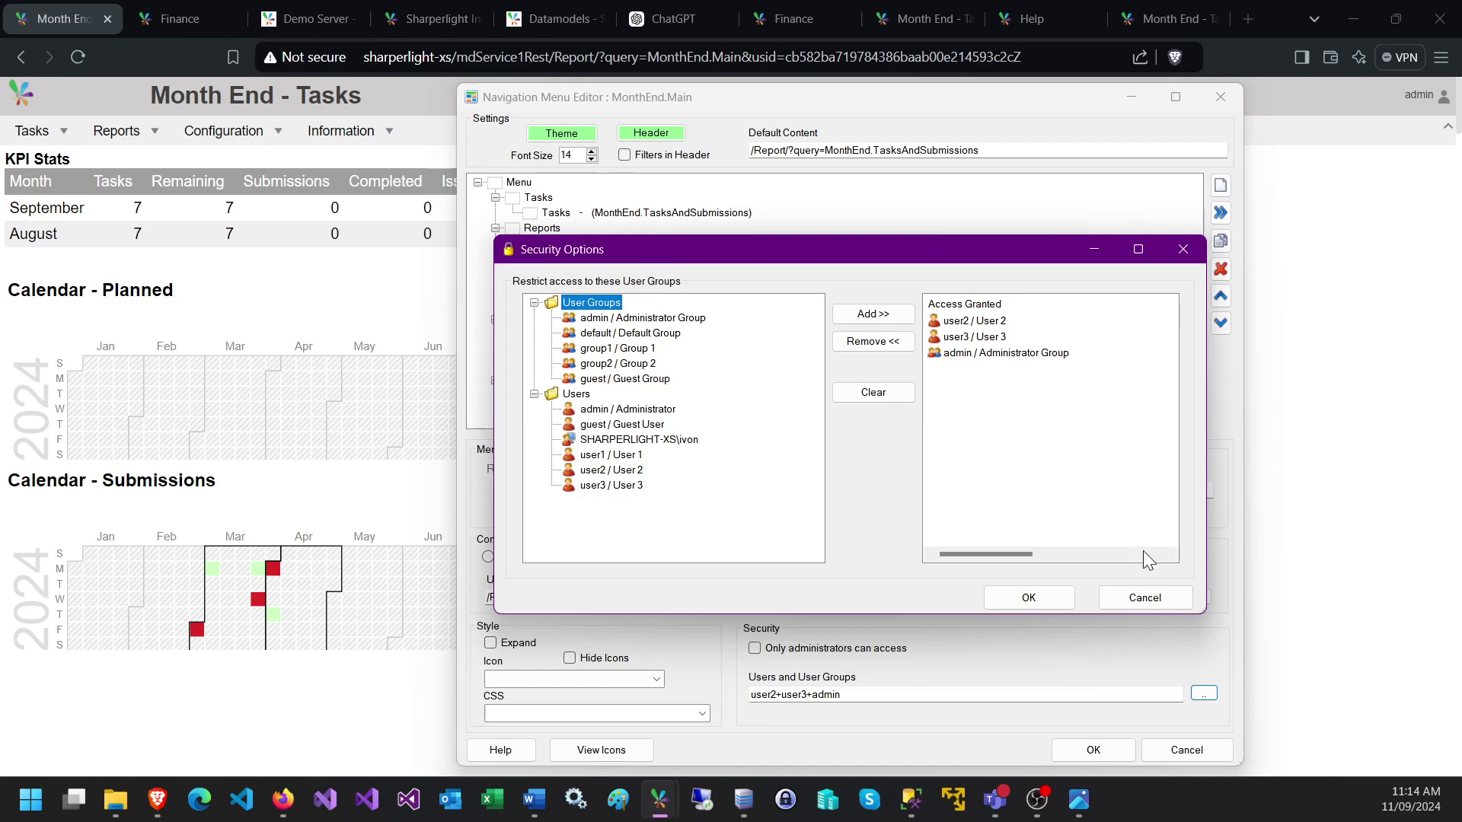
click(1153, 606)
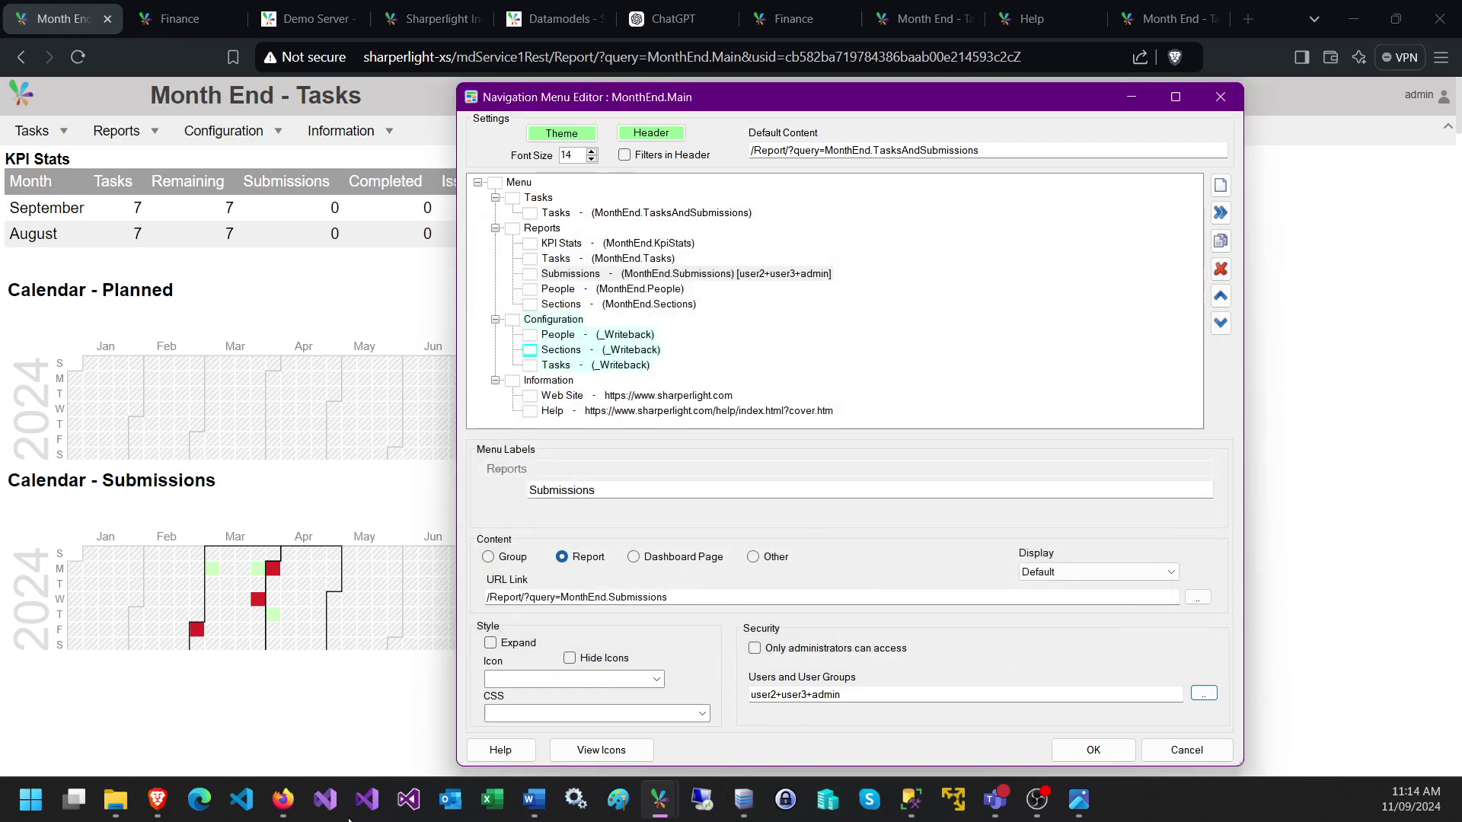
- Switch to Firefox, reload the Month End - Tasks page, check its Reports and Information menus, and move the window away
click(284, 805)
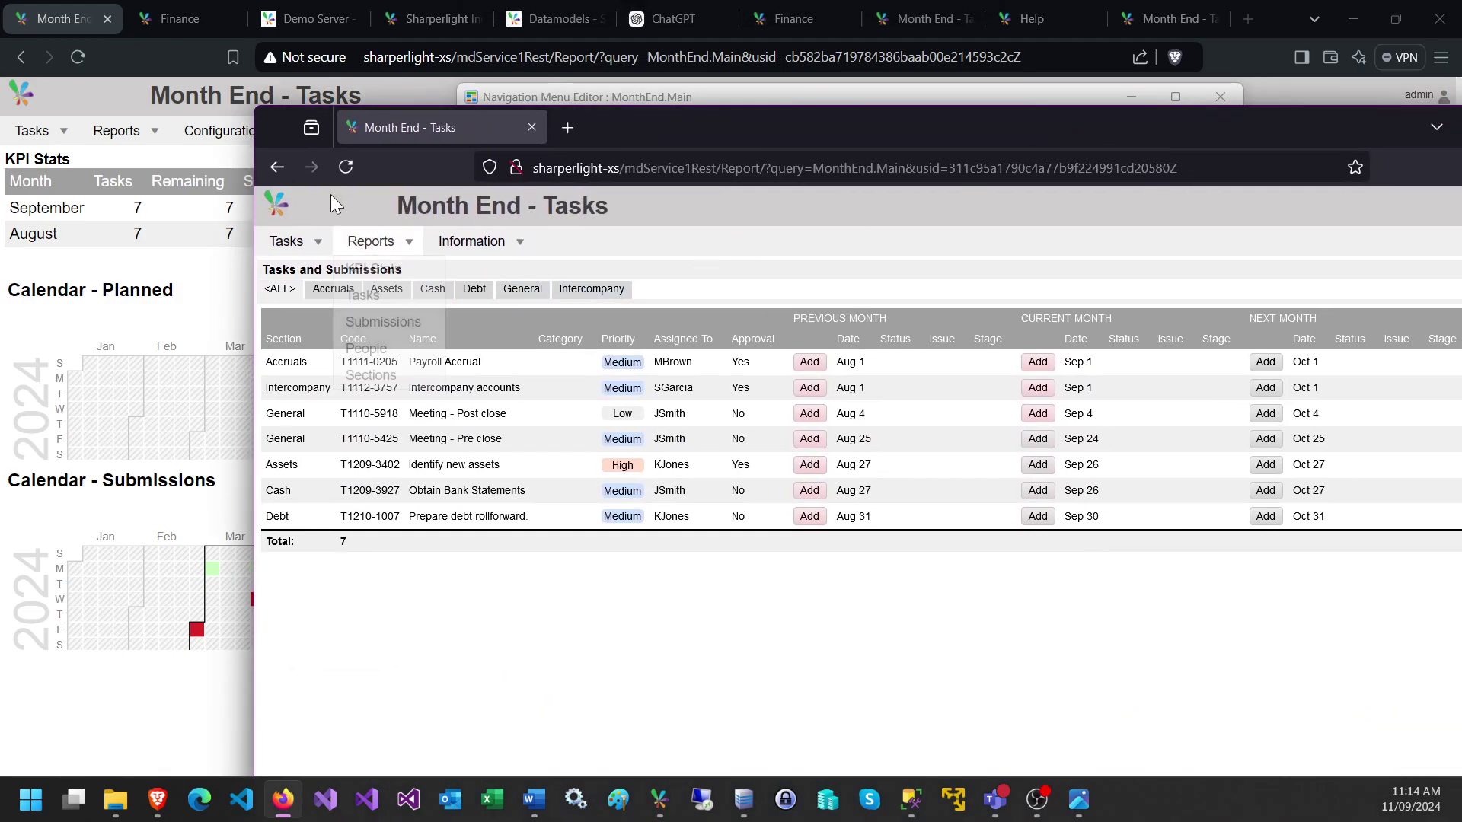
click(346, 166)
drag(755, 145, 840, 149)
click(524, 256)
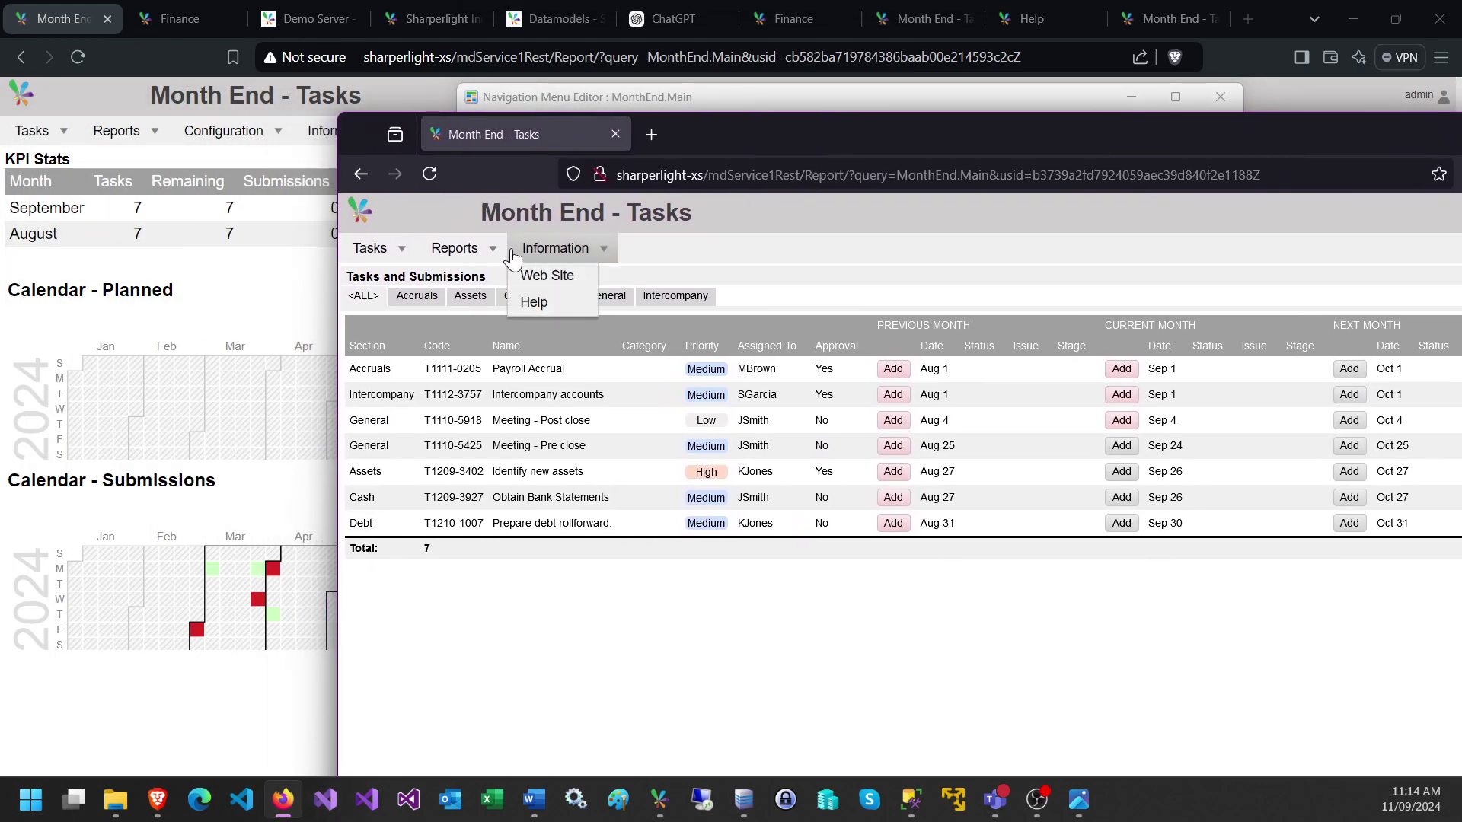
click(455, 249)
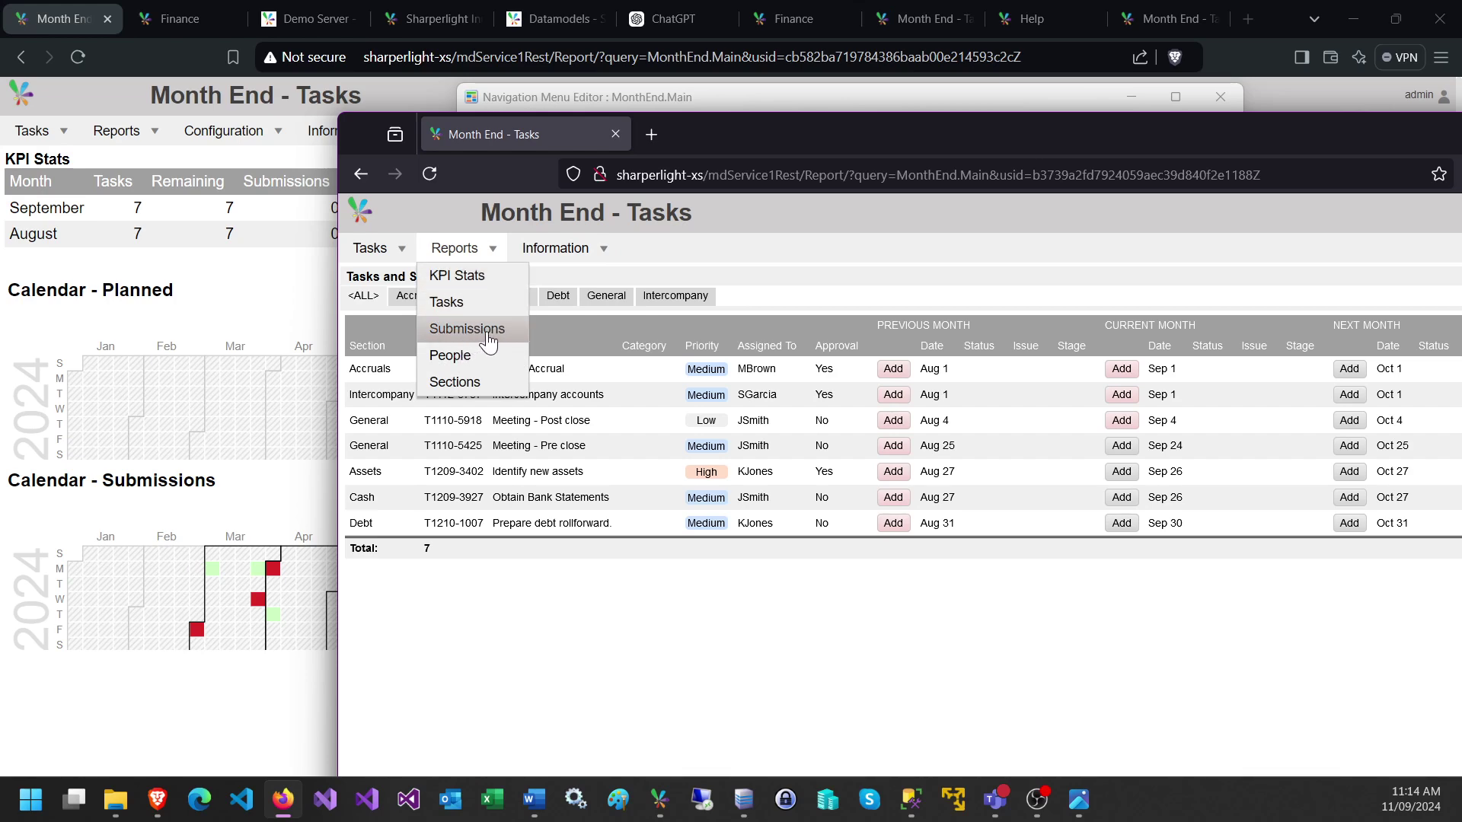
click(457, 249)
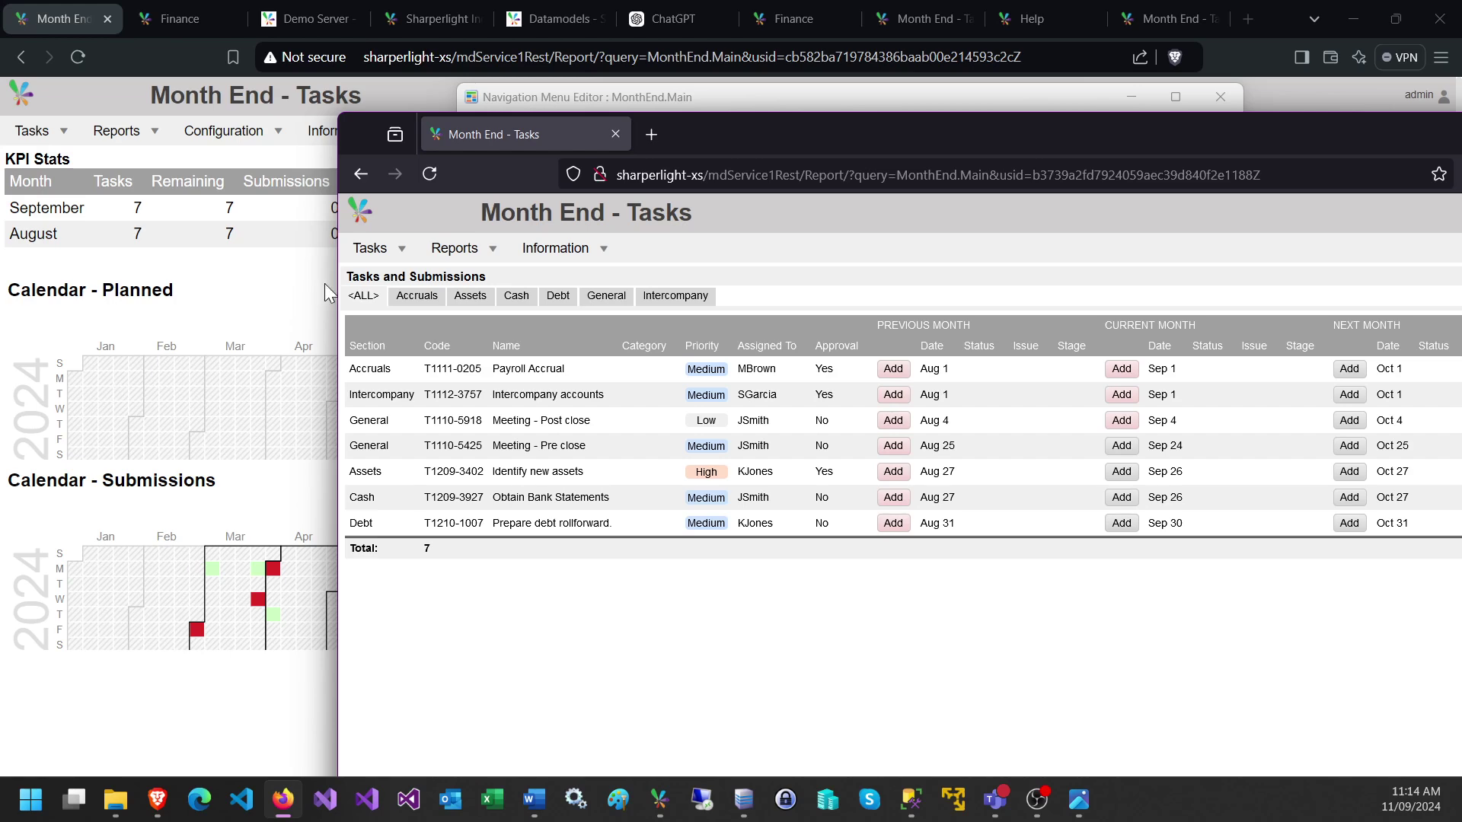
drag(843, 137, 0, 141)
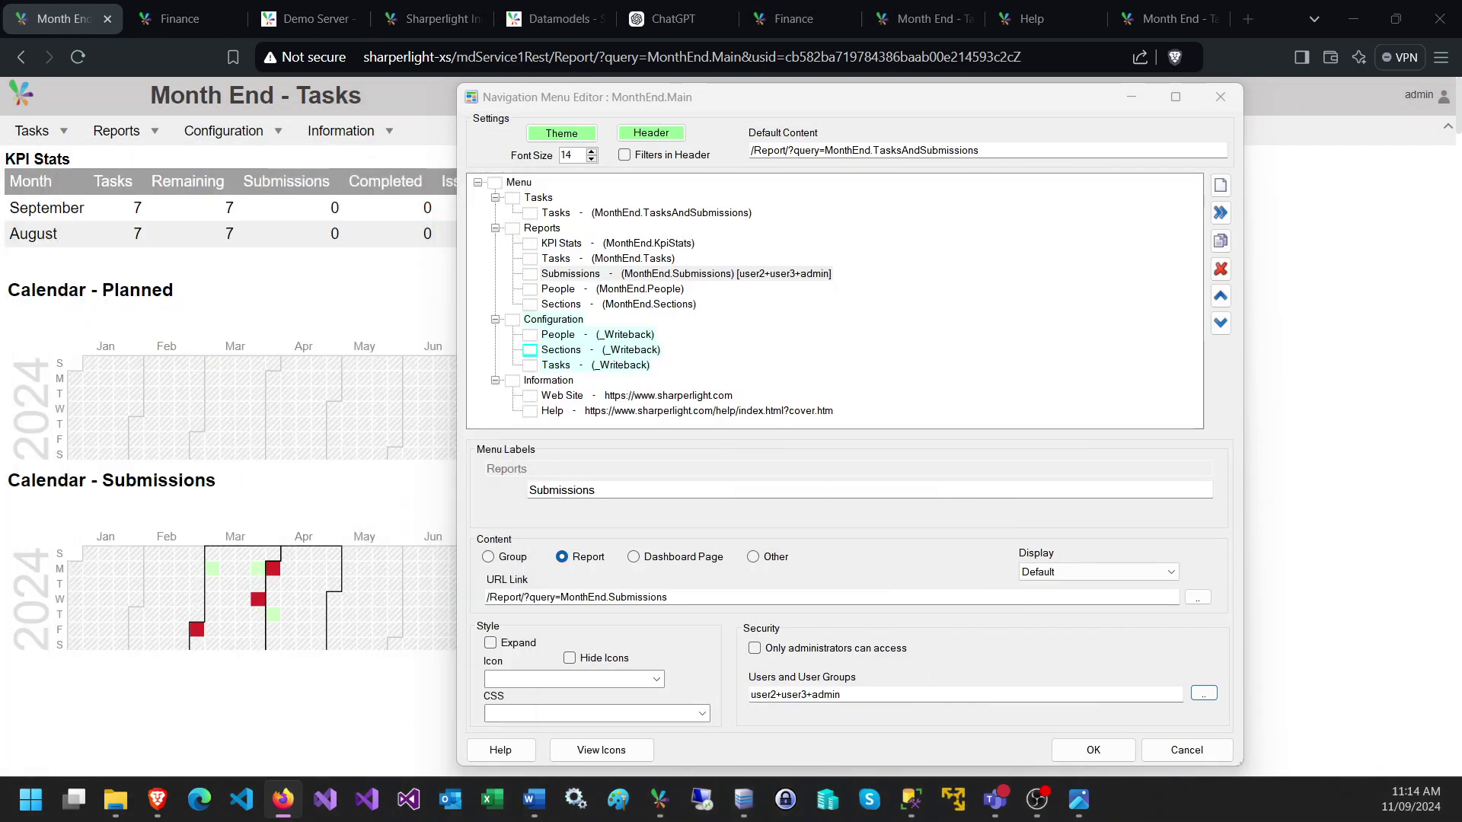
- Set the icon of the People item under Configuration to Businessman
click(627, 336)
click(626, 336)
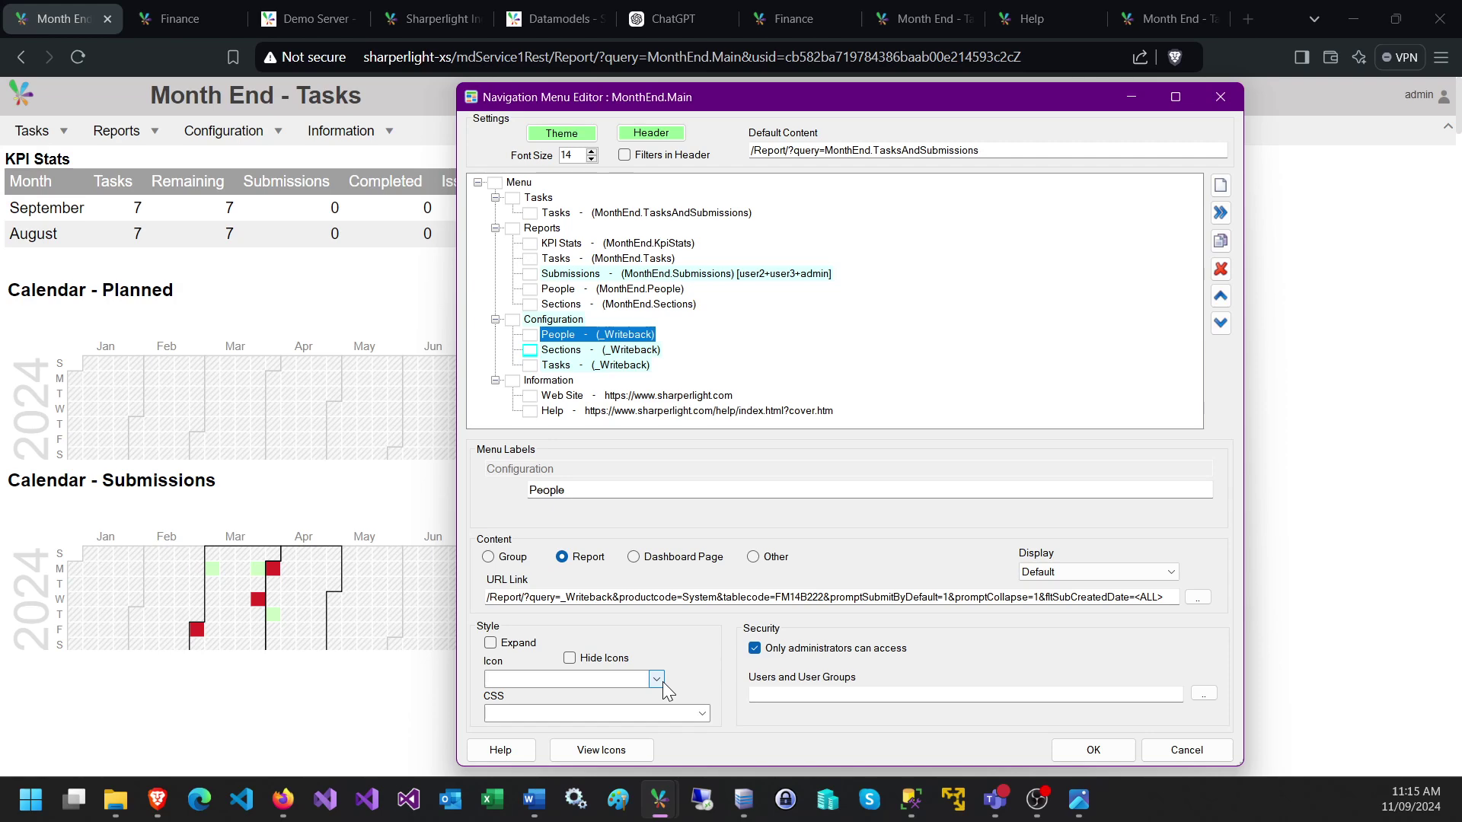
click(656, 678)
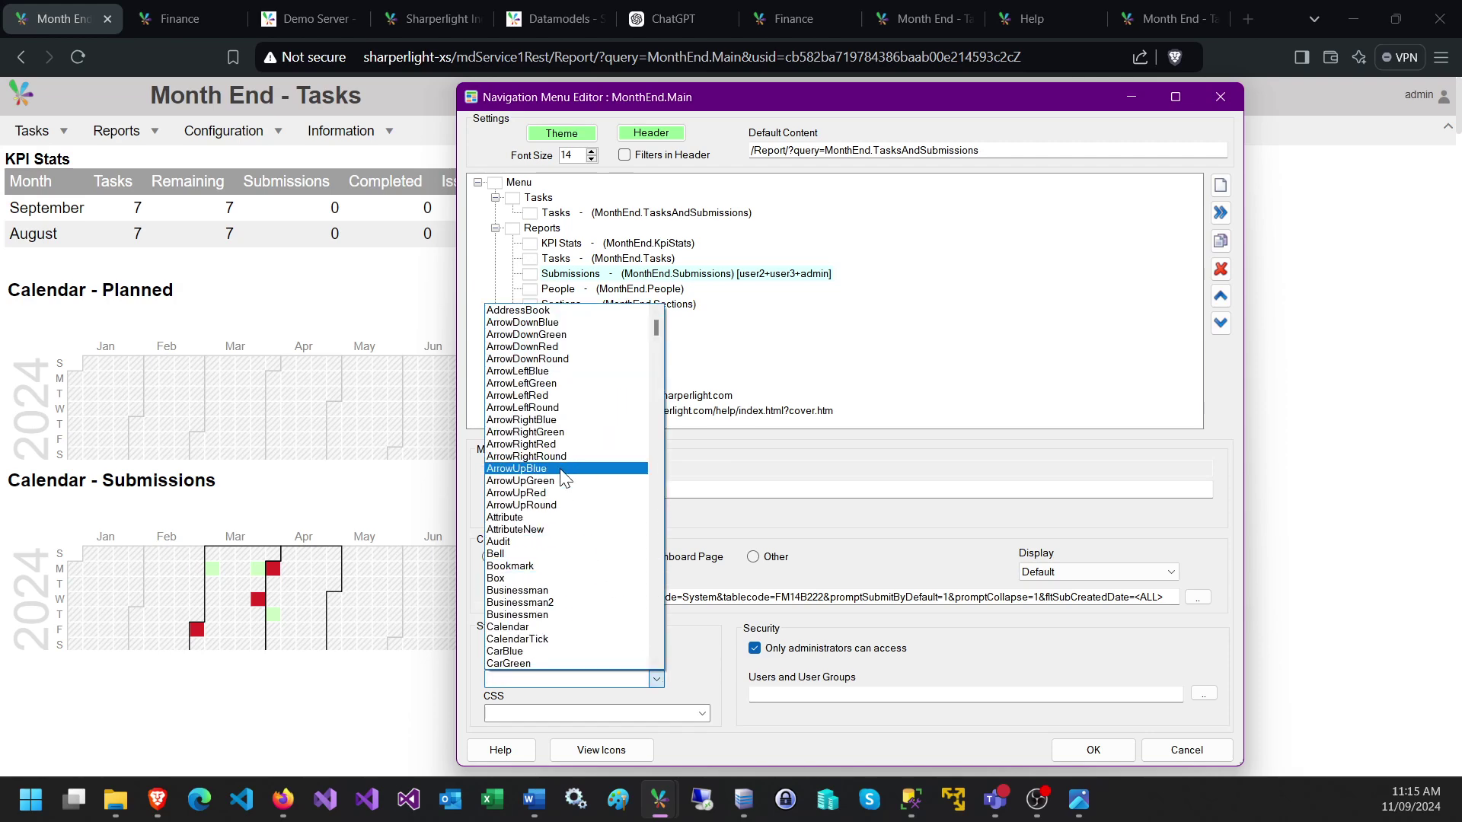
scroll(540, 576, down, 1)
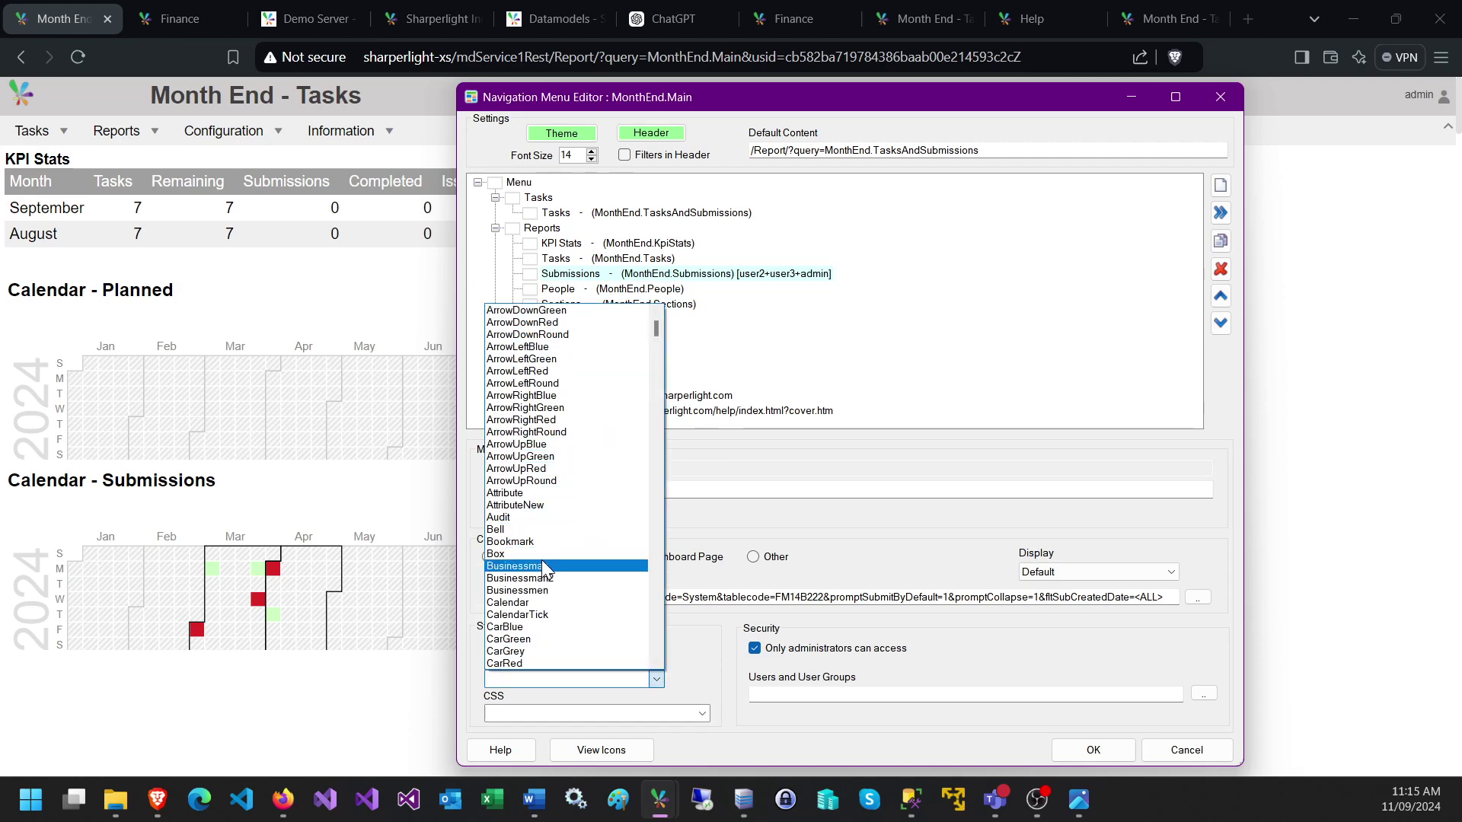
click(543, 567)
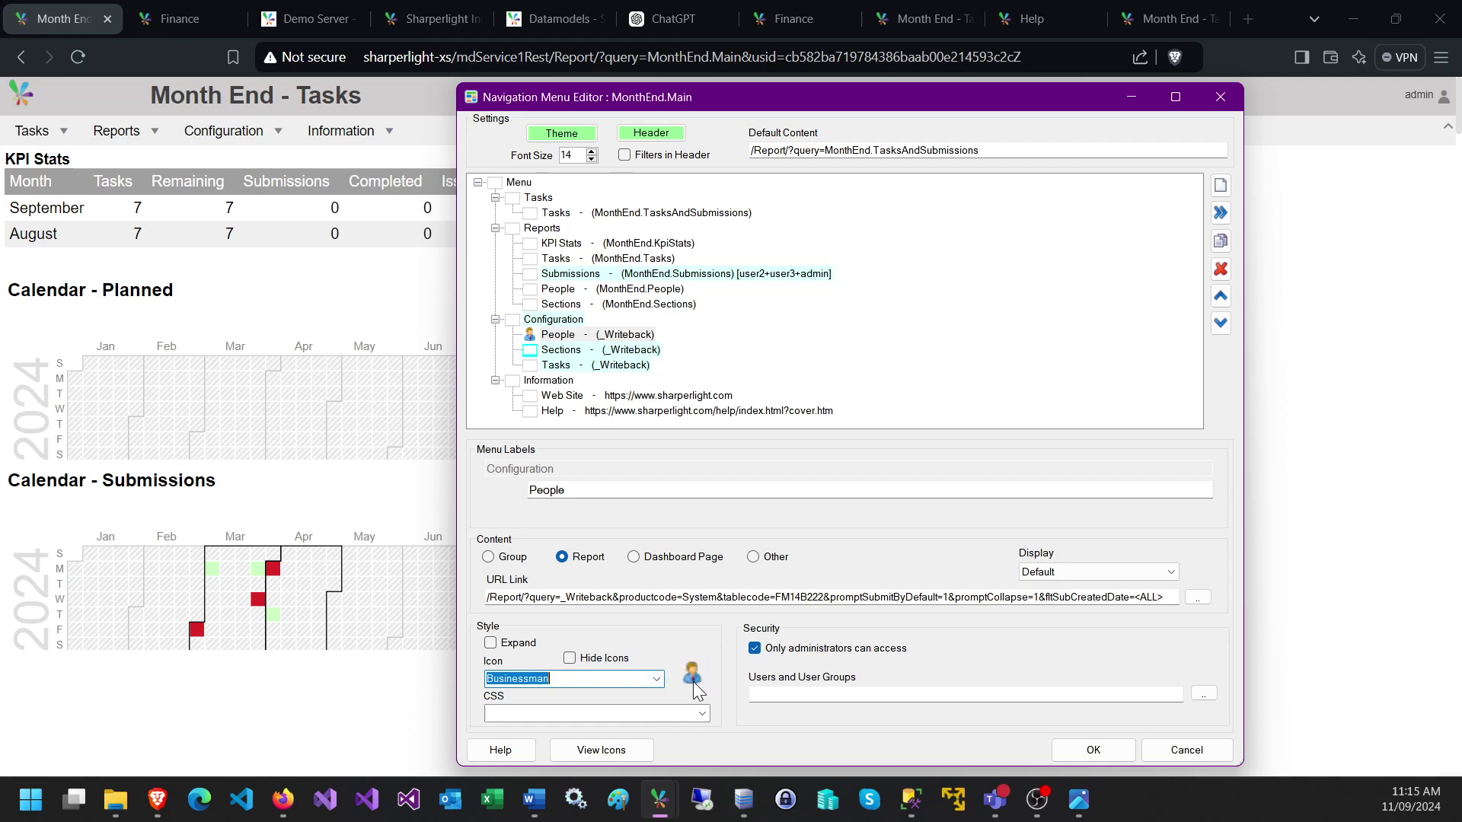
- Save the menu changes, reload the Month End - Tasks page in the browser, and check the icons in its Configuration menu
click(1078, 751)
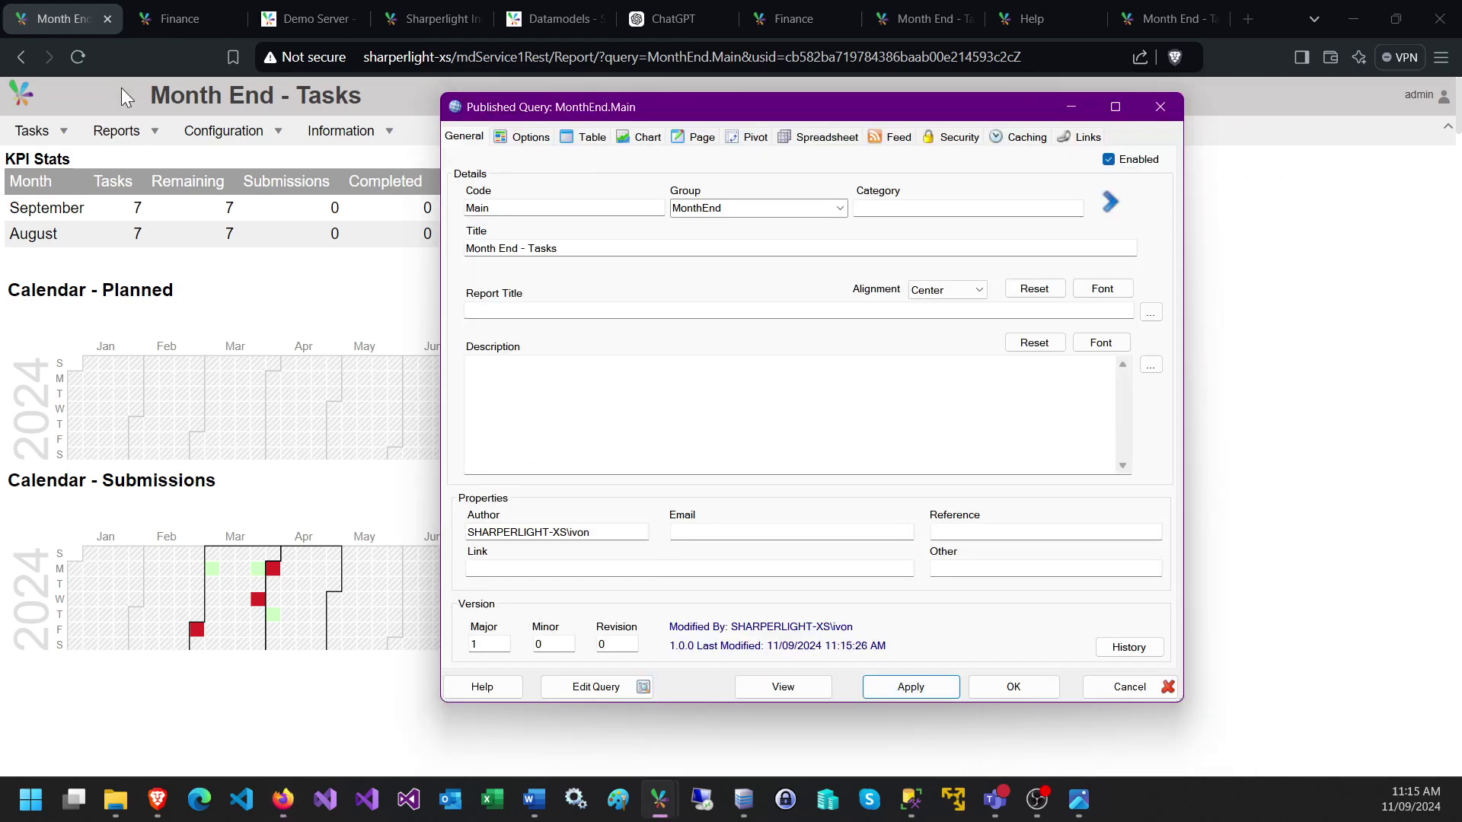
click(84, 58)
click(257, 137)
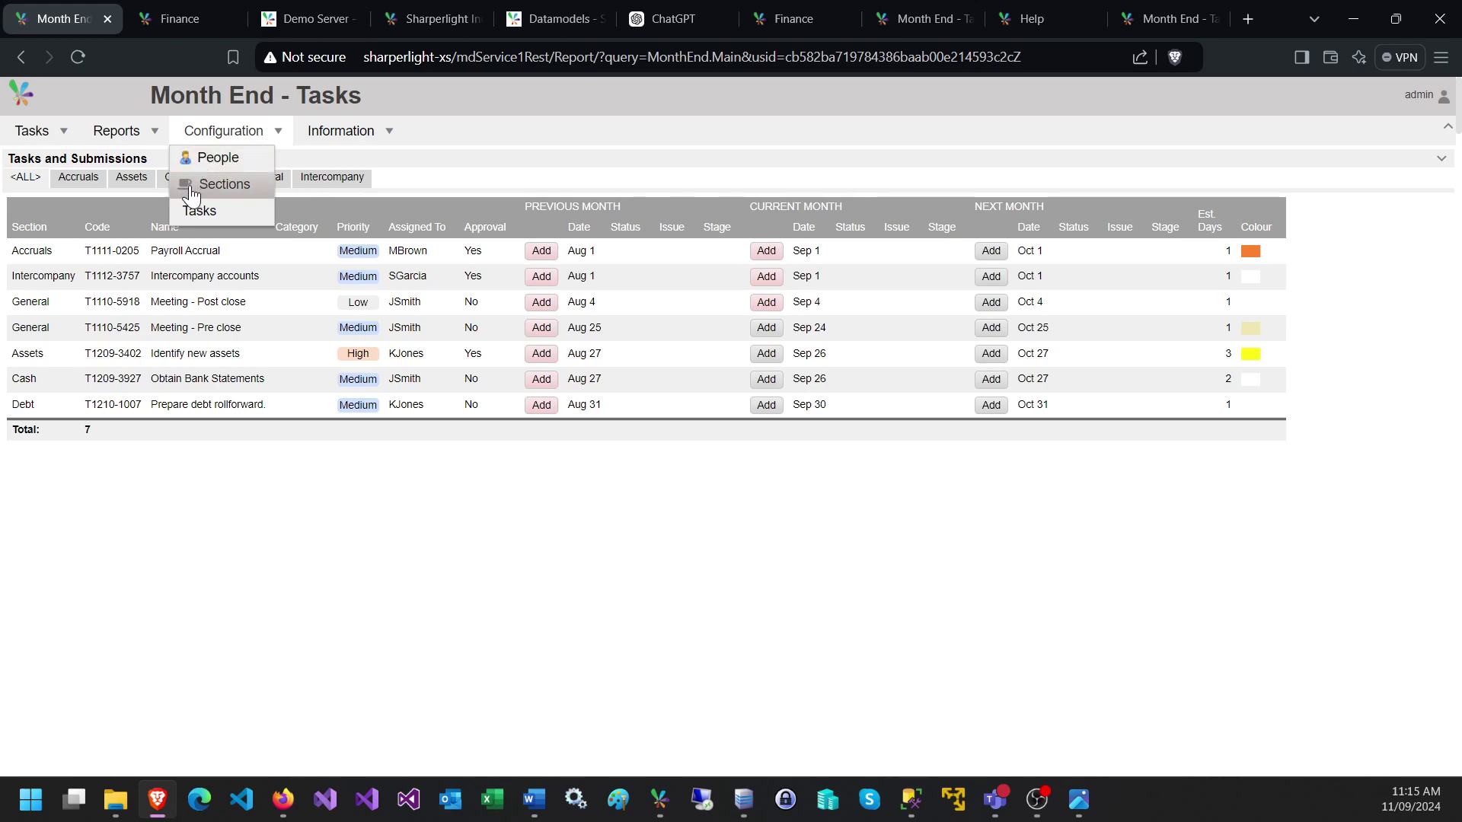
- Reopen the MonthEnd.Main query in the Navigation Menu Editor and select the Sections item under Configuration
click(660, 800)
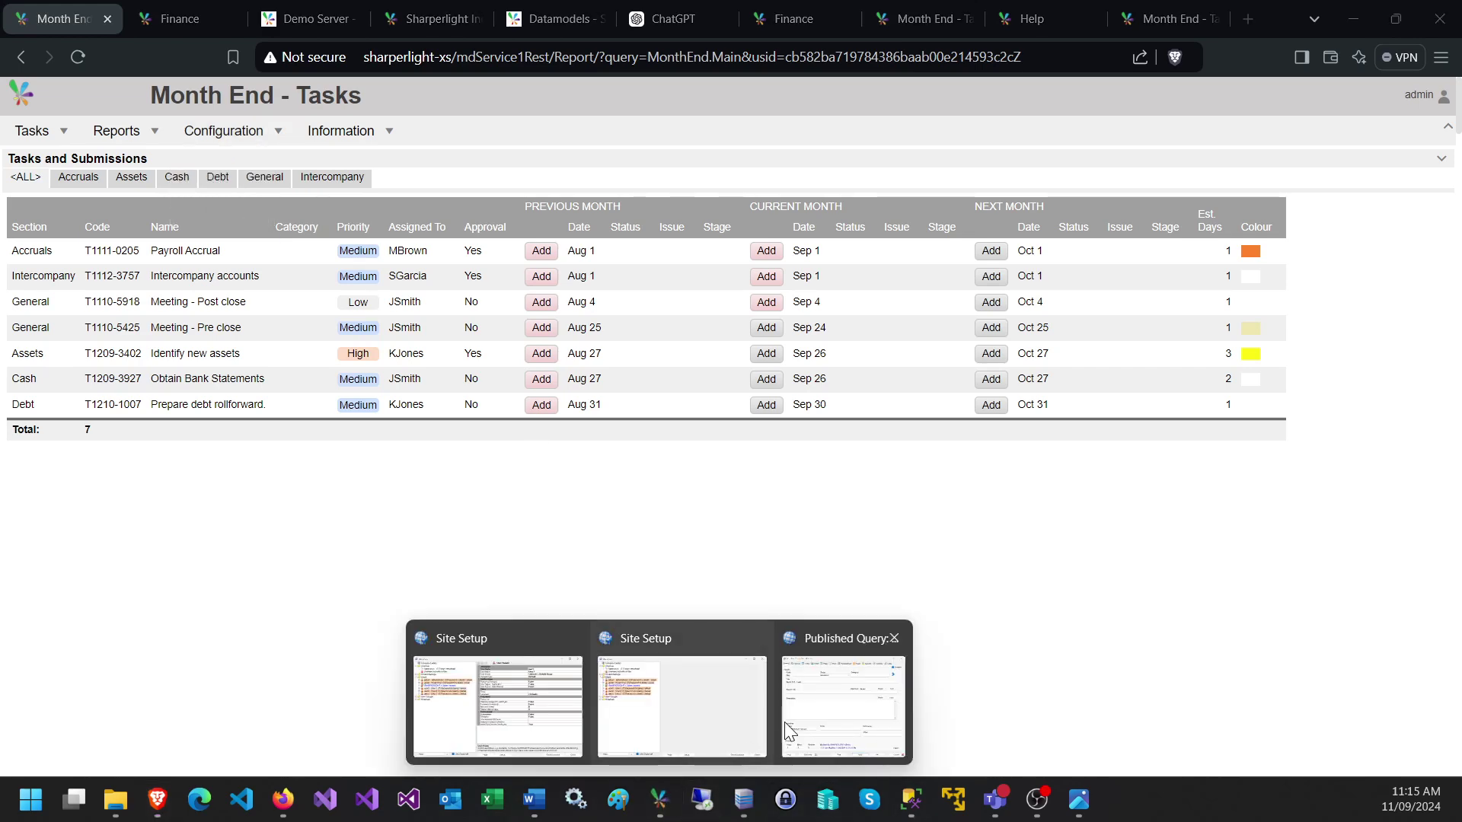
click(799, 716)
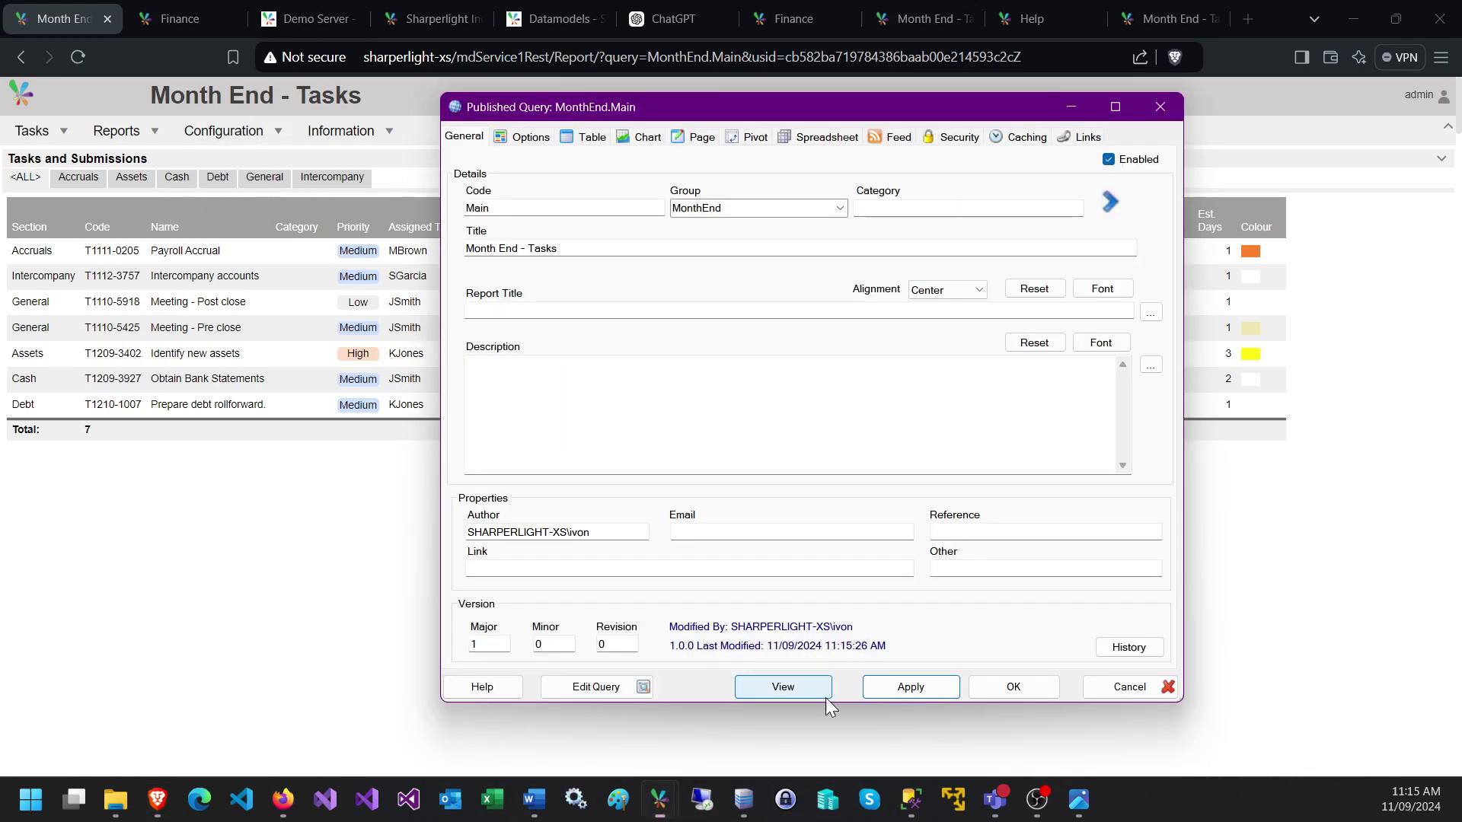
click(618, 692)
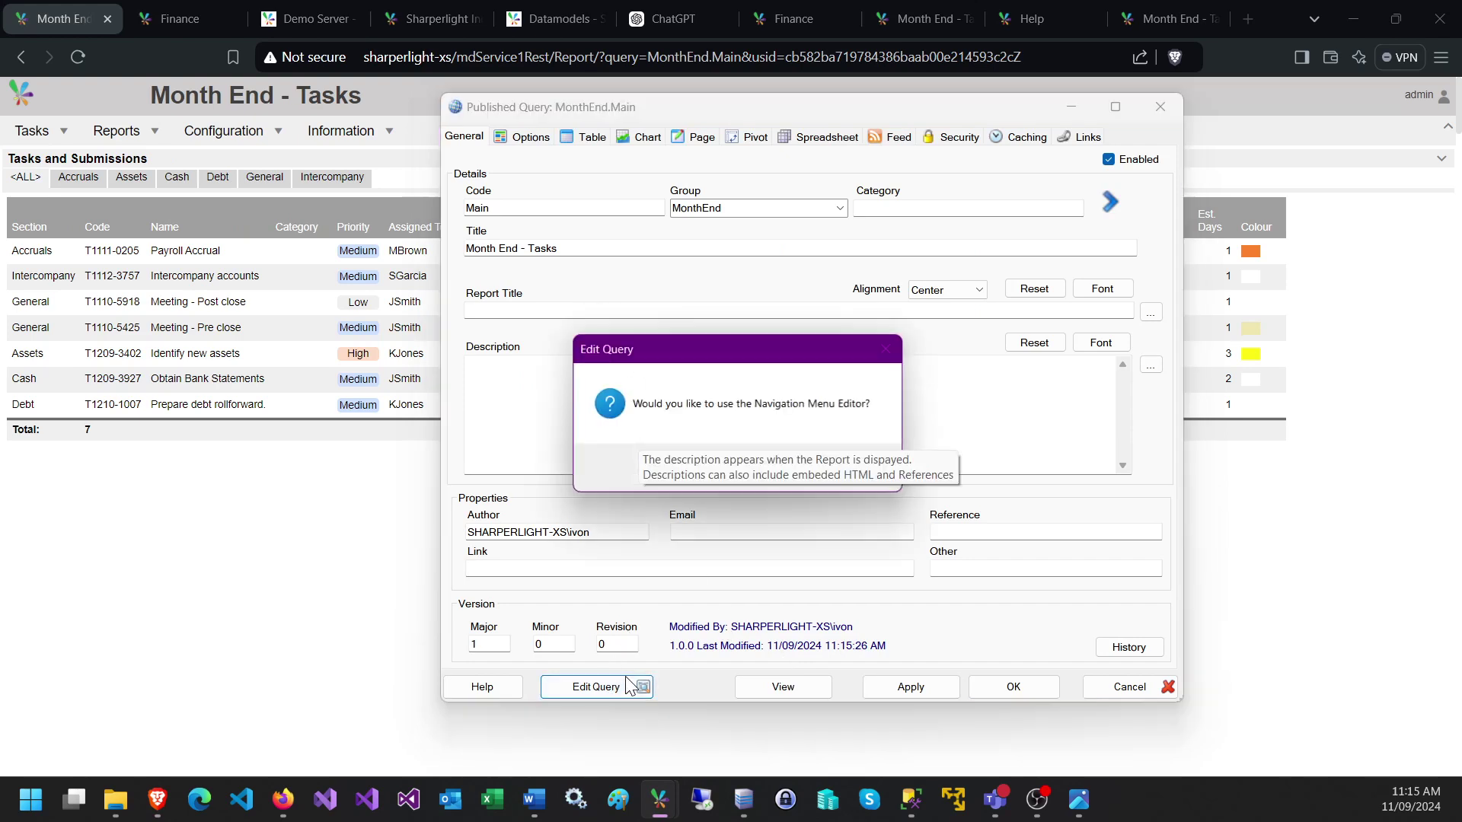
click(683, 482)
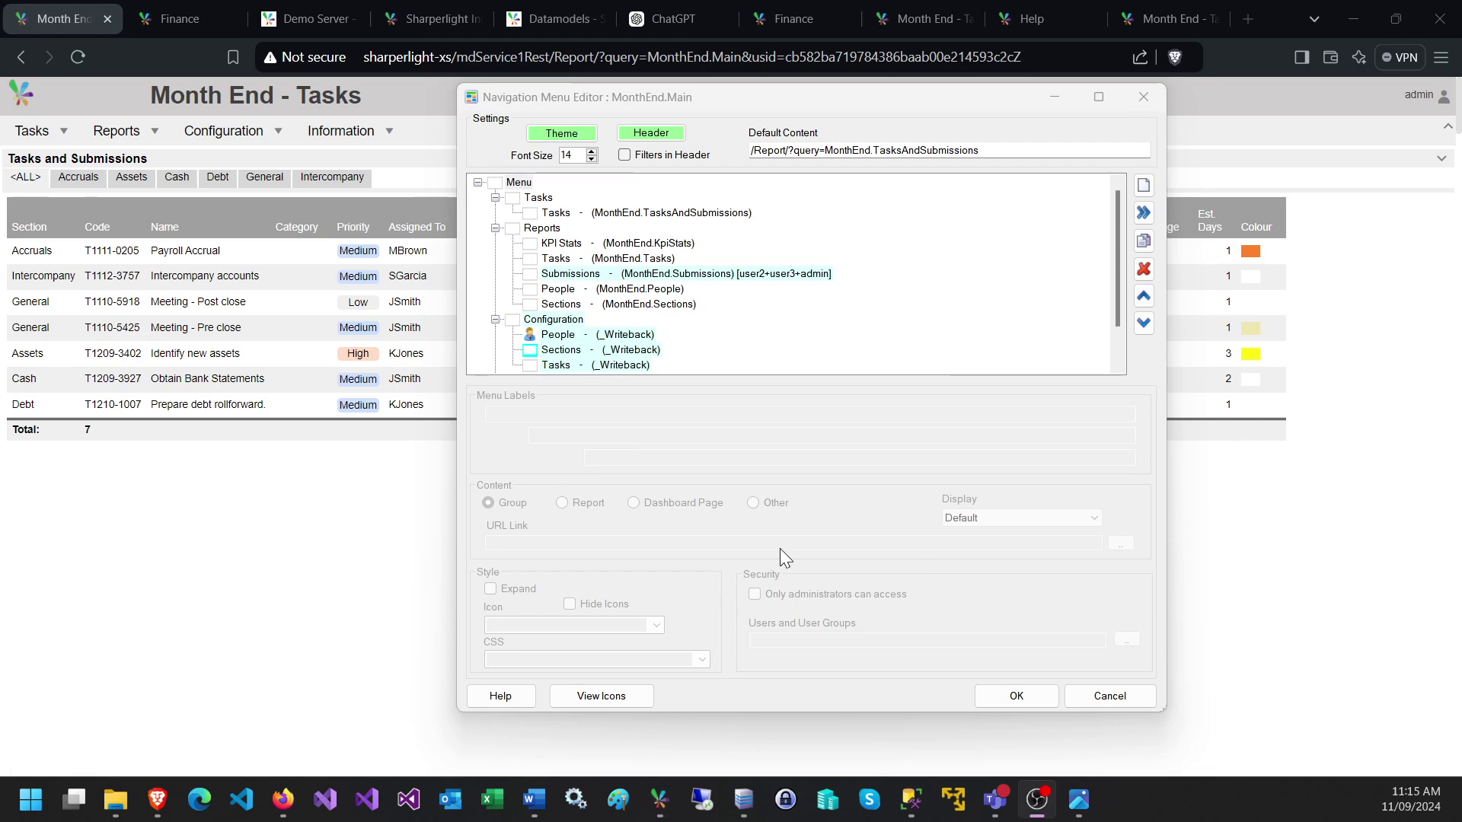
click(586, 351)
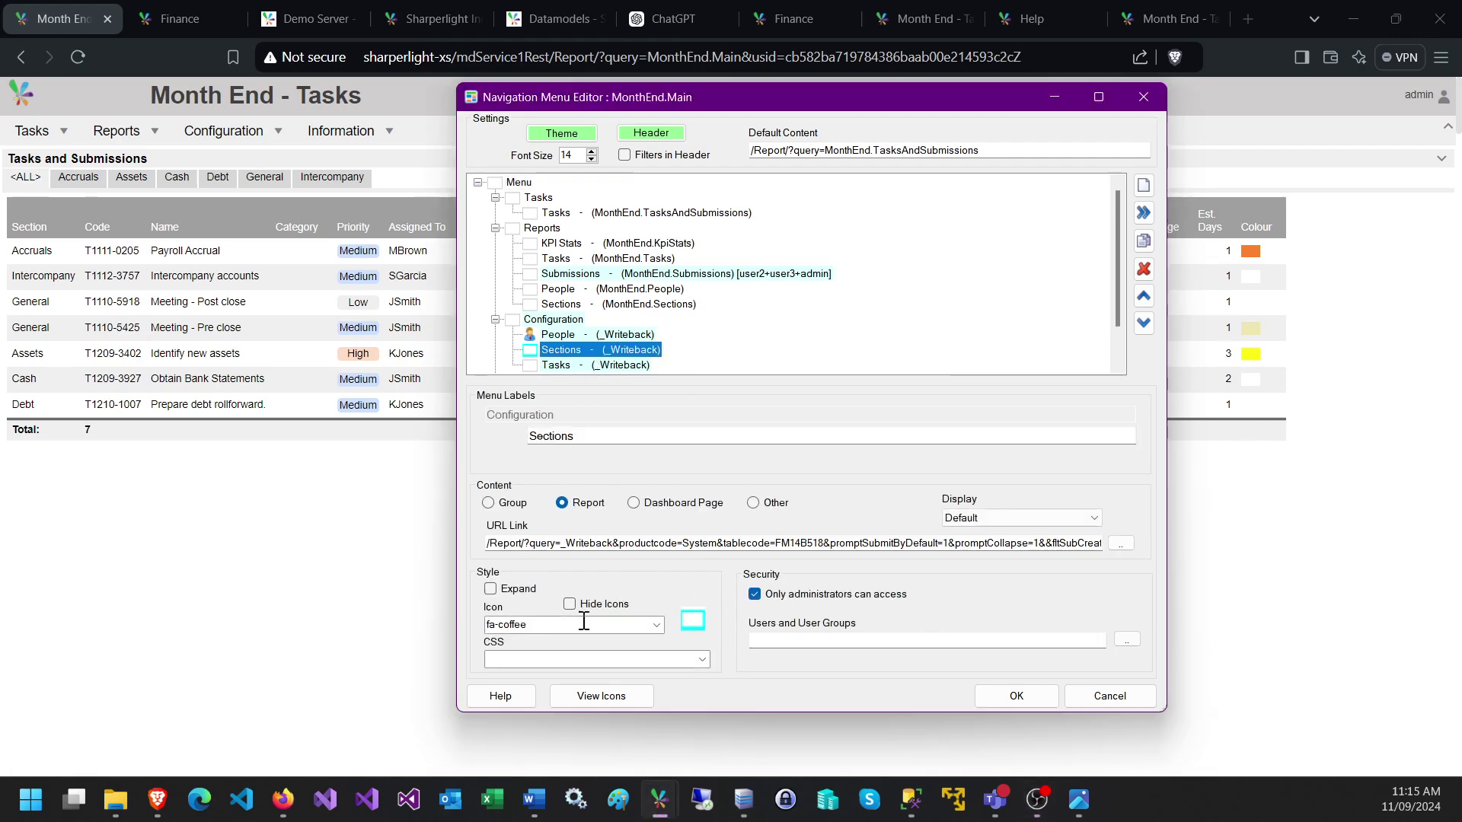
- Browse the Kendo and Font Awesome icon names available for menu items, and return to the Sections item's style settings
click(546, 630)
click(527, 629)
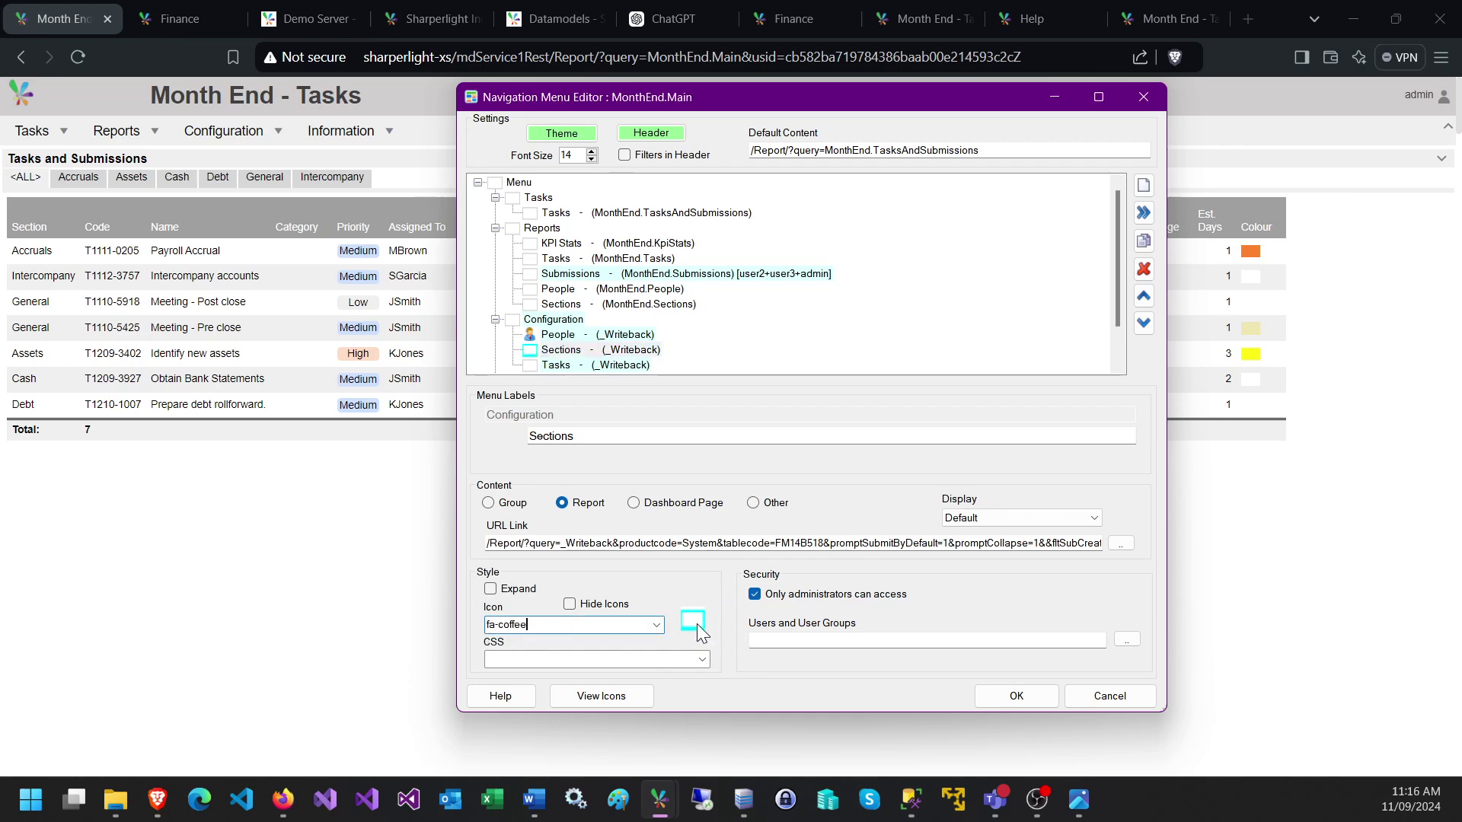
click(610, 696)
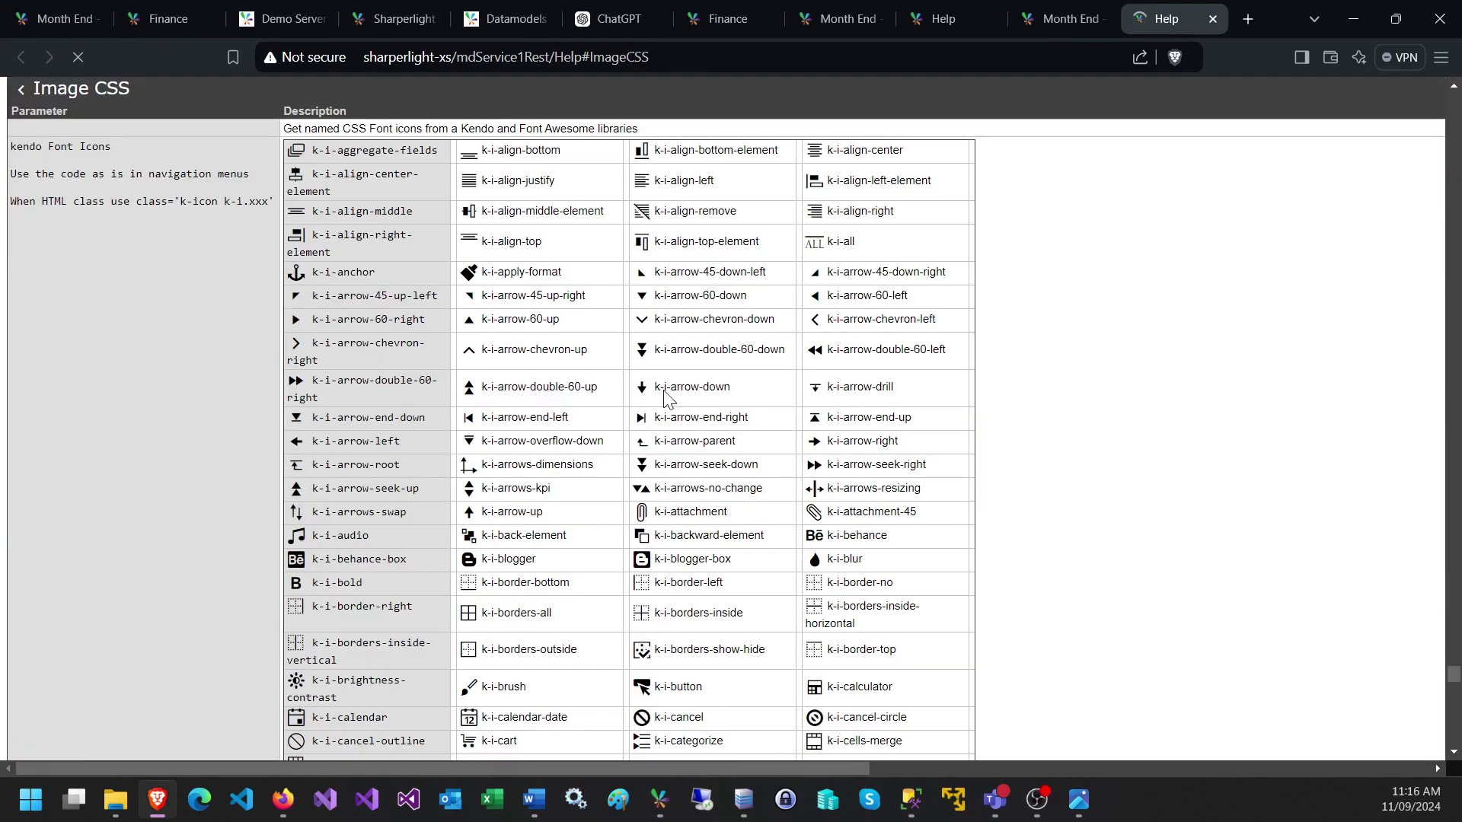
drag(320, 150, 420, 151)
scroll(446, 452, down, 5)
scroll(427, 495, down, 20)
scroll(432, 515, down, 15)
scroll(510, 525, down, 8)
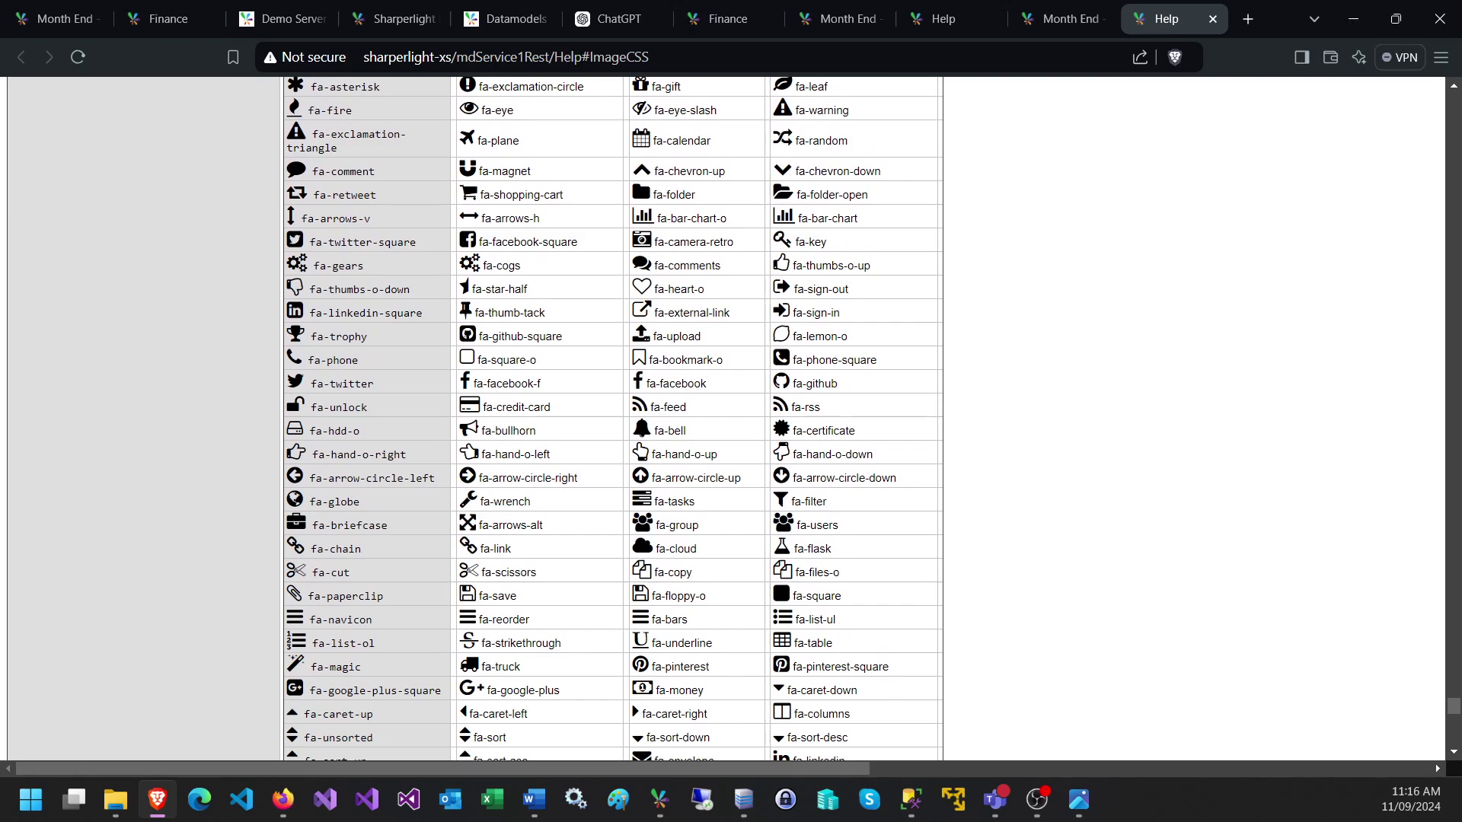
key(alt+Tab)
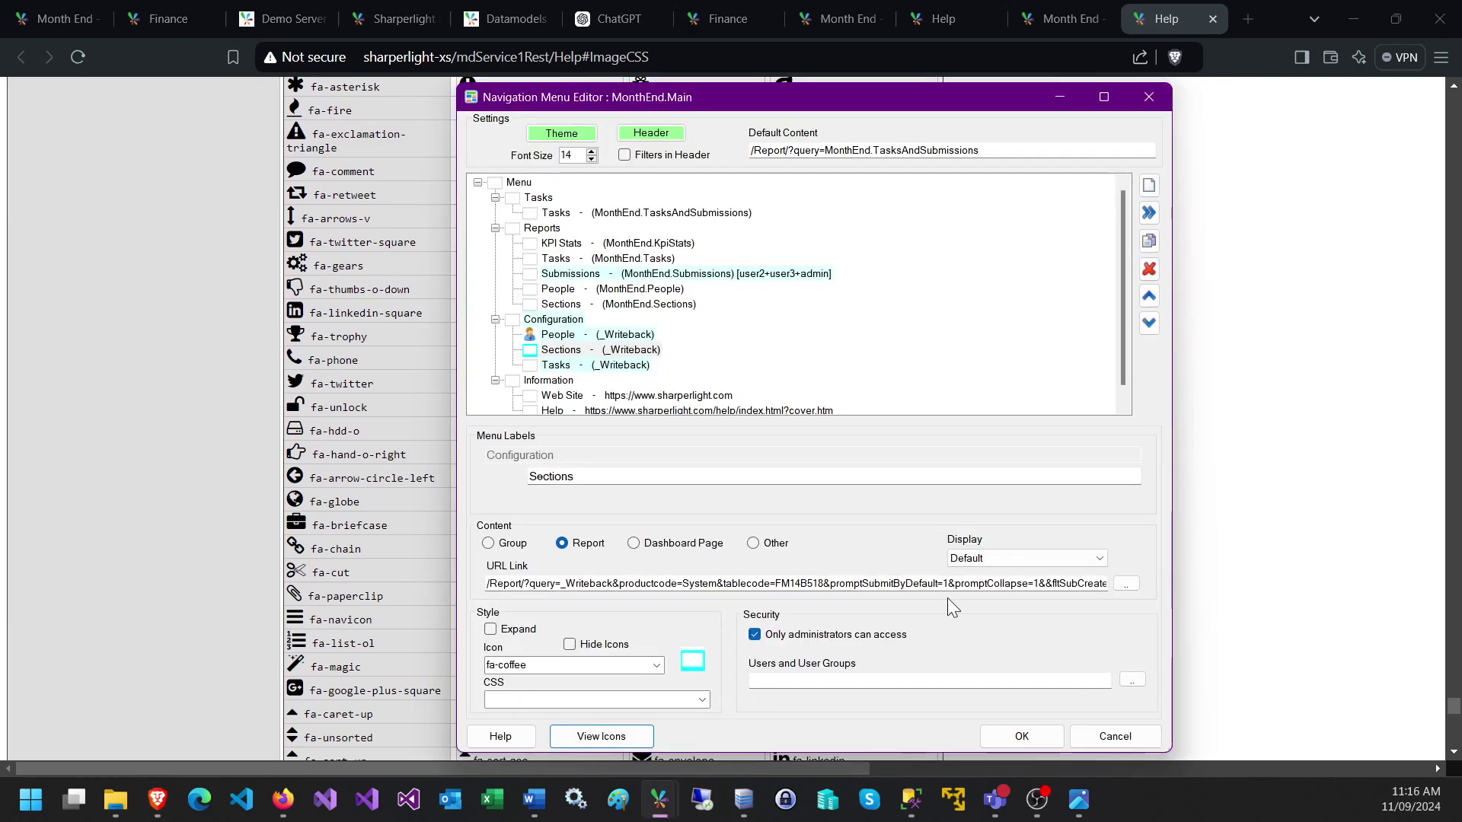
click(617, 322)
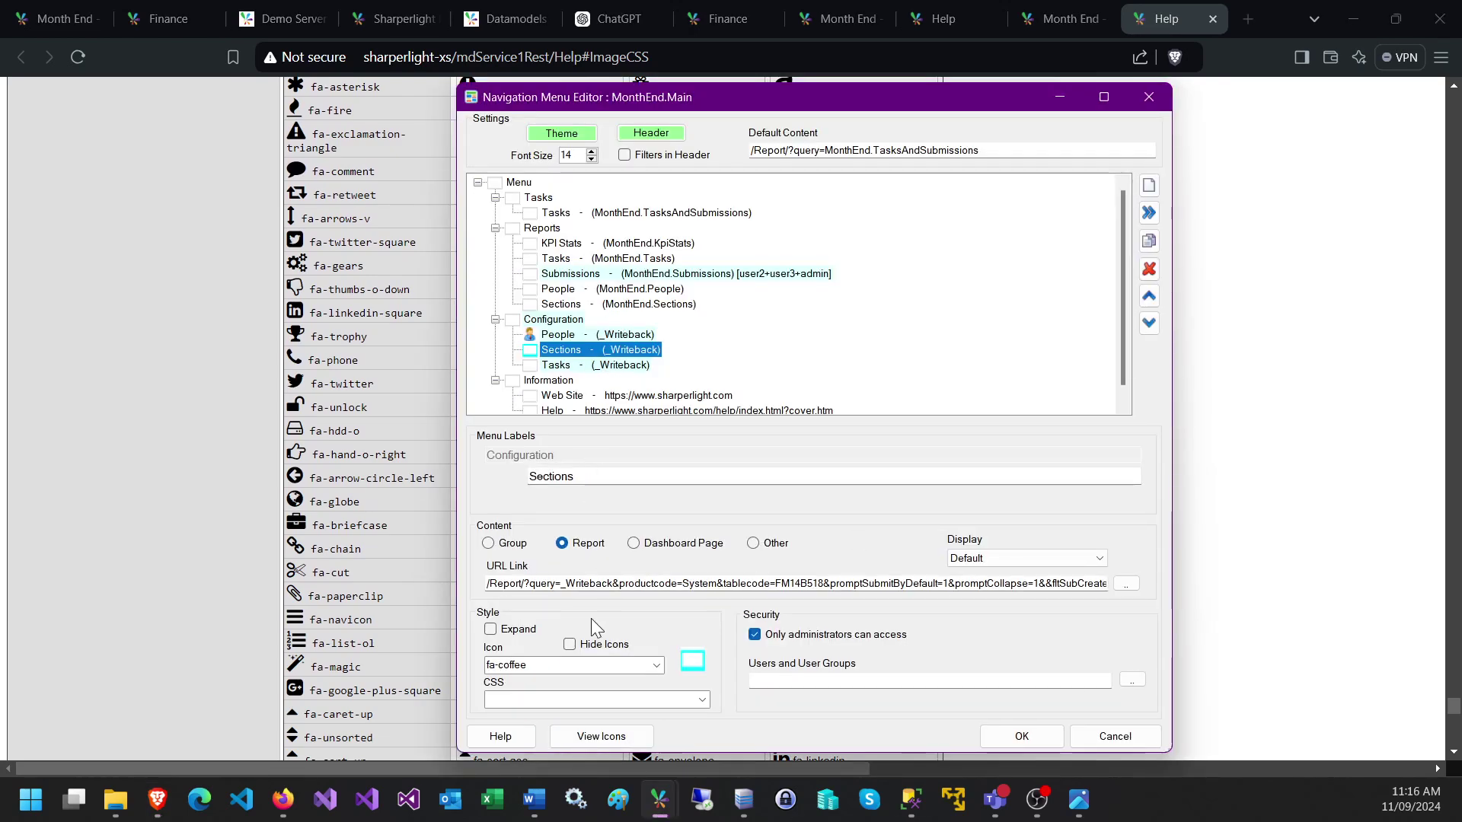
click(544, 701)
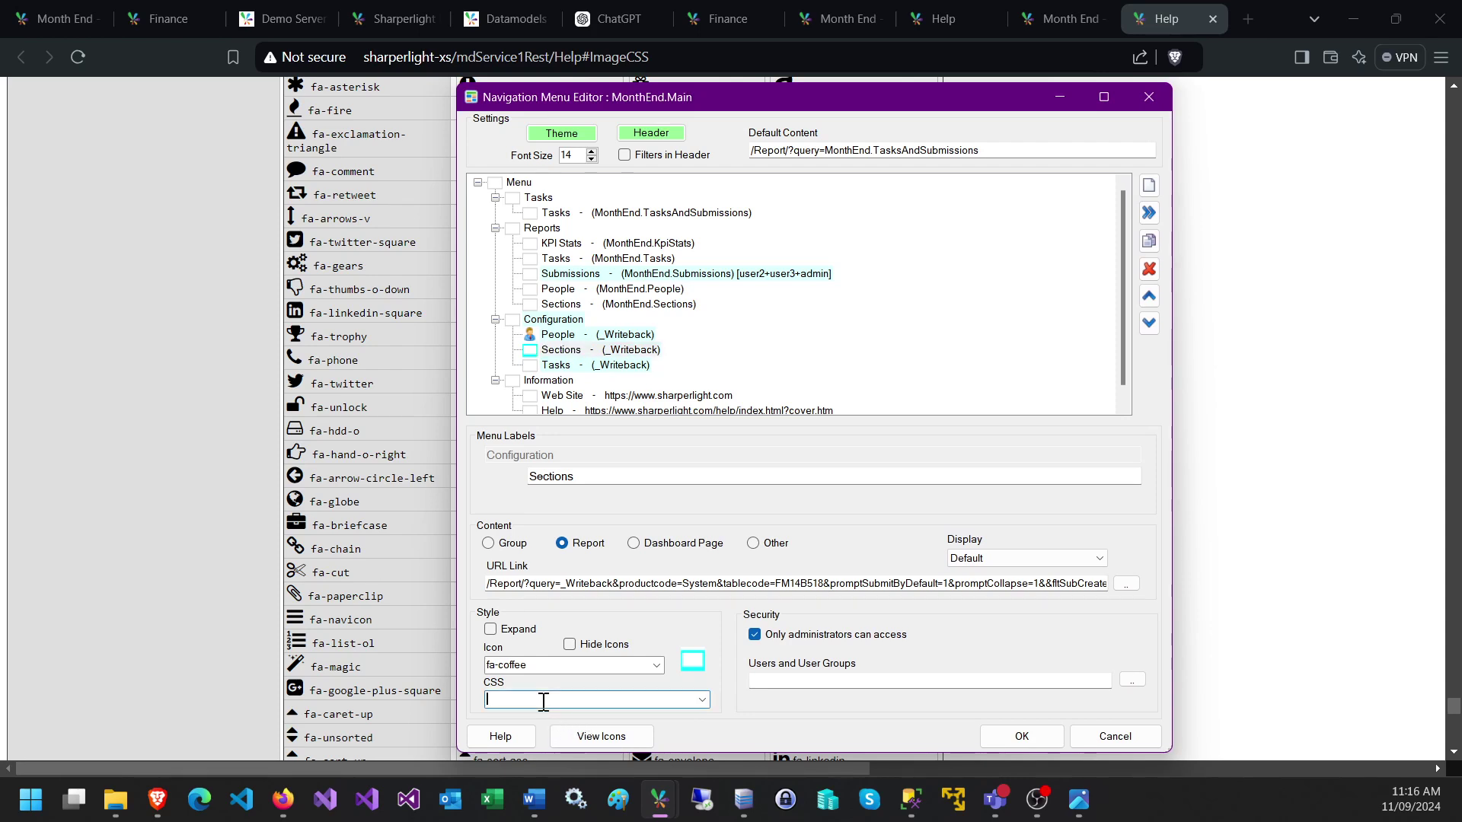
- Set the KPI Stats item under Reports to open in a new tab, and save and apply the menu changes
click(606, 244)
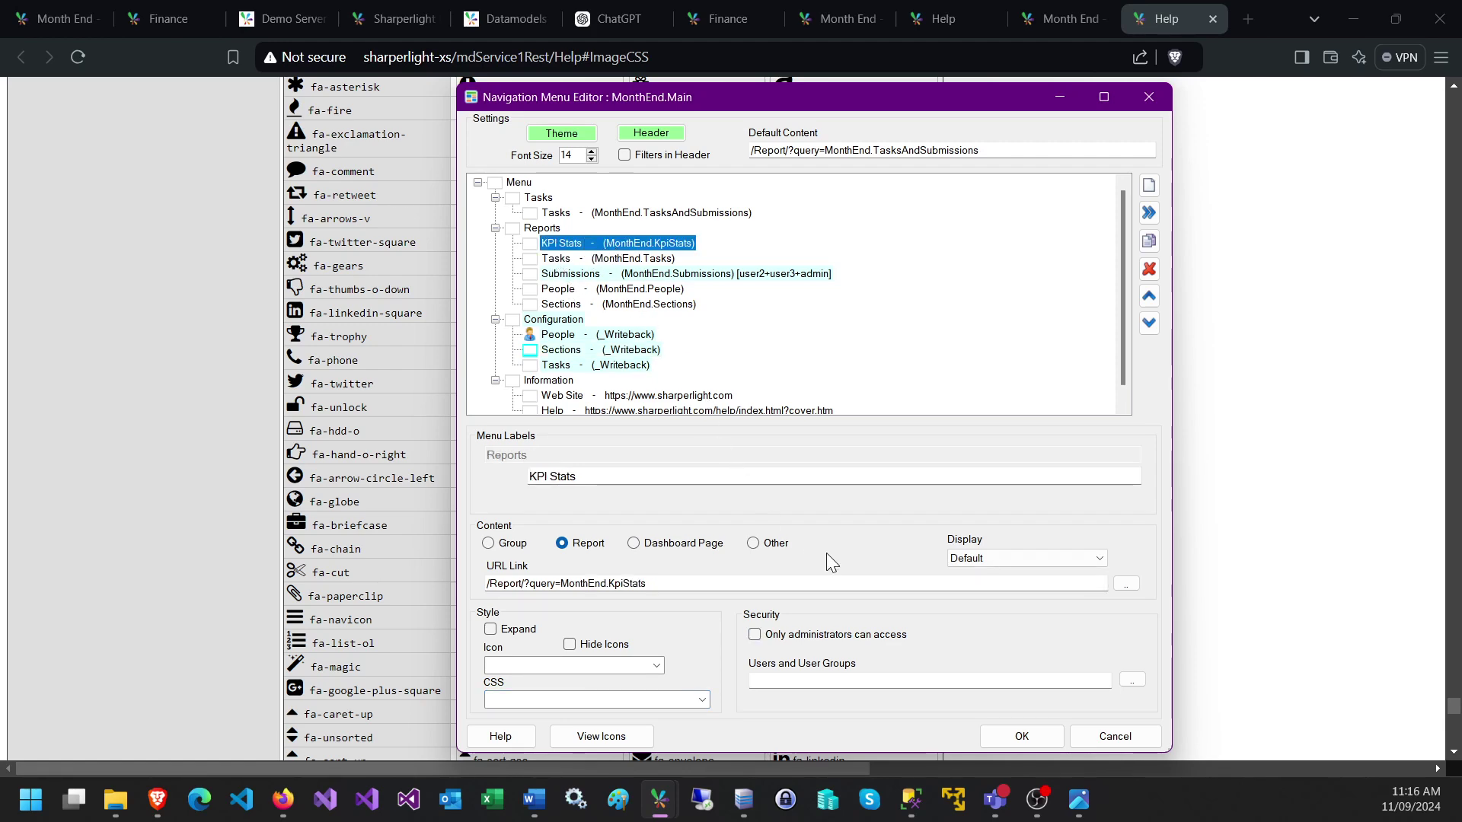
click(1043, 561)
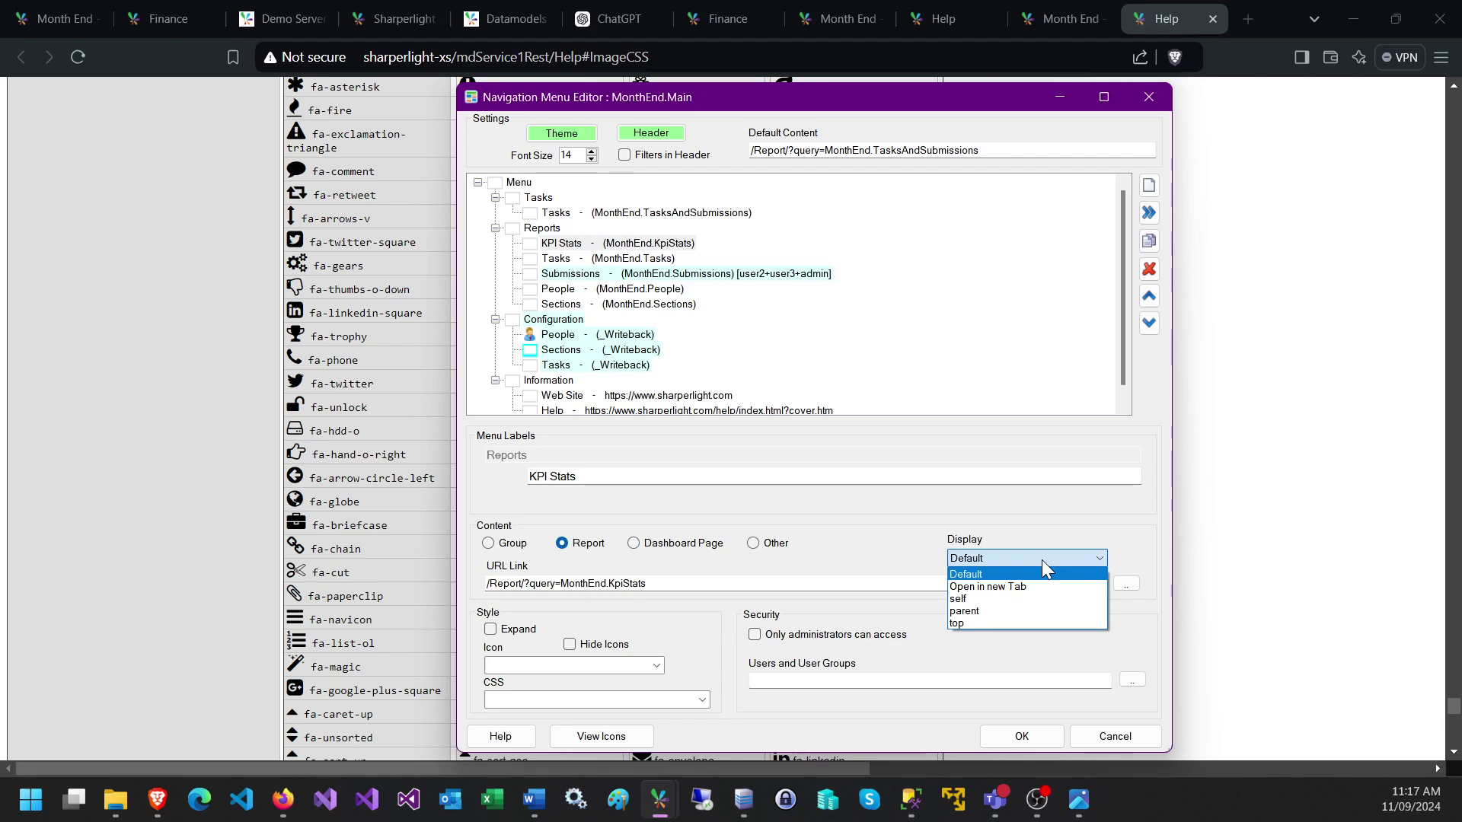
click(979, 586)
click(1014, 738)
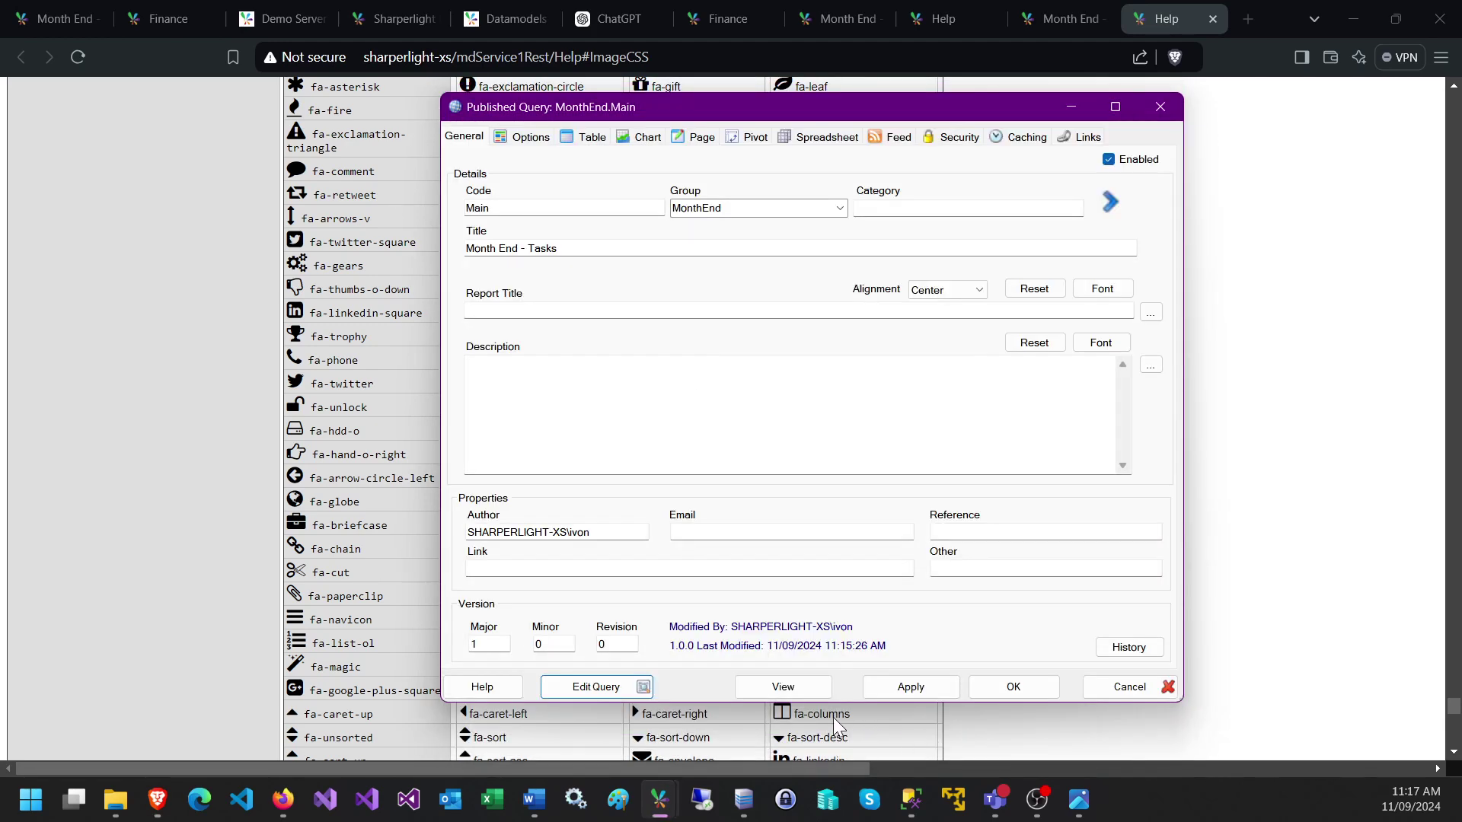
click(939, 697)
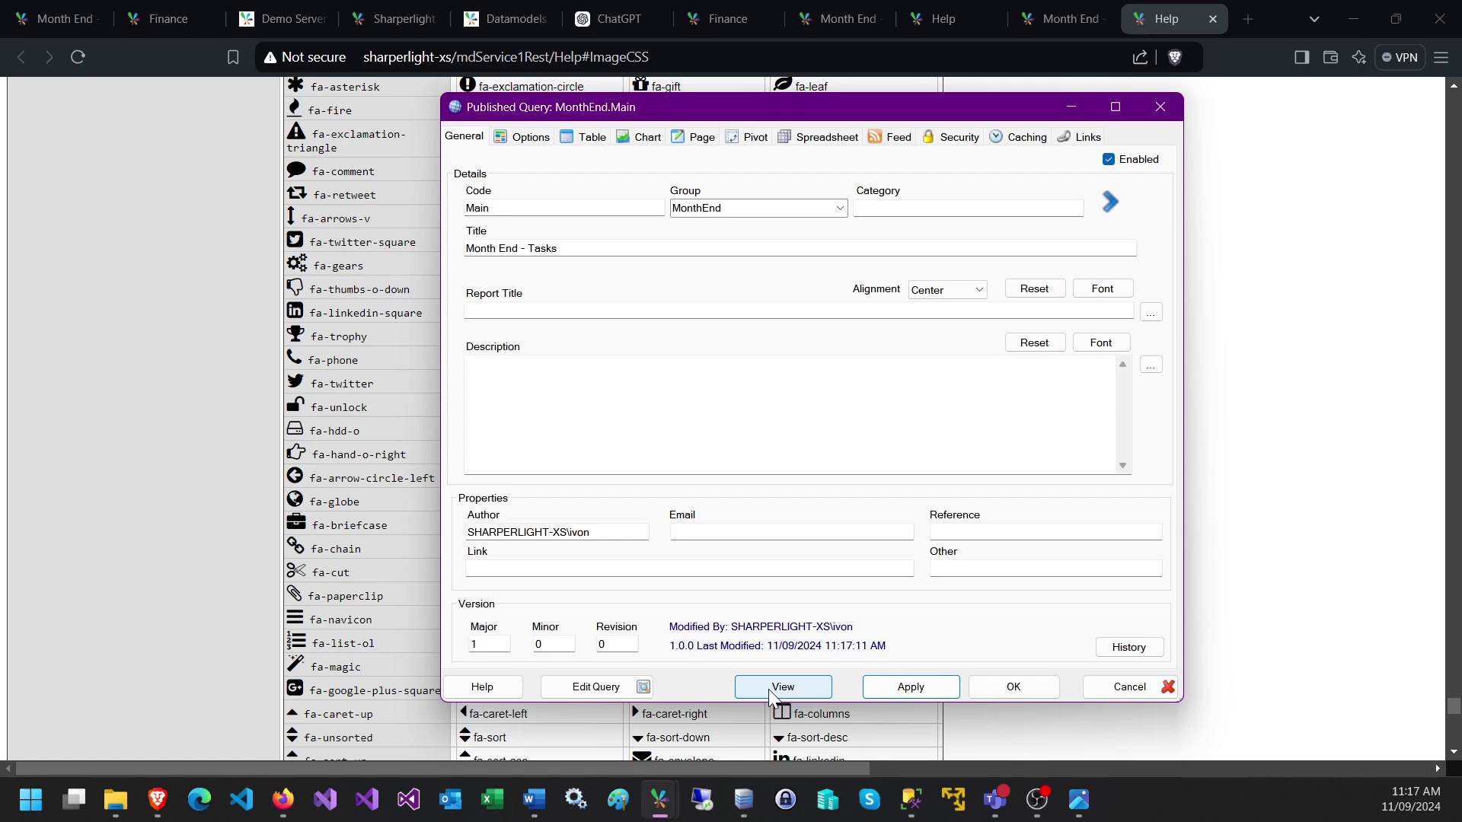
- Open the KPI Stats report from the Month End - Tasks page in the browser, and return to check the Reports menu
click(42, 21)
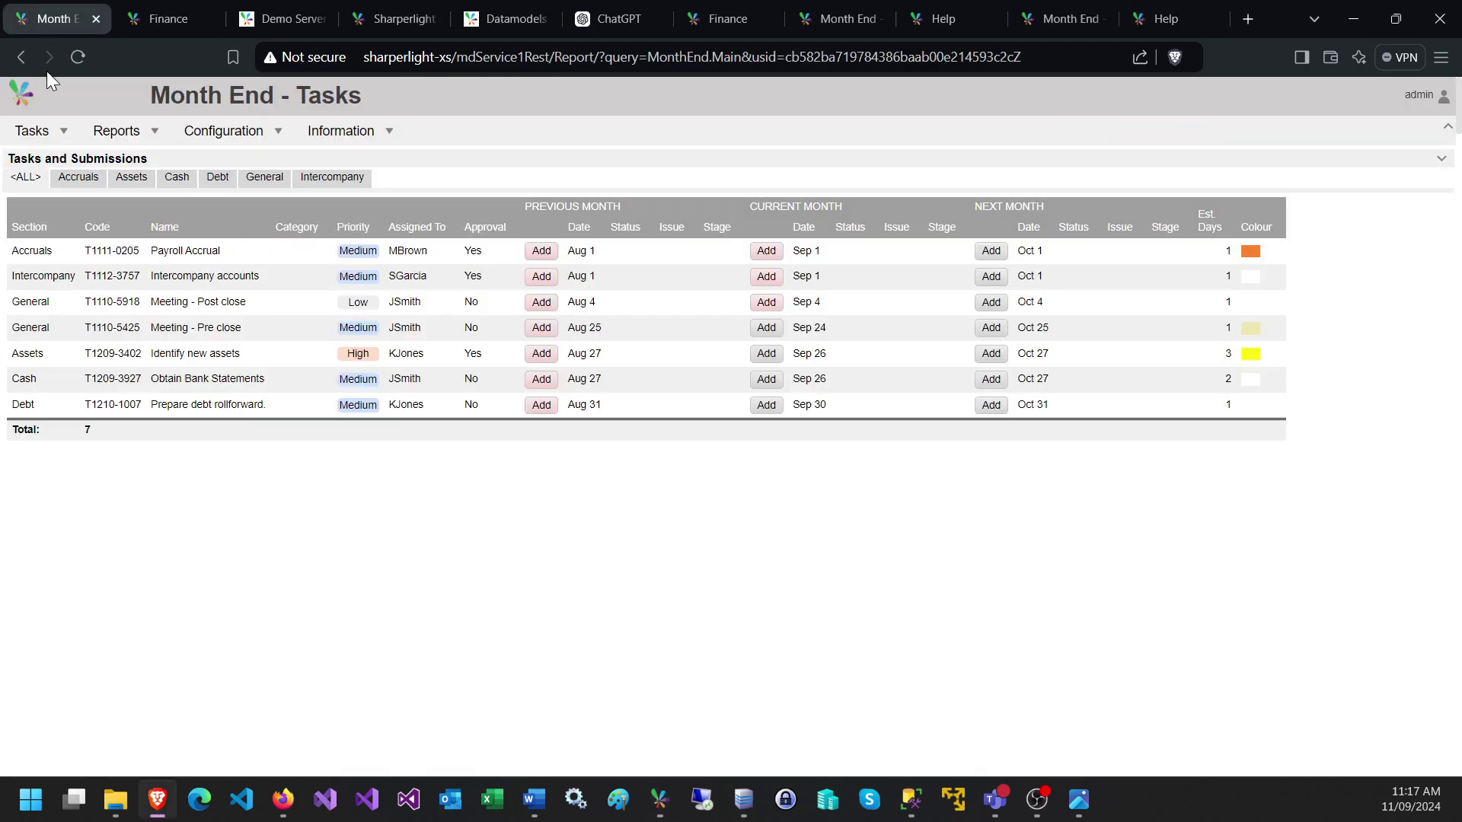
click(117, 131)
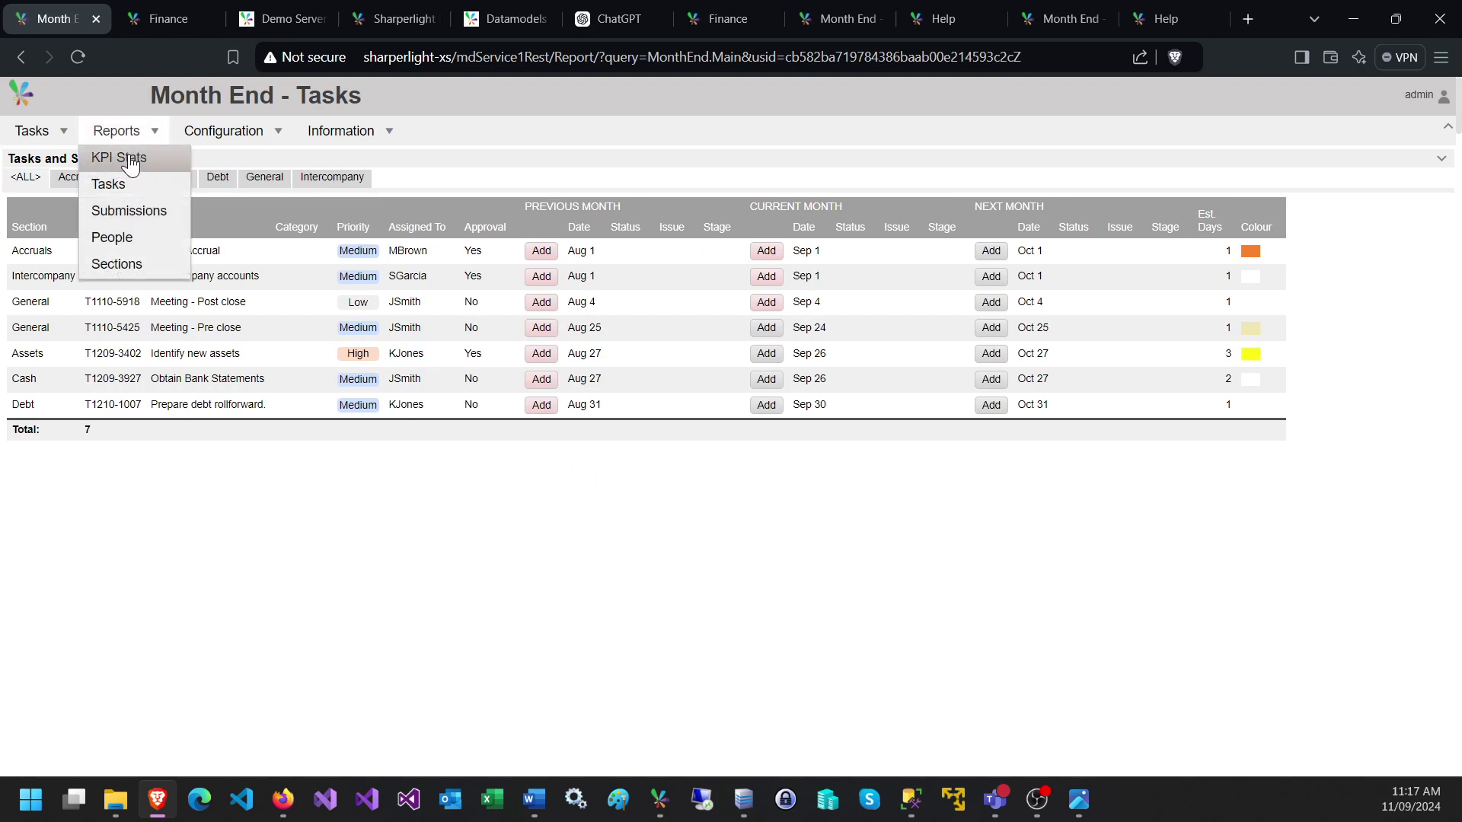
click(122, 157)
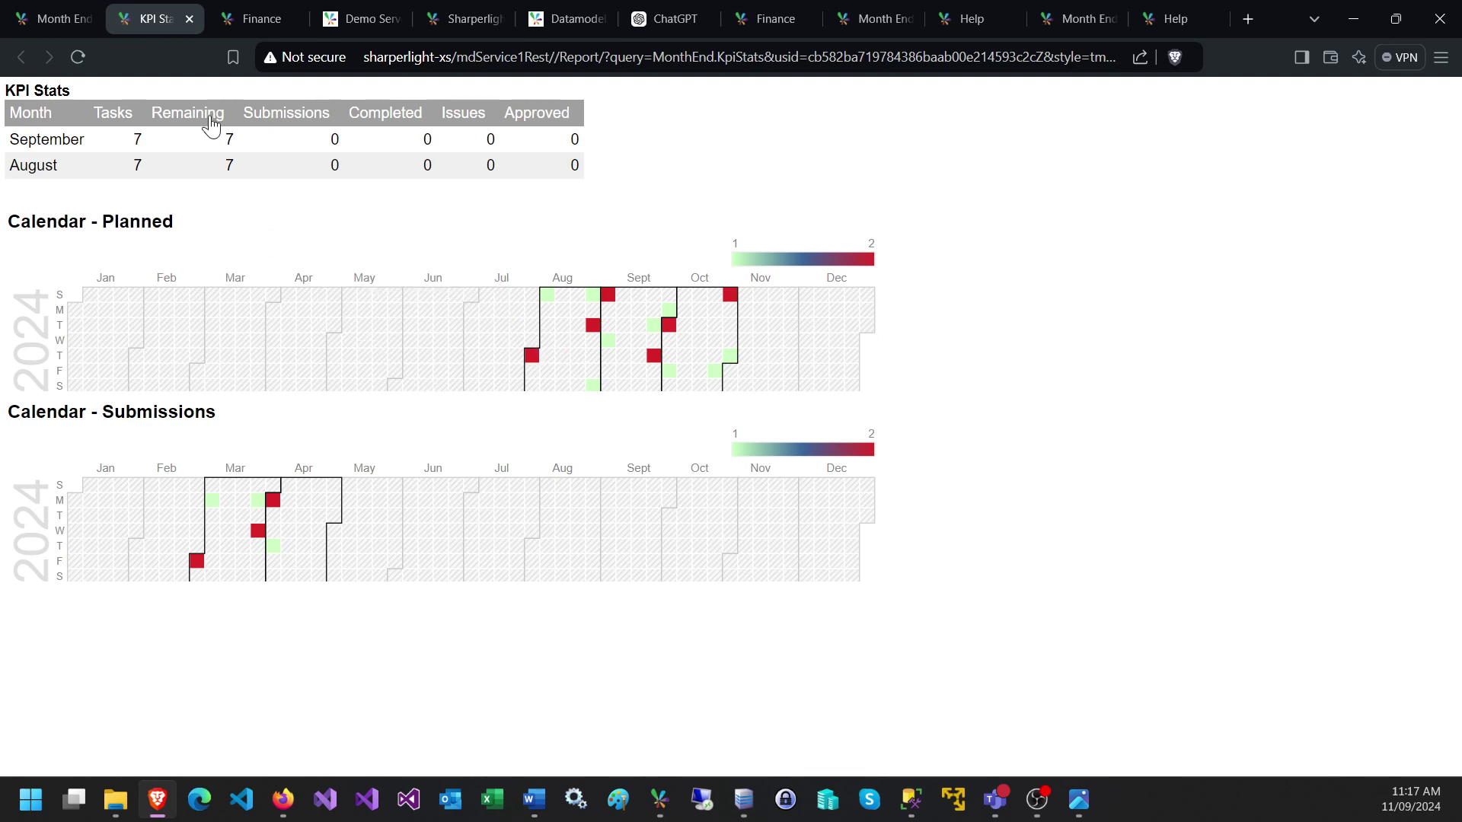
click(62, 21)
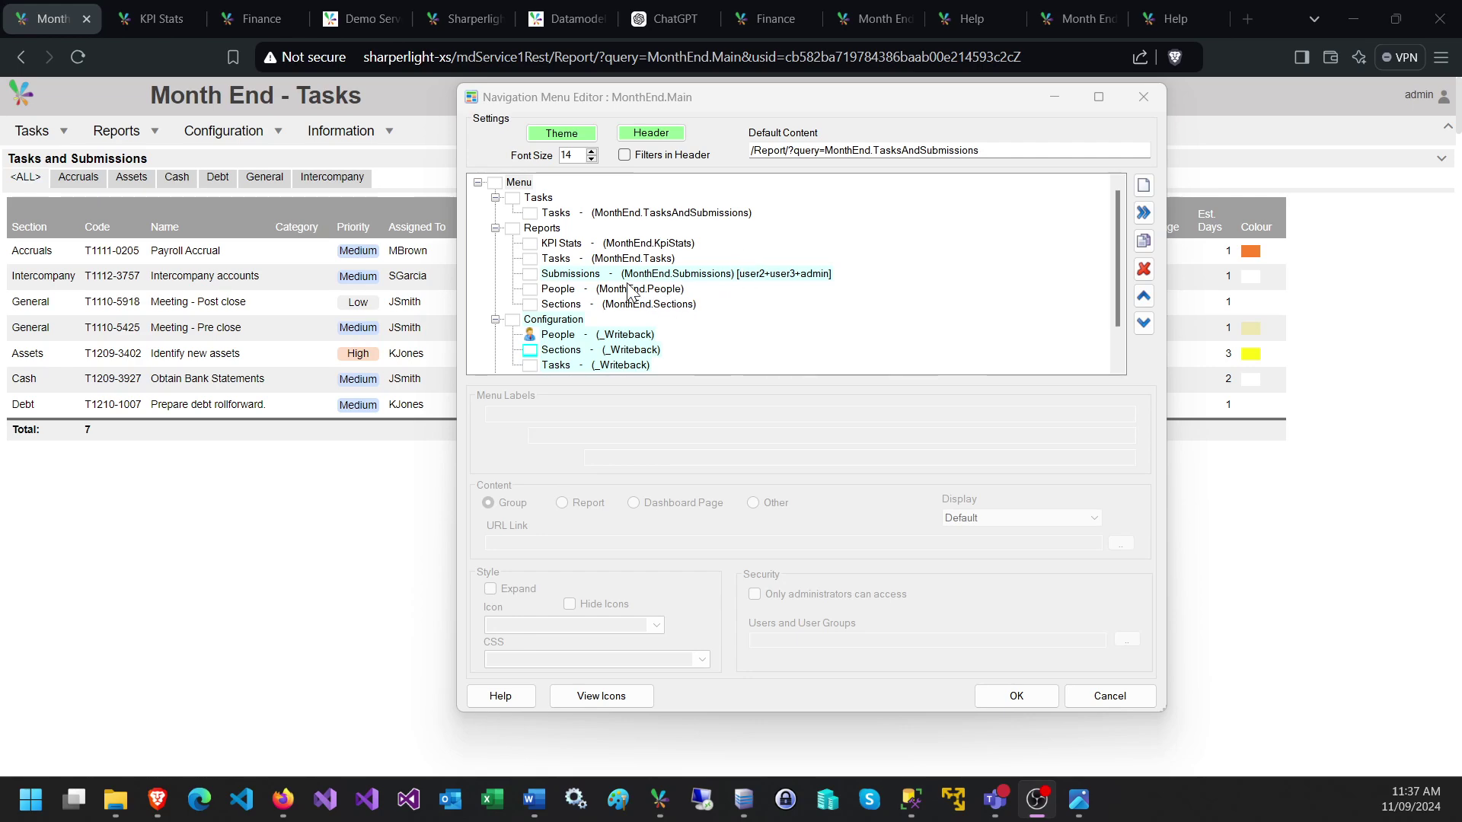
click(118, 131)
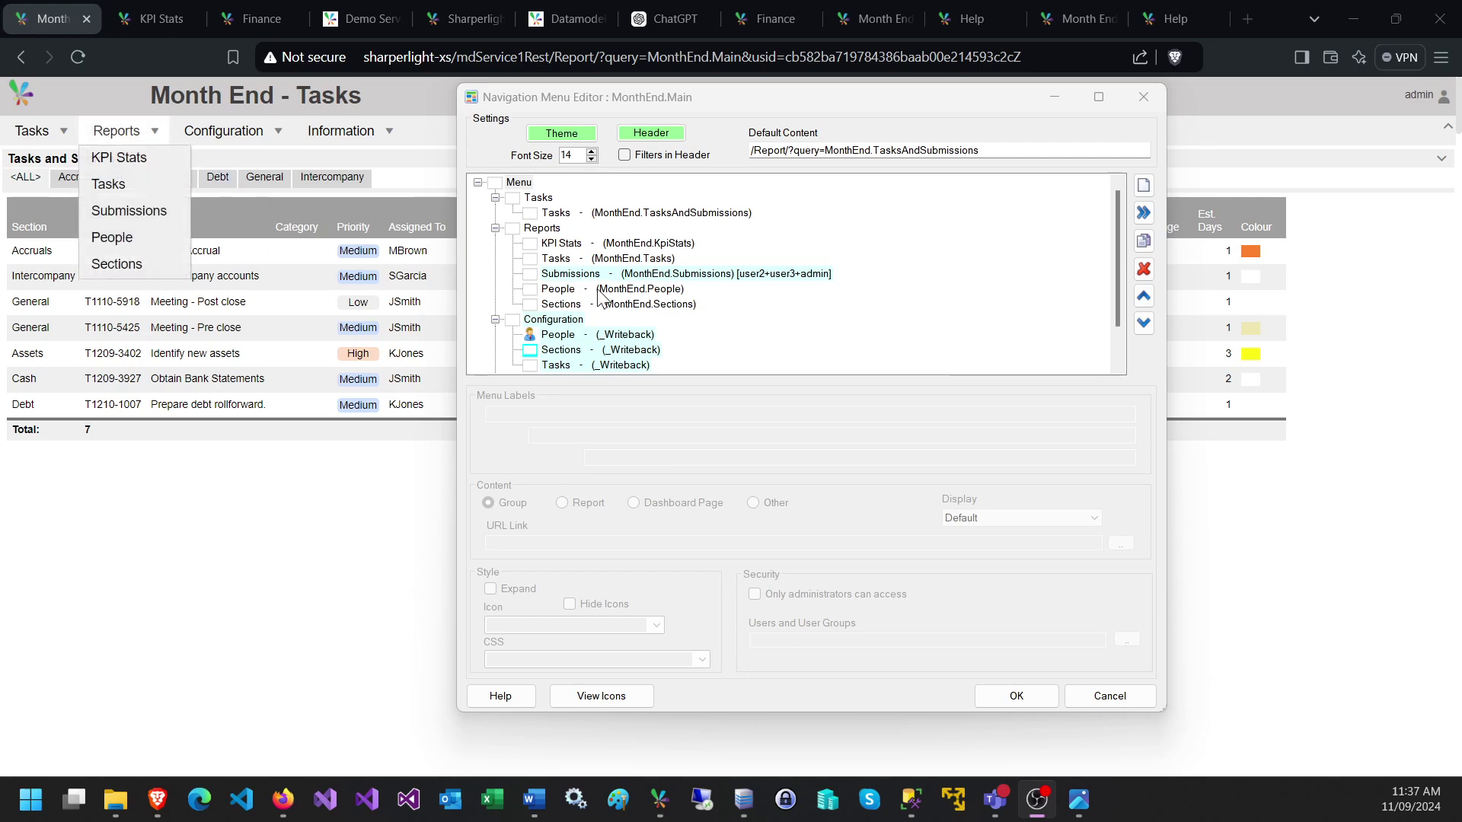
- Add a menu item above Tasks in the Reports group and label it NEW REPORT
click(622, 275)
click(622, 259)
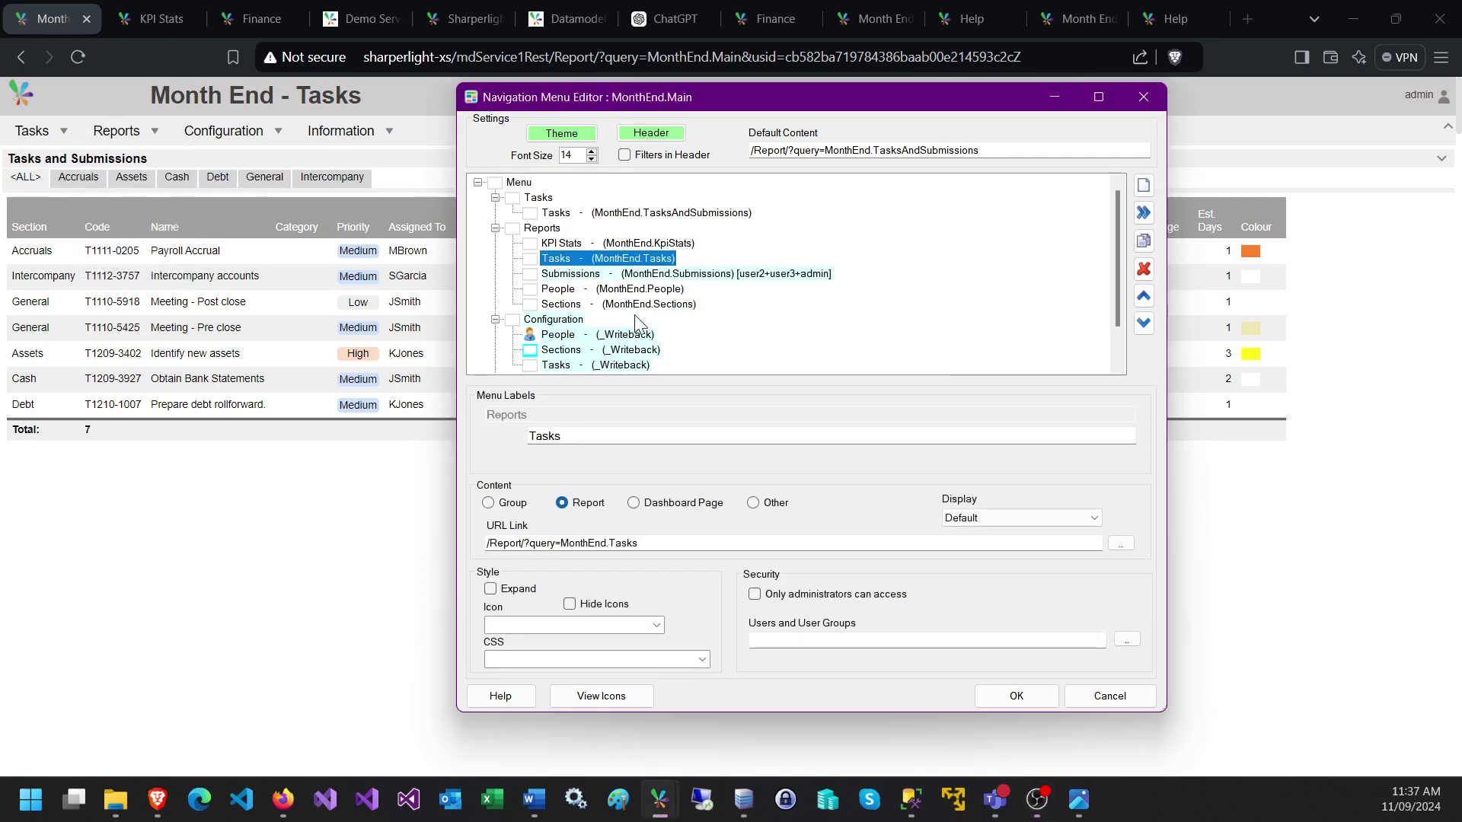
click(1143, 187)
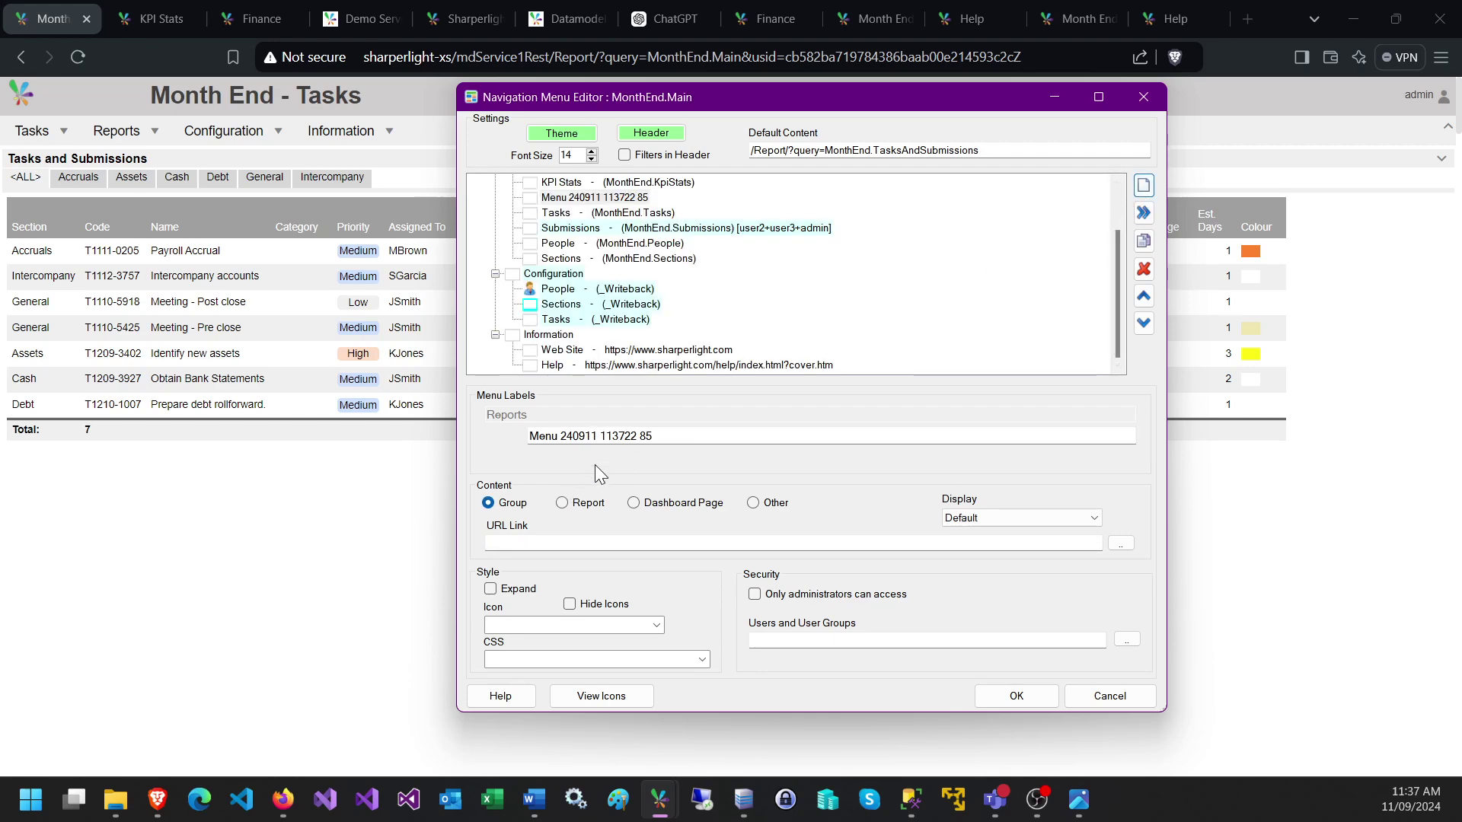
drag(670, 437, 493, 450)
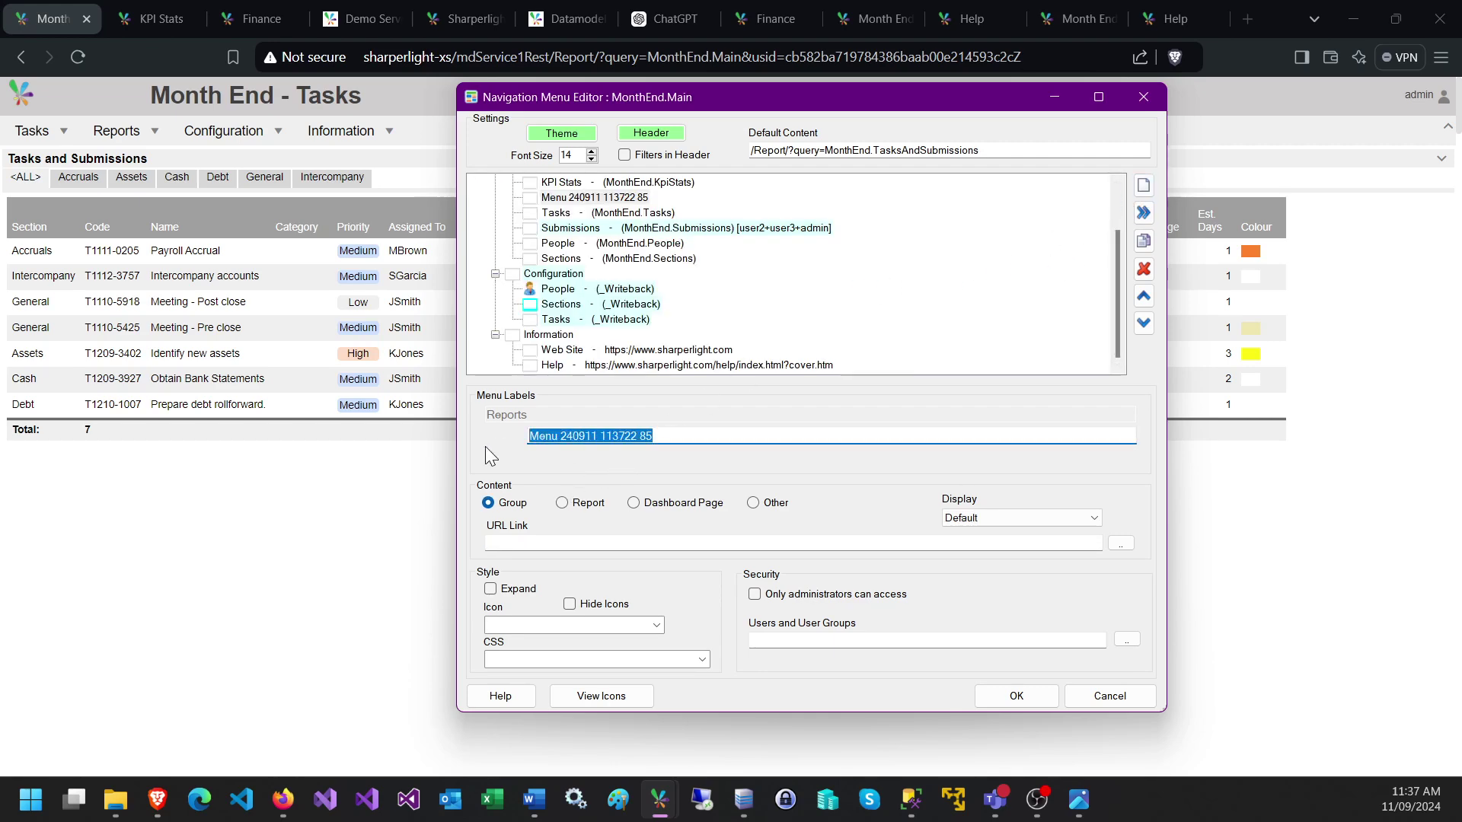
text(NEW REPORT)
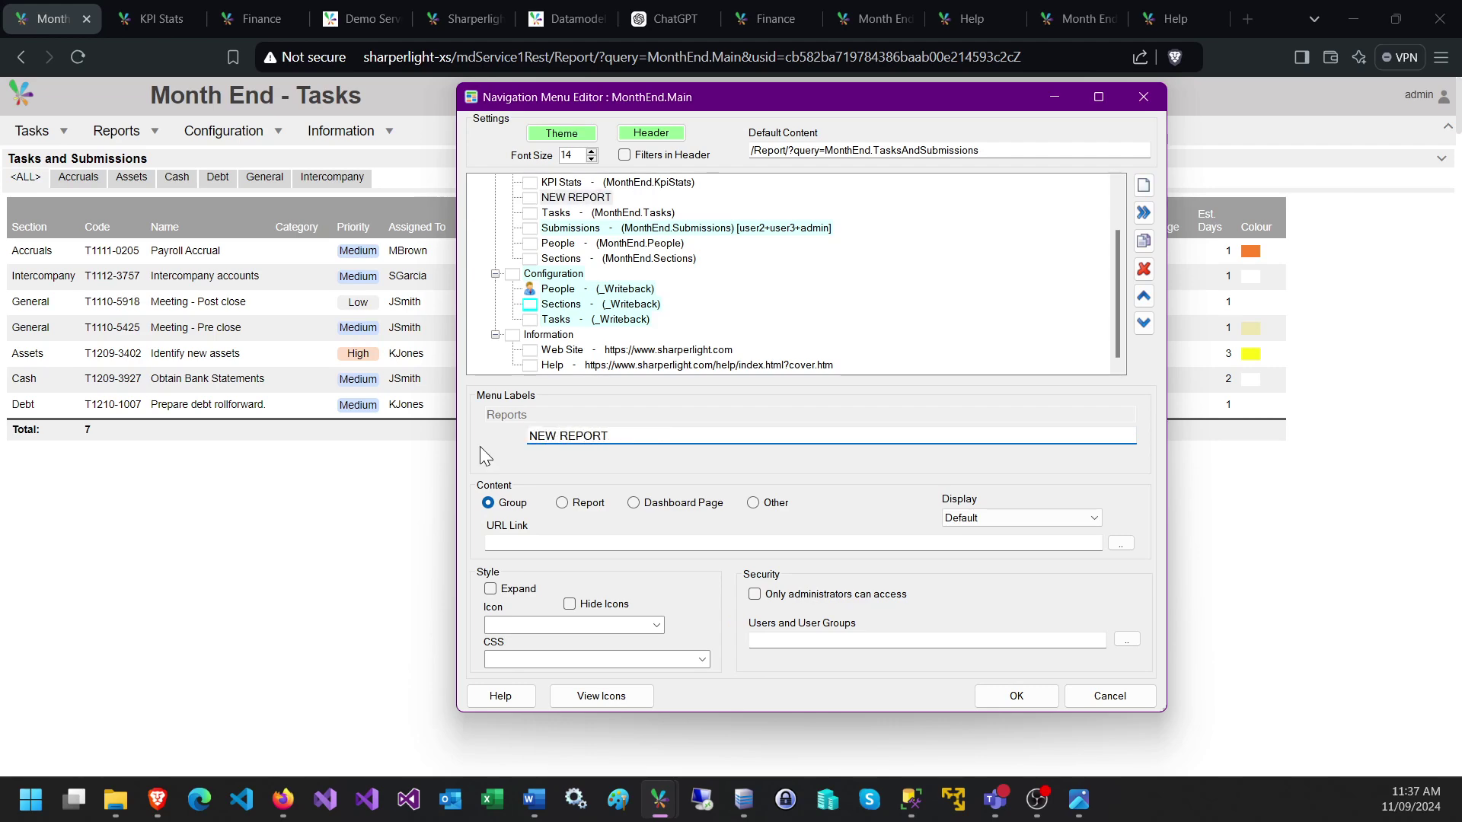
click(514, 544)
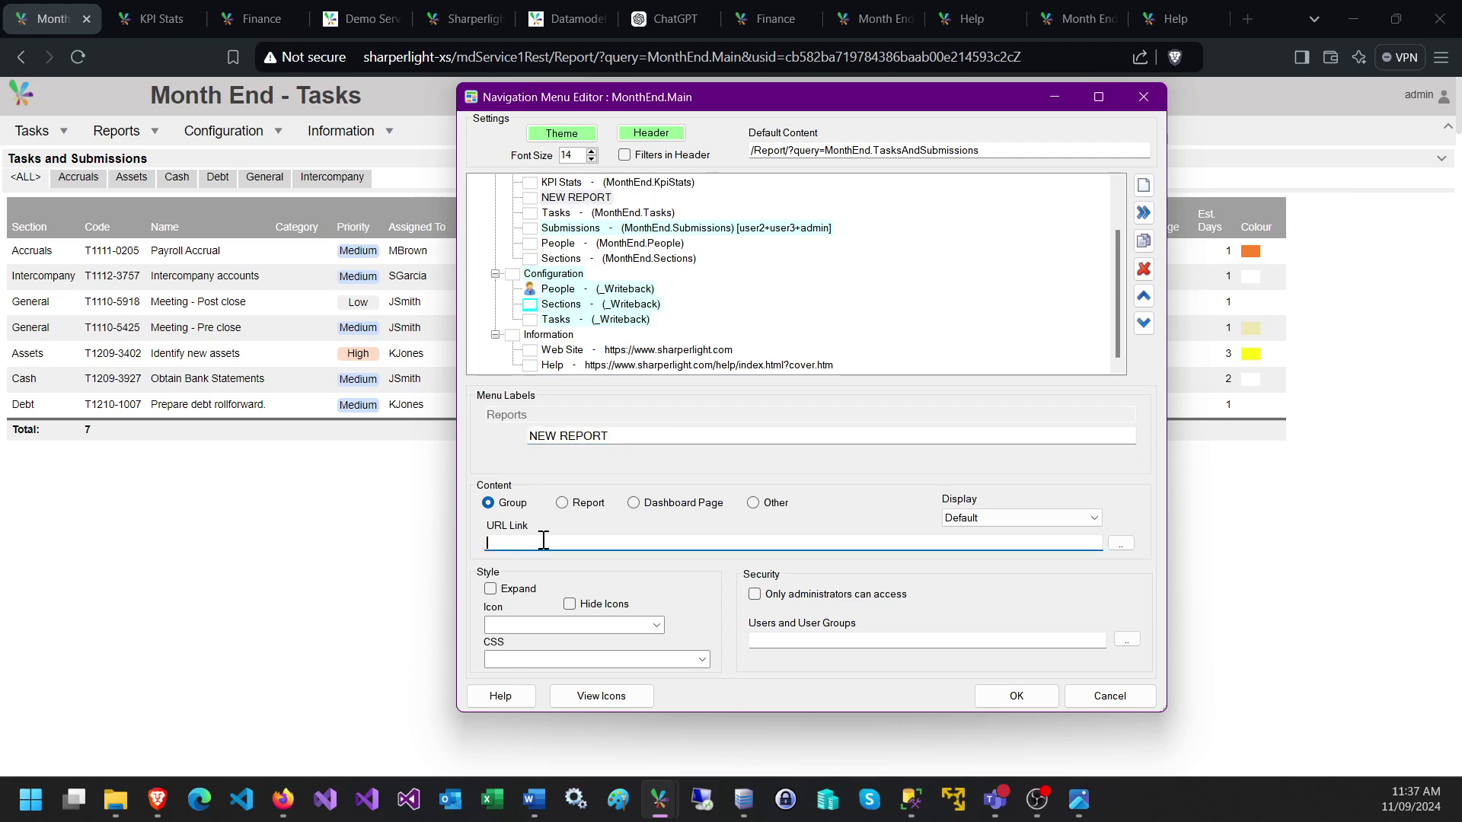
click(1121, 544)
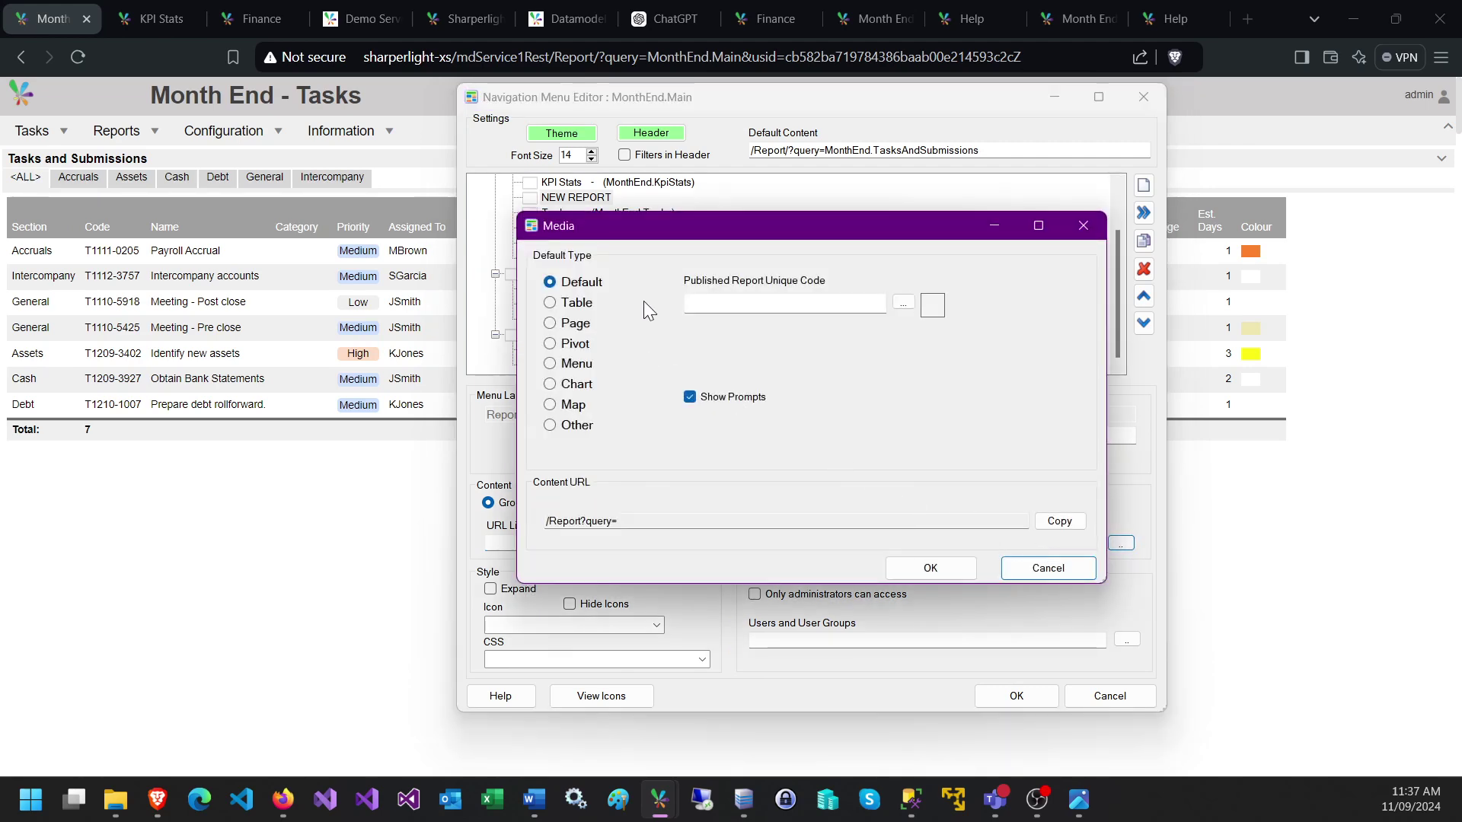
click(724, 303)
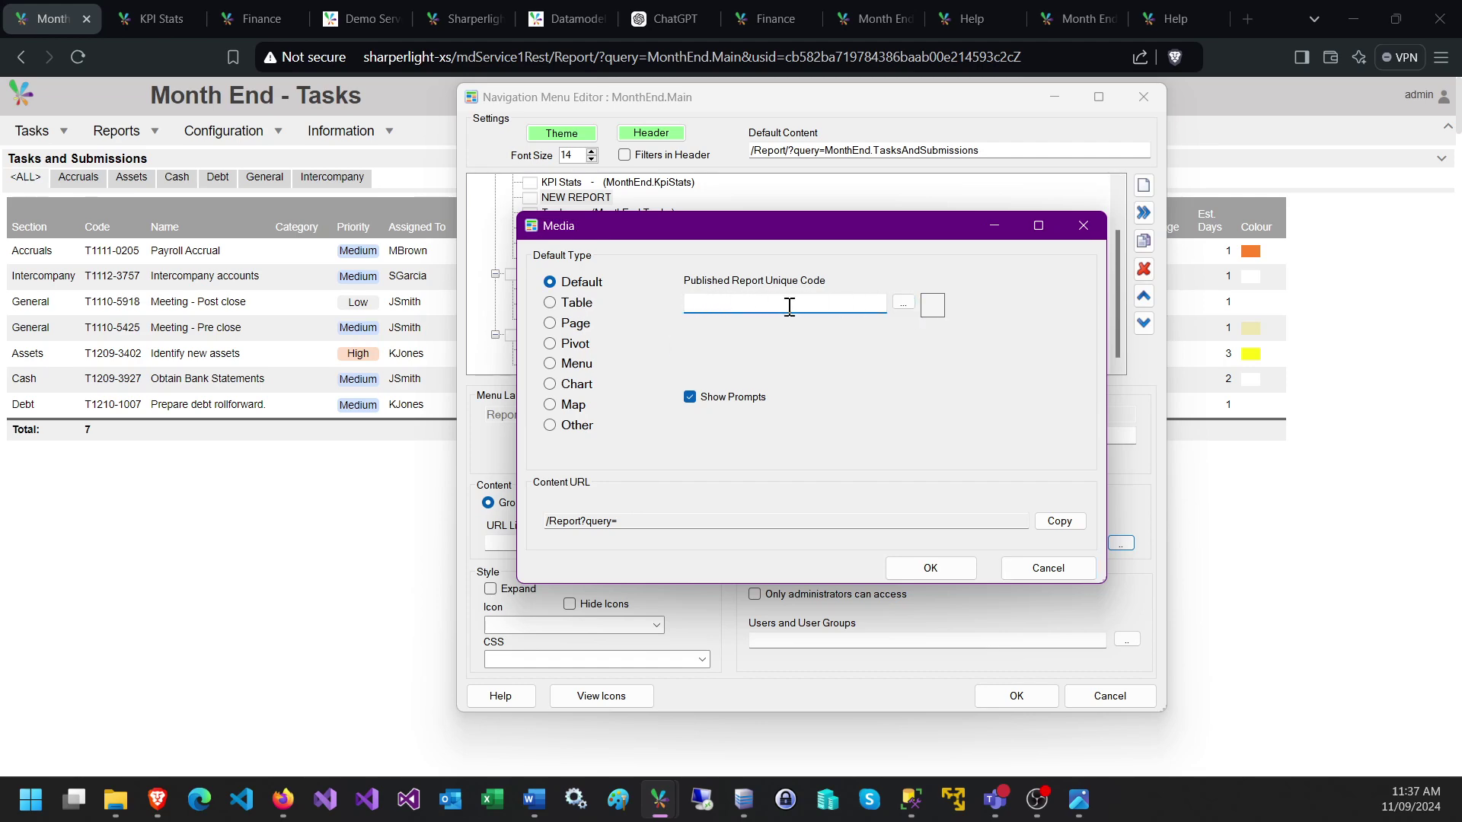
click(902, 304)
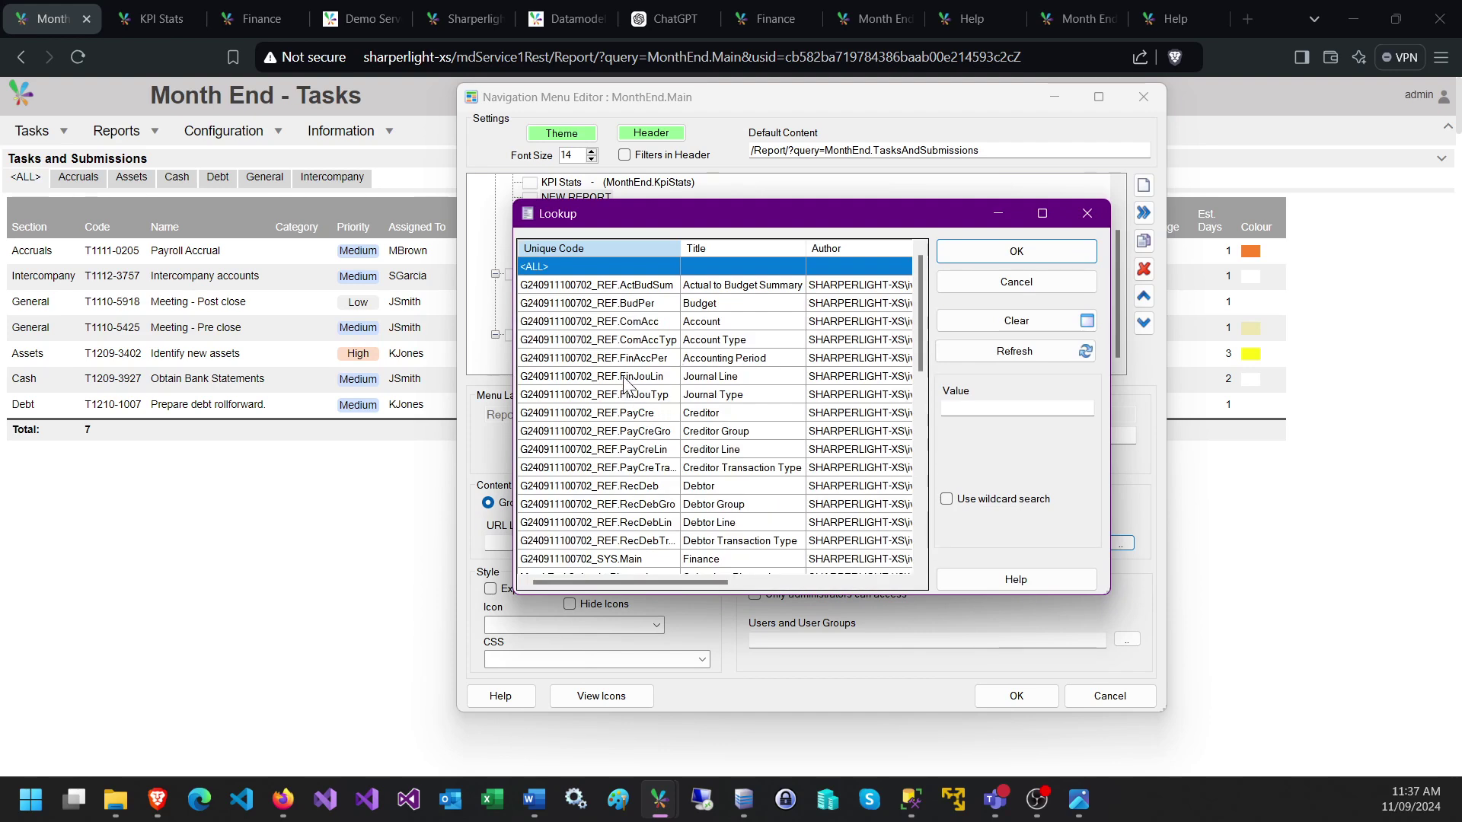
click(629, 376)
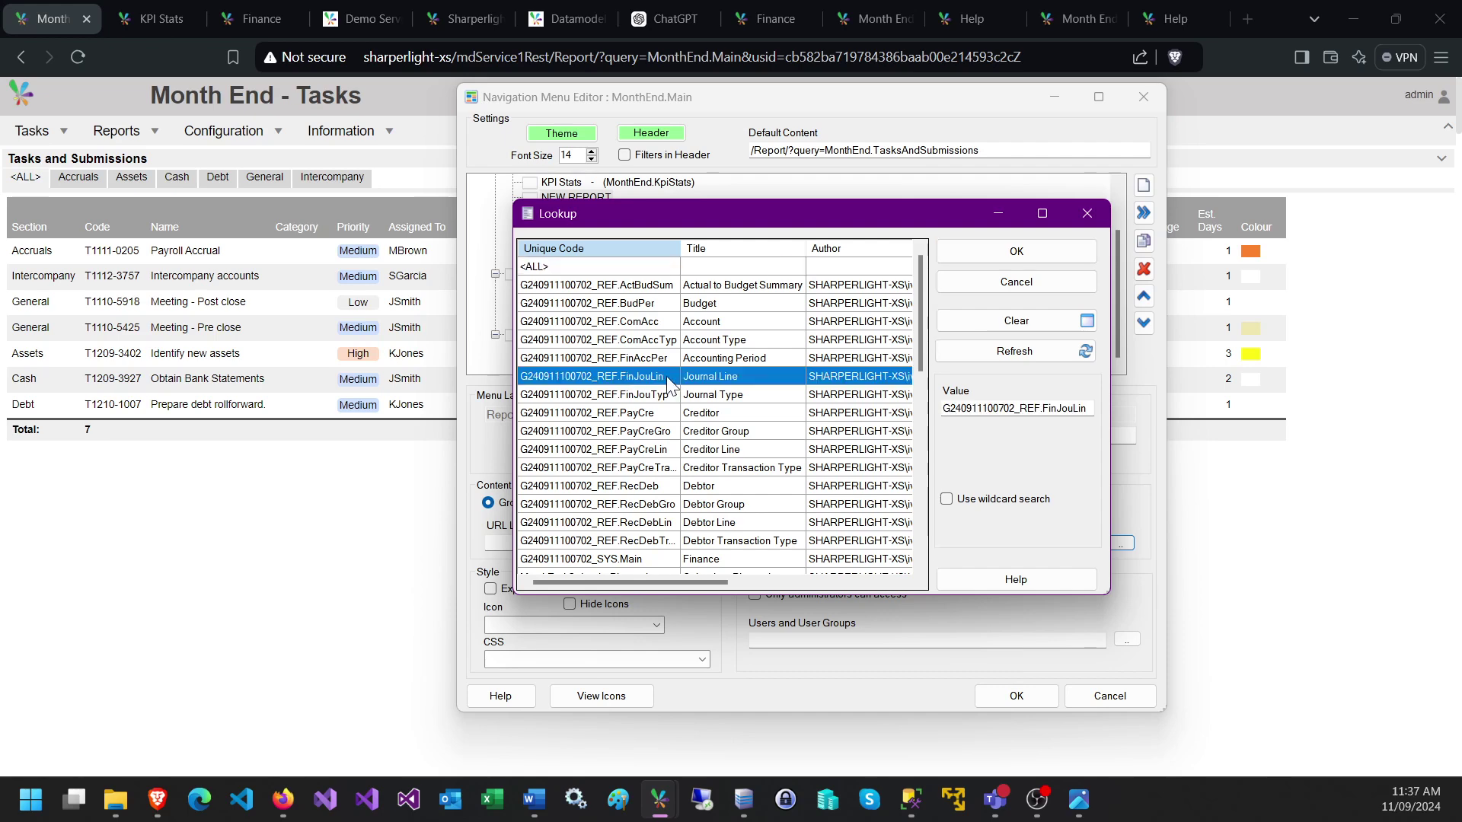
click(1017, 251)
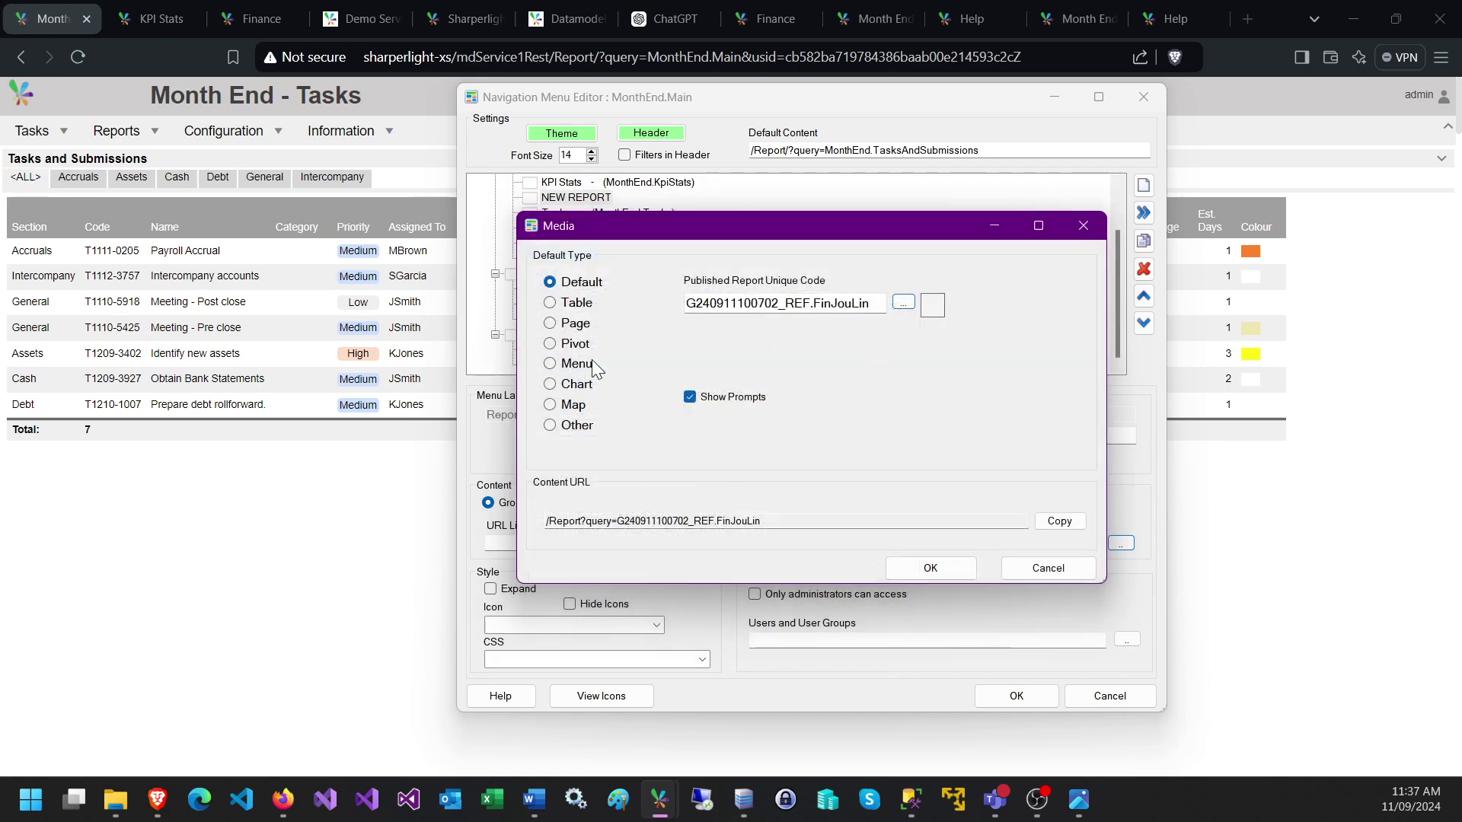
drag(847, 303, 661, 297)
drag(765, 521, 514, 514)
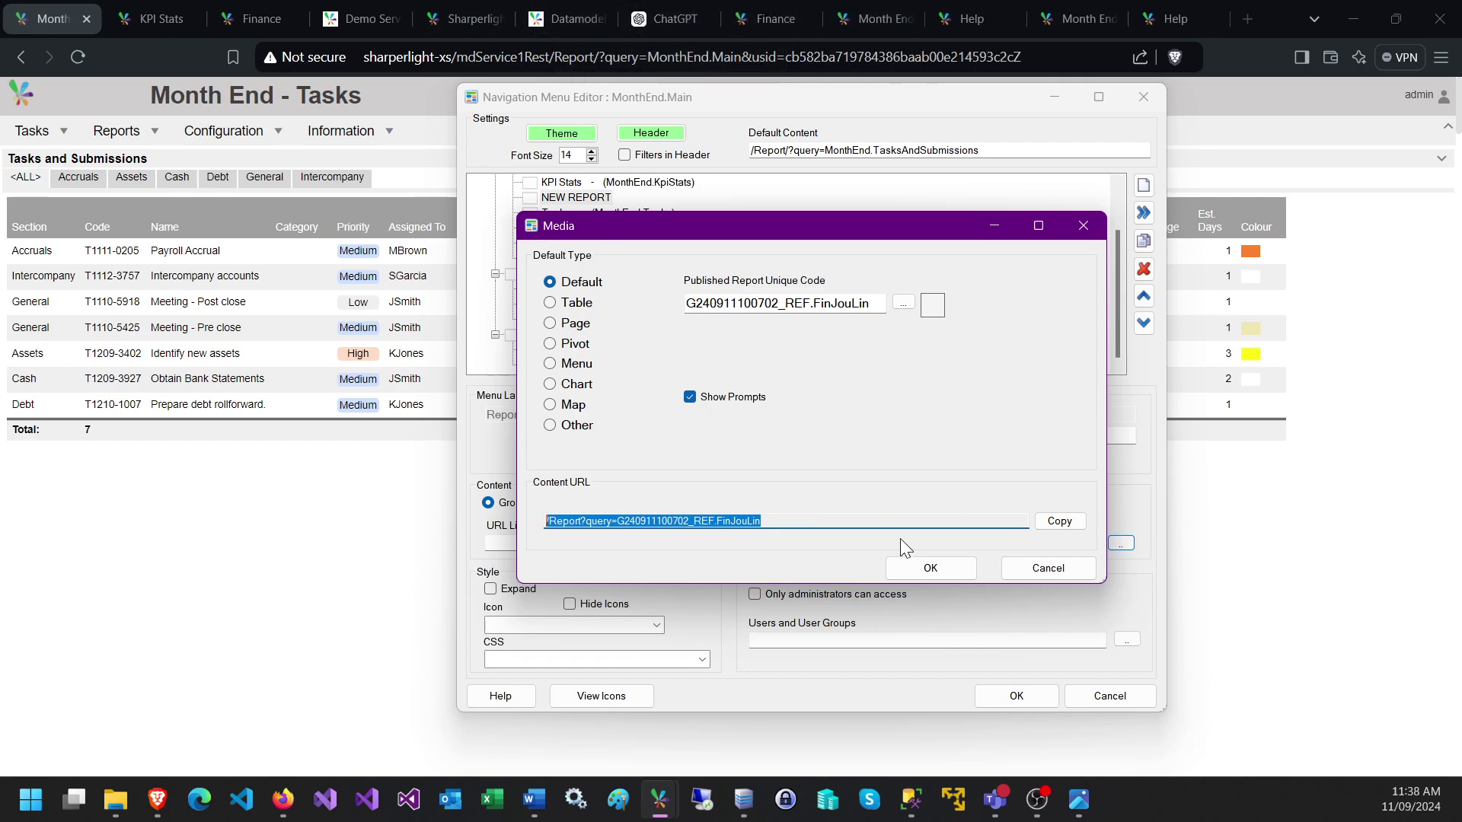
click(920, 567)
drag(702, 543, 434, 545)
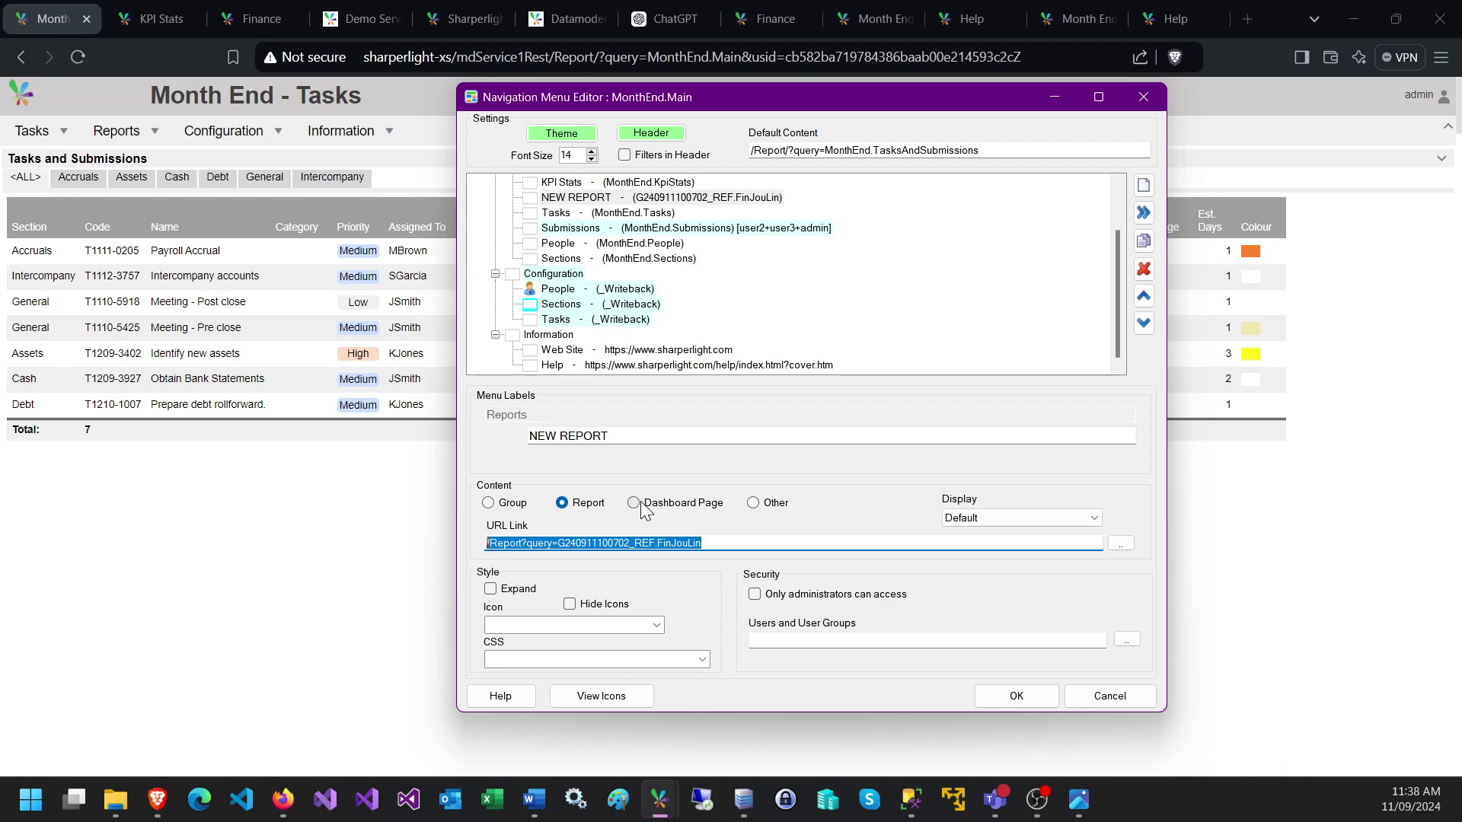
click(767, 542)
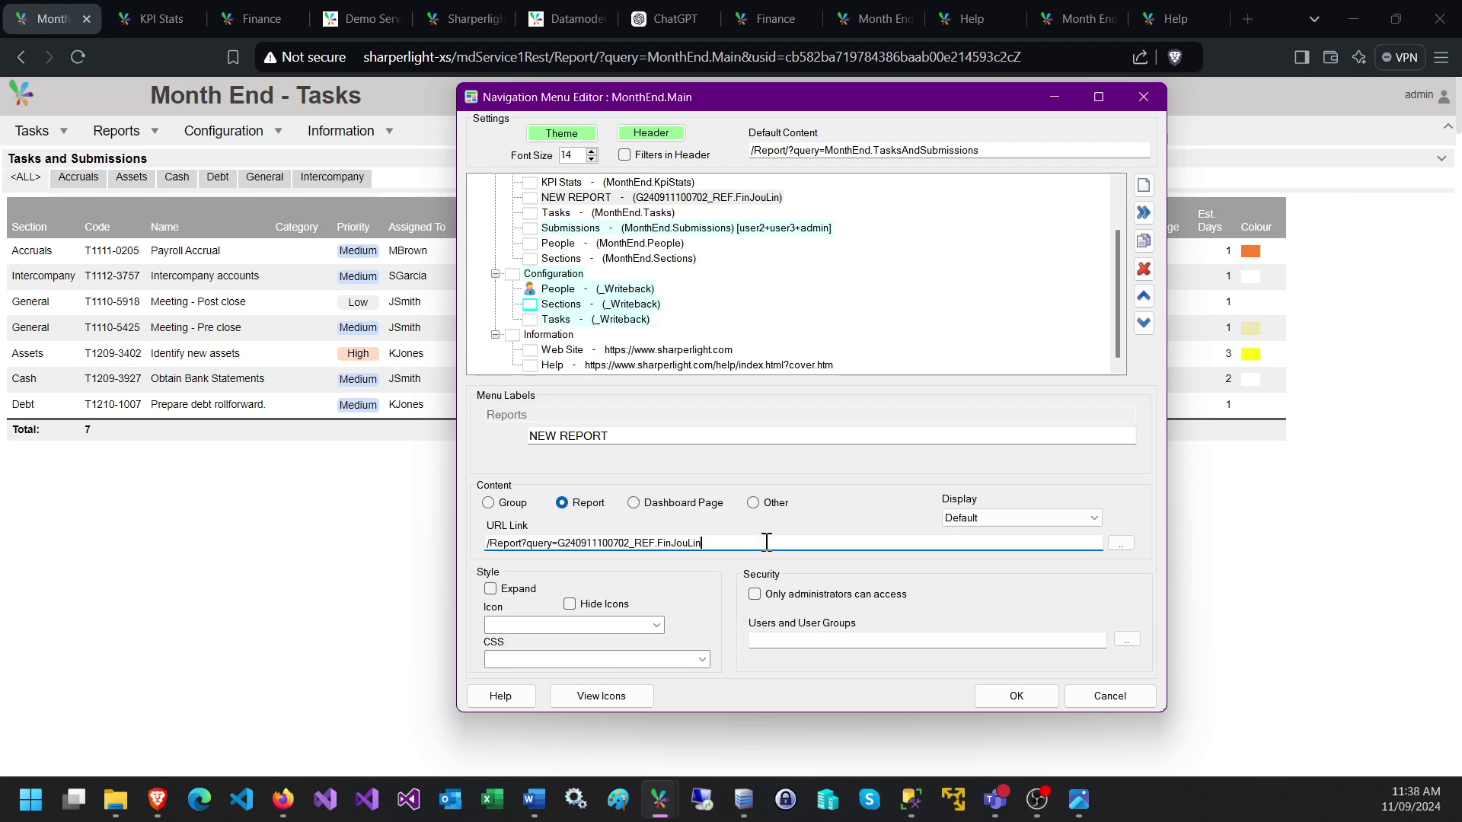
- Save and apply the menu with the NEW REPORT item, and check the Reports menu on the reloaded Month End - Tasks page
click(1011, 696)
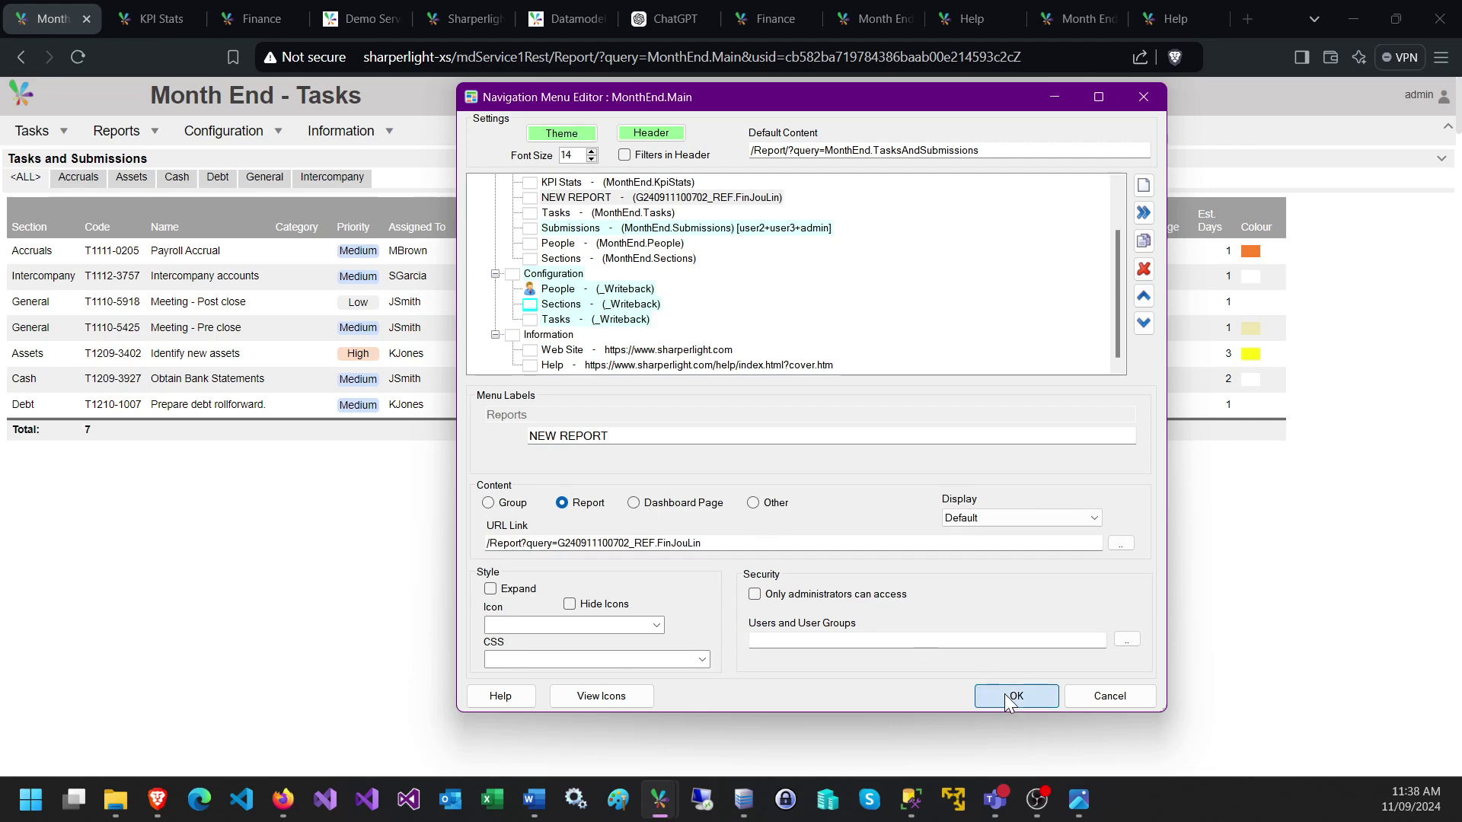
click(885, 685)
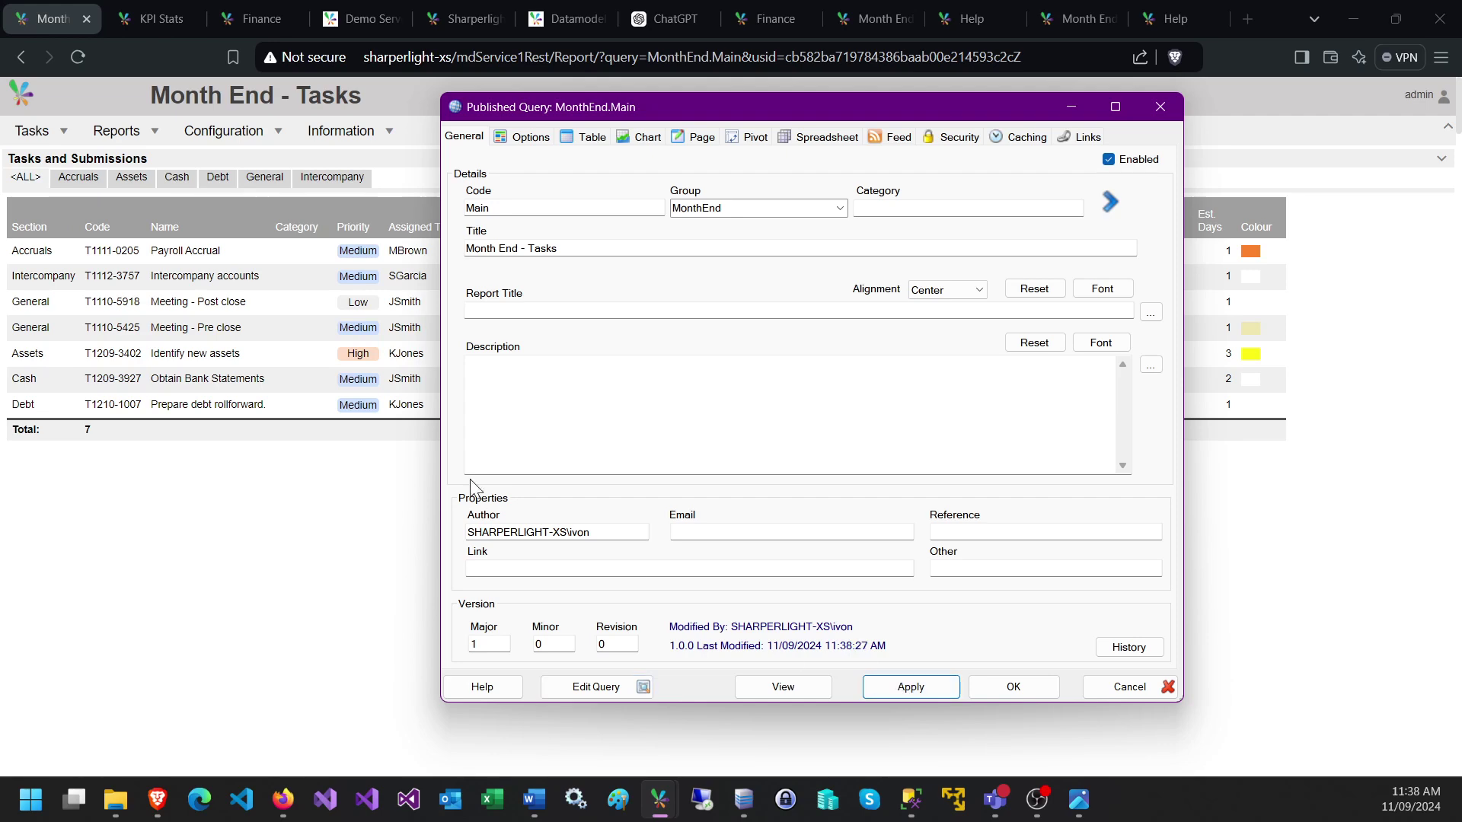
click(70, 55)
click(77, 57)
click(117, 131)
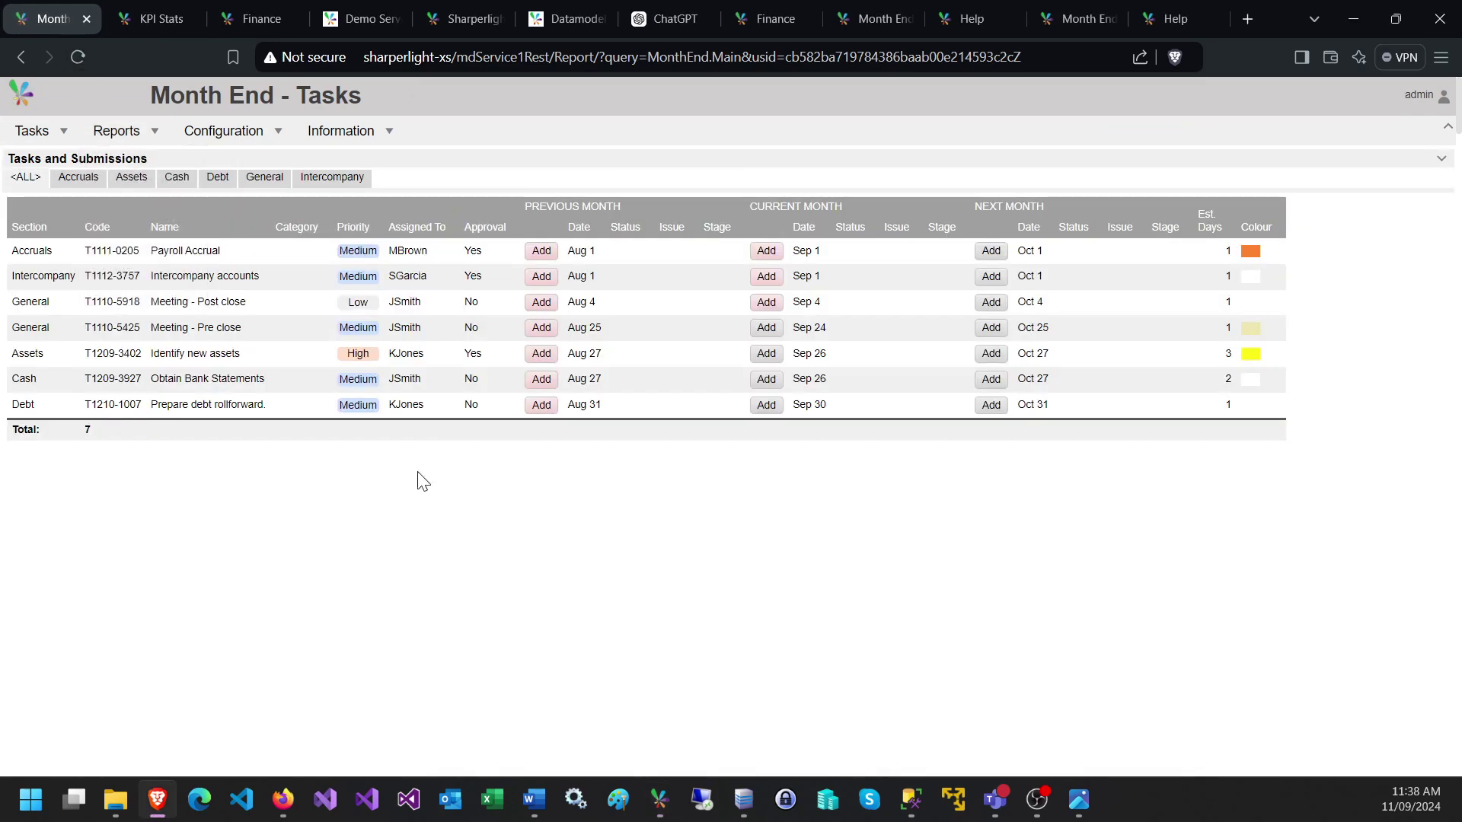
click(110, 134)
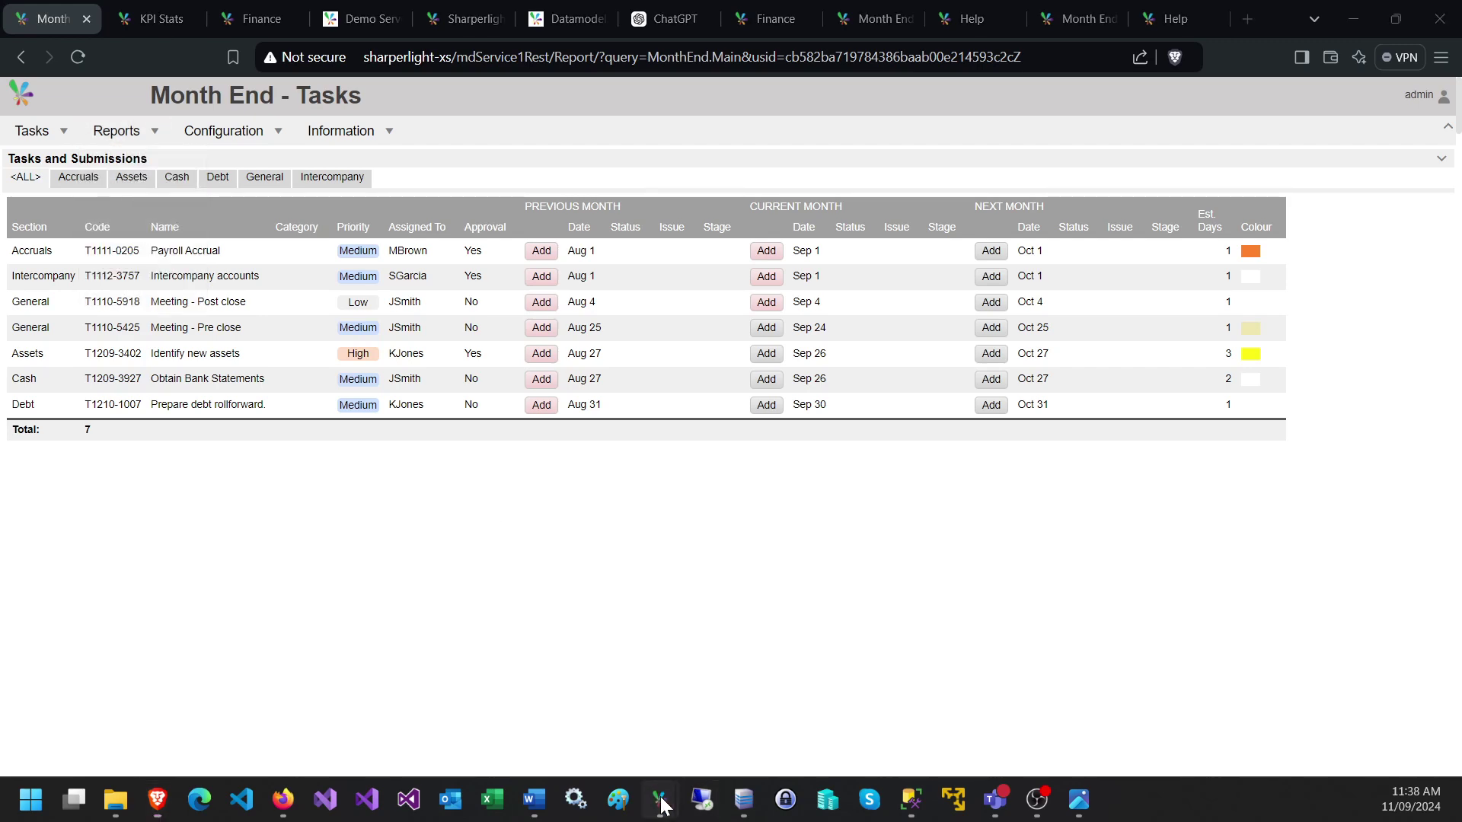
- Reopen MonthEnd.Main in the Navigation Menu Editor and add a group labelled OTHER above NEW REPORT in the Reports group
mouse_move(660, 800)
click(825, 701)
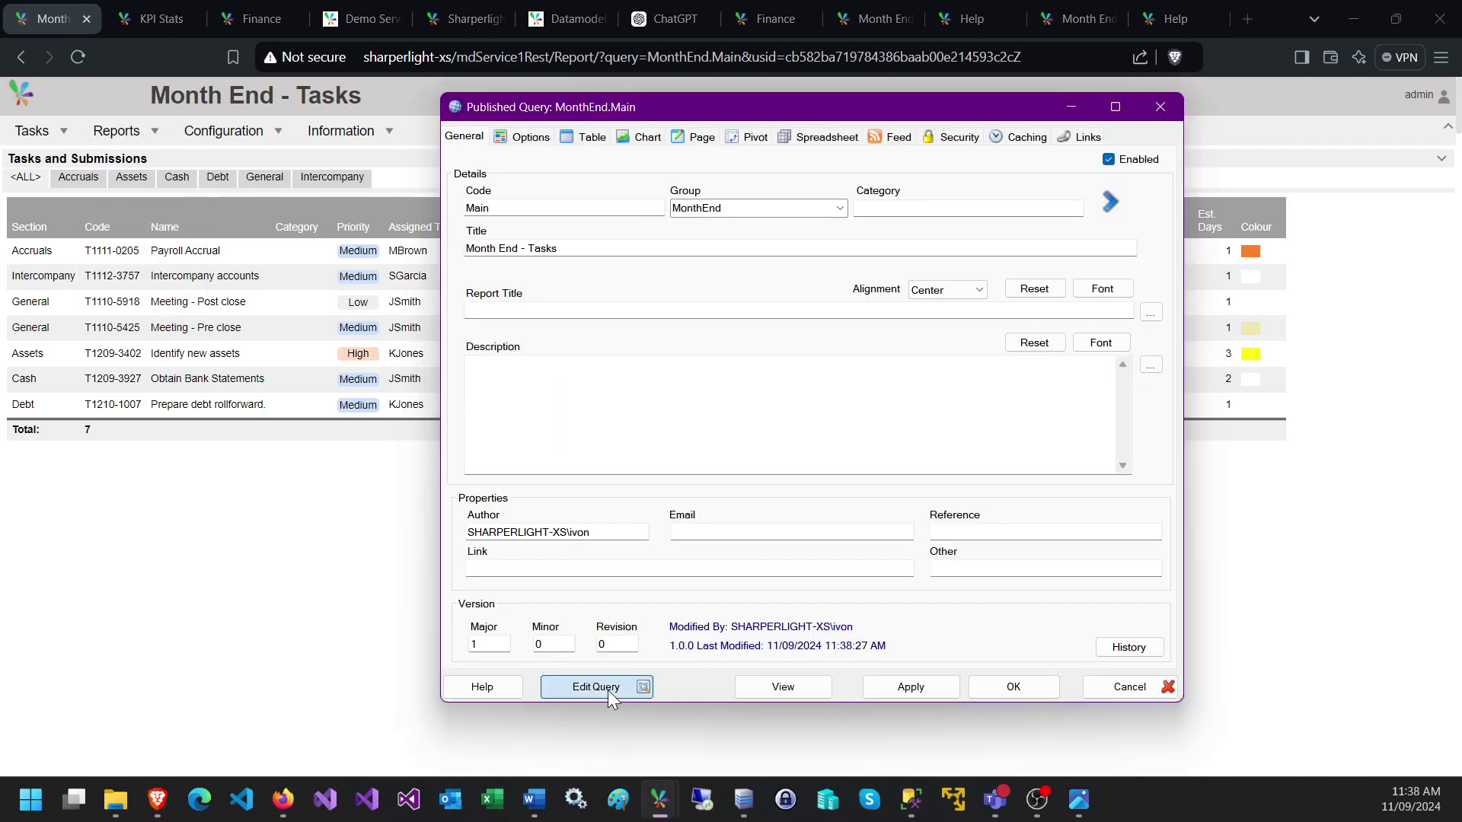
click(601, 688)
click(763, 468)
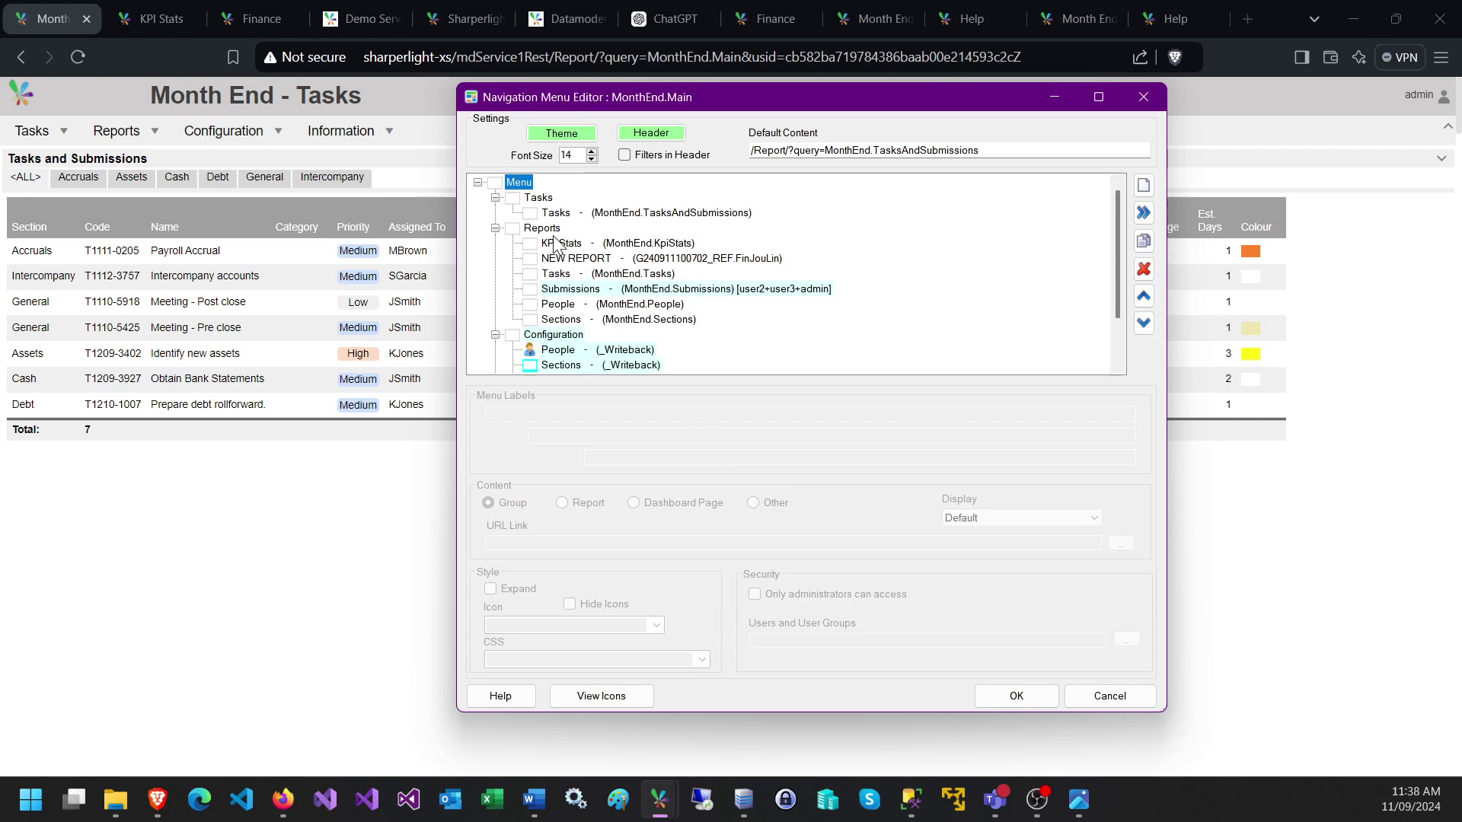
click(570, 259)
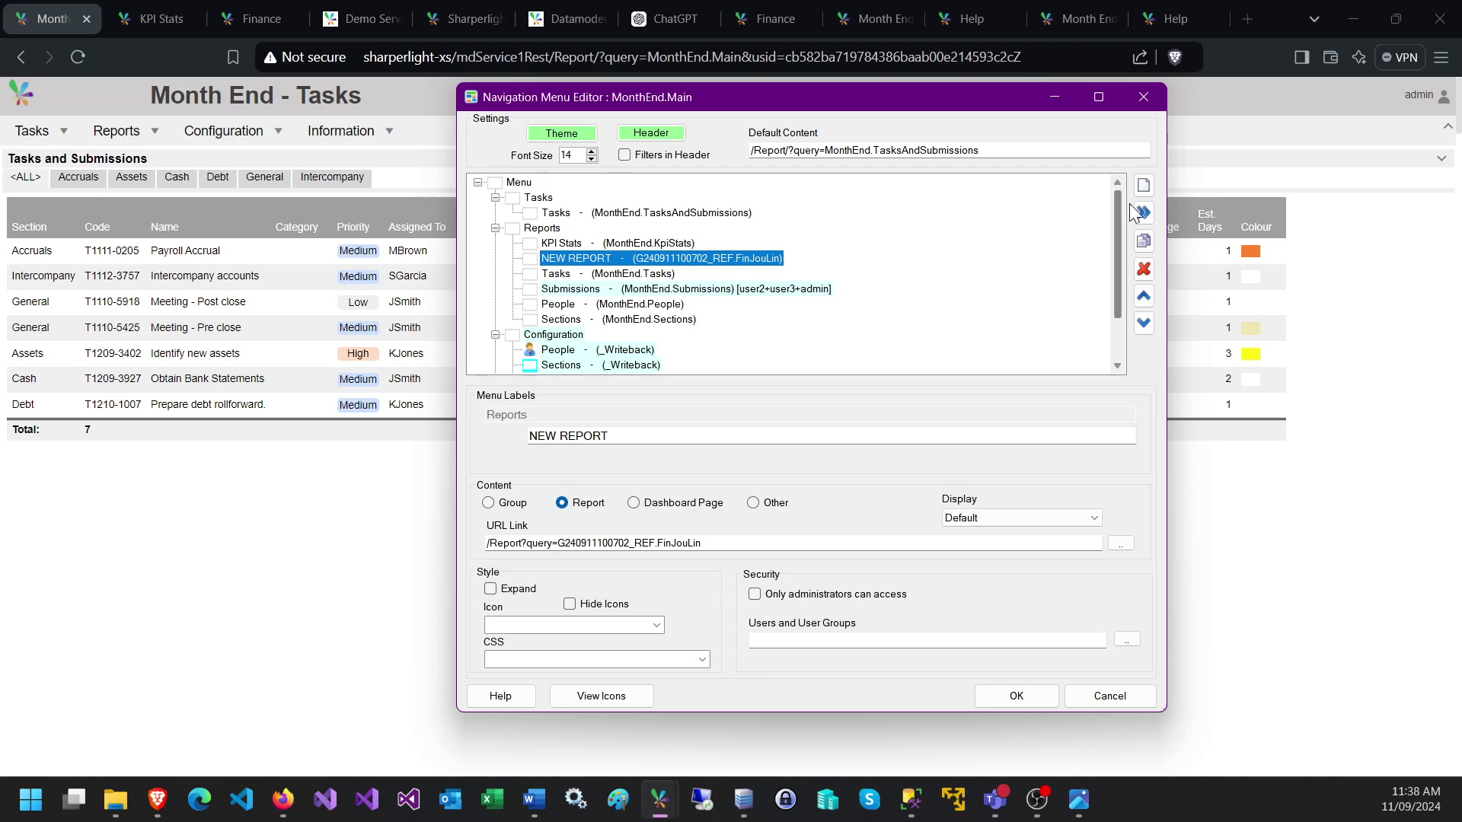
click(1143, 185)
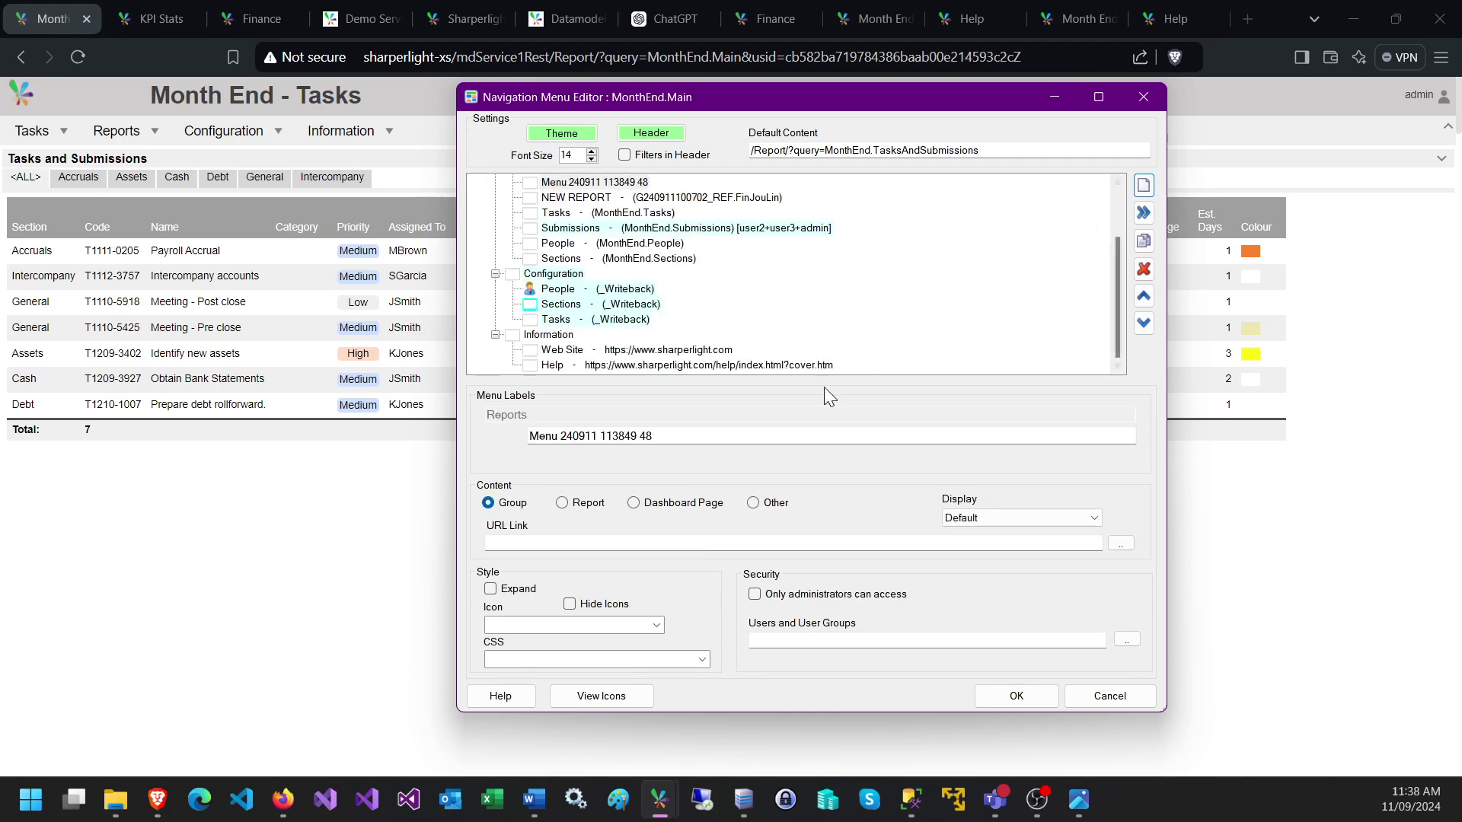
triple_click(673, 434)
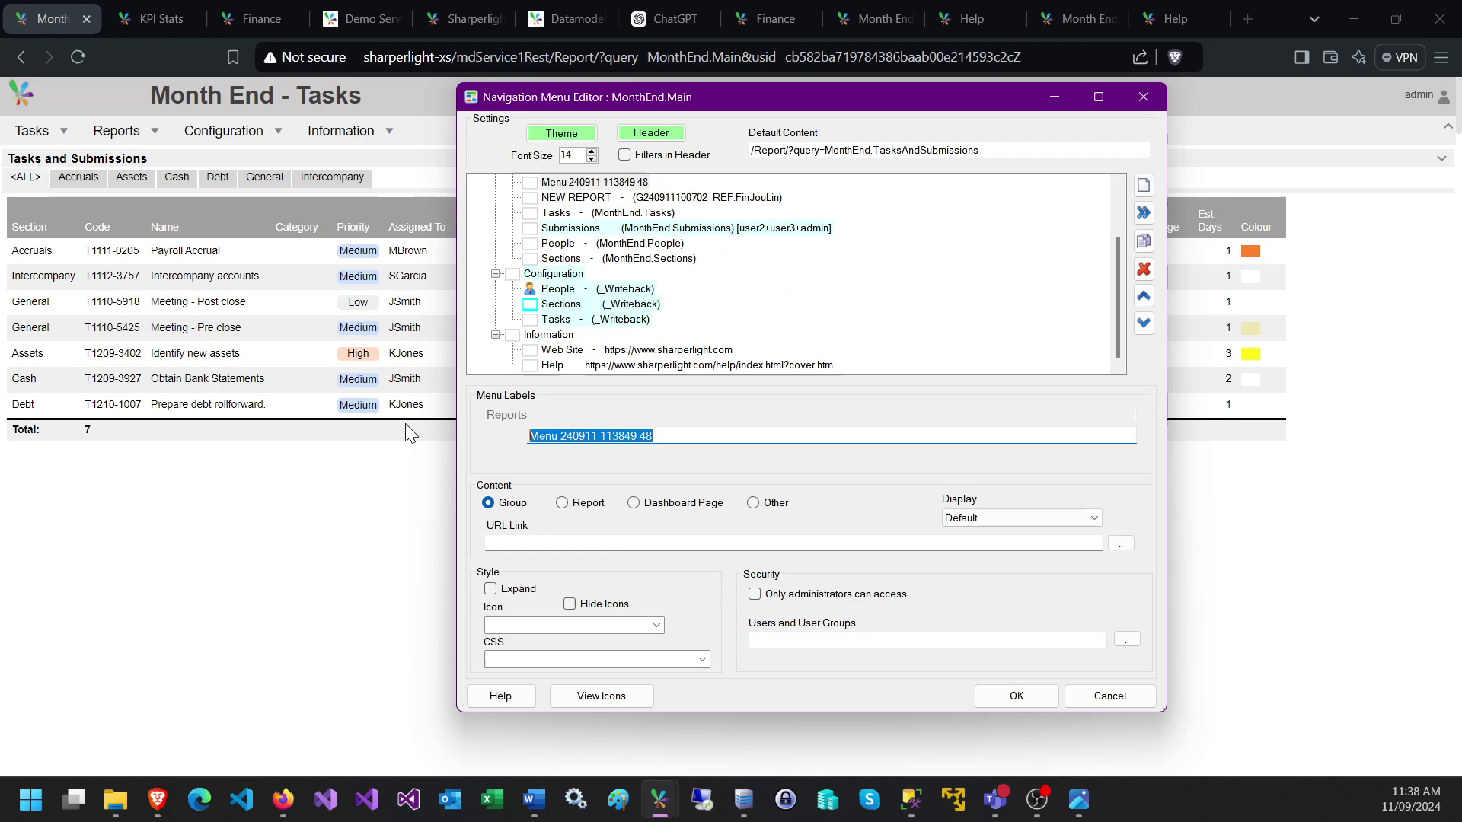
text(OTHER)
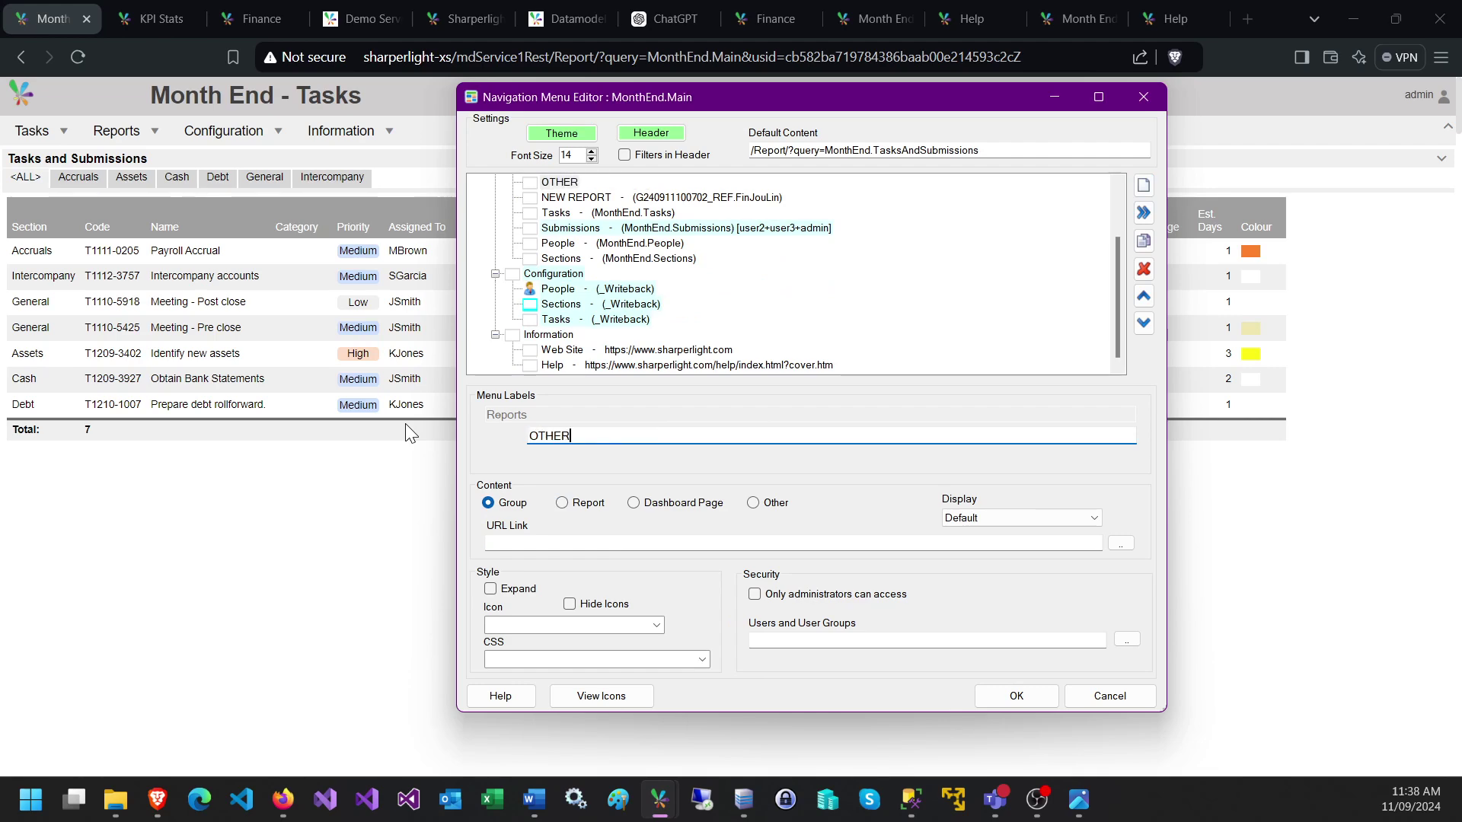
- Add a child menu item of the Report type beneath the OTHER group, keeping its default label and an empty URL link
click(583, 199)
scroll(583, 200, up, 1)
click(564, 214)
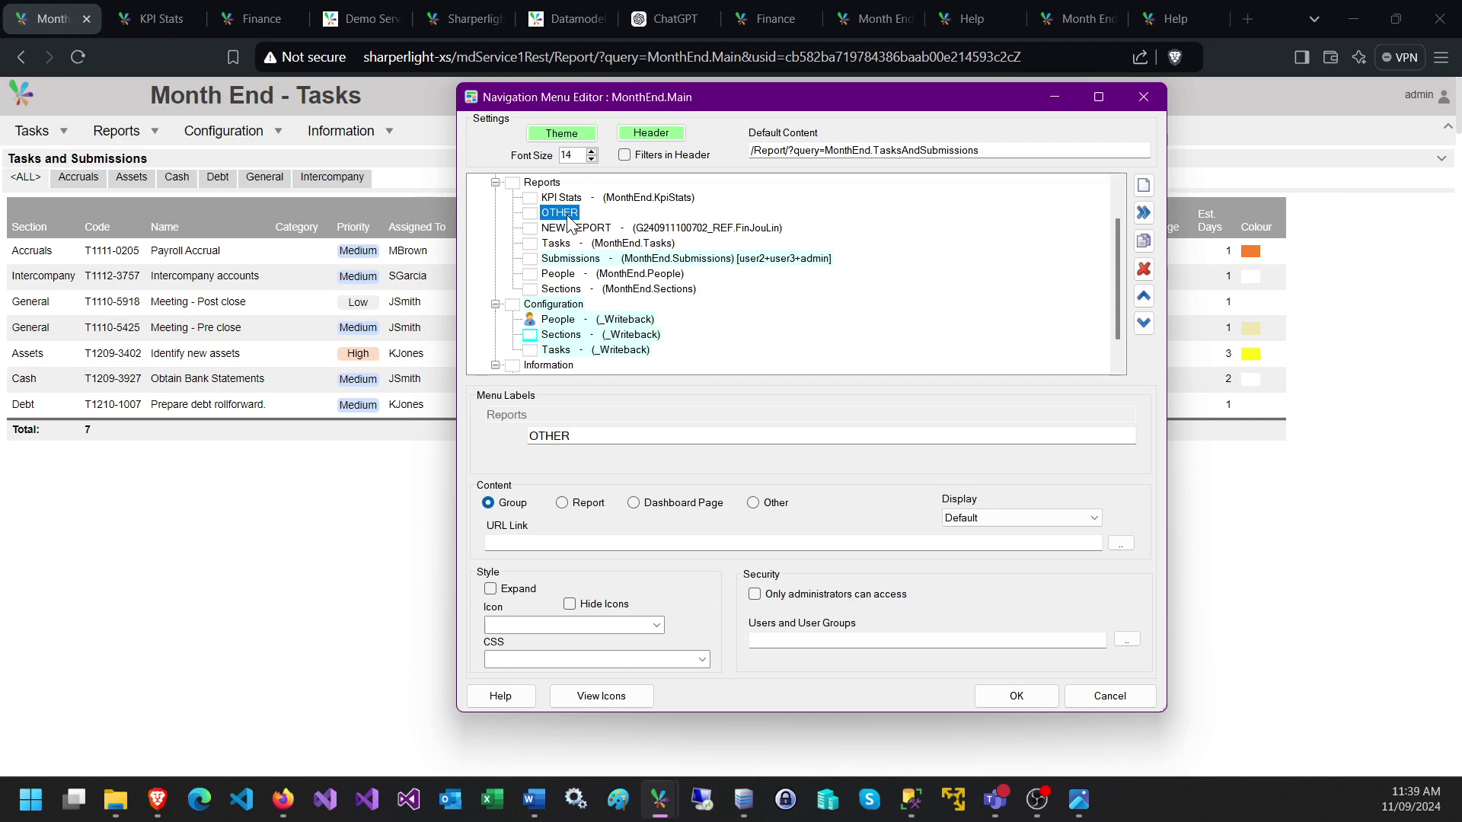
click(1143, 213)
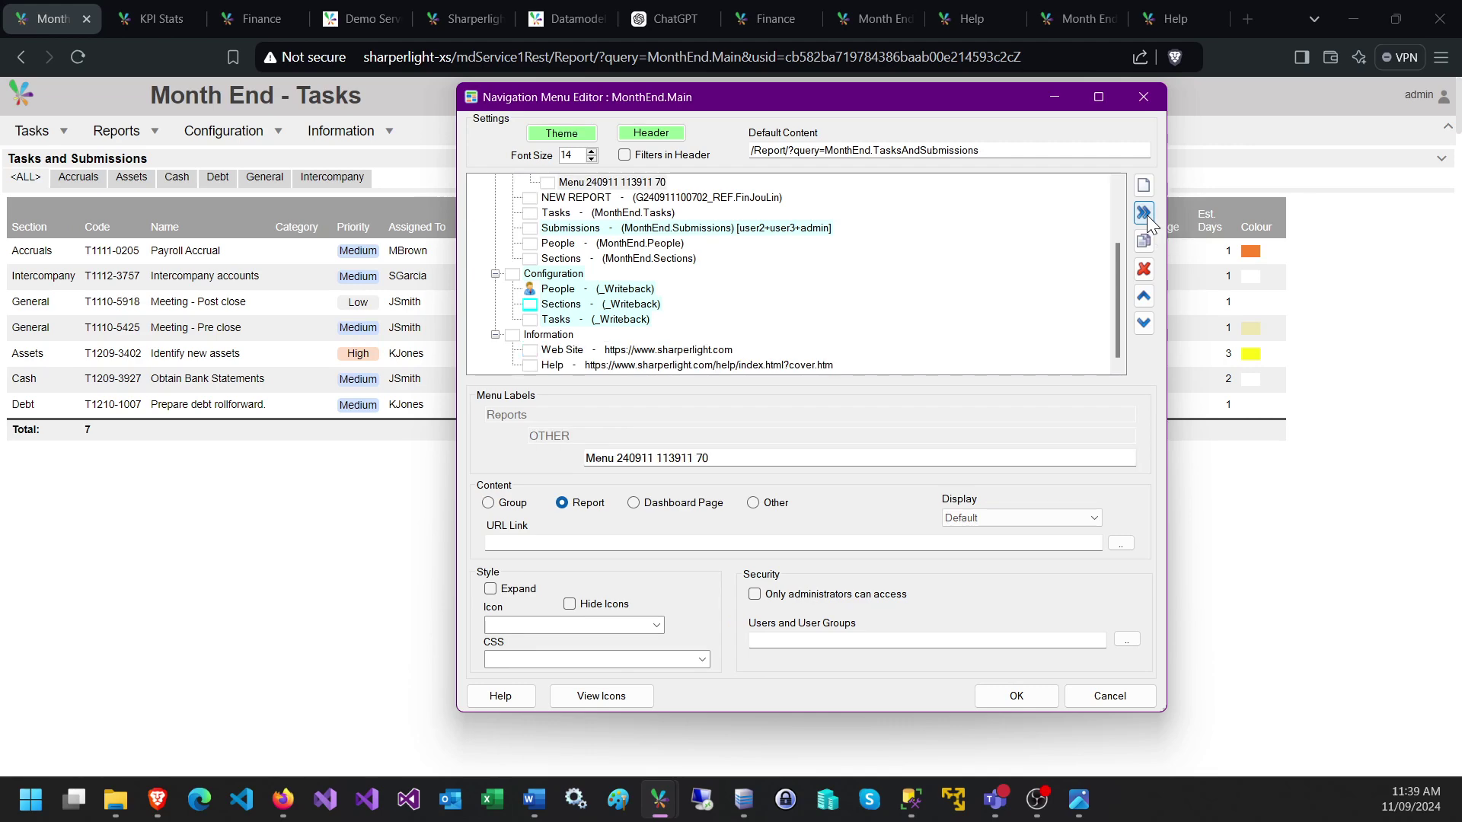
scroll(786, 290, up, 1)
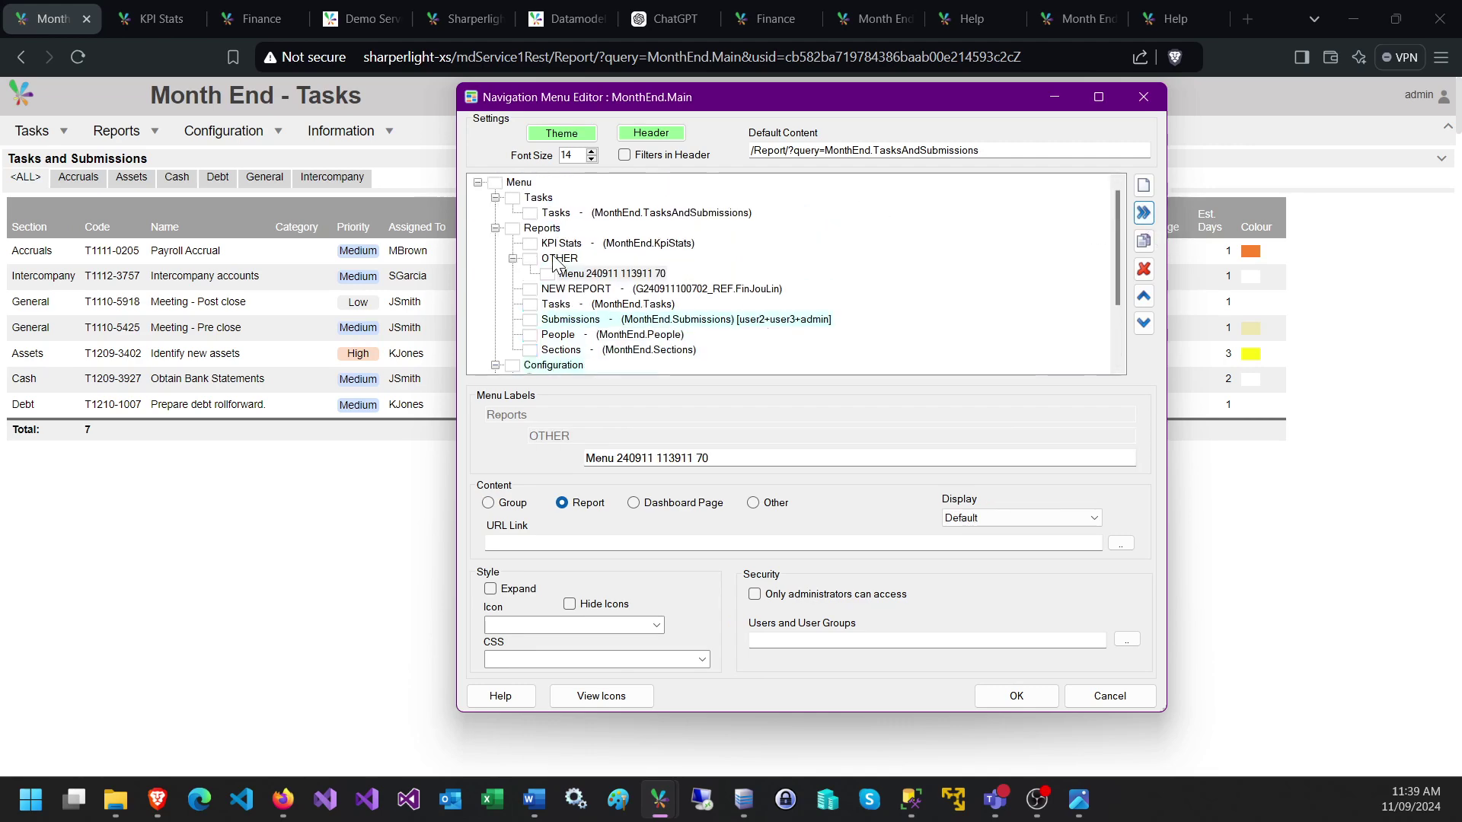
click(590, 275)
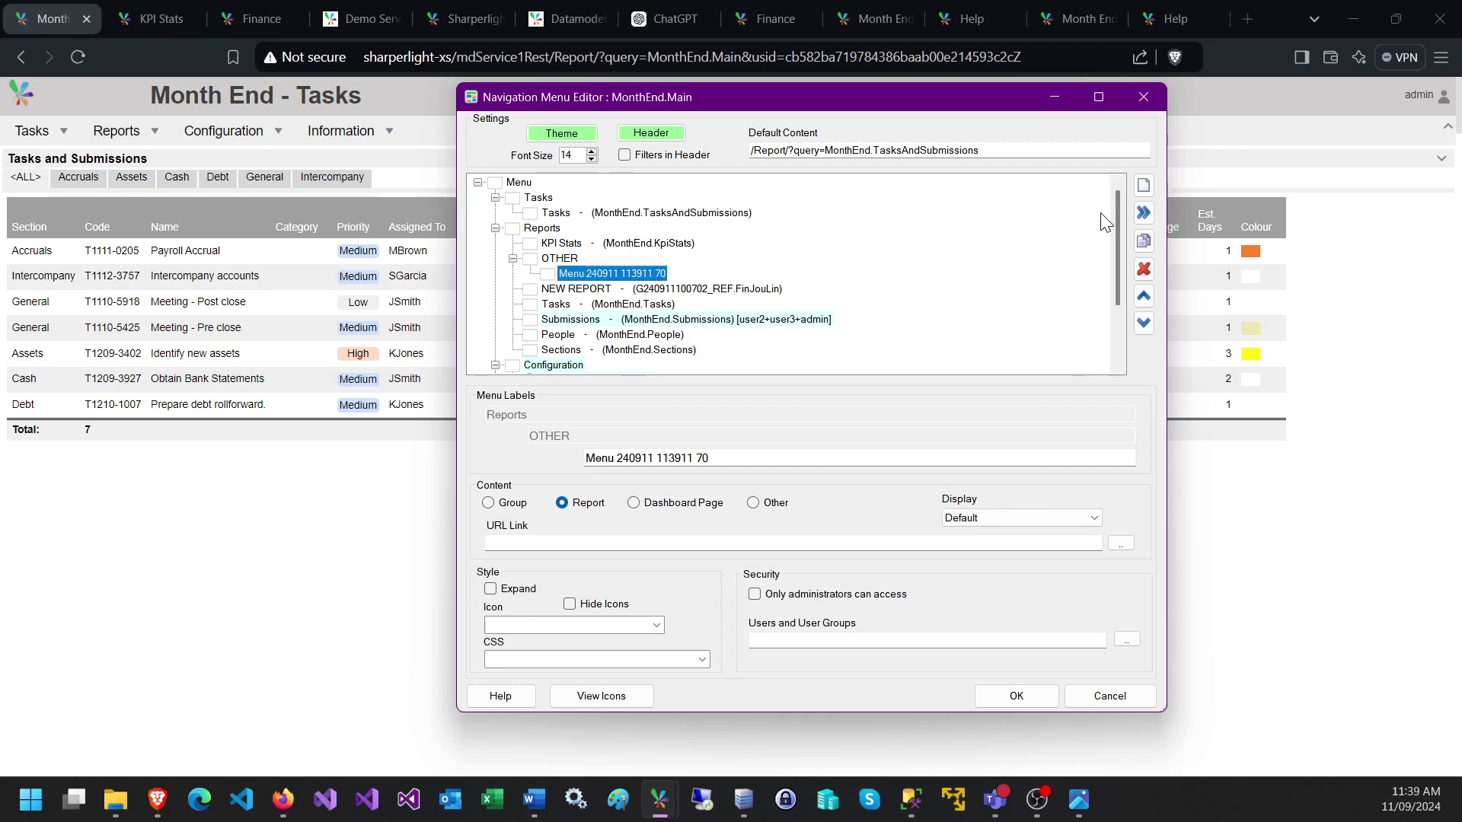
click(521, 545)
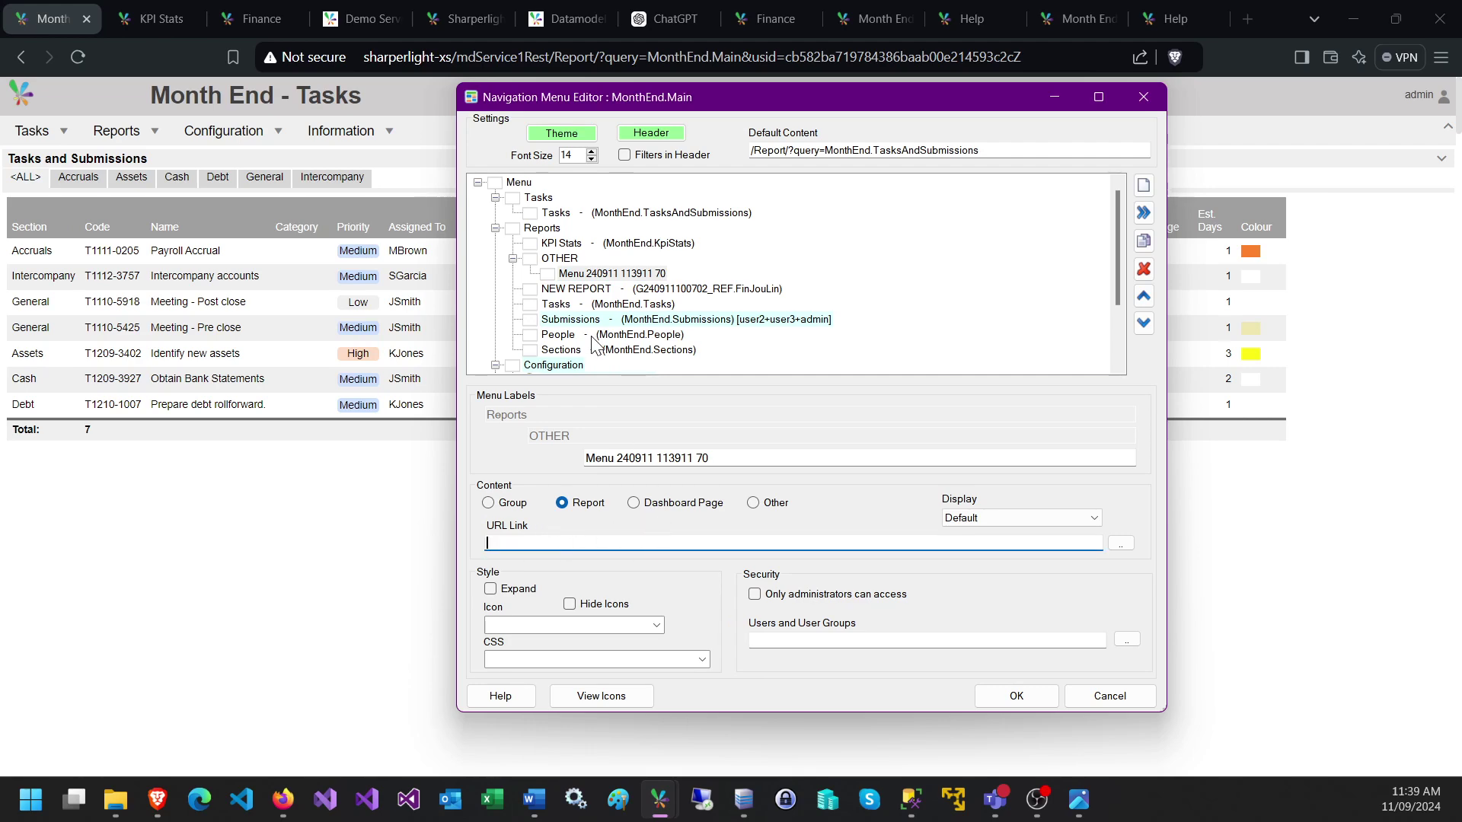
click(582, 276)
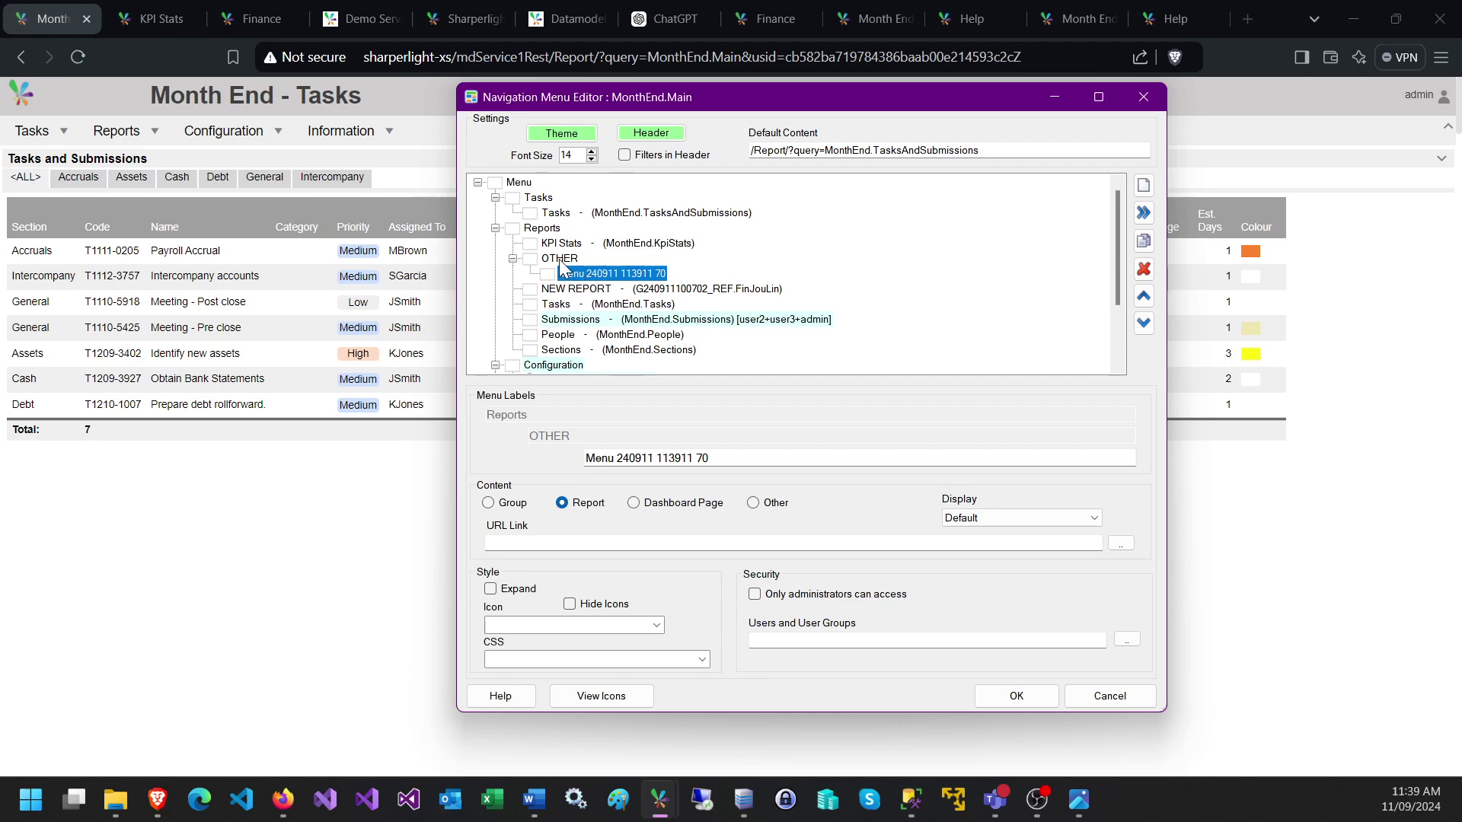
- Move NEW REPORT into the OTHER group and place Tasks directly under Reports, between Submissions and People
click(571, 304)
click(571, 293)
drag(571, 293, 565, 284)
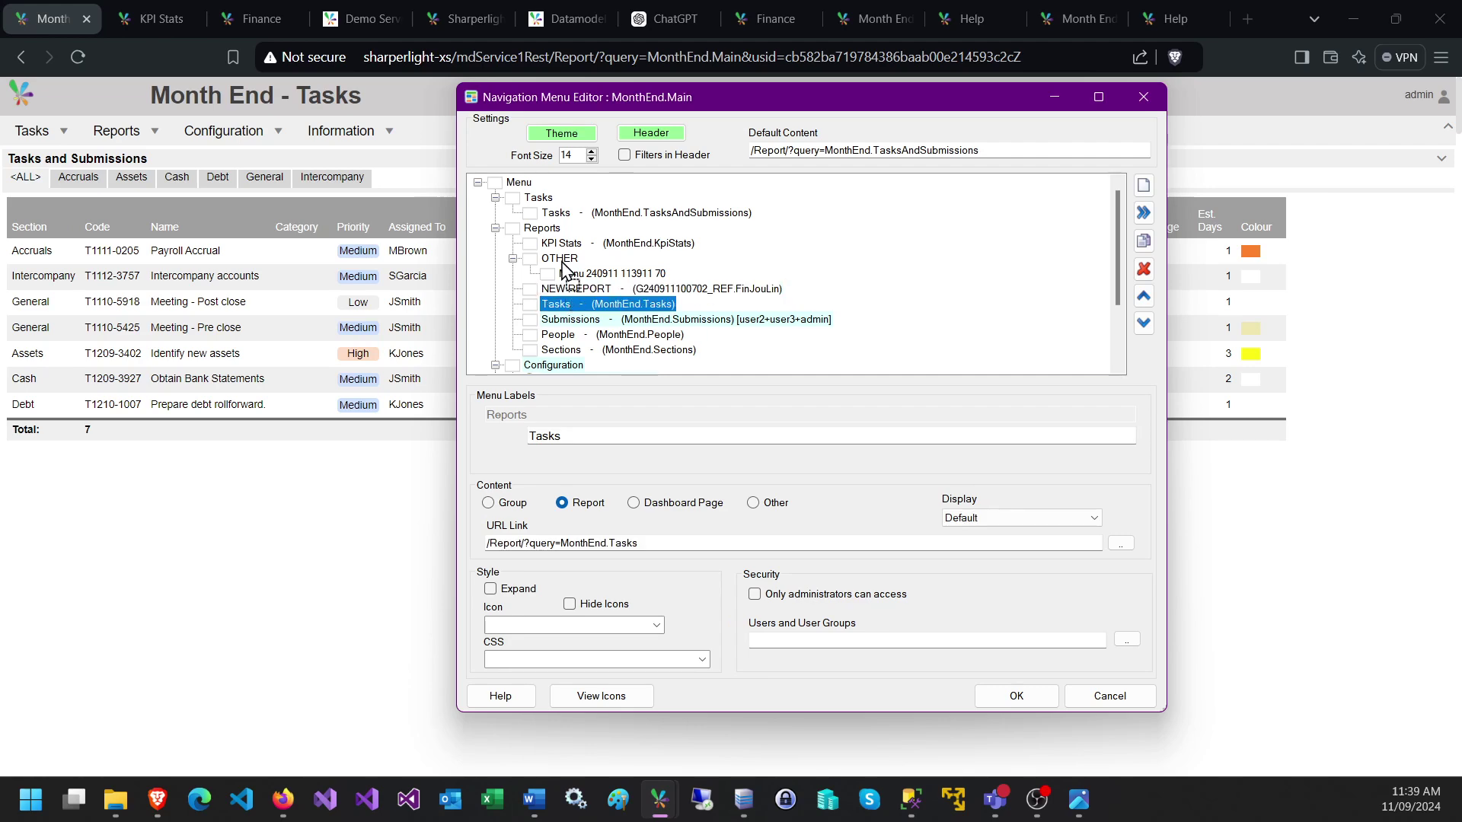
drag(564, 266, 564, 267)
scroll(591, 287, up, 1)
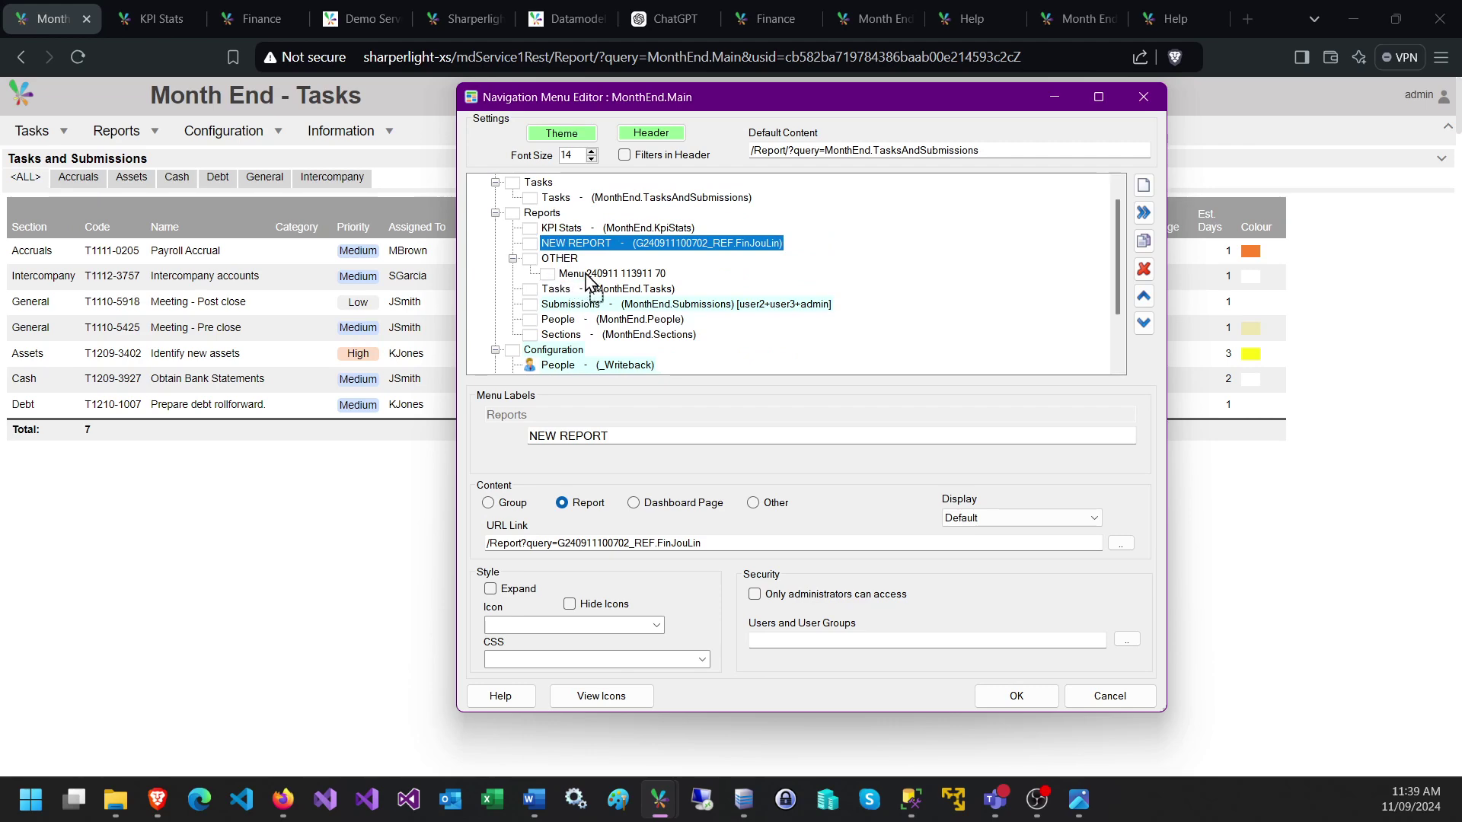
mouse_move(591, 282)
mouse_down()
mouse_move(567, 304)
mouse_move(595, 262)
mouse_up()
scroll(578, 283, up, 1)
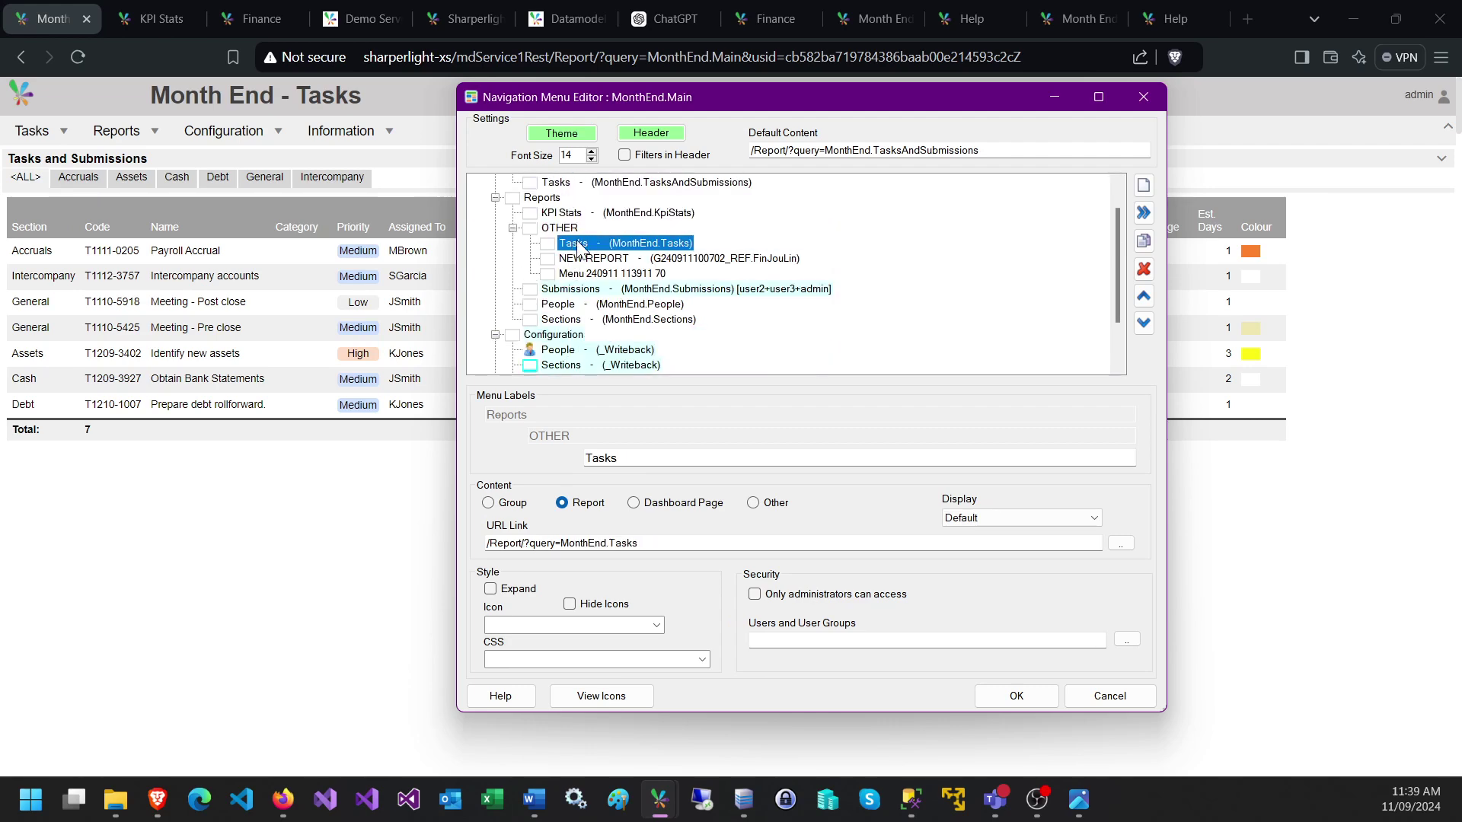
drag(581, 245, 578, 308)
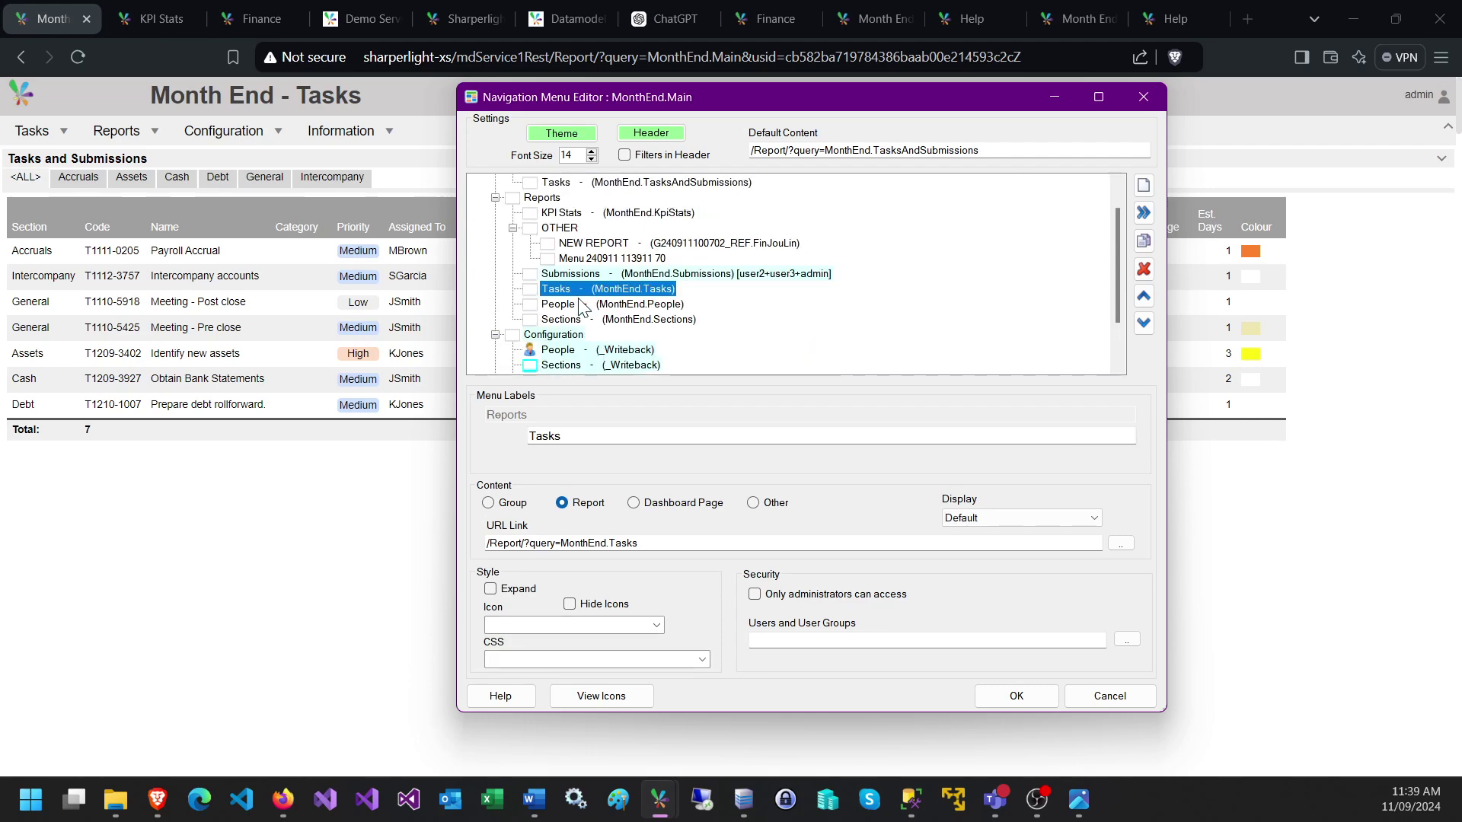
click(582, 259)
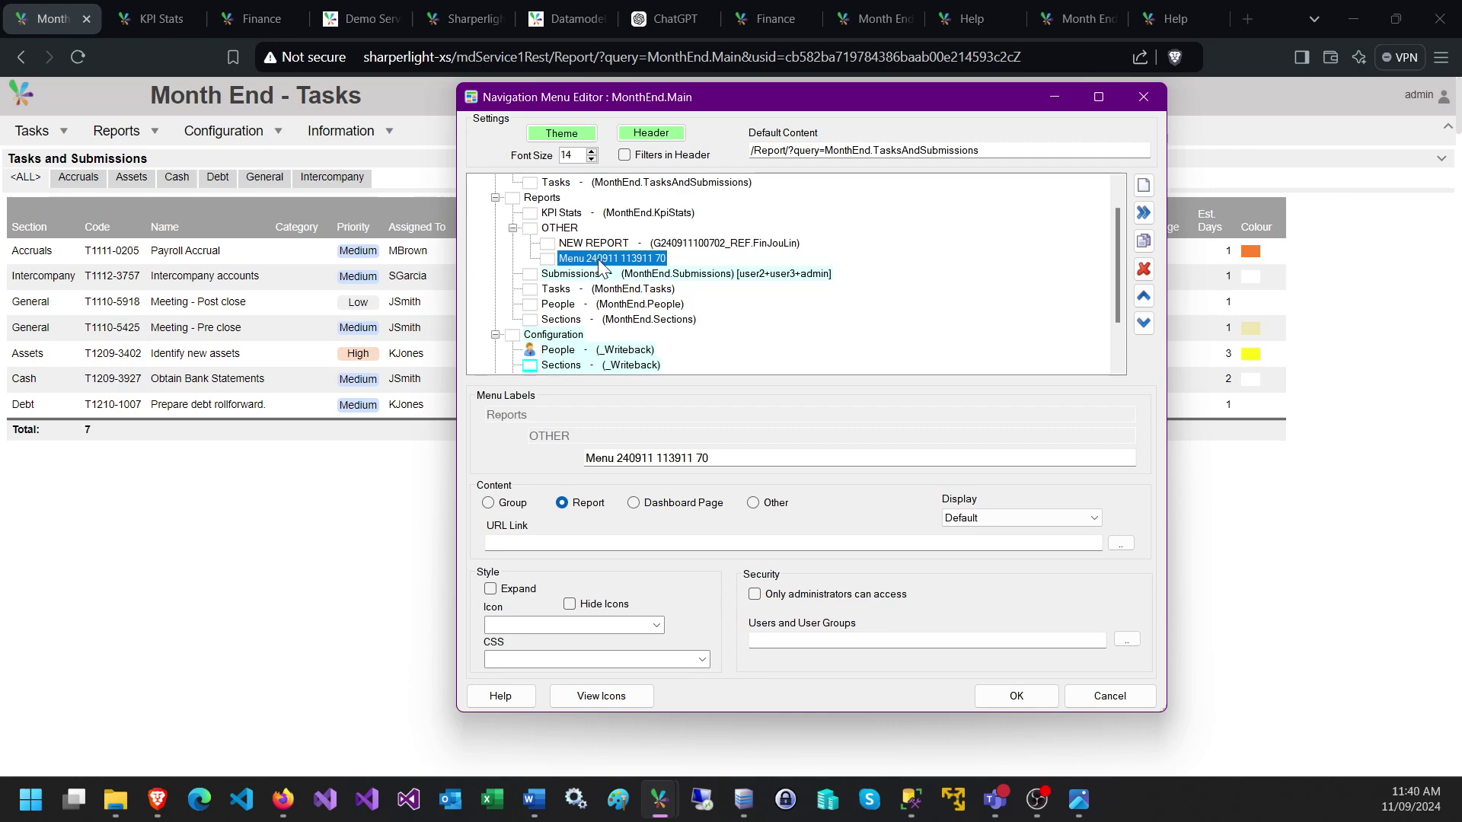
- Save and apply the rearranged menu, and check the OTHER submenu under Reports on the reloaded browser page
click(1017, 696)
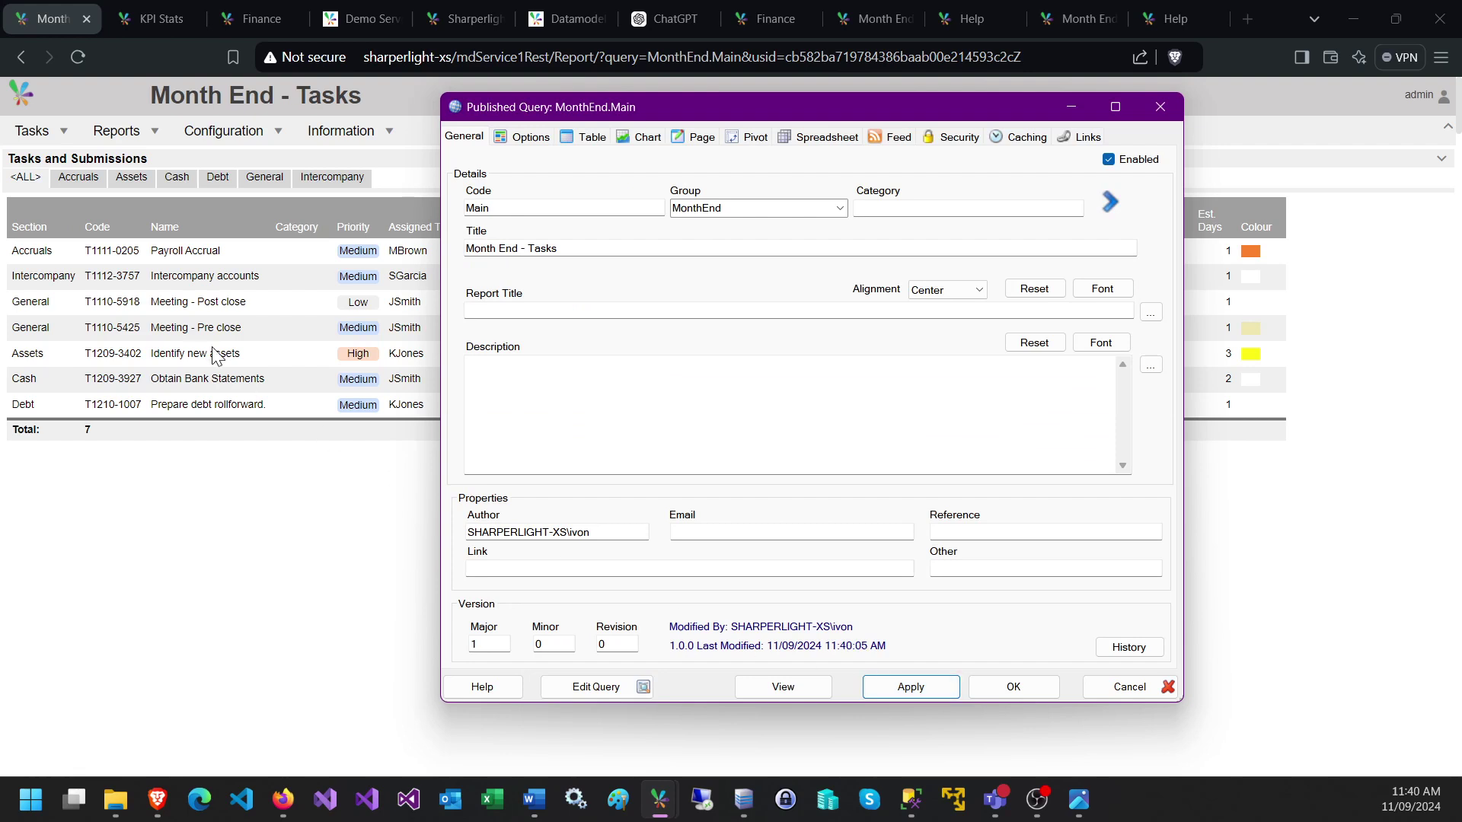
click(76, 55)
click(115, 131)
mouse_move(169, 187)
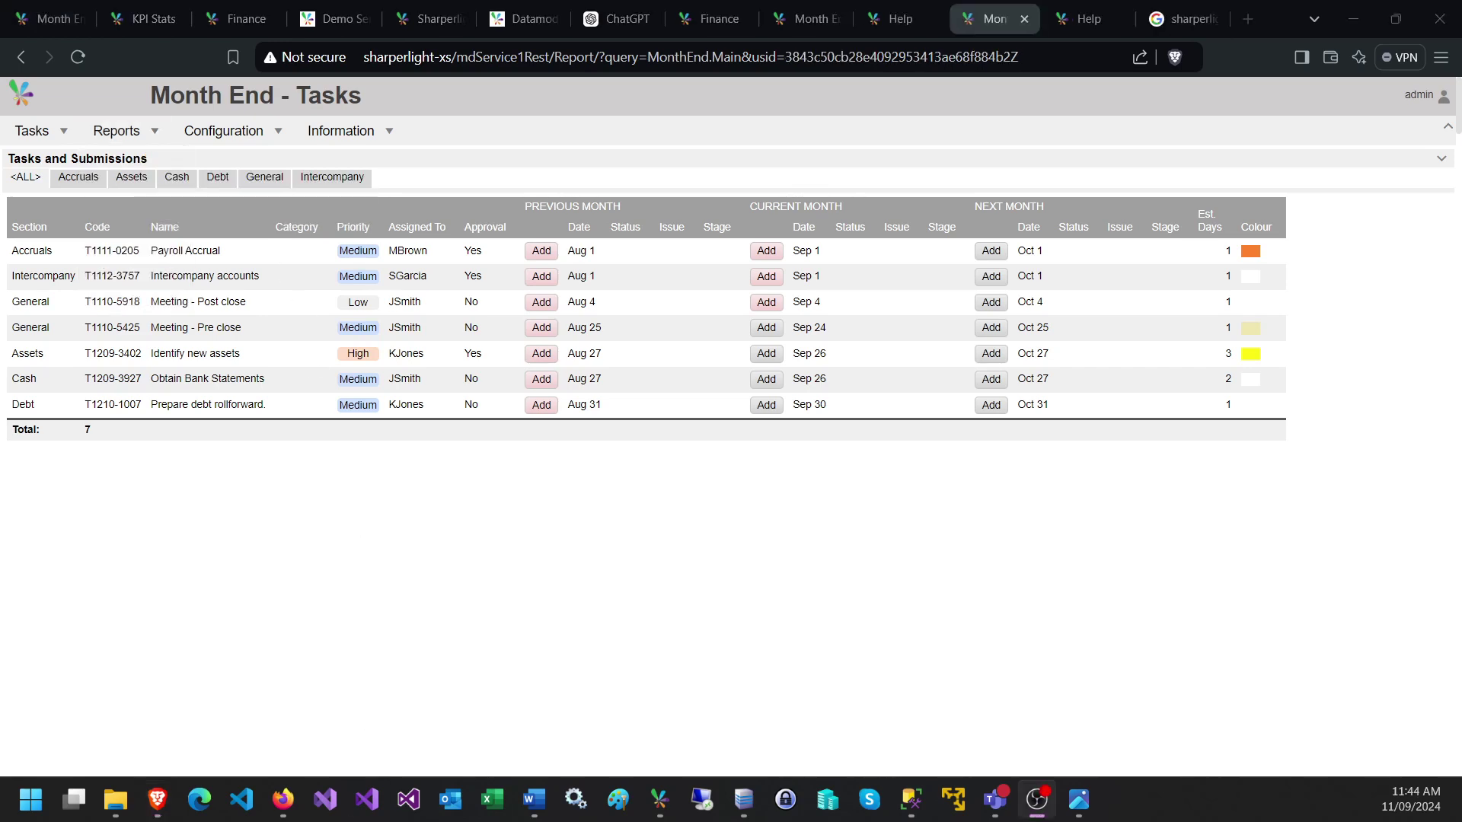
click(587, 515)
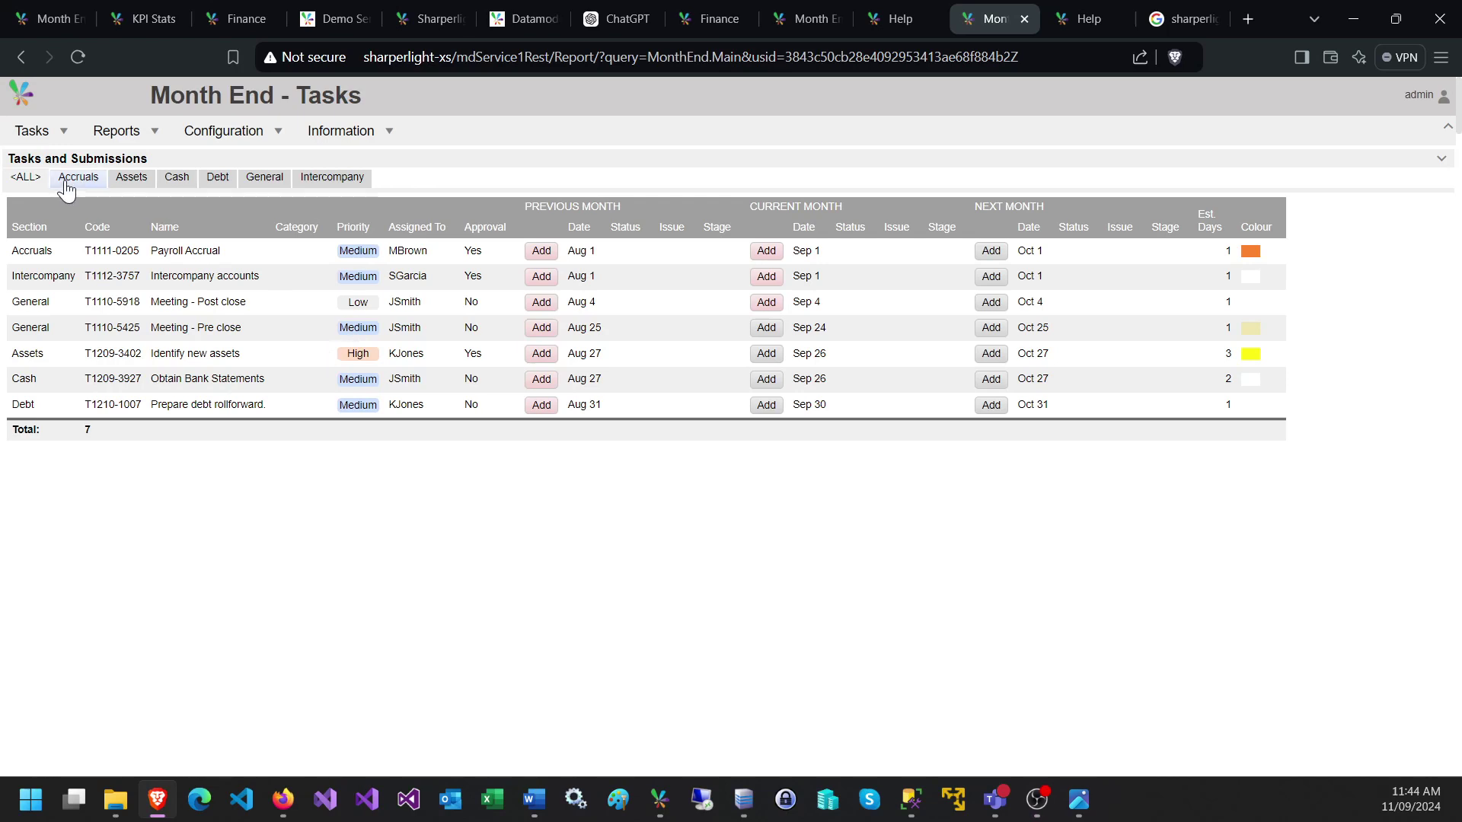
click(131, 137)
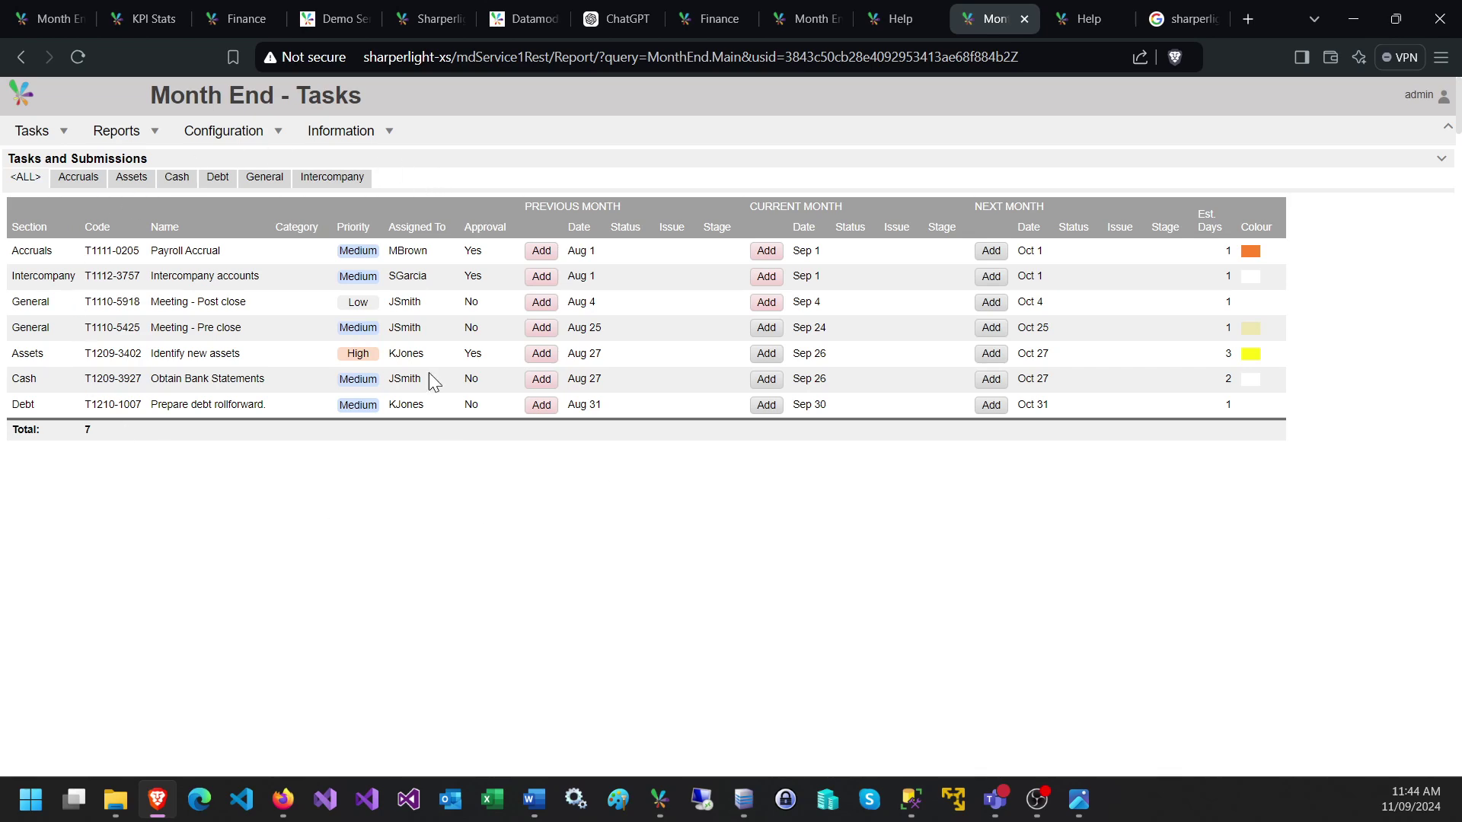
- Clear the Default Content URL of MonthEnd.Main in the Navigation Menu Editor, apply the change, and reload the Month End - Tasks page
mouse_move(660, 800)
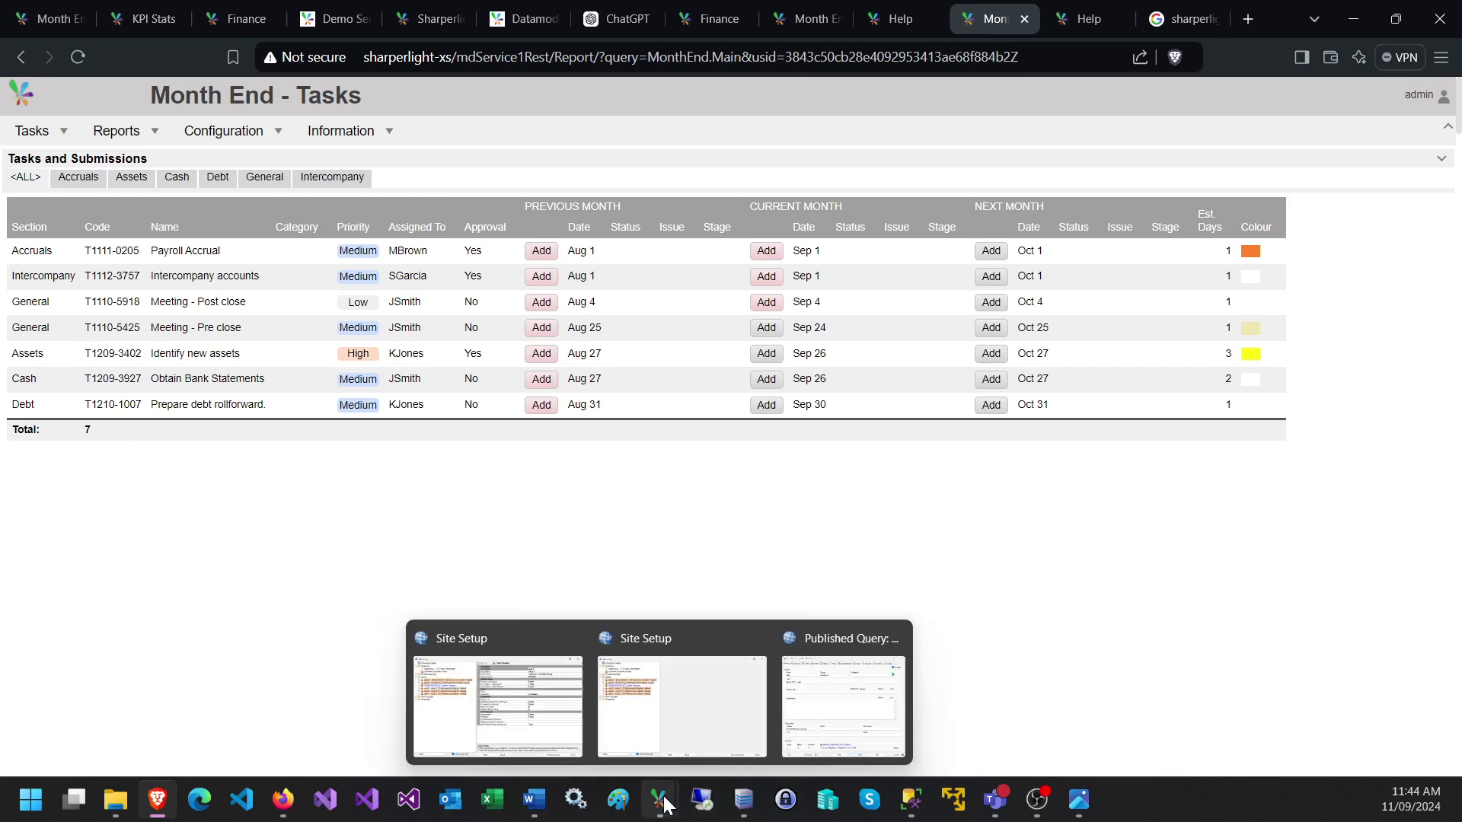
click(839, 705)
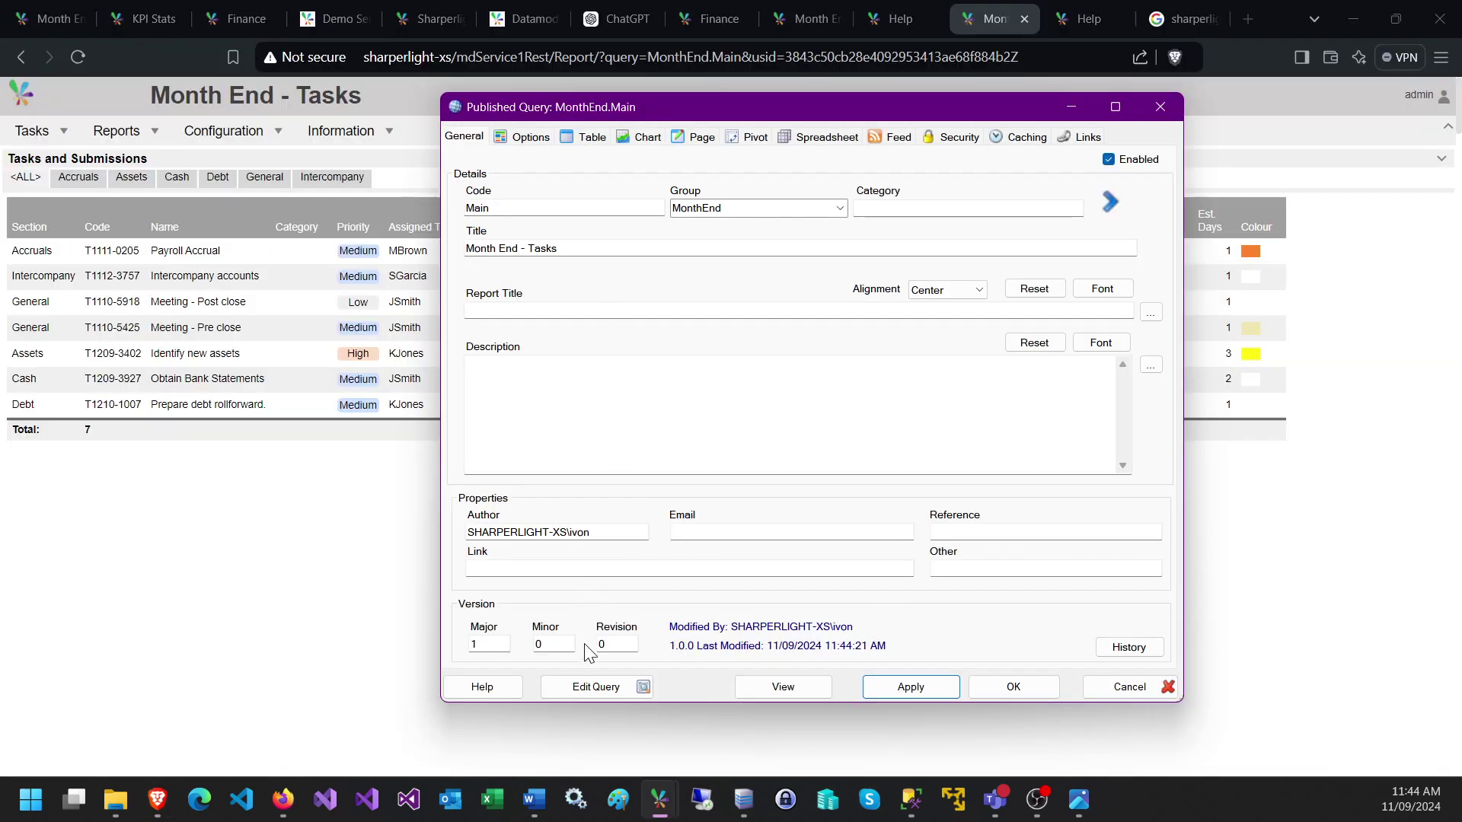
click(596, 687)
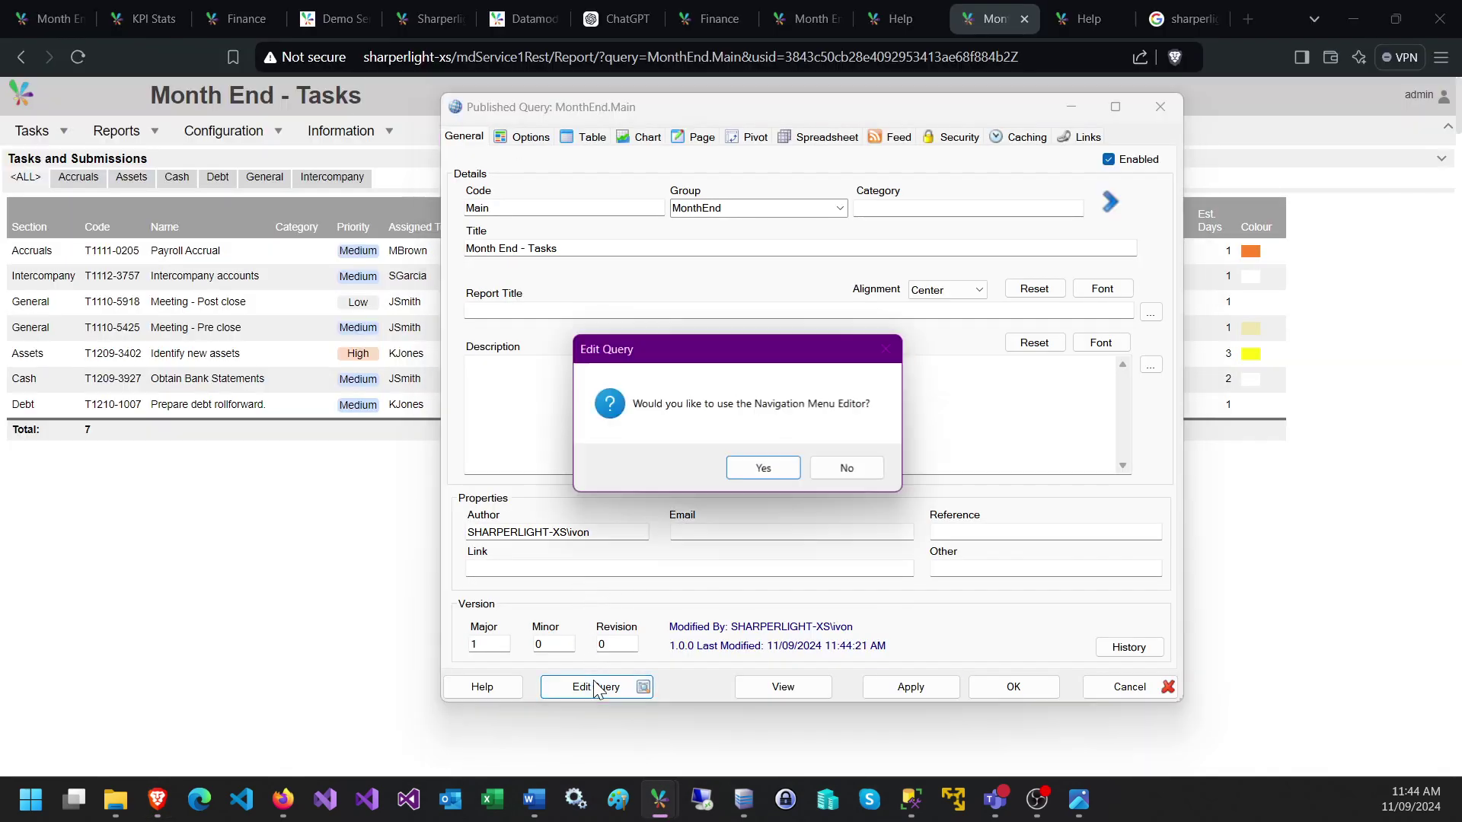
click(760, 468)
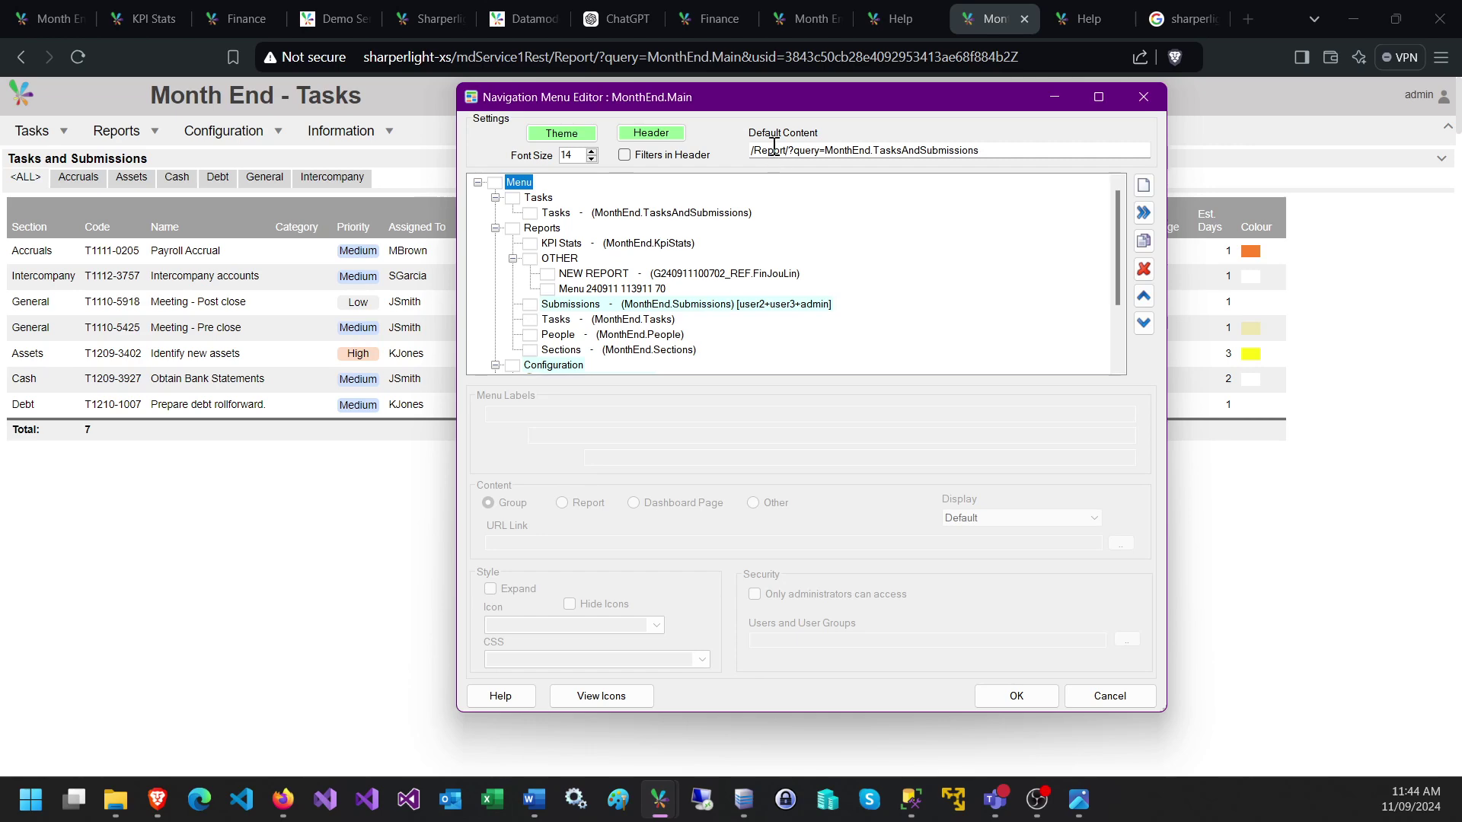
mouse_move(770, 139)
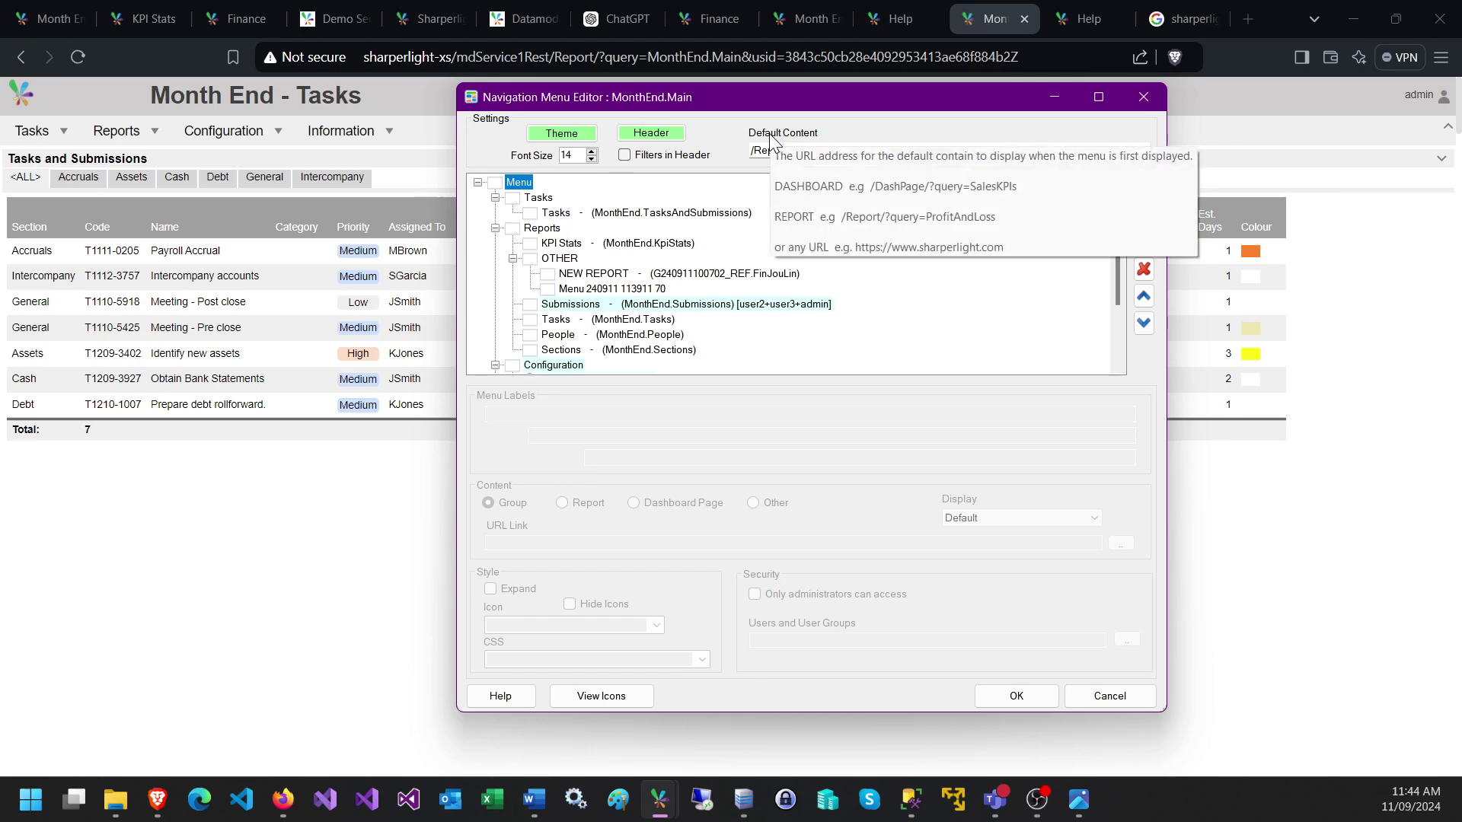
drag(976, 152, 723, 144)
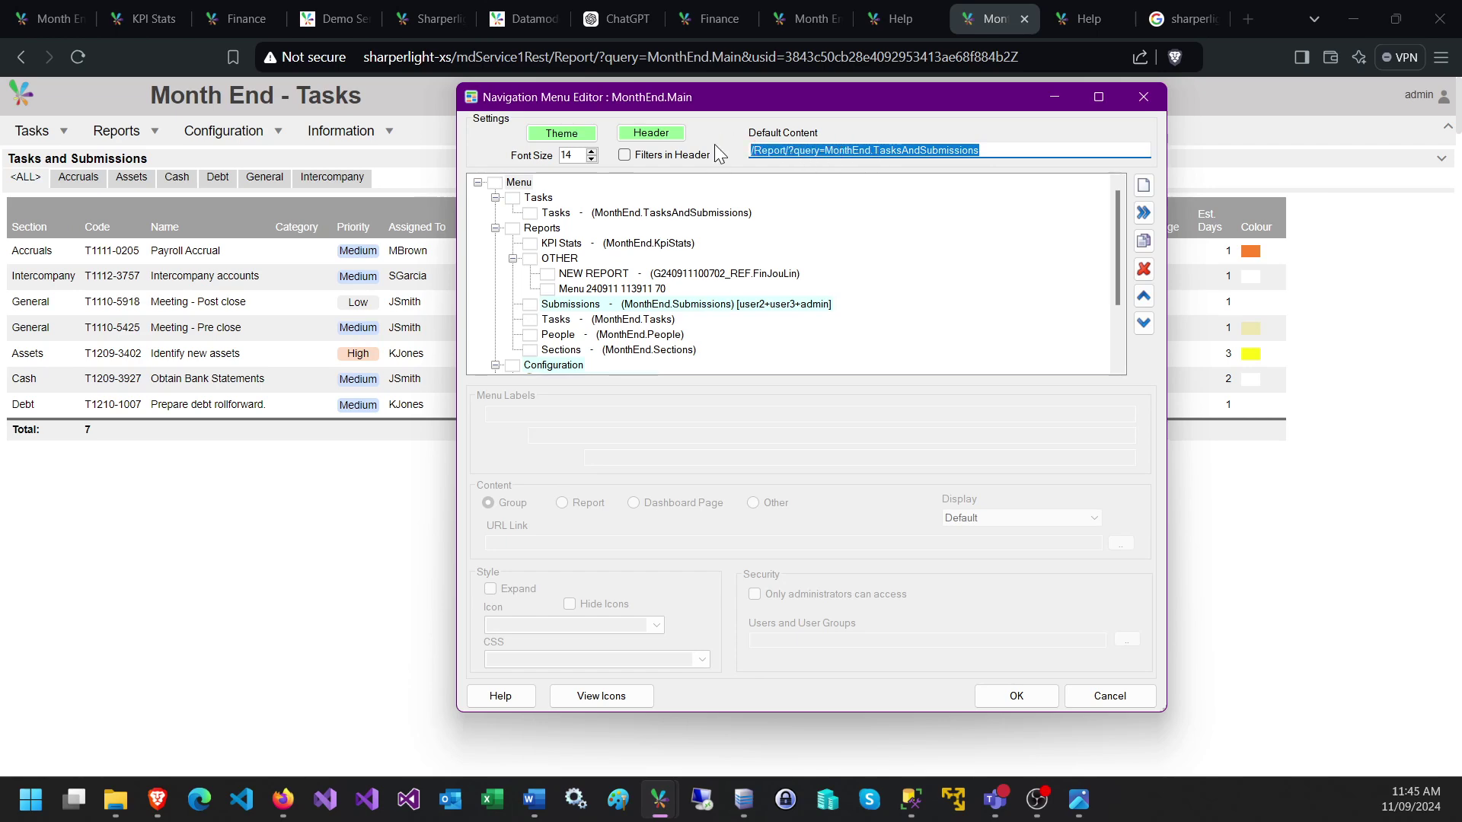
key(Delete)
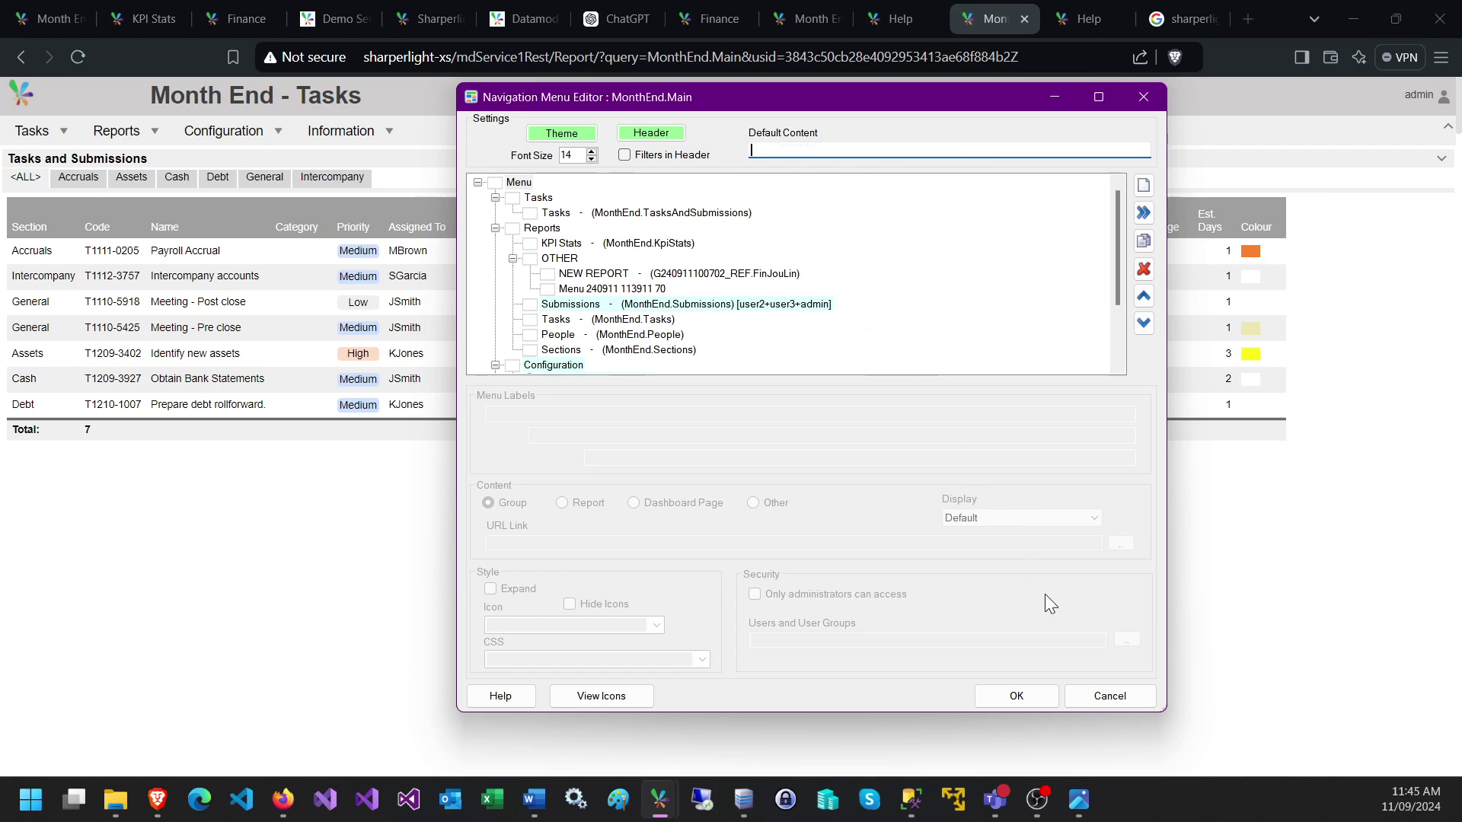
click(1016, 695)
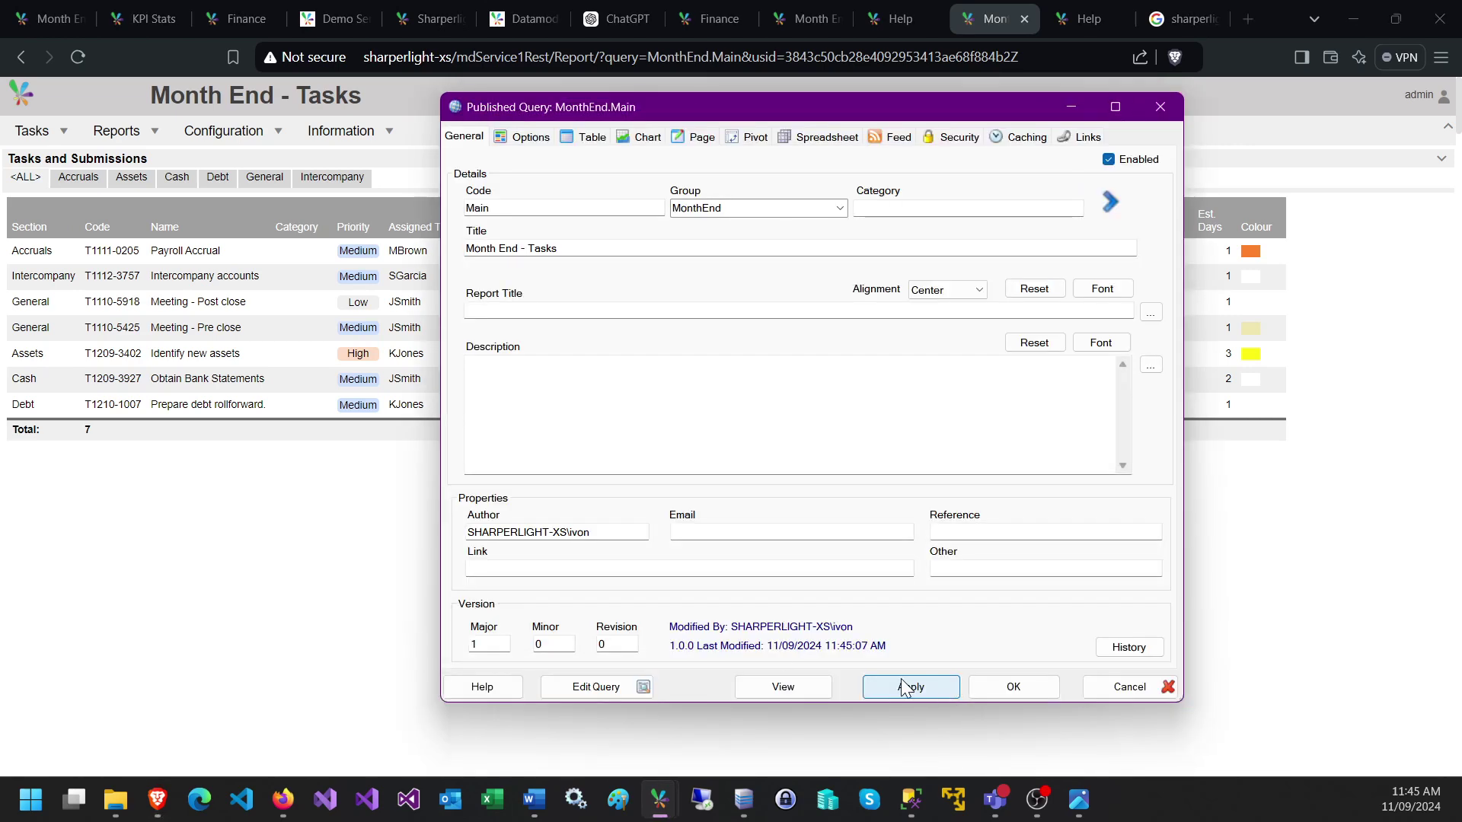
click(77, 56)
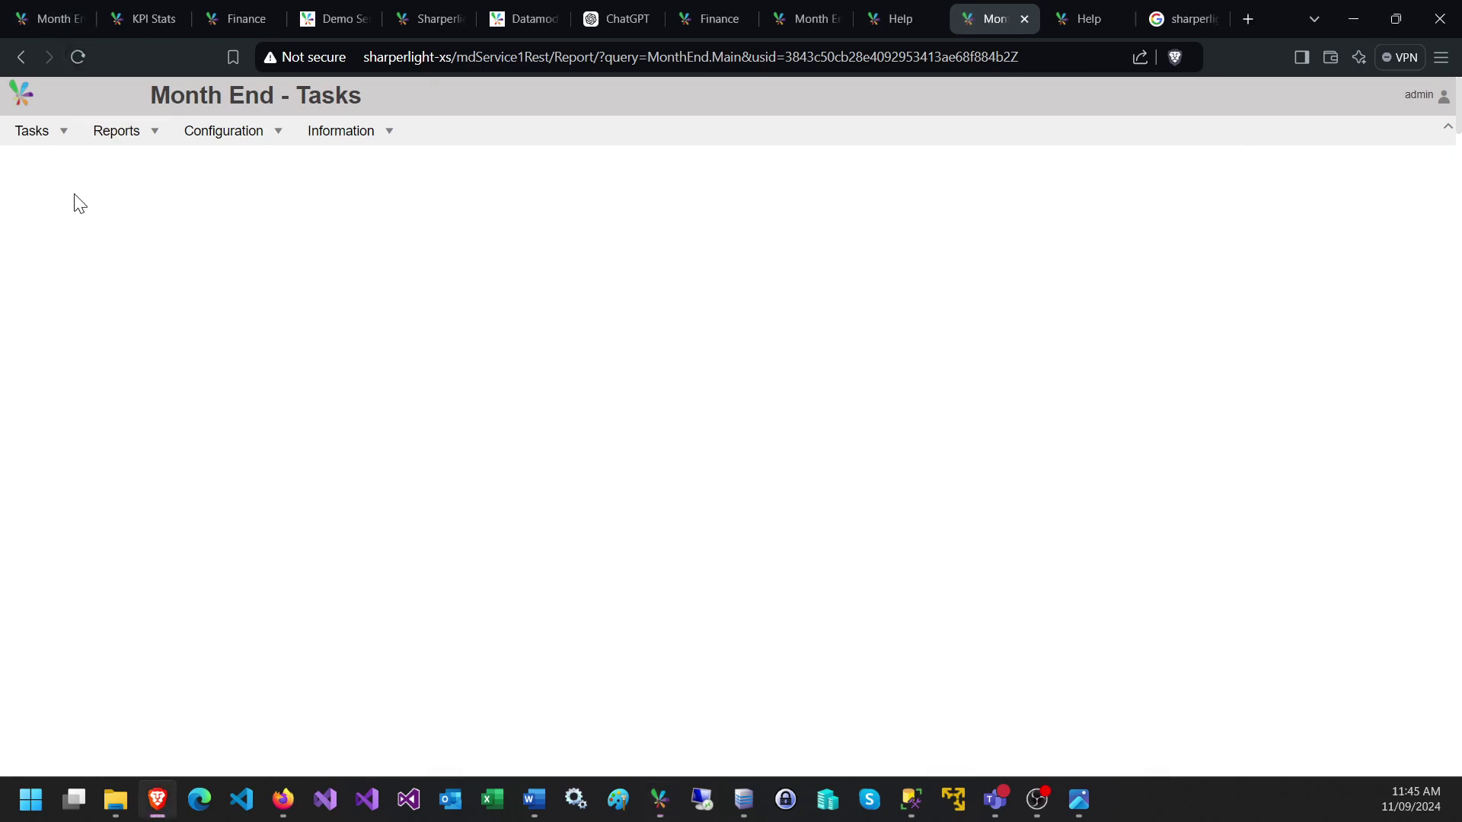
mouse_move(660, 799)
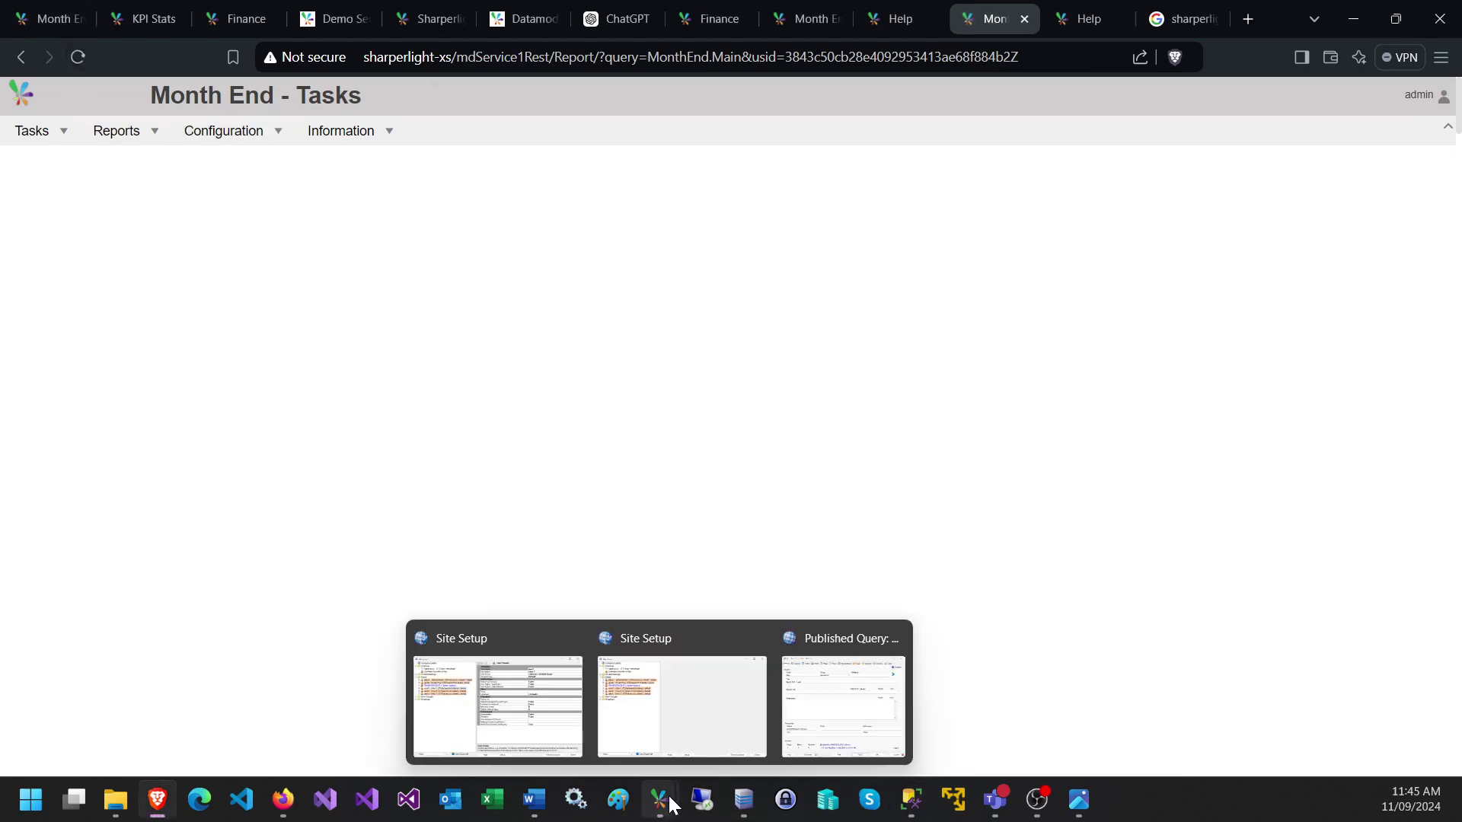
- Save and close MonthEnd.Main, and copy the Report link of the published query MonthEnd.KpiStats
click(846, 712)
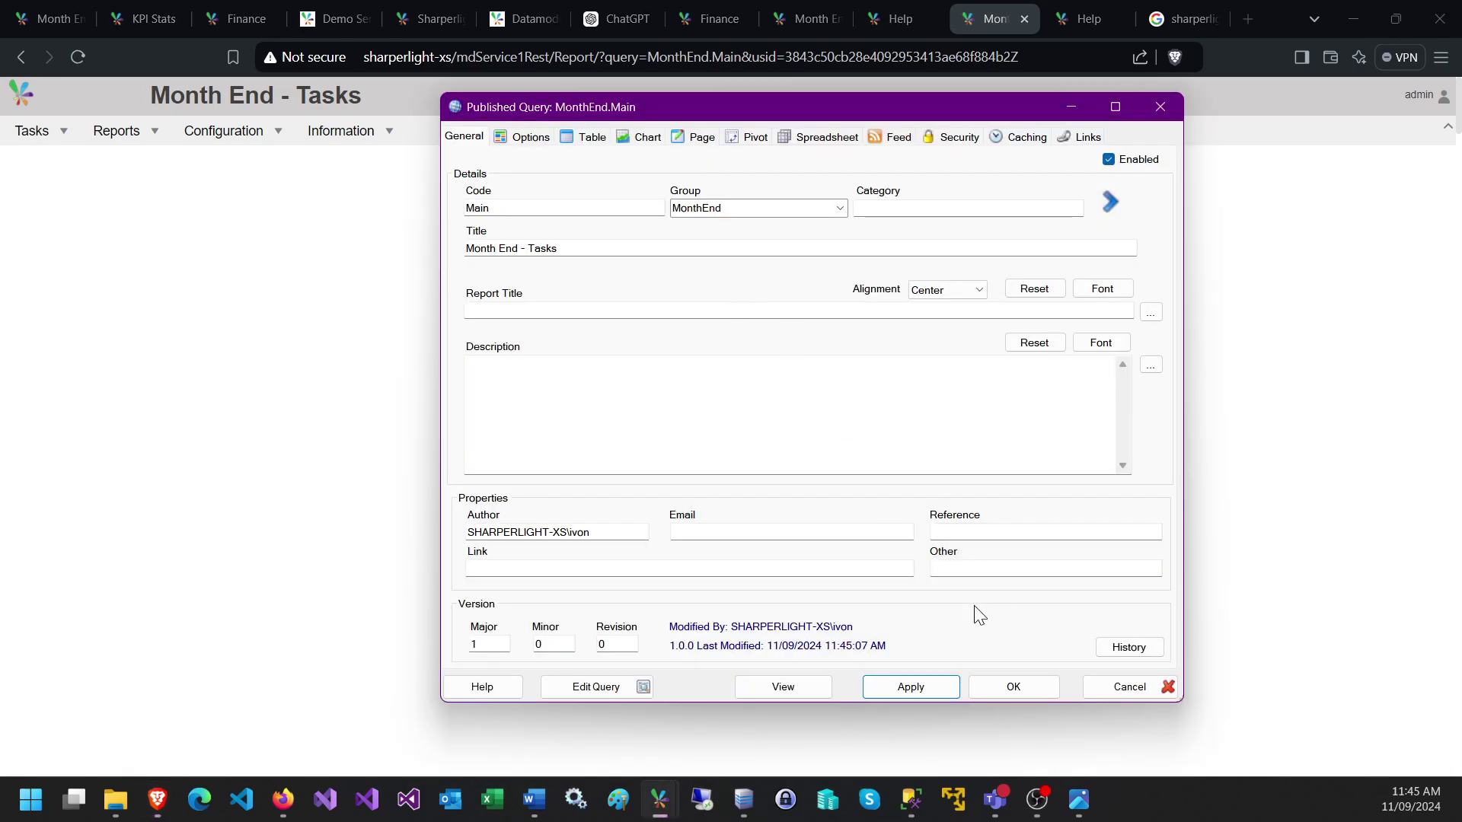
click(1005, 688)
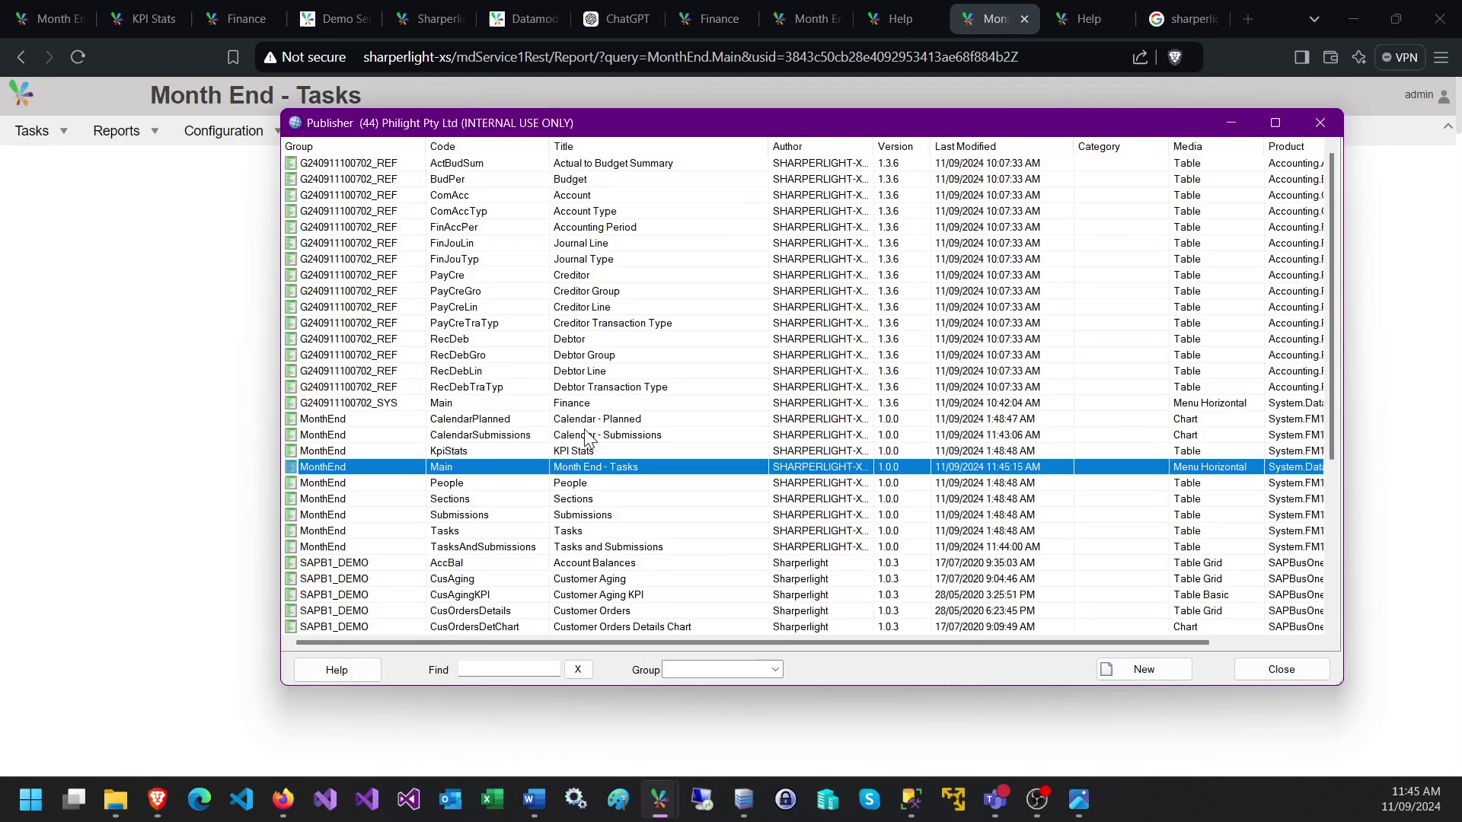
click(548, 402)
click(534, 453)
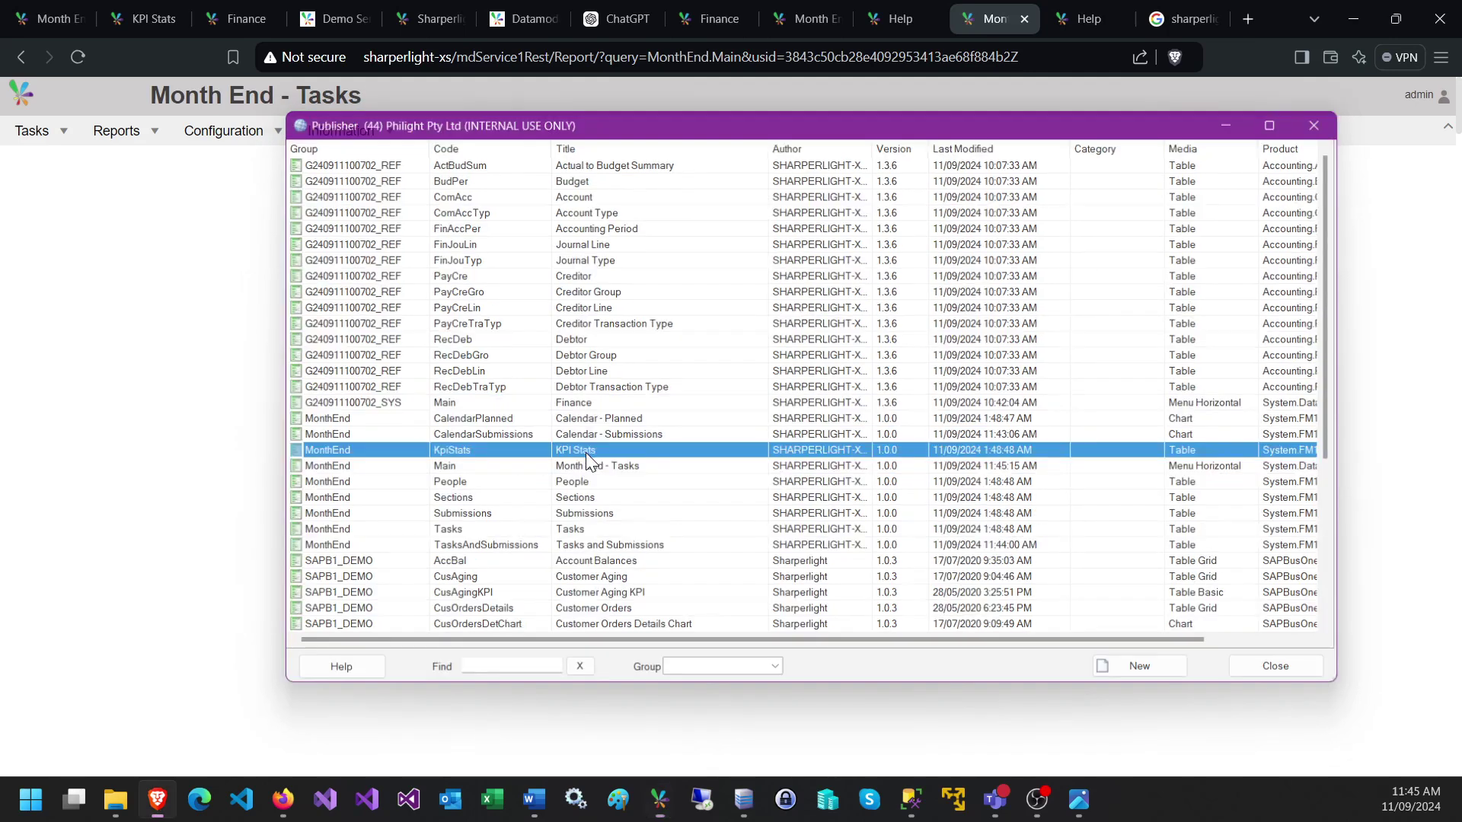
double_click(586, 452)
click(1085, 140)
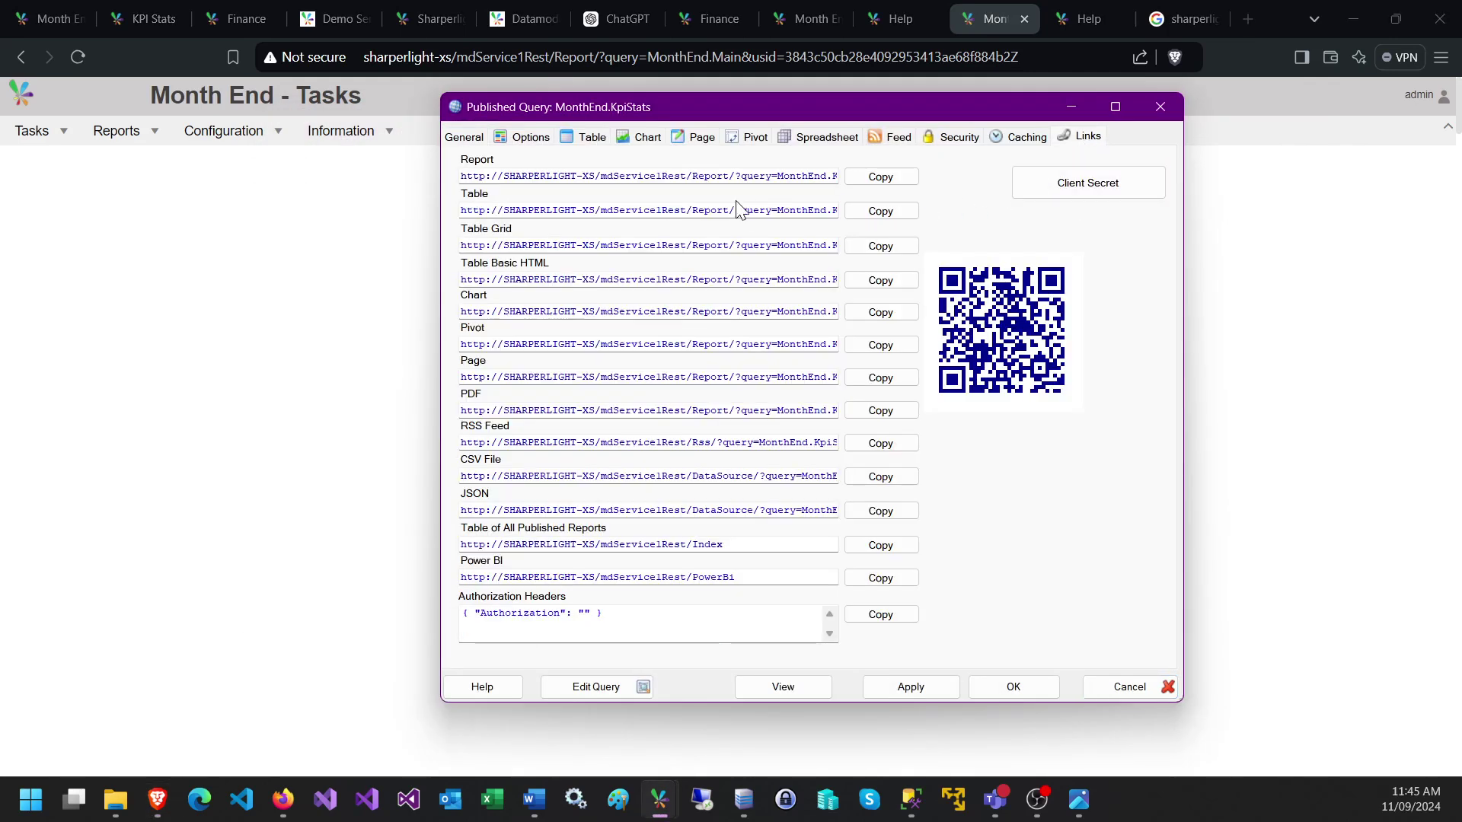
click(877, 180)
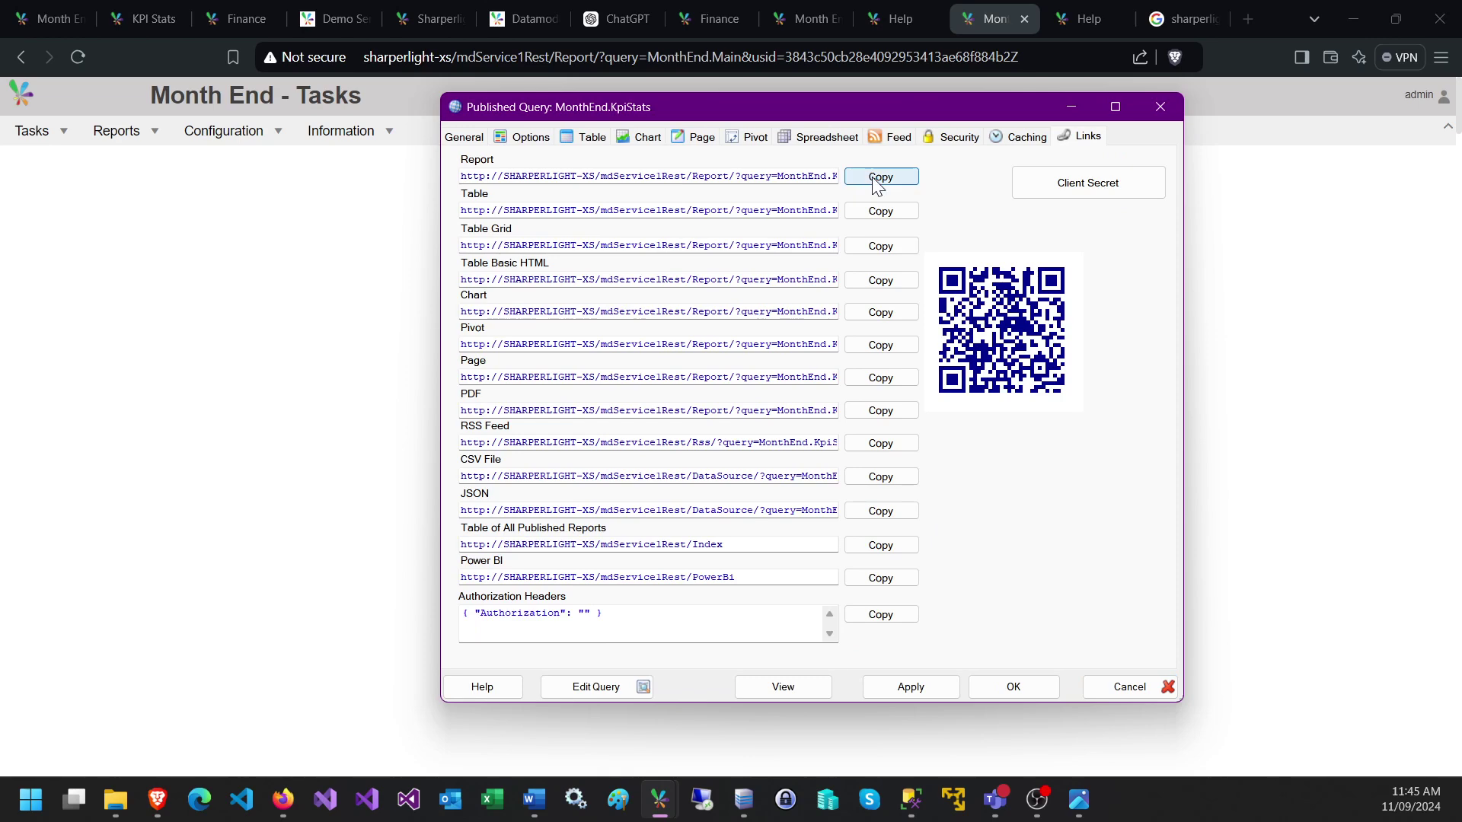
click(1117, 689)
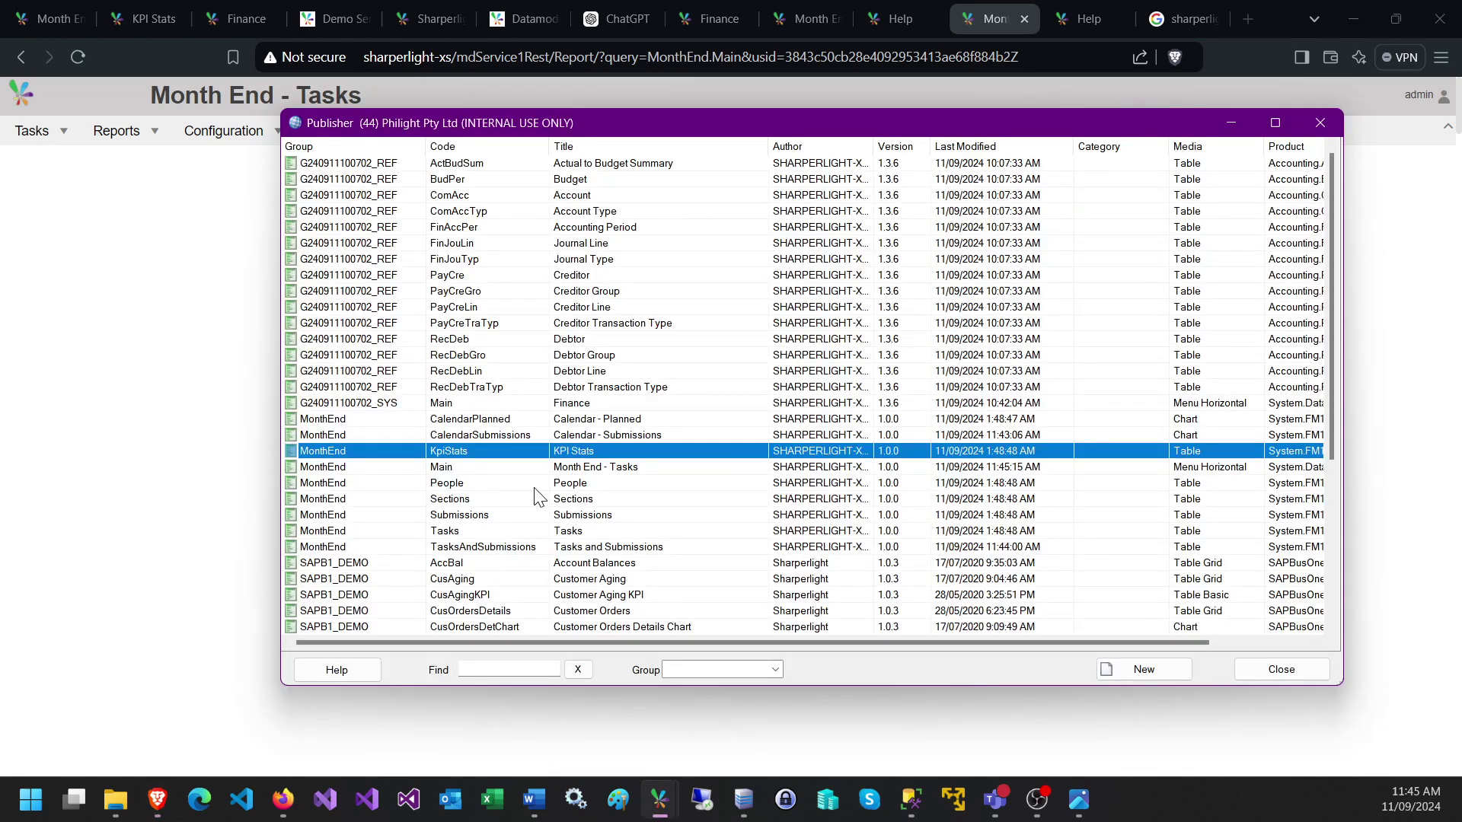
- Paste the copied KPI Stats link into the Default Content of MonthEnd.Main in the Navigation Menu Editor
double_click(550, 467)
click(618, 682)
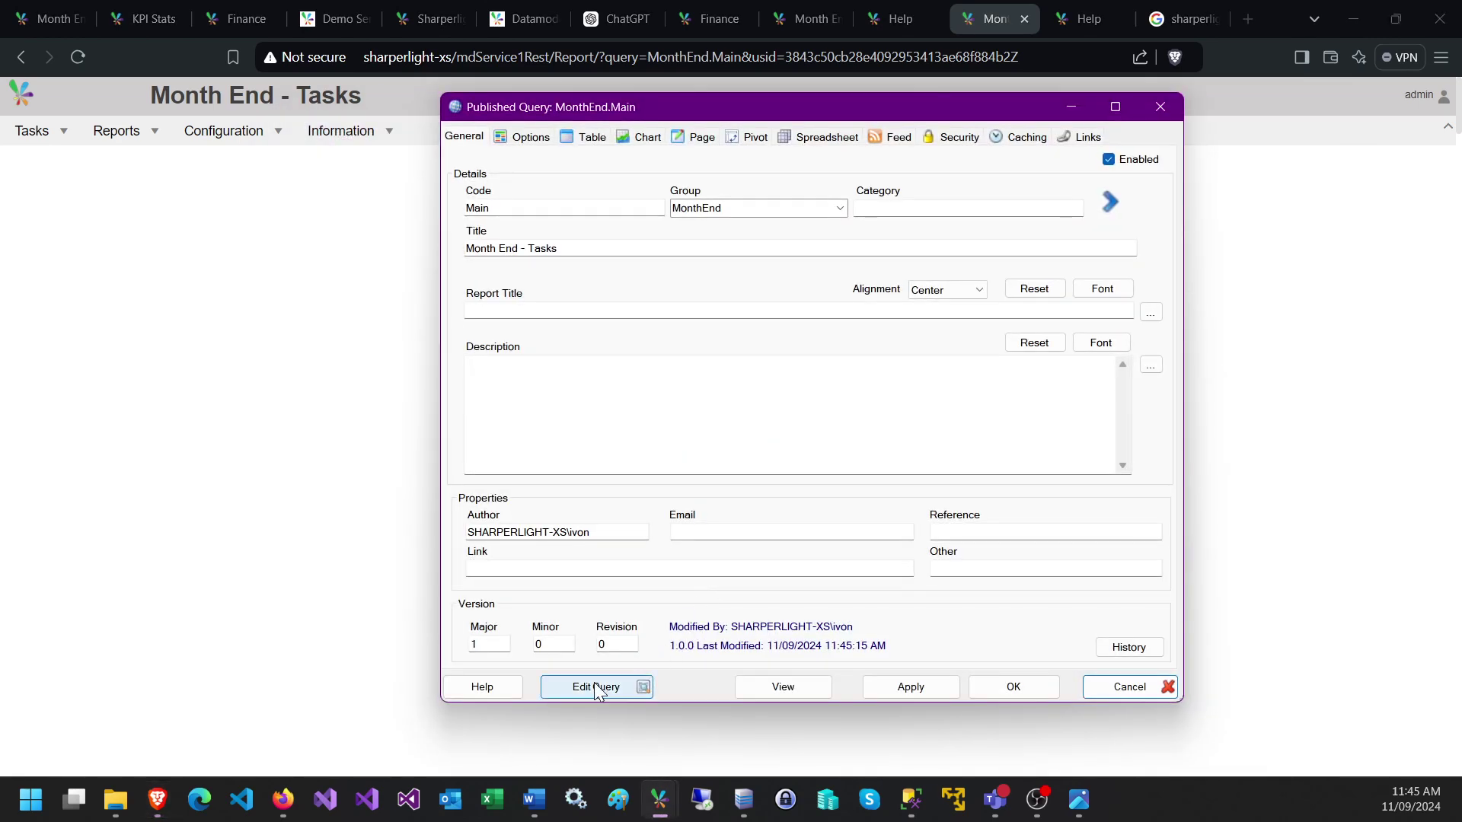
click(756, 470)
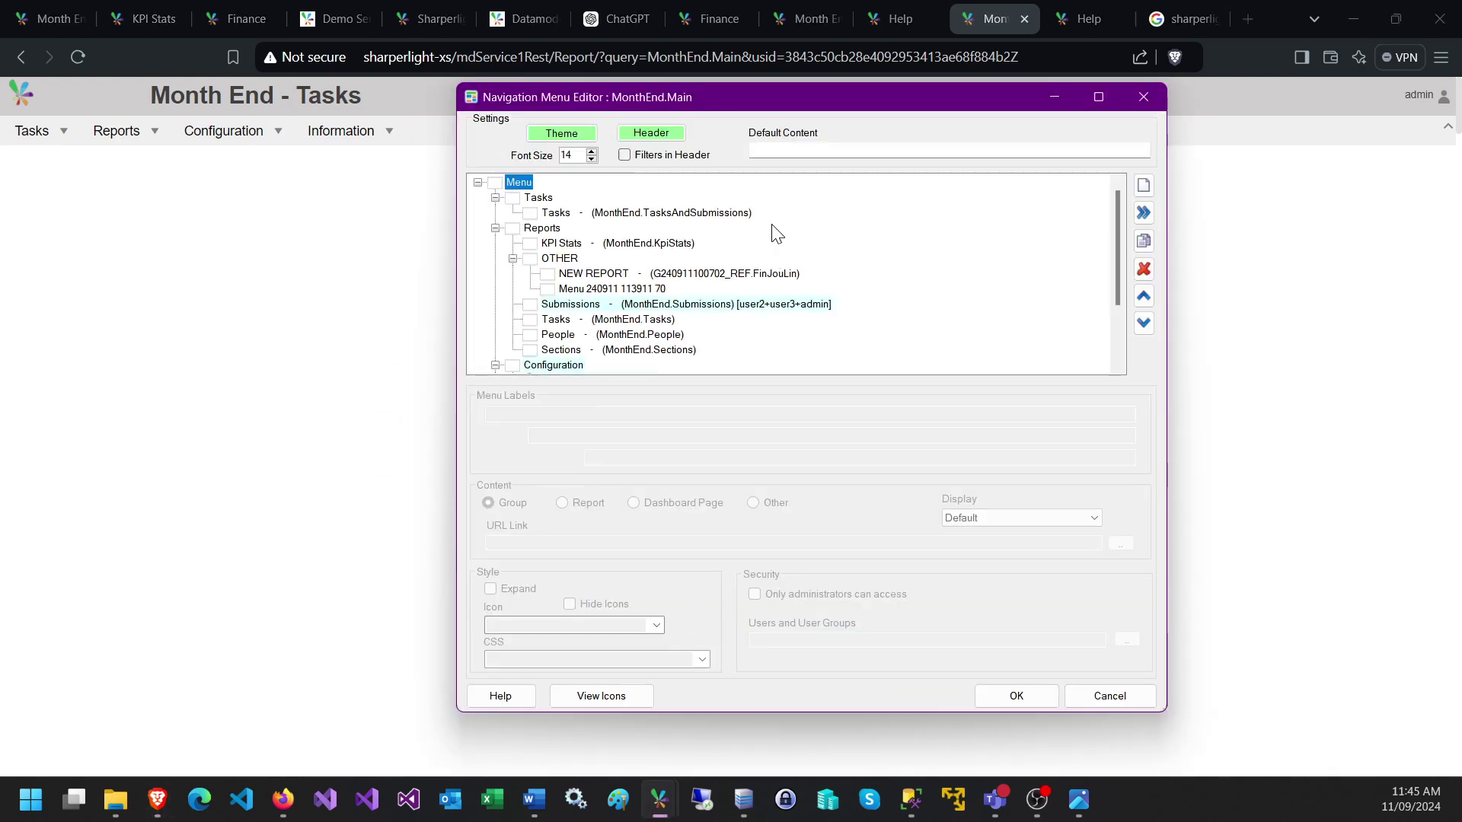
click(809, 153)
key(ctrl+v)
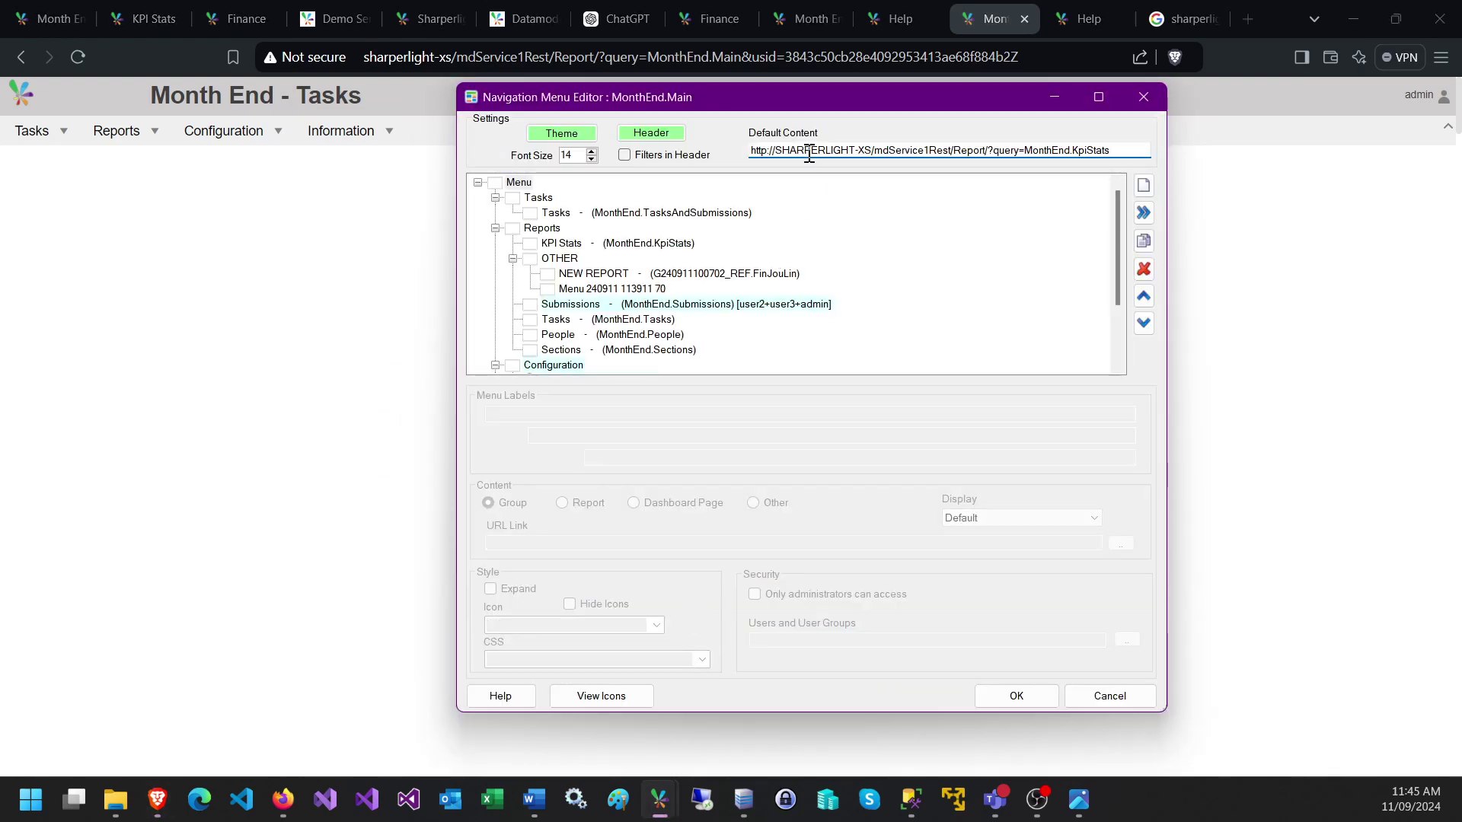
- Remove the server address and mdService1Rest from the Default Content link, leaving /Report/?query=MonthEnd.KpiStats
key(shift+Right)
key(shift+Right)
key(shift+Right)
key(shift+Right)
key(shift+Right)
key(shift+Right)
key(shift+Right)
key(shift+Right)
key(shift+Right)
key(shift+Right)
key(shift+Right)
key(shift+Right)
key(shift+Right)
key(shift+Right)
key(shift+Right)
key(shift+Right)
key(shift+Right)
key(shift+Right)
key(shift+Right)
key(shift+Right)
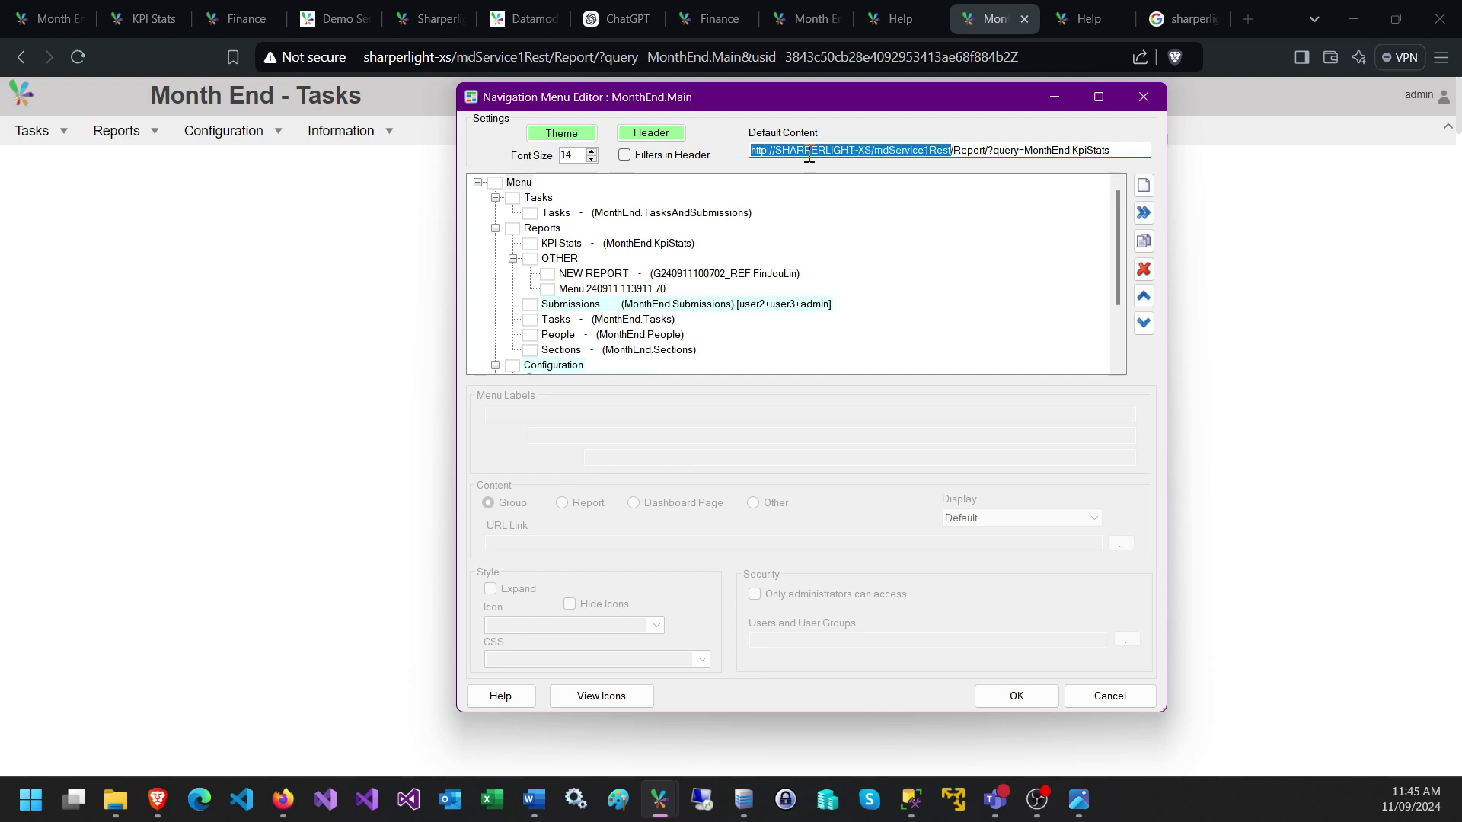
key(BackSpace)
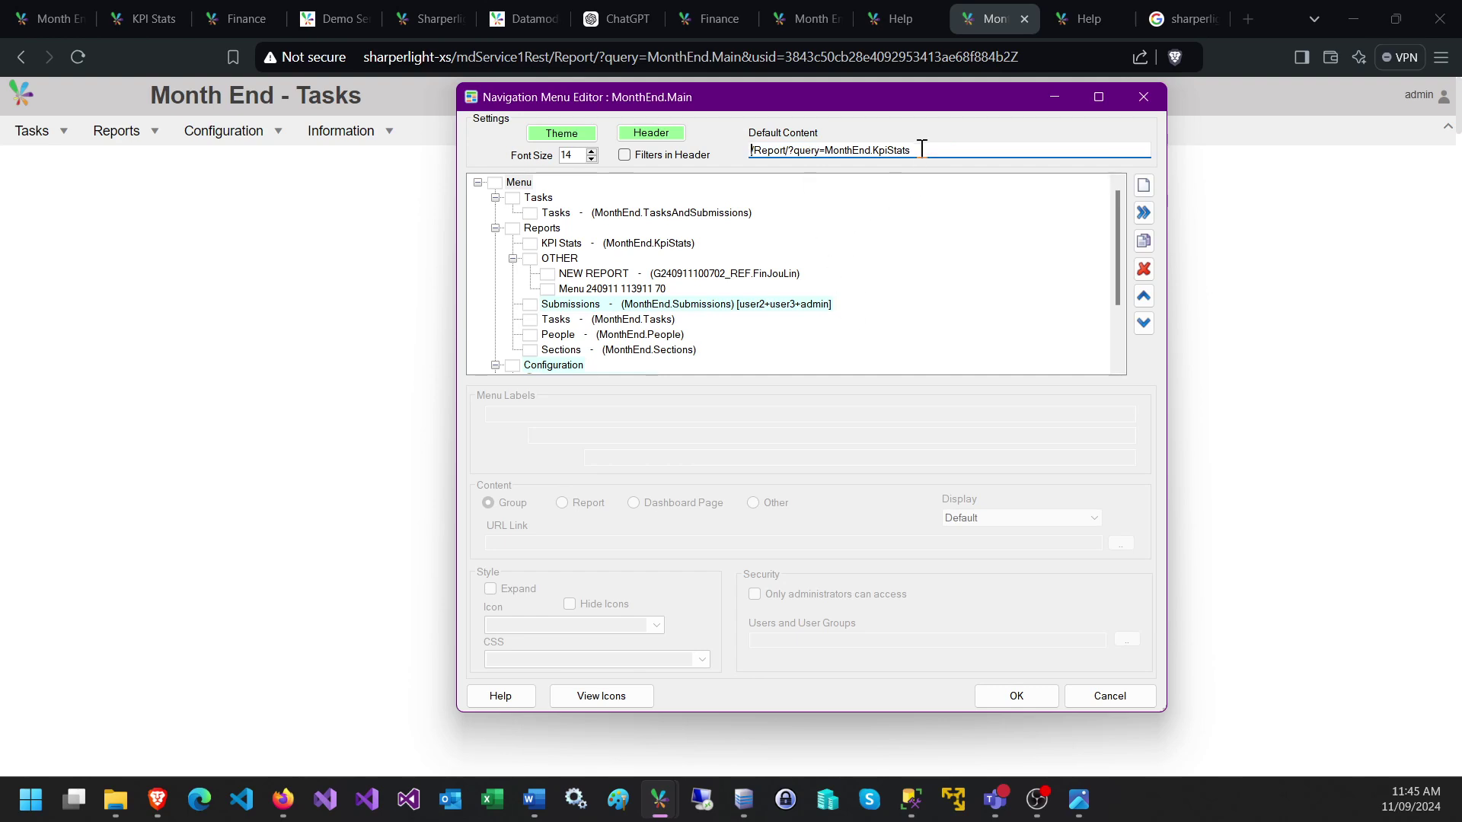
- Save and apply the new default content, and reload the Month End - Tasks page in the browser
click(1016, 696)
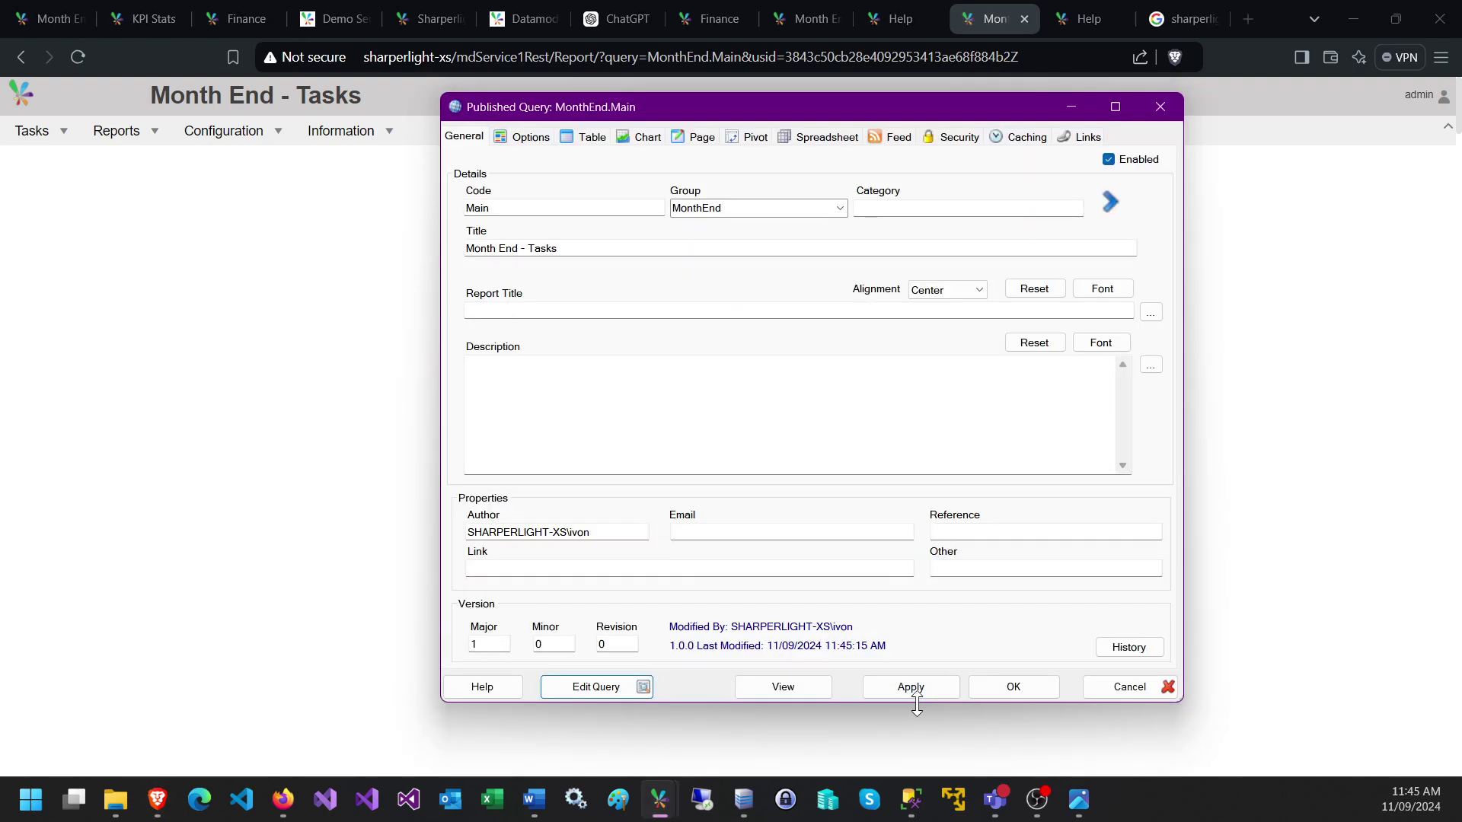
click(913, 687)
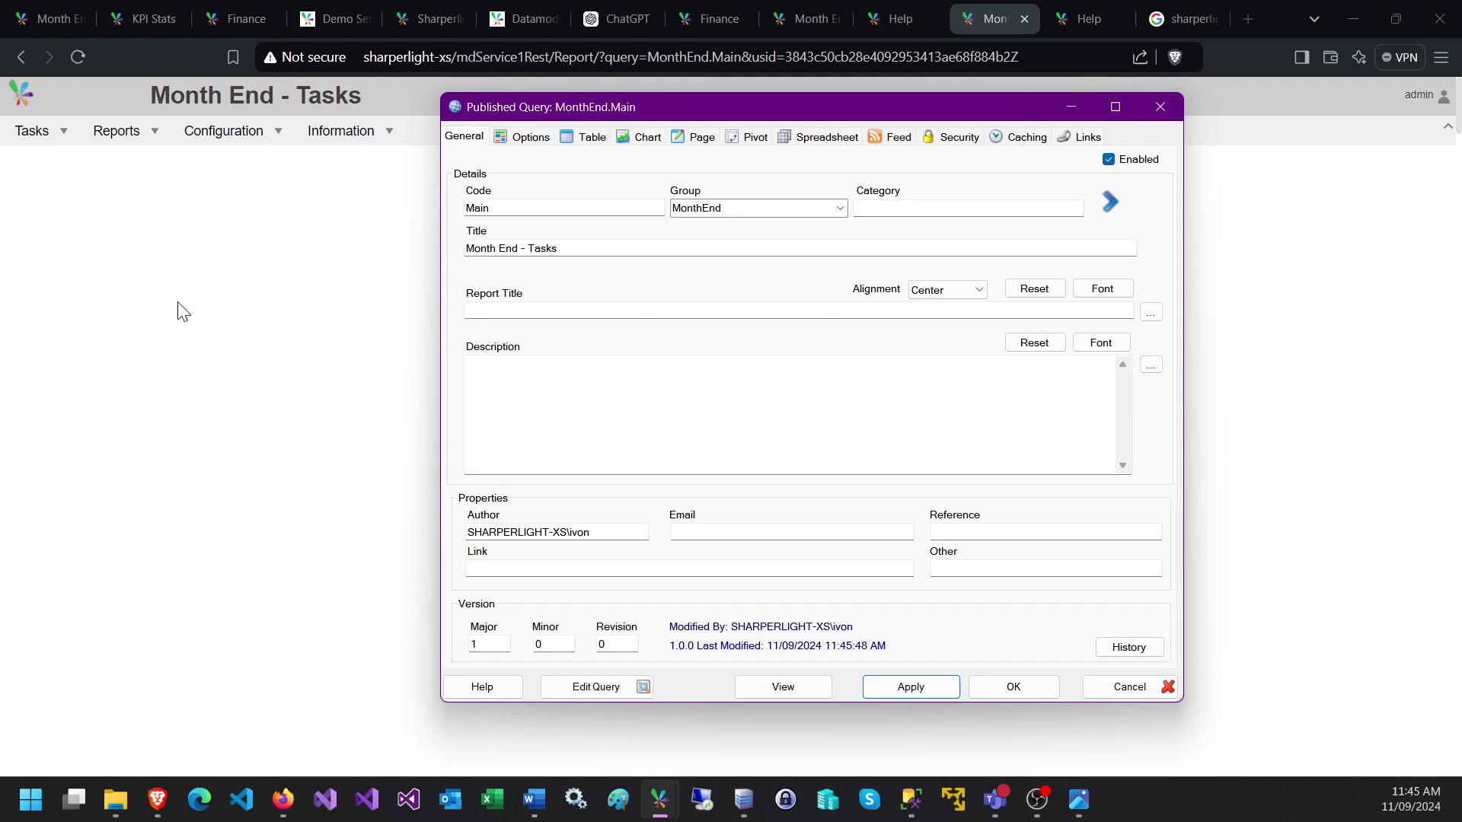
click(76, 58)
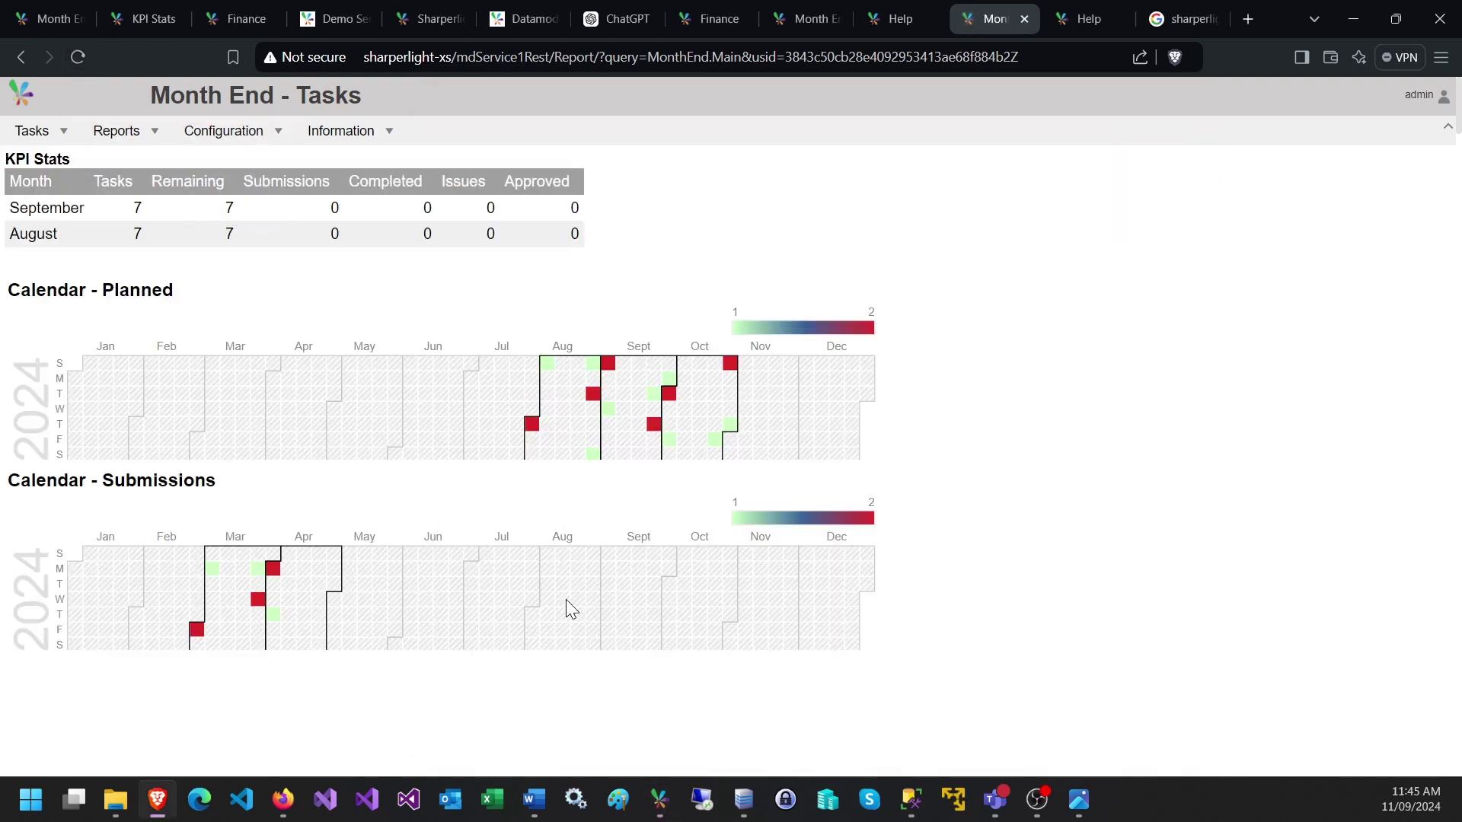
- Examine the custom header HTML of MonthEnd.Main, especially the company web page link and logo image source, and close it without changes
mouse_move(659, 799)
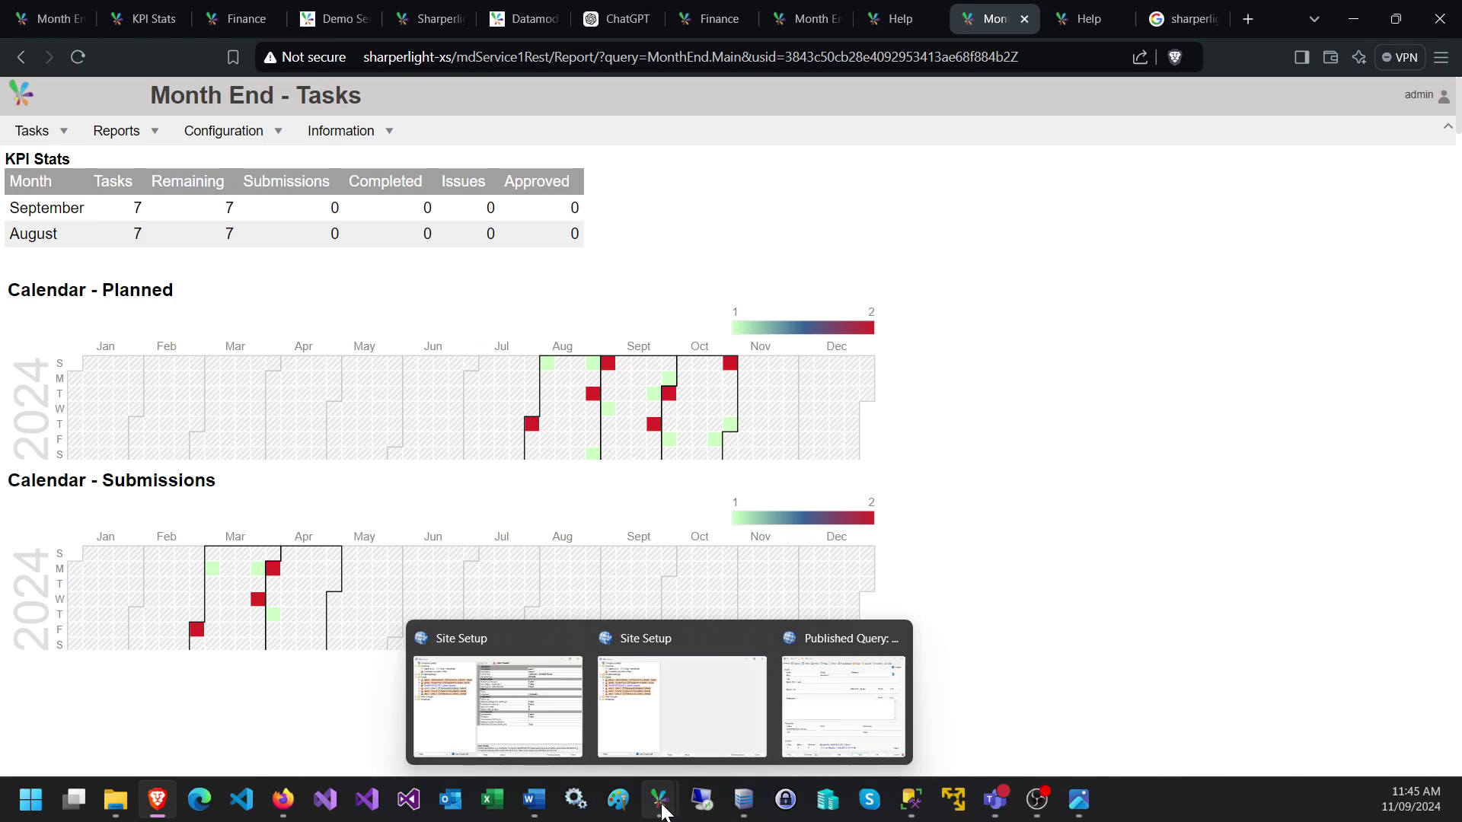
click(849, 692)
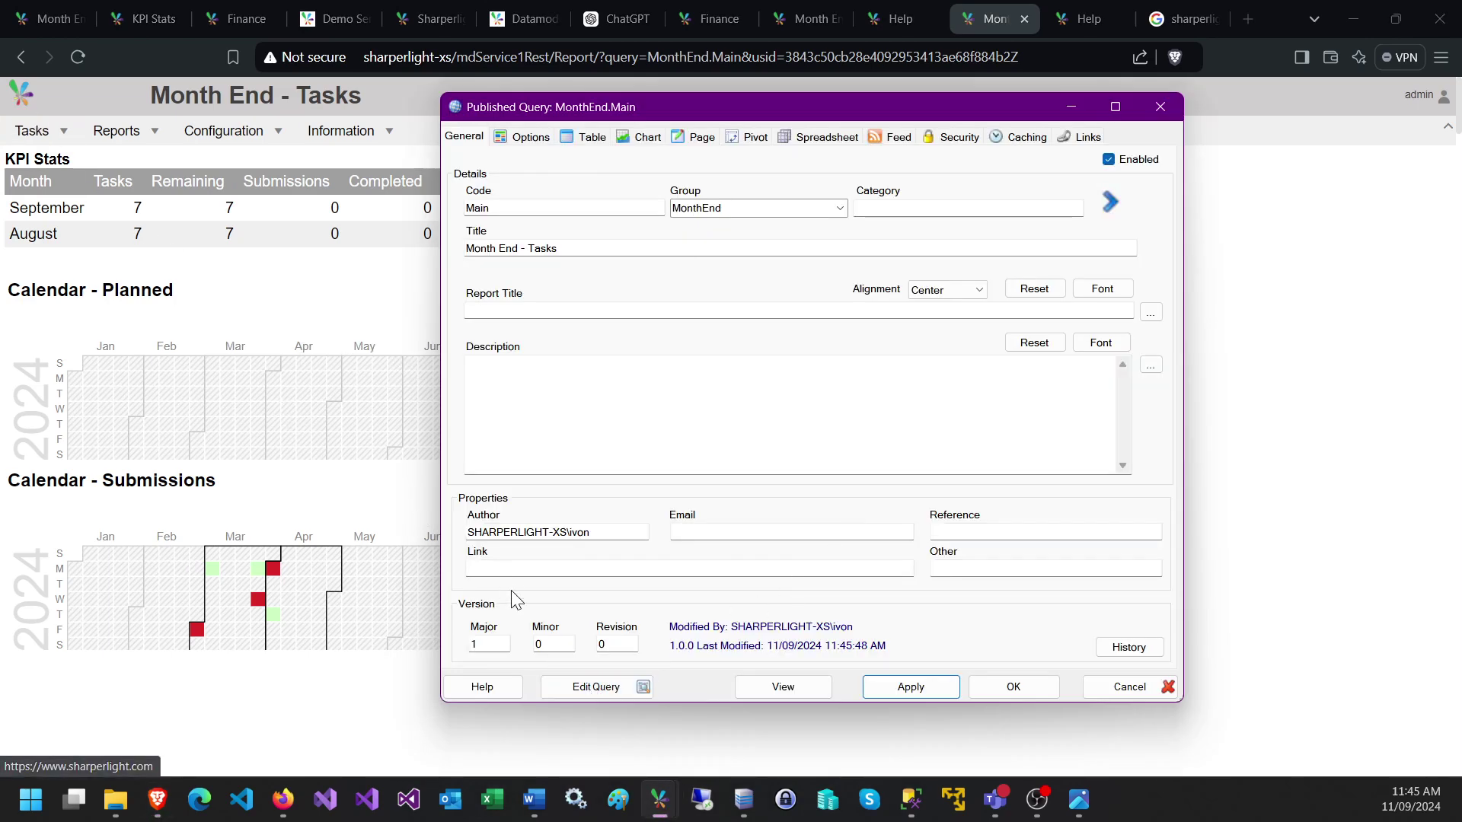
click(596, 686)
click(657, 181)
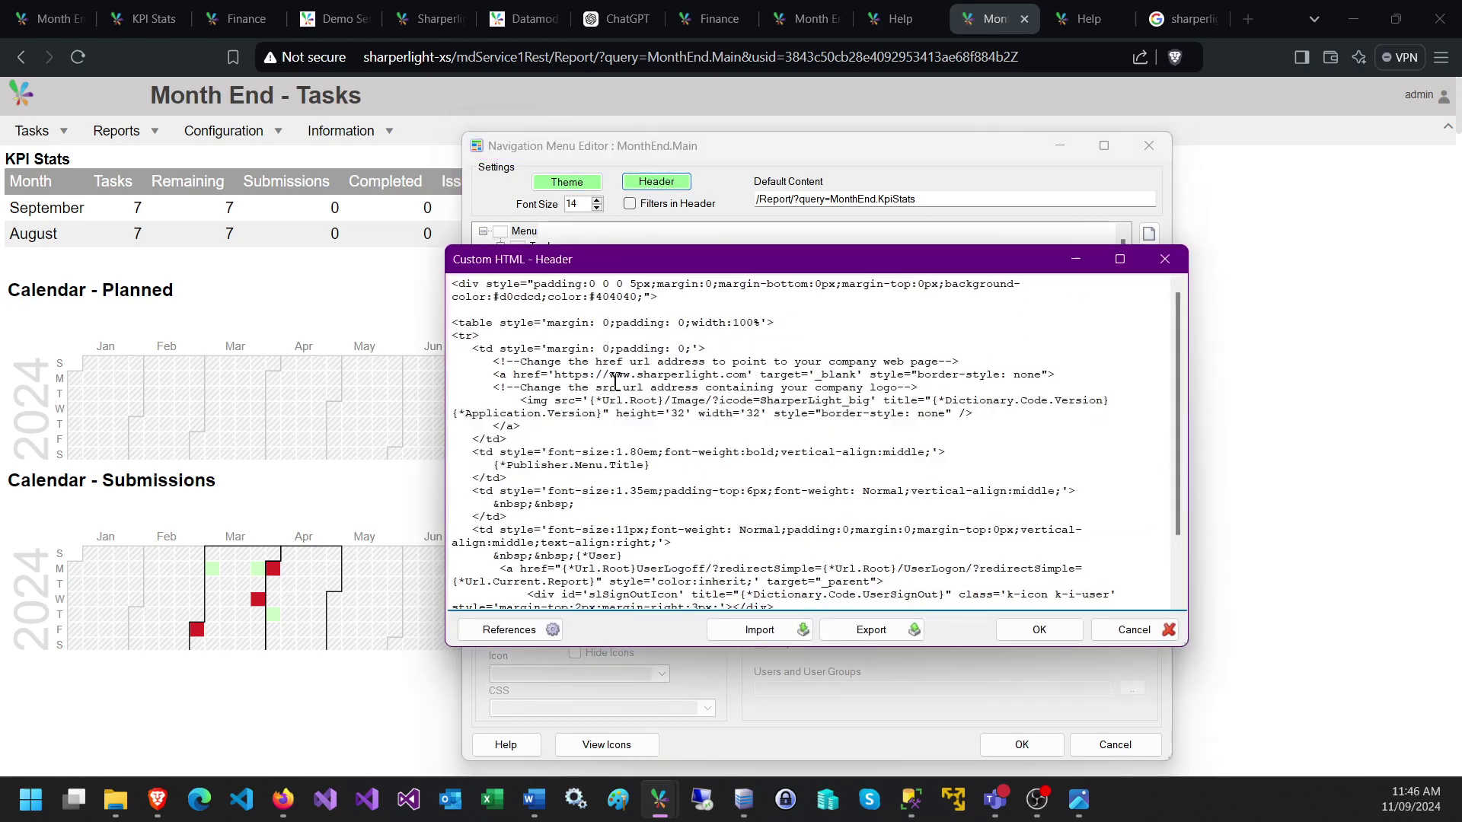
click(671, 374)
drag(1182, 643, 1243, 753)
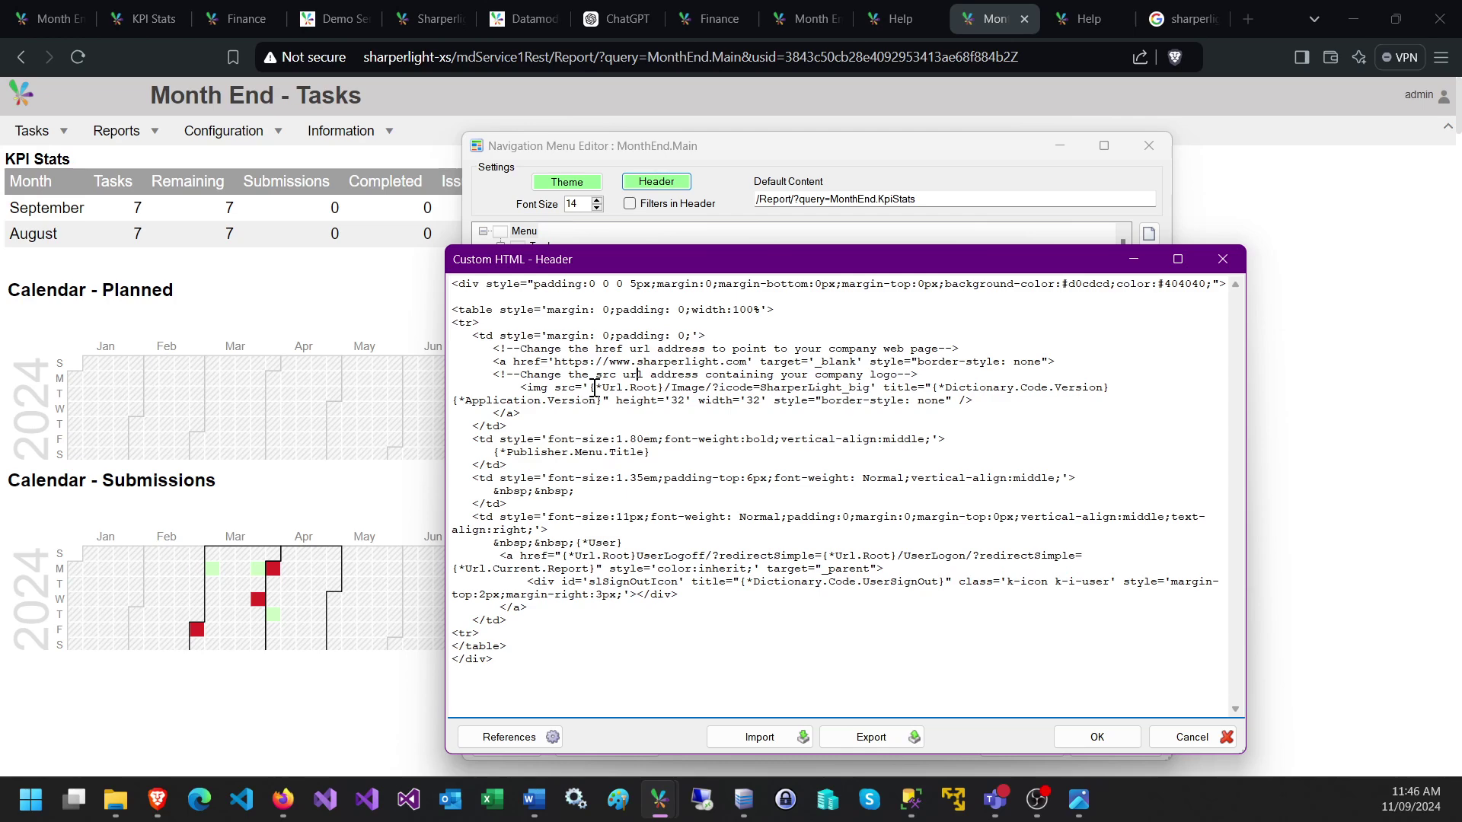
drag(595, 388, 777, 393)
click(666, 371)
drag(870, 388, 592, 391)
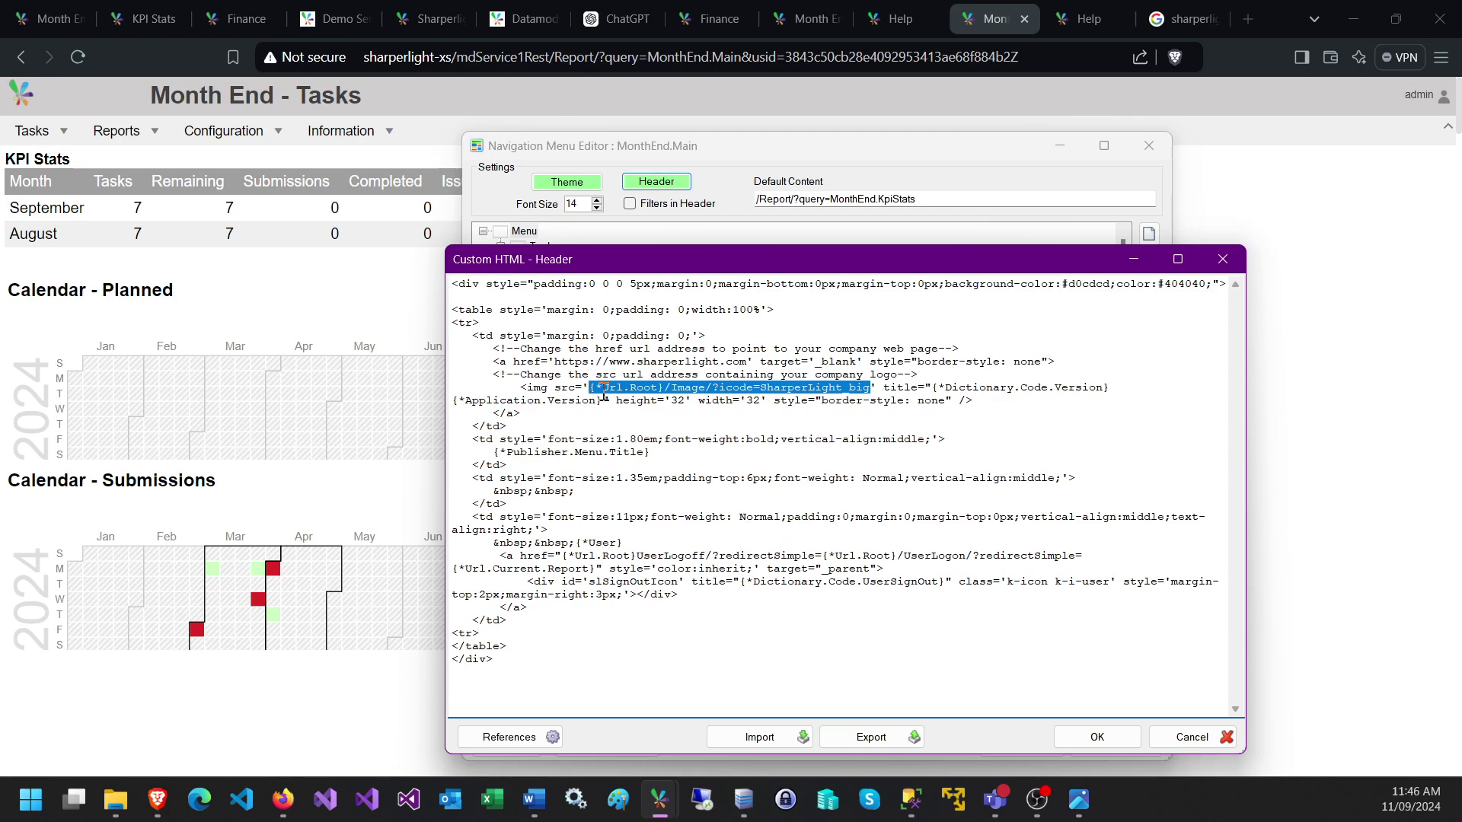
click(659, 409)
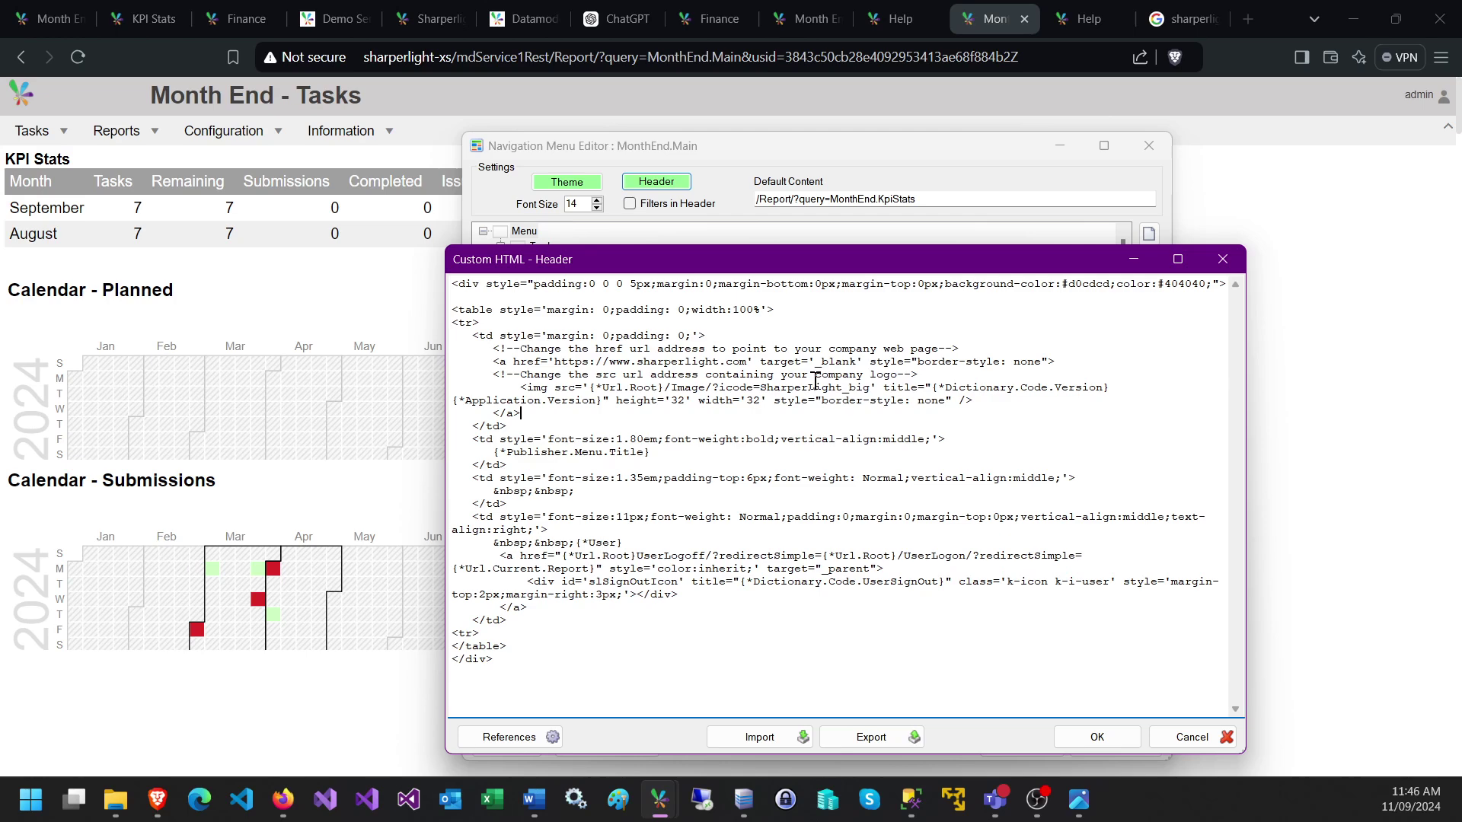
click(746, 399)
click(1189, 737)
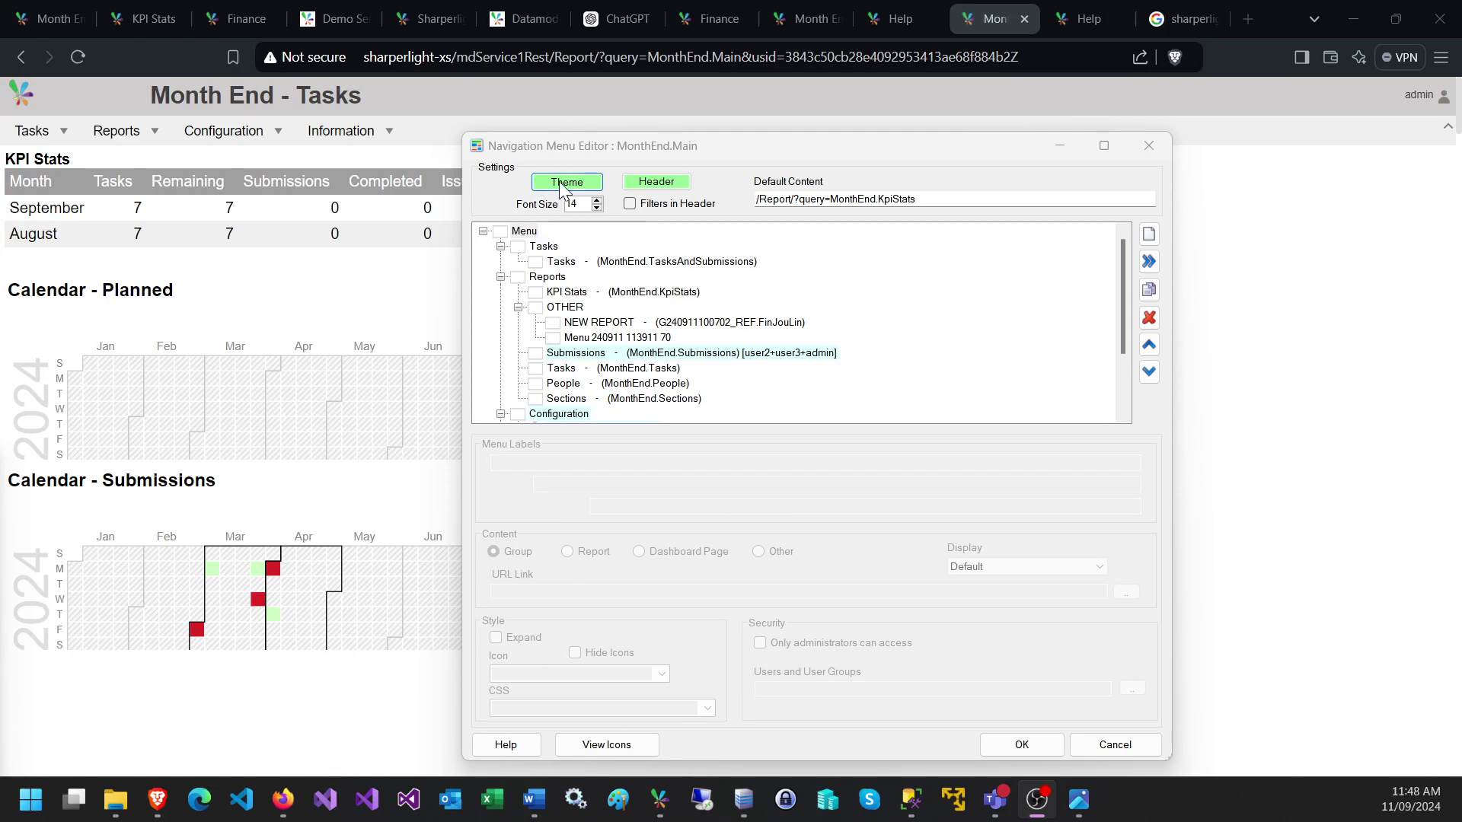
- Look through the Tasks and Reports menus on the Month End - Tasks page
click(34, 131)
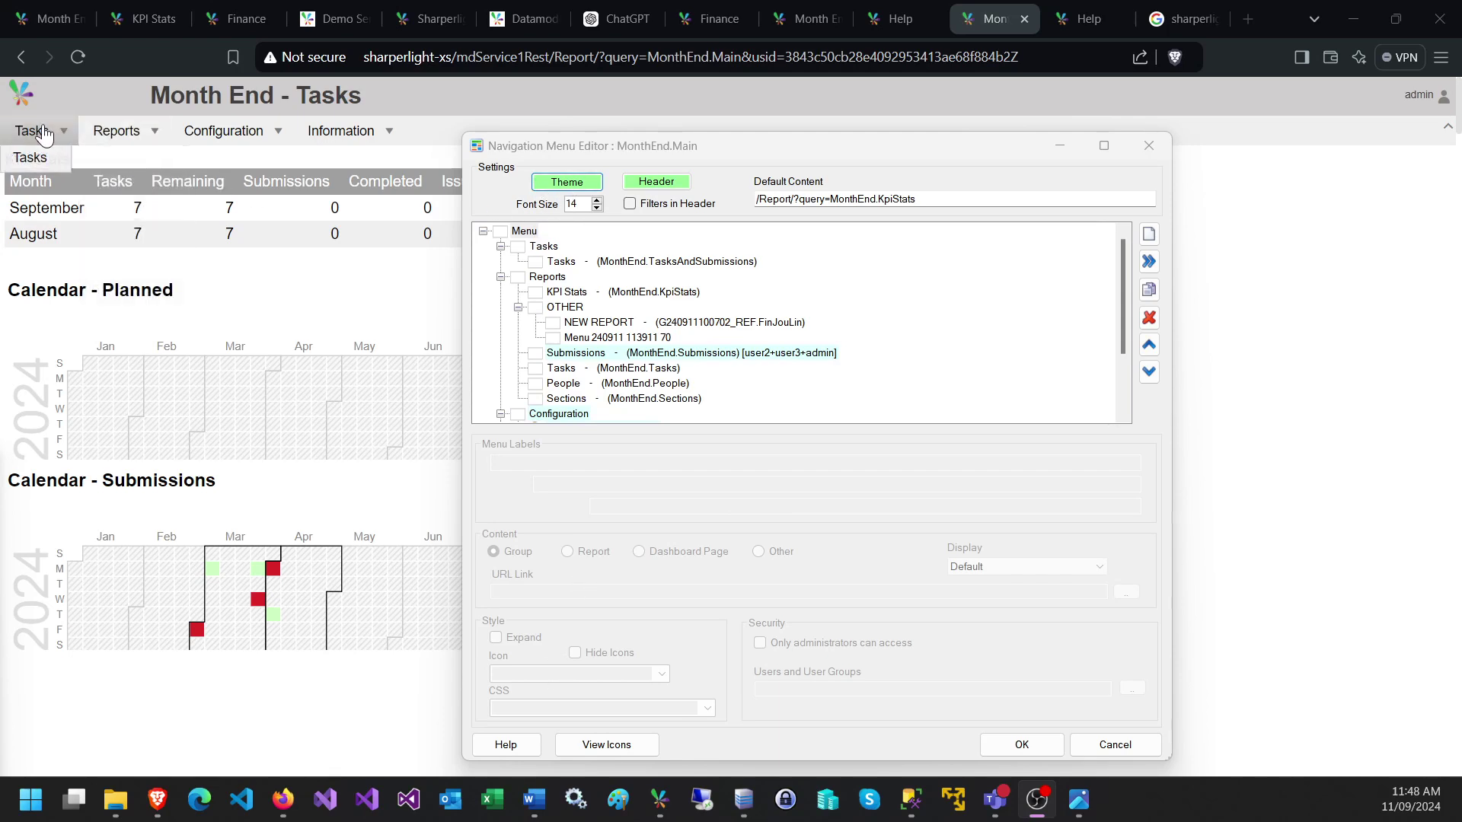
click(124, 135)
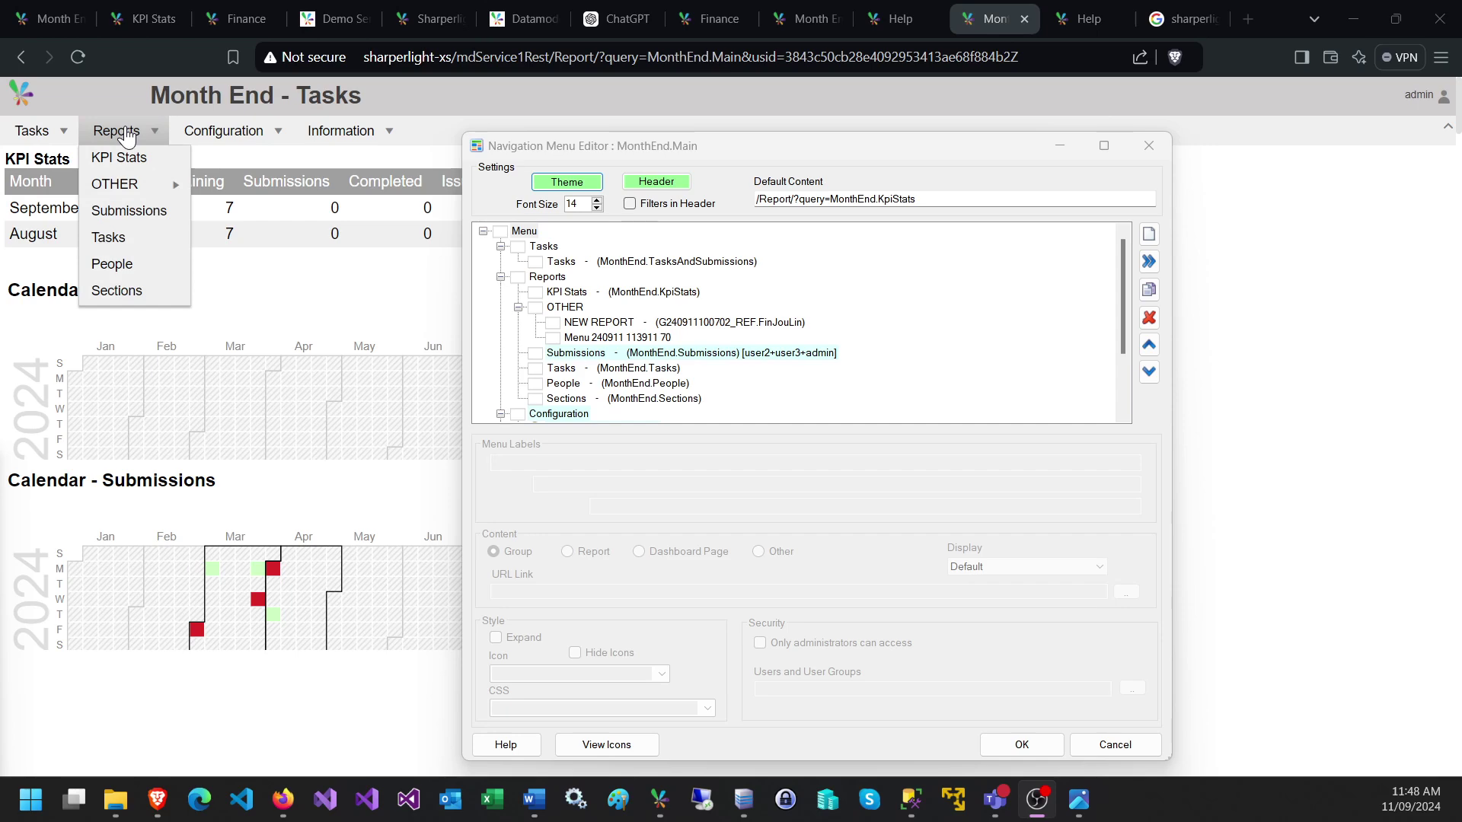
mouse_move(172, 184)
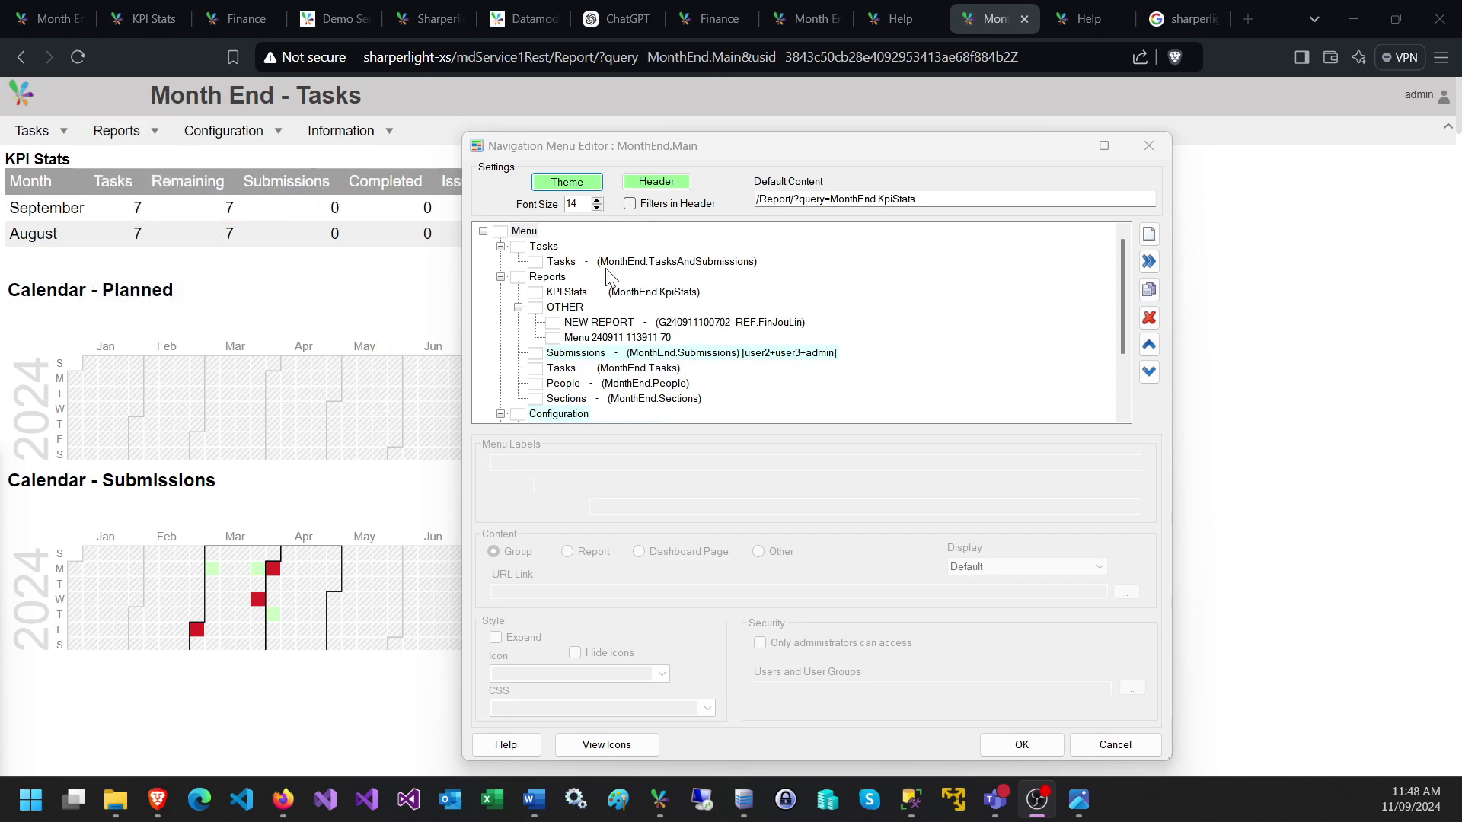
- Set the menu theme to the Default template with the Sky color and table style 5, previewing Red and Blue along the way
click(573, 190)
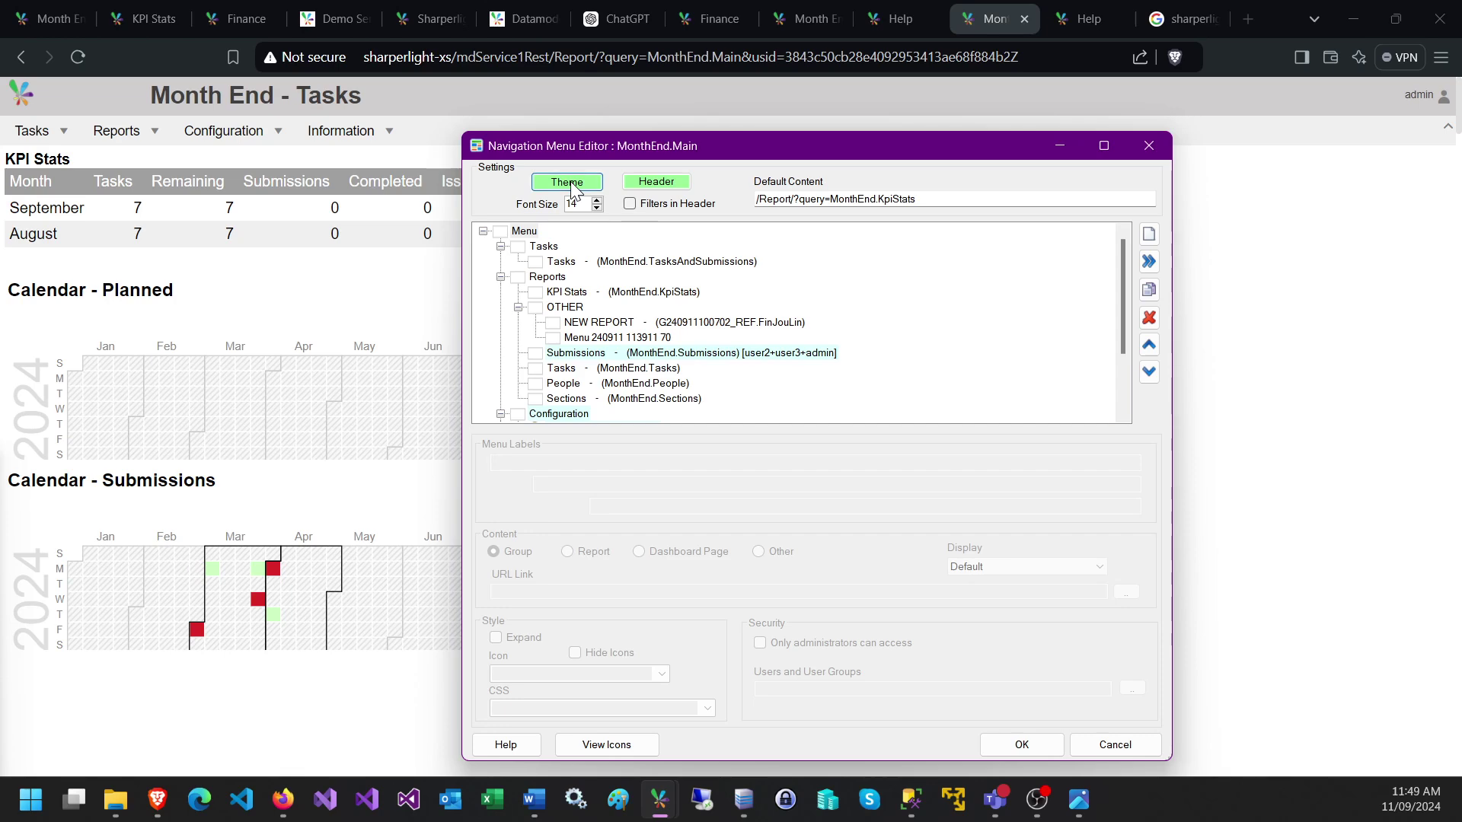
click(572, 186)
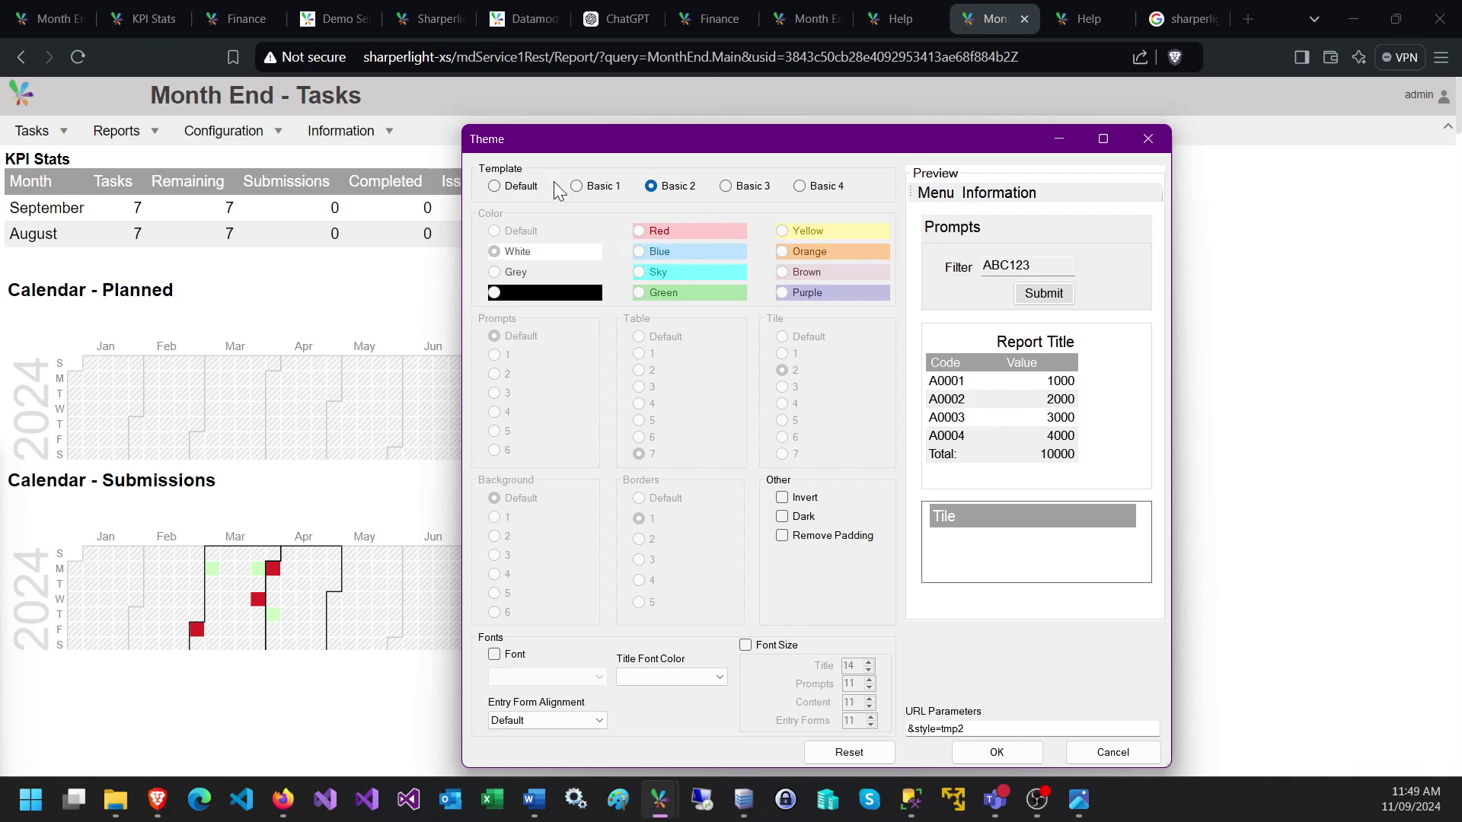
click(524, 187)
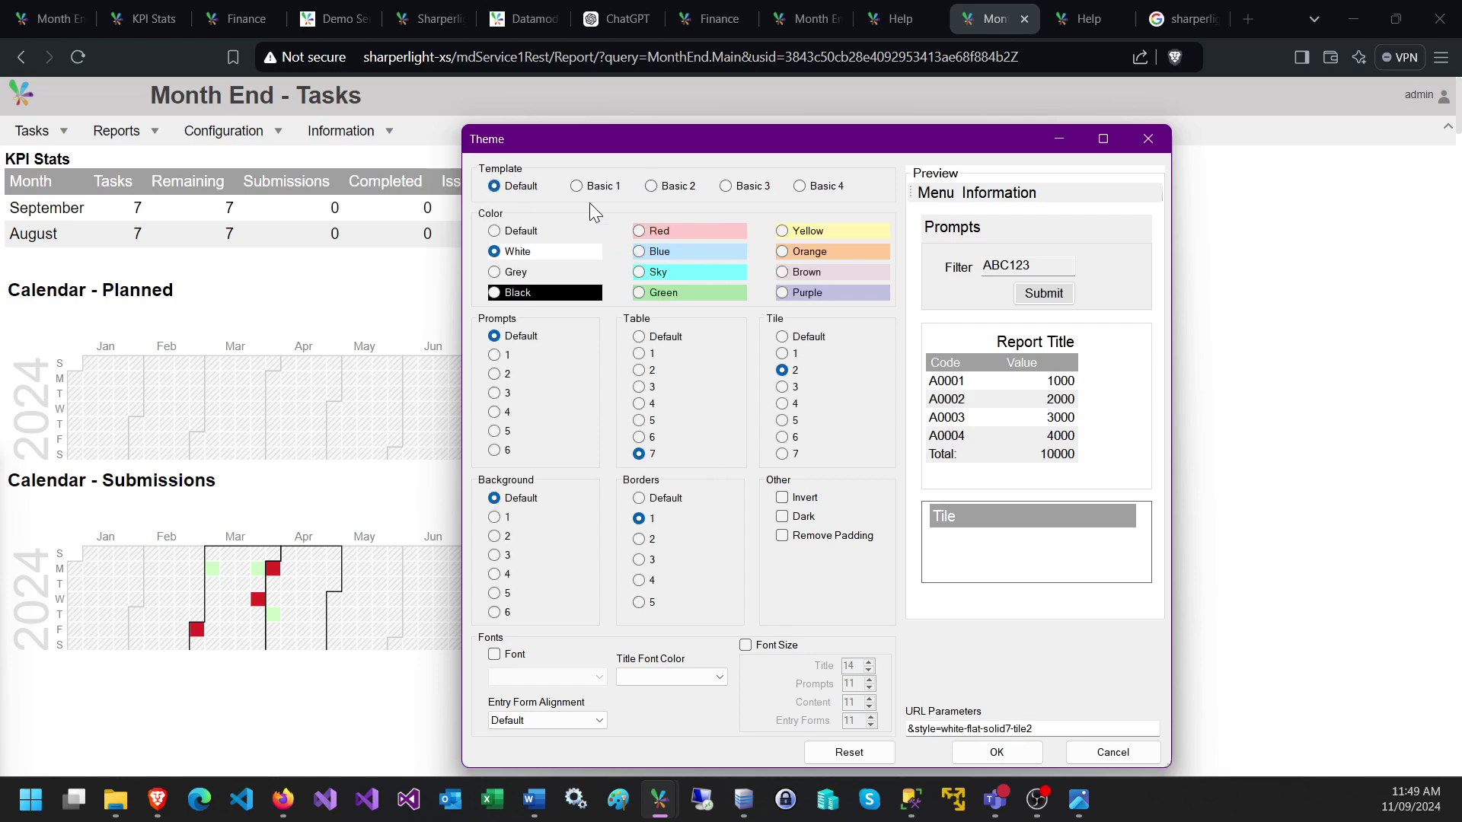
click(670, 232)
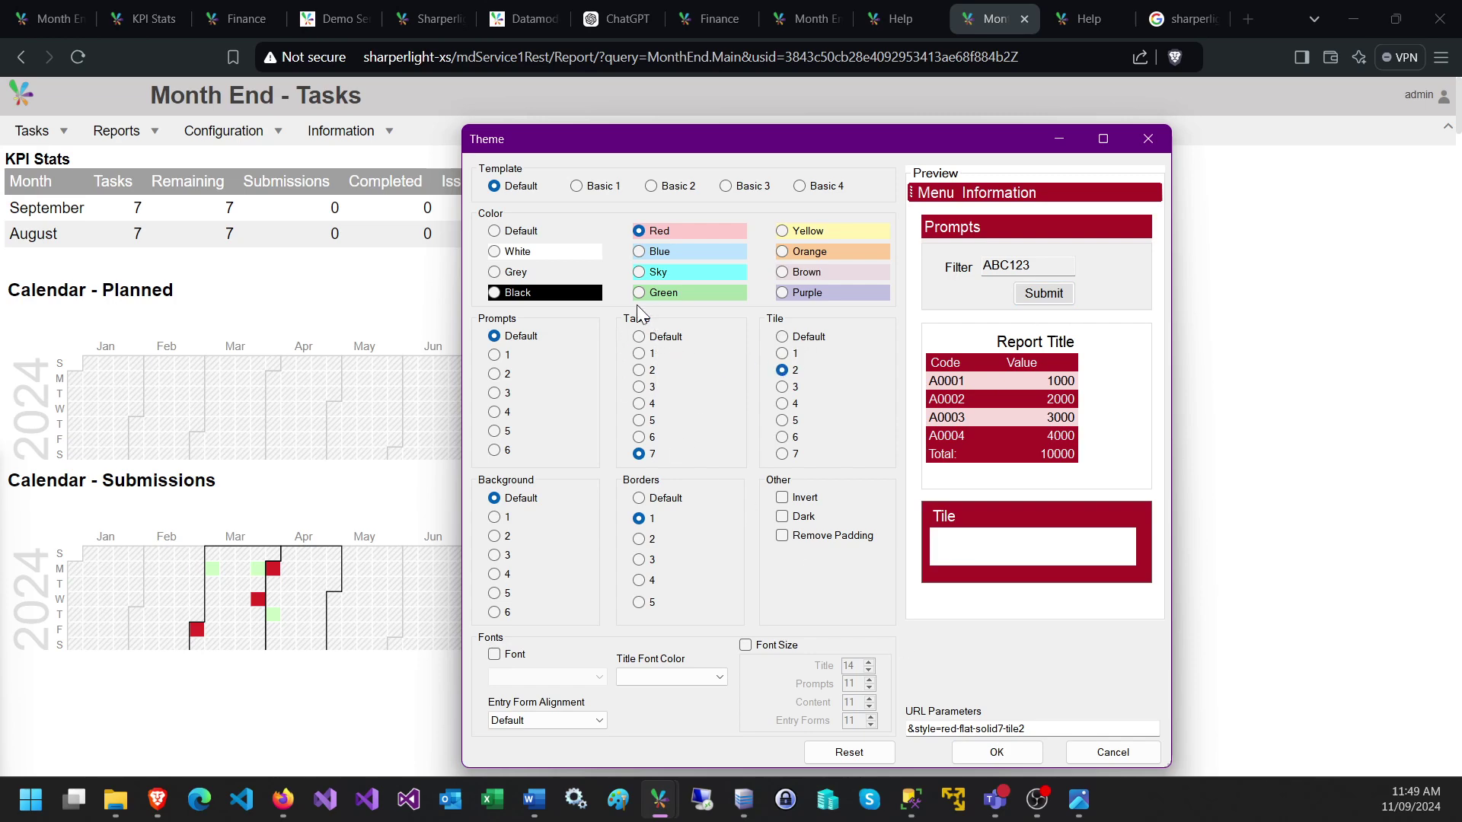
click(671, 250)
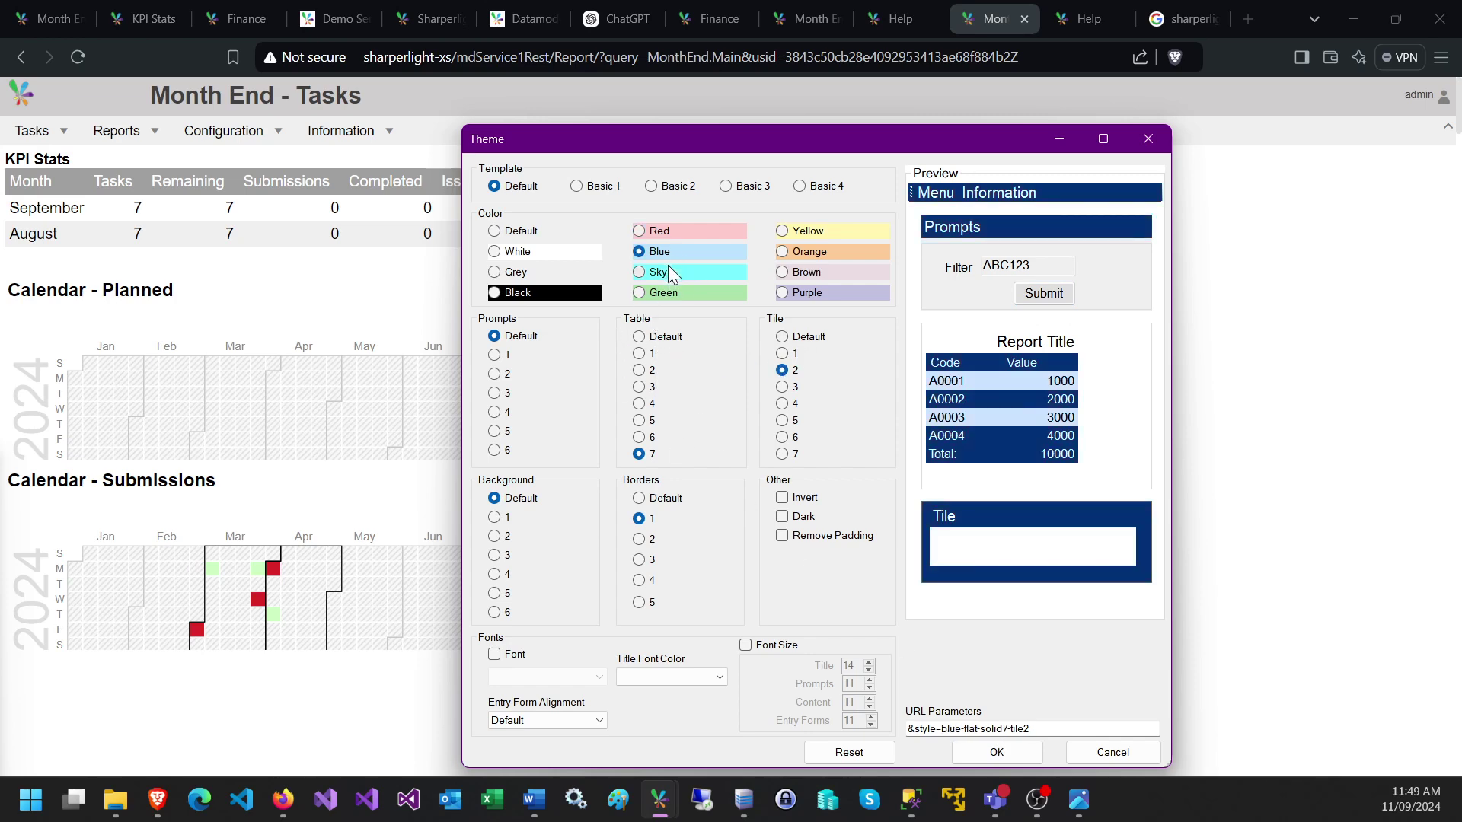
click(650, 273)
click(653, 370)
click(655, 422)
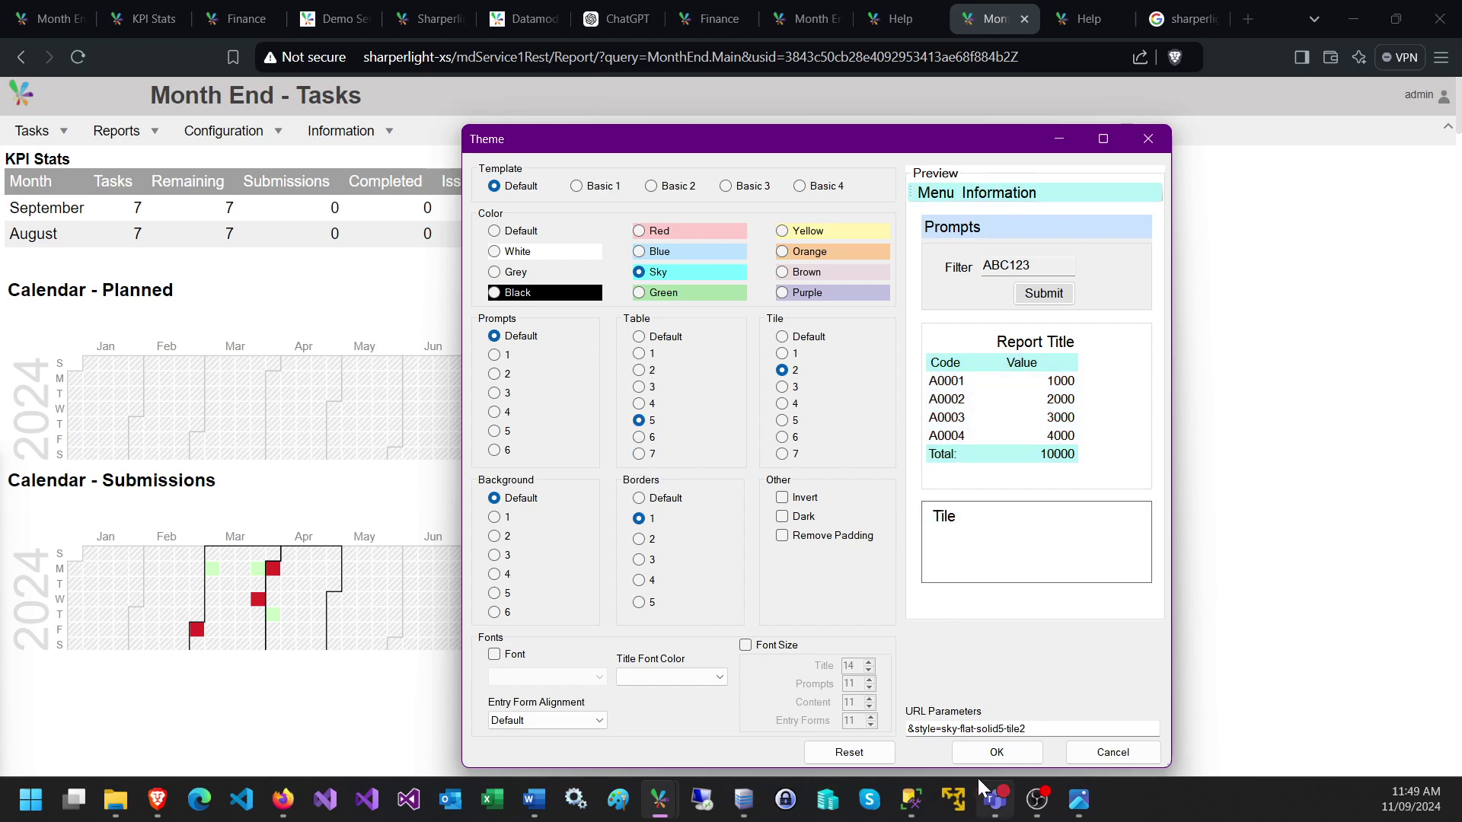
click(994, 752)
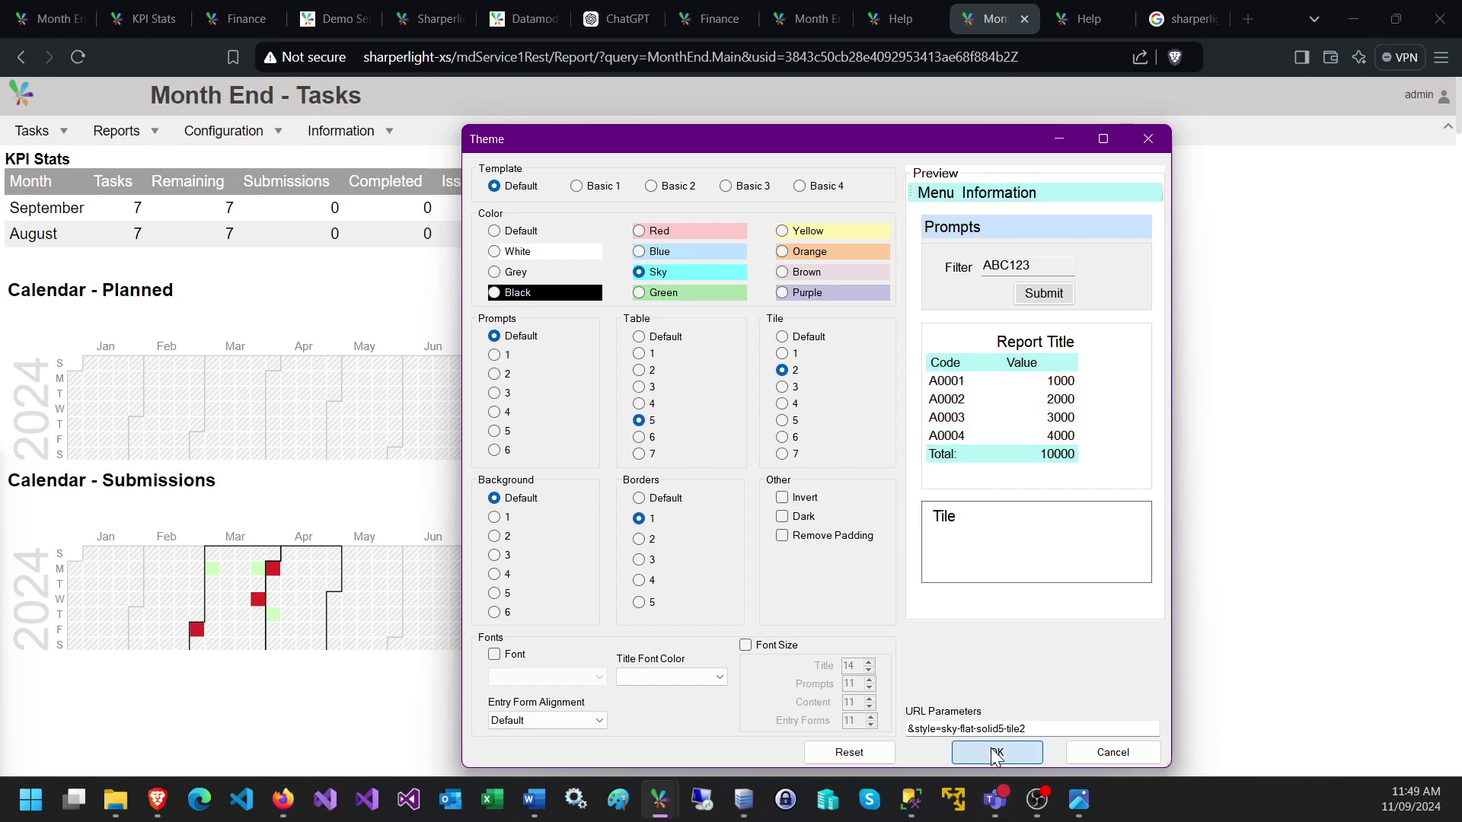
- Save and apply the themed menu, and open KPI Stats from Reports on the reloaded page
click(988, 746)
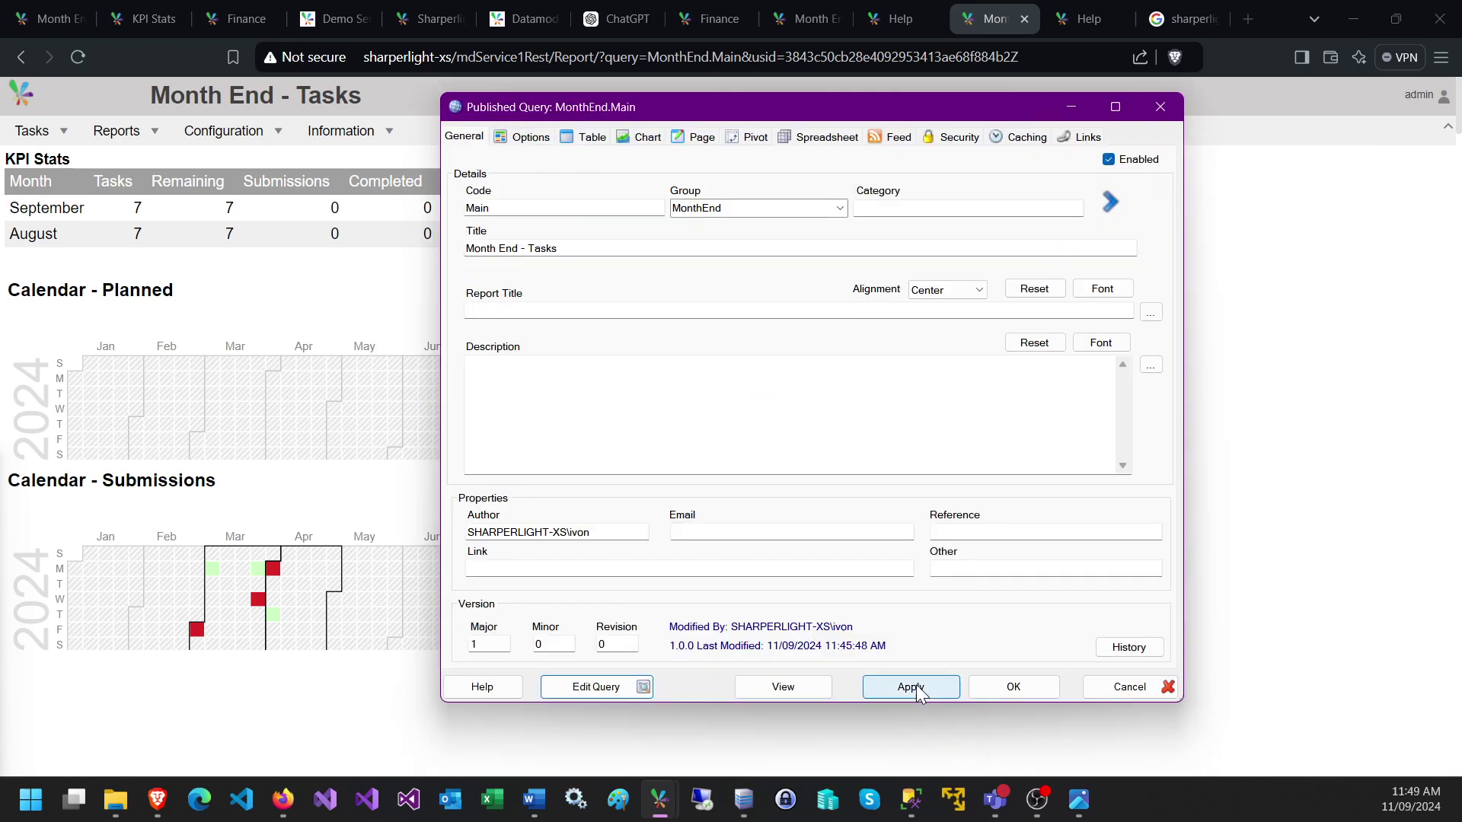
click(78, 57)
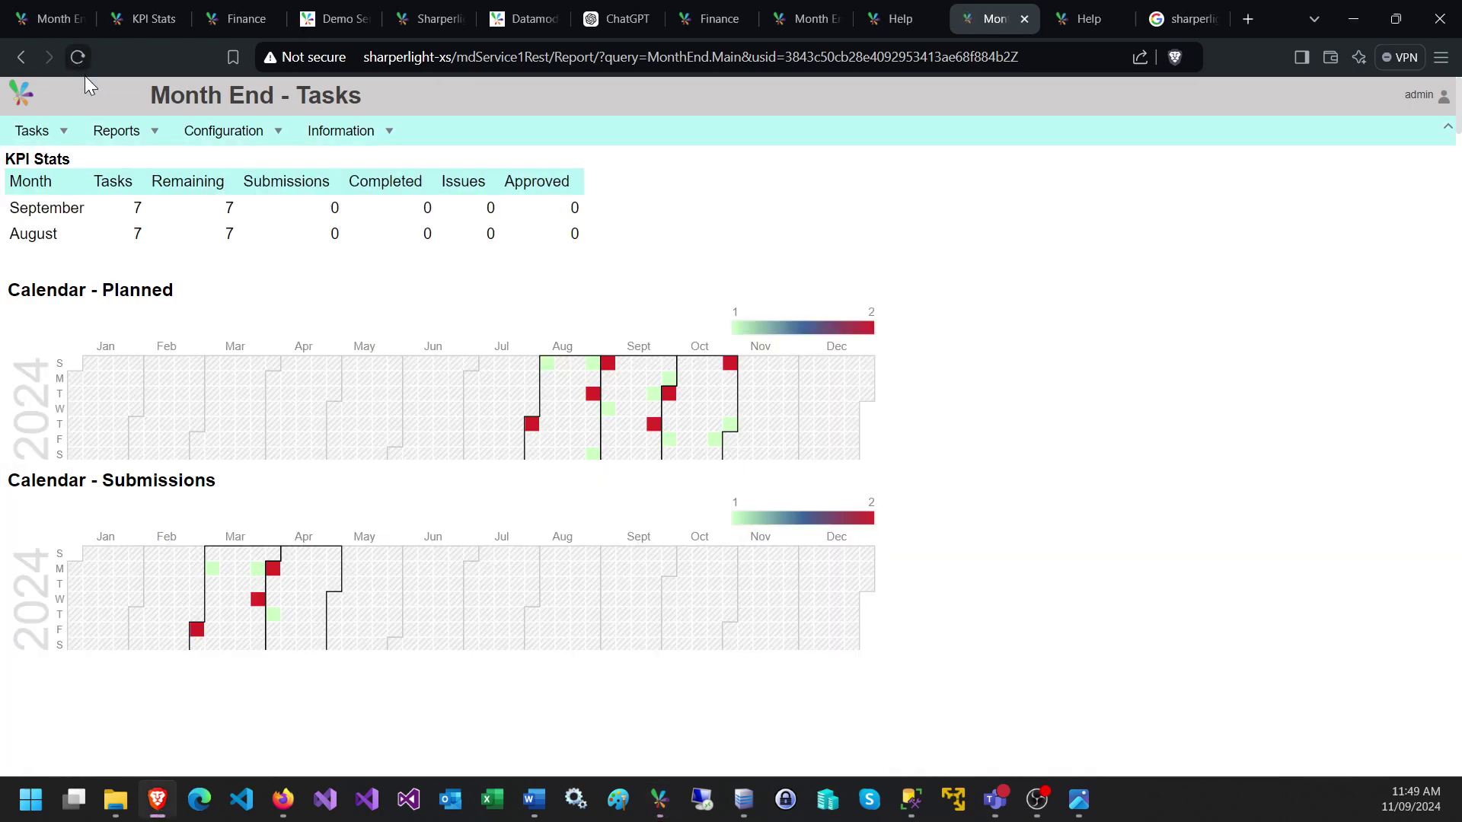
mouse_move(58, 140)
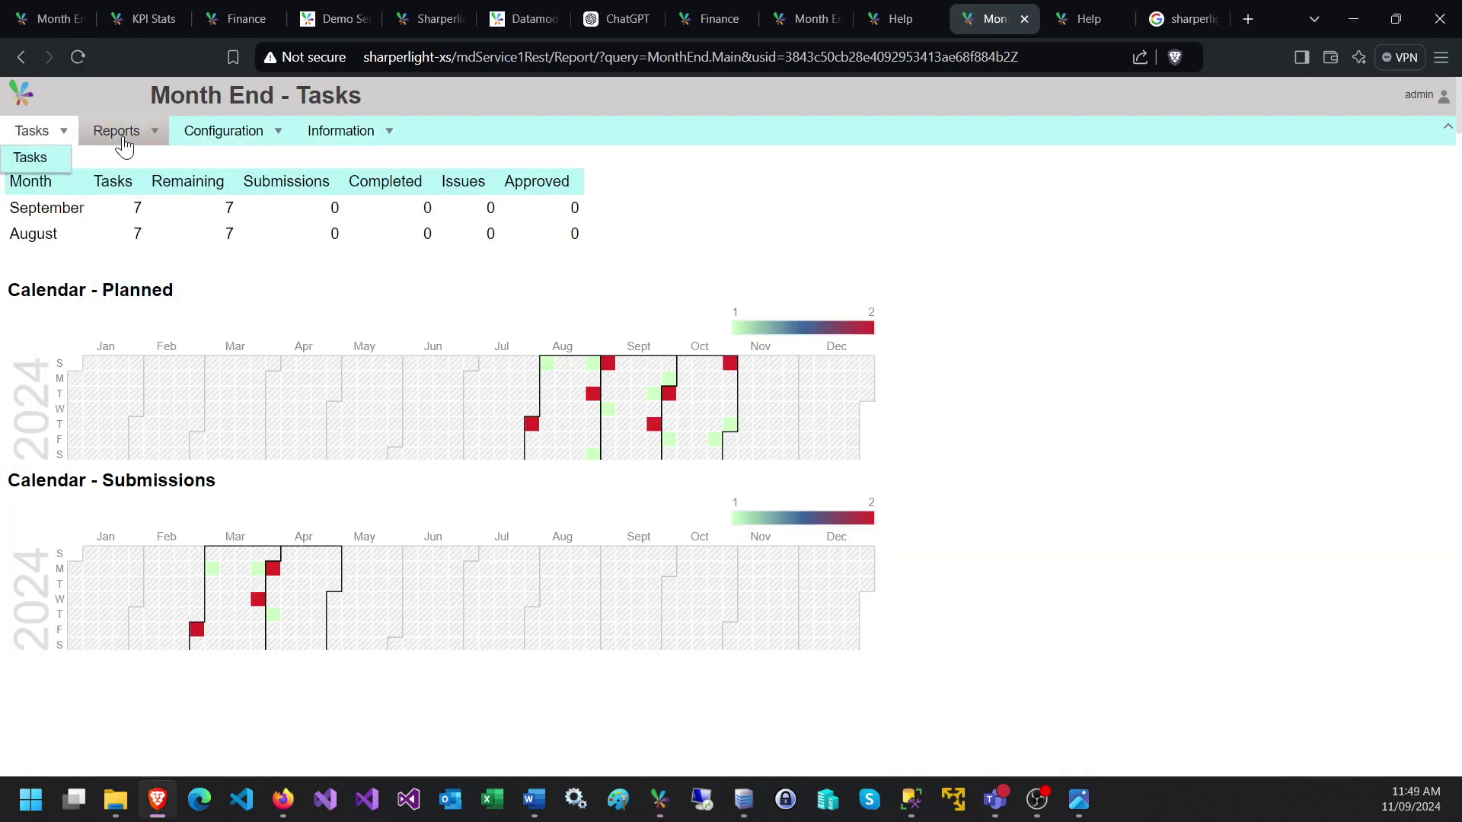
mouse_move(118, 139)
click(144, 159)
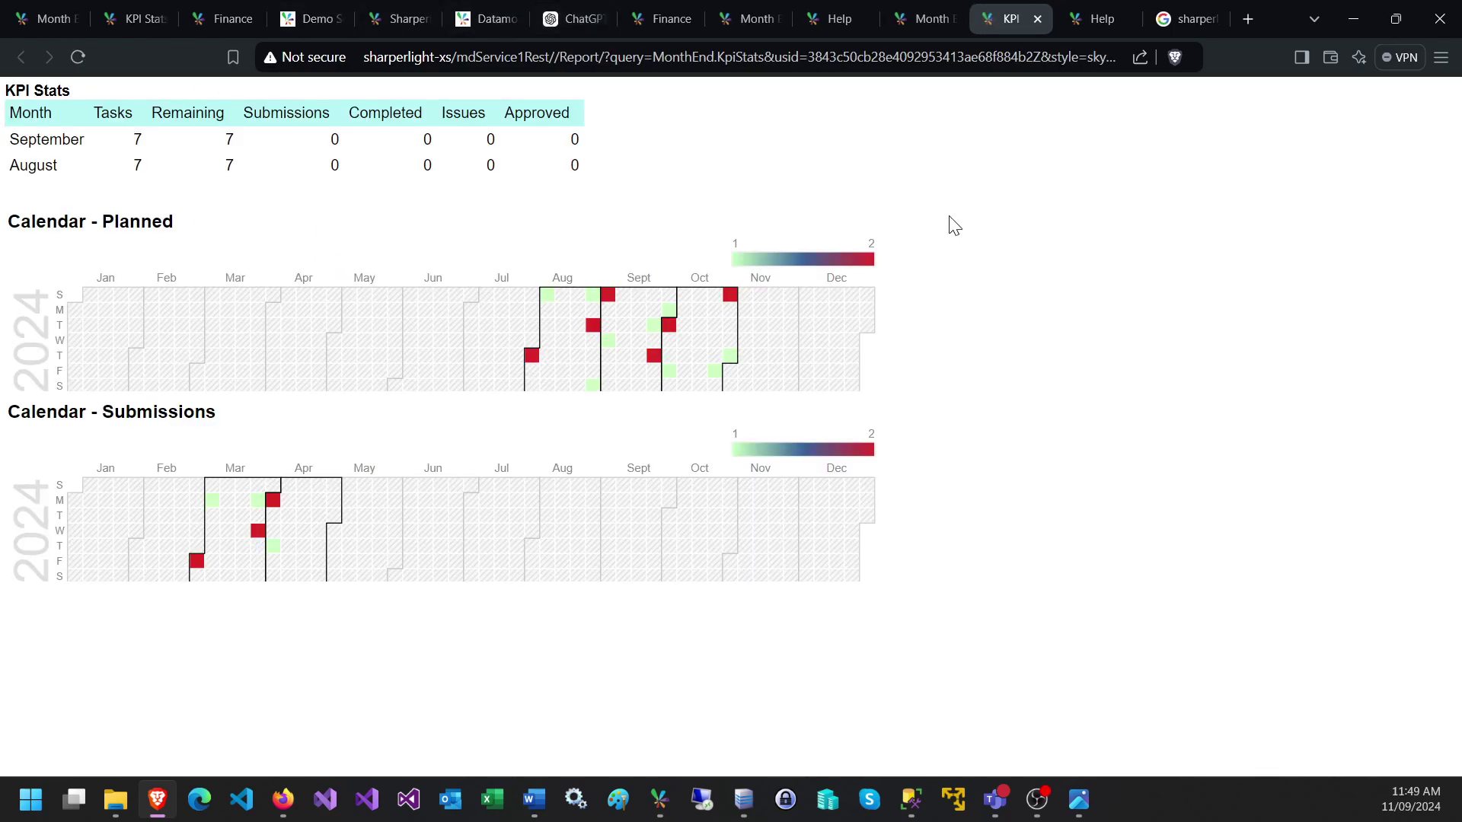
- Close the separate KPI Stats page and open the MonthEnd.Main query for editing in Publisher
click(1037, 18)
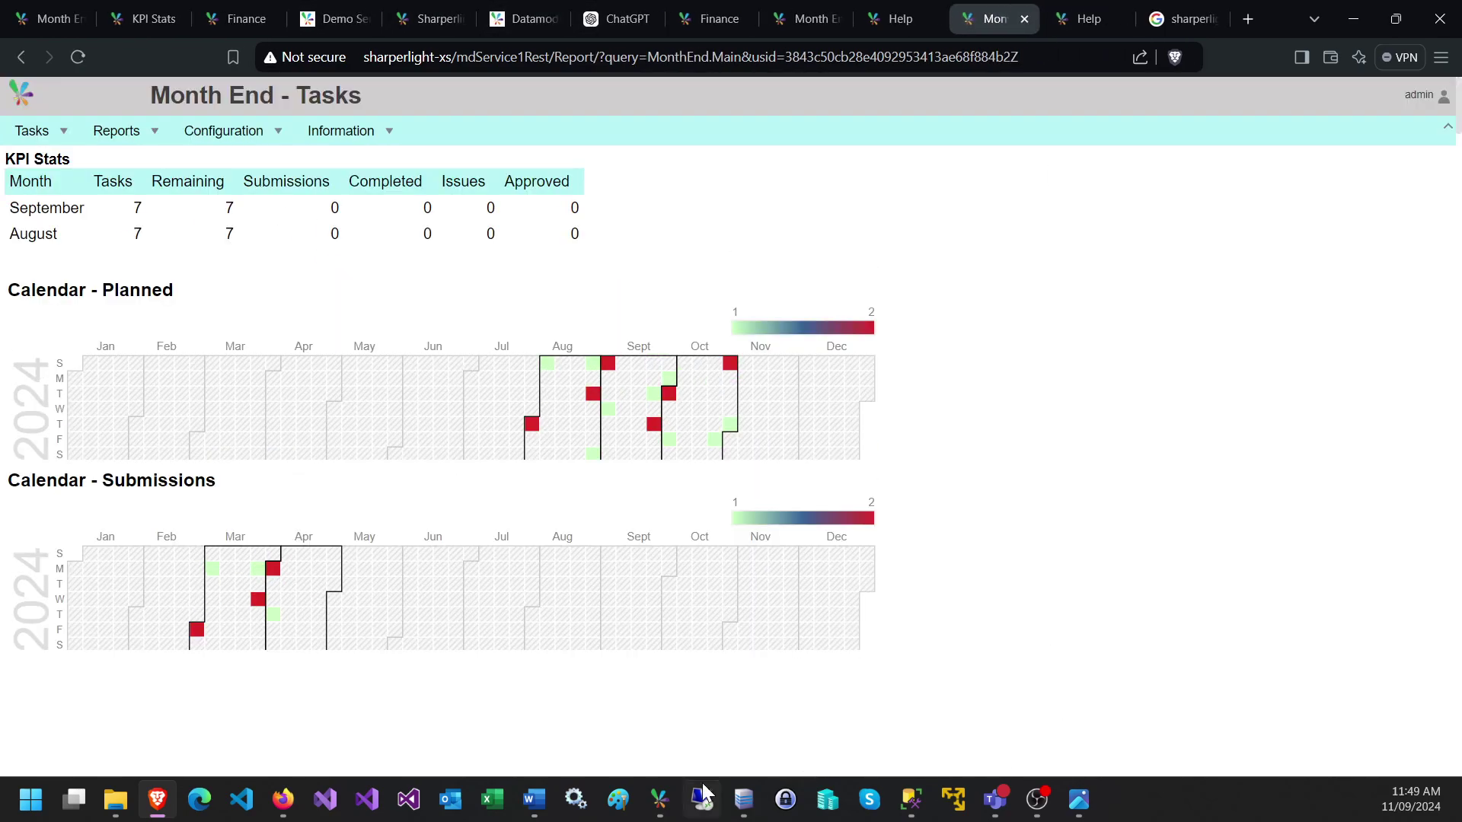
mouse_move(662, 795)
click(825, 704)
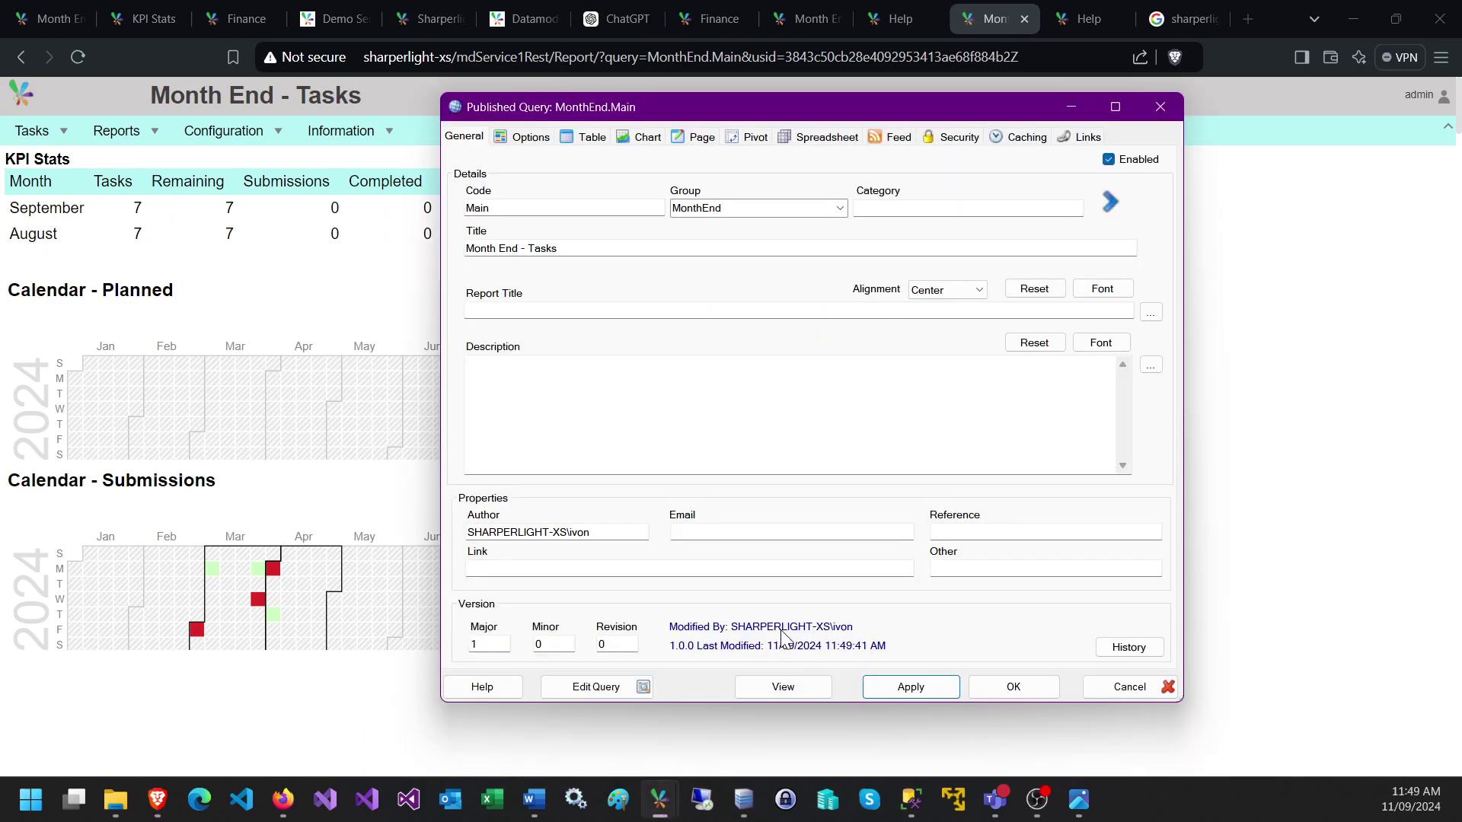
click(614, 698)
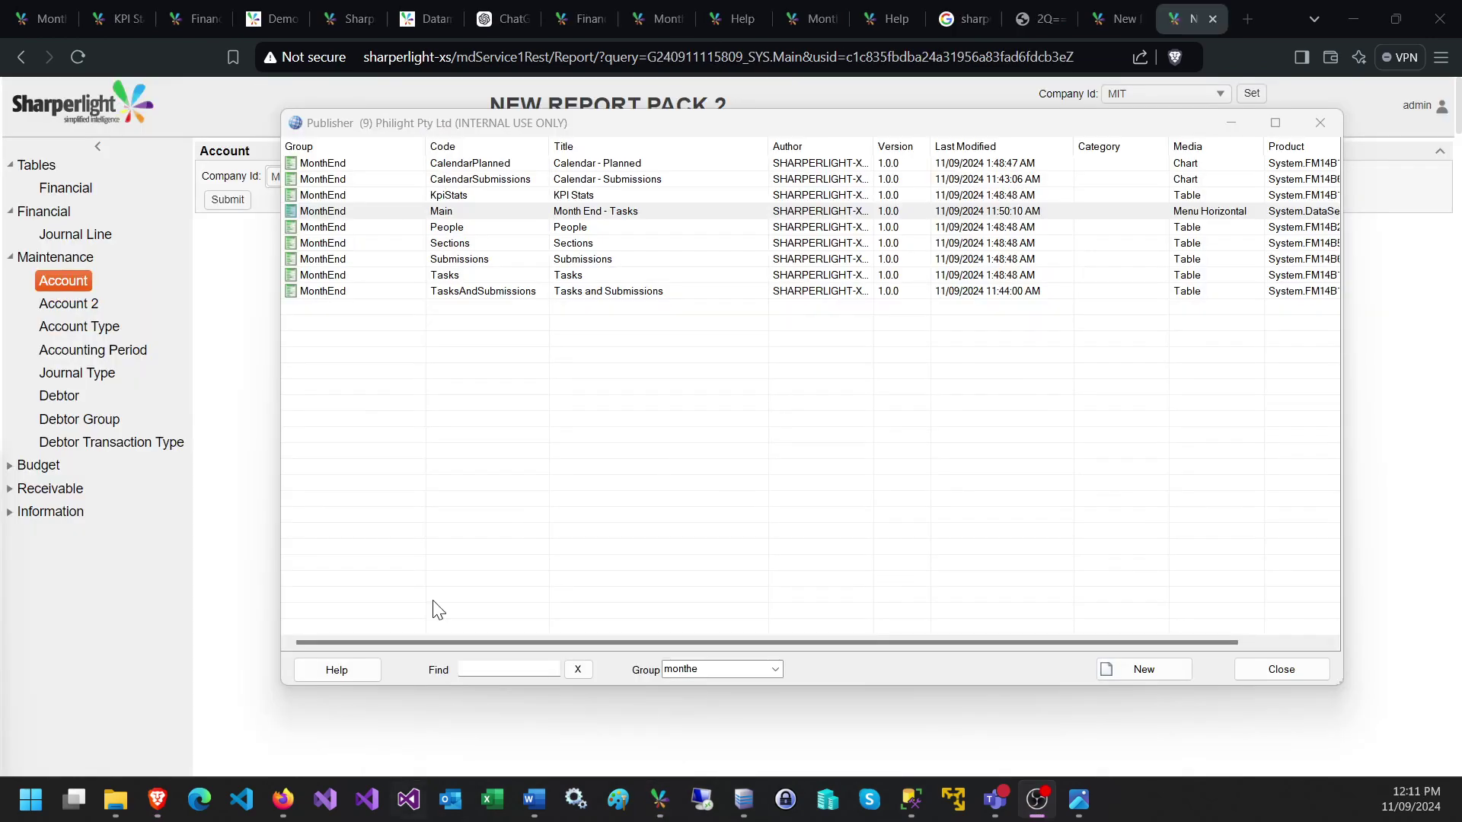
- Review the Submissions item's user security in the MonthEnd.Main Navigation Menu Editor, and close the menu without saving
double_click(480, 211)
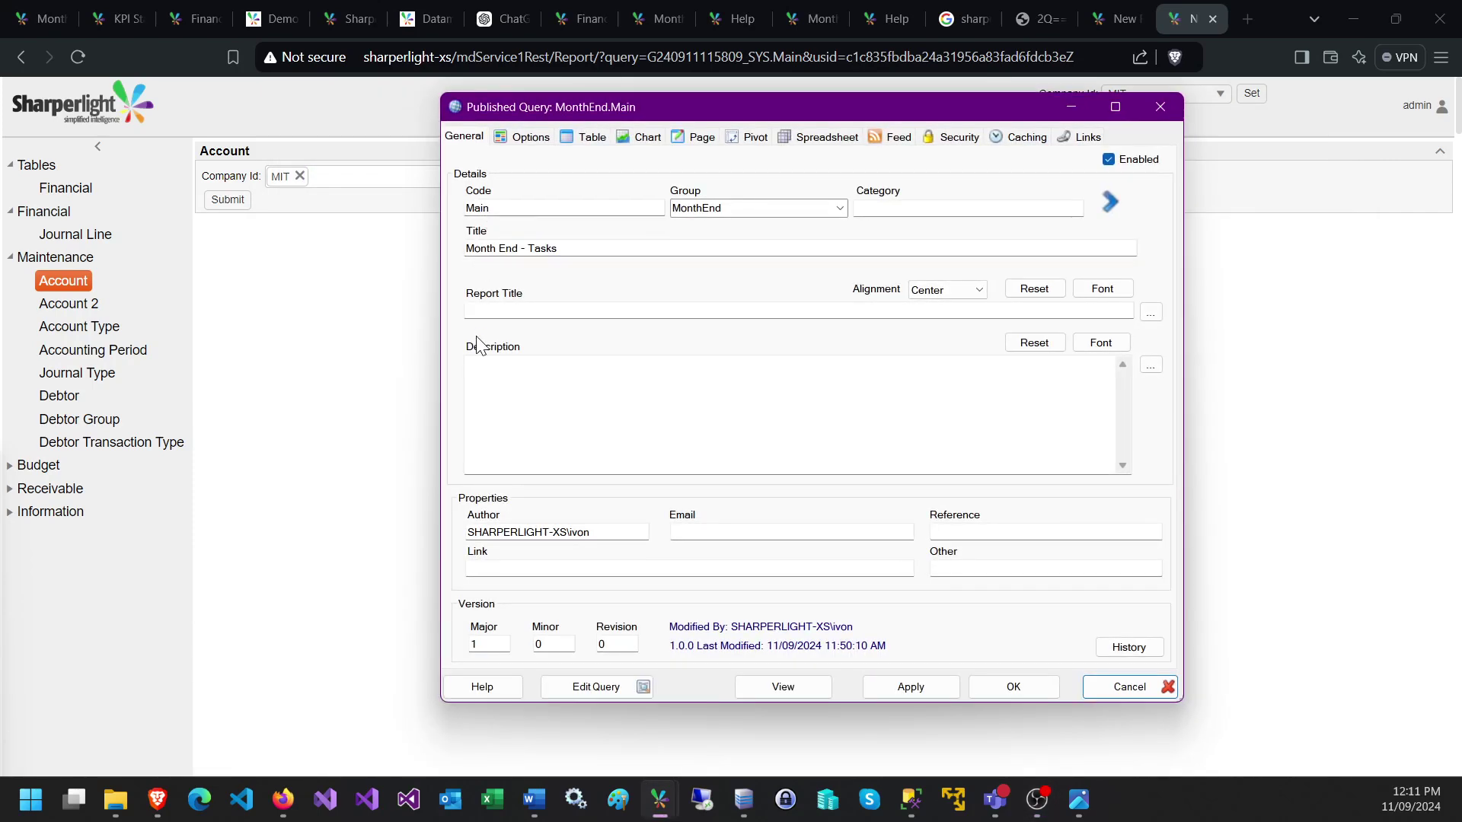
click(606, 688)
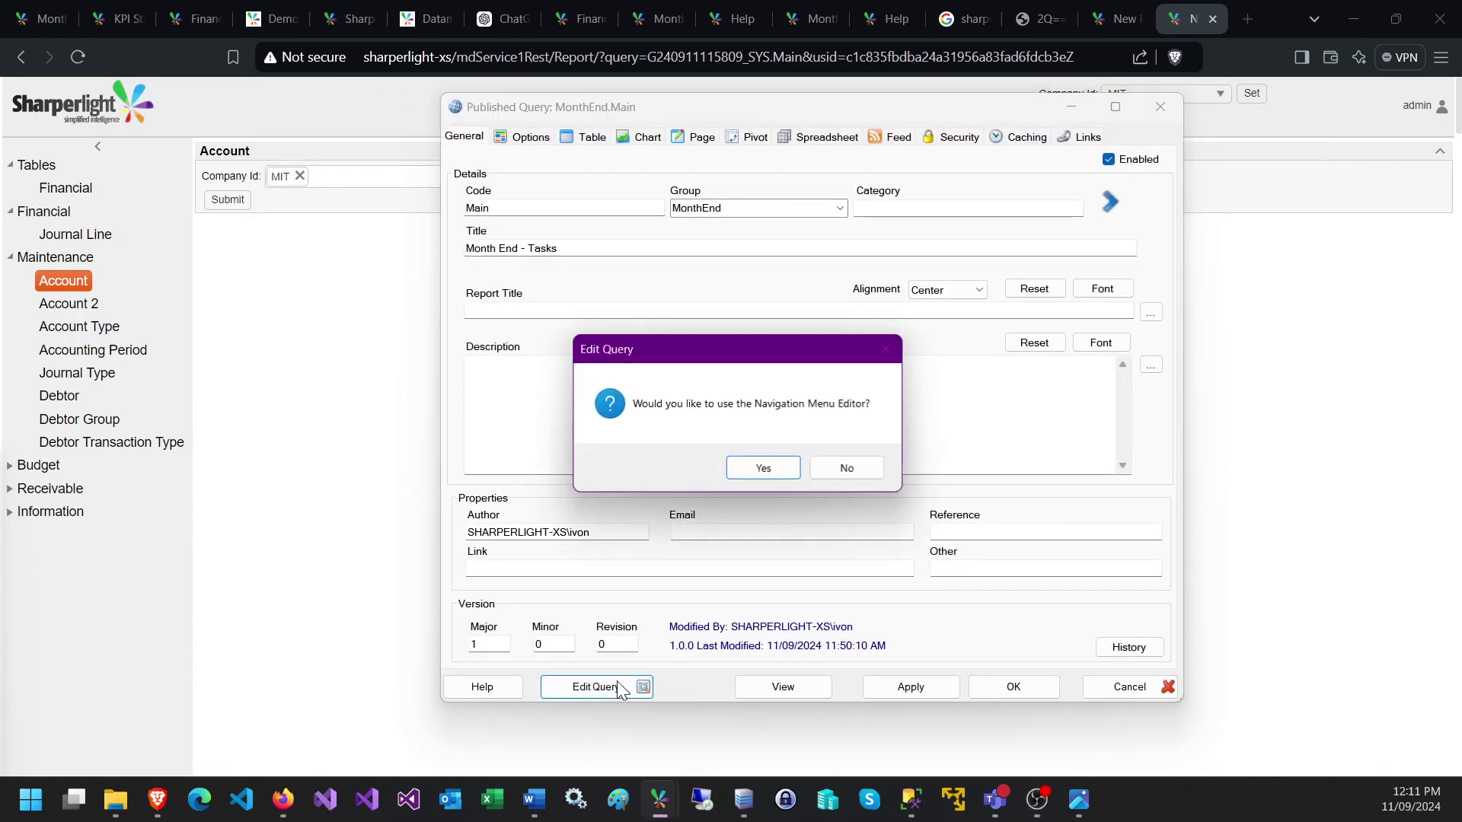
click(763, 470)
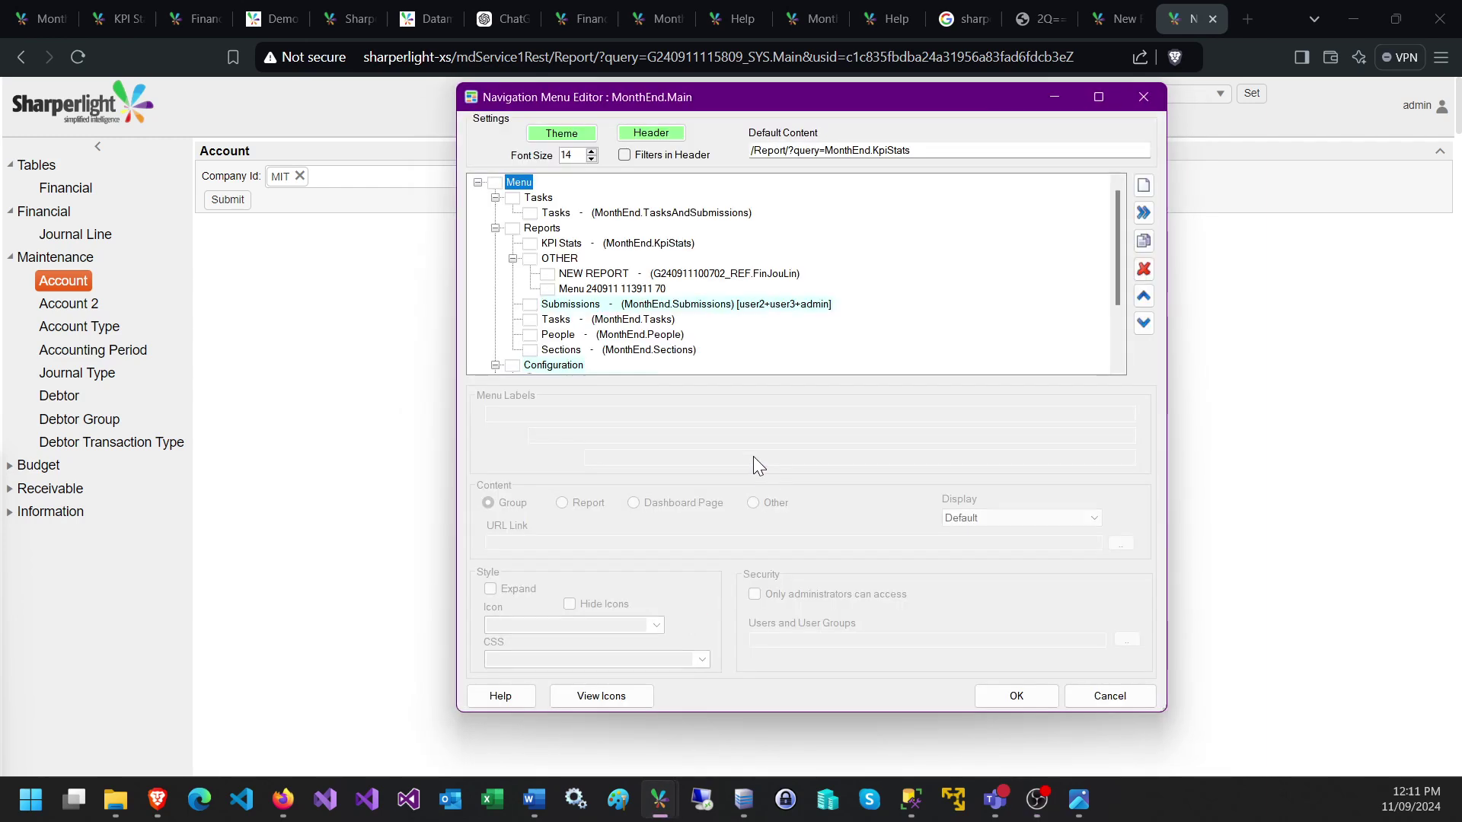
click(580, 304)
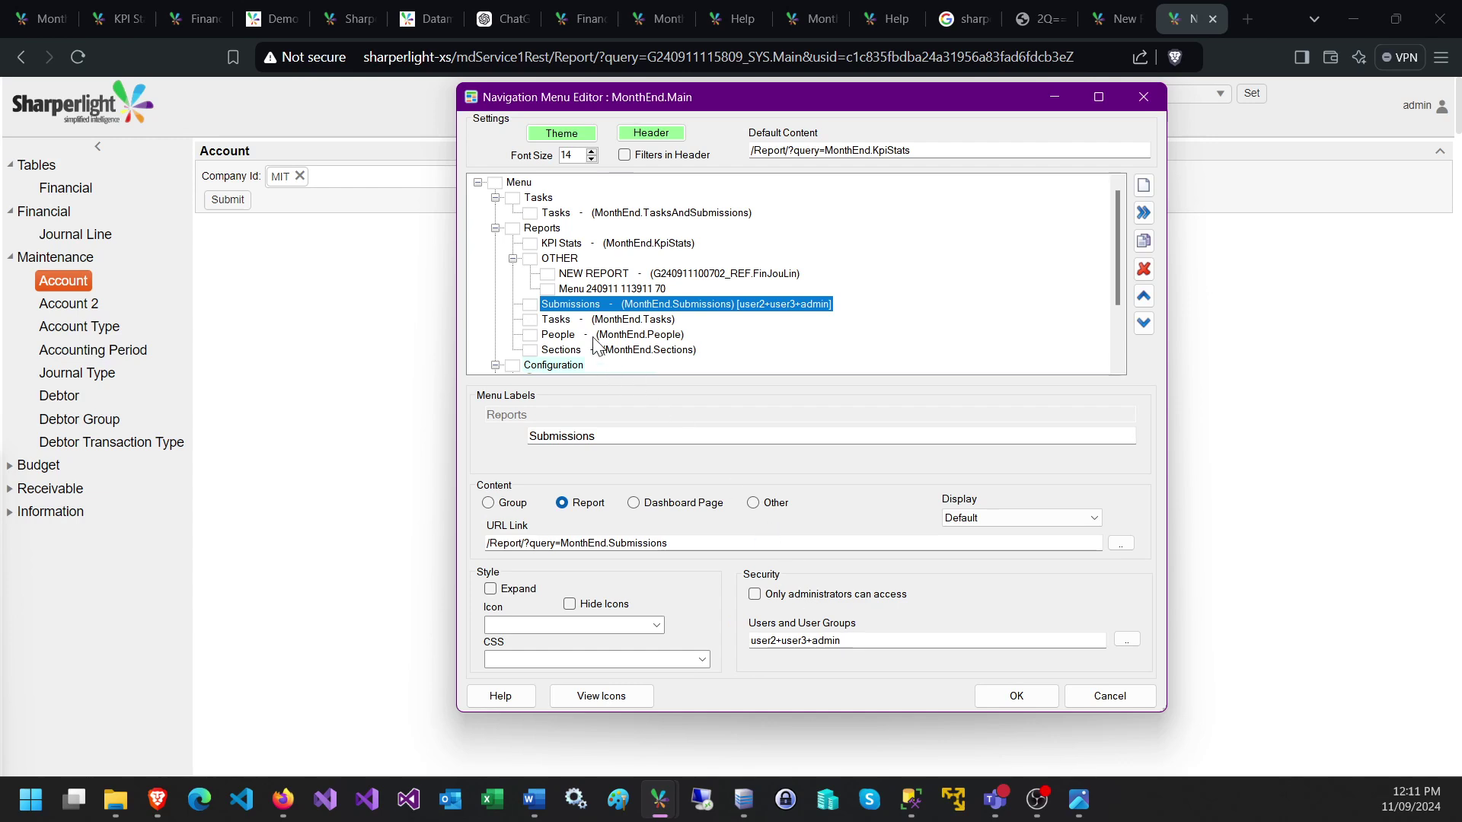
click(559, 319)
key(Up)
drag(1165, 711, 1229, 792)
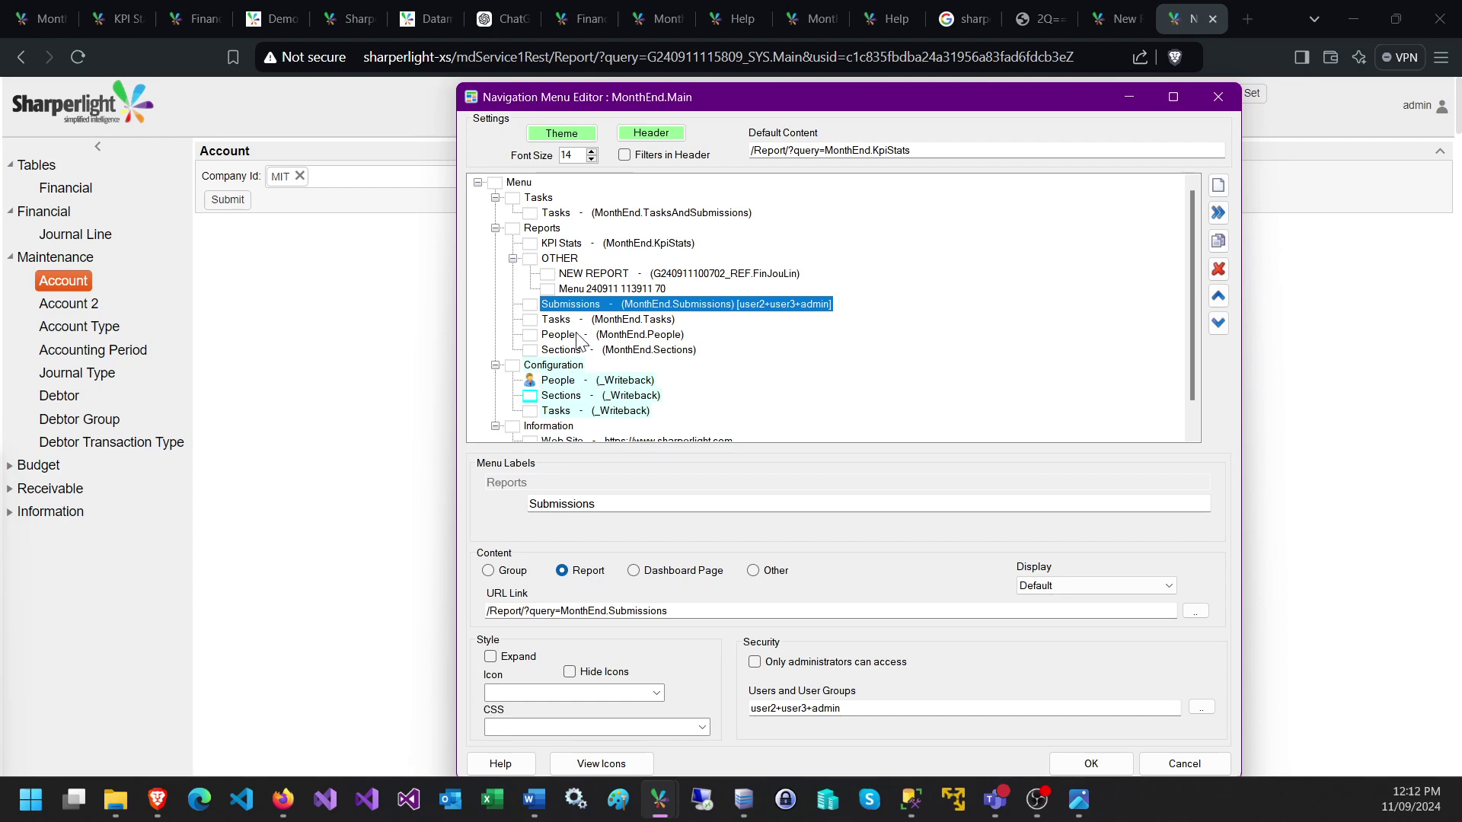
click(1164, 764)
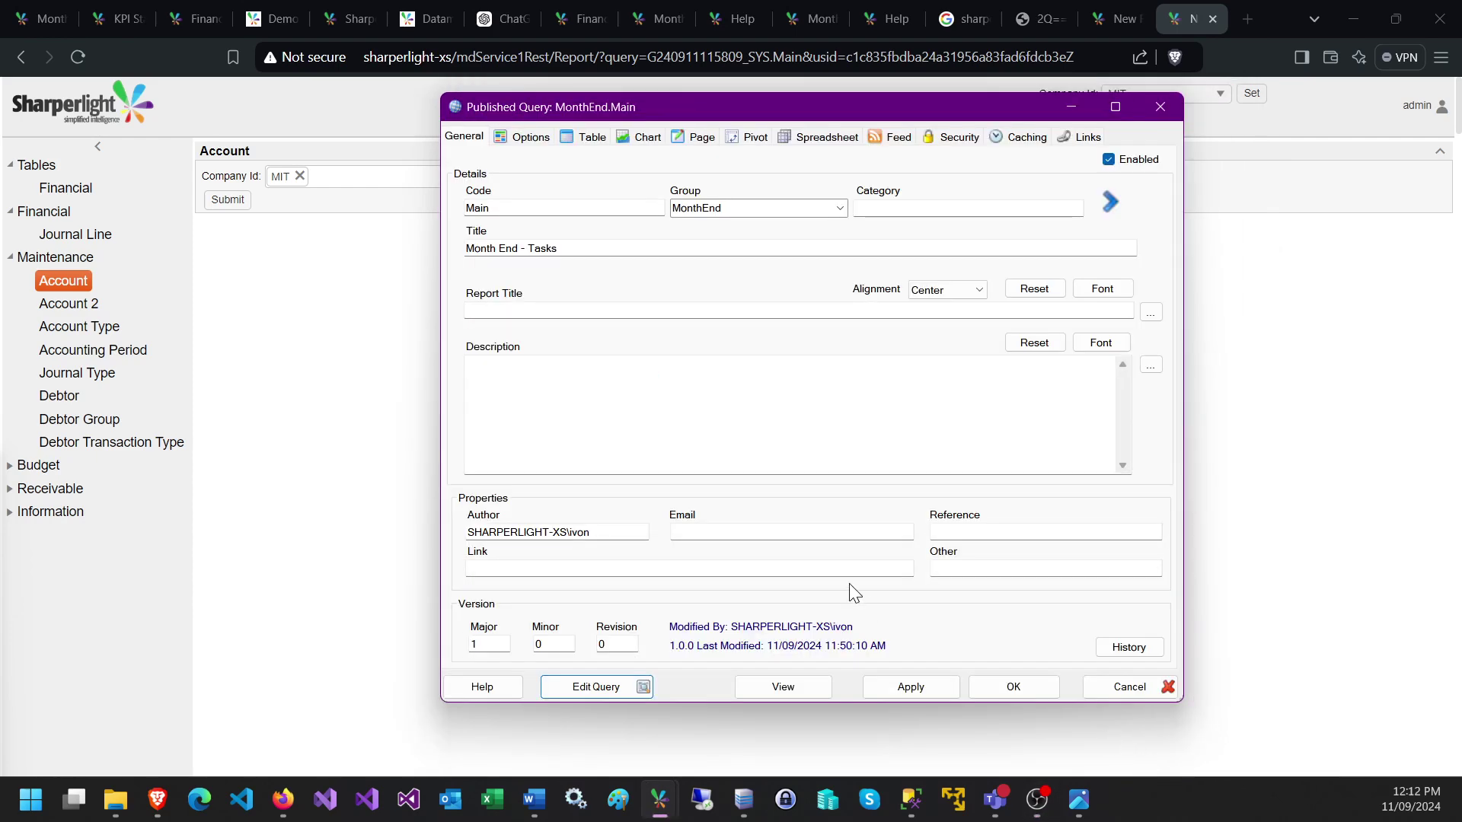
click(1119, 688)
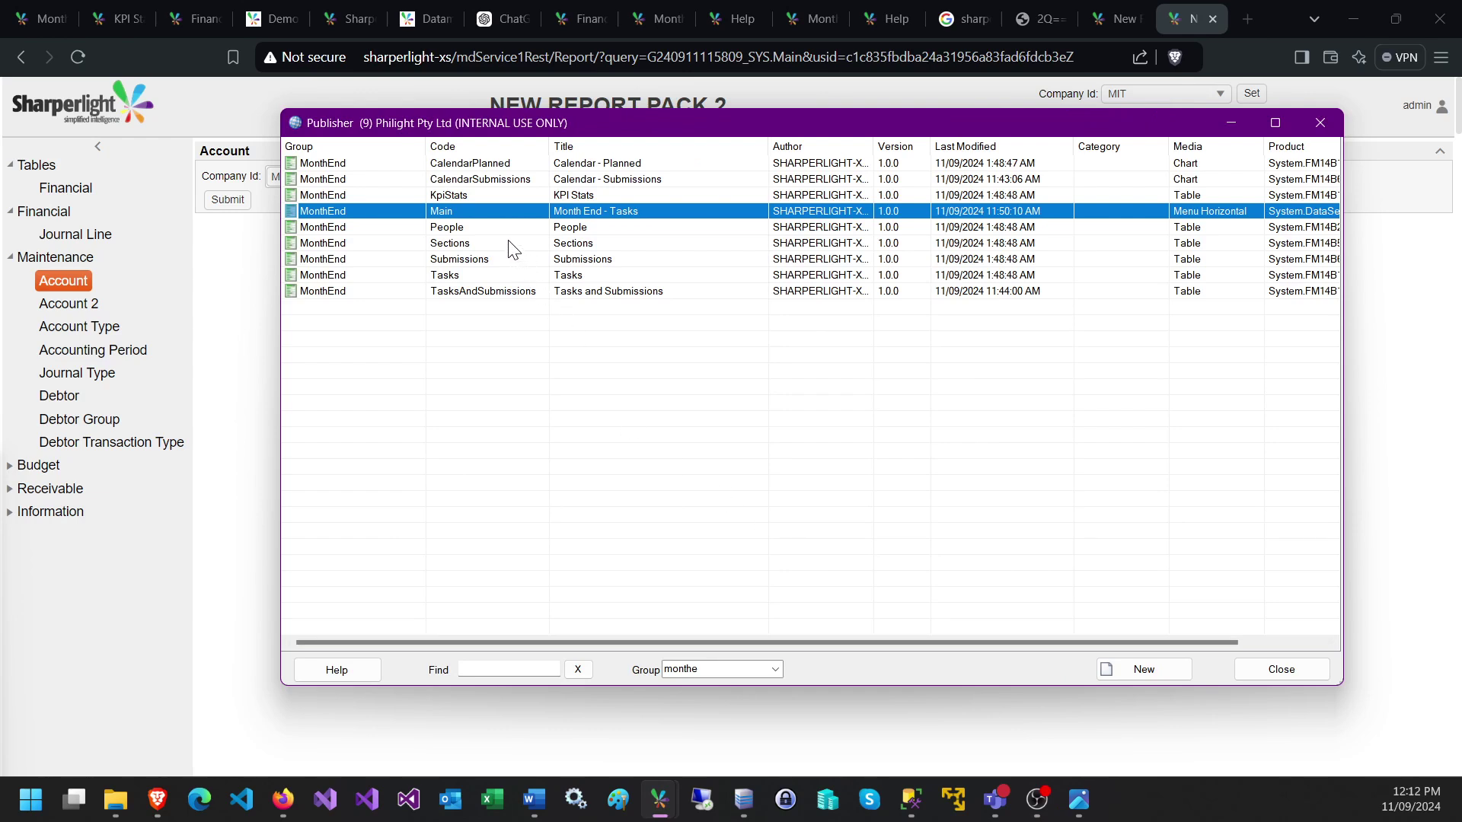
- Restrict access to the MonthEnd People report to user3 in its security settings, and save it
click(312, 233)
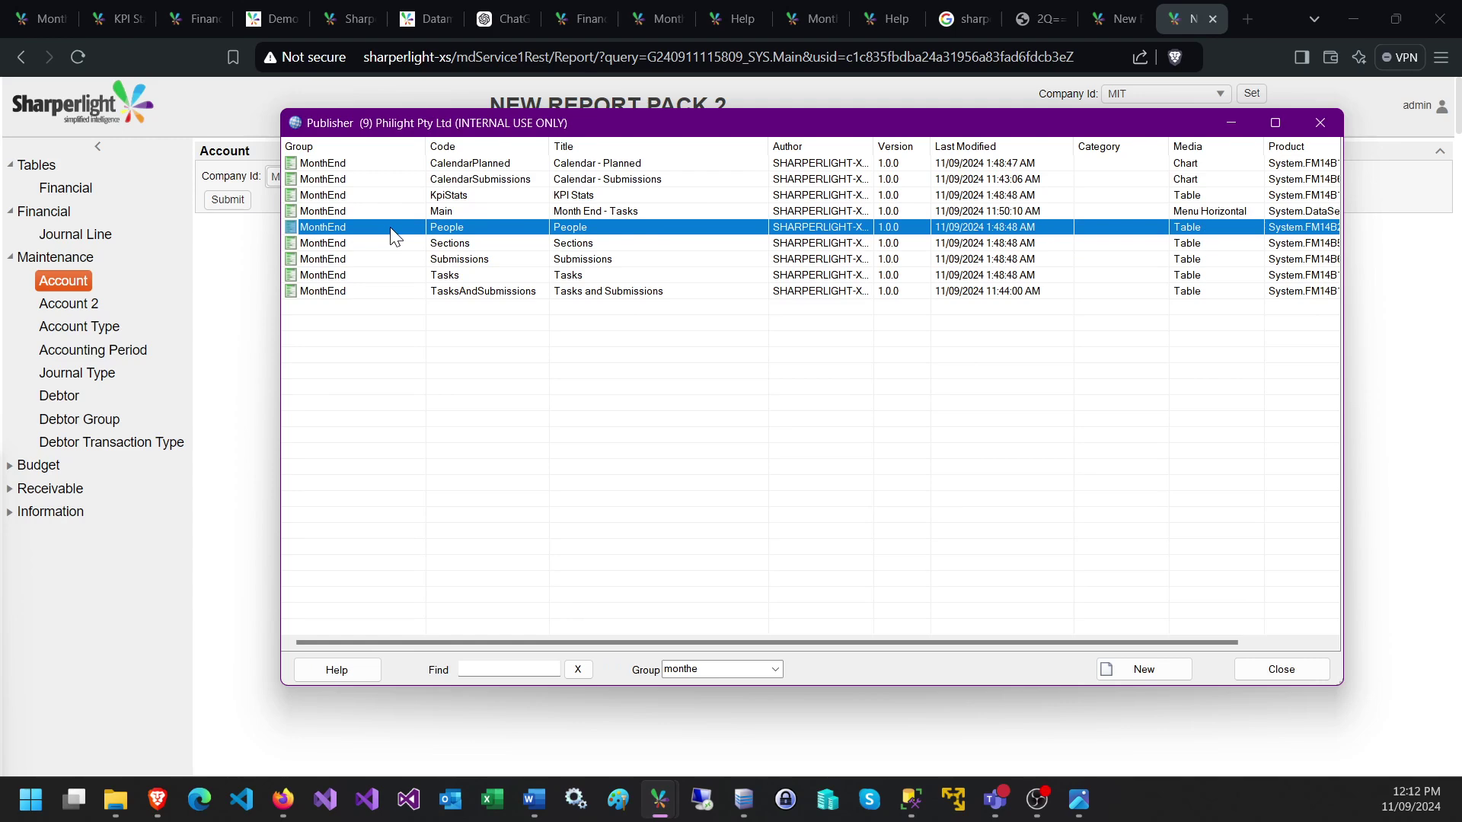
double_click(449, 236)
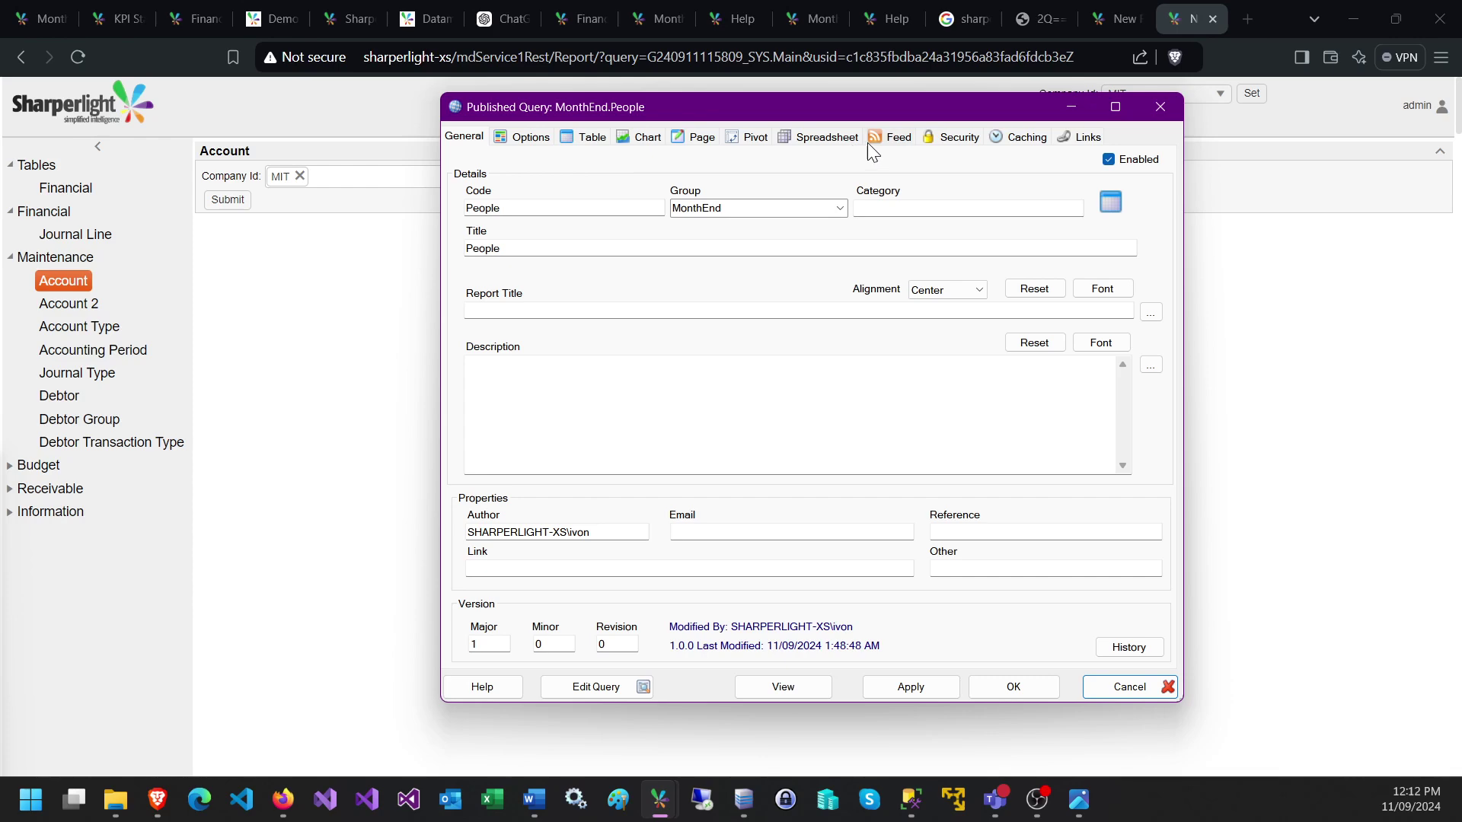
click(952, 143)
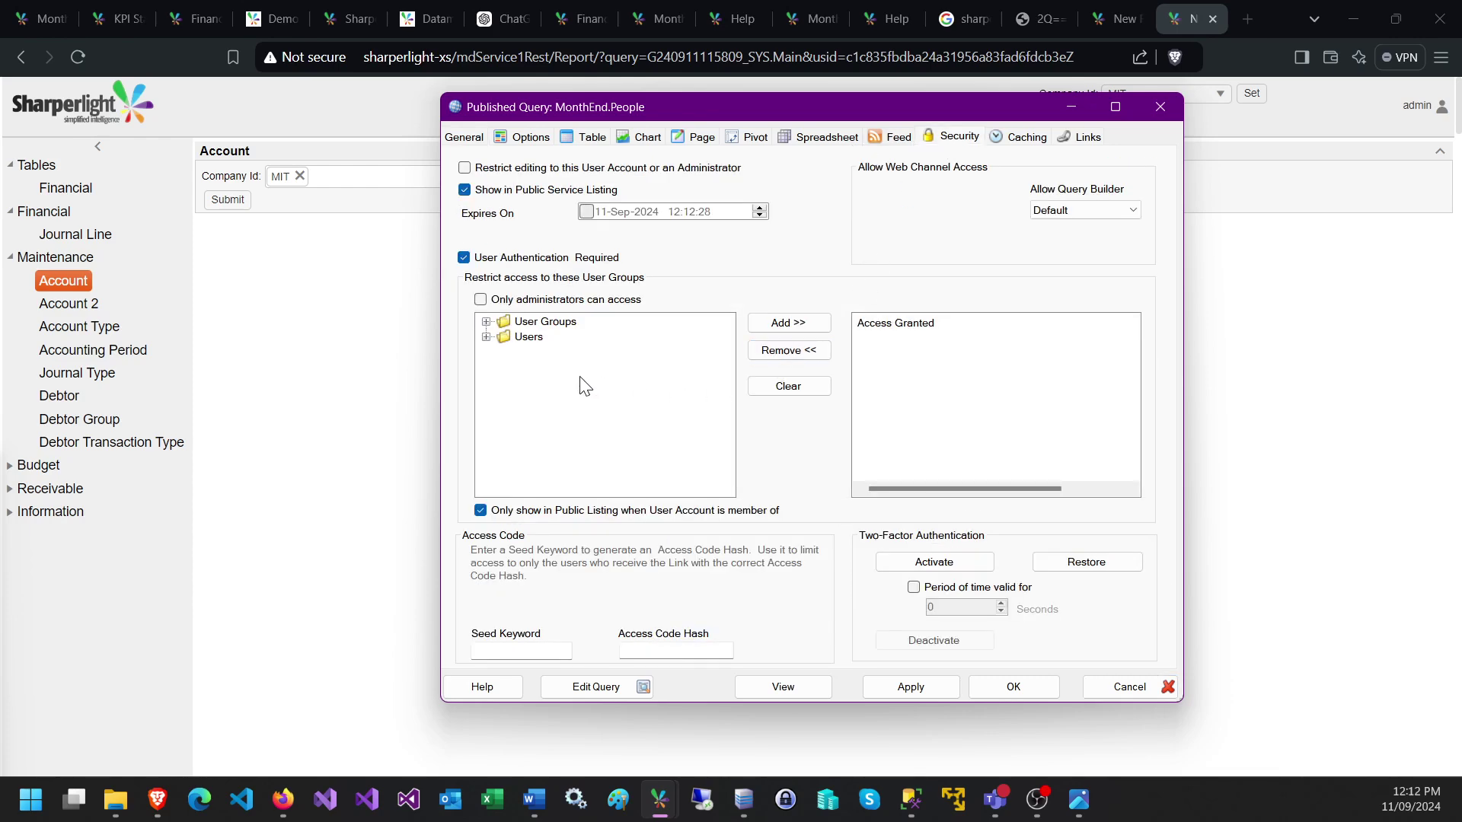
click(486, 337)
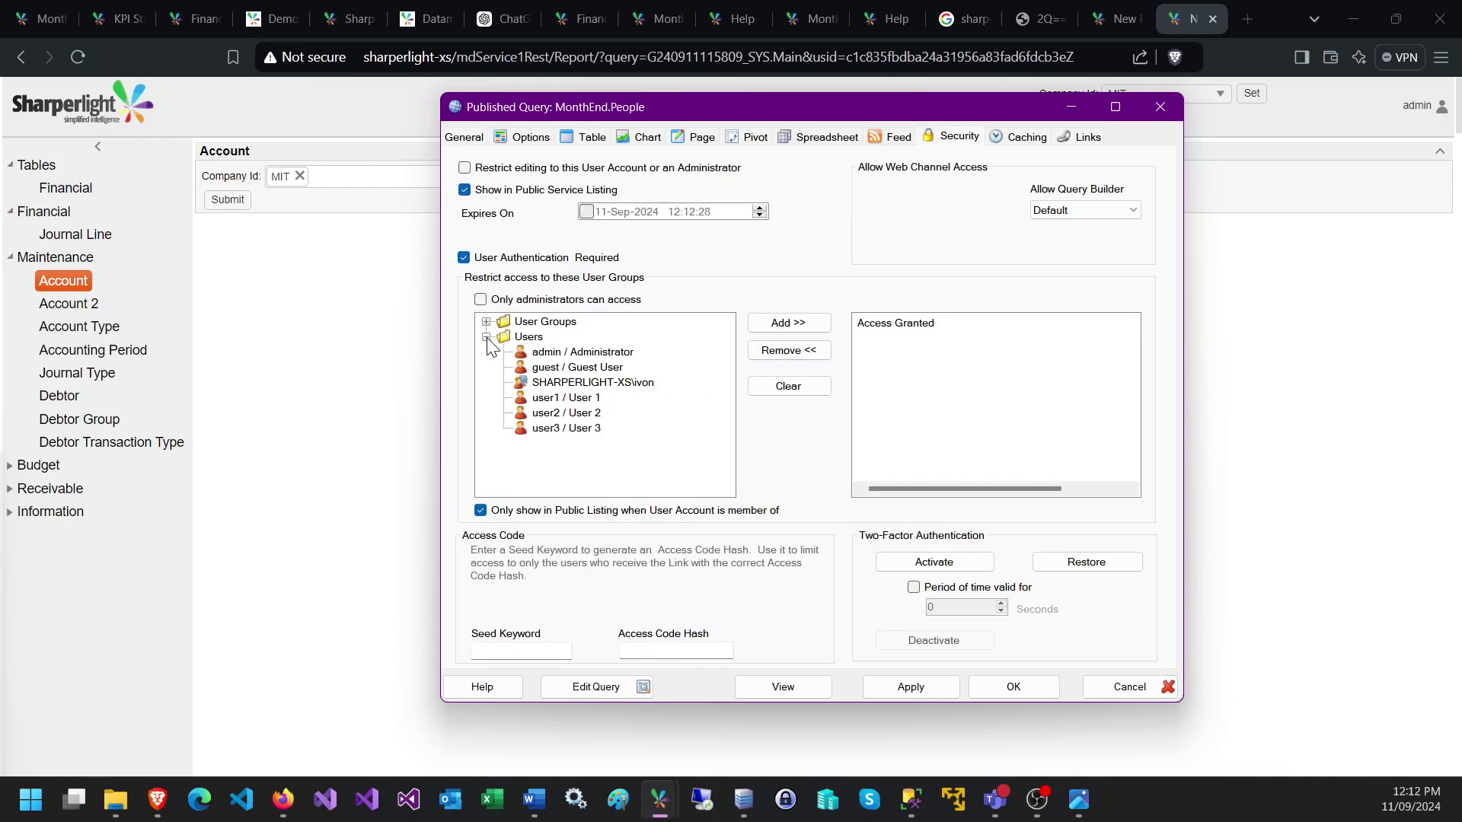
double_click(558, 426)
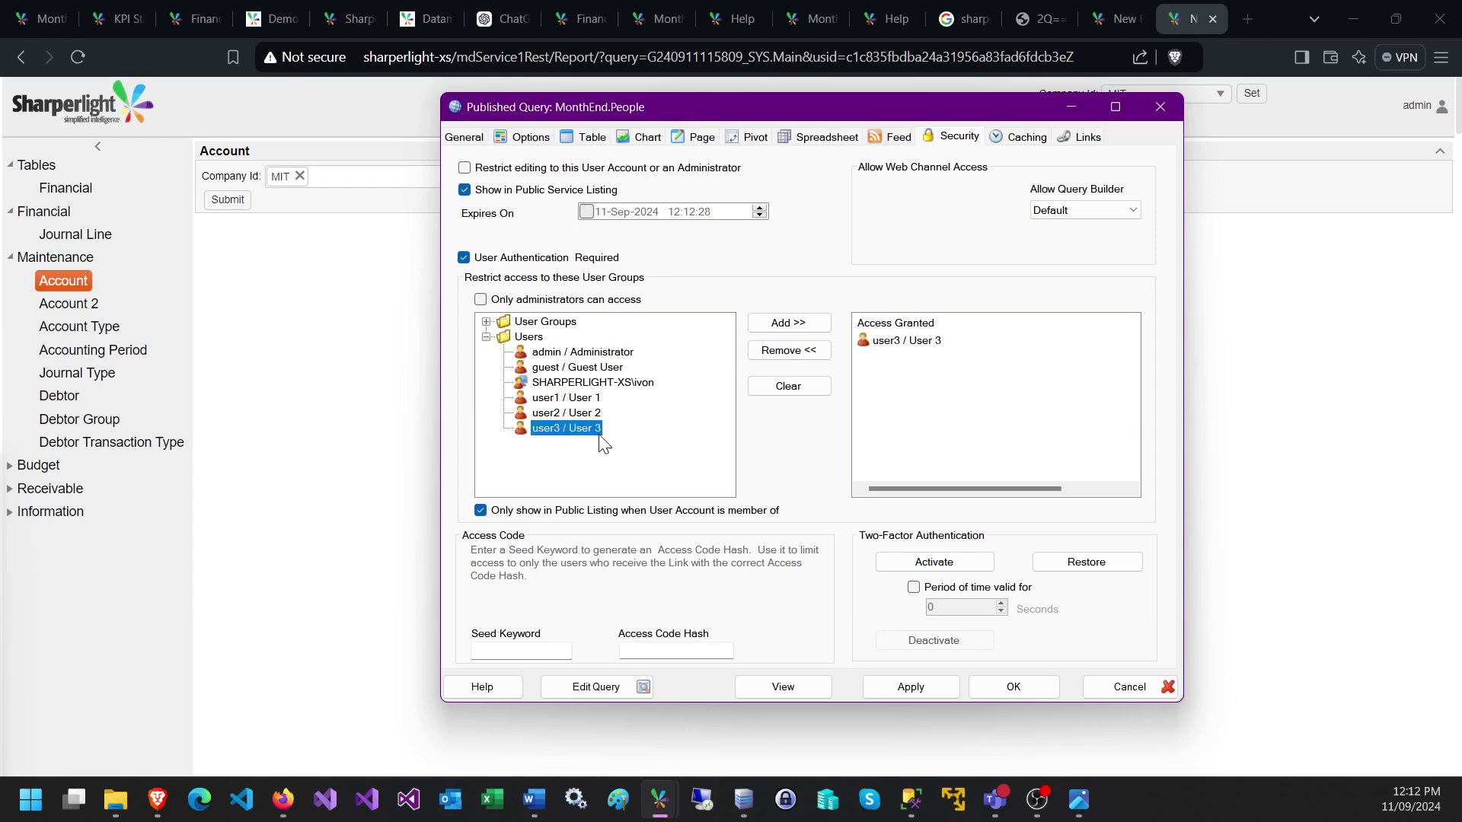
click(909, 685)
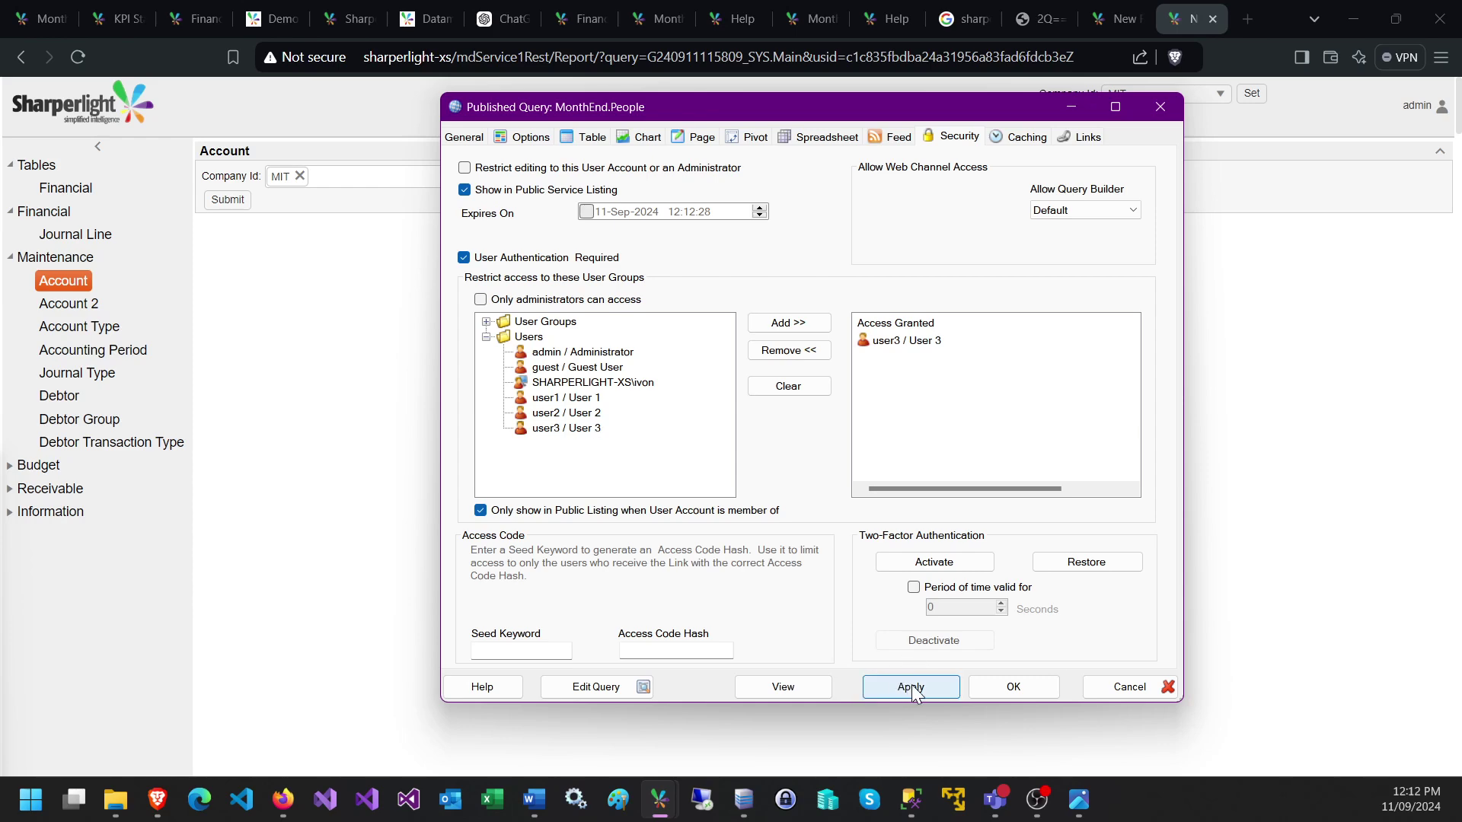
click(1007, 687)
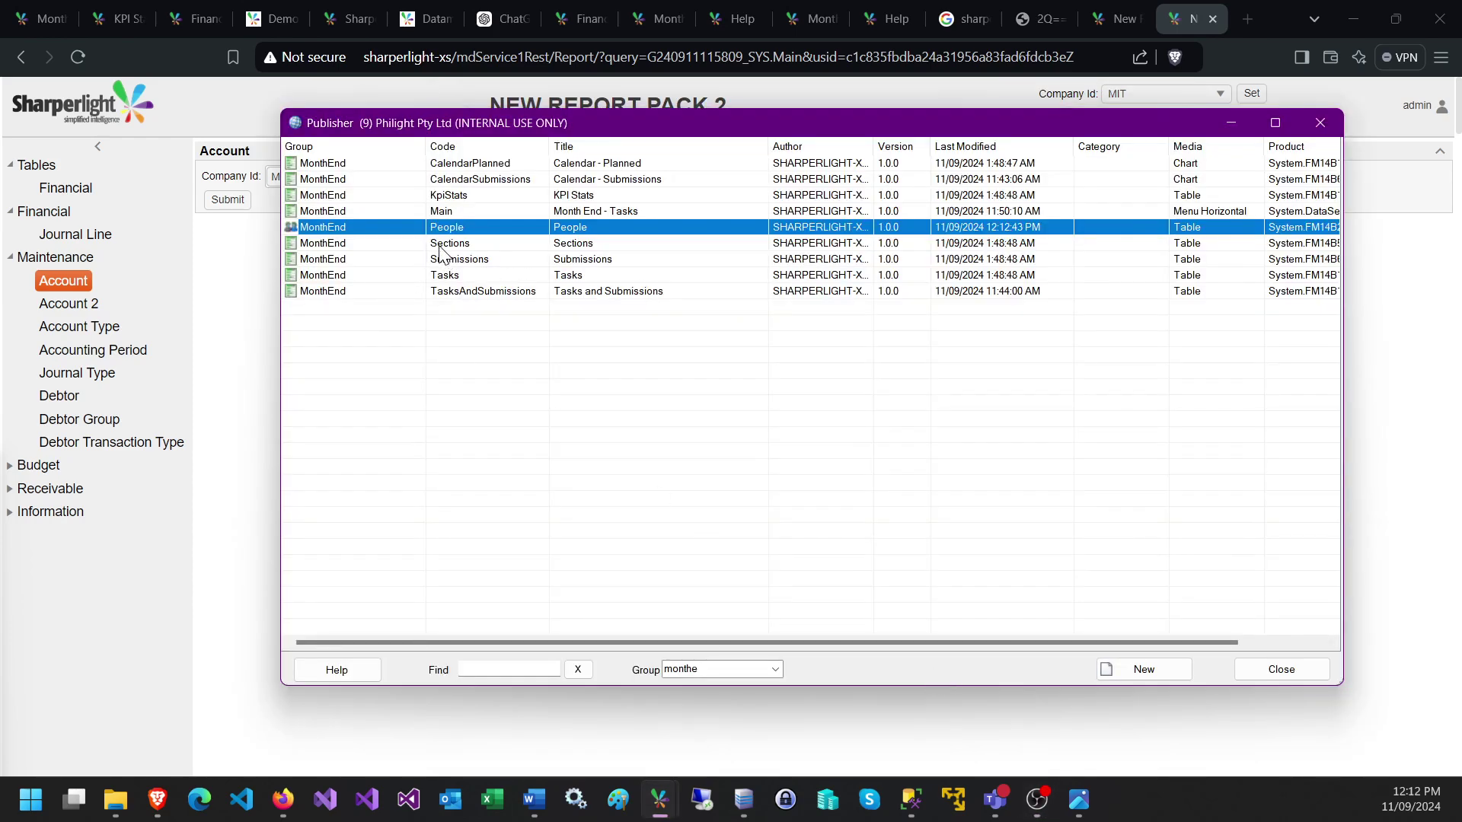
- Reopen MonthEnd.Main in the Navigation Menu Editor, check the security of the People item under Reports, and save the menu
double_click(452, 214)
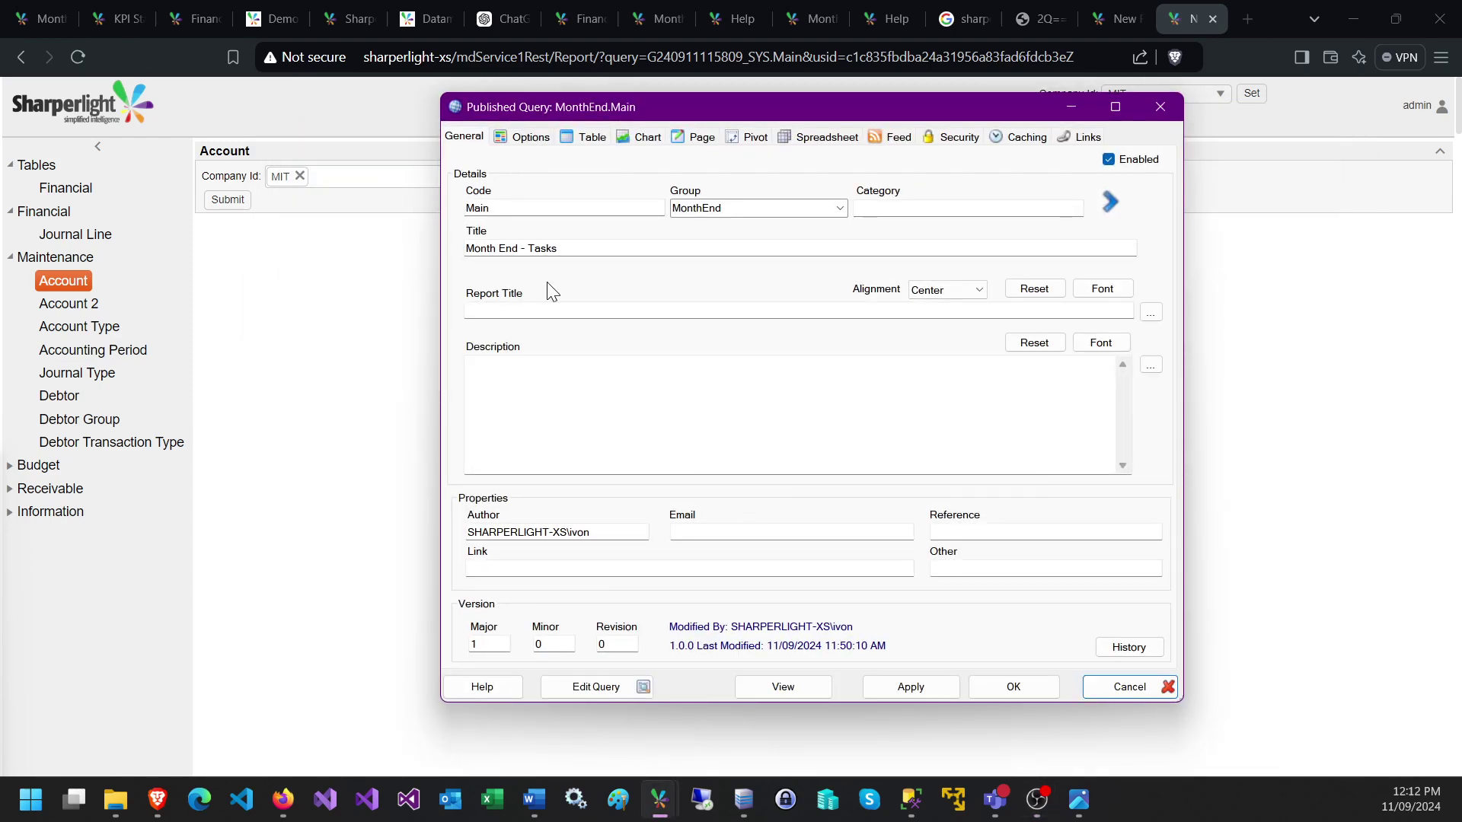
click(607, 694)
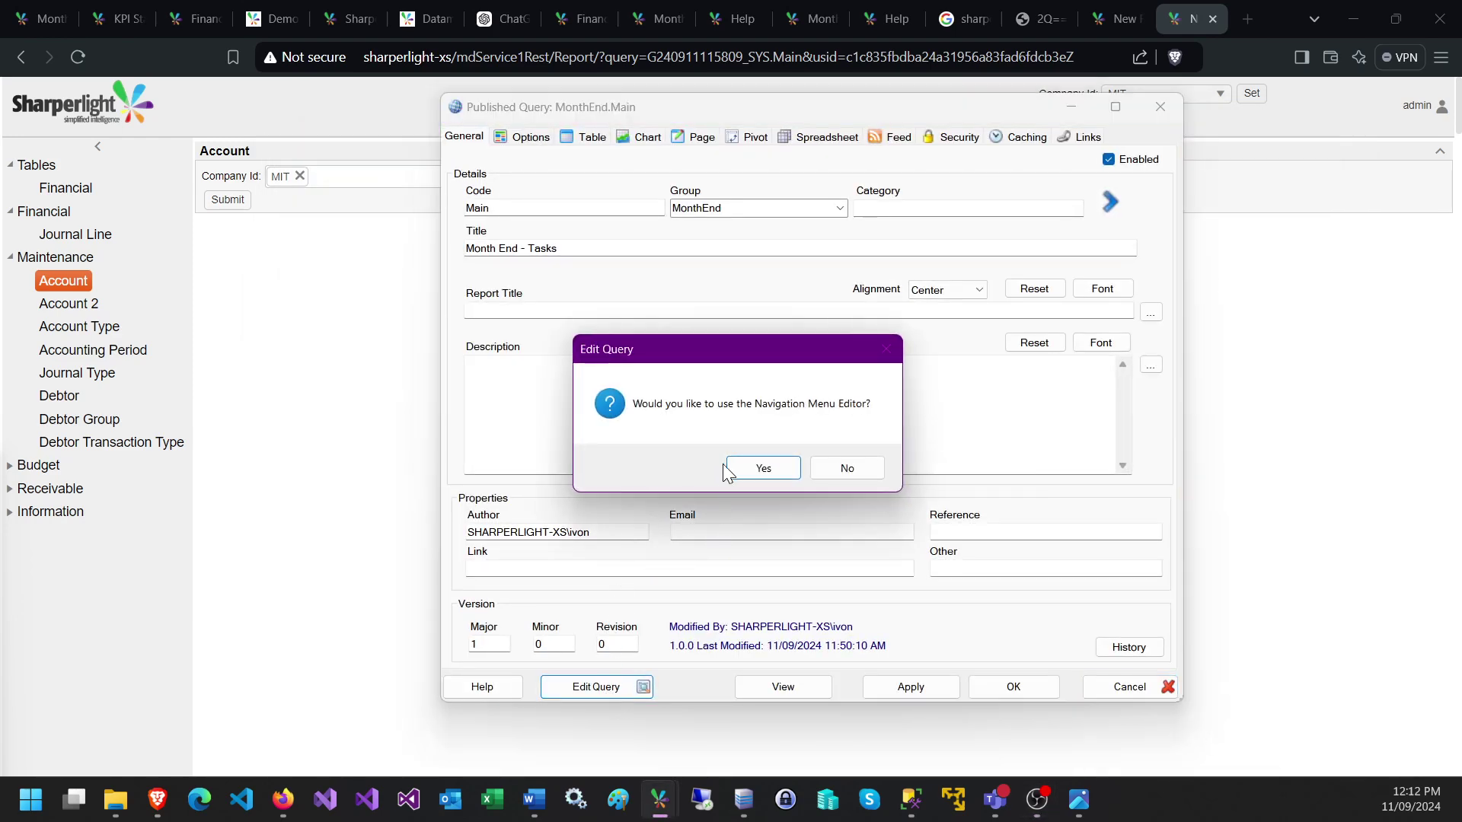
click(746, 467)
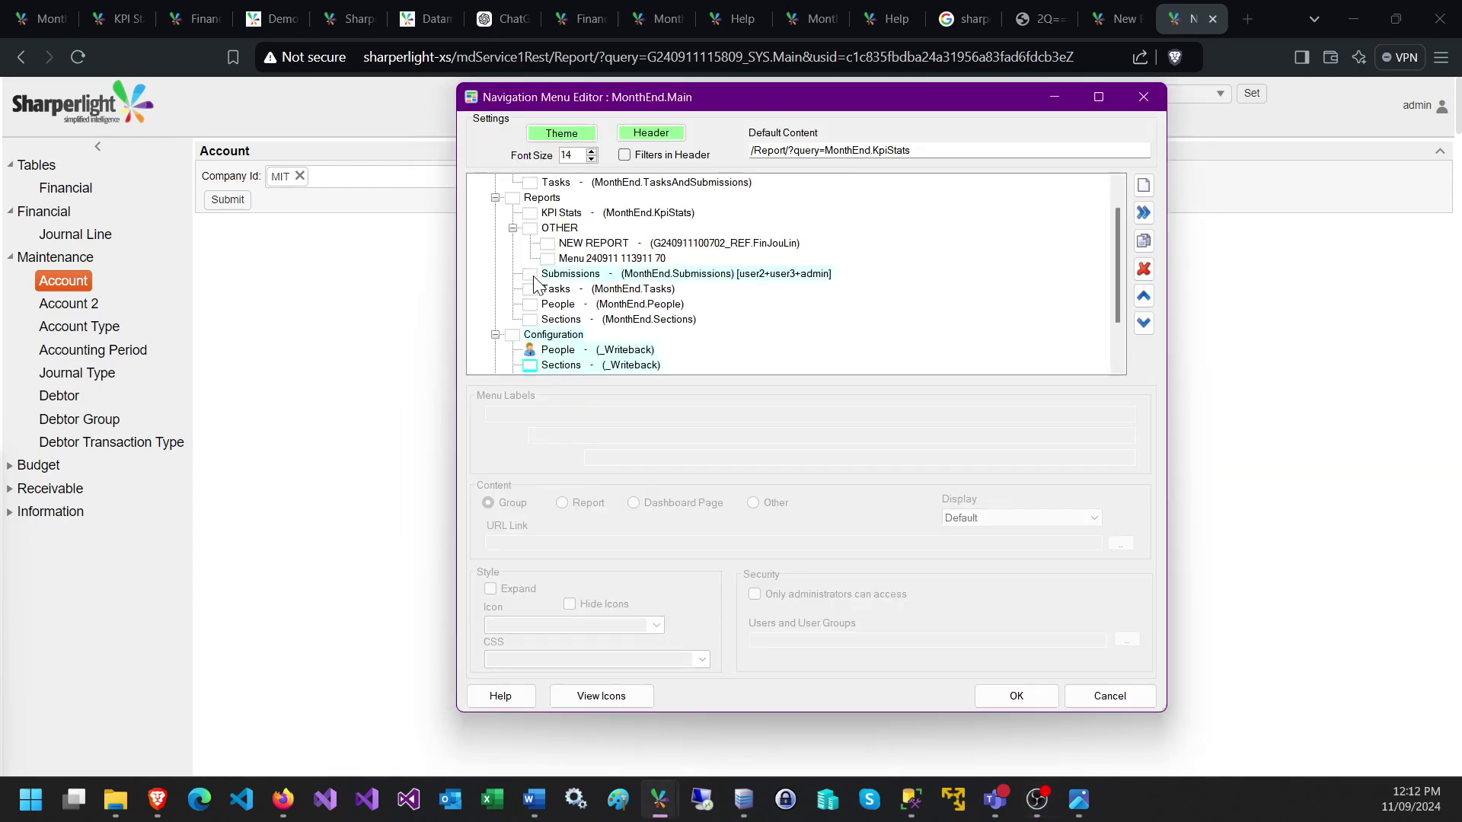
click(561, 308)
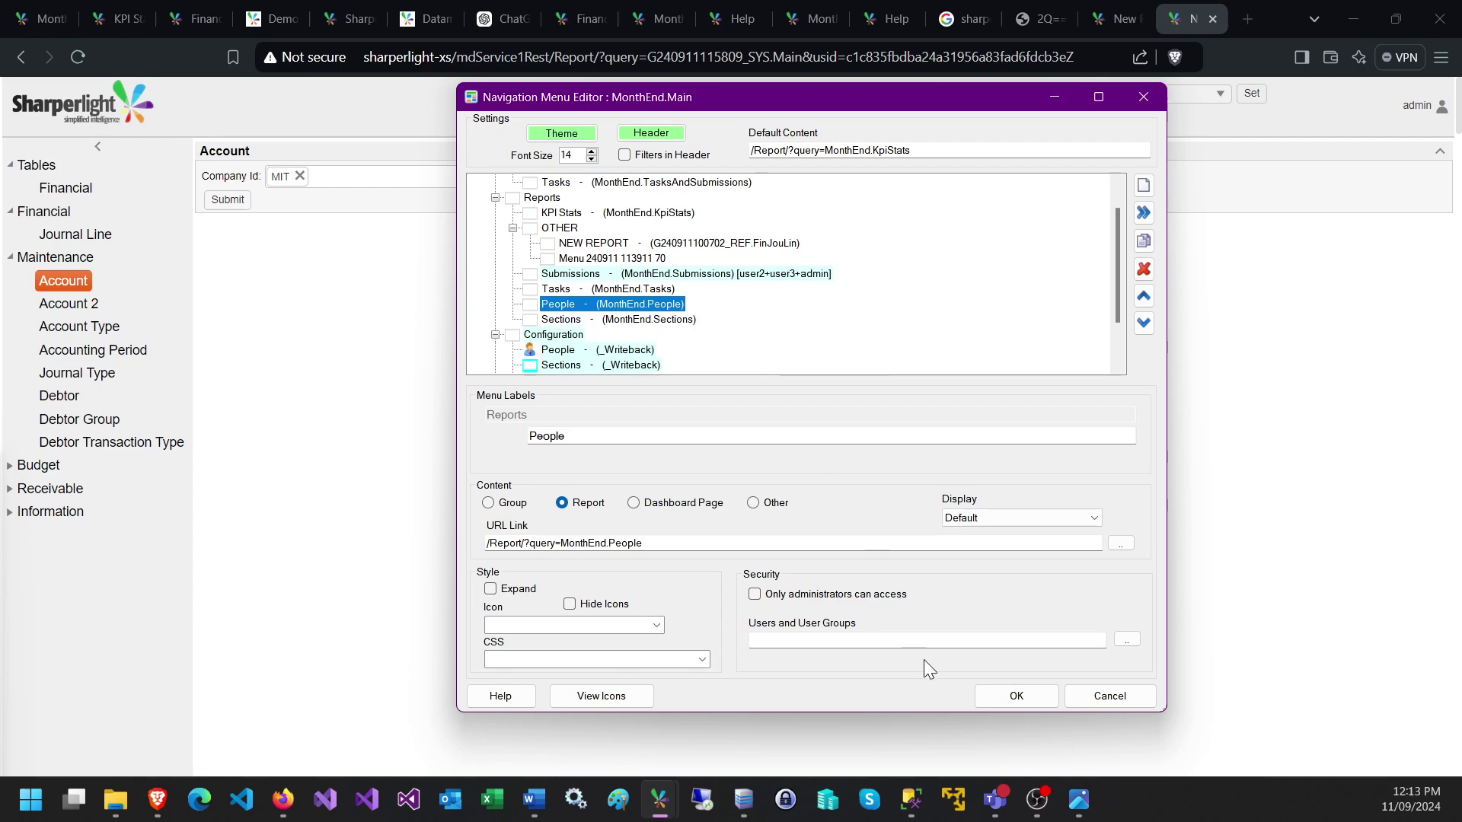
click(1008, 696)
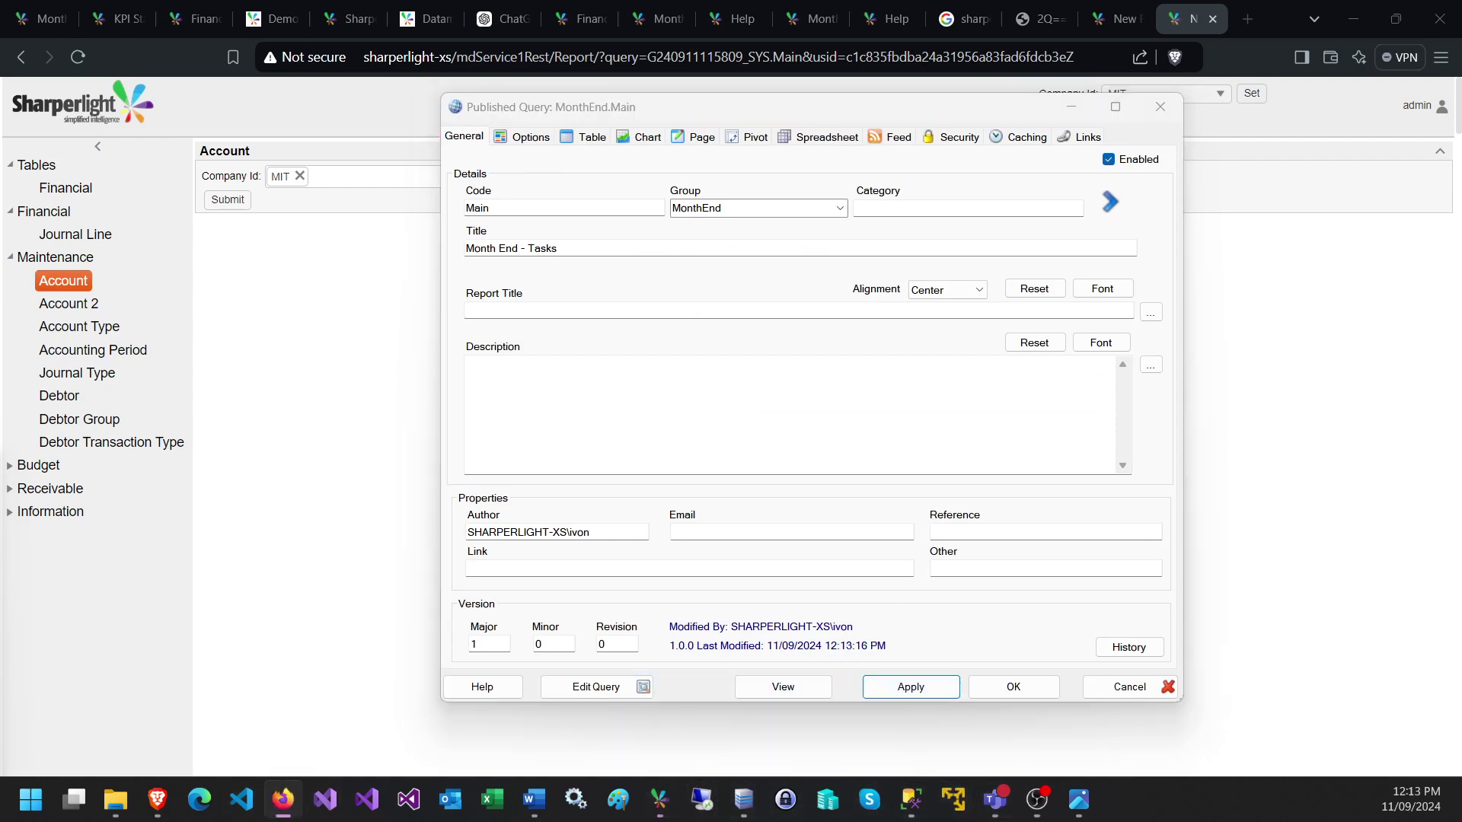
- Switch to Firefox, reload the Month End - Tasks page as user2, and examine its Reports and Tasks menus
click(283, 799)
drag(619, 468, 936, 70)
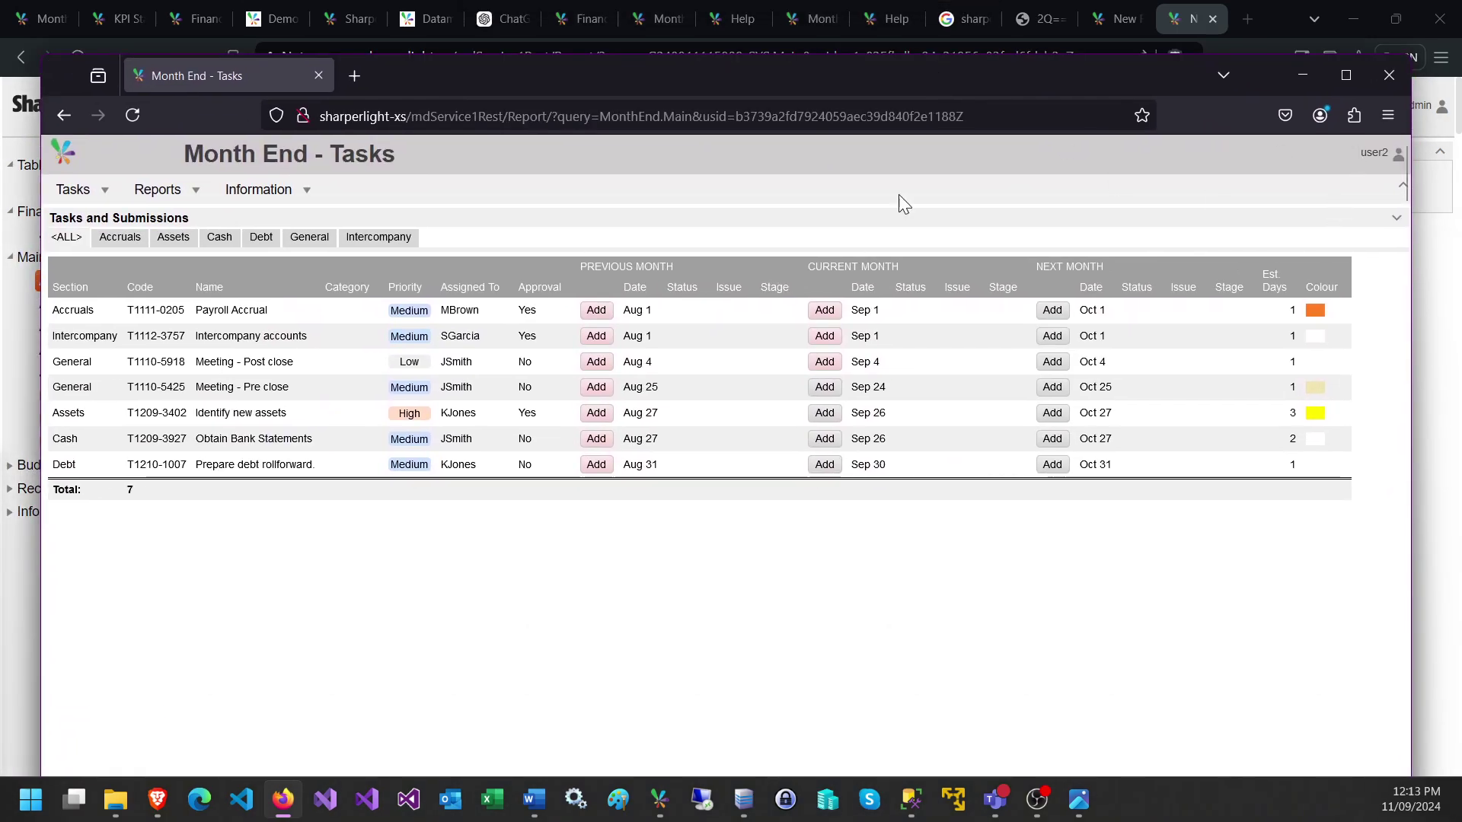
click(132, 118)
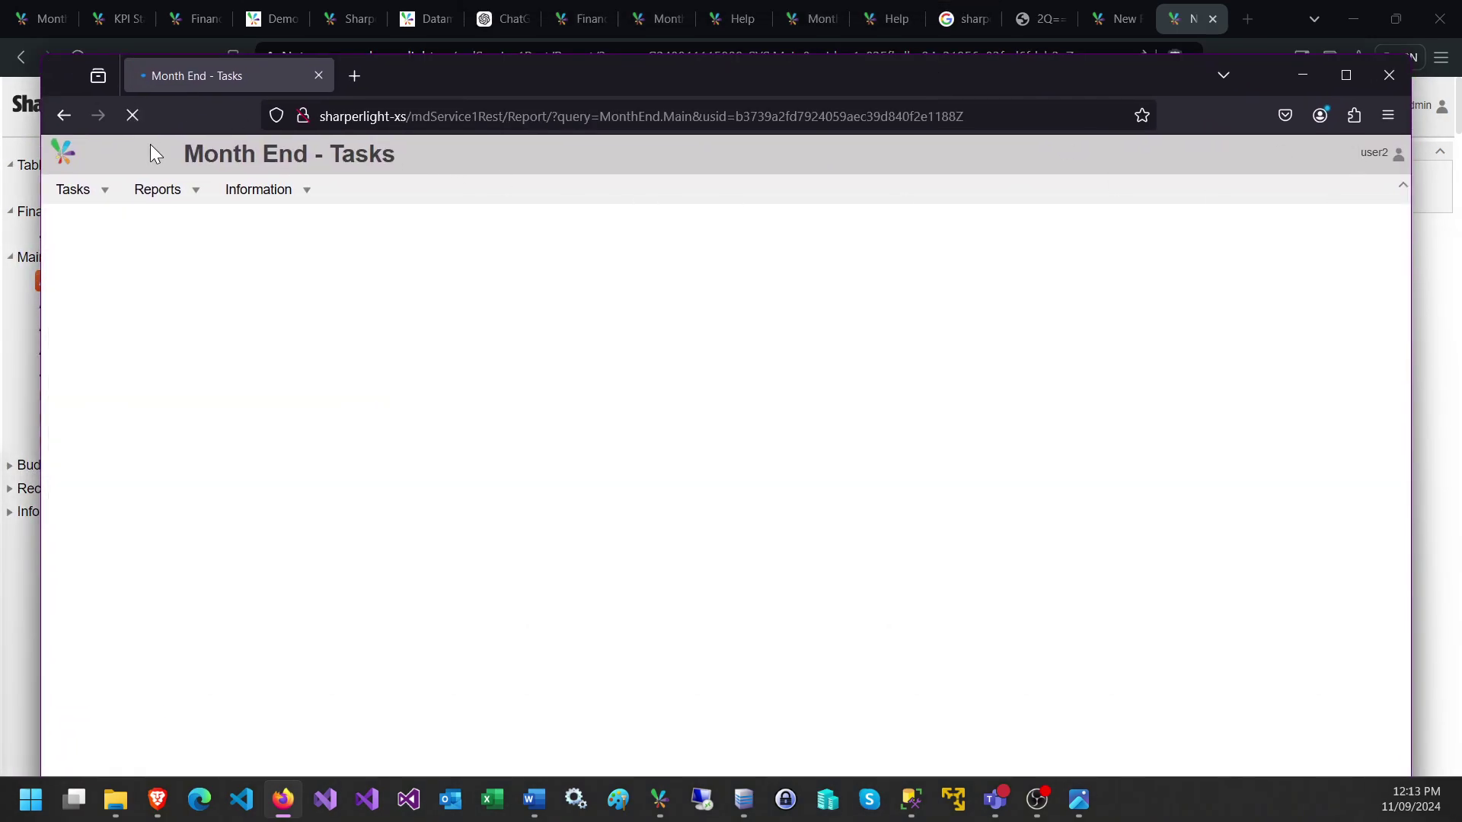
click(153, 198)
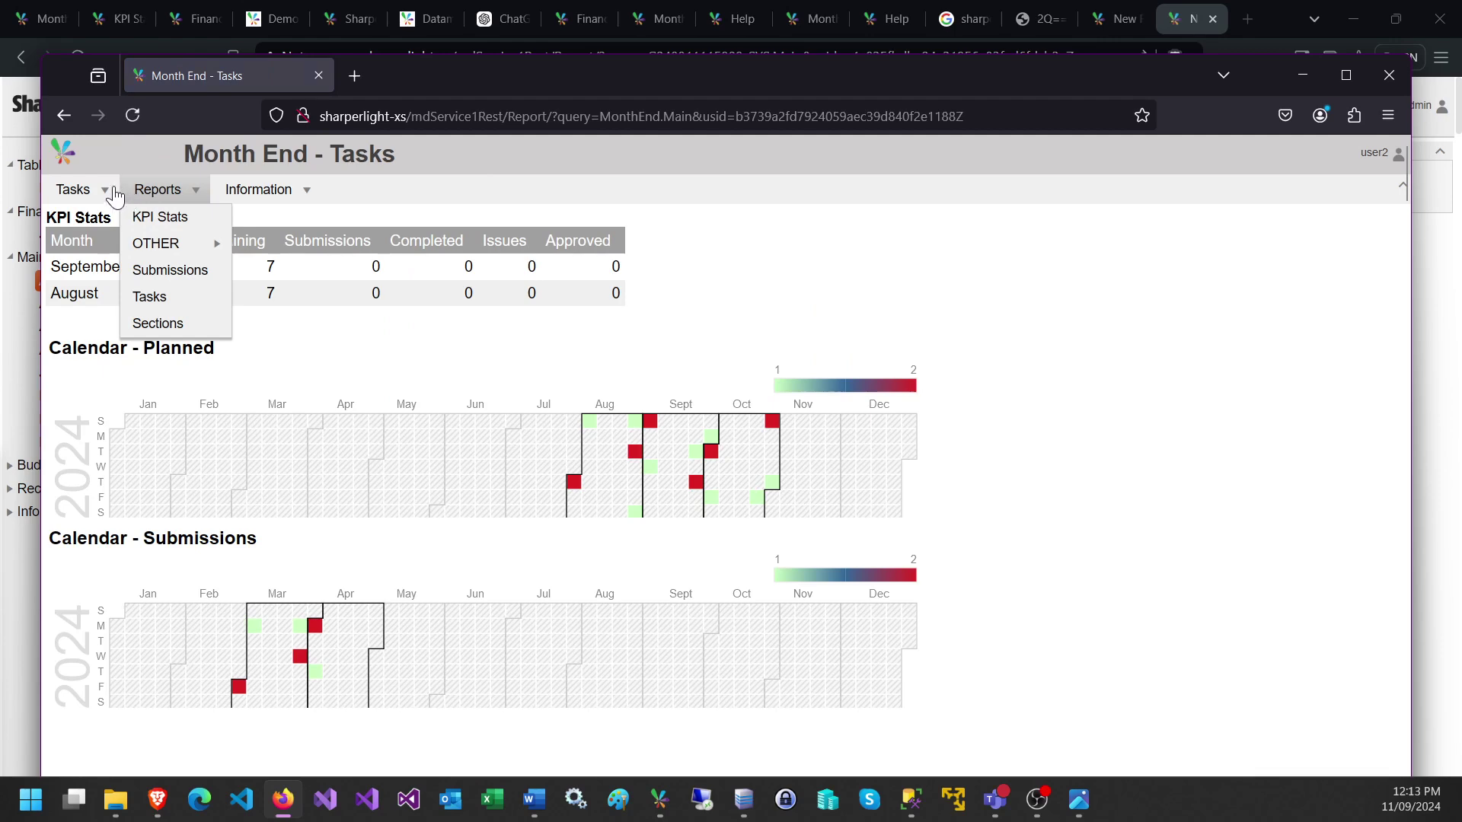
mouse_move(208, 197)
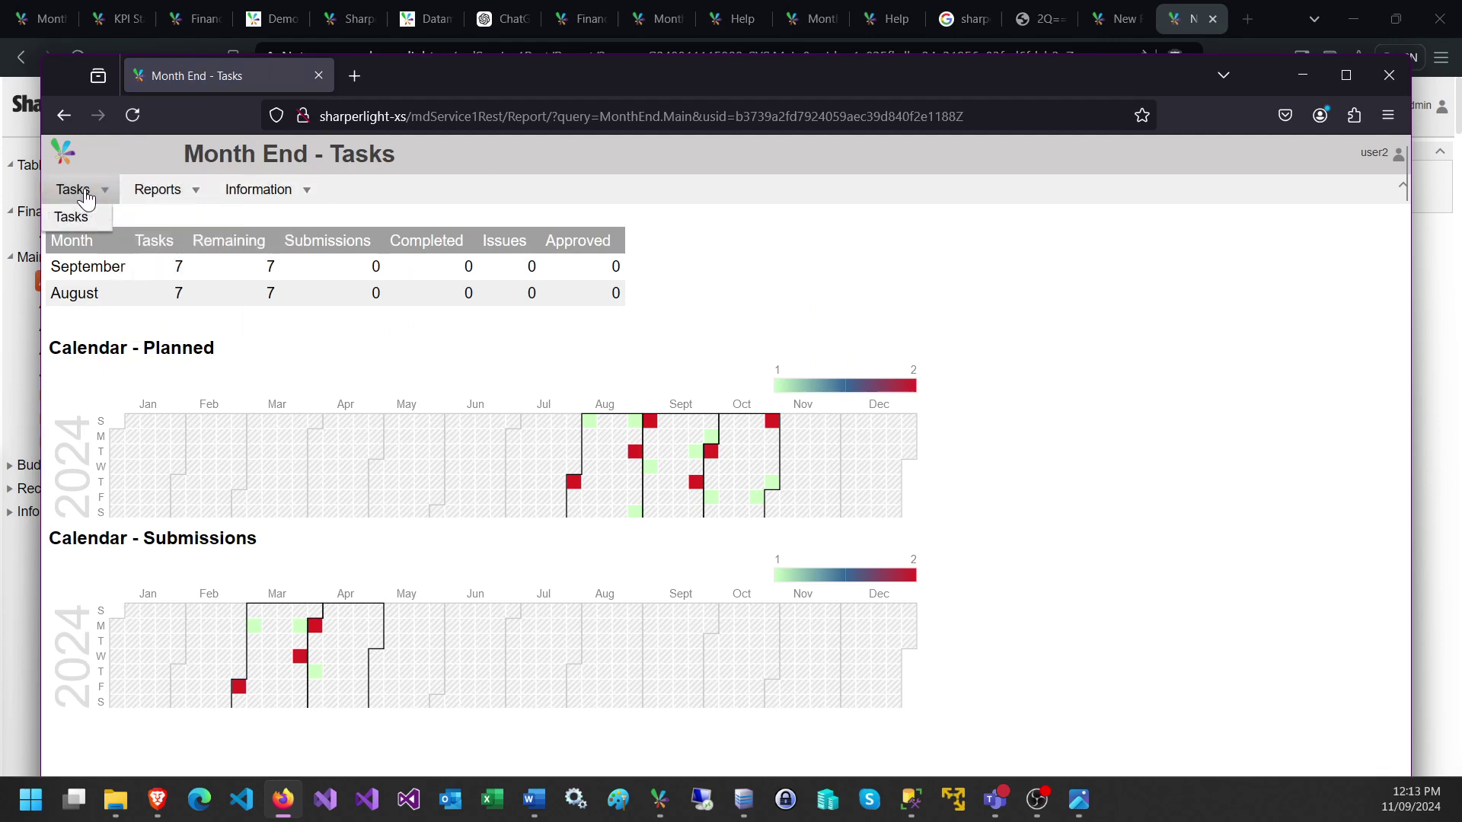
mouse_move(153, 198)
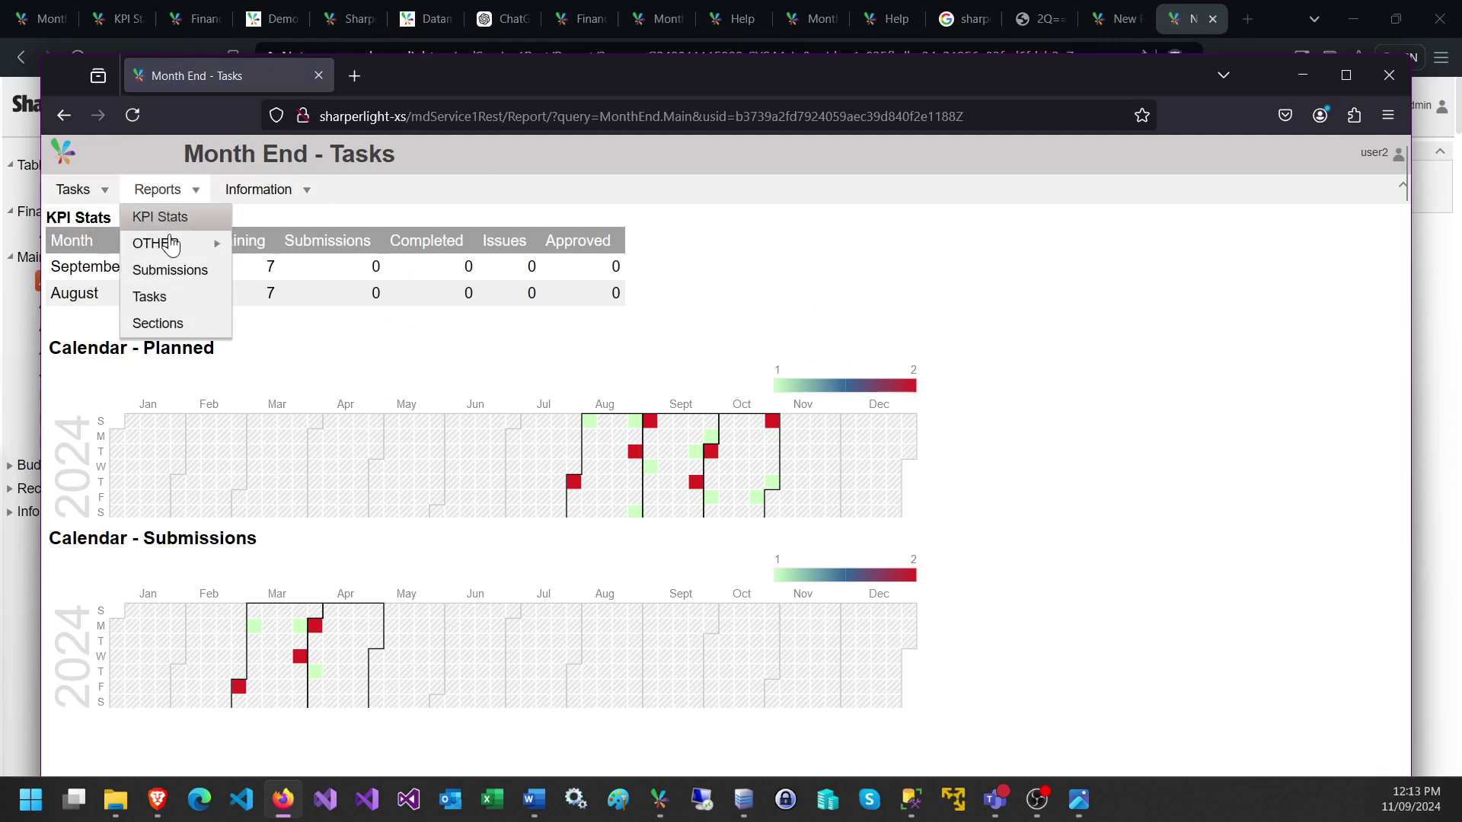
mouse_move(82, 204)
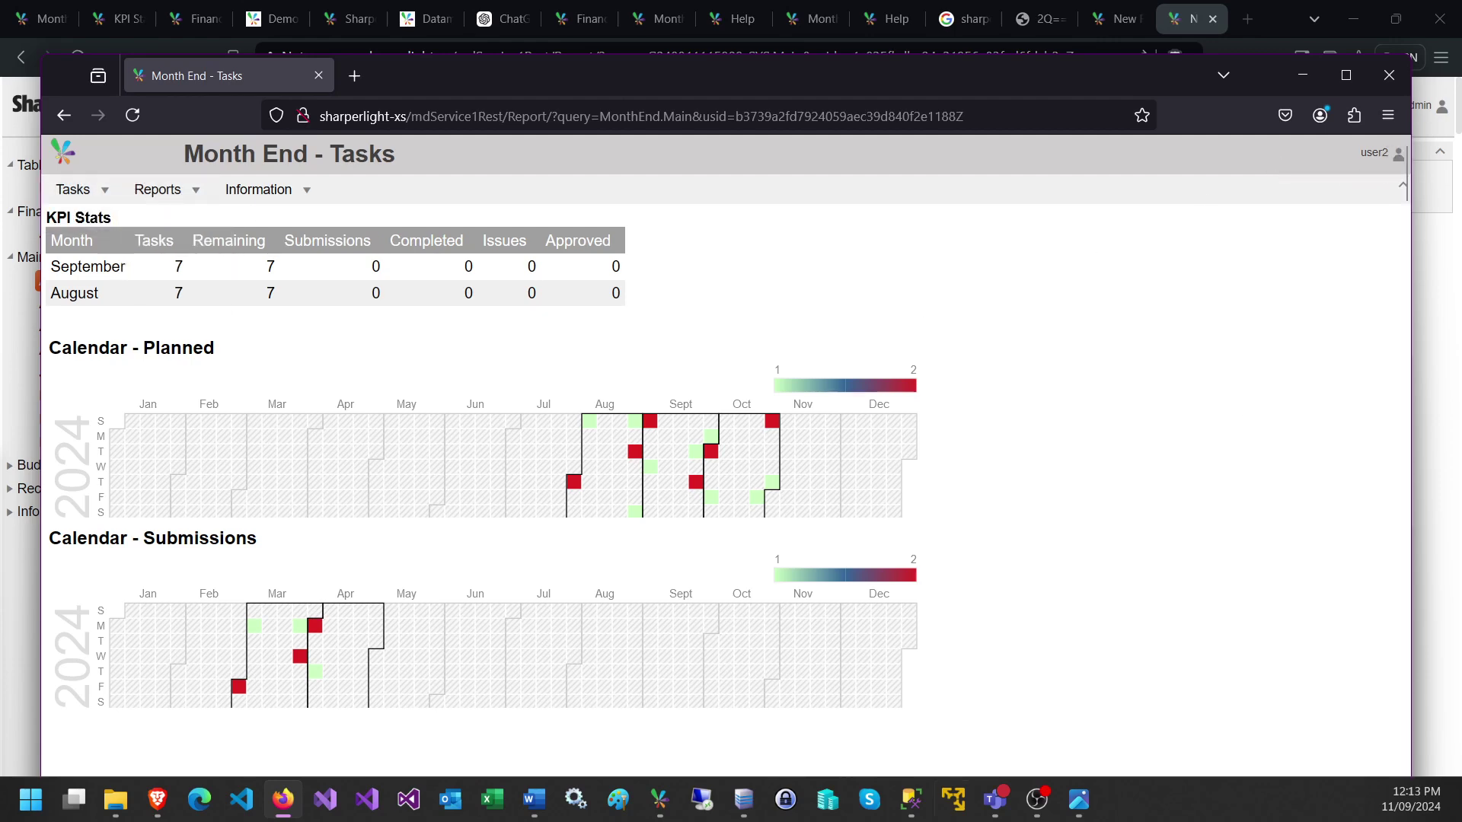
- Sign in to the Month End - Tasks page as user3 with the login remembered, and open People from Reports
click(1394, 154)
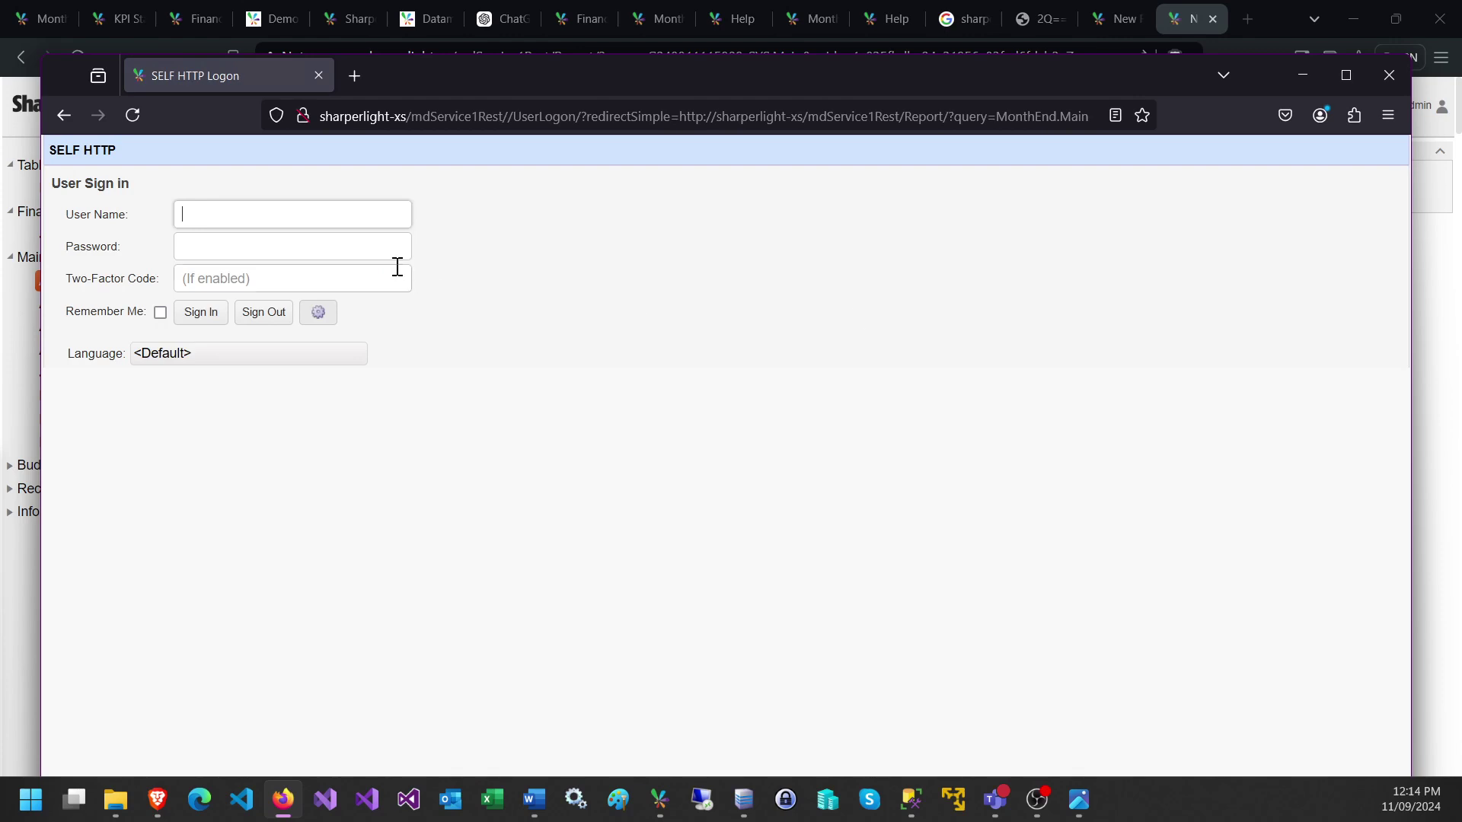
text(user3)
click(159, 312)
click(192, 321)
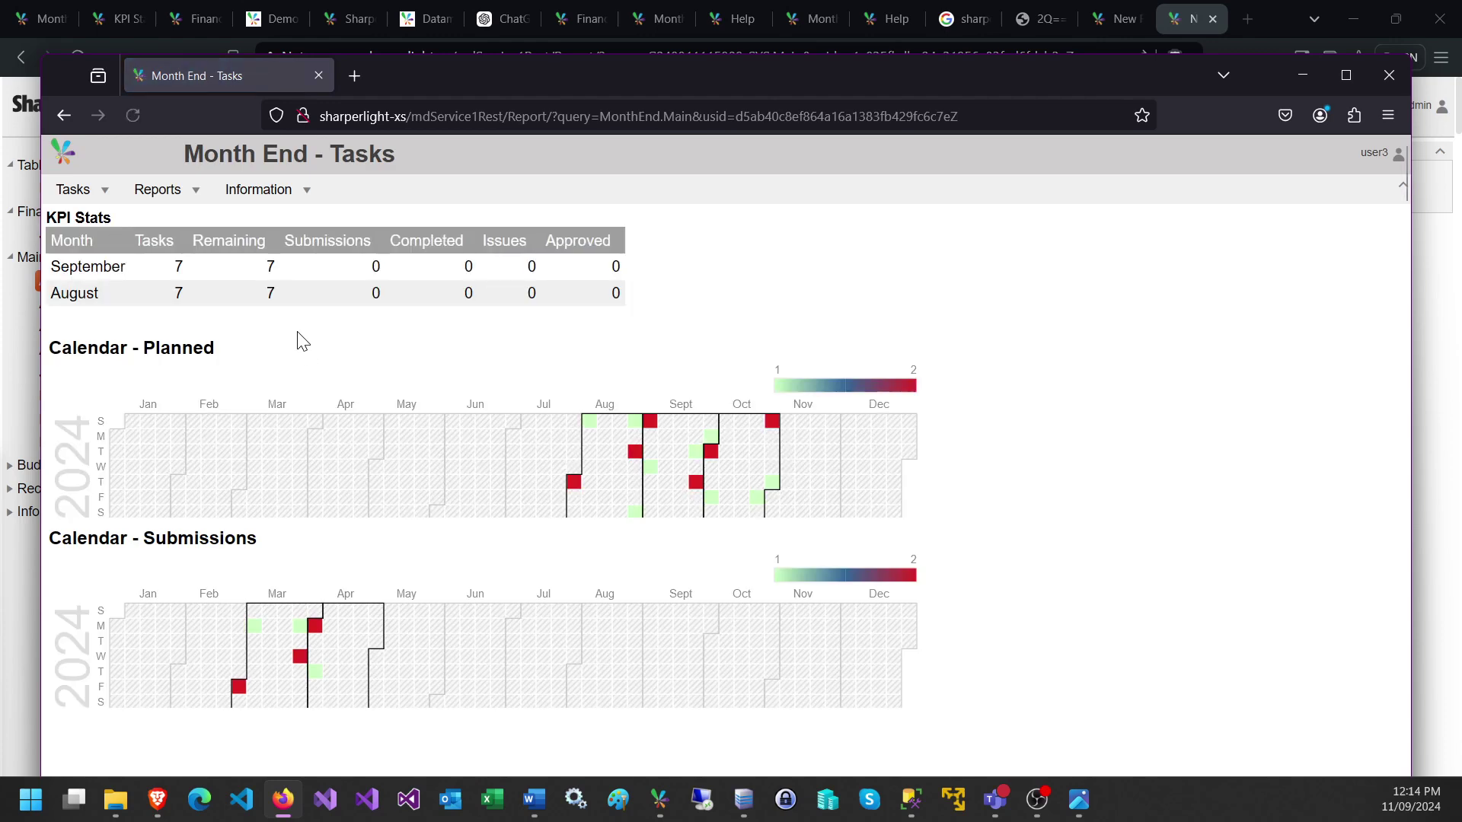
click(165, 190)
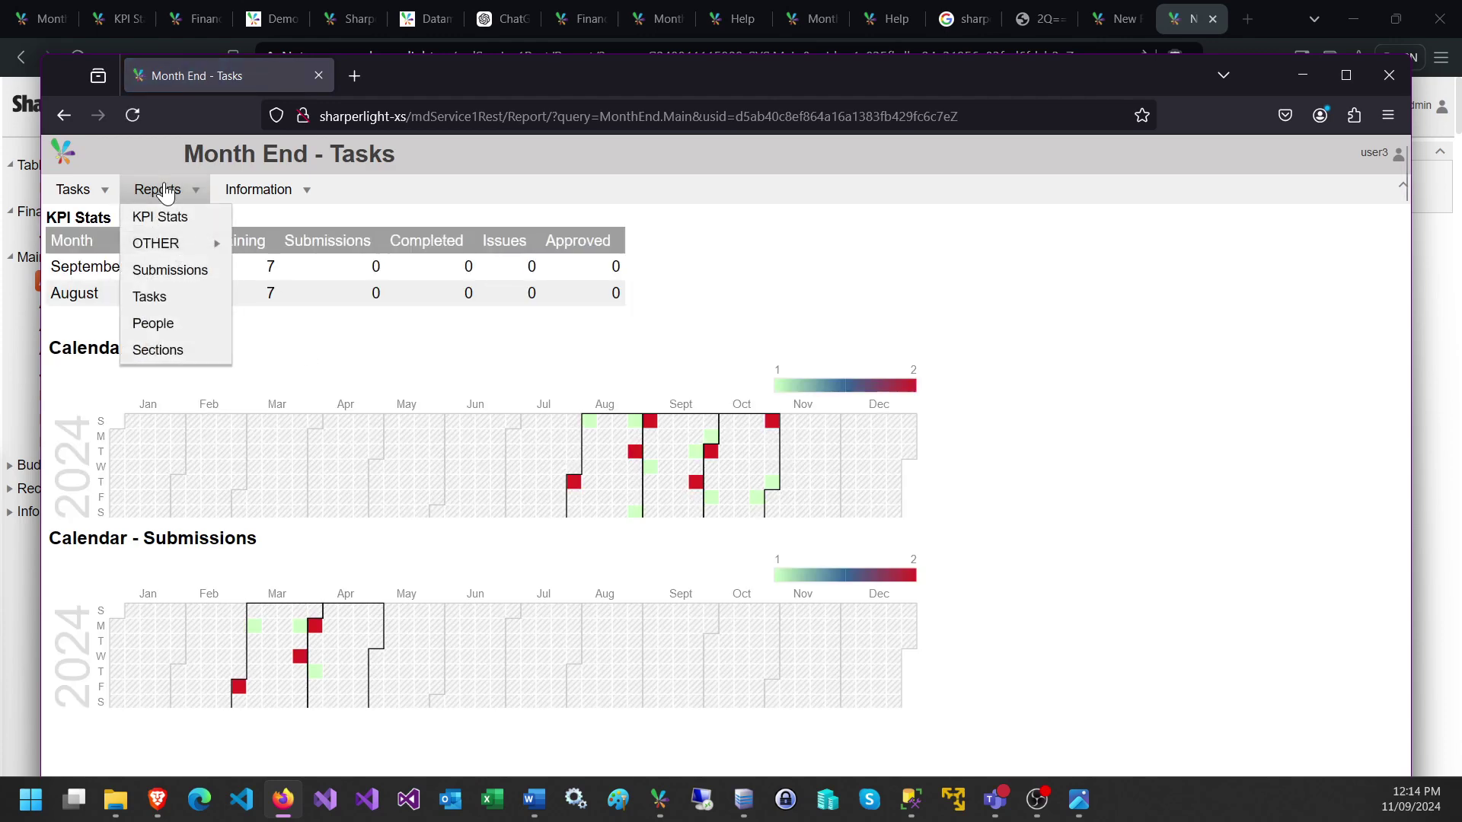
click(180, 332)
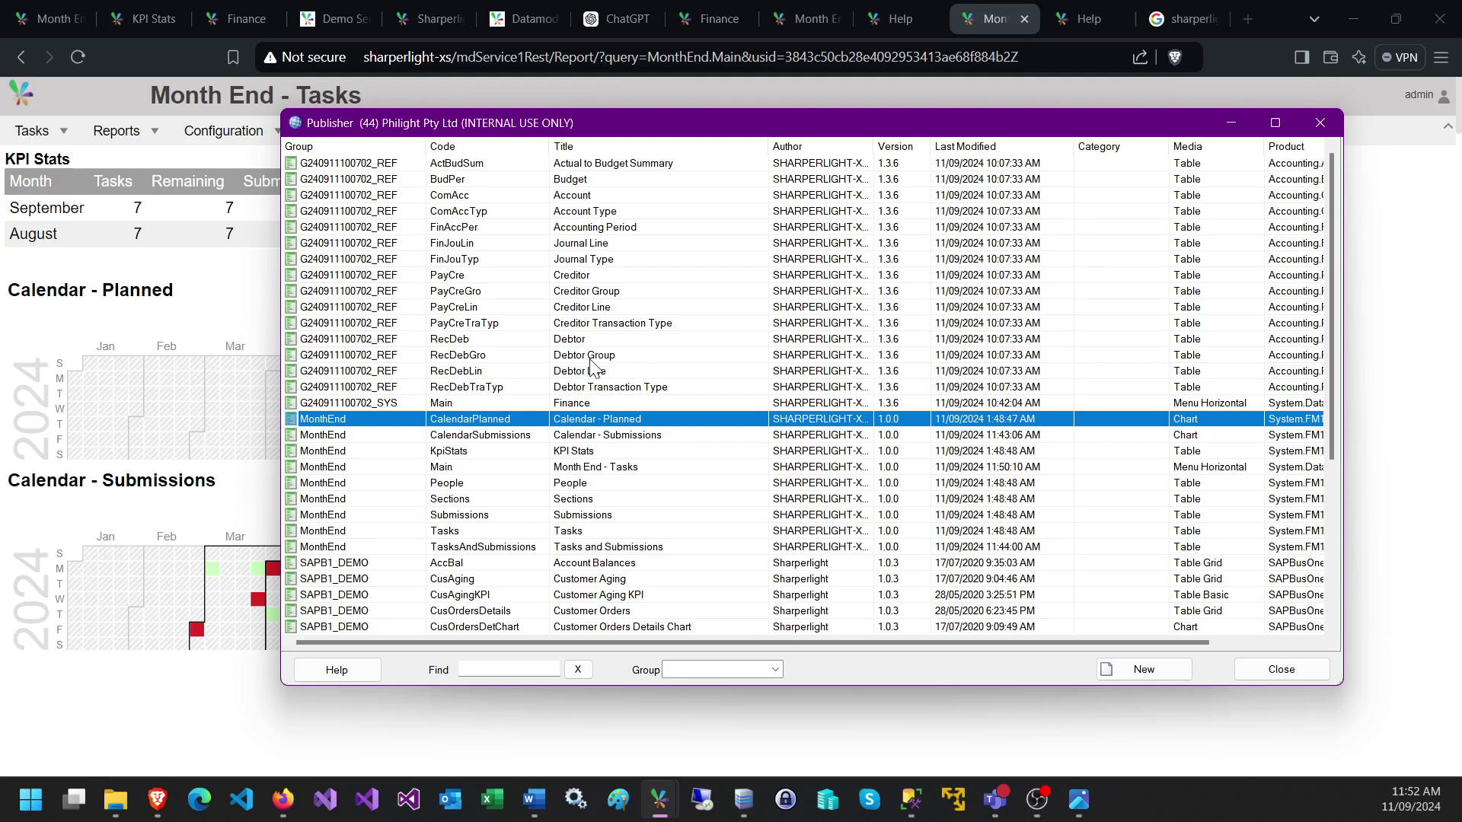
- Start Create Menu Report from the Publisher report list, using an application menu based on Published Queries
click(604, 309)
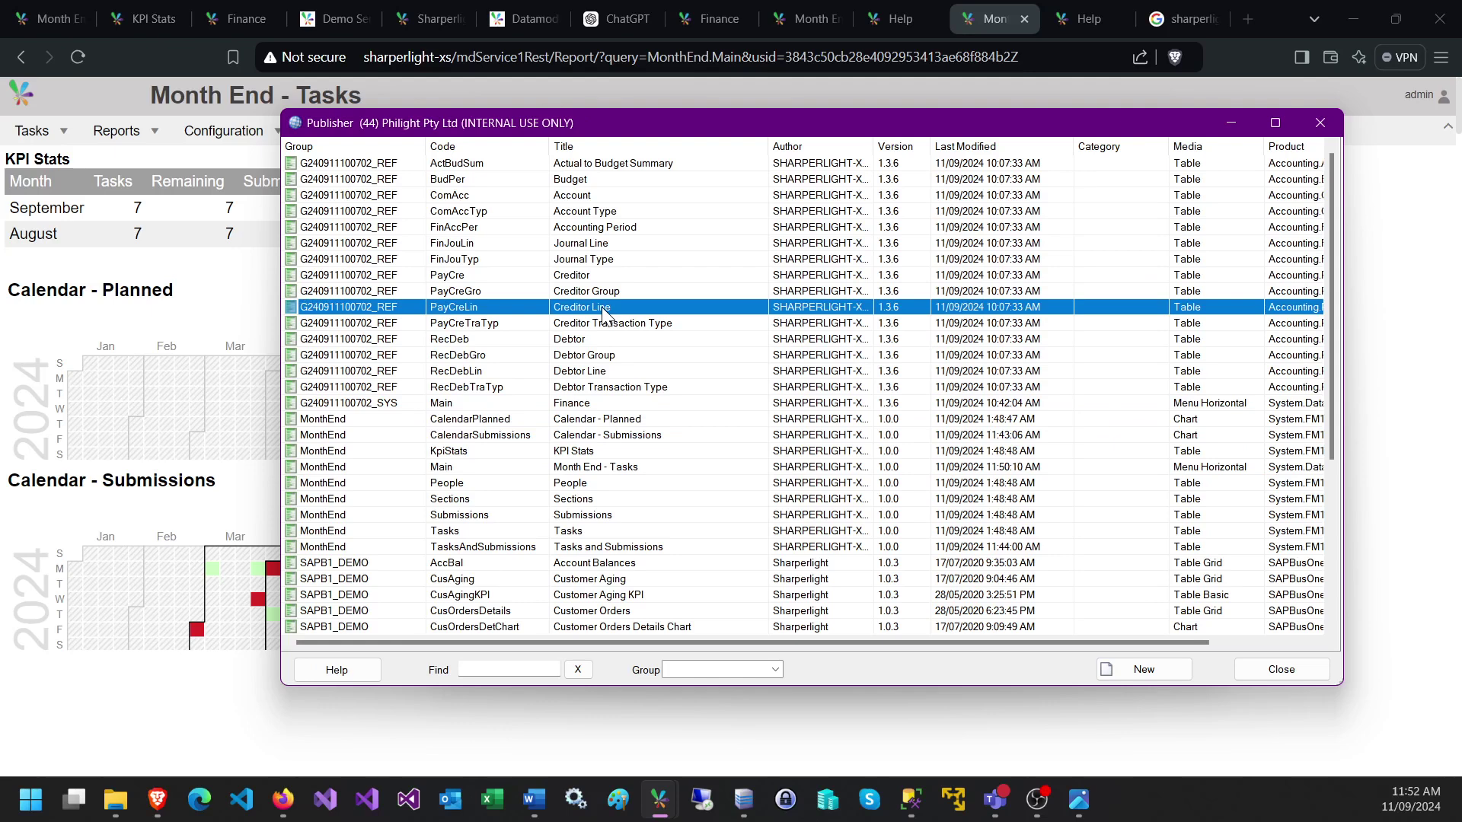
right_click(604, 309)
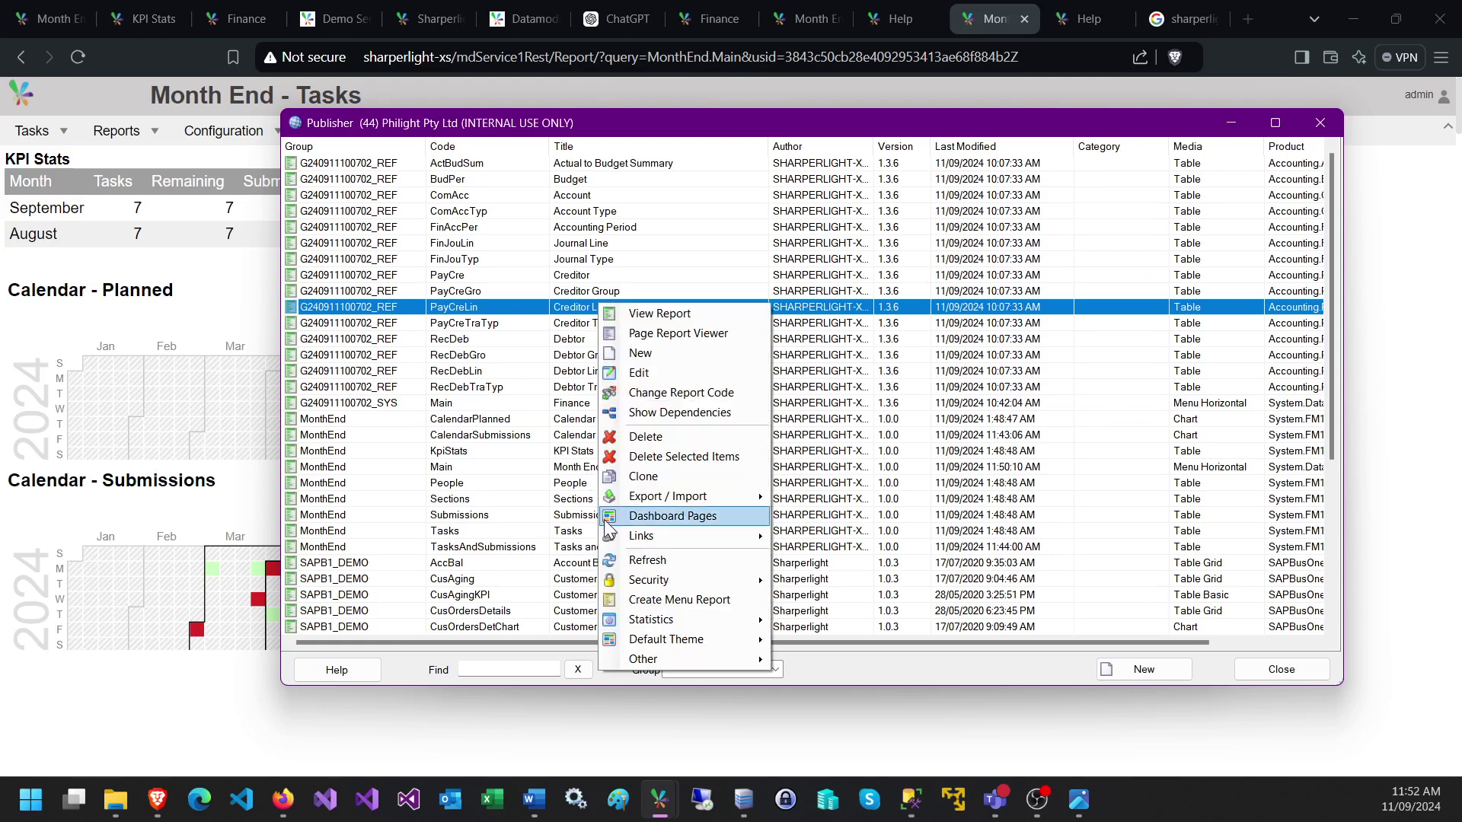
click(725, 602)
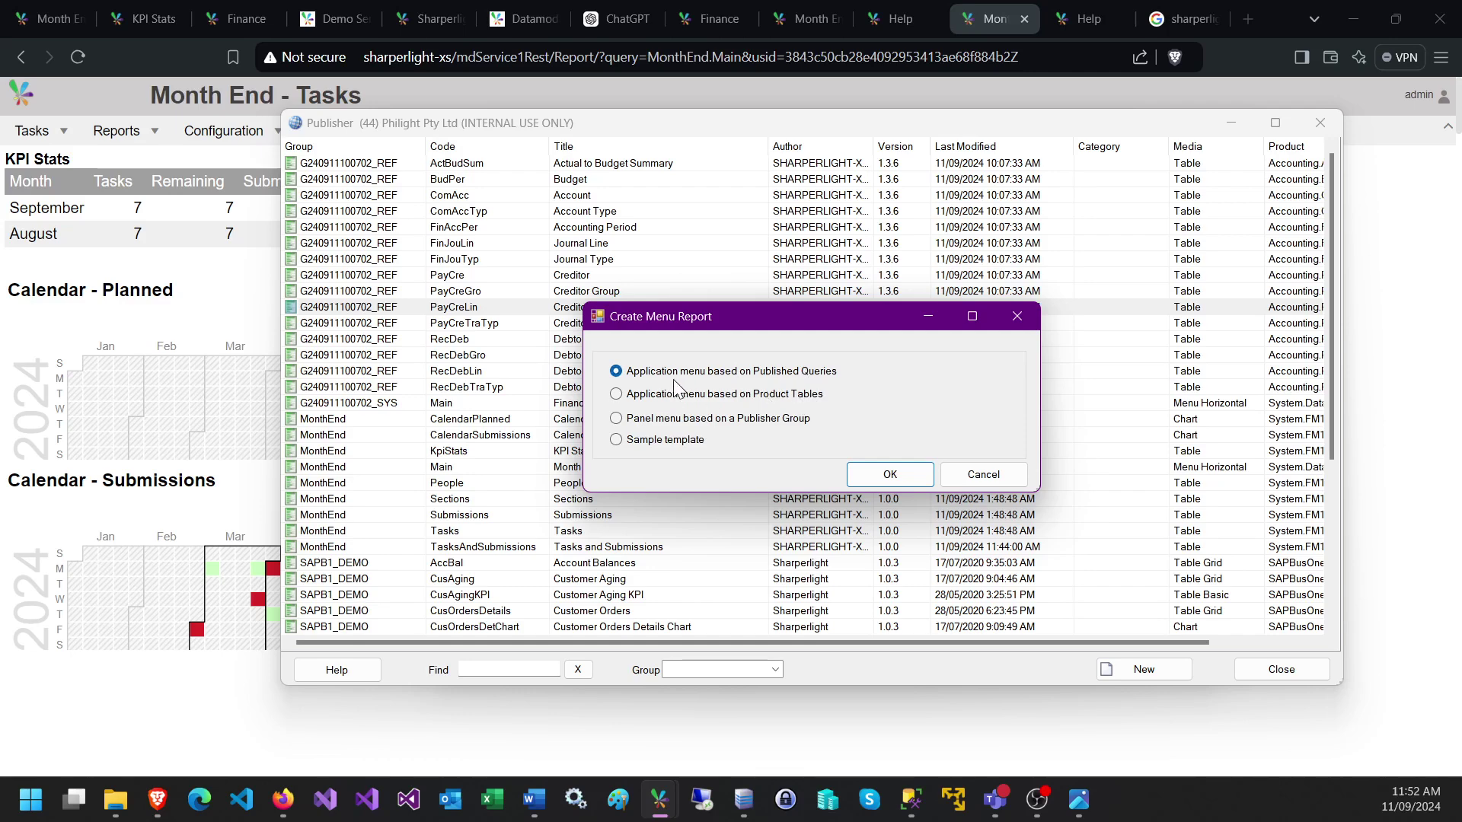
click(881, 480)
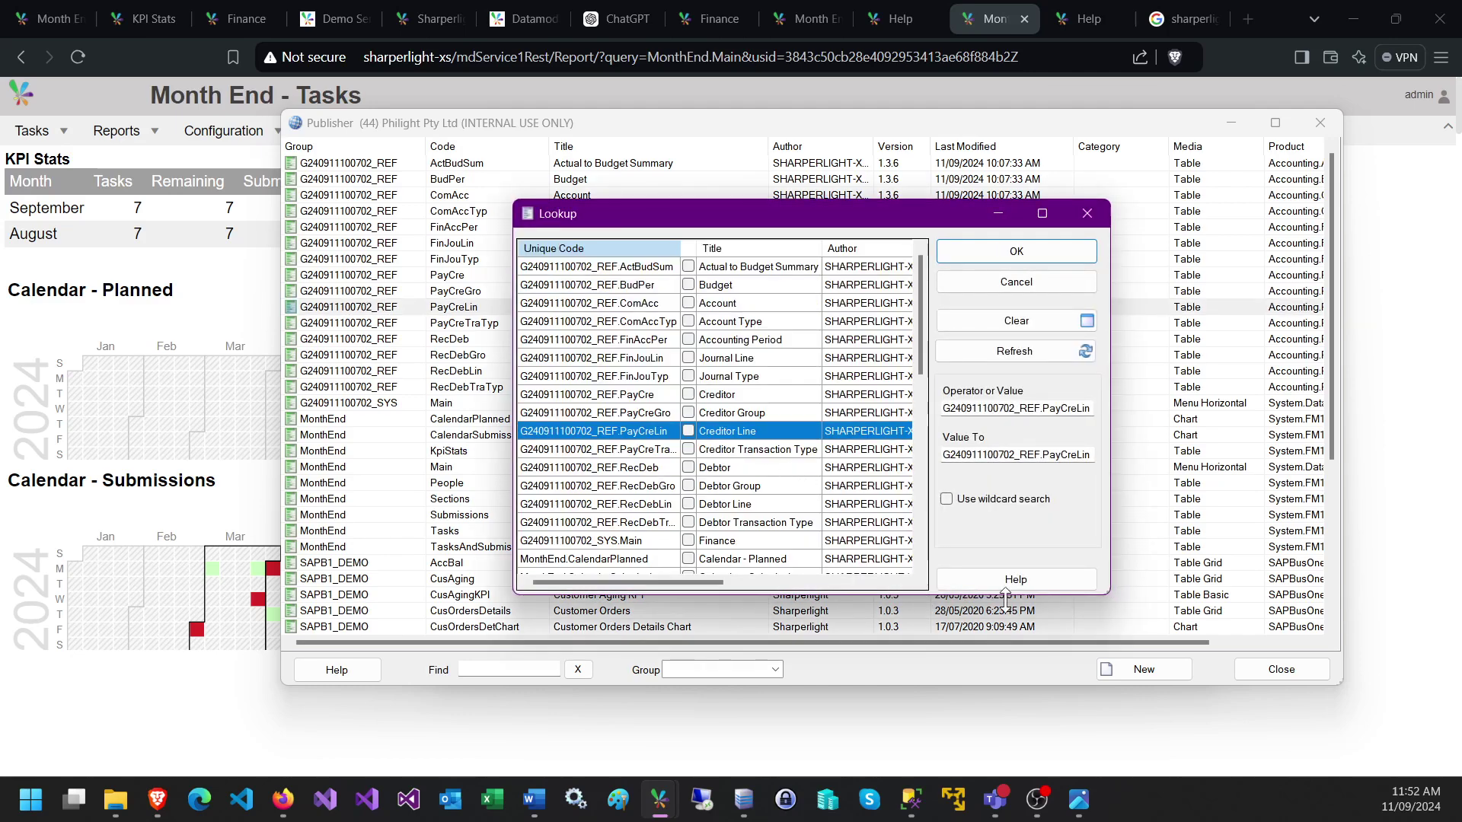
- Choose the published reports MonthEnd.Main, MonthEnd.People, MonthEnd.Sections and MonthEnd.Submissions for the menu
drag(1107, 592, 1211, 736)
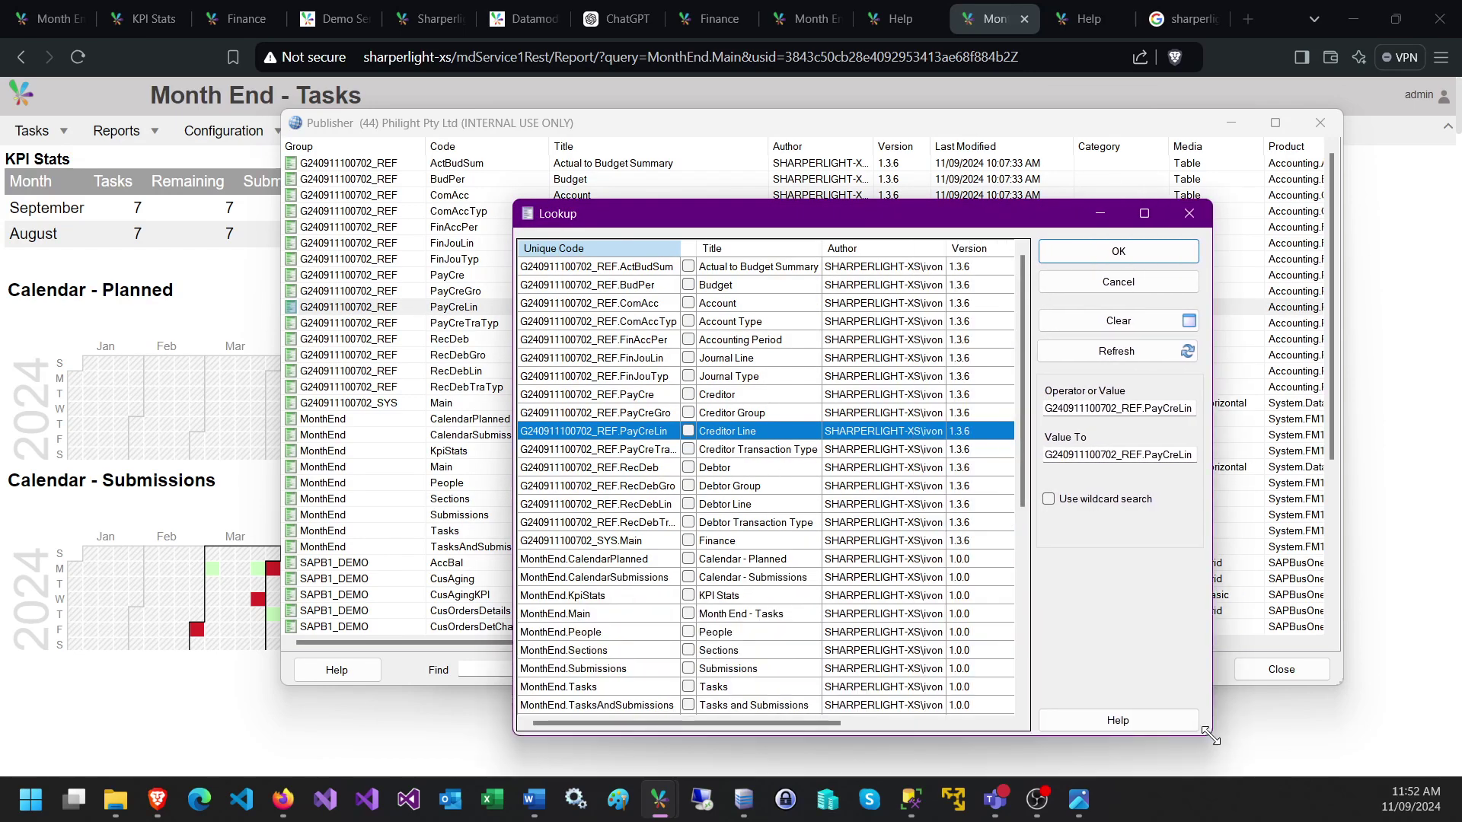
scroll(655, 531, down, 2)
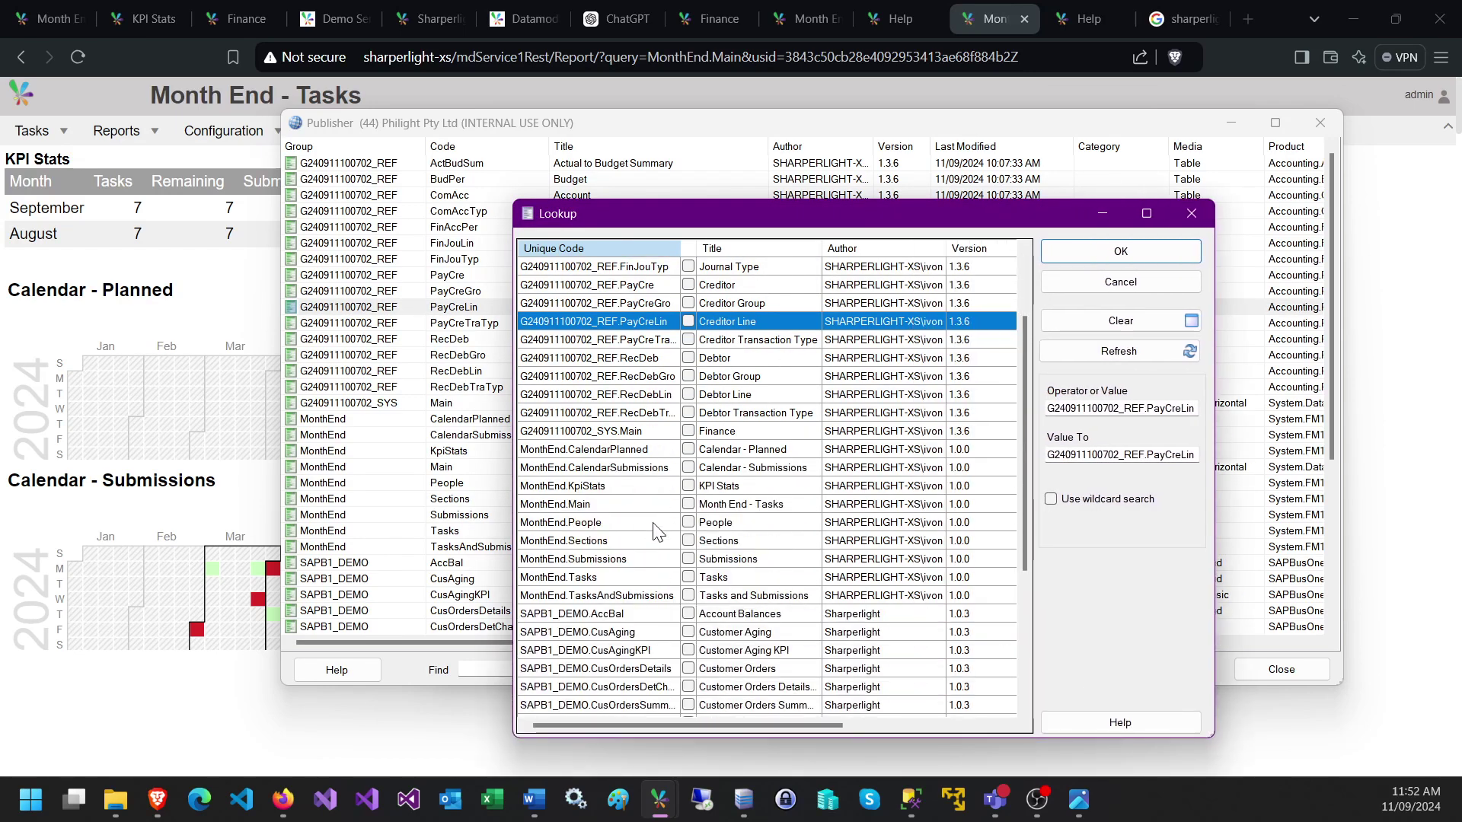
scroll(654, 525, down, 1)
click(688, 470)
click(687, 467)
click(687, 486)
click(687, 504)
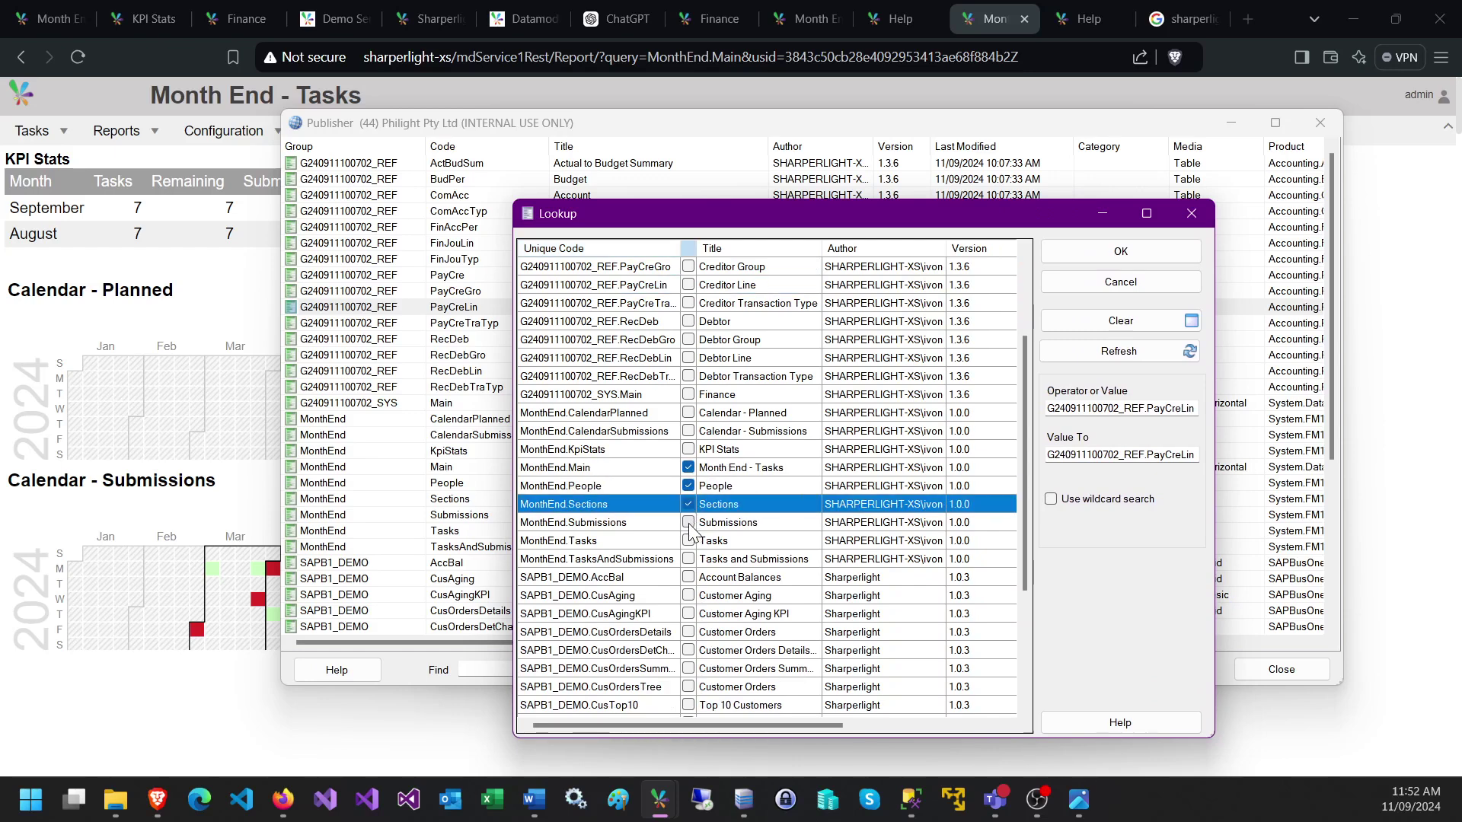
click(687, 523)
click(1081, 251)
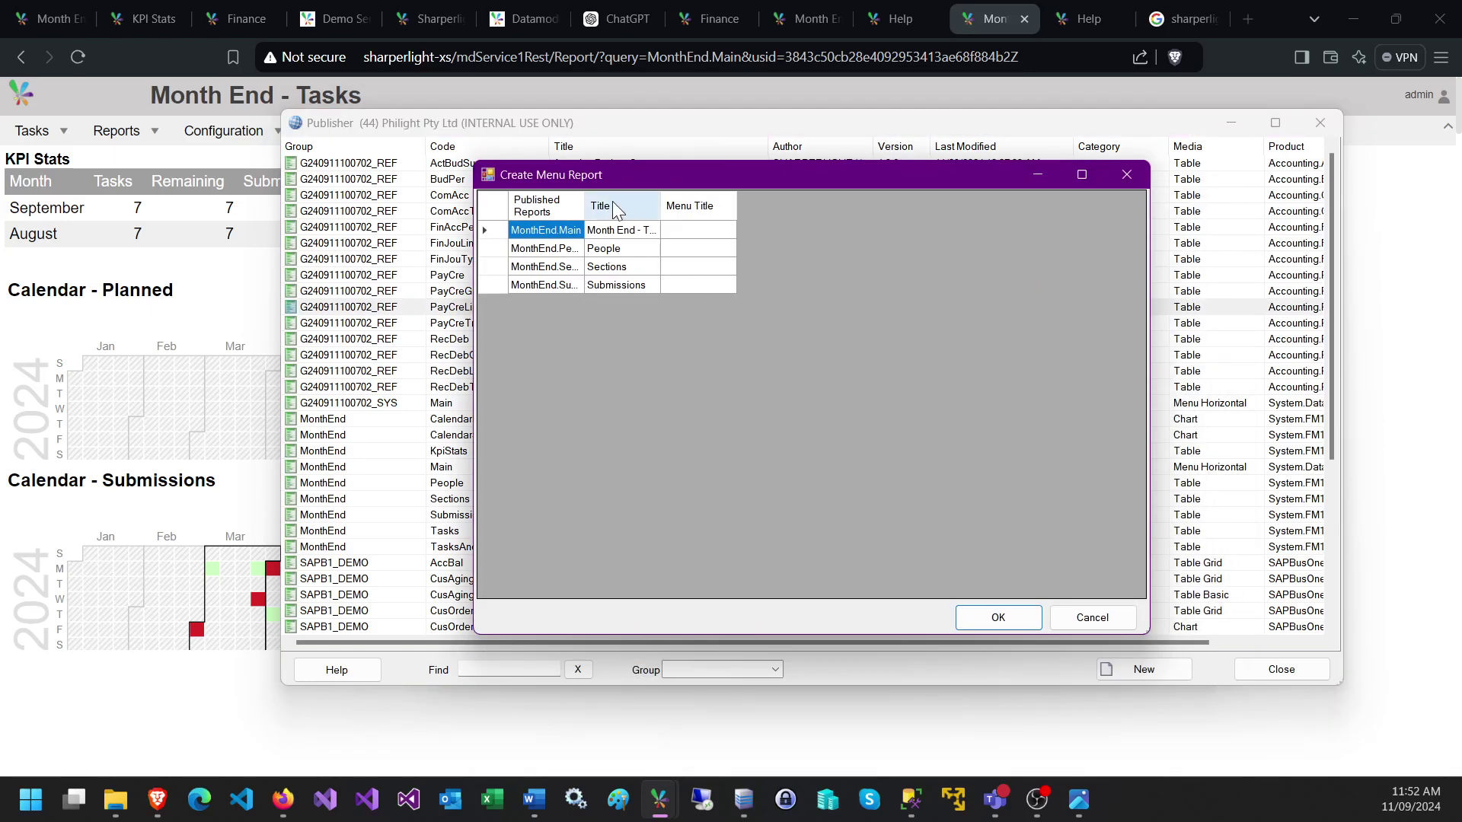
- Assign the menu title Reports to MonthEnd.Main and MonthEnd.People, and Other to MonthEnd.Sections and MonthEnd.Submissions, and accept the table
drag(659, 199, 652, 201)
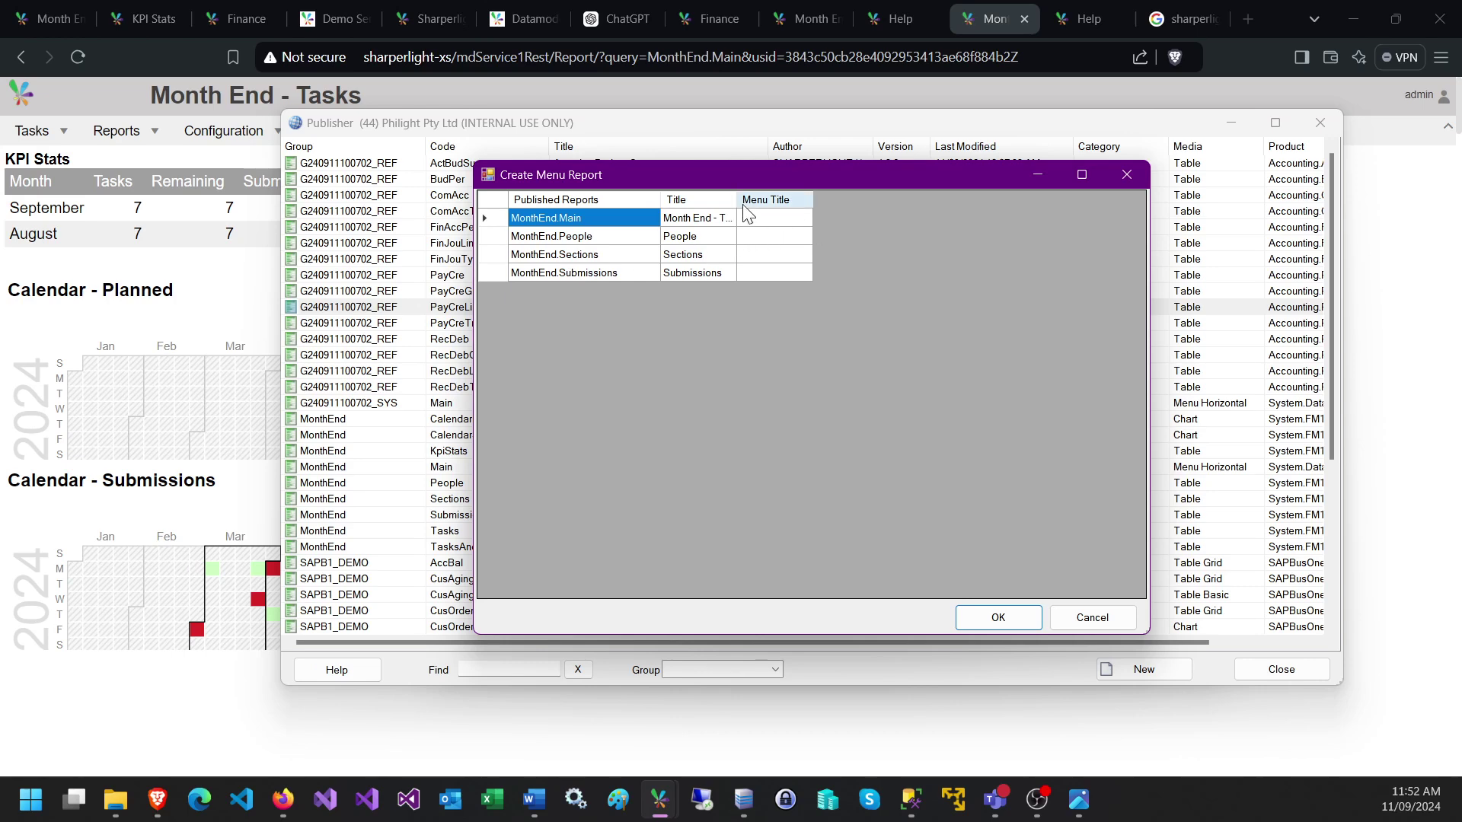
drag(736, 201, 790, 201)
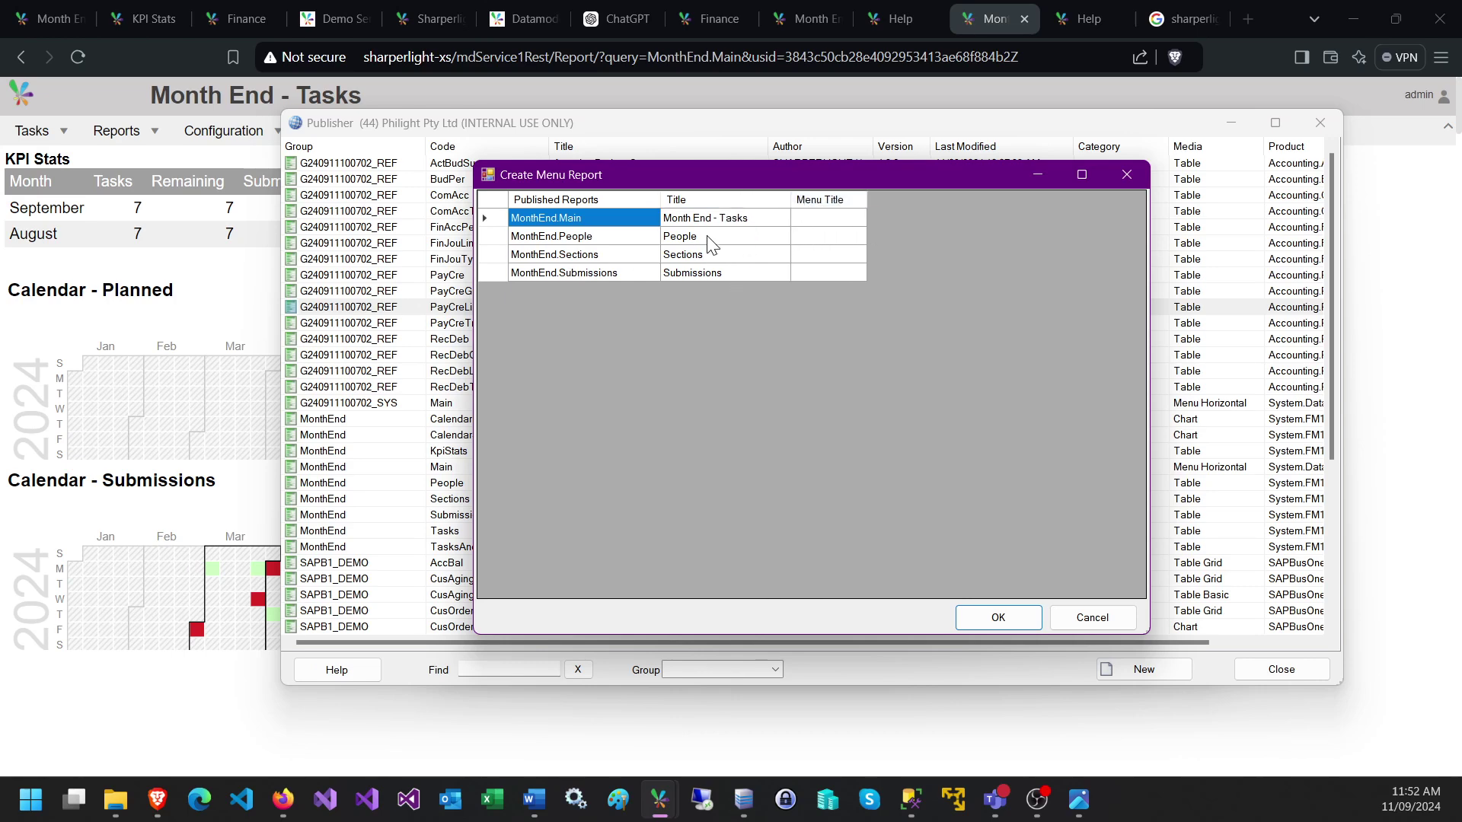
click(825, 218)
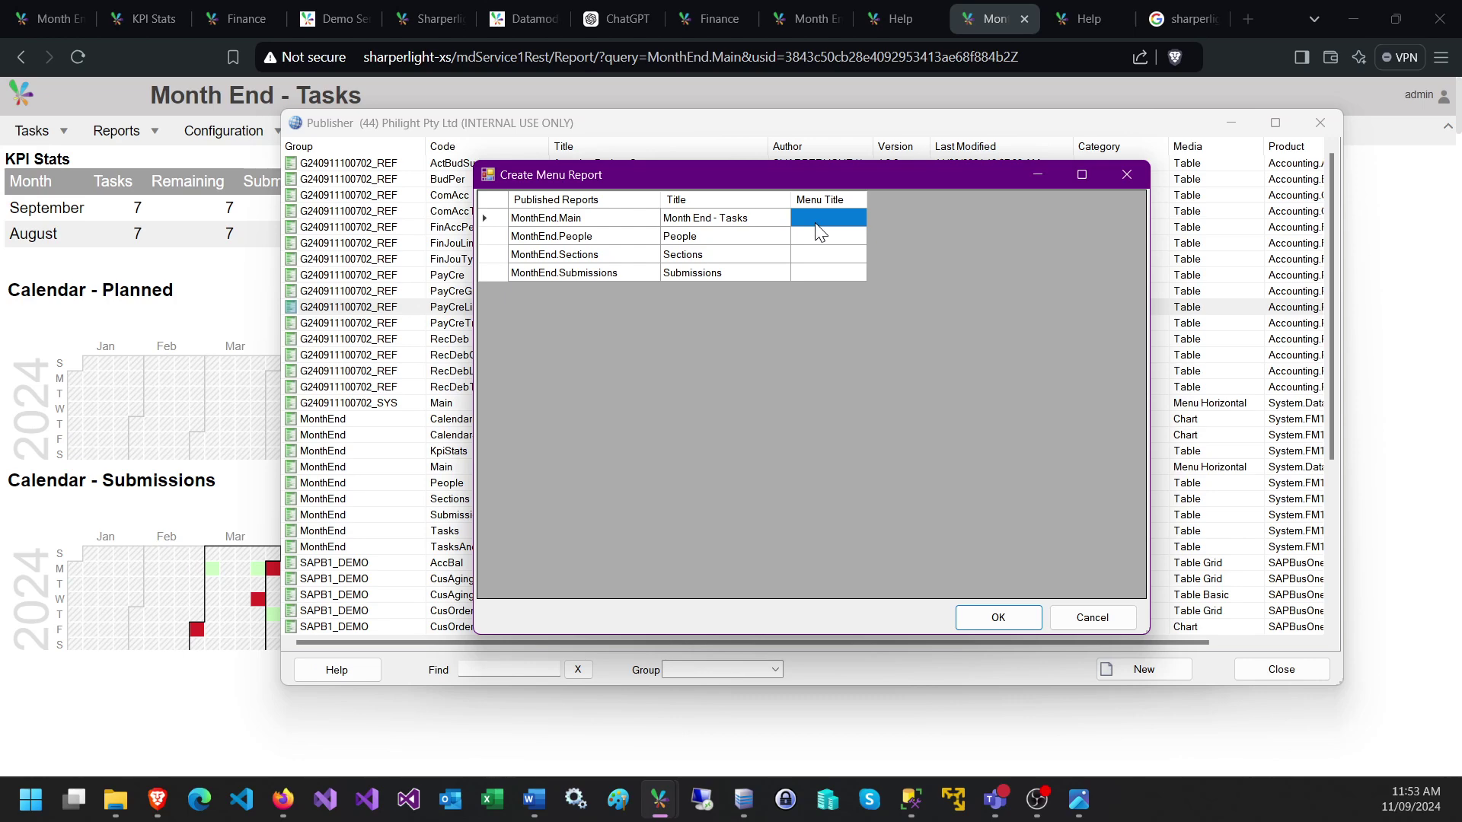
text(Reports)
key(ctrl+a)
key(ctrl+c)
click(818, 236)
key(ctrl+v)
click(816, 254)
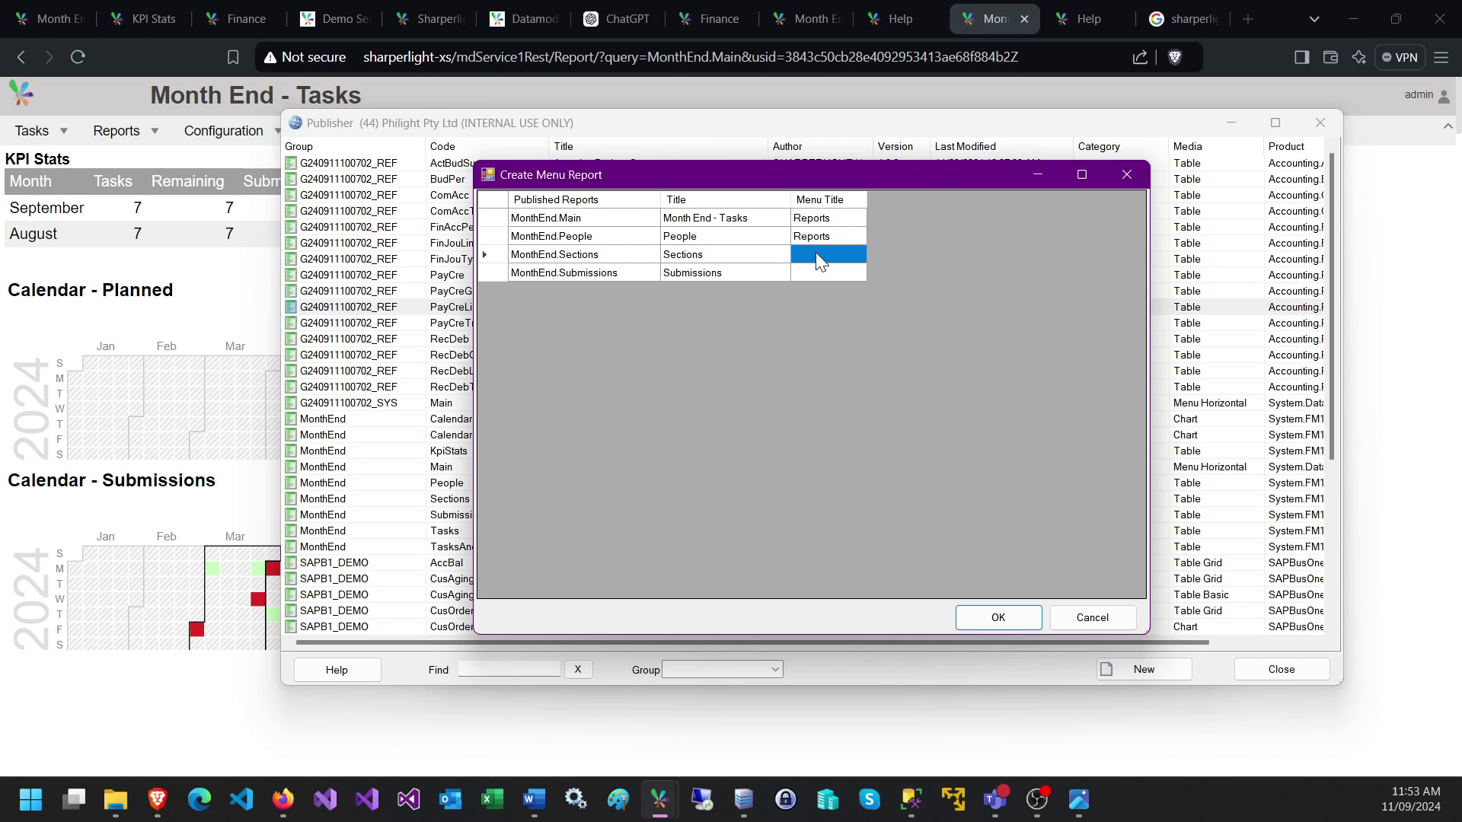
text(Other)
key(Down)
text(Other)
click(765, 257)
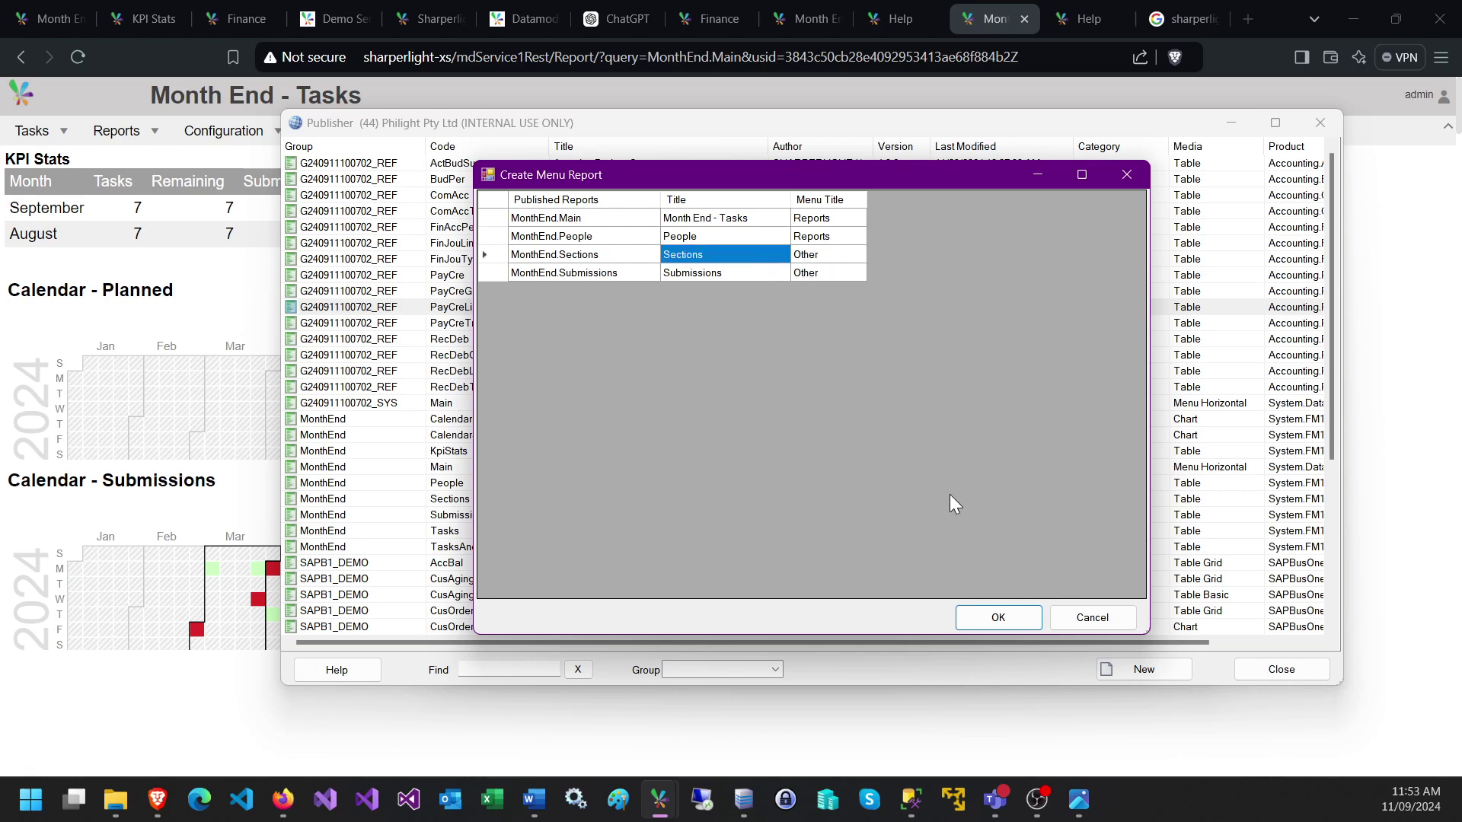
click(996, 619)
- Title the report pack New Report Pack, keeping the proposed group and an empty default content
drag(653, 284, 497, 283)
drag(620, 245, 678, 259)
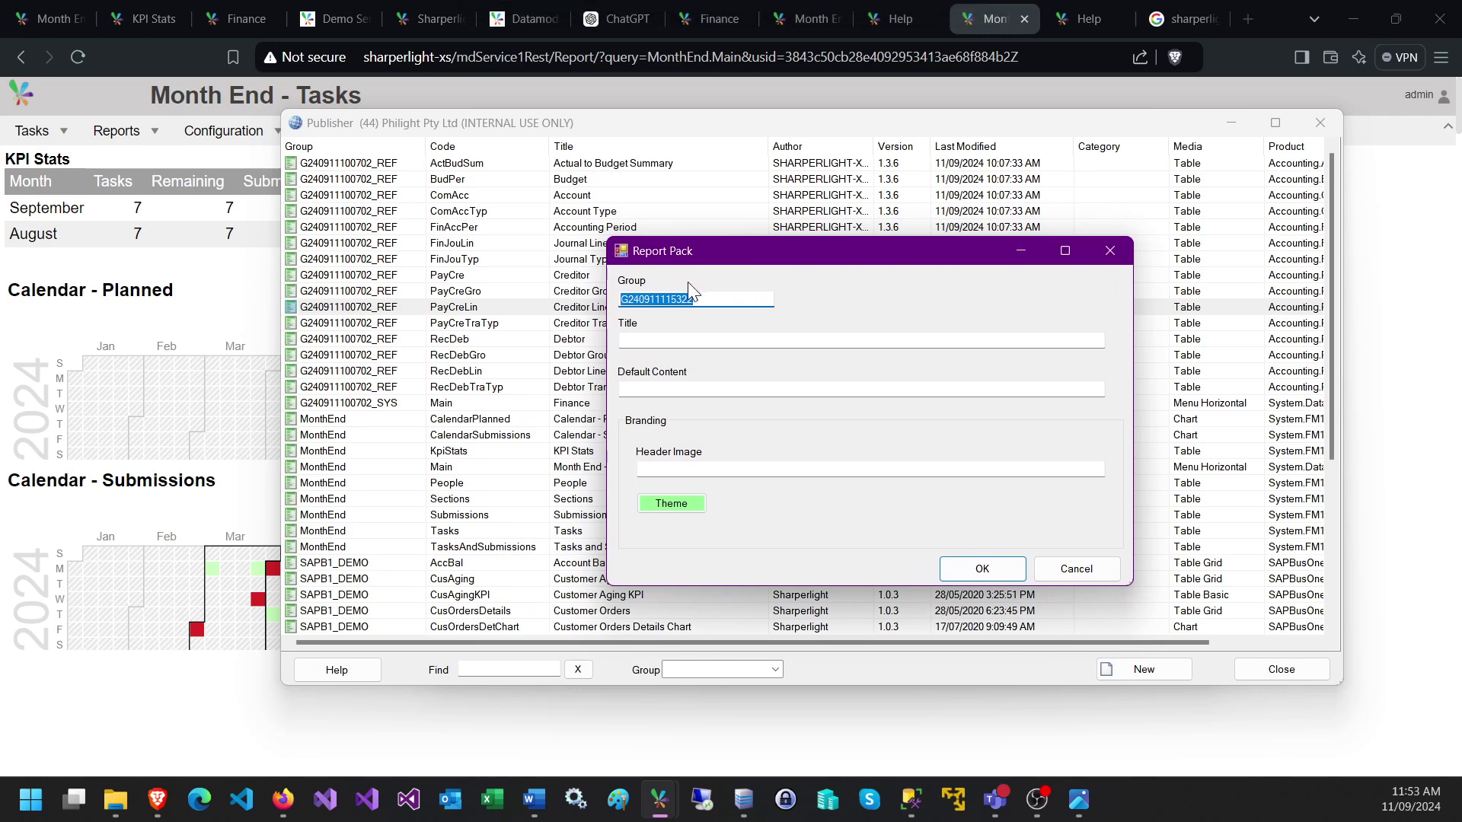
click(648, 342)
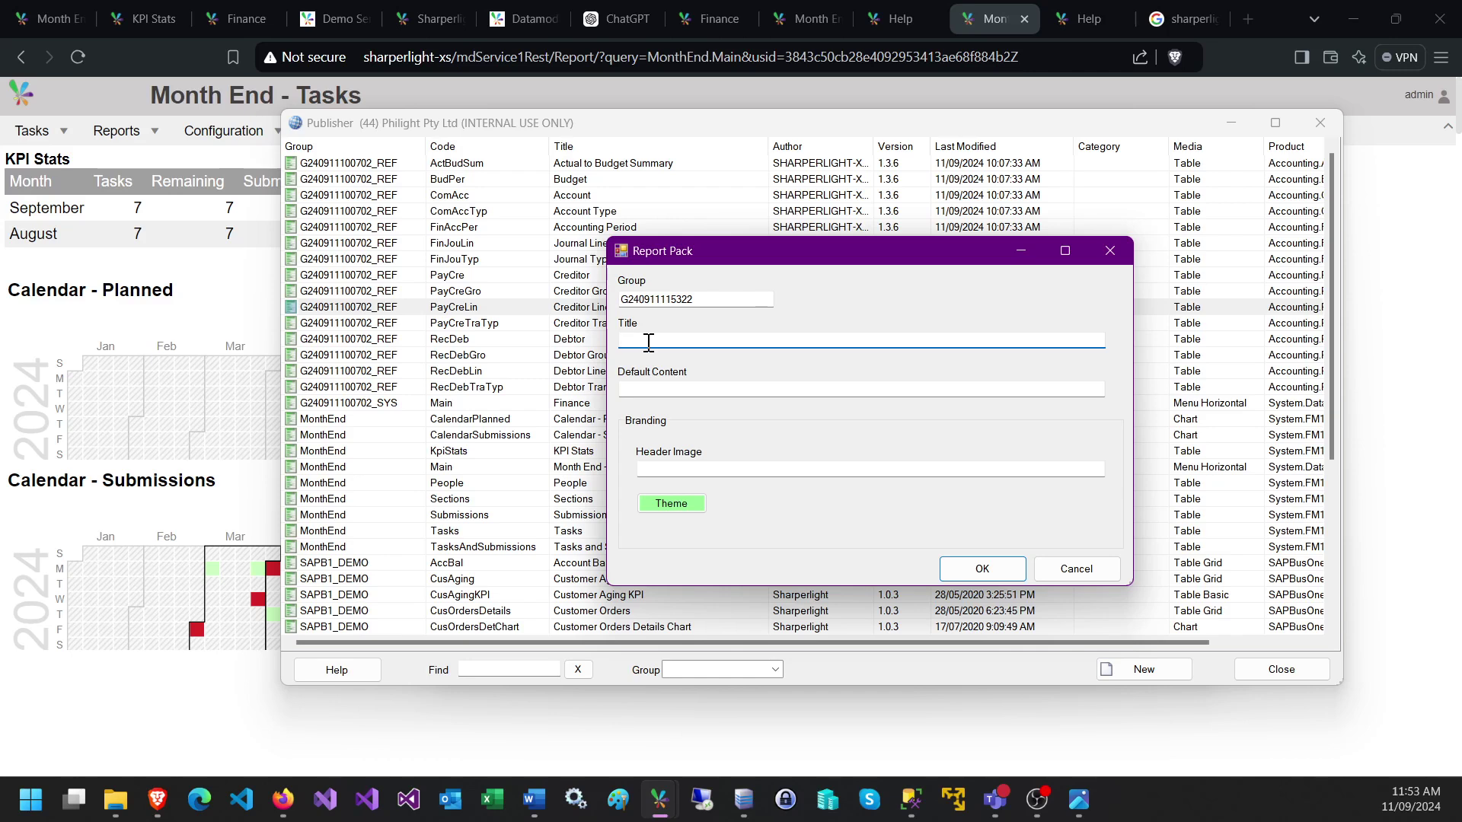
text(New Report Pacvkk)
click(682, 389)
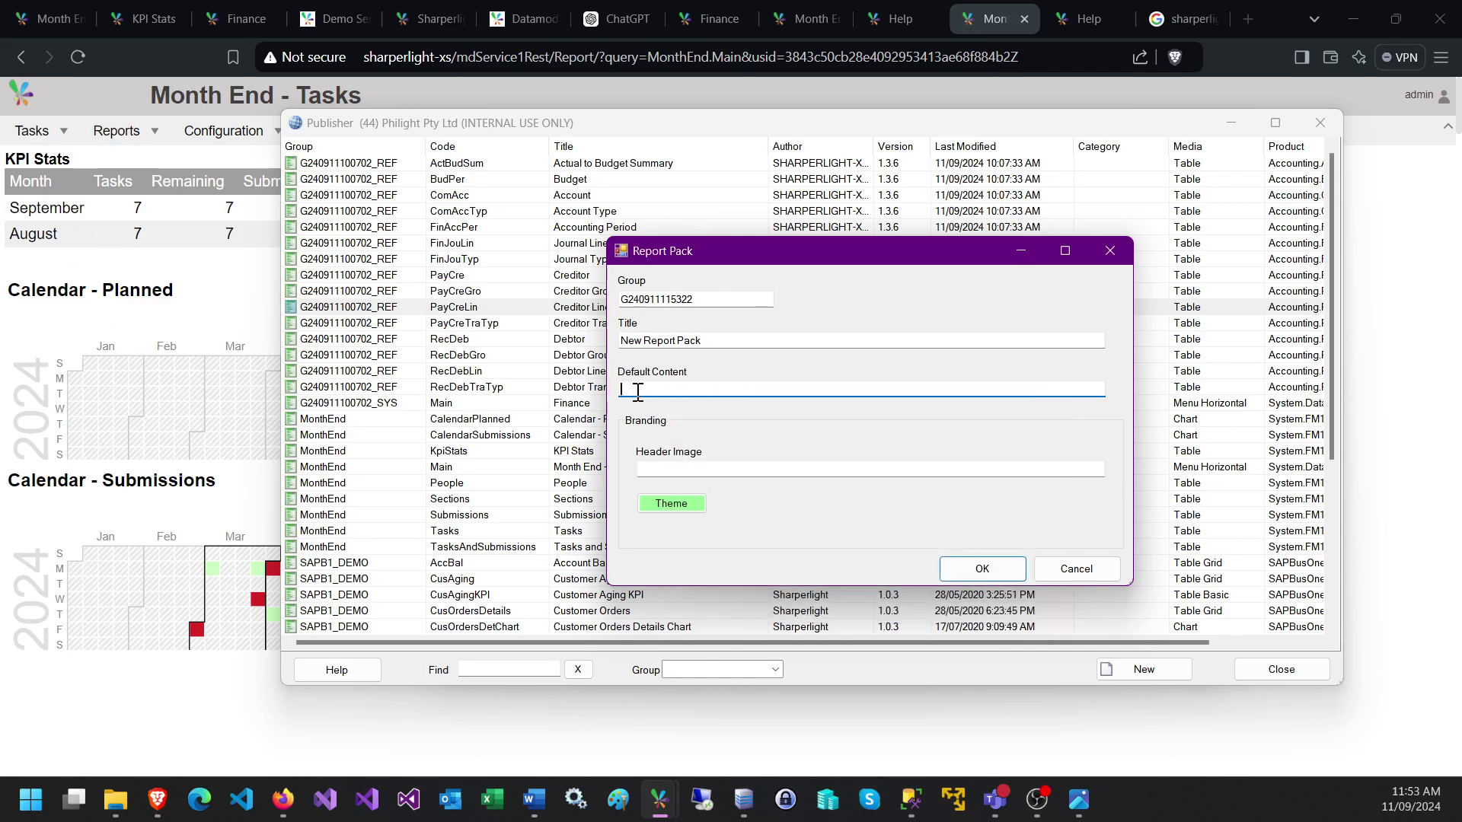
click(663, 469)
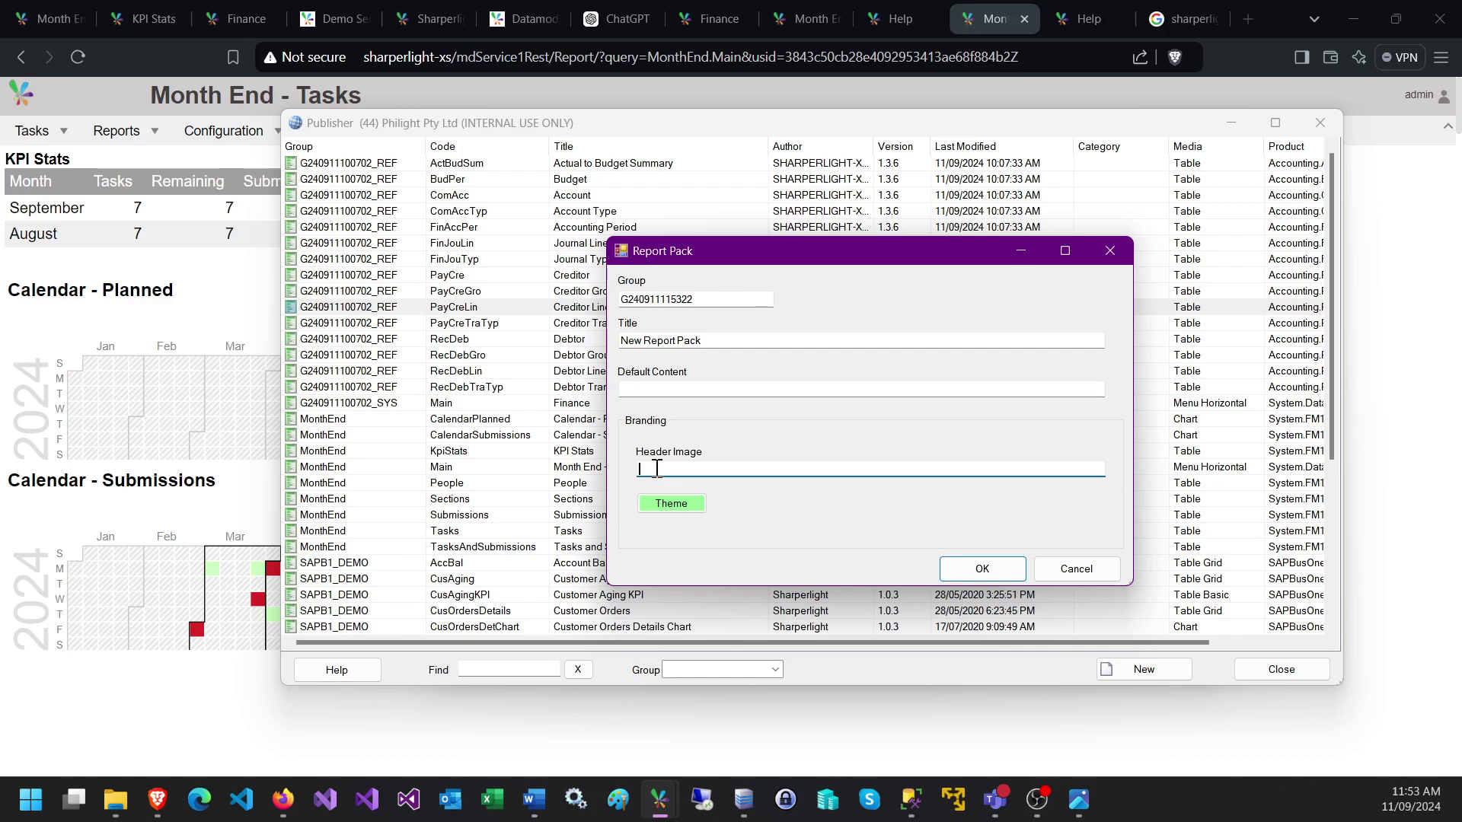
- Switch to the Google Images results in Brave, copy the square Sharperlight logo's image address, and open it in a new tab
mouse_move(689, 459)
click(1218, 19)
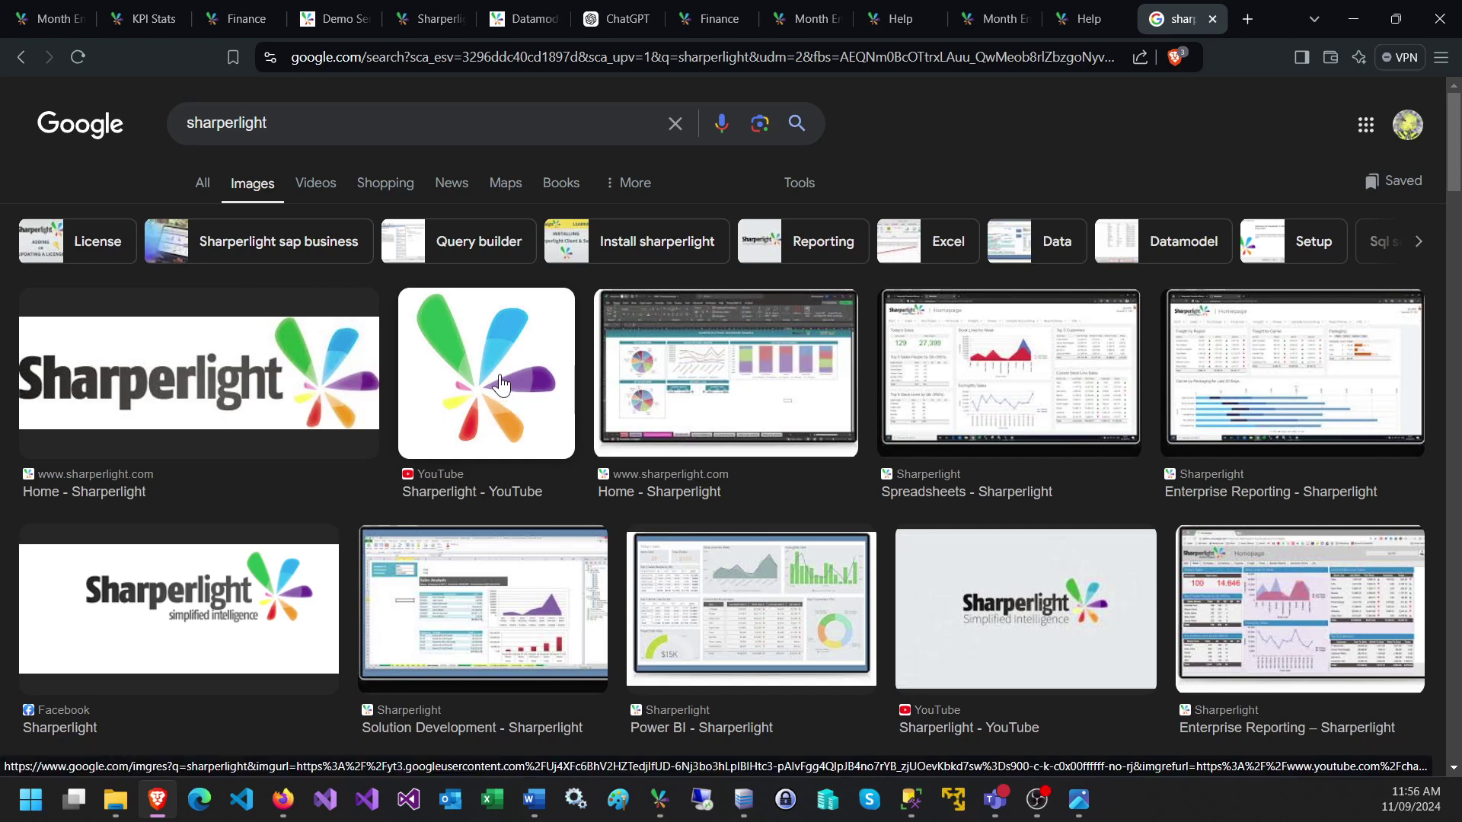
right_click(467, 352)
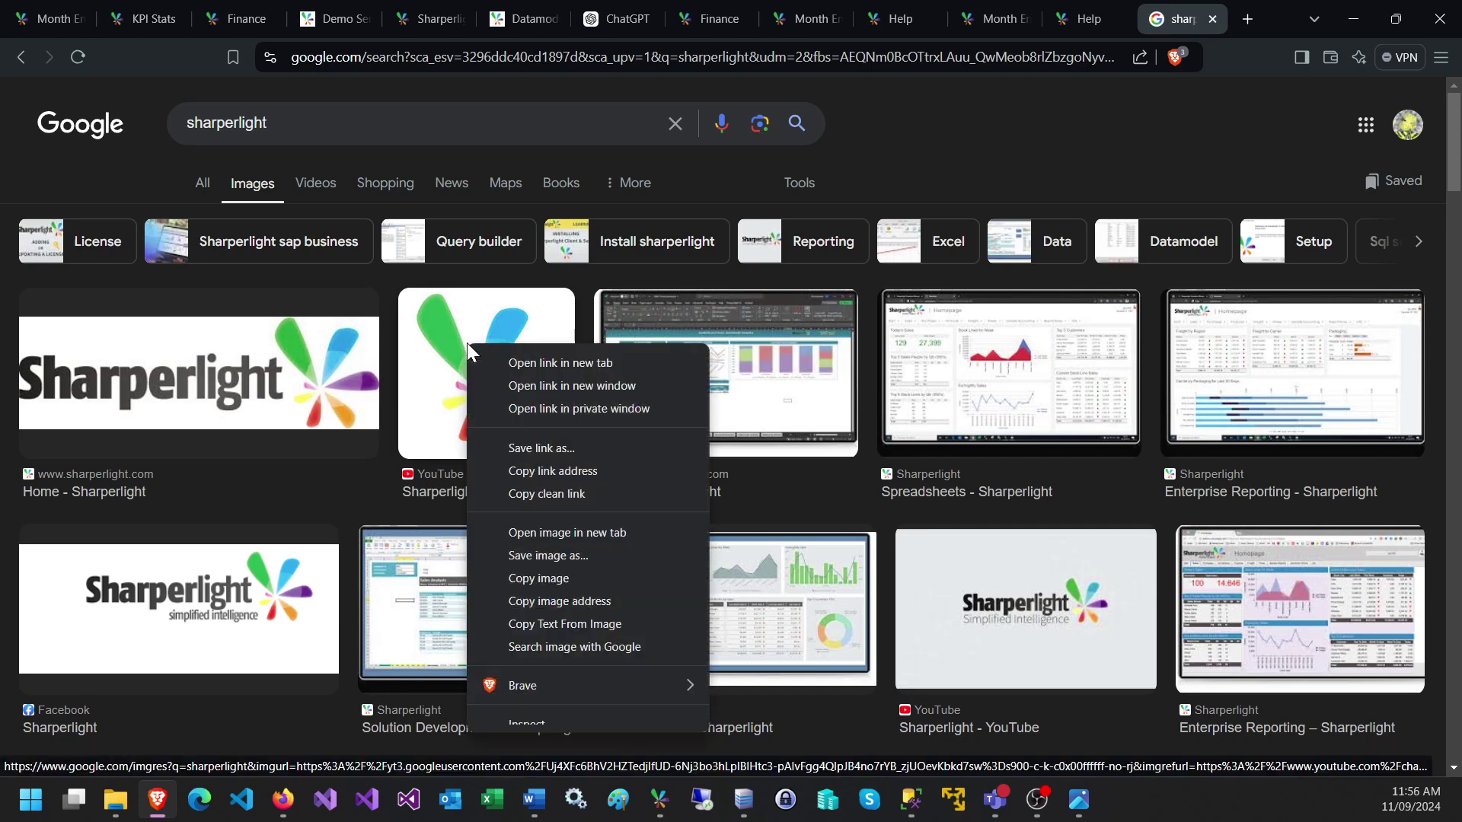
click(574, 605)
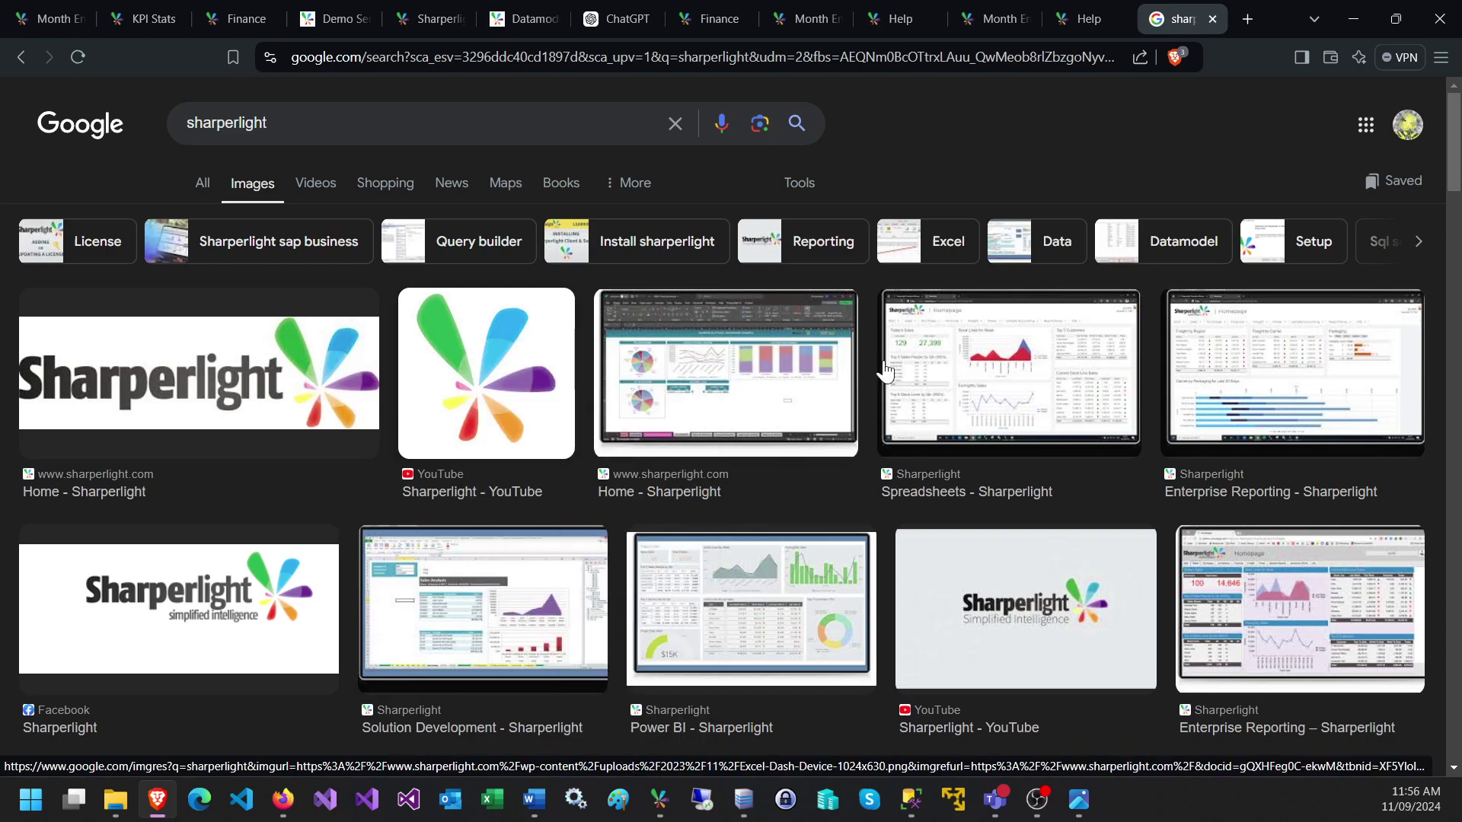
click(1245, 18)
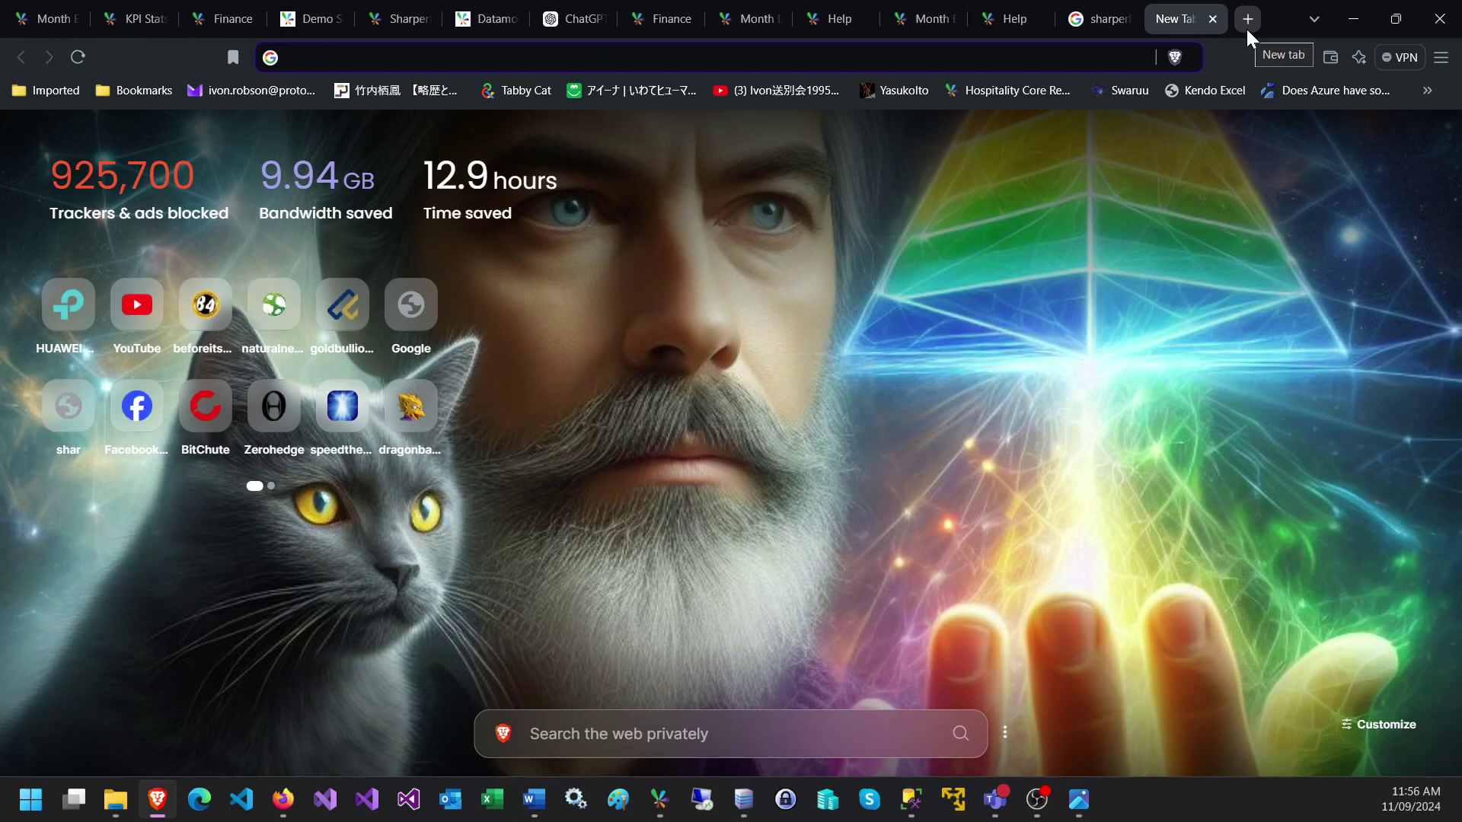
key(ctrl+v)
key(Return)
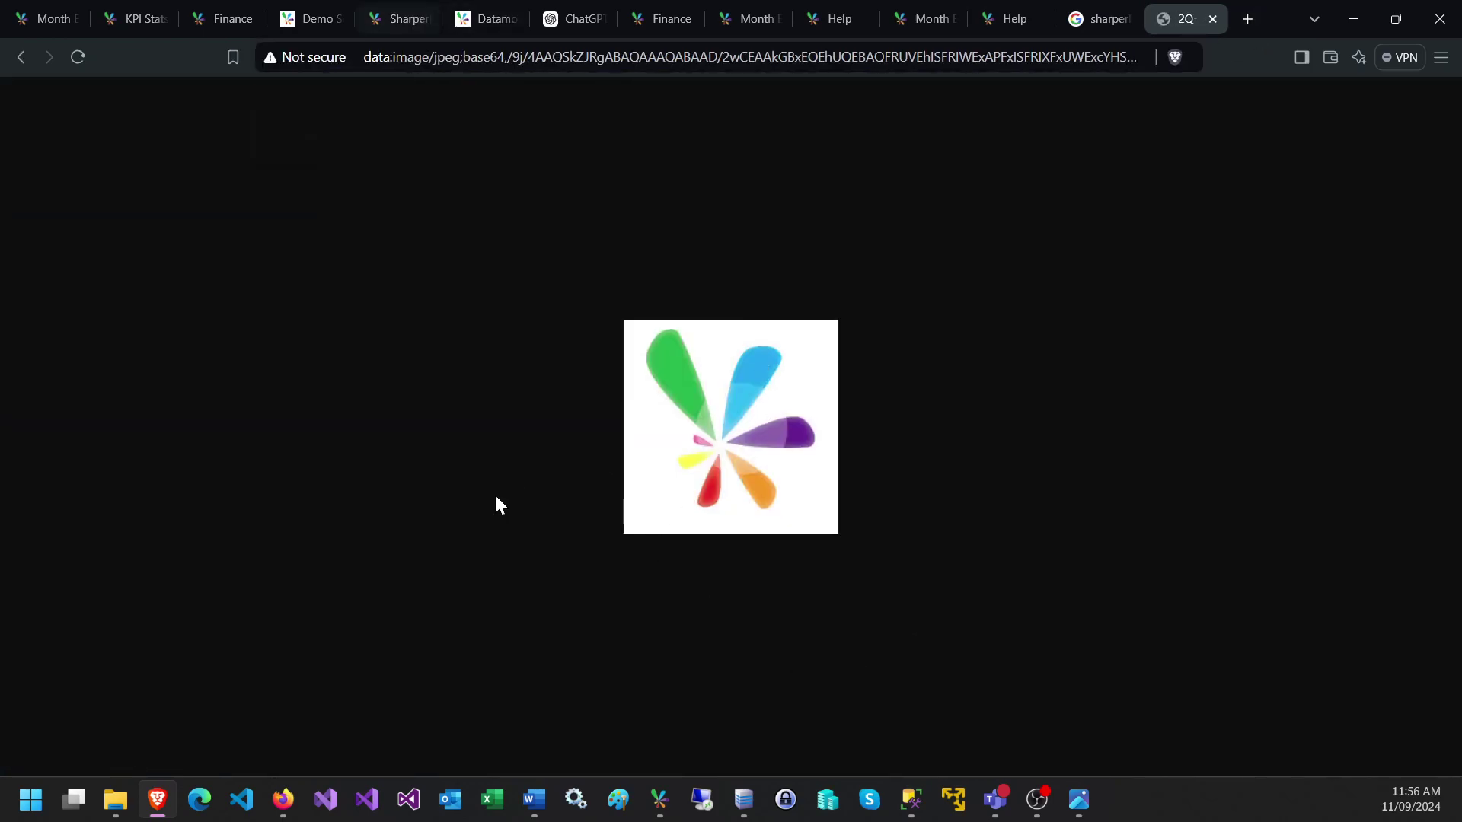
- Return to the Report Pack dialog, use the copied logo address as the header image, and generate the menu report
click(661, 801)
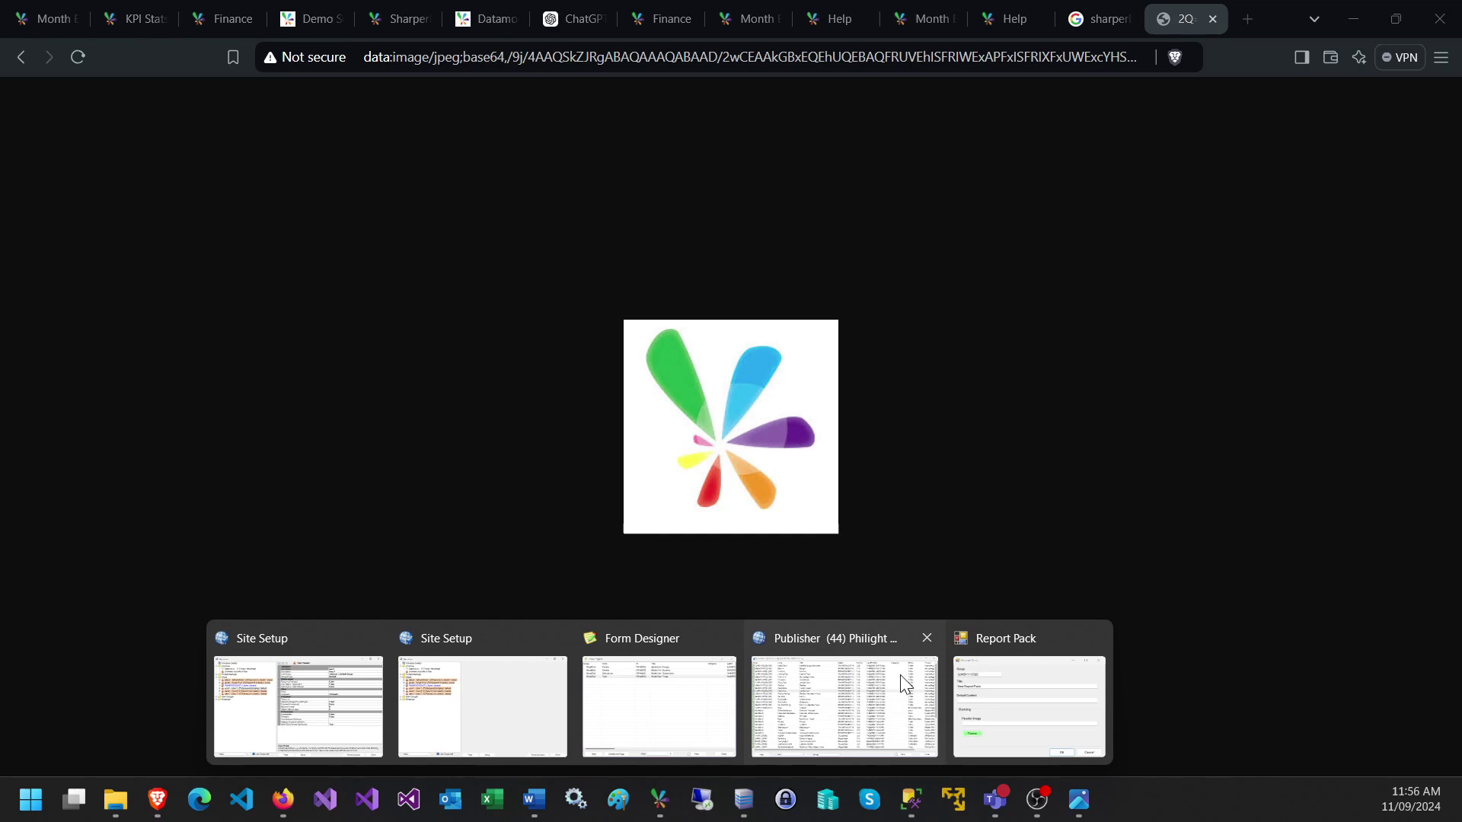
click(1025, 665)
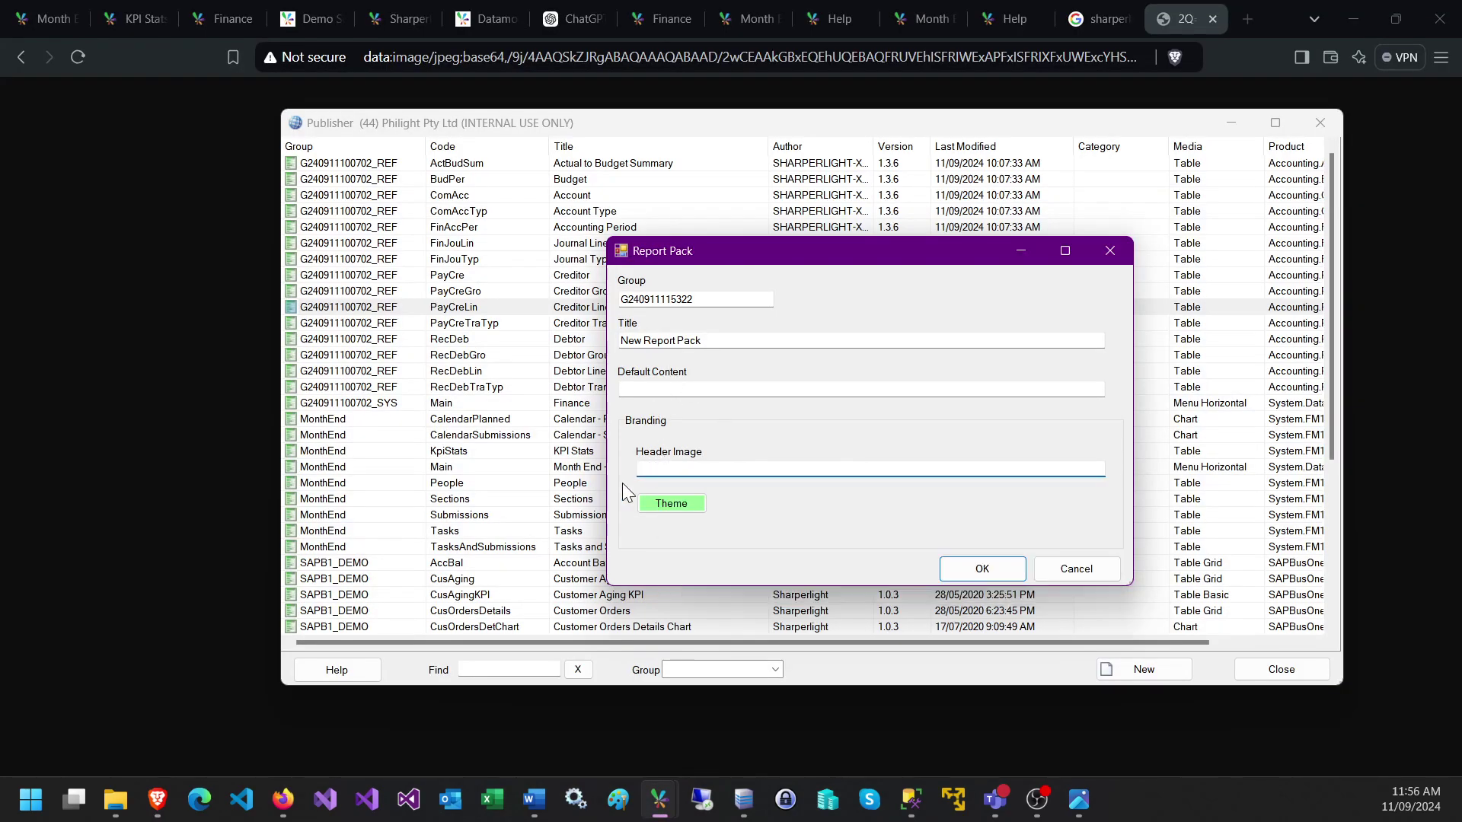
key(ctrl+v)
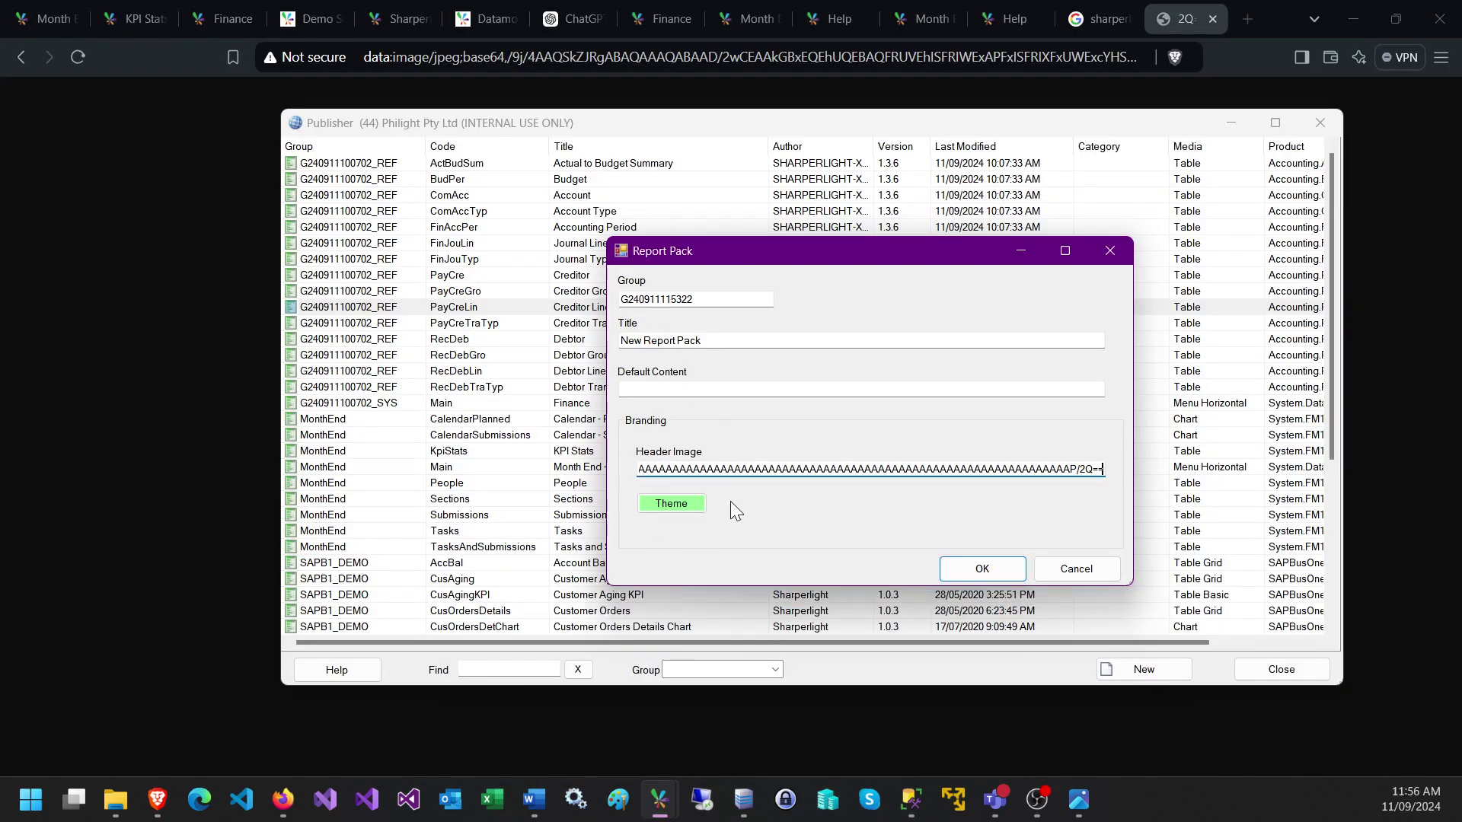
key(Home)
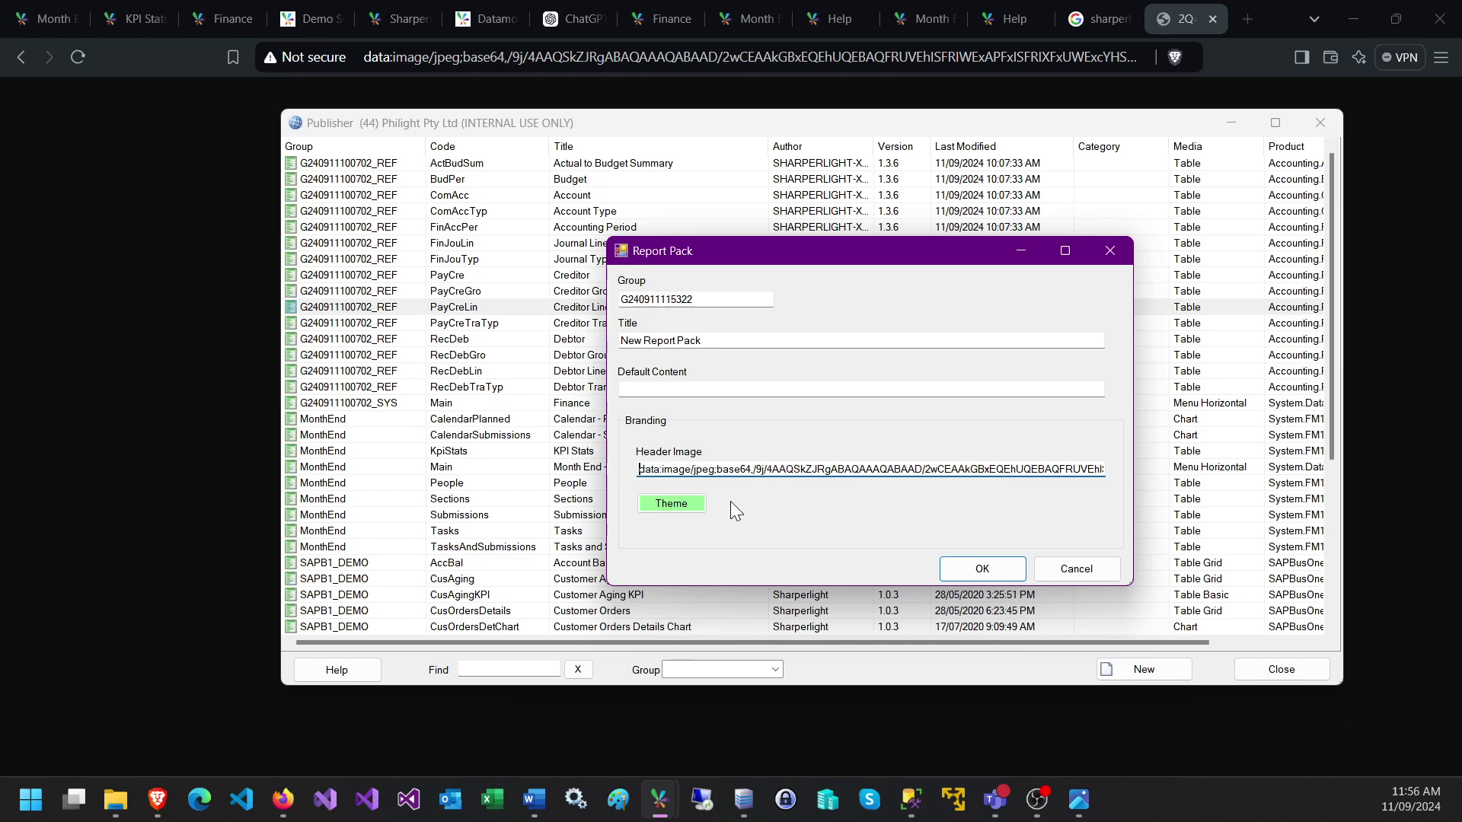
double_click(690, 472)
click(728, 469)
click(981, 571)
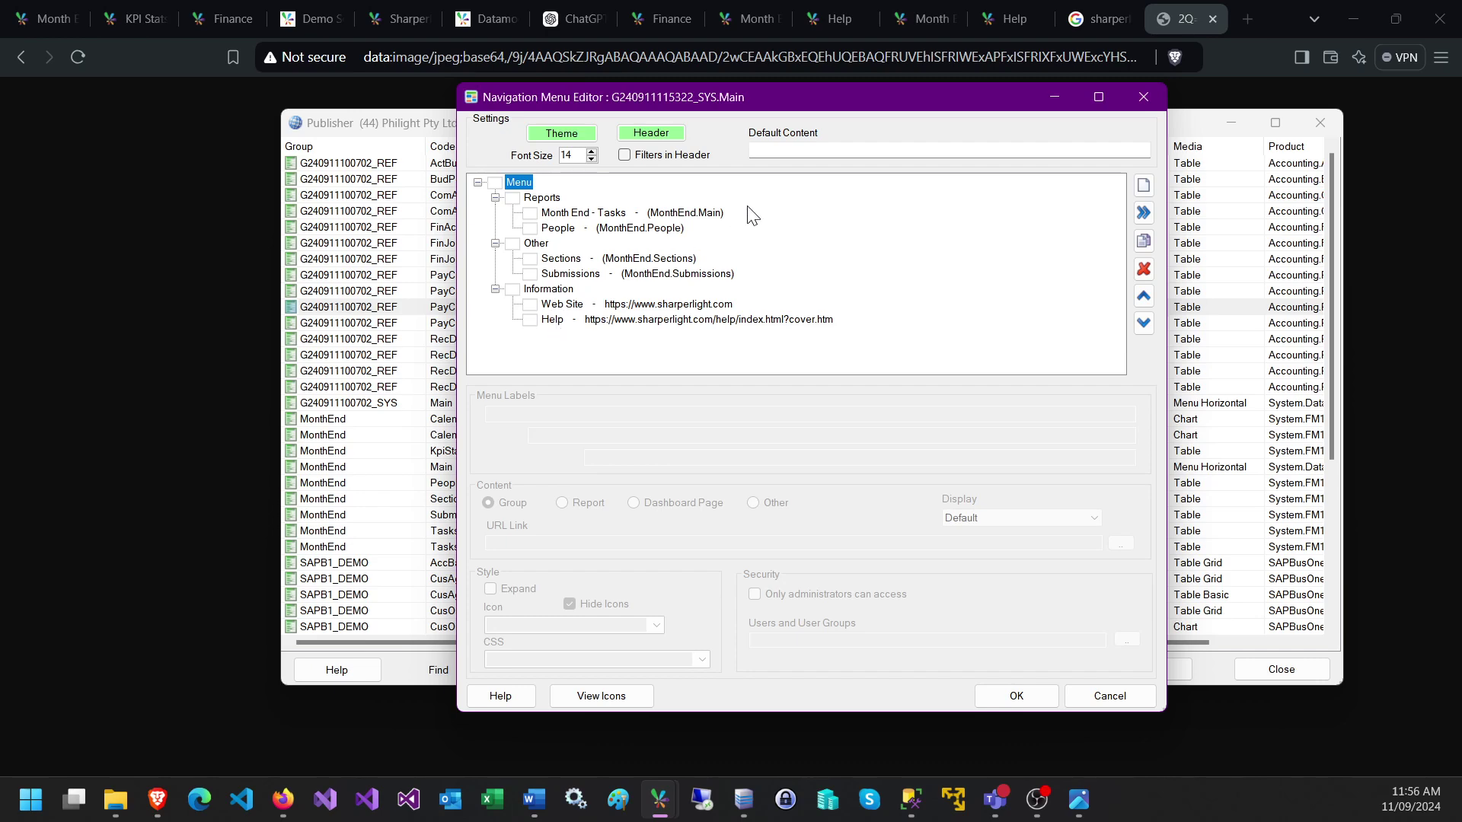
- Check the Submissions entry in the navigation menu and save the menu to finish creating the report pack
click(765, 146)
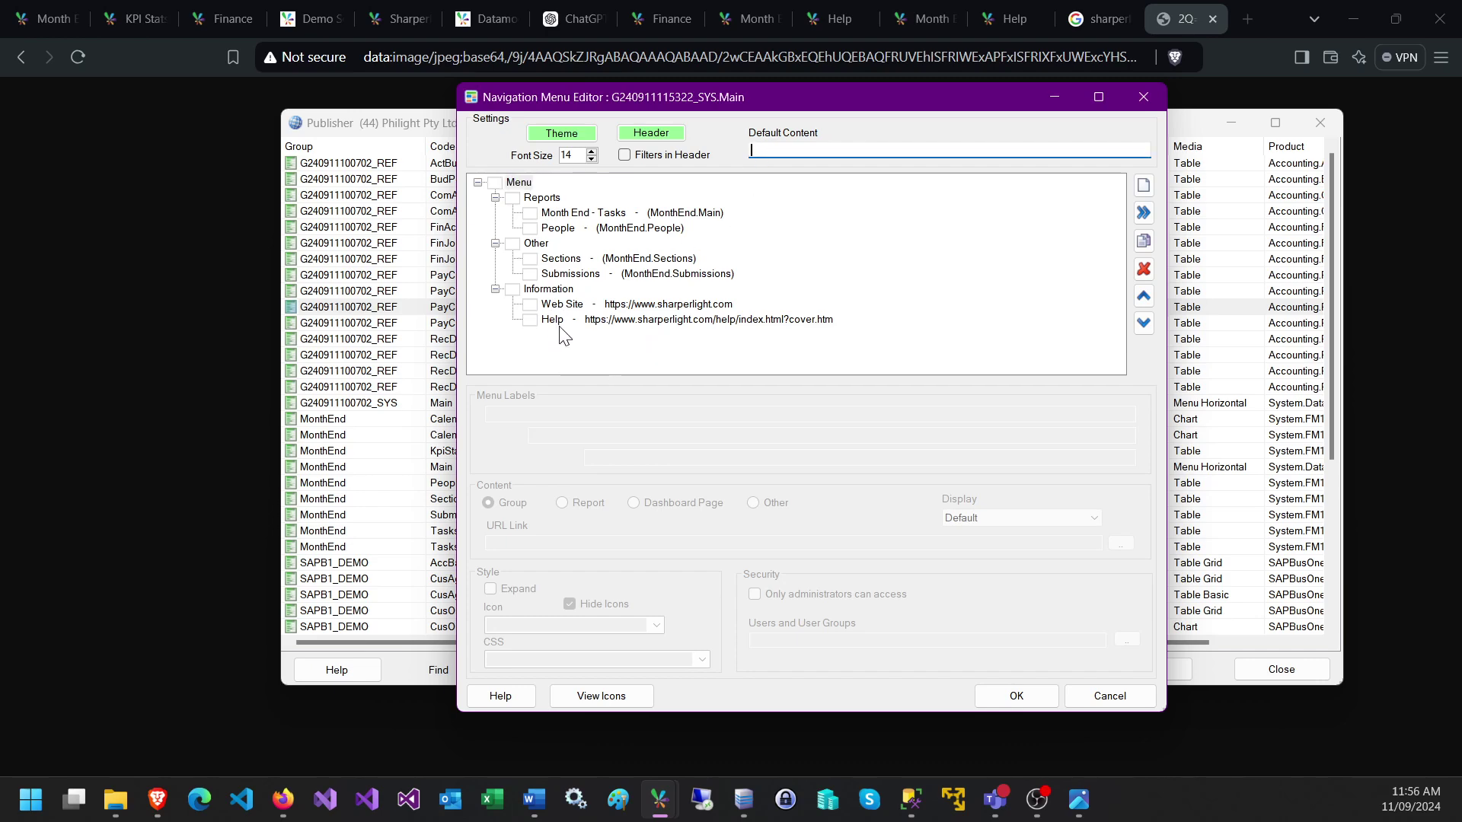
click(549, 274)
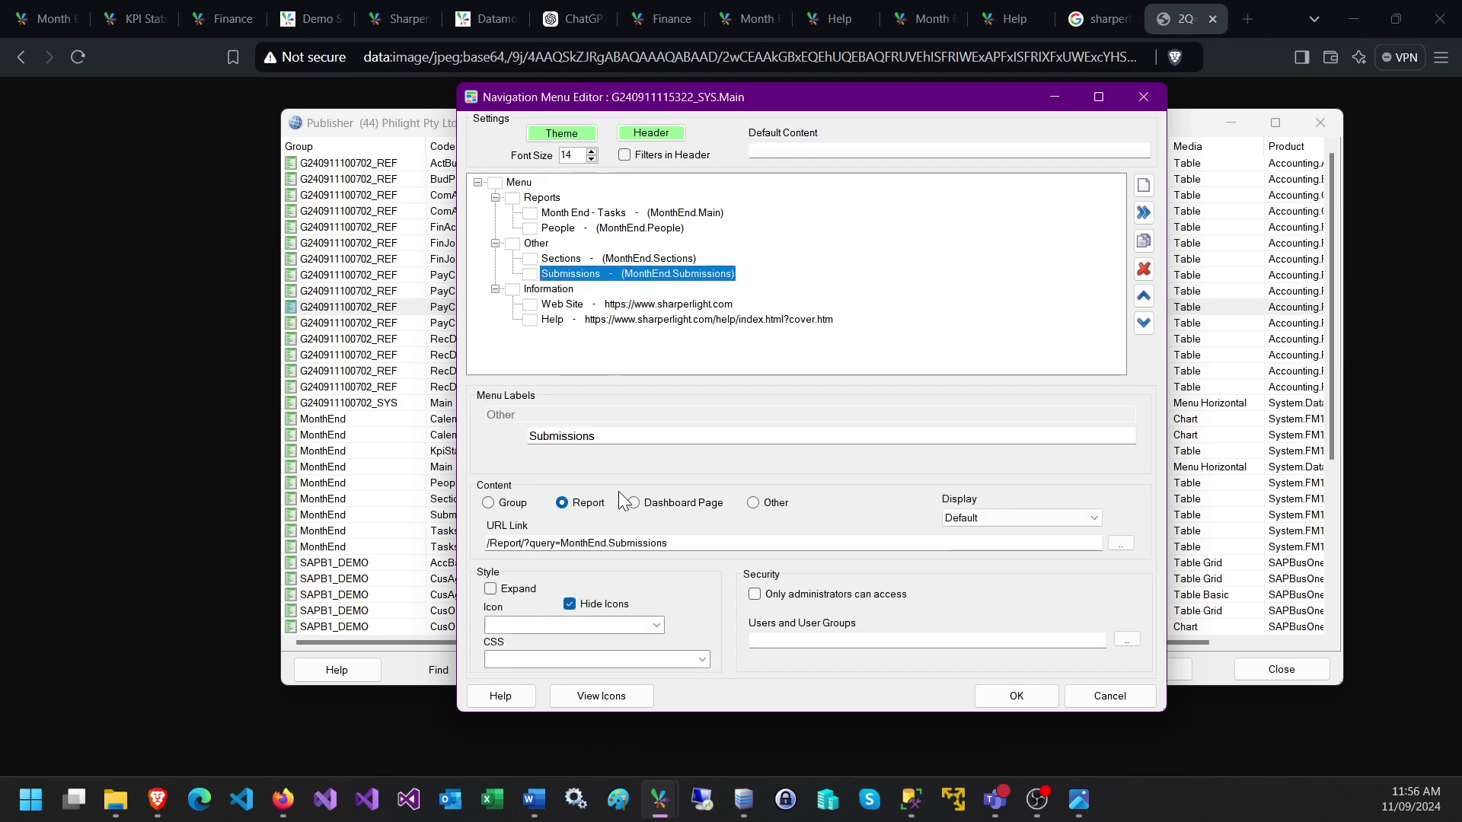
click(997, 696)
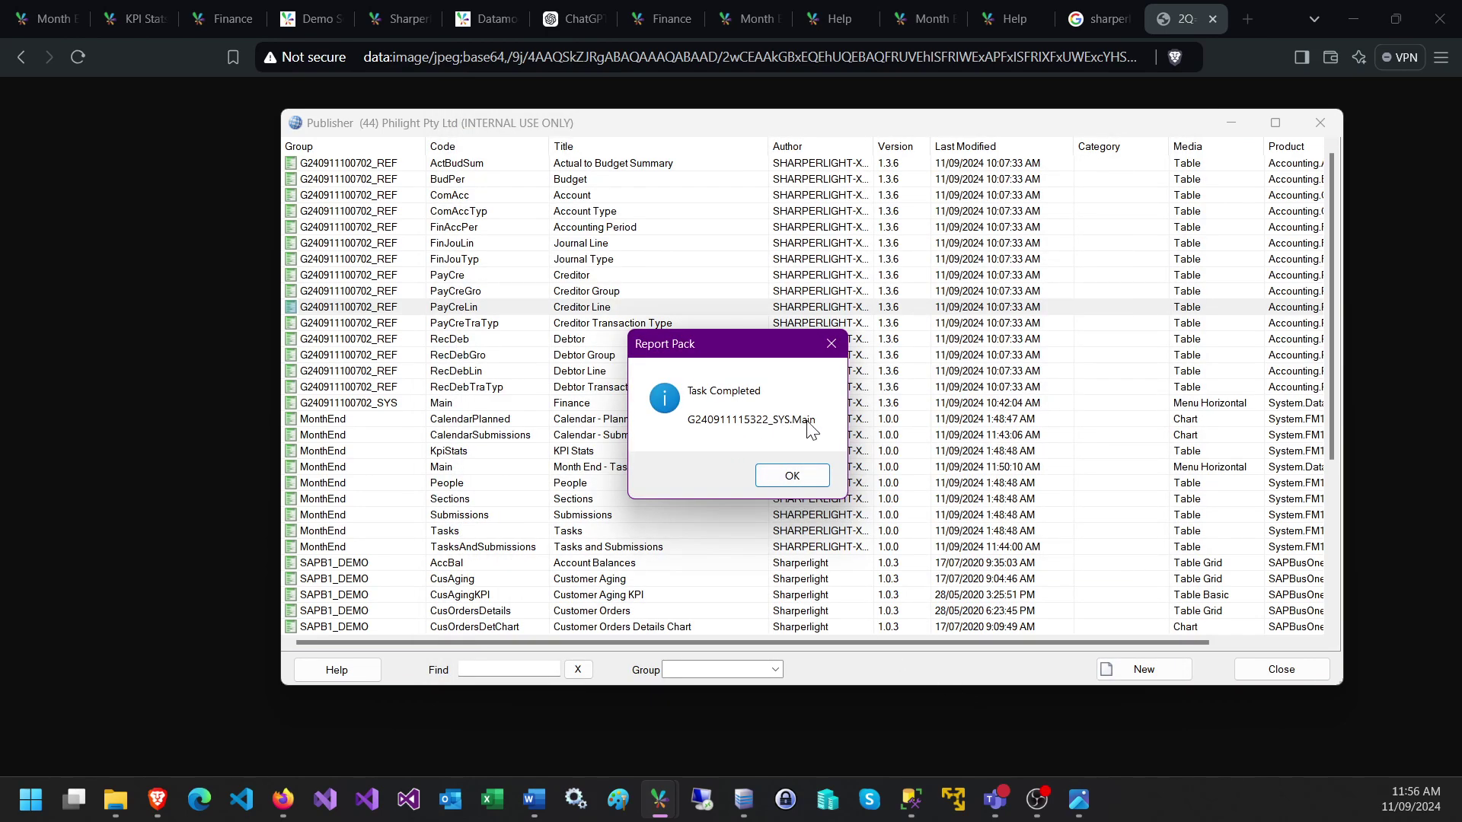
click(785, 481)
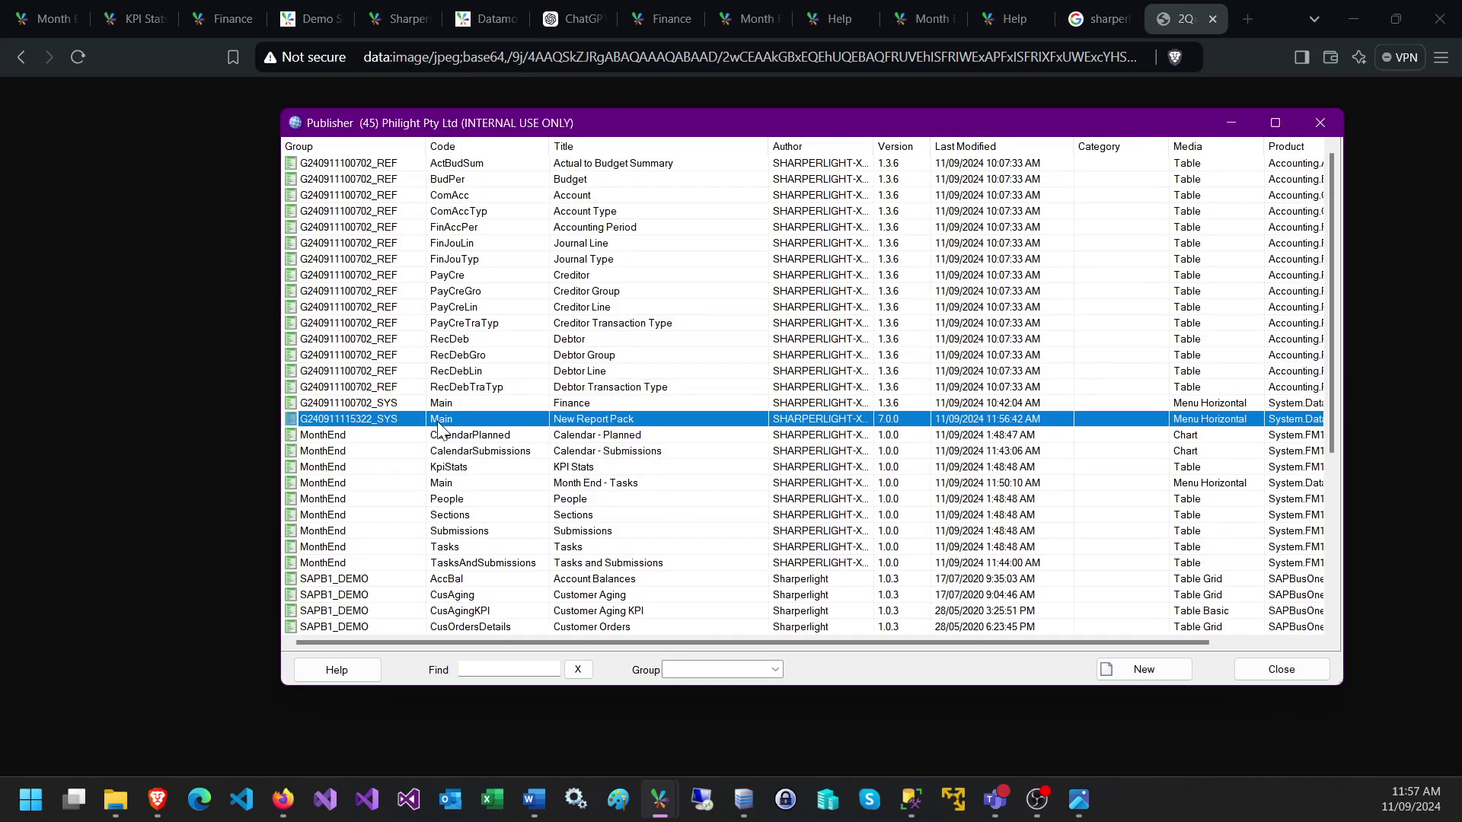
- View the New Report Pack report in the browser and open Month End - Tasks from its Reports group
right_click(435, 421)
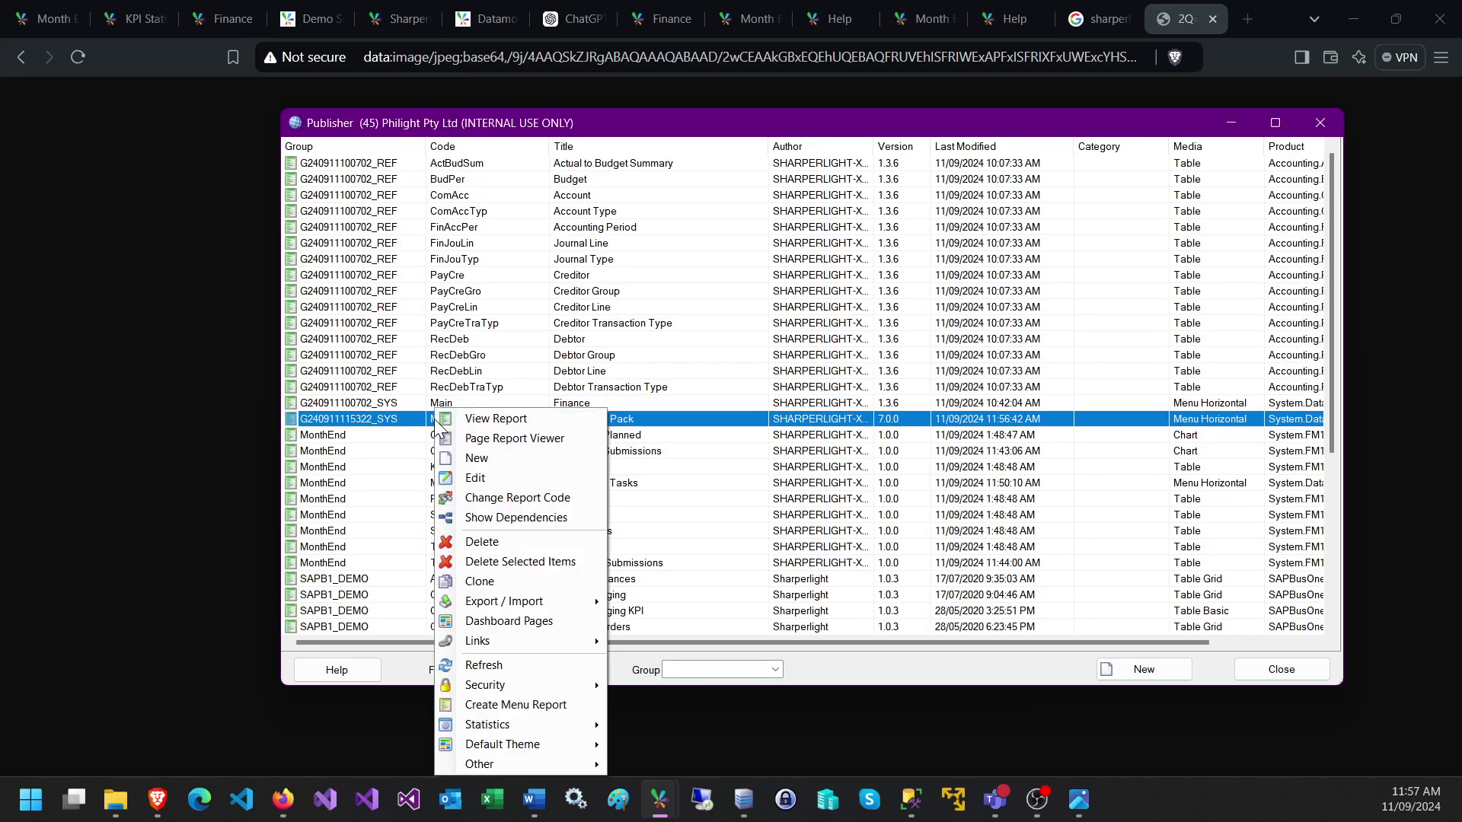
click(488, 421)
click(38, 131)
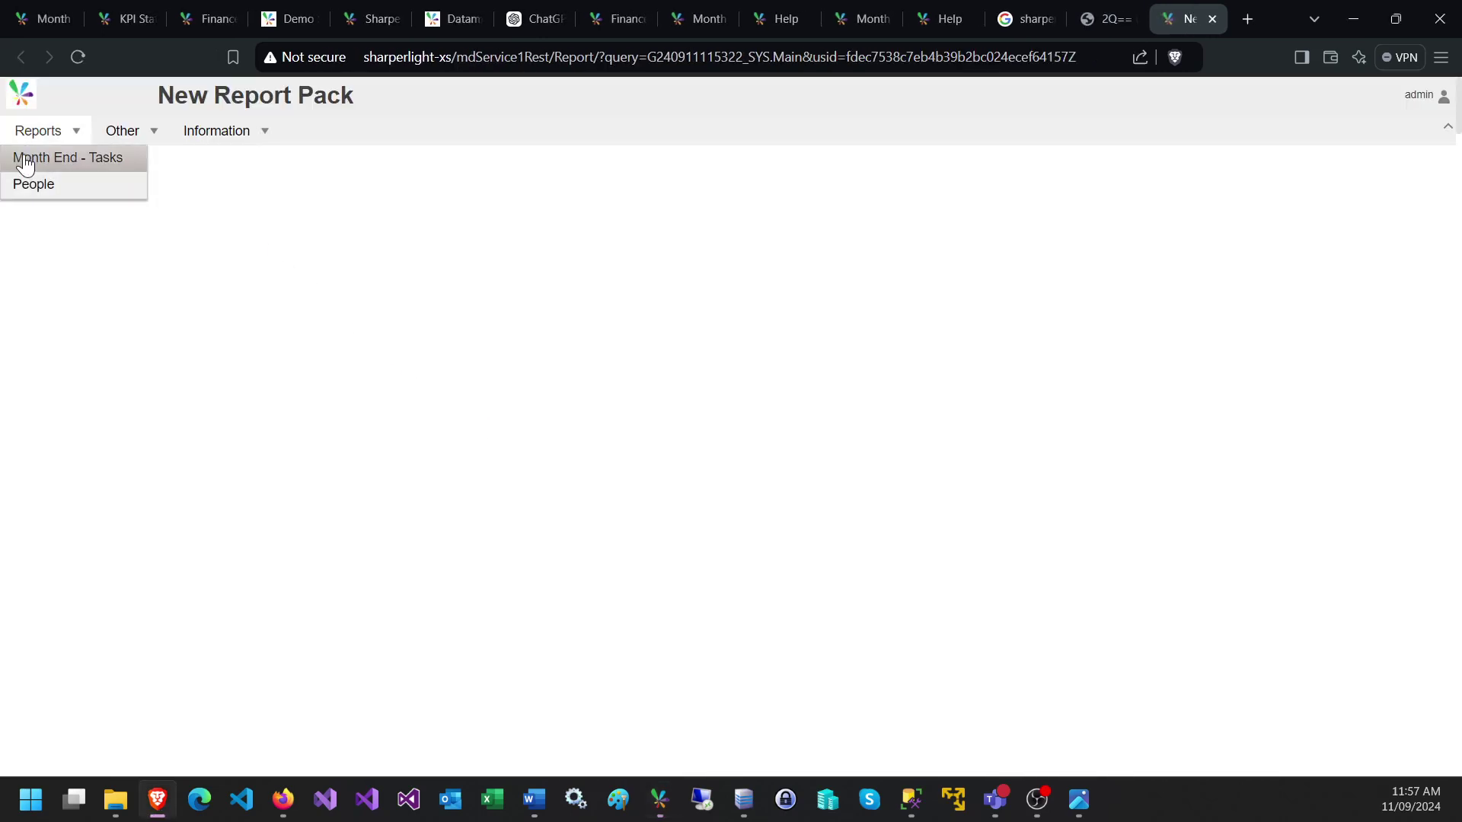
click(72, 160)
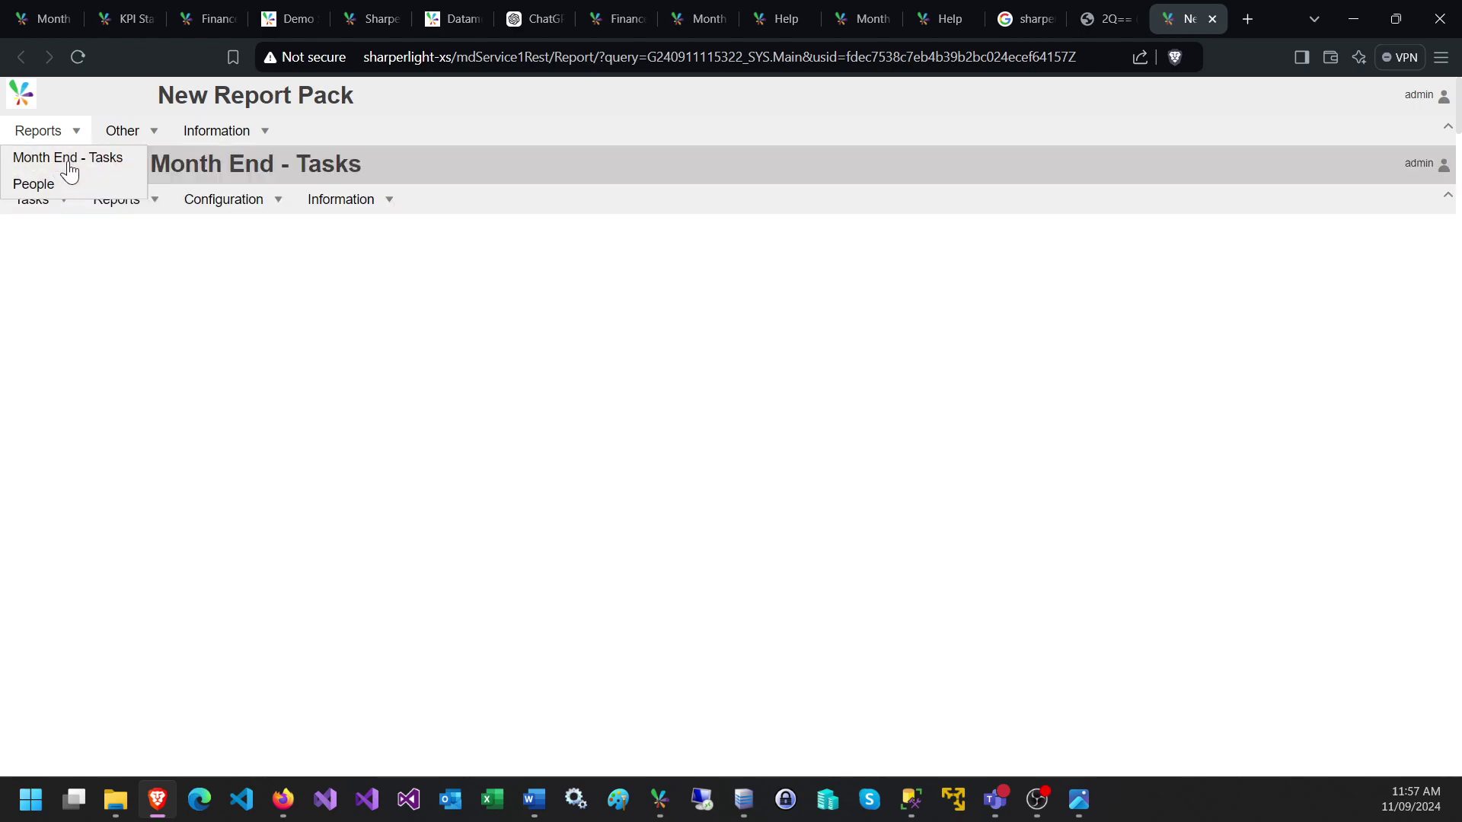
mouse_move(122, 131)
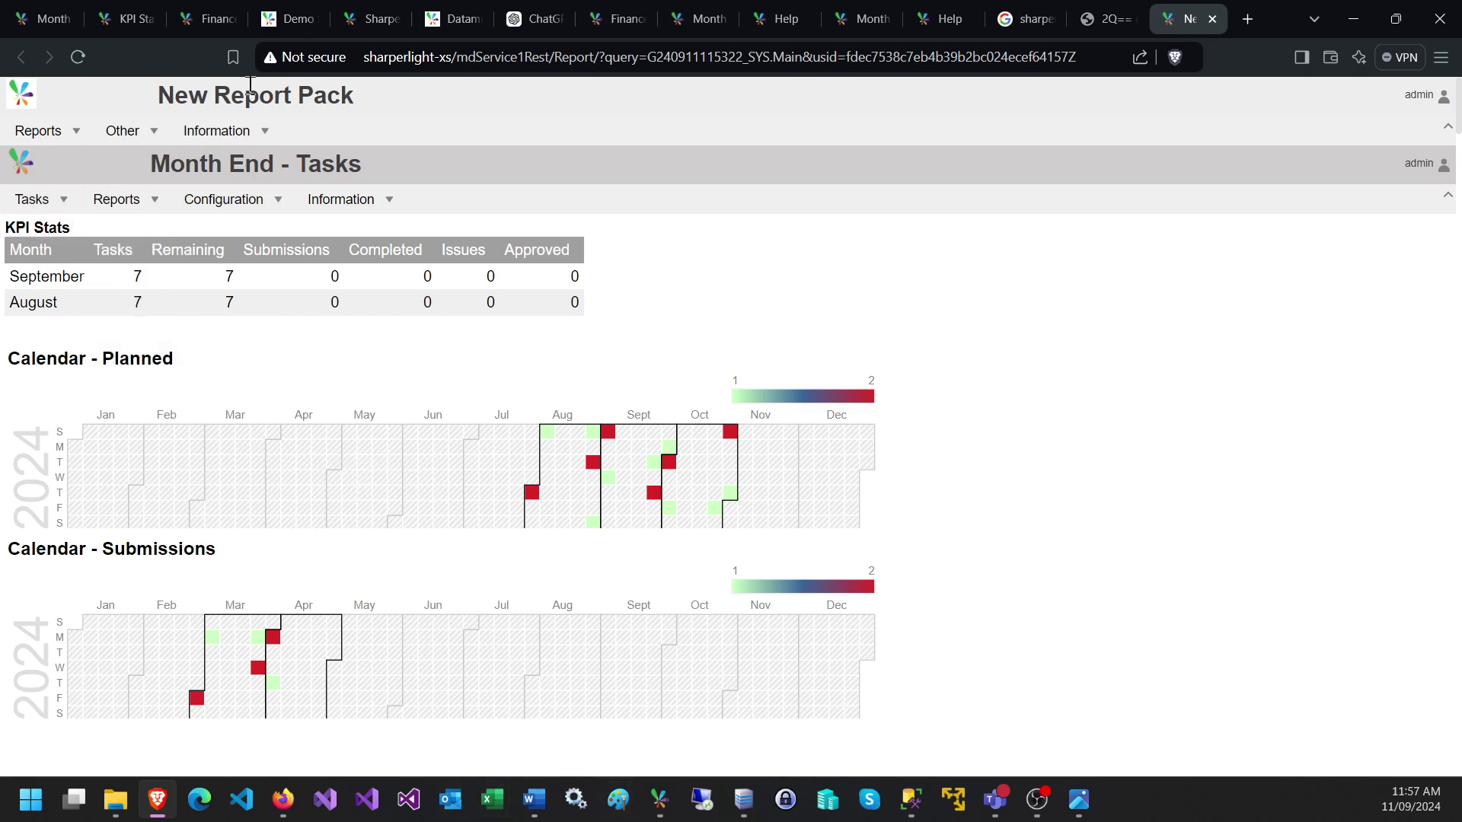
drag(336, 93, 156, 93)
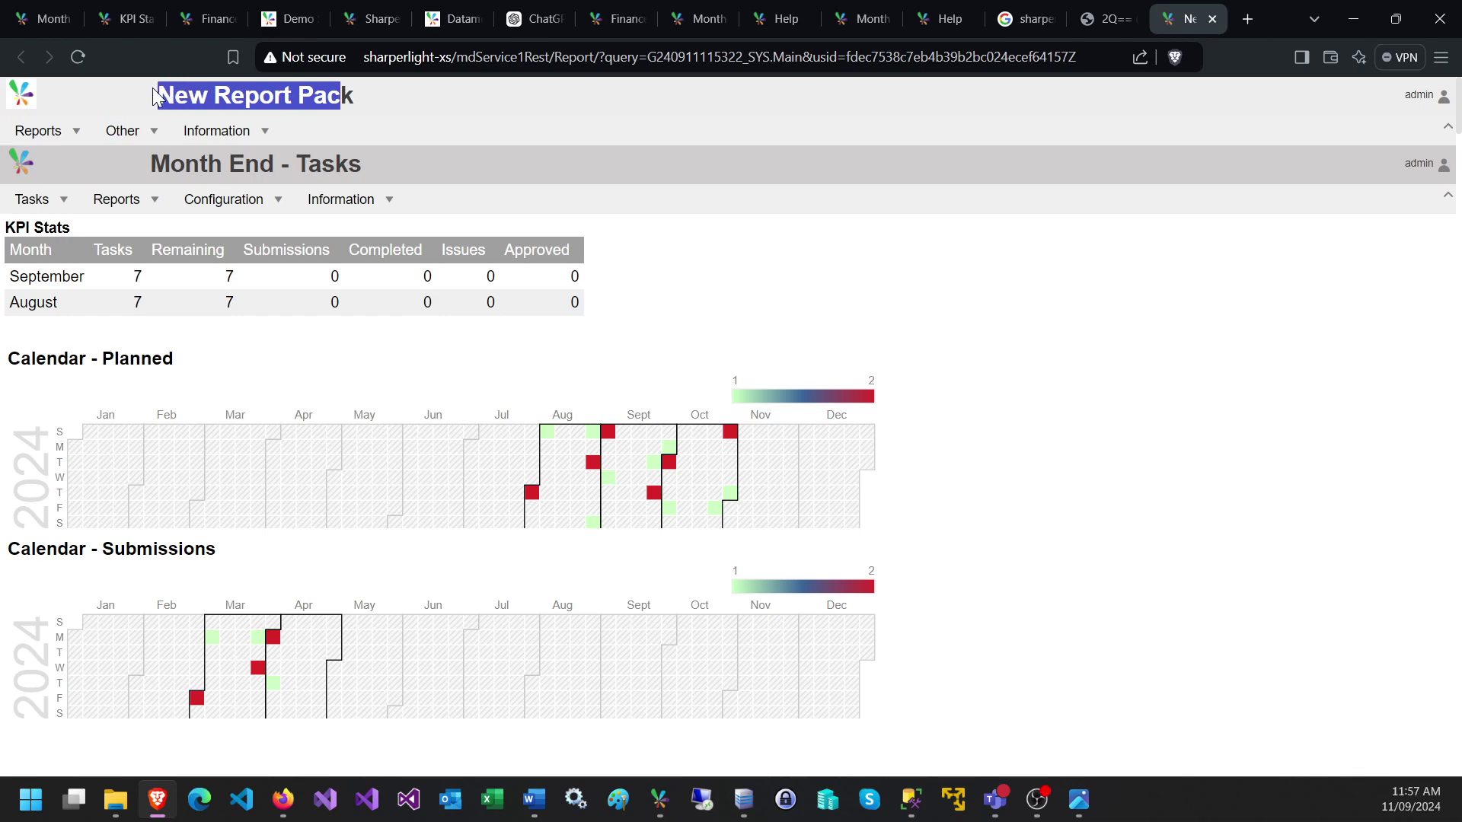
click(344, 99)
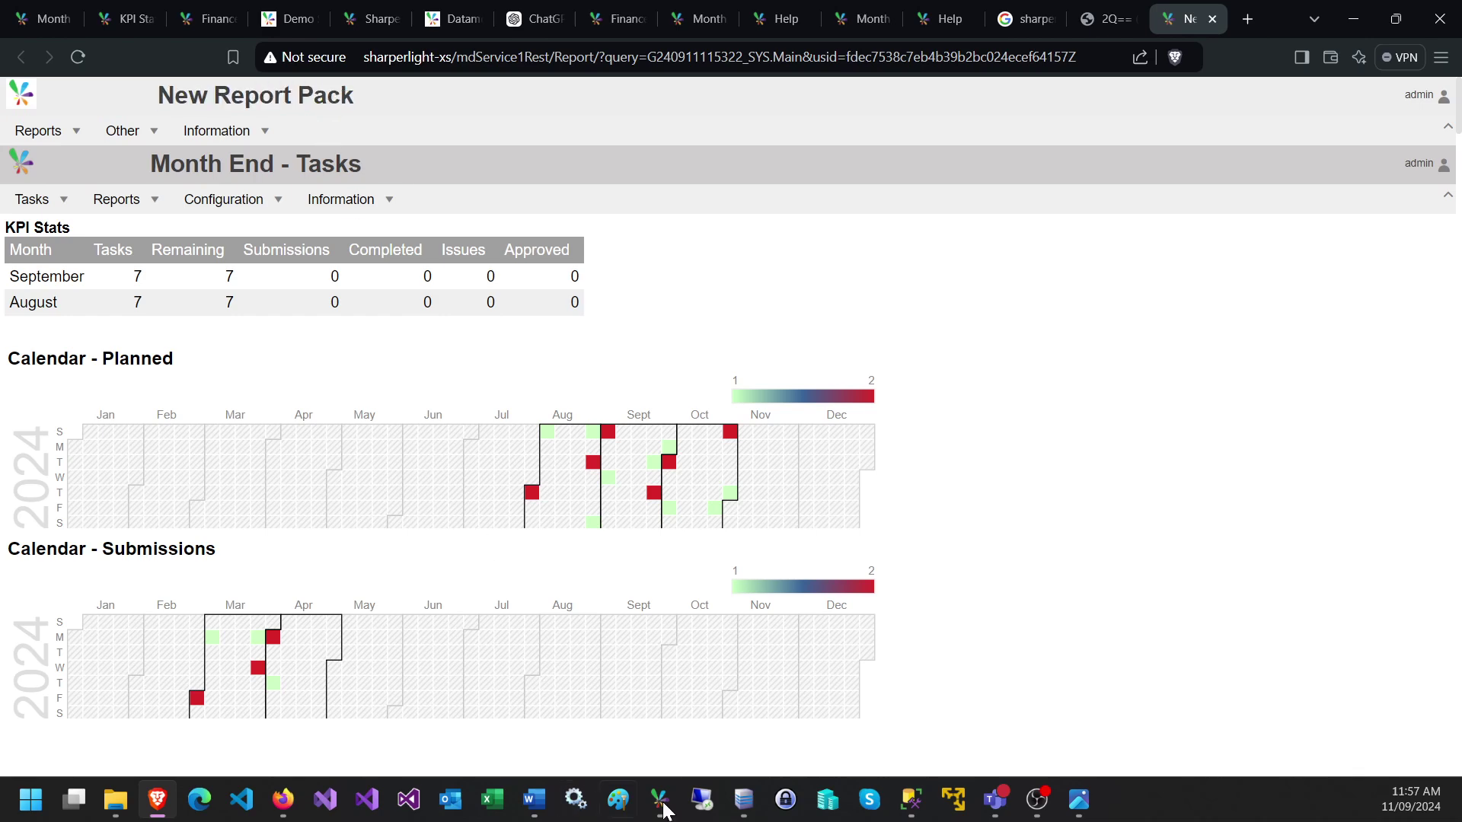
- Switch to the Publisher window and start a new menu report as an application menu based on product tables
mouse_move(660, 800)
click(920, 691)
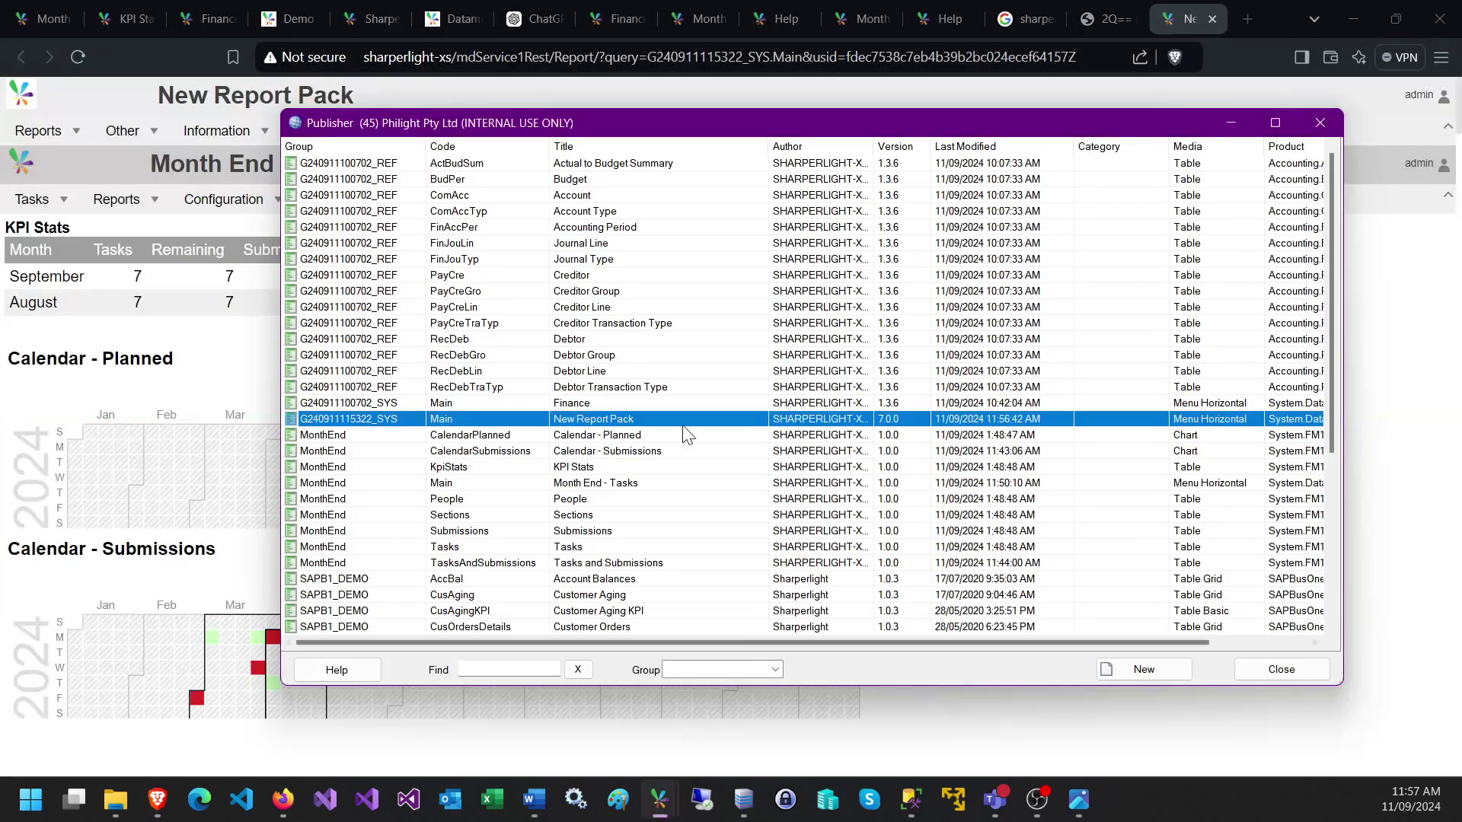
right_click(515, 419)
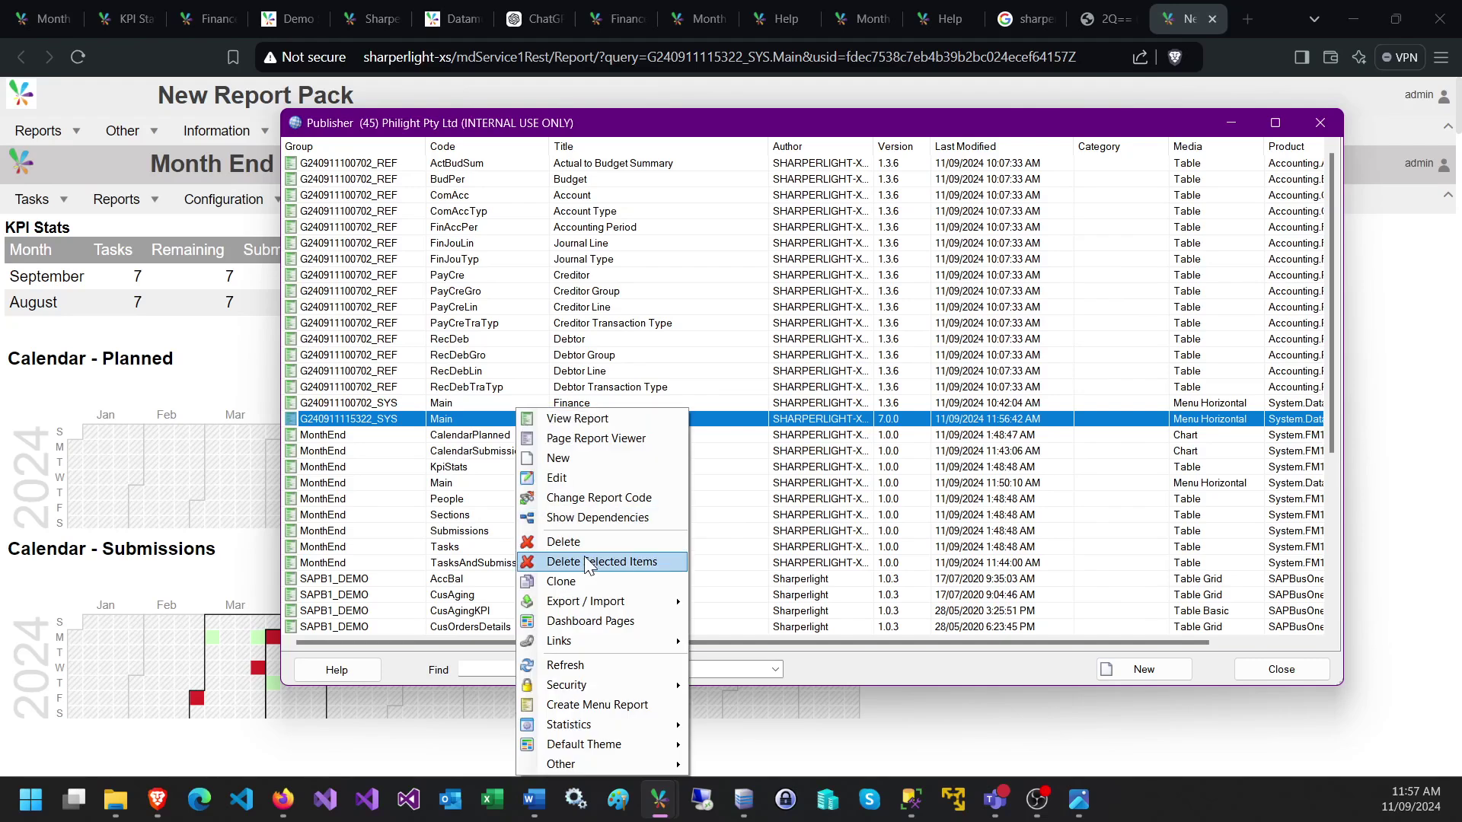
click(616, 705)
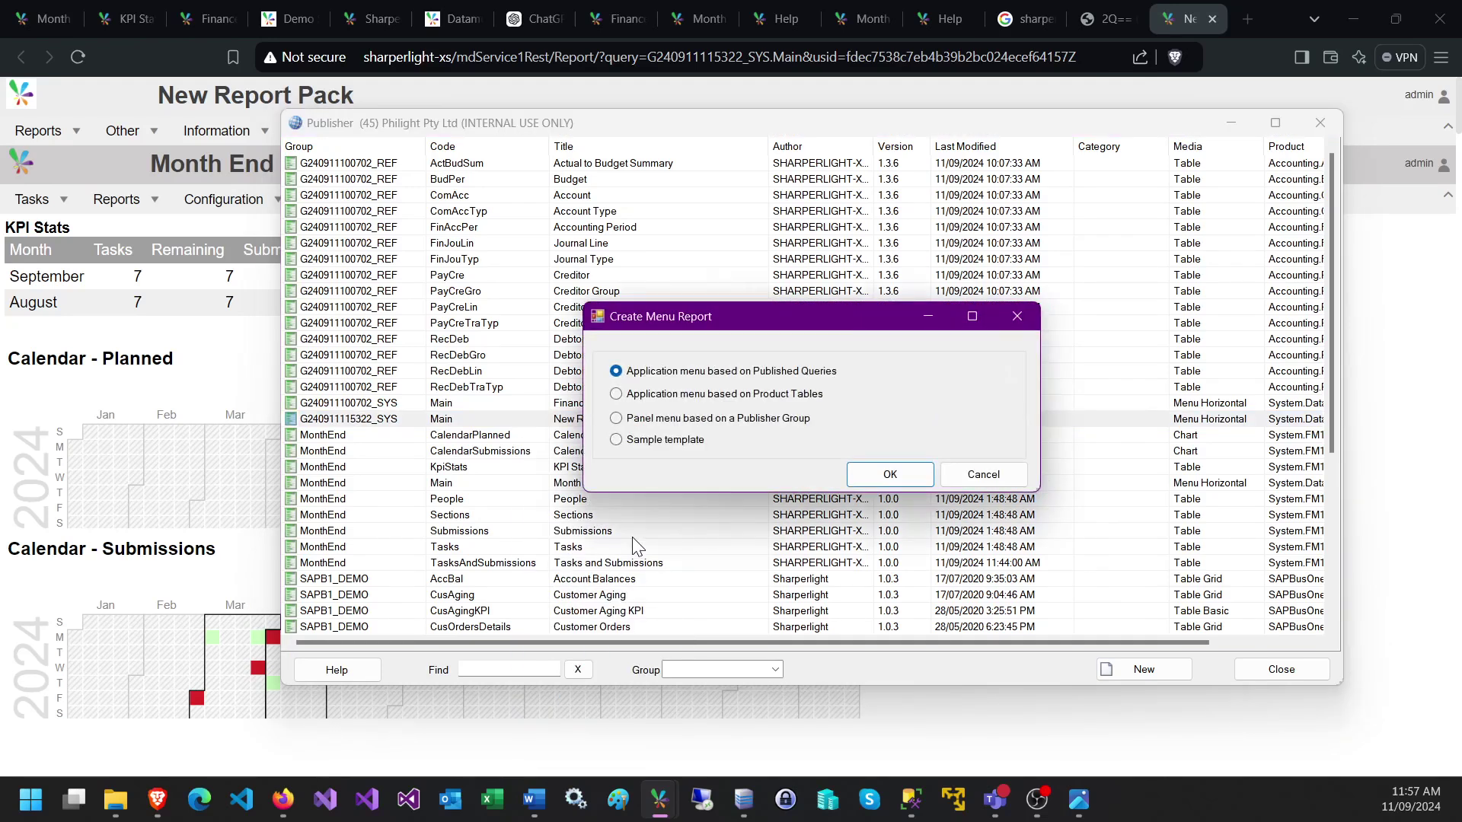
click(651, 395)
click(868, 477)
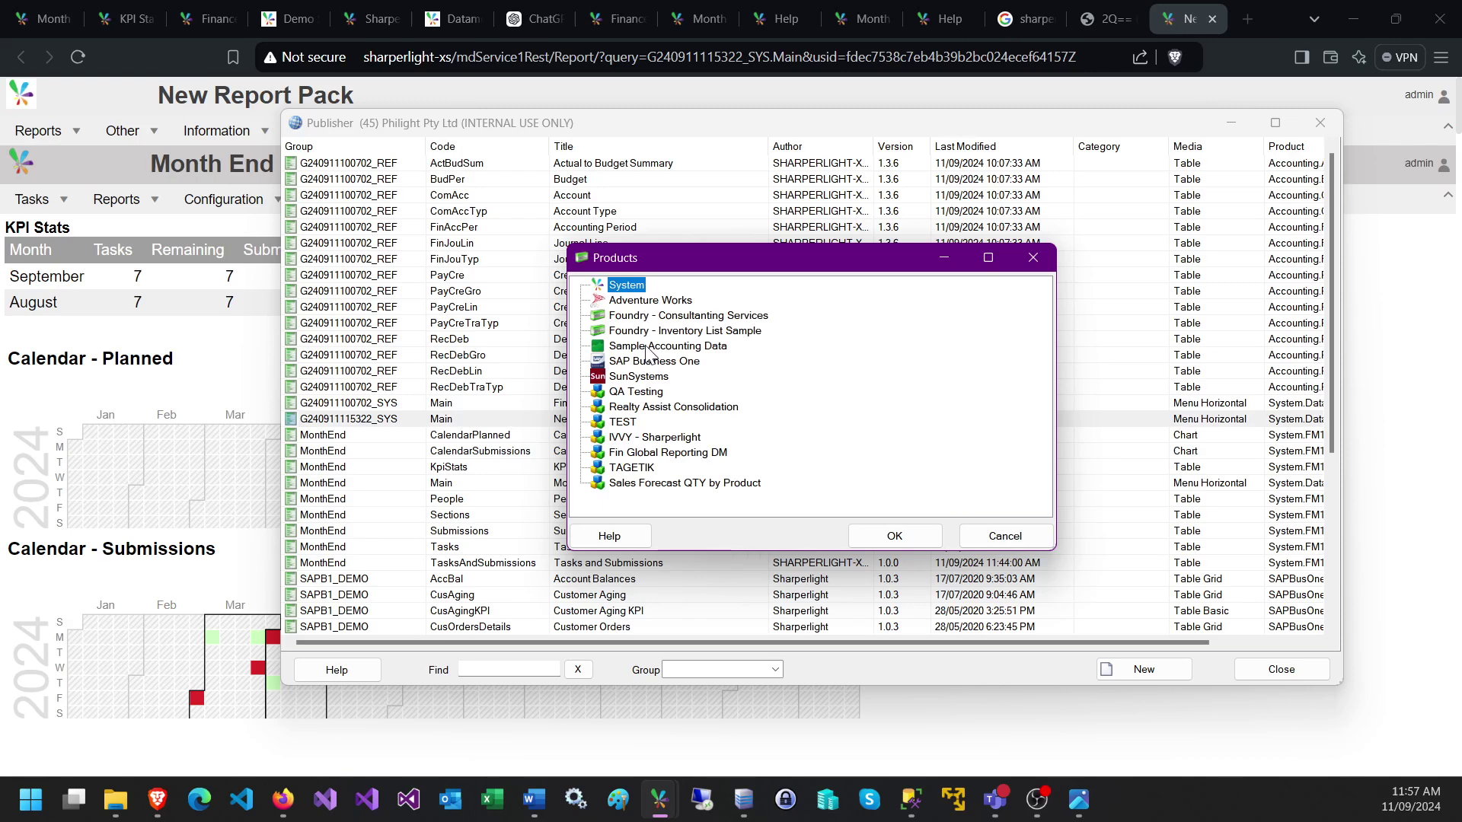
- Choose Sample Accounting Data as the product and MIT, Mercer Inkar Tram Manufacturing, as the company
click(646, 347)
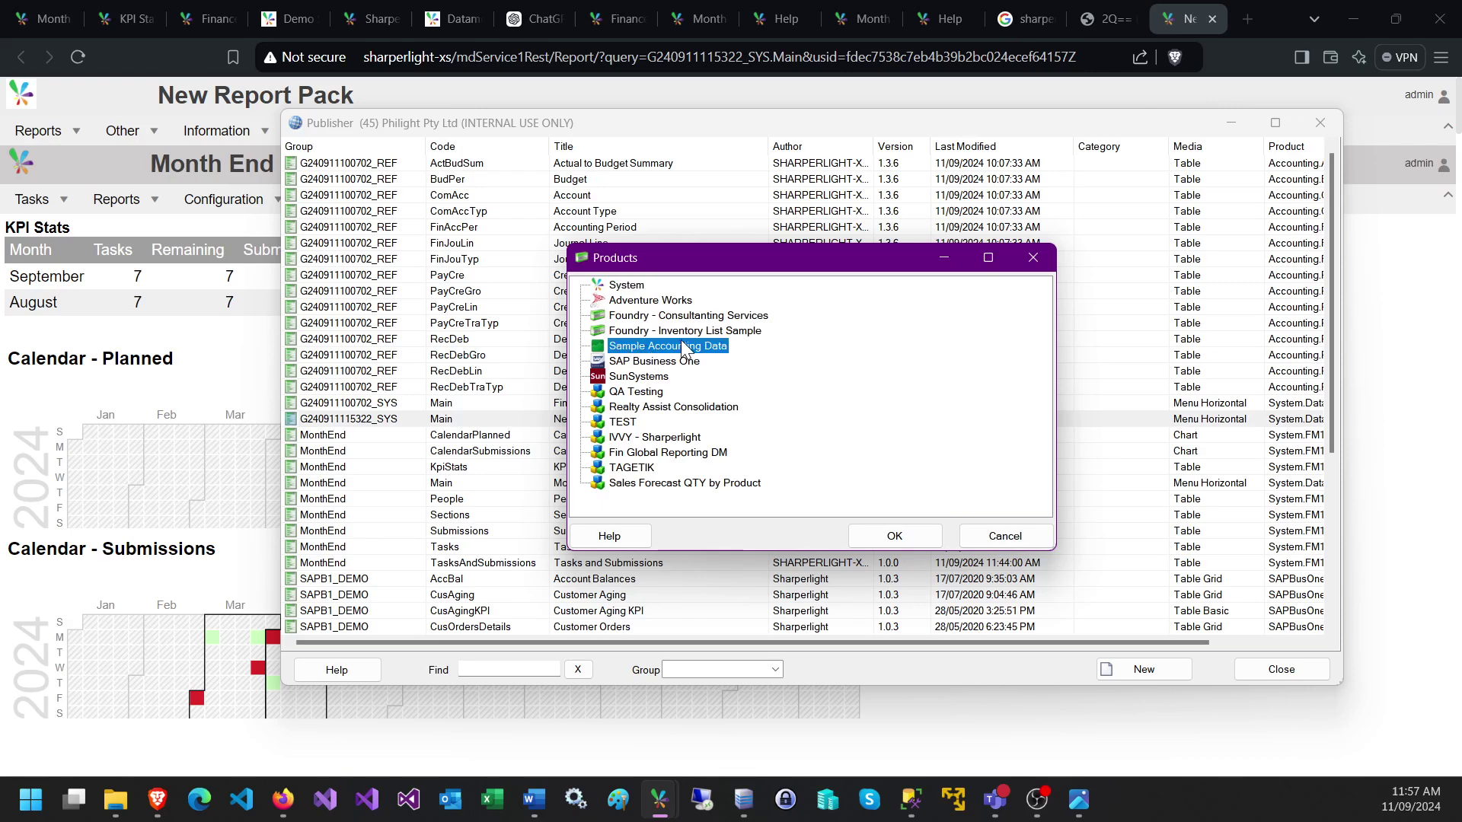
double_click(688, 351)
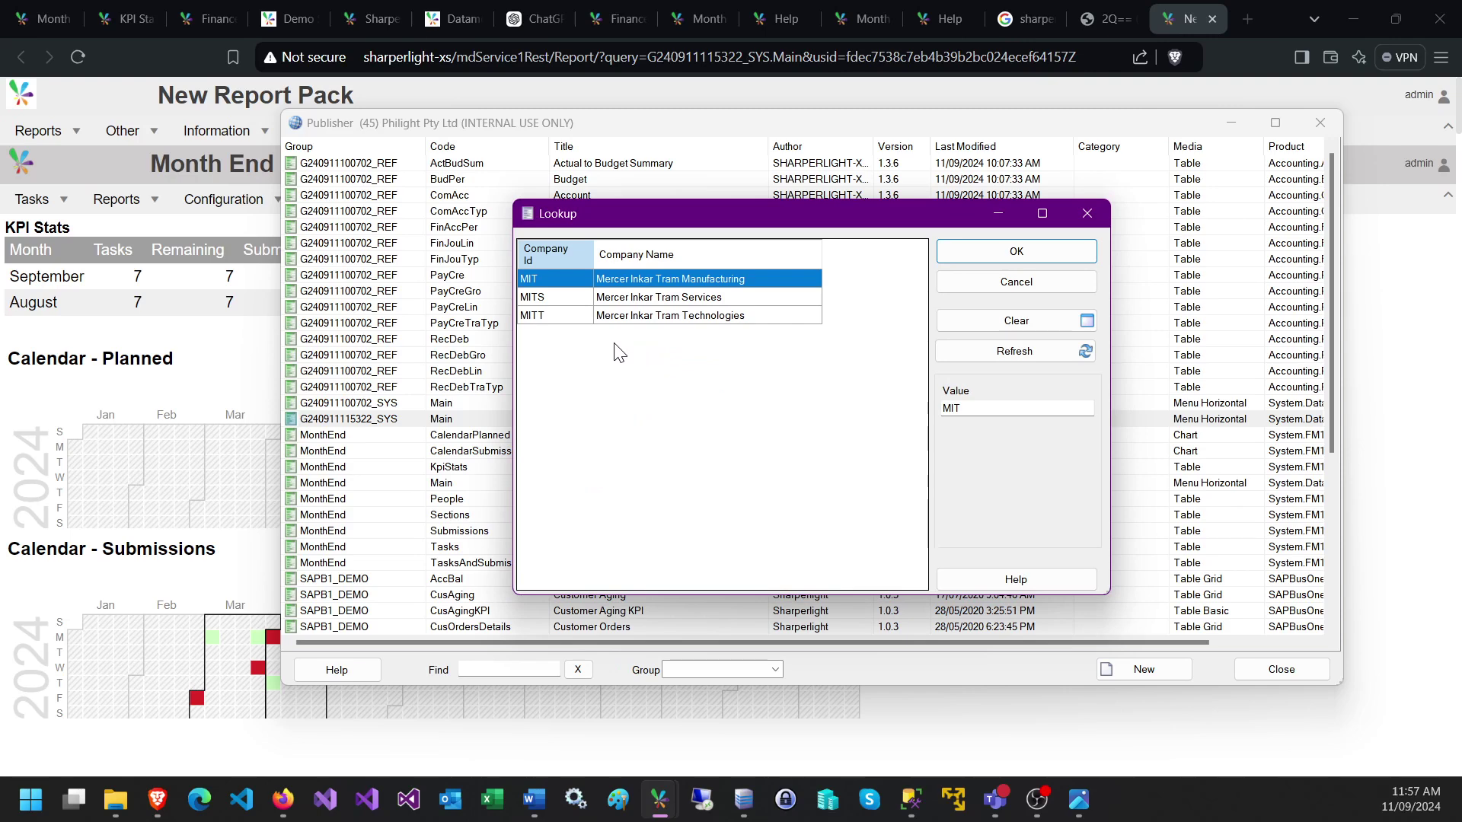
double_click(554, 280)
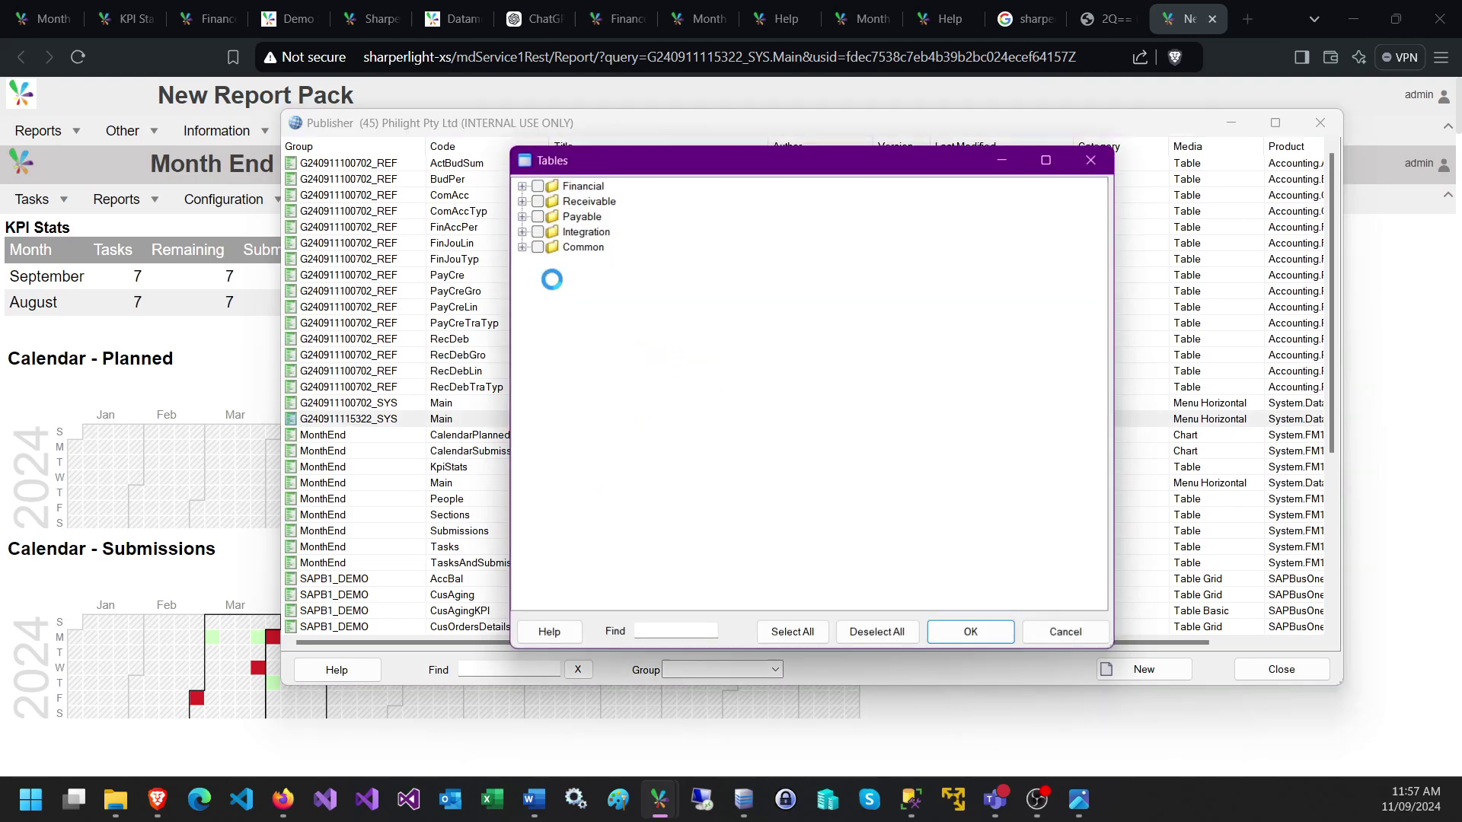
- Include all tables of the Financial and Receivable groups, widen the Table Code column and accept the table list
click(523, 185)
click(537, 186)
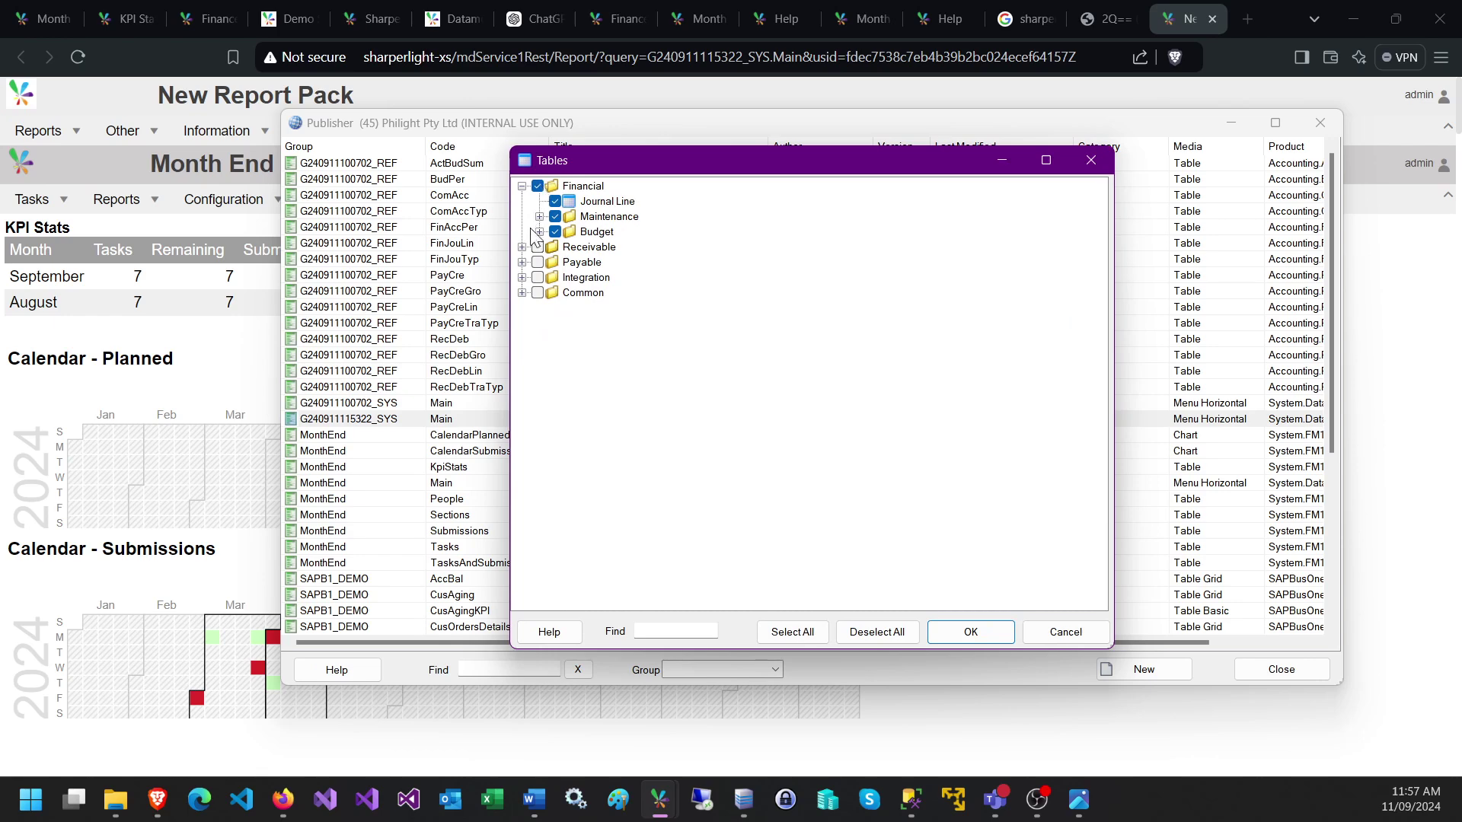
click(523, 246)
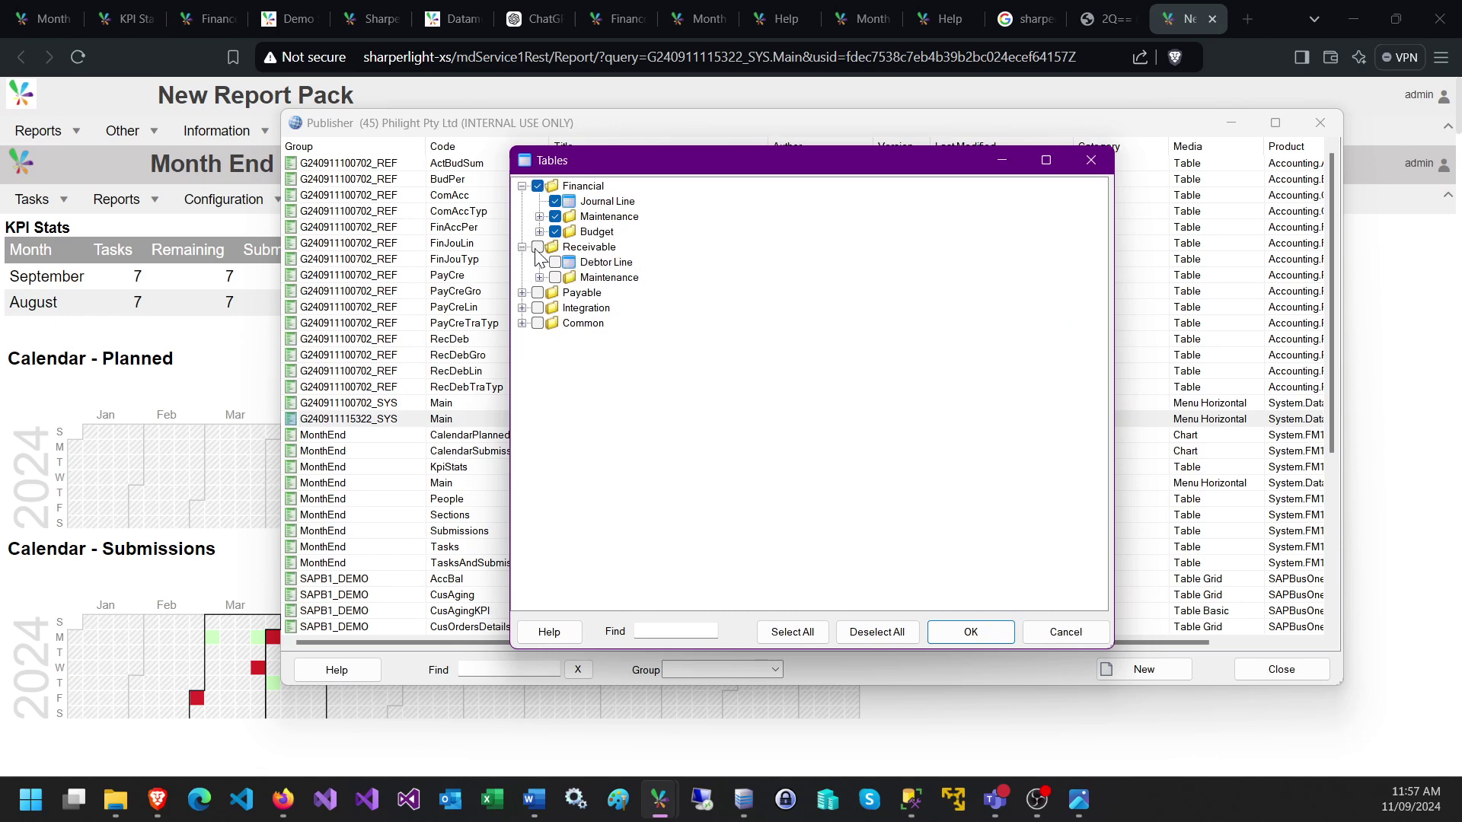
click(538, 246)
click(970, 633)
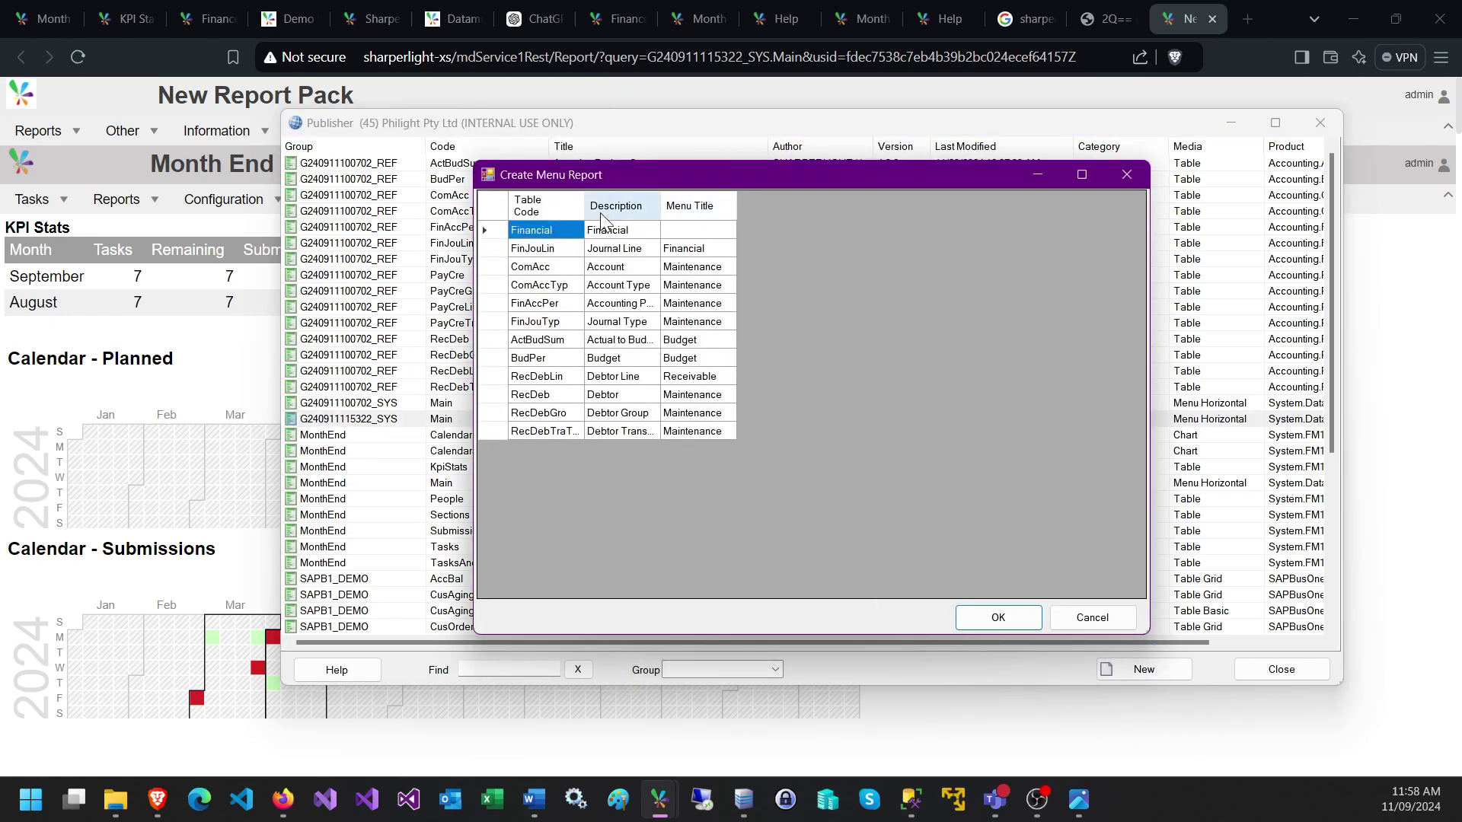
drag(584, 204, 630, 206)
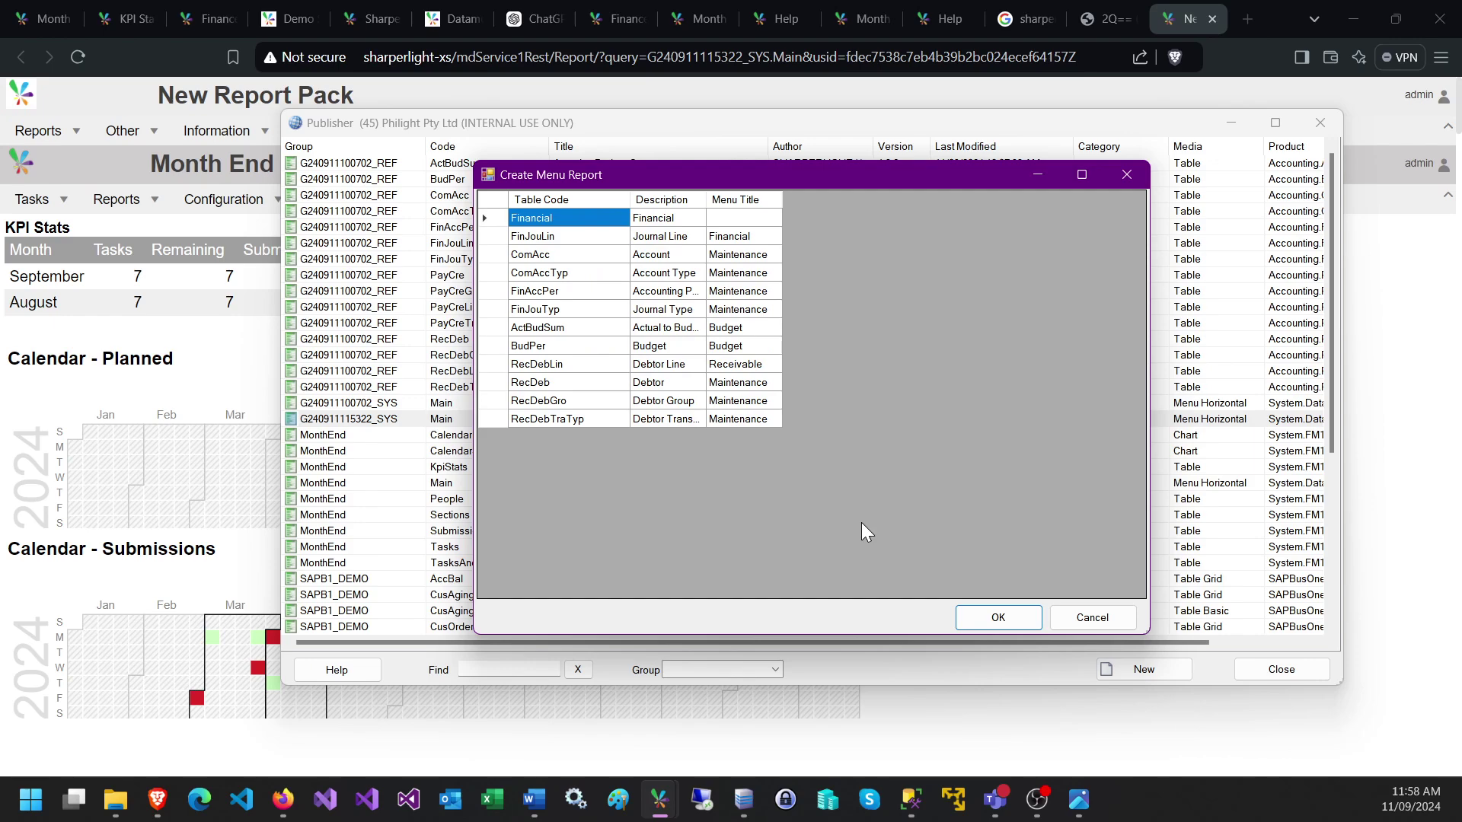
click(1007, 616)
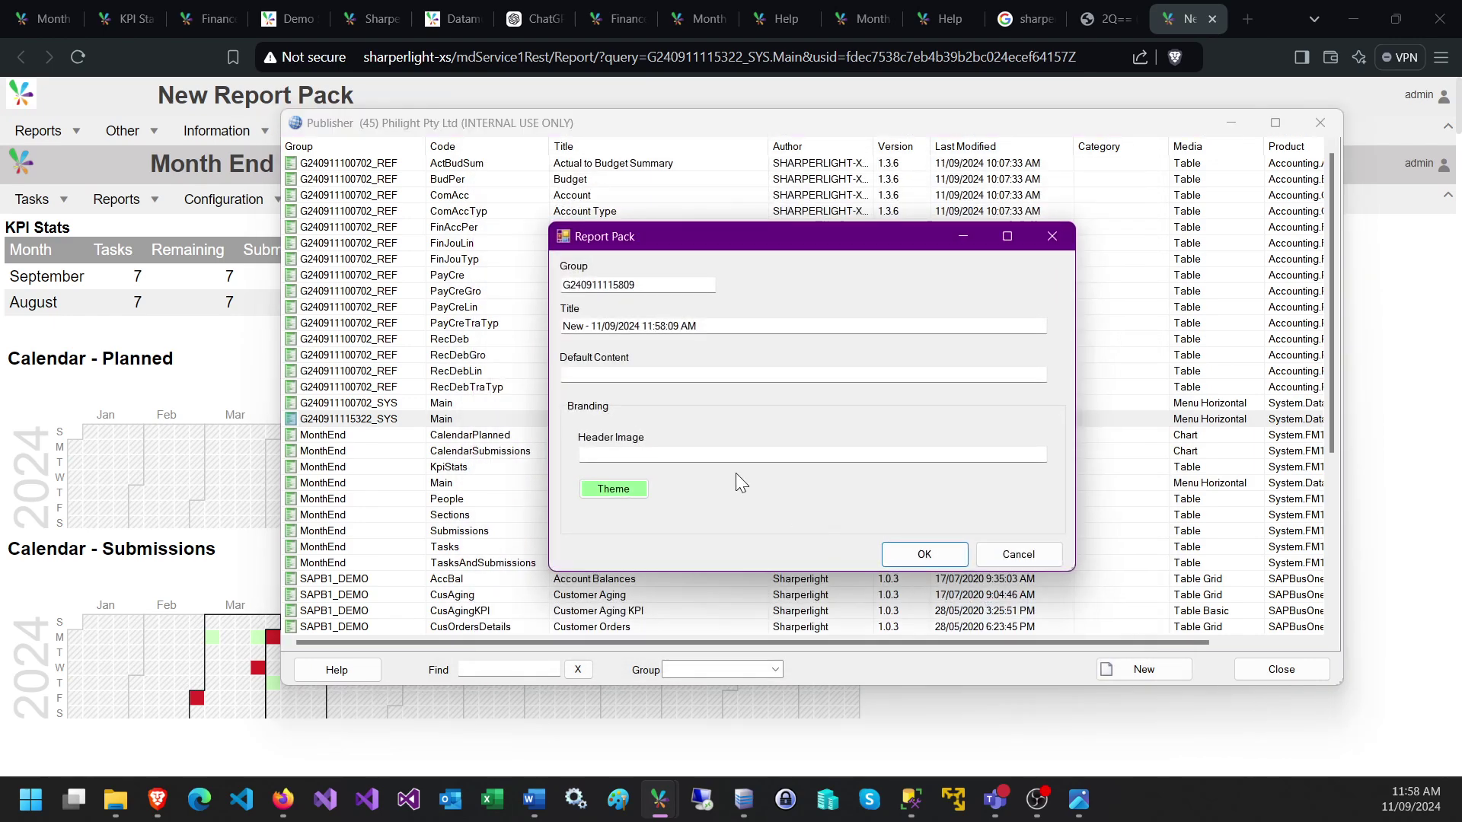
- Title the report pack NEW REPORT PACK 2 and create it with the generated navigation menu
drag(703, 323, 158, 303)
text(NEW REPORT PACK 2)
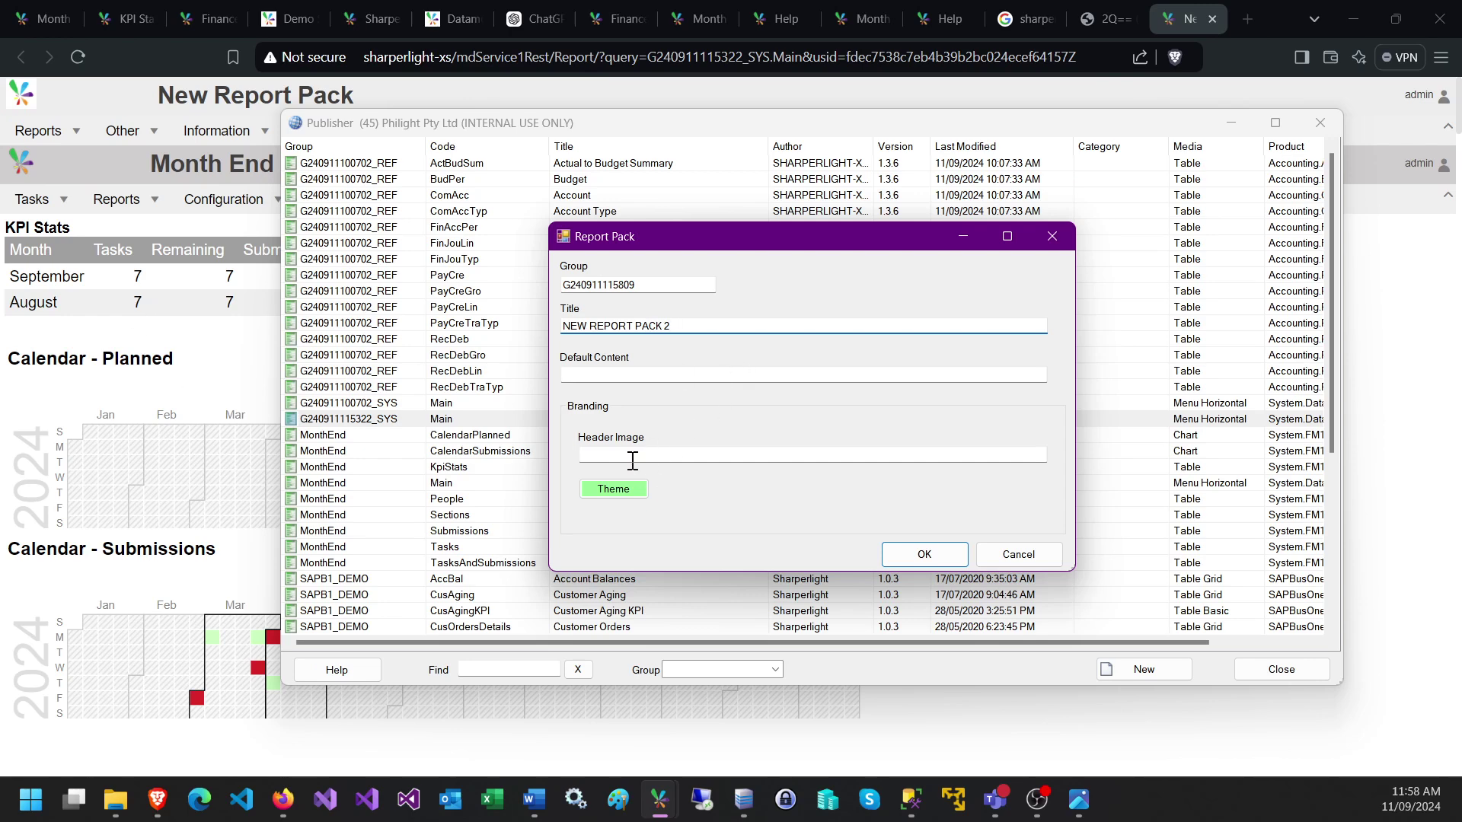
click(912, 551)
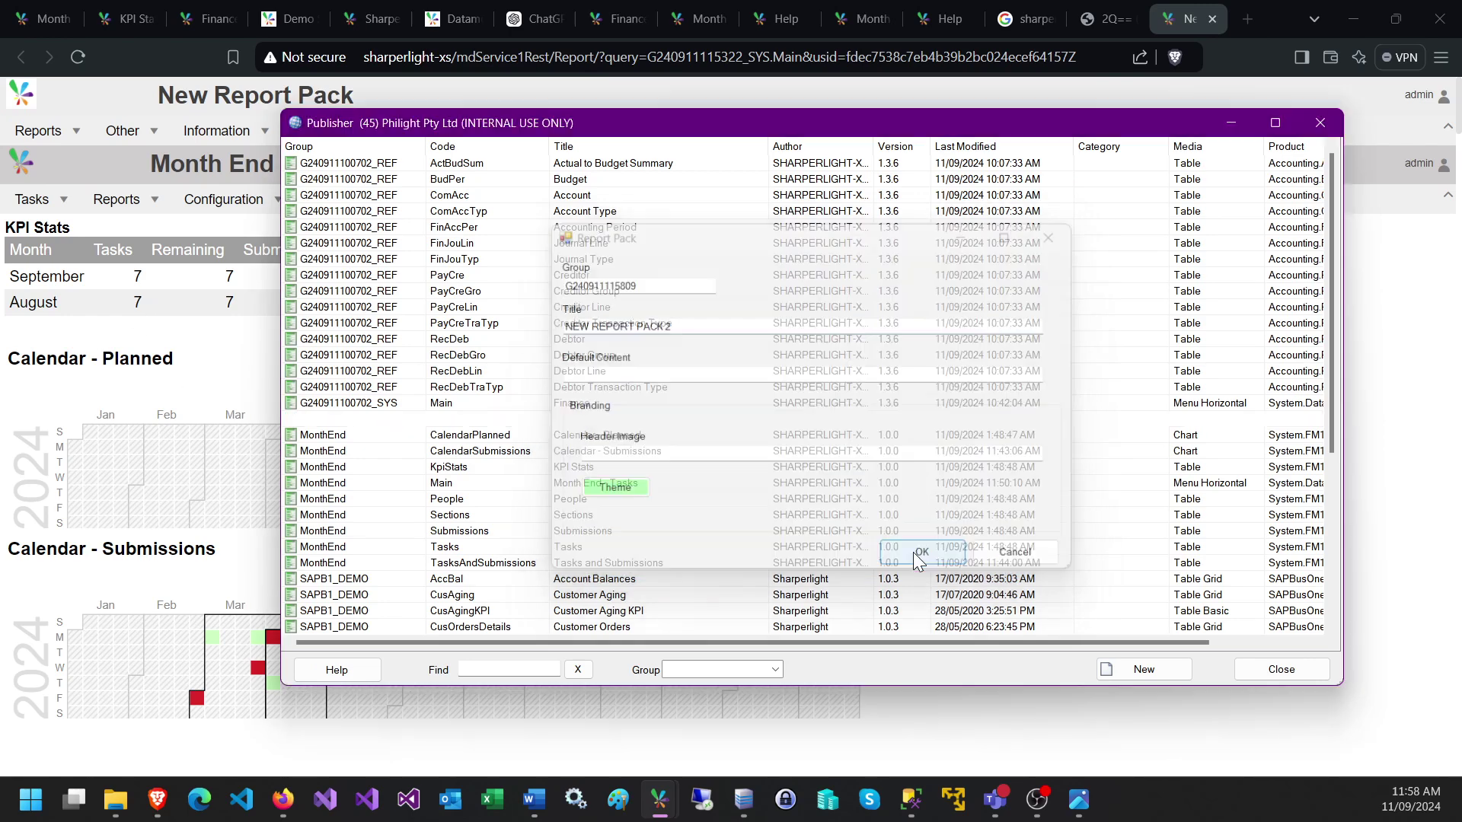
scroll(602, 236, down, 2)
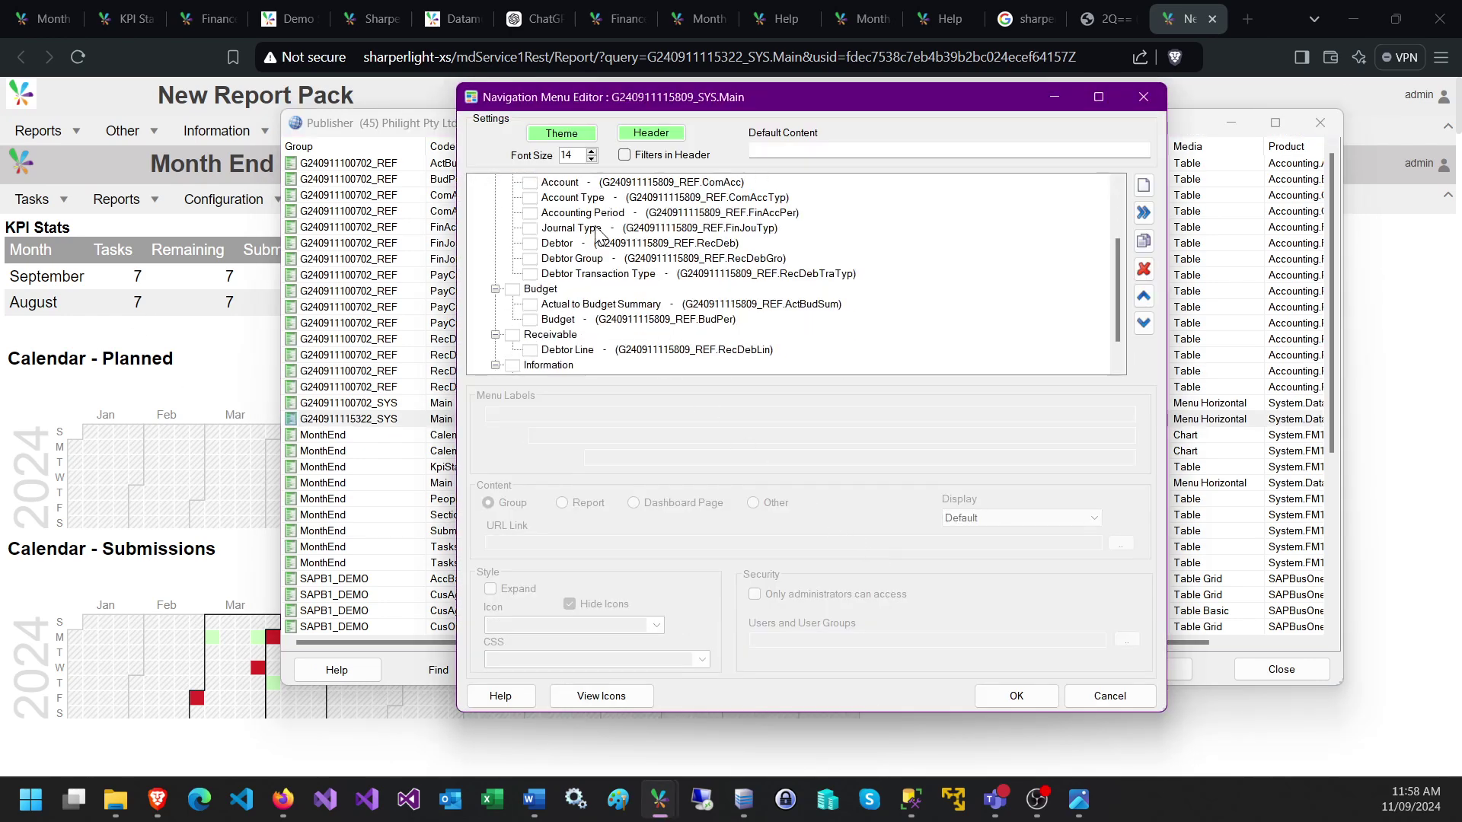
click(998, 696)
click(879, 473)
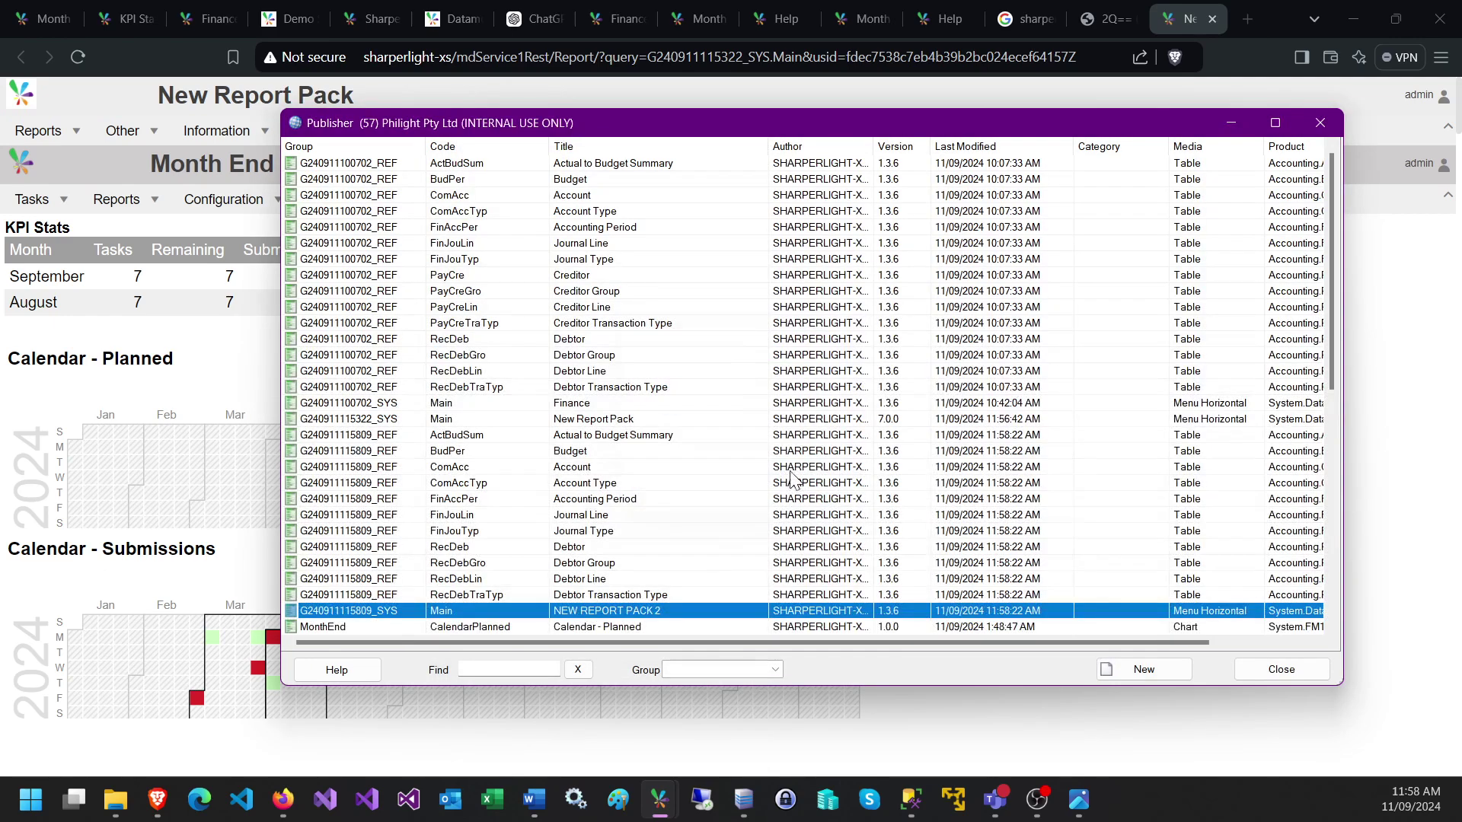
- View NEW REPORT PACK 2 in the browser and run its Account report for company MIT
right_click(445, 616)
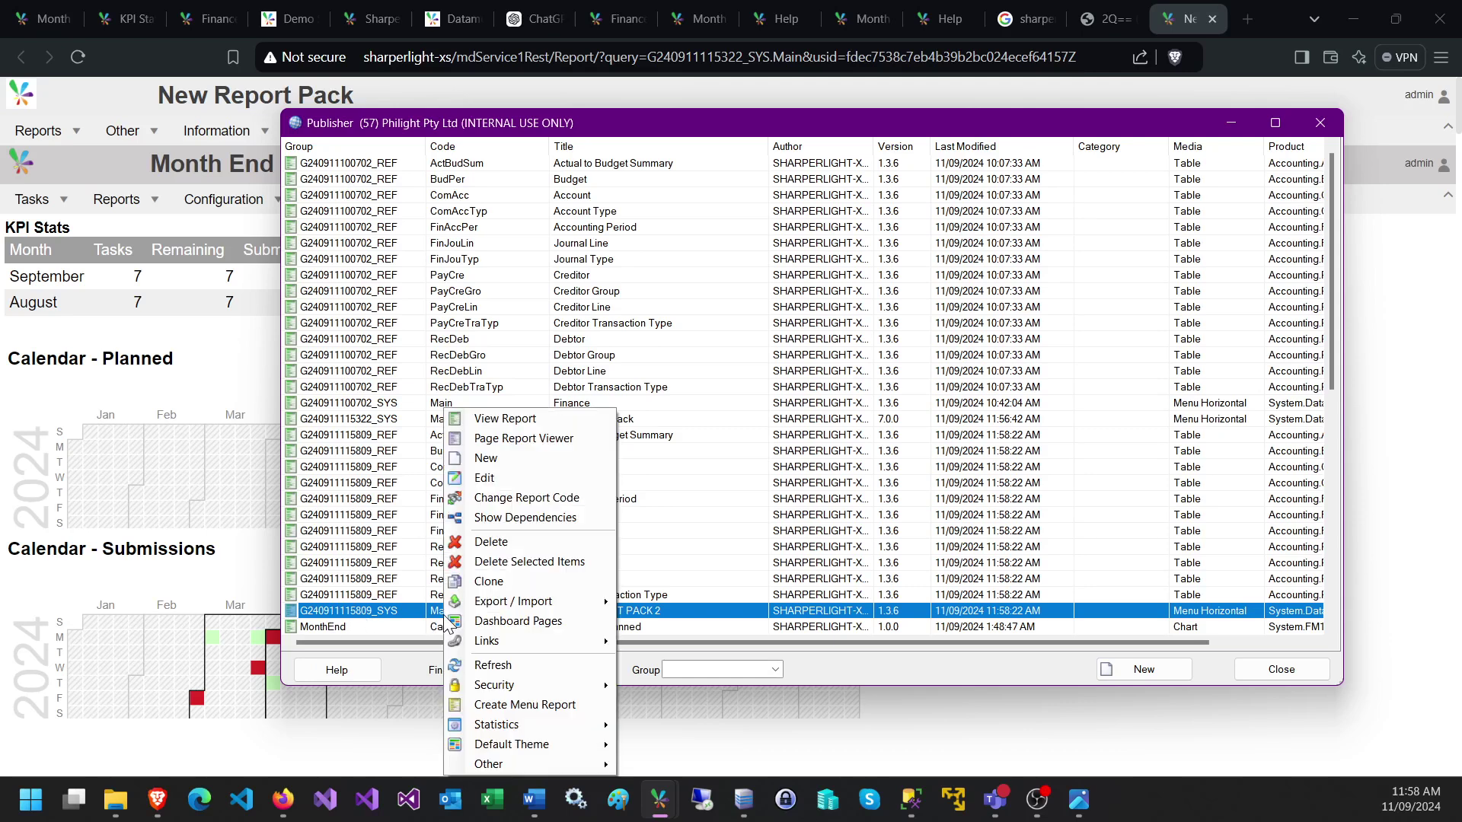
click(518, 420)
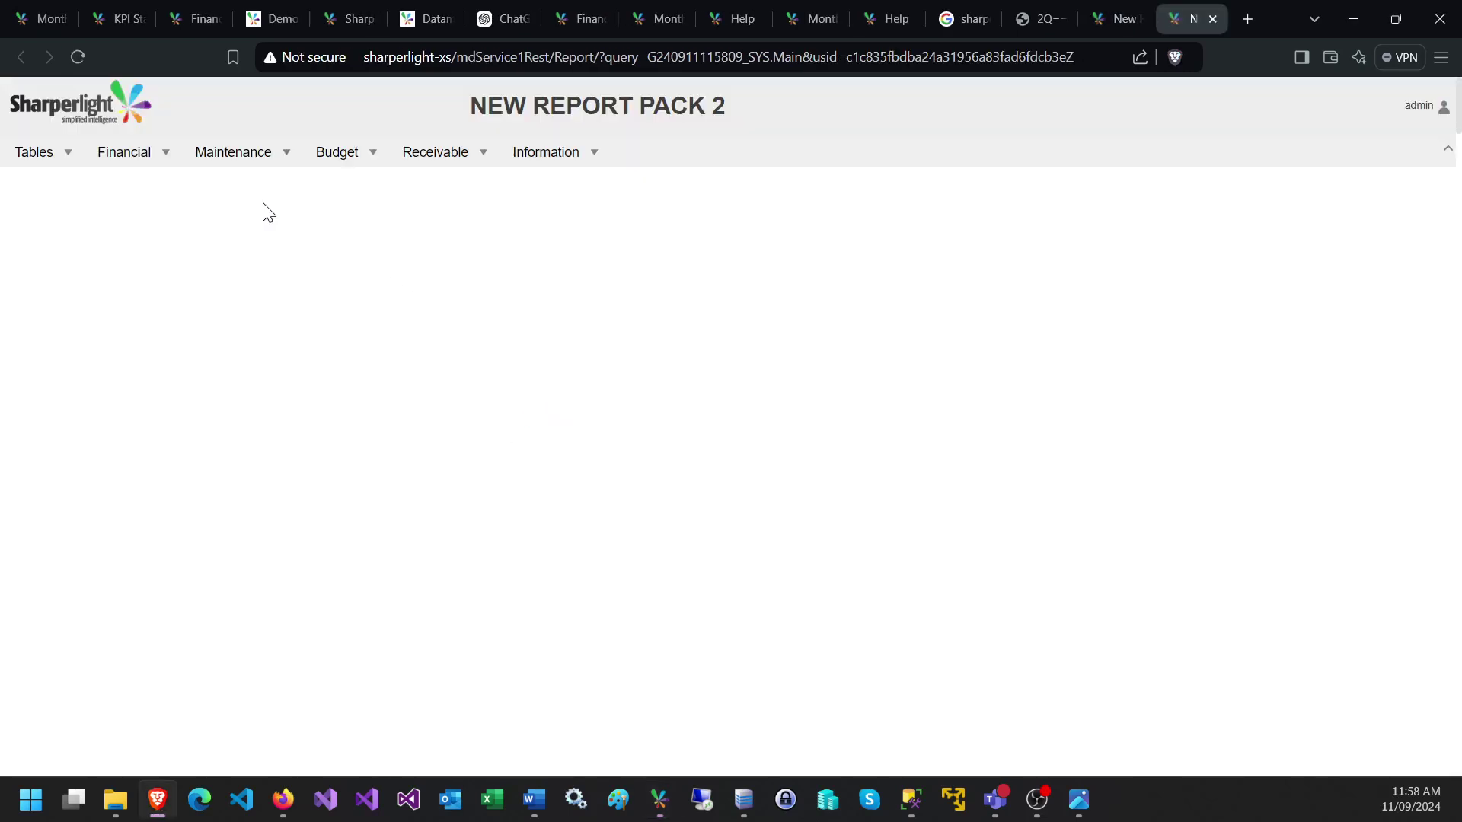
click(342, 152)
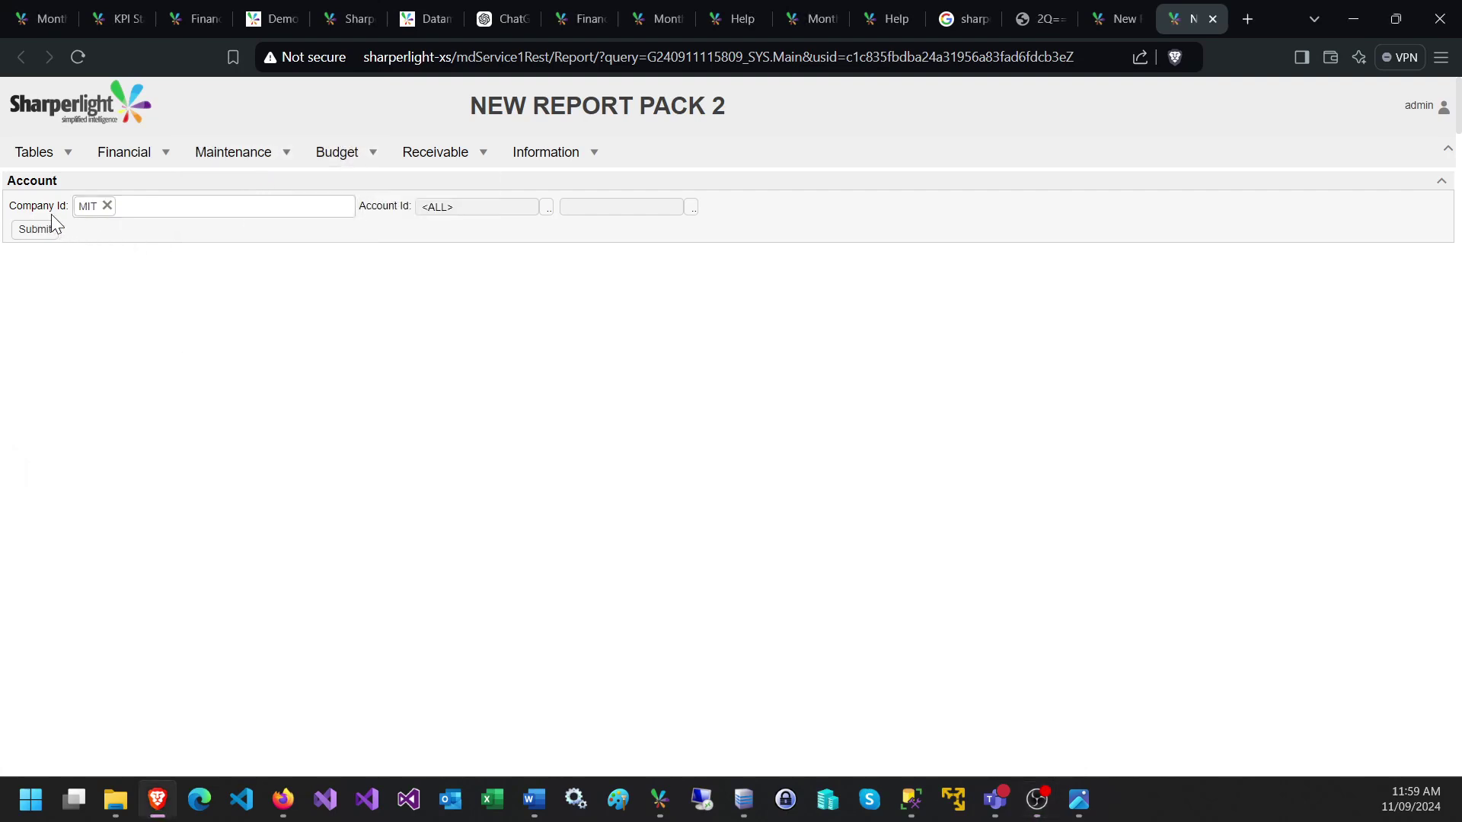
click(35, 235)
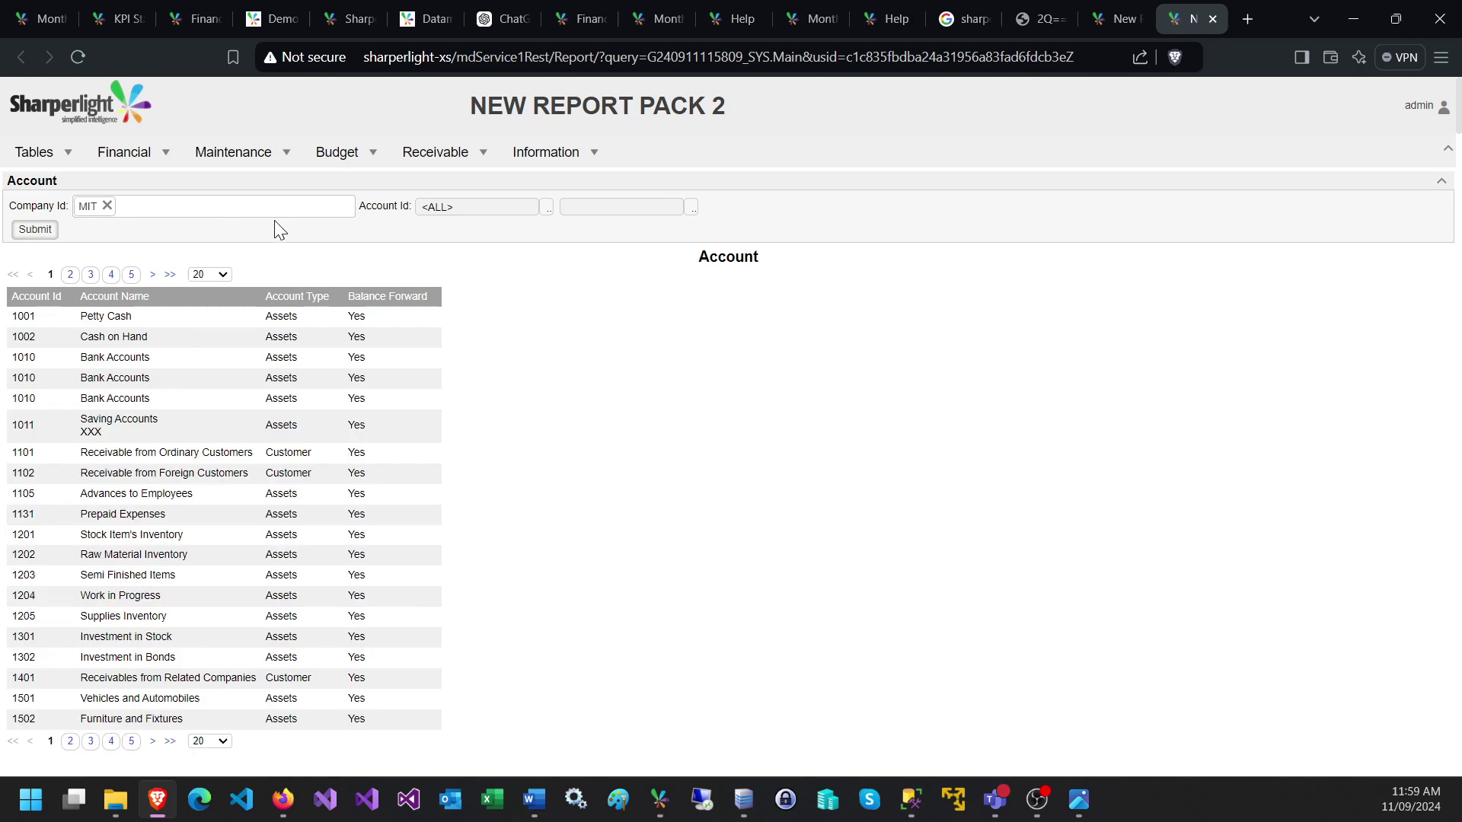
- Look through the Maintenance reports and the companies offered by the Account report's Company Id filter
click(233, 152)
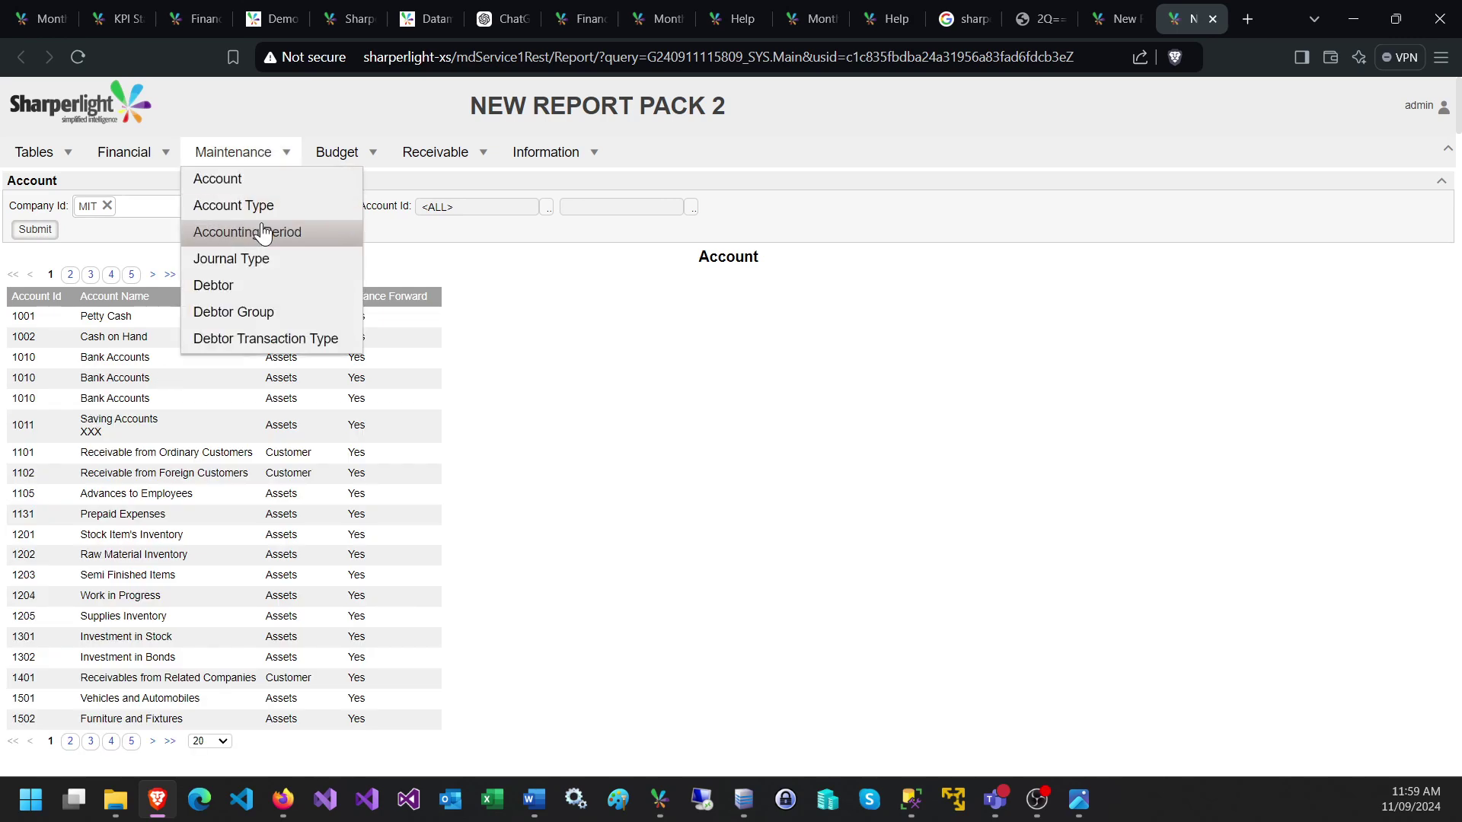
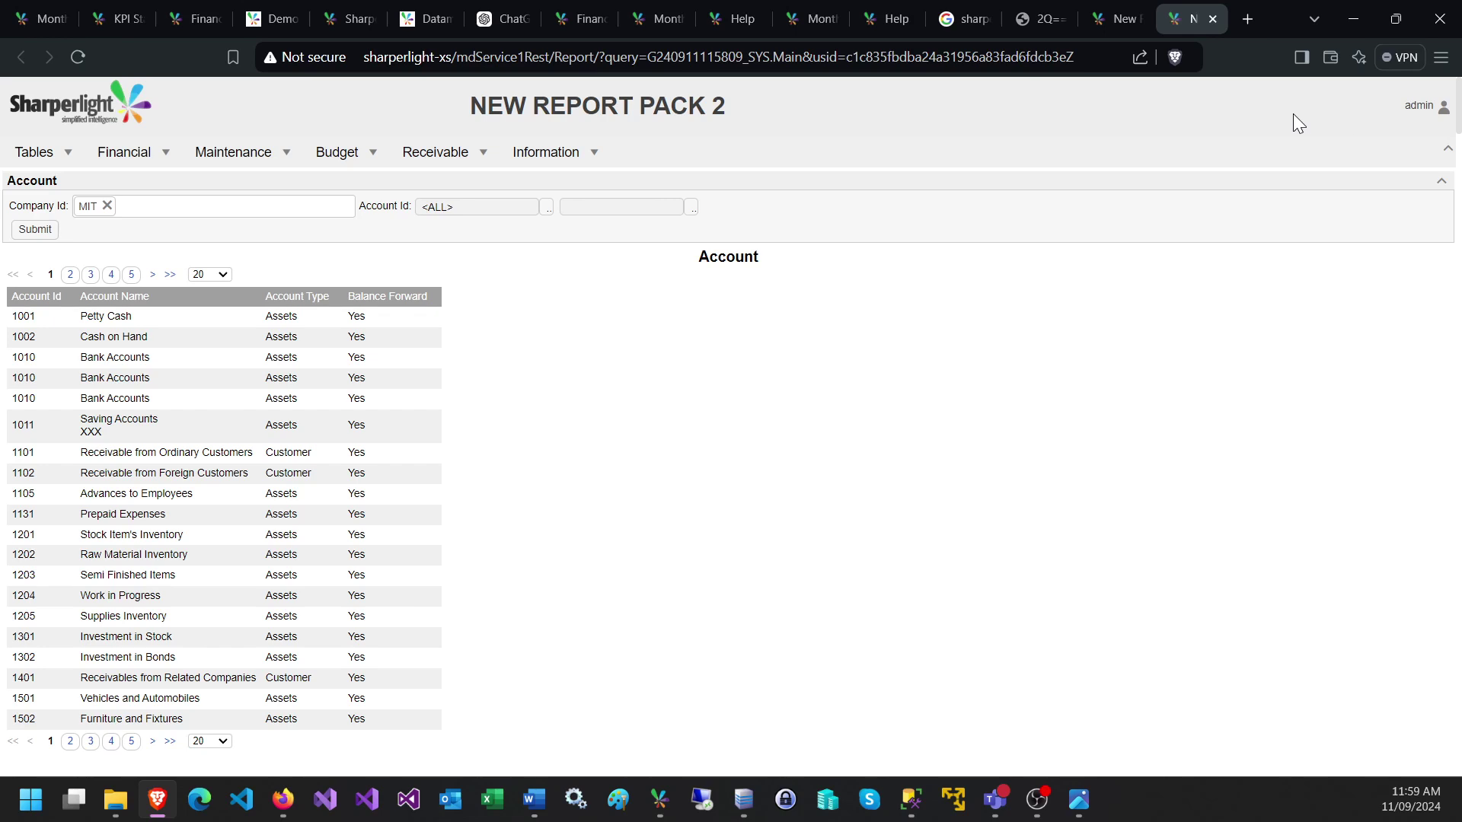
click(255, 212)
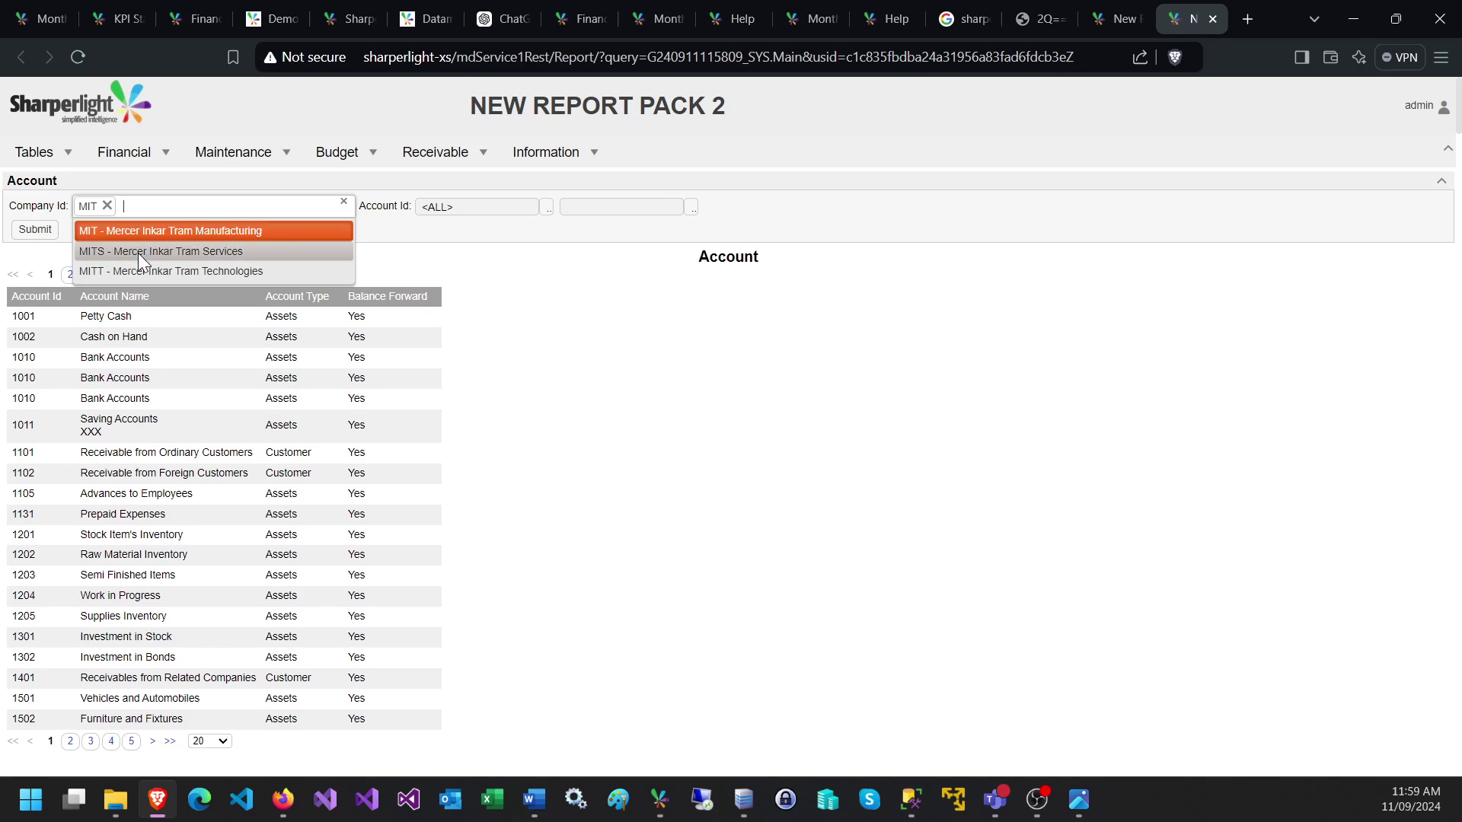
click(689, 411)
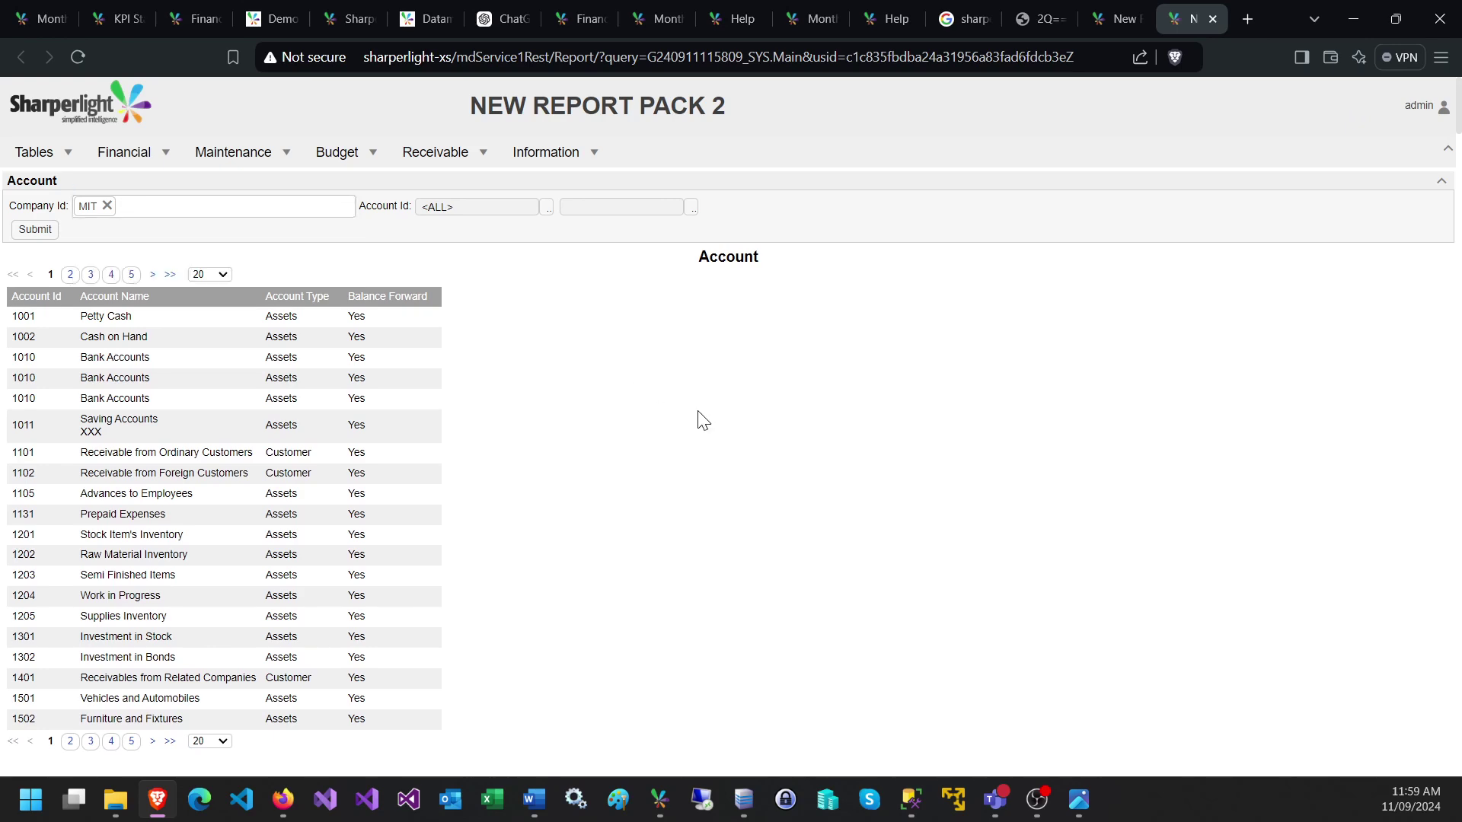
mouse_move(659, 796)
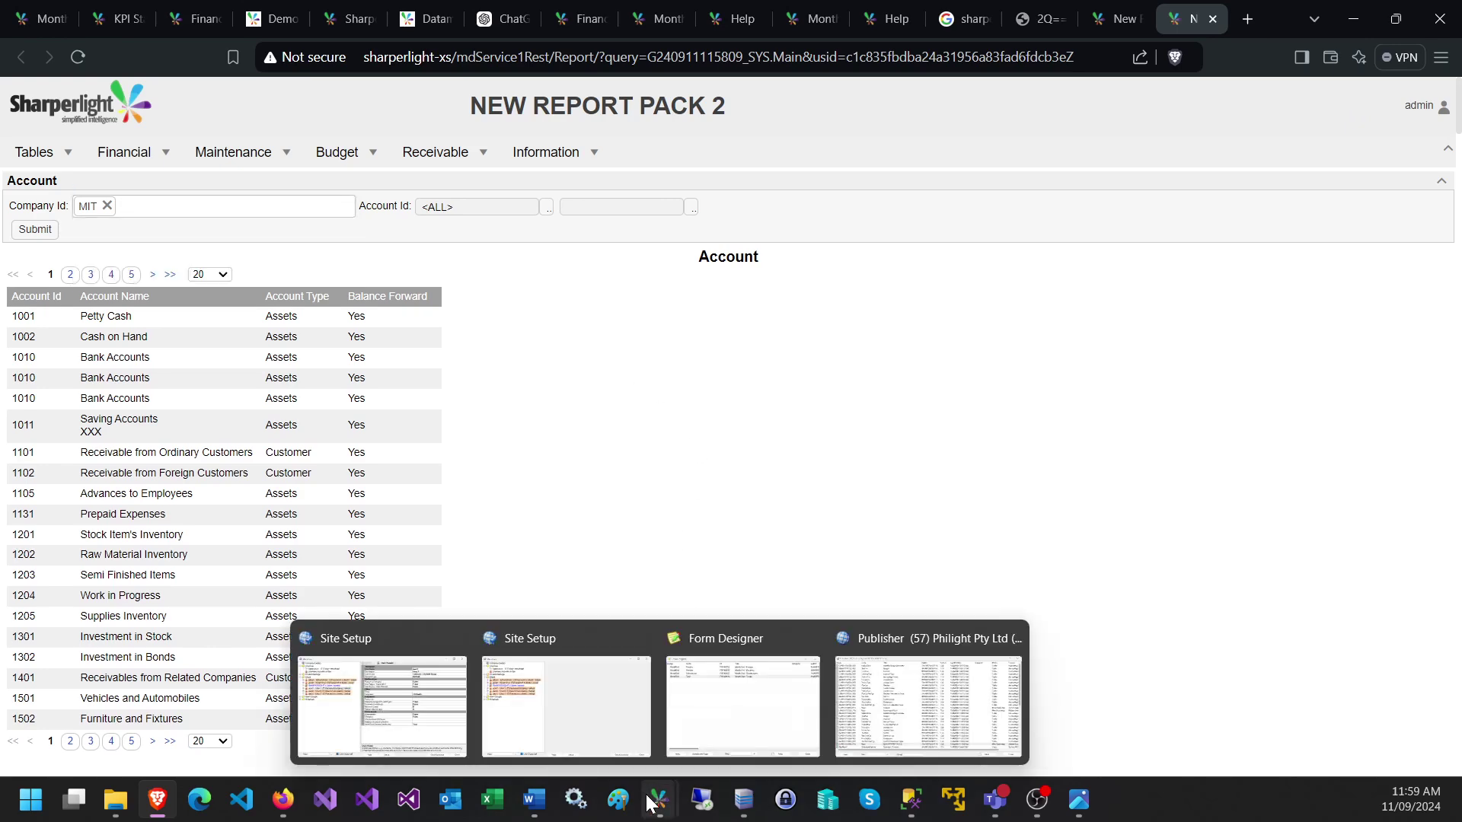
- Switch to the Publisher and open NEW REPORT PACK 2's query in the Query Builder instead of the Navigation Menu Editor
click(879, 674)
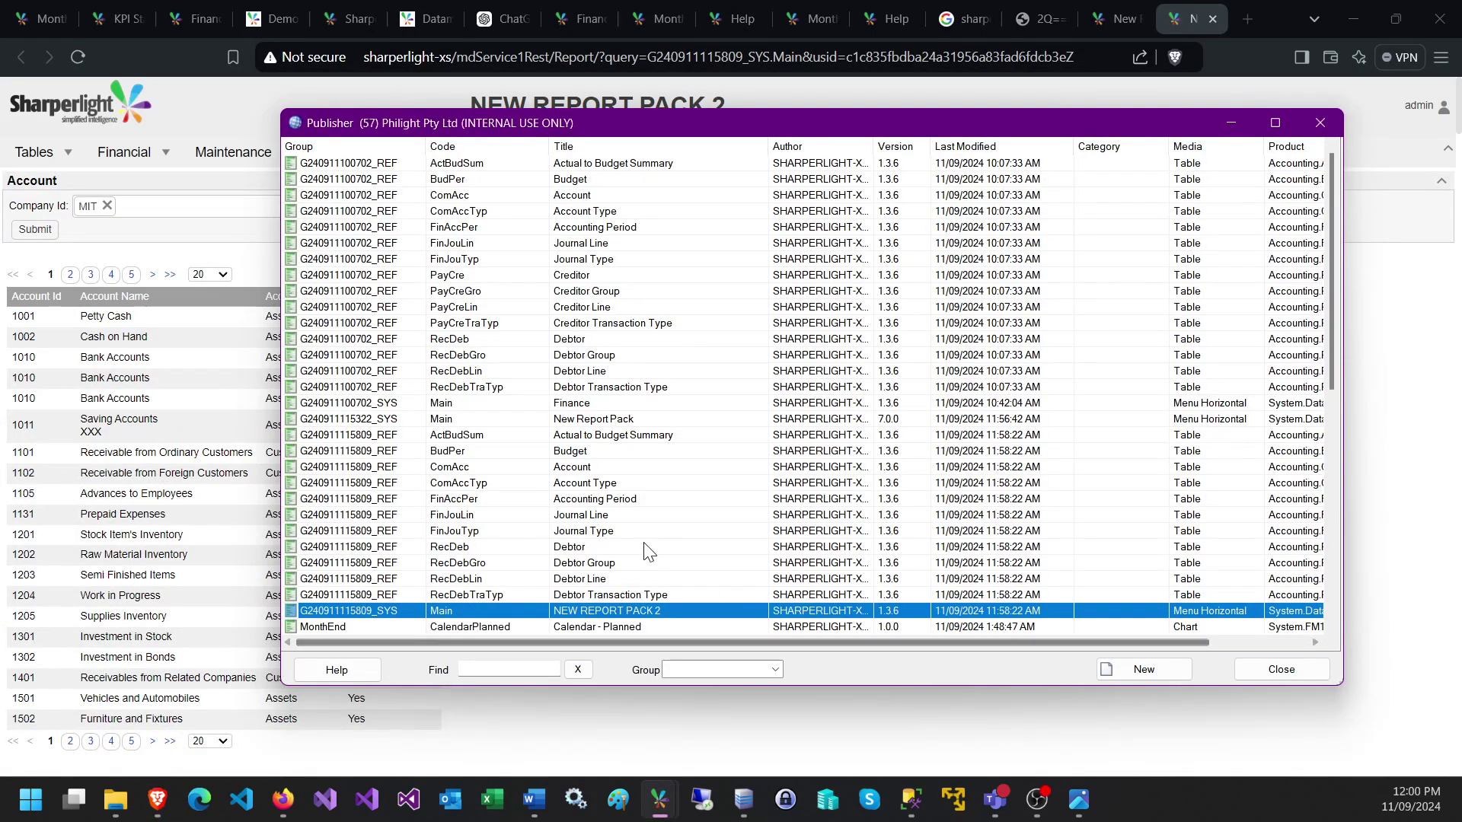
double_click(448, 613)
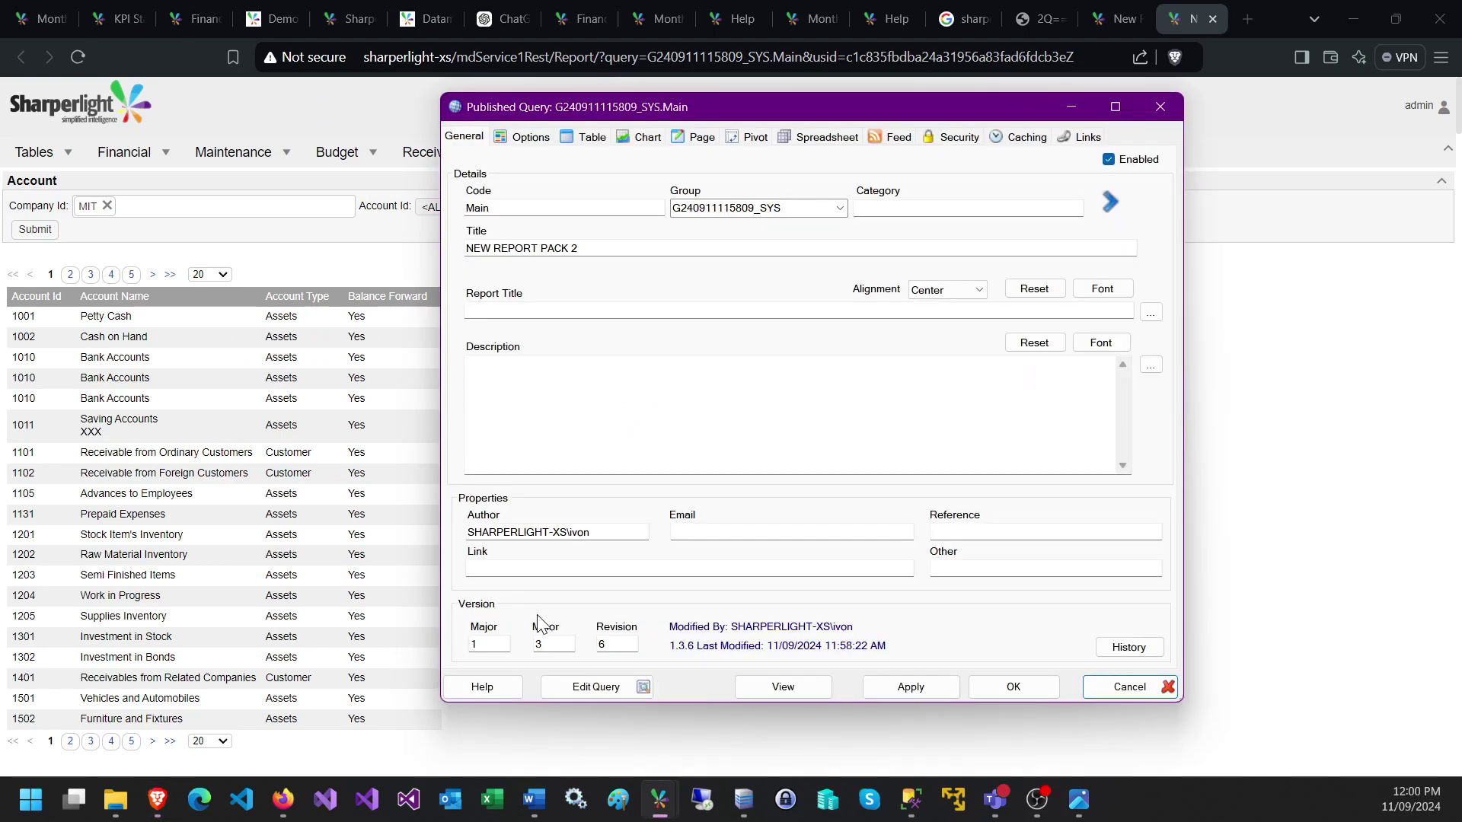
click(575, 688)
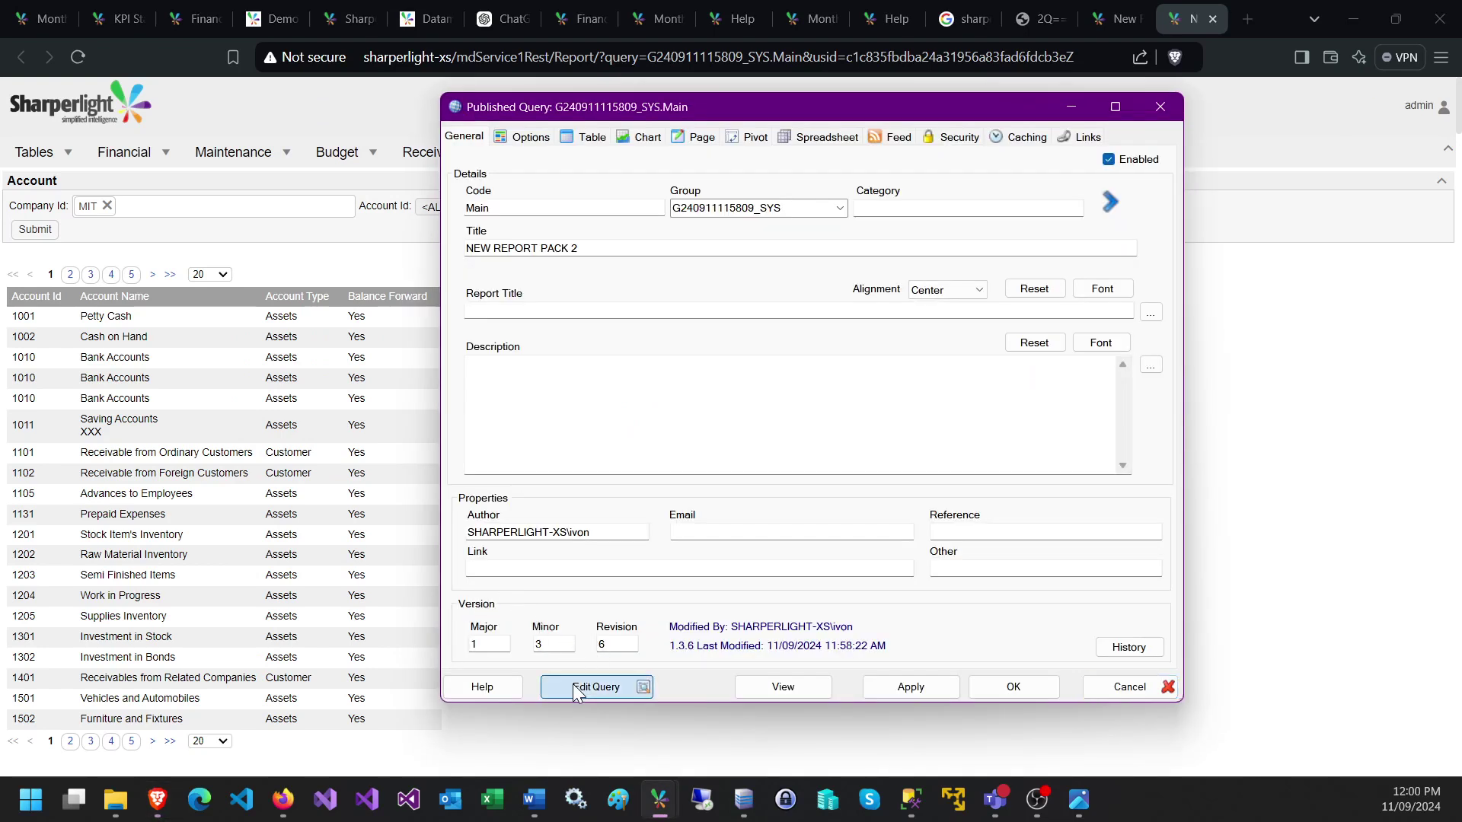
click(575, 688)
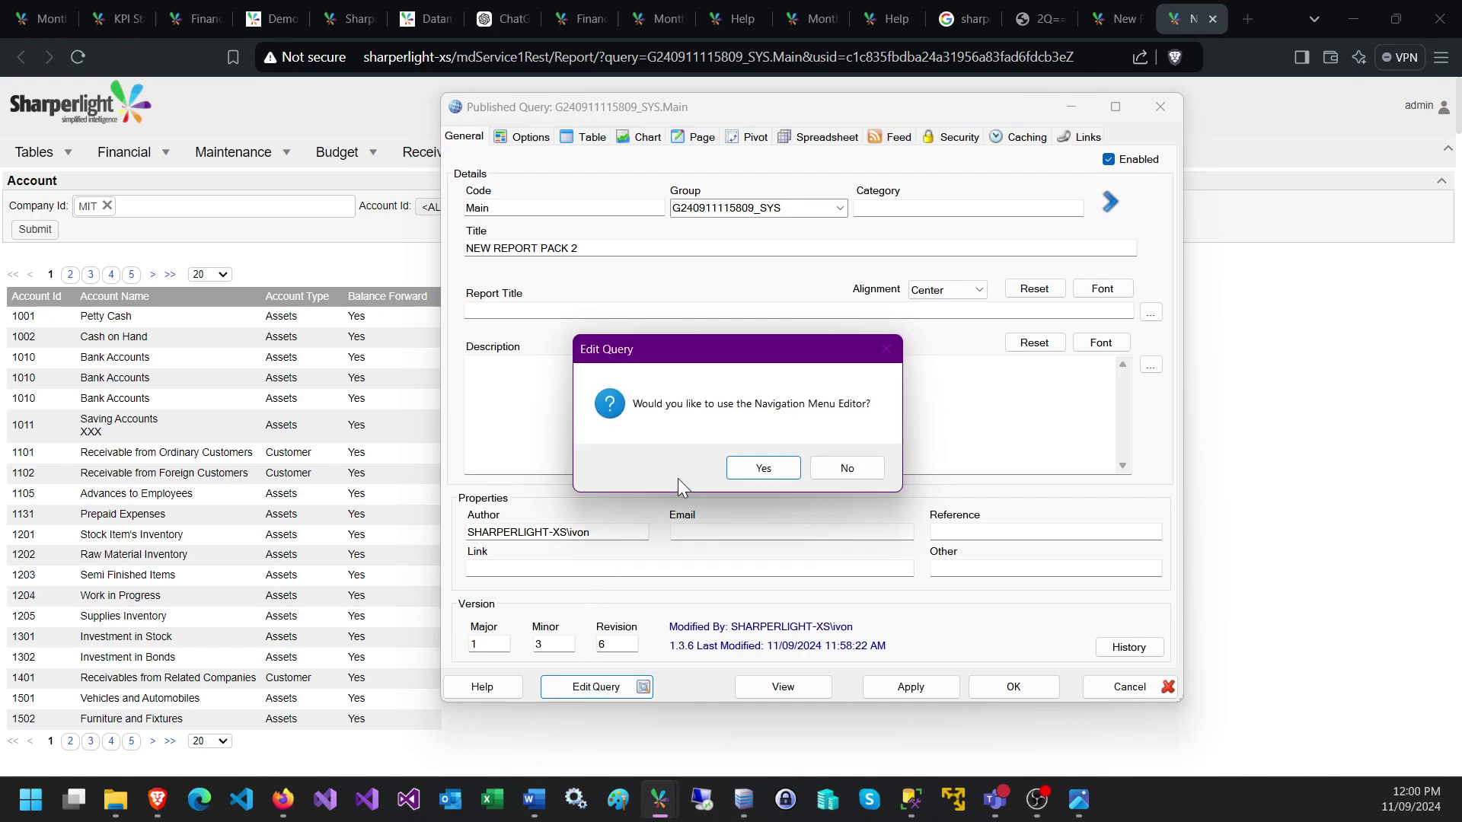
click(842, 471)
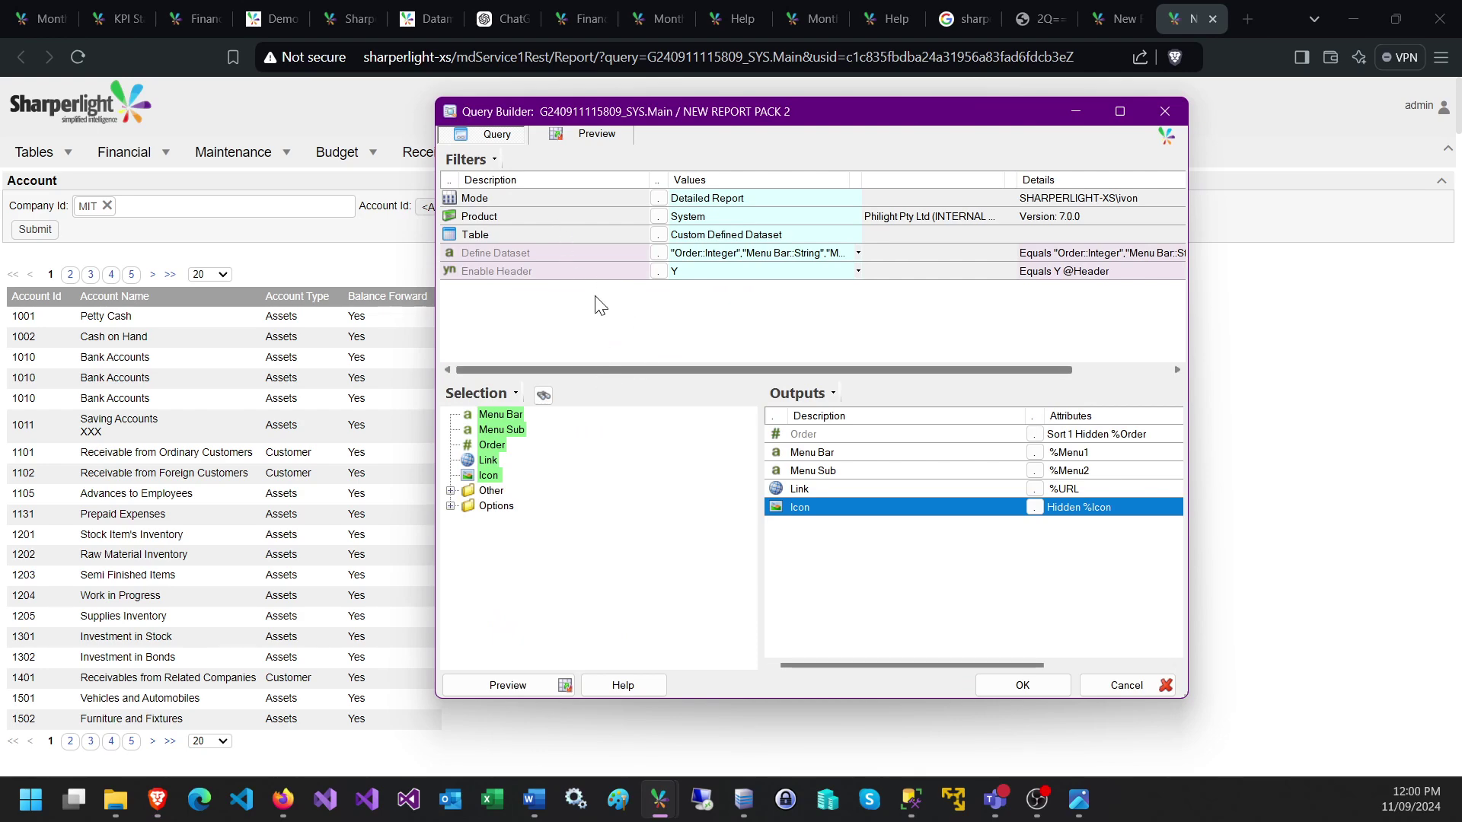
- Preview the menu query and examine its Menu Bar, Menu Sub and Link rows, returning to the query definition
click(596, 137)
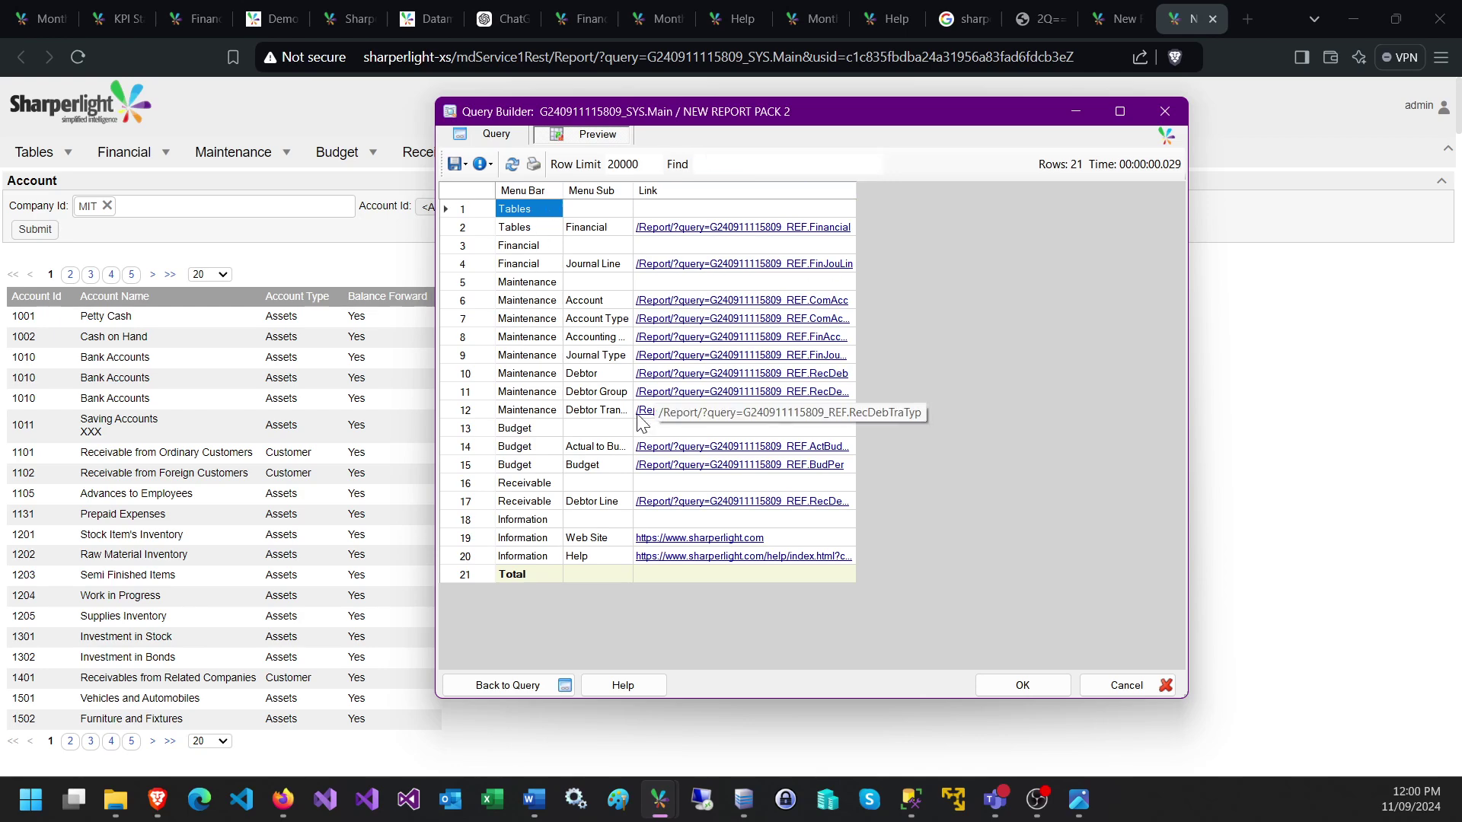
click(524, 231)
drag(523, 232, 534, 468)
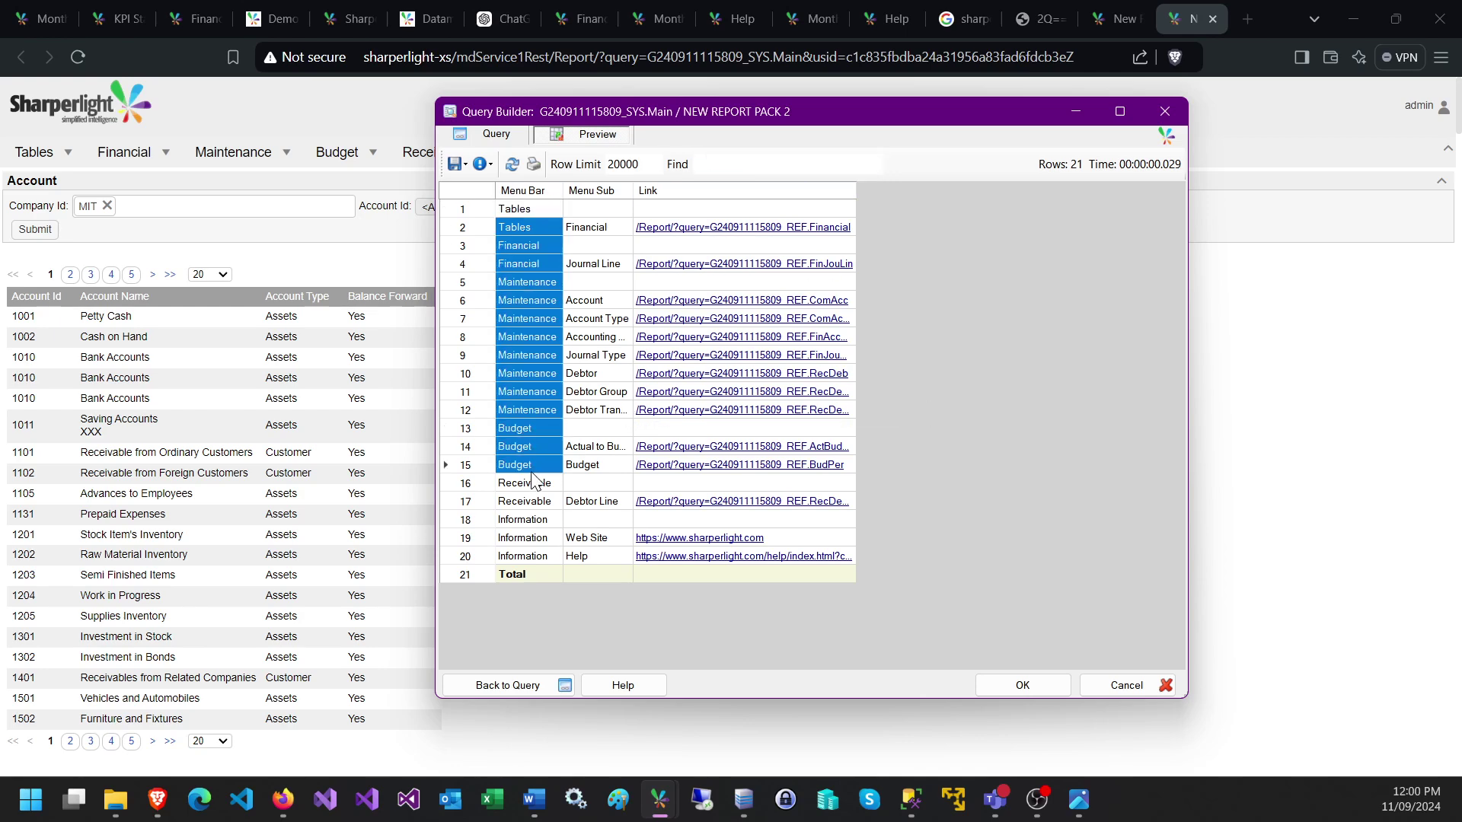
click(593, 283)
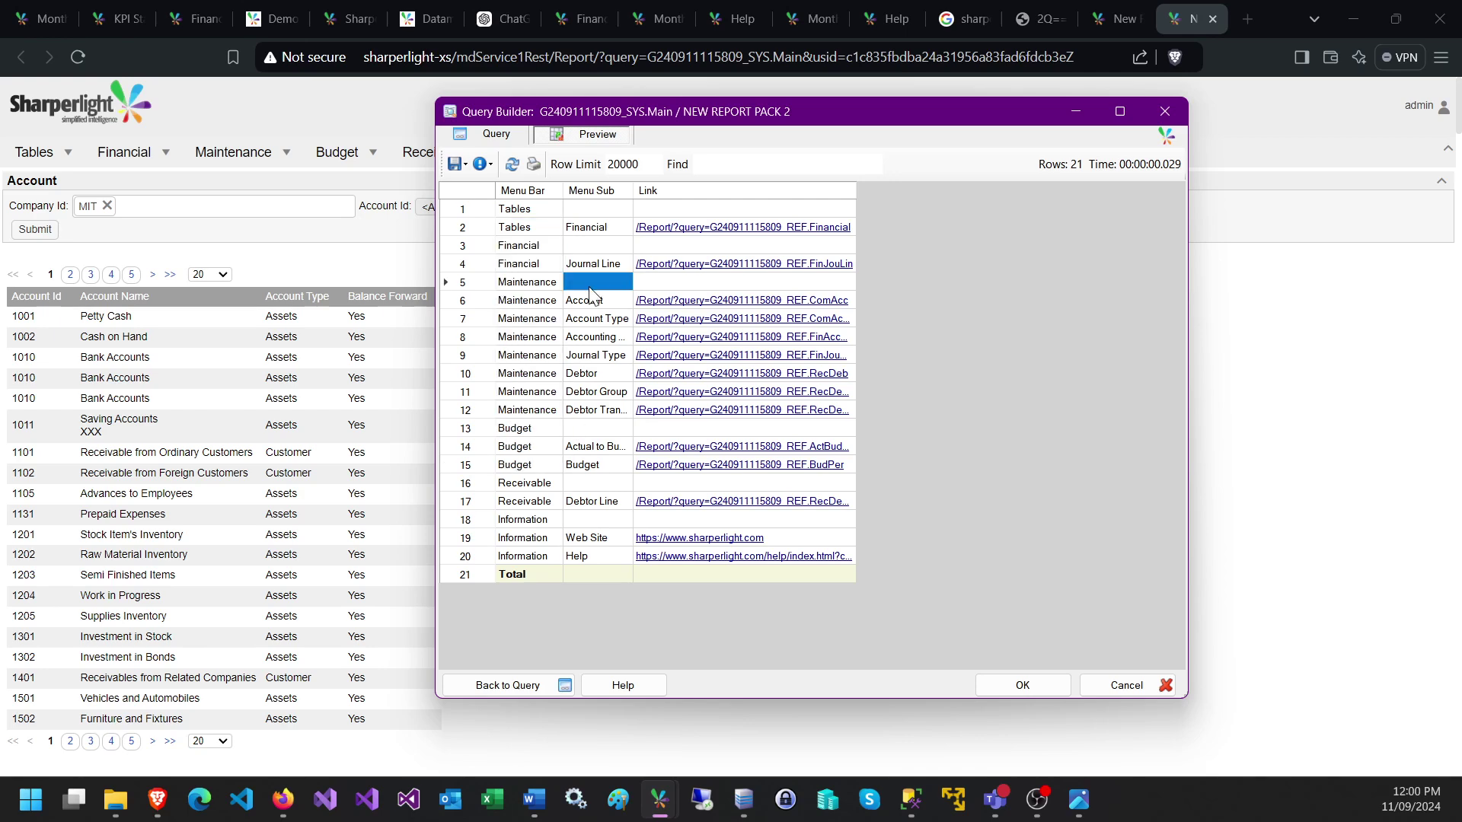
click(527, 213)
click(596, 214)
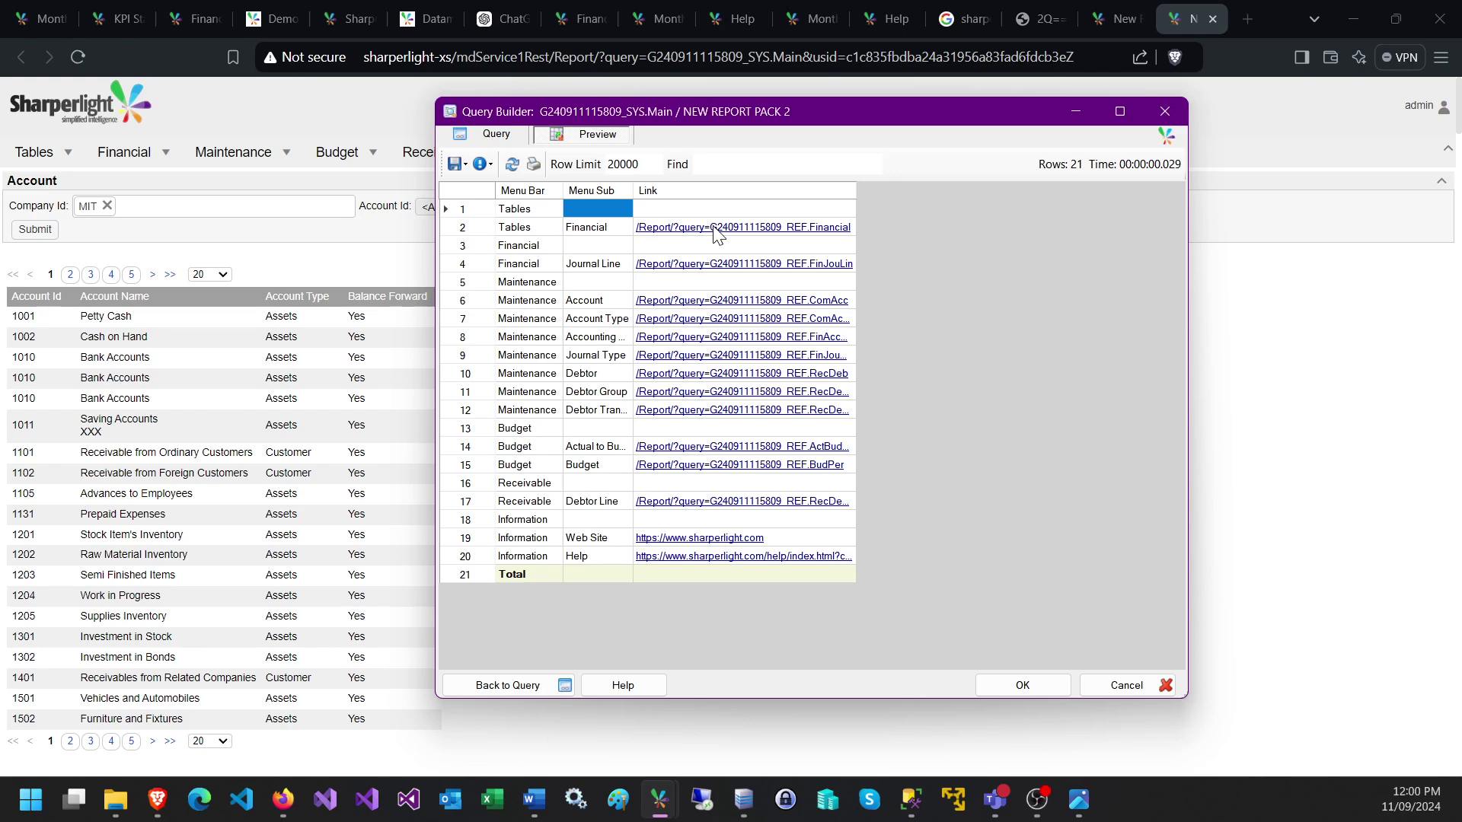
click(502, 140)
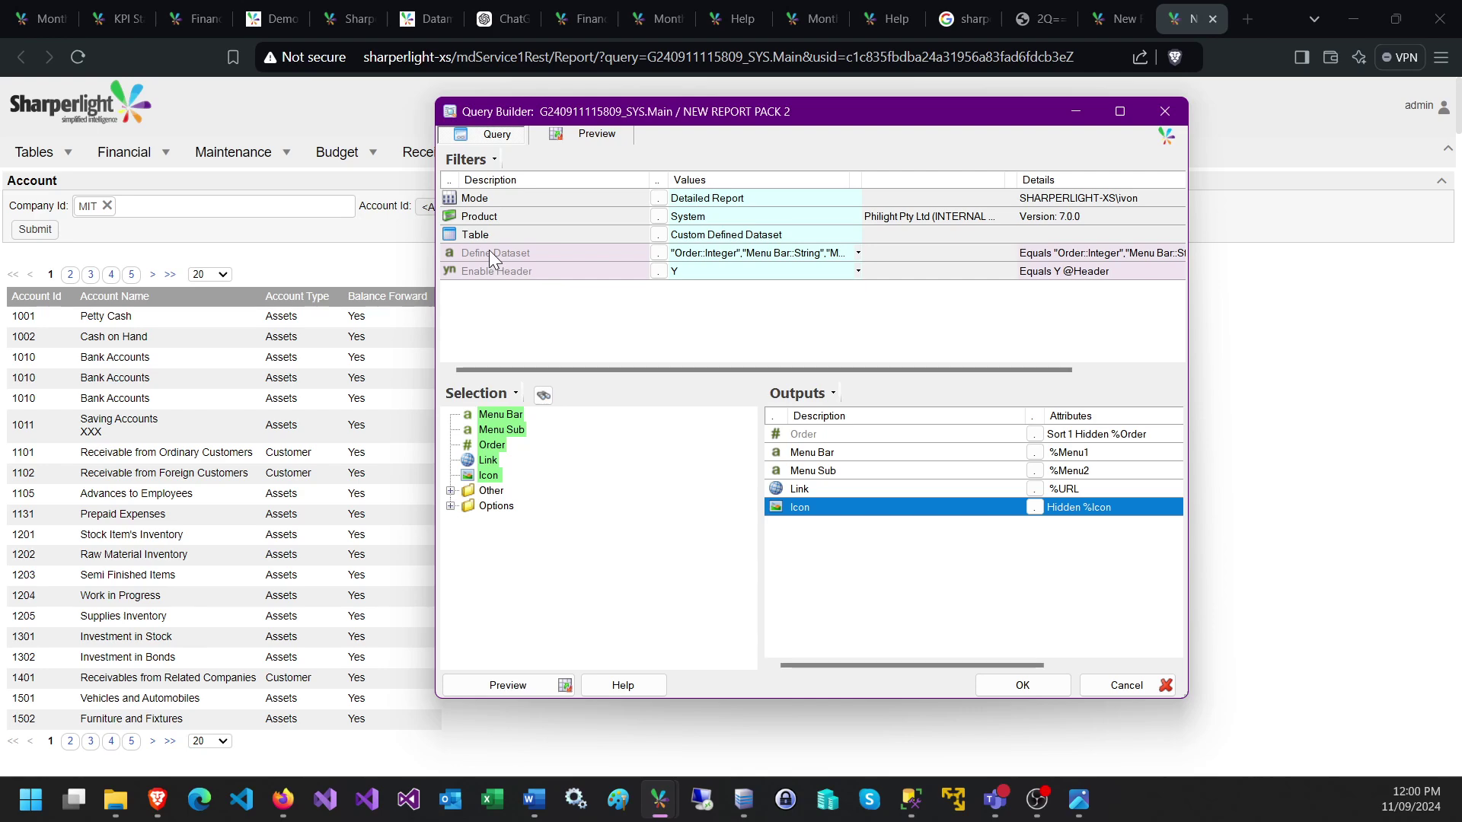
- Open the Define Dataset text, enlarge its window and duplicate the Maintenance Account line directly beneath the original
click(658, 253)
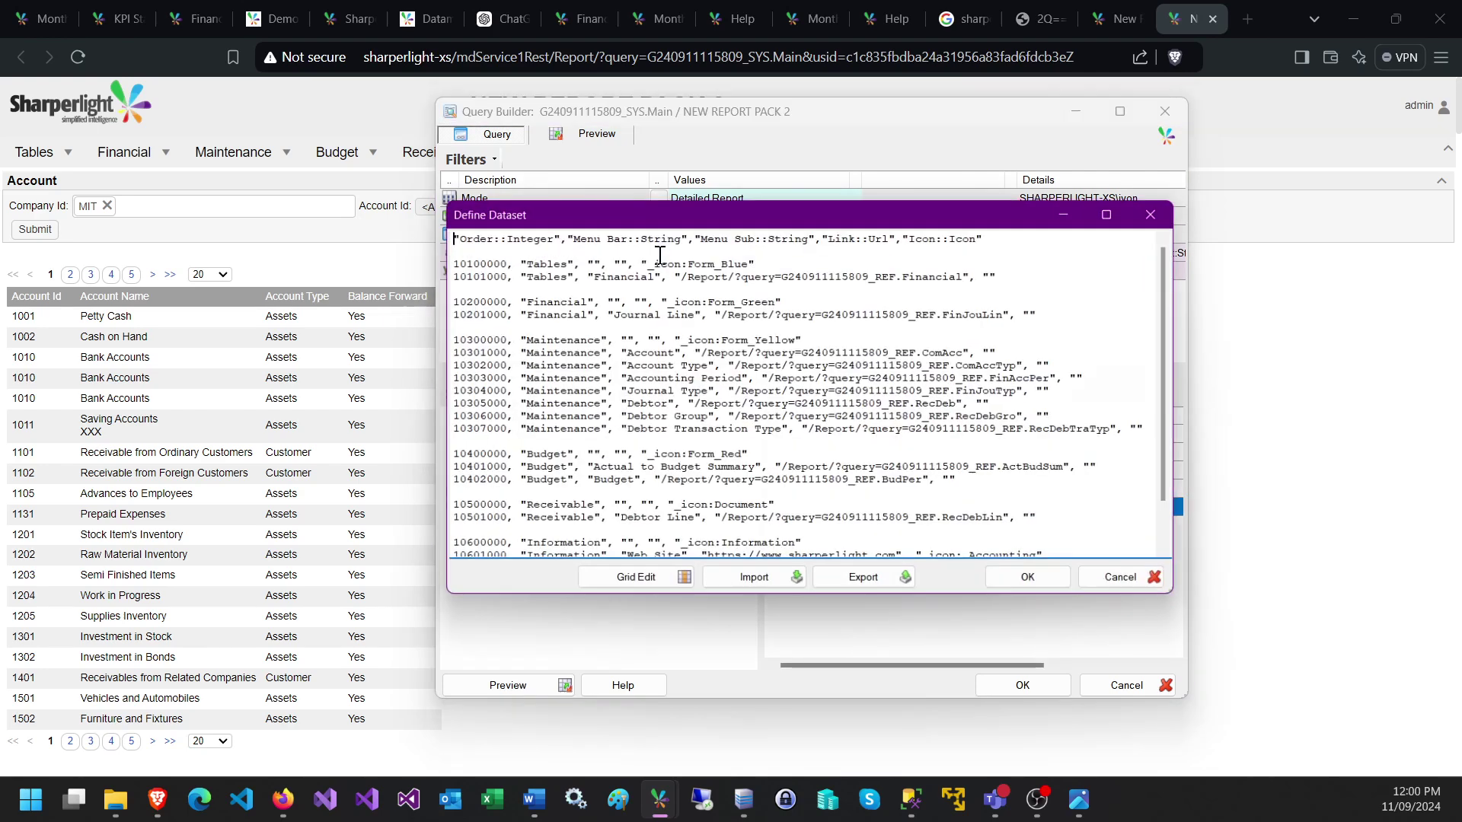
drag(1180, 597, 1248, 715)
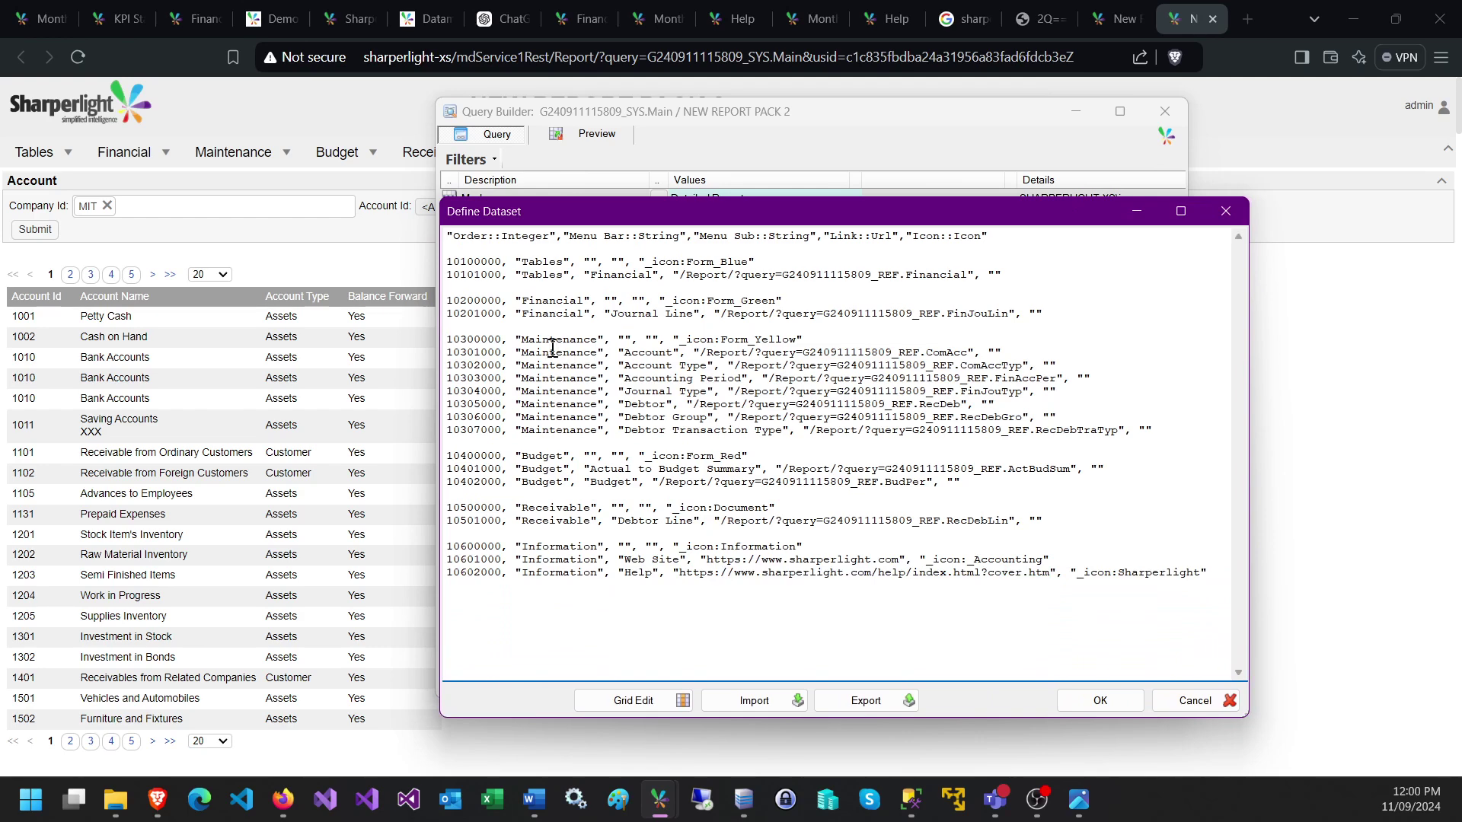
key(shift+Down)
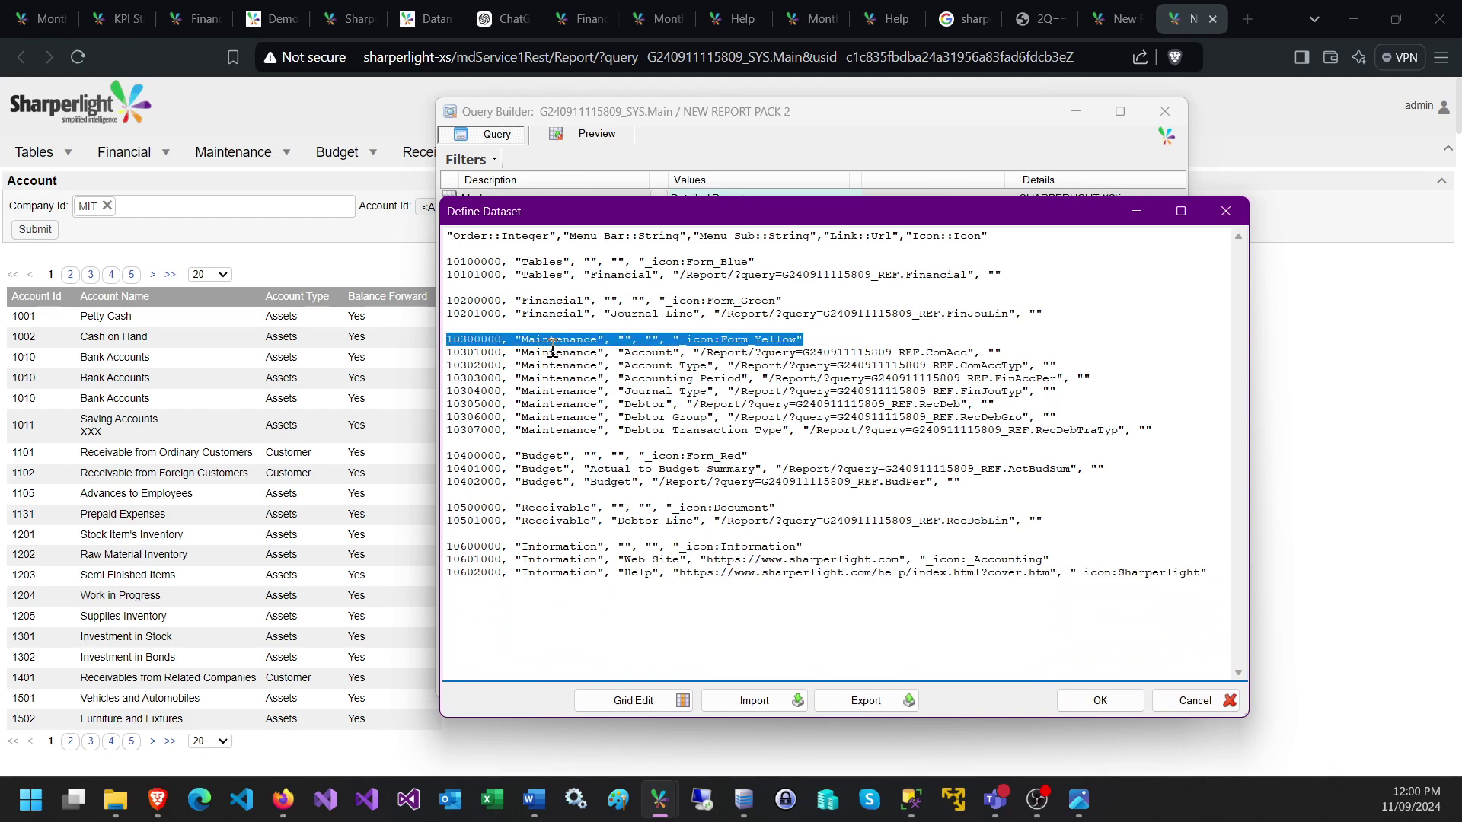
key(Down)
key(shift+Down)
key(ctrl+c)
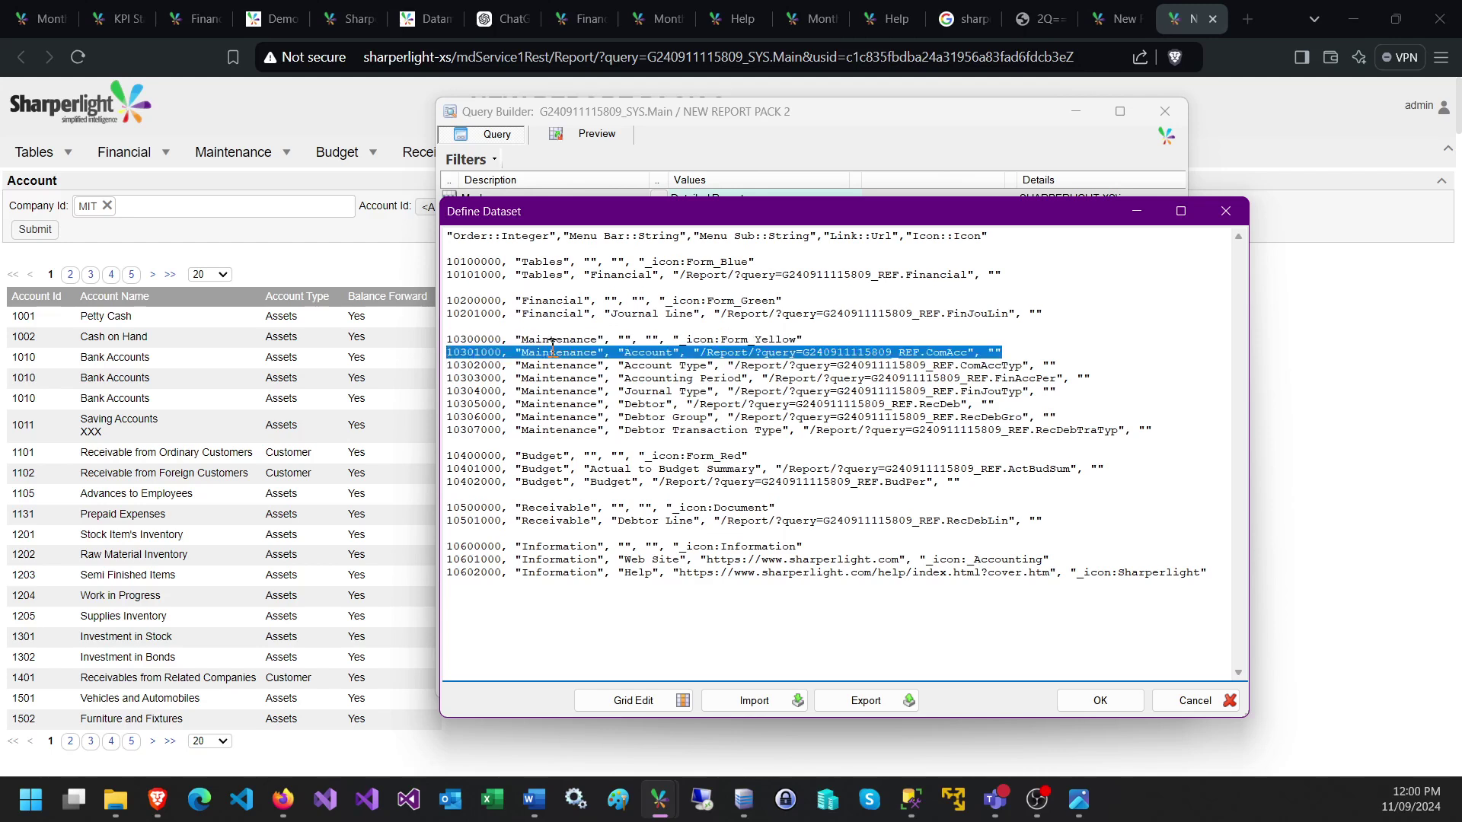
key(Down)
key(ctrl+v)
- Set the copied line's order number to 10301002 and its menu name to Account 2, and accept the dataset
key(Right)
key(Right)
key(Right)
key(Right)
key(Right)
key(Right)
key(shift+Right)
text(2)
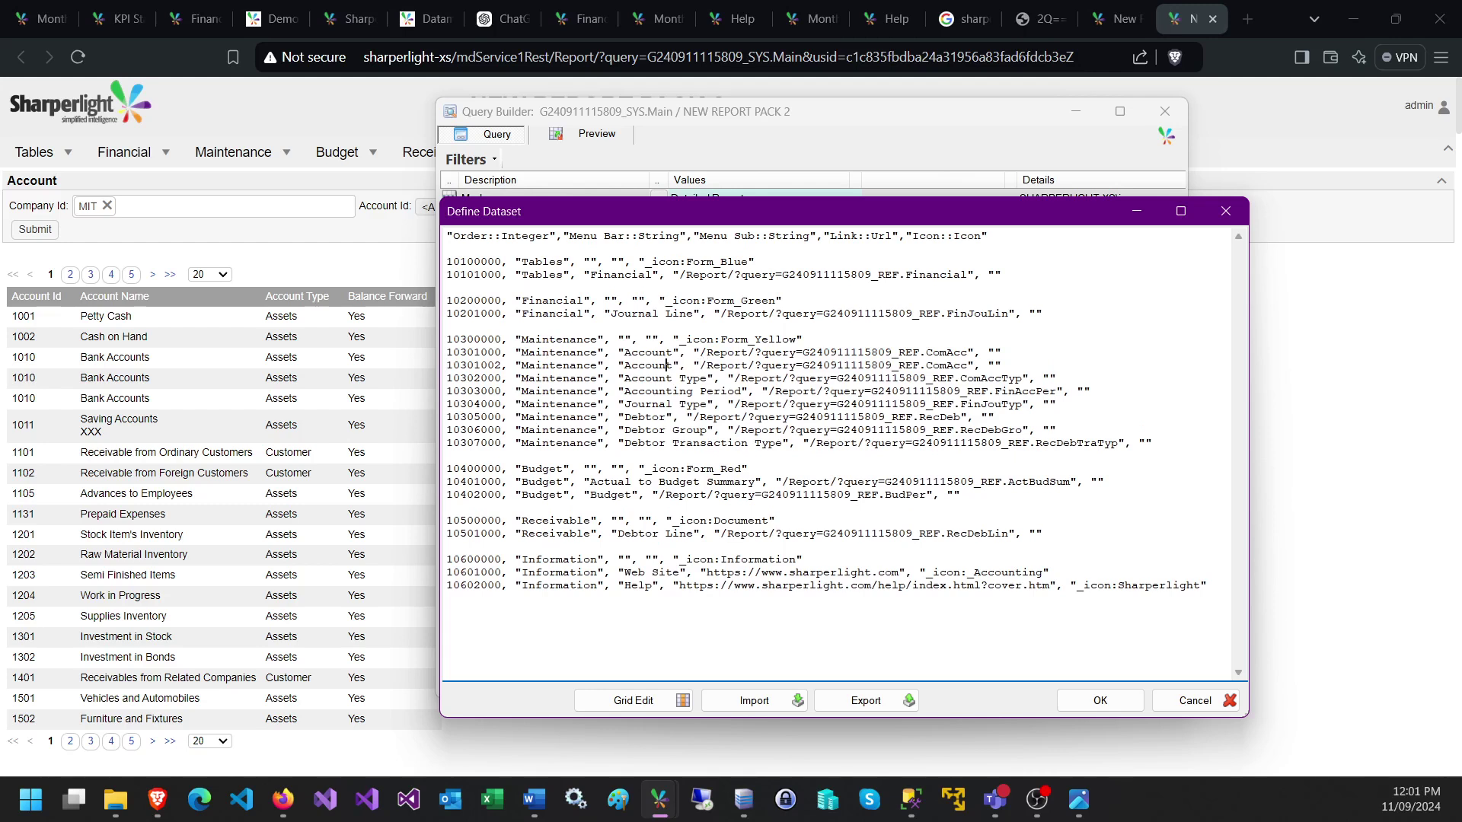
text( 2)
click(1015, 366)
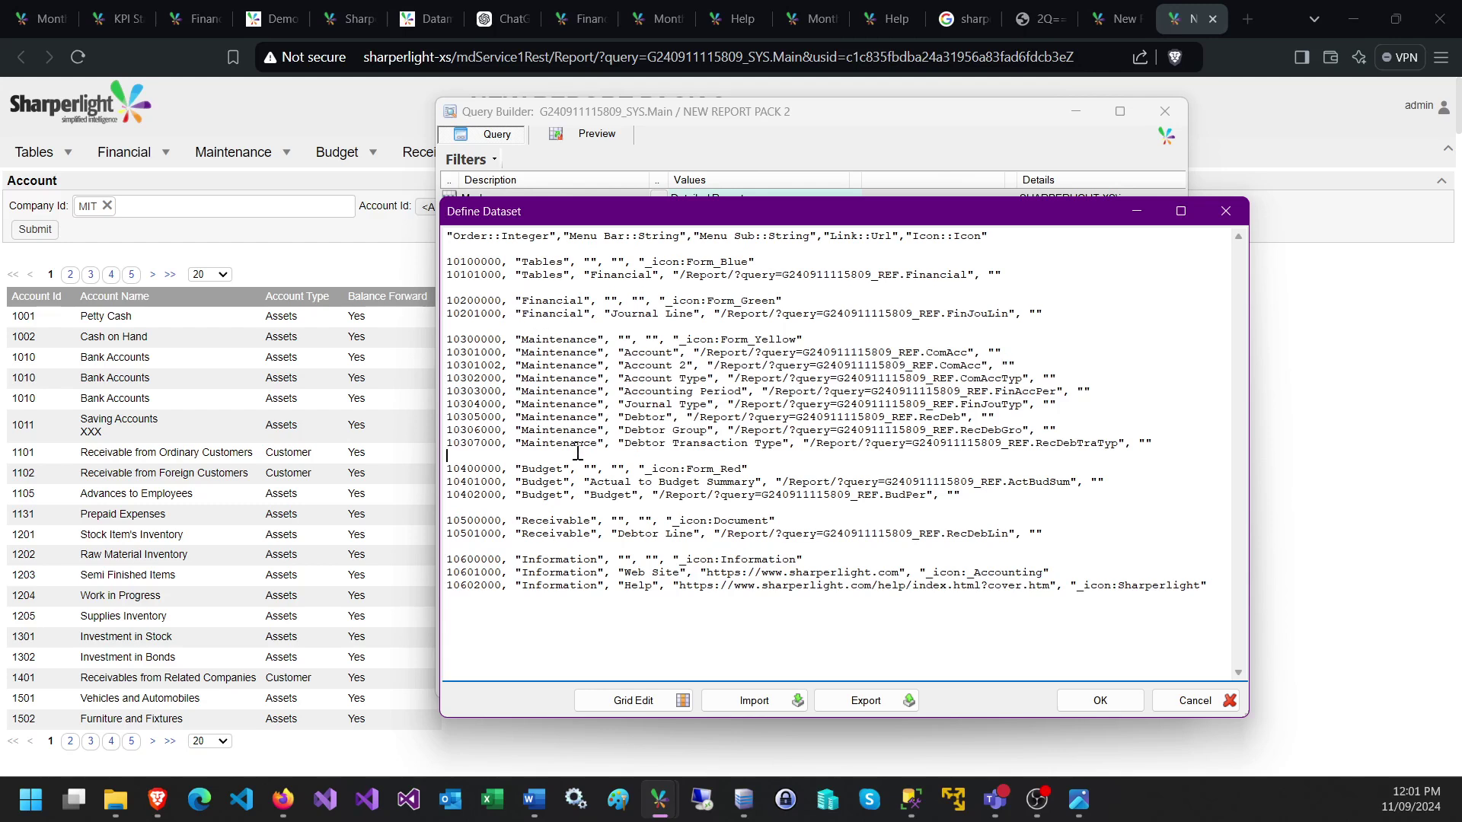
click(1086, 704)
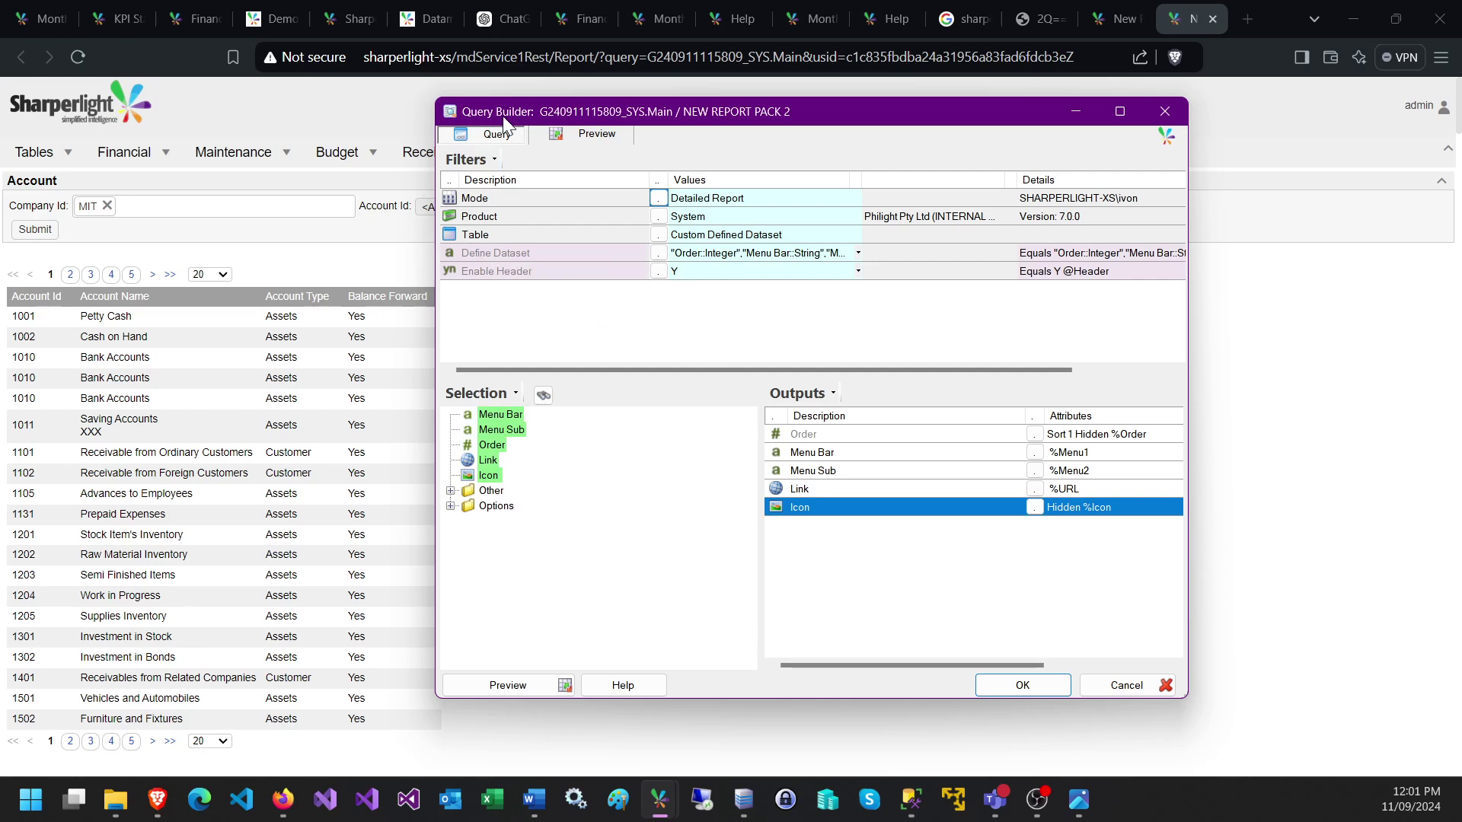
- Add a text filter with the description Company Id to the menu query
mouse_move(513, 118)
mouse_down()
mouse_move(508, 274)
mouse_move(534, 125)
mouse_up()
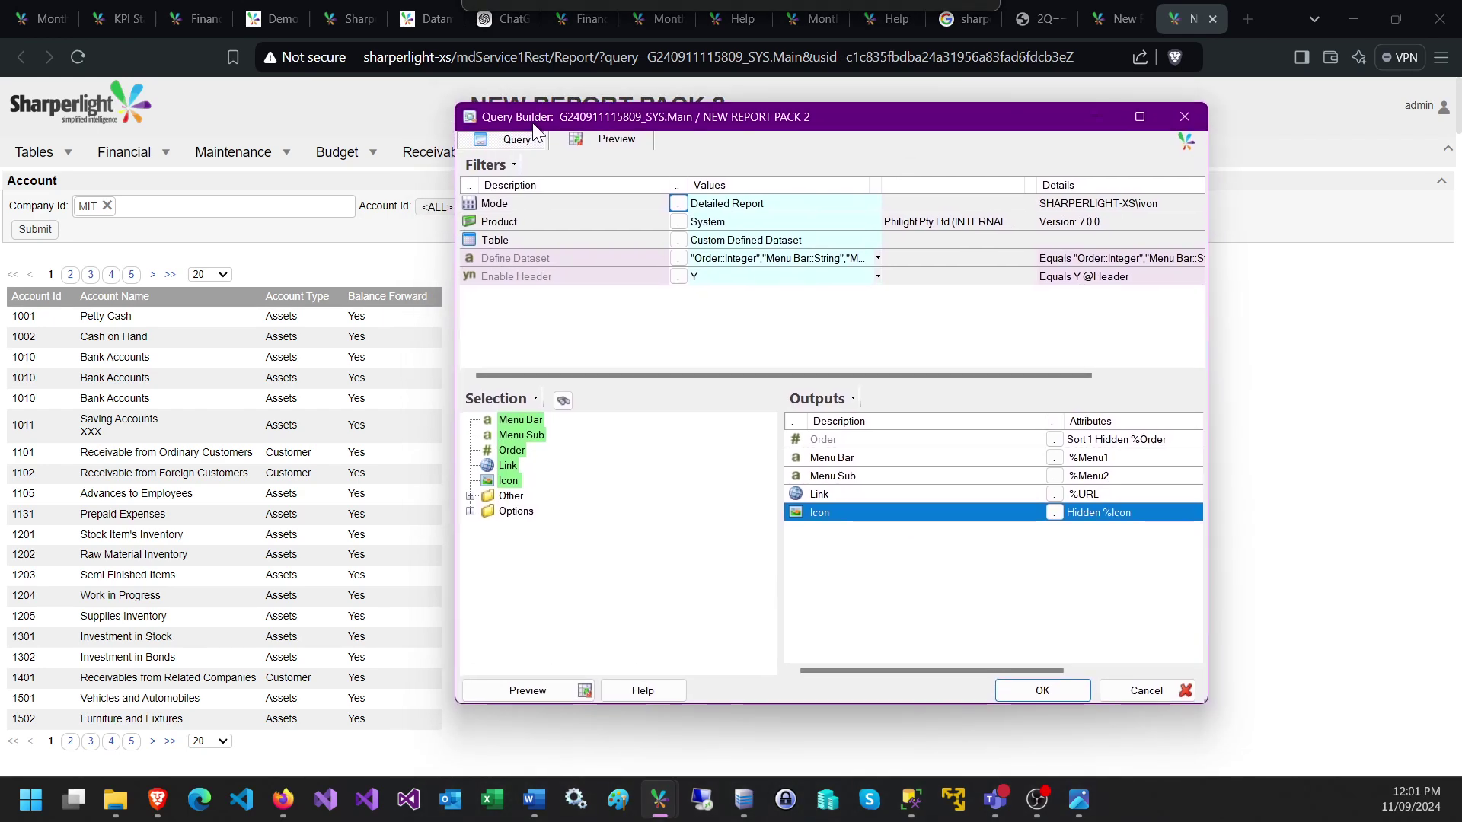
right_click(550, 279)
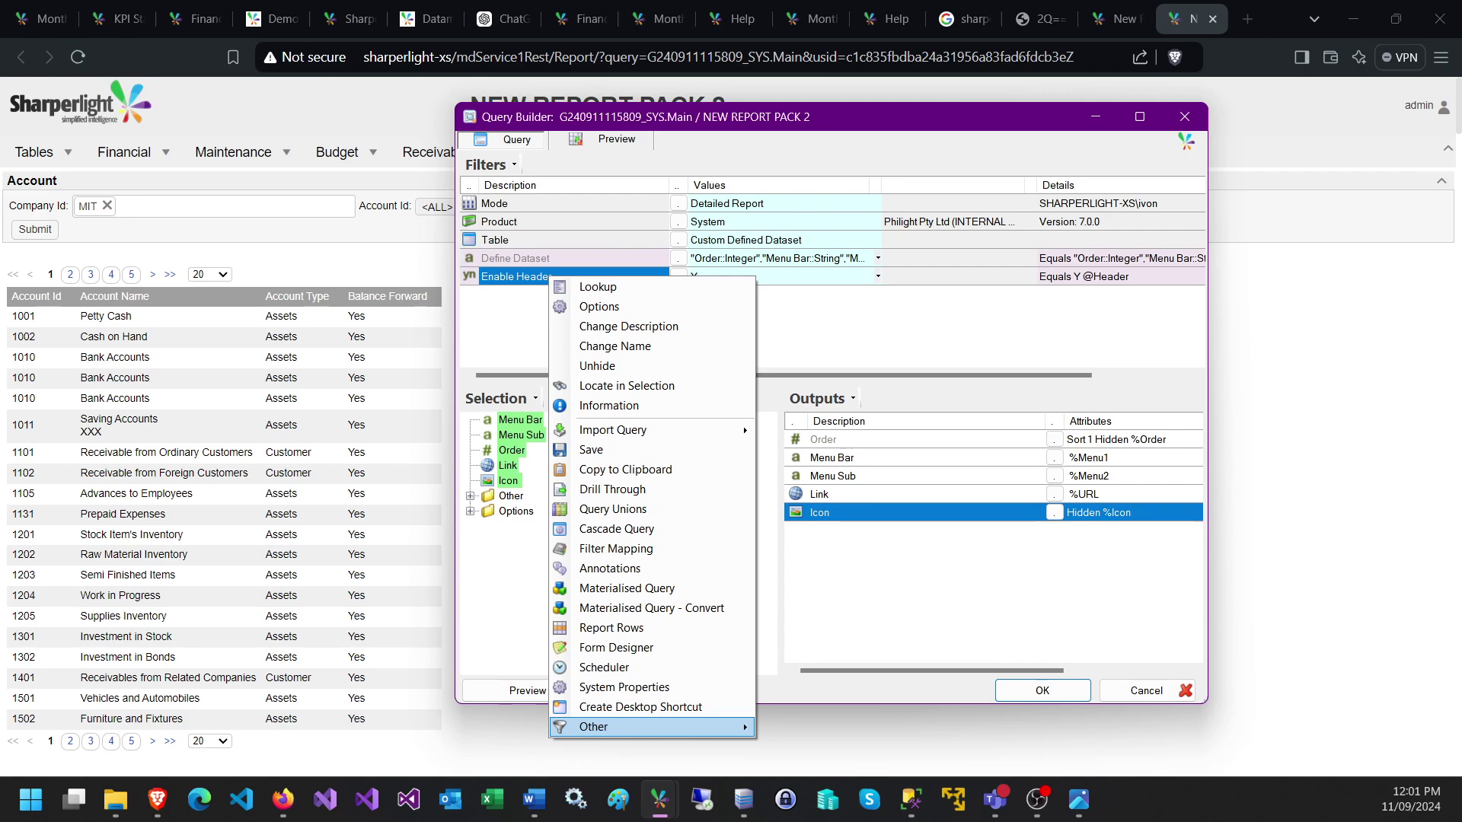
click(594, 727)
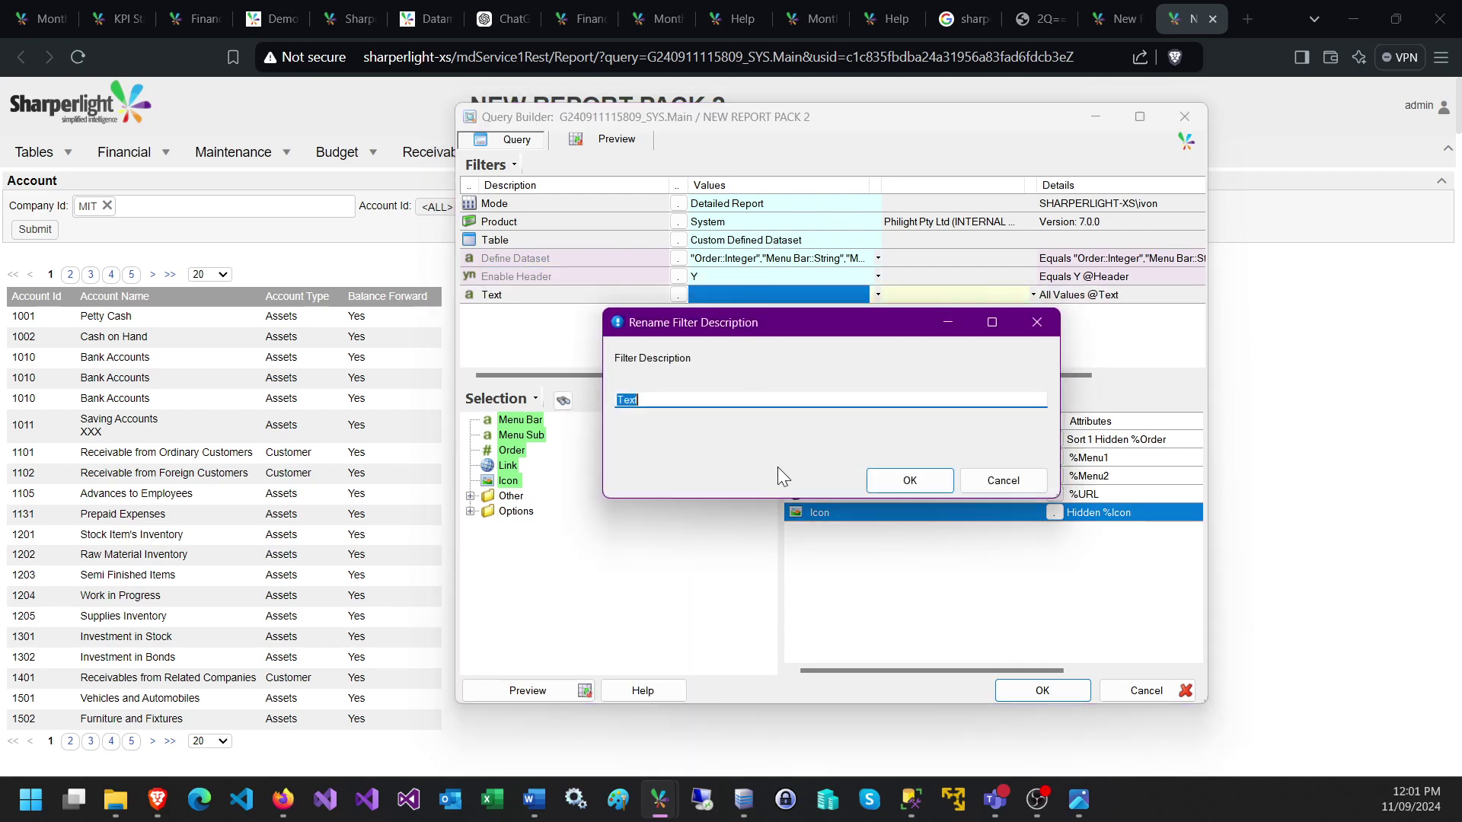
text(Company Id)
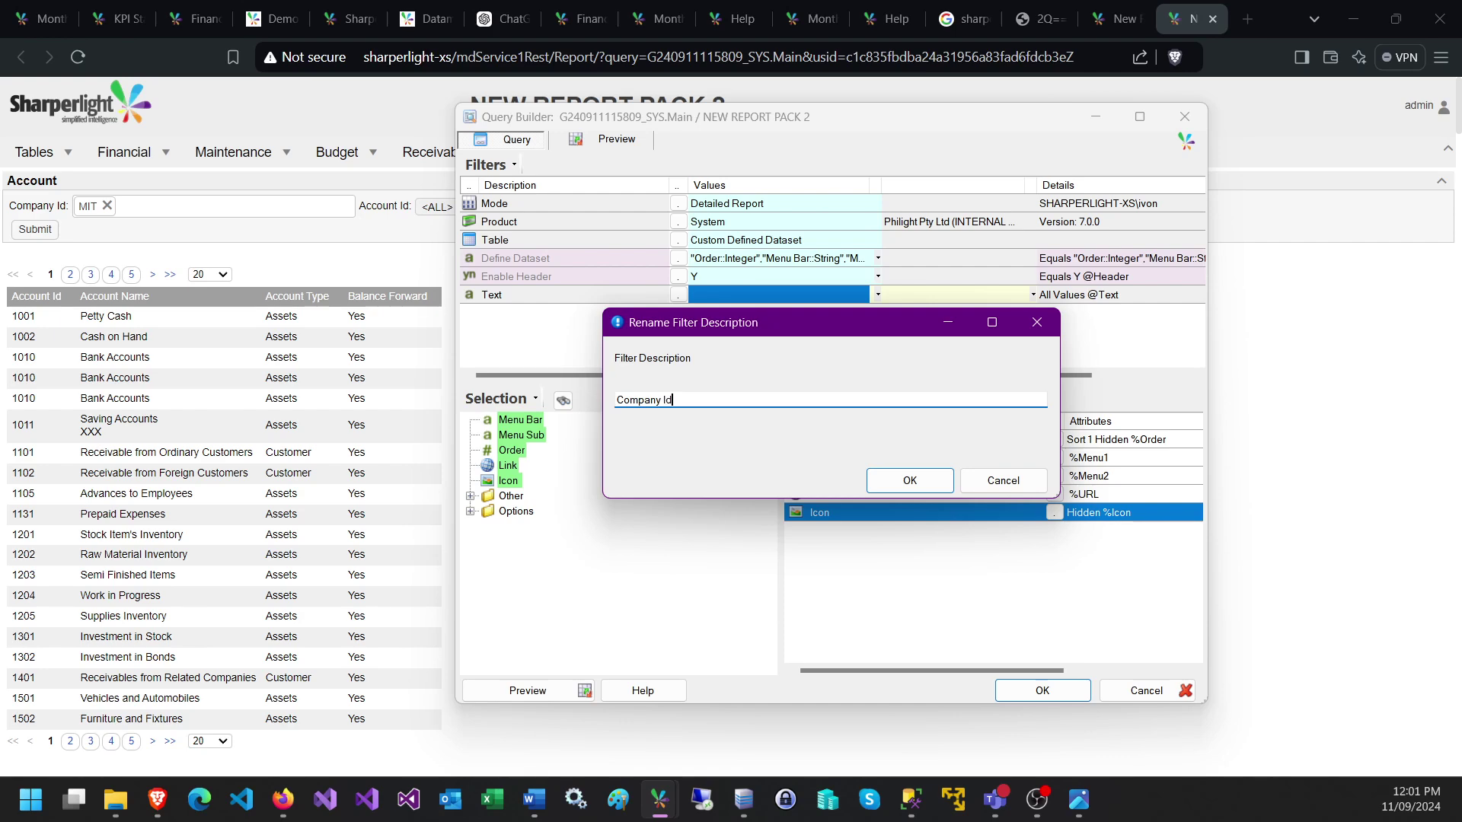
click(897, 483)
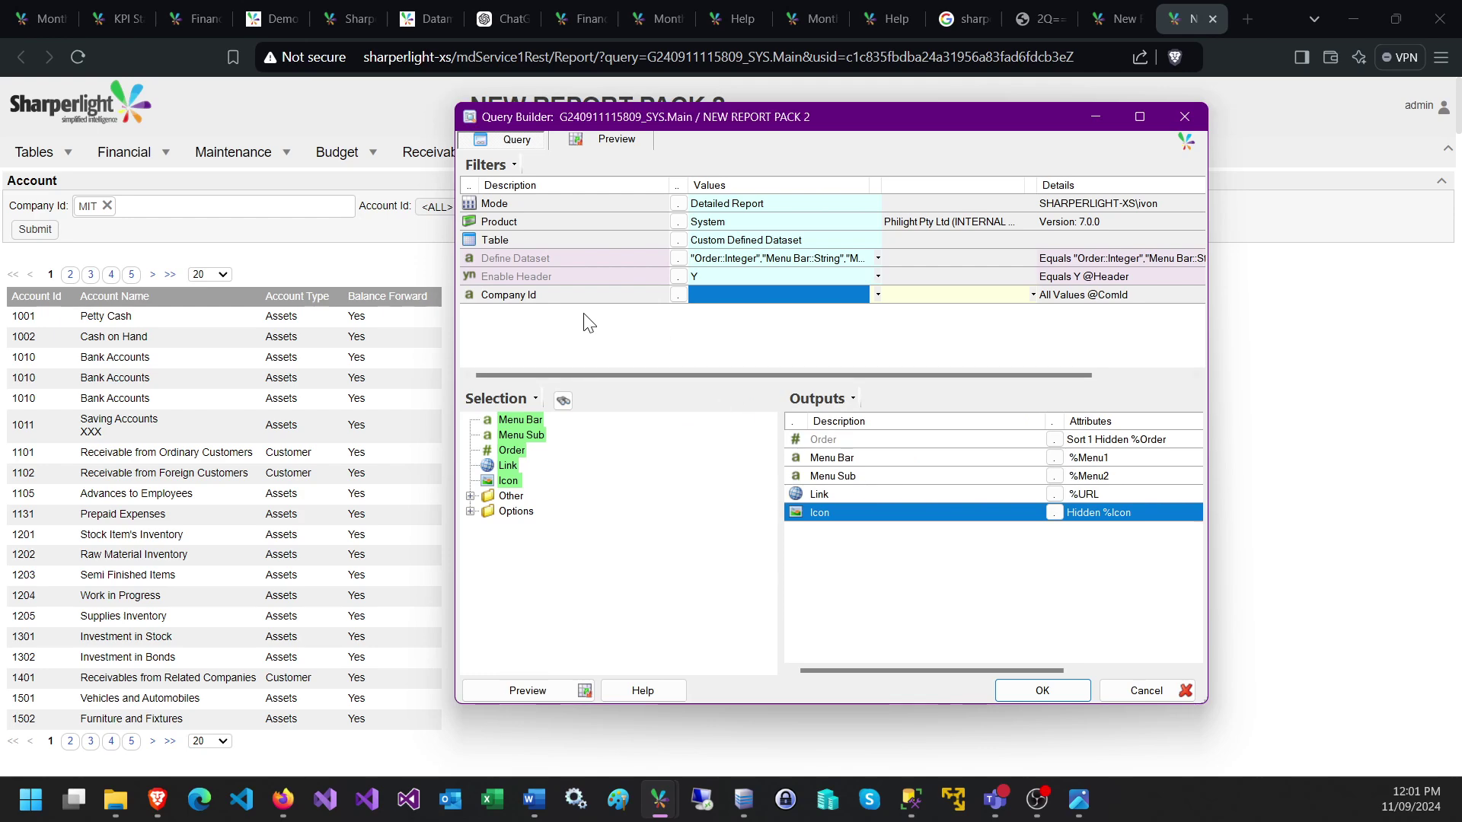
- Create a sub query in the Company Id filter's options and set its product to Sample Accounting Data
click(566, 273)
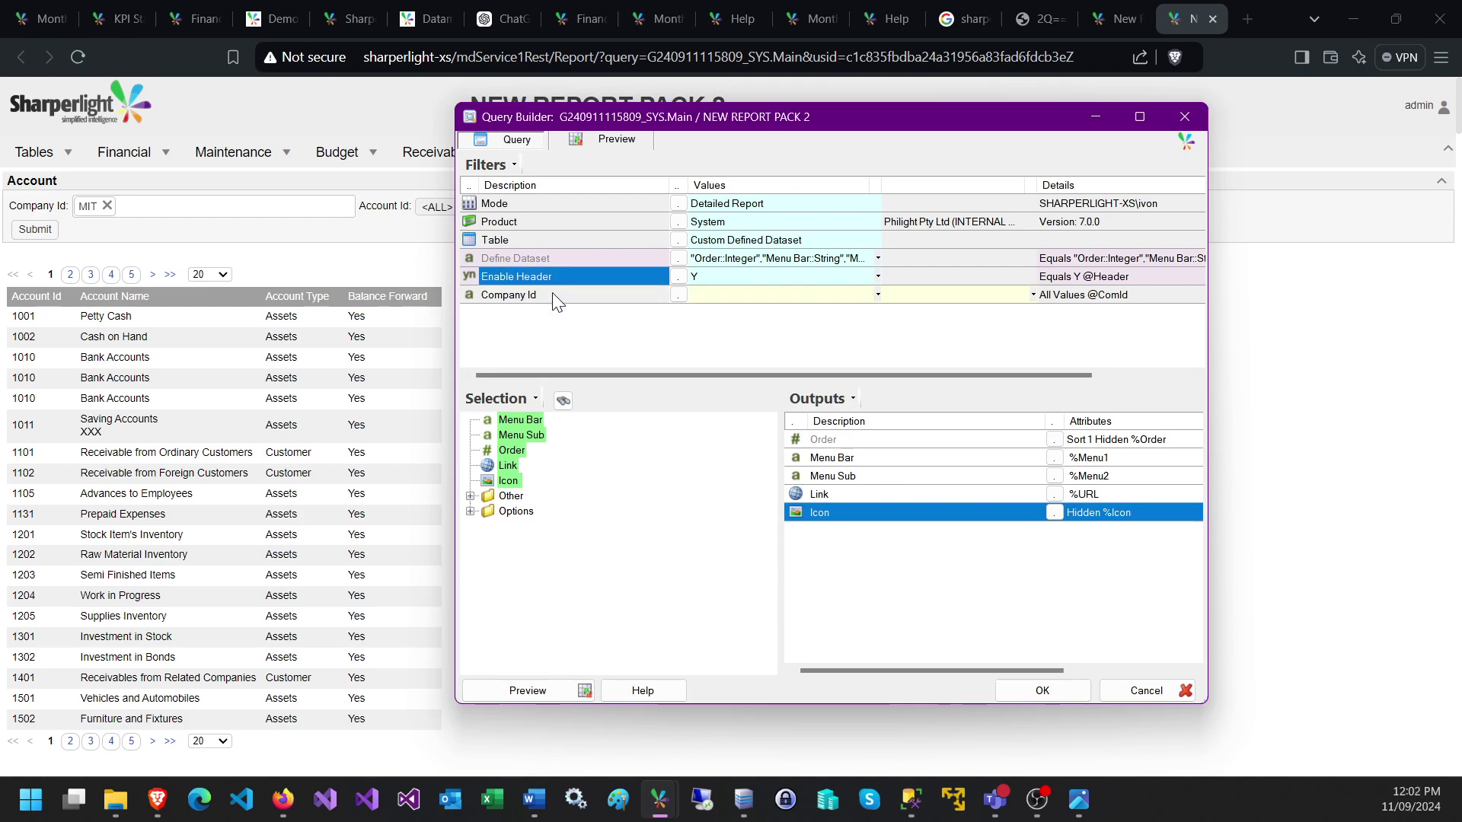
click(557, 297)
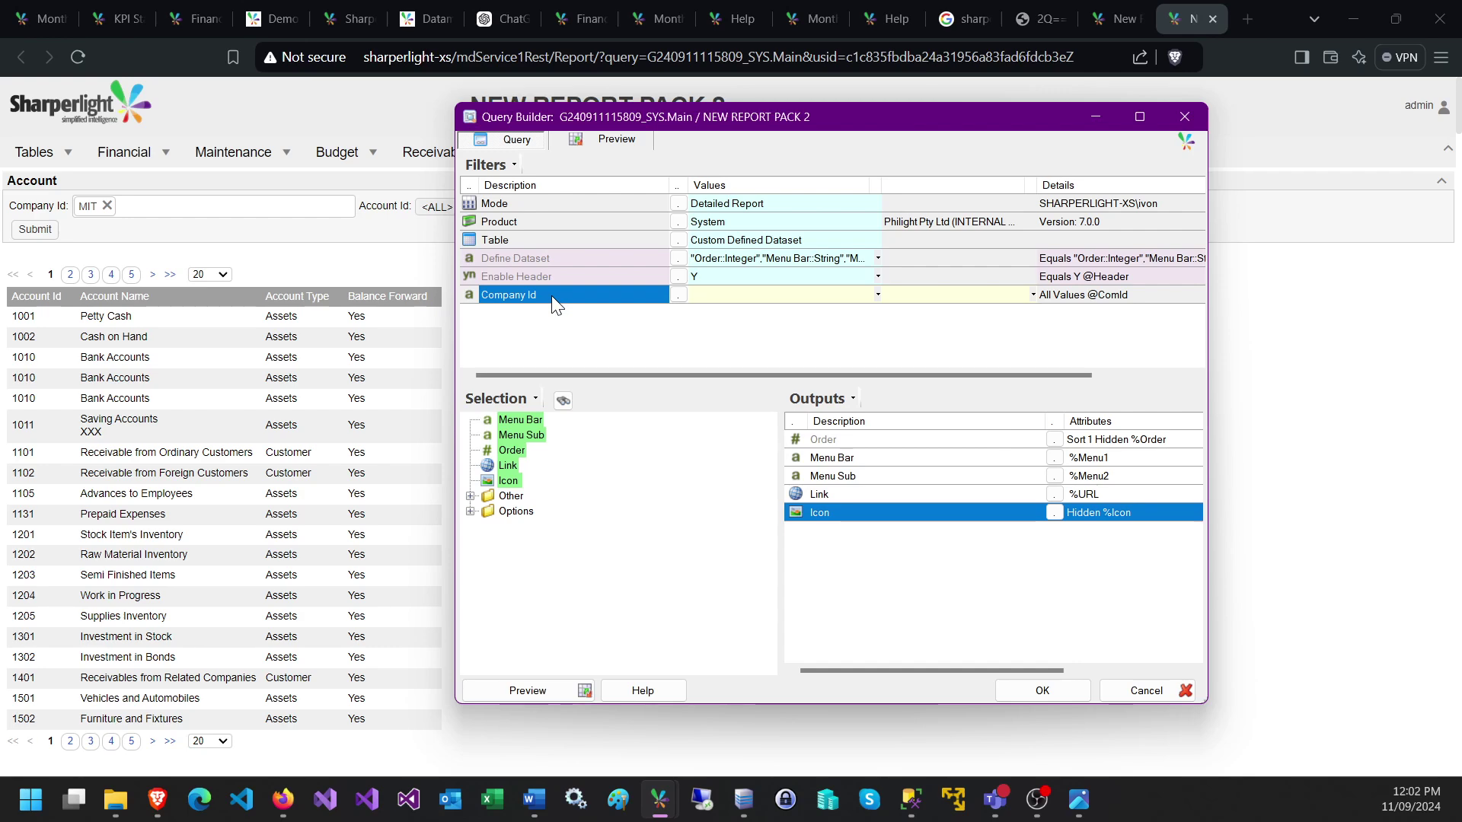
click(677, 302)
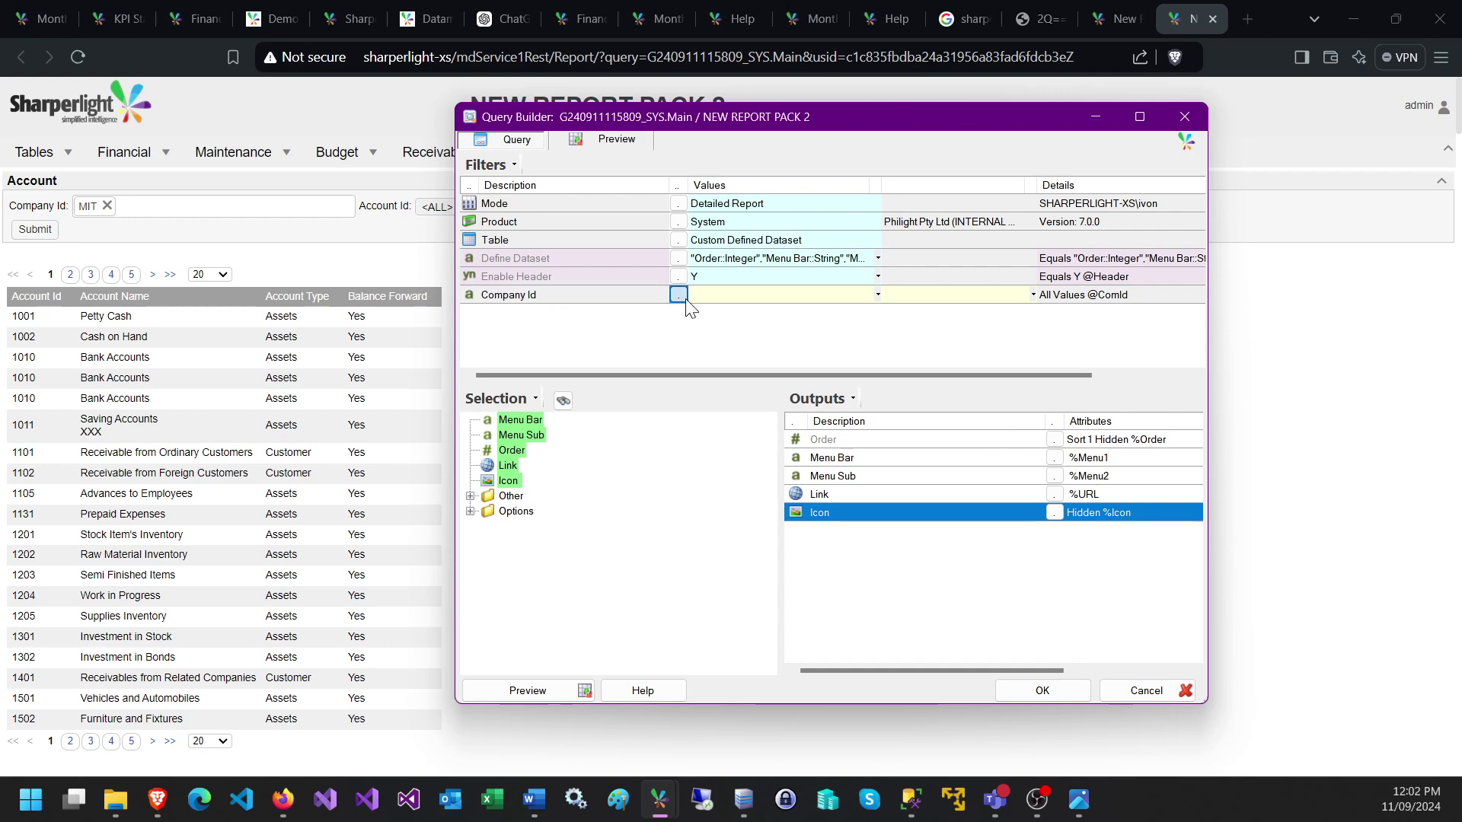
right_click(575, 293)
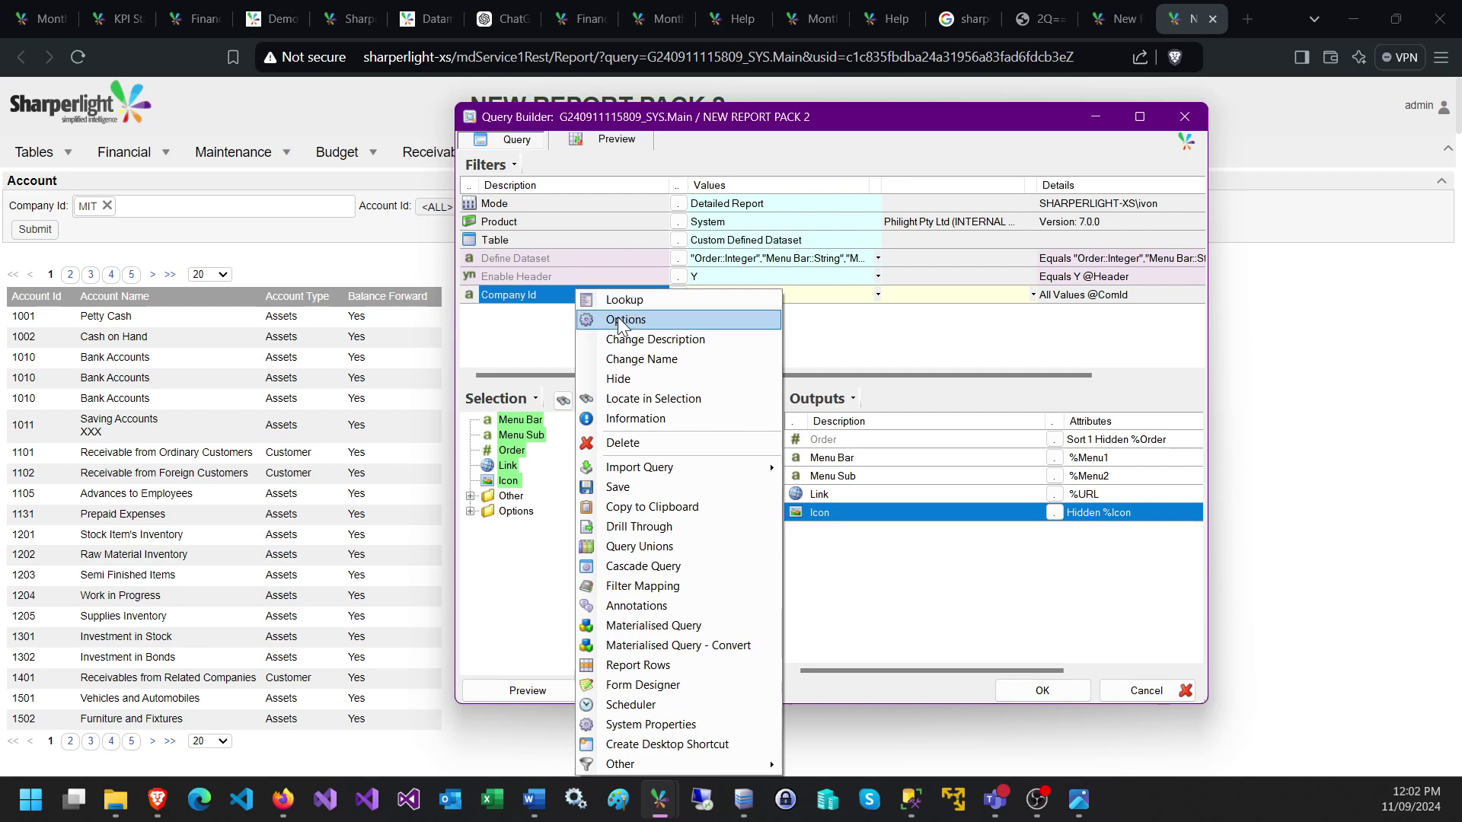
click(622, 321)
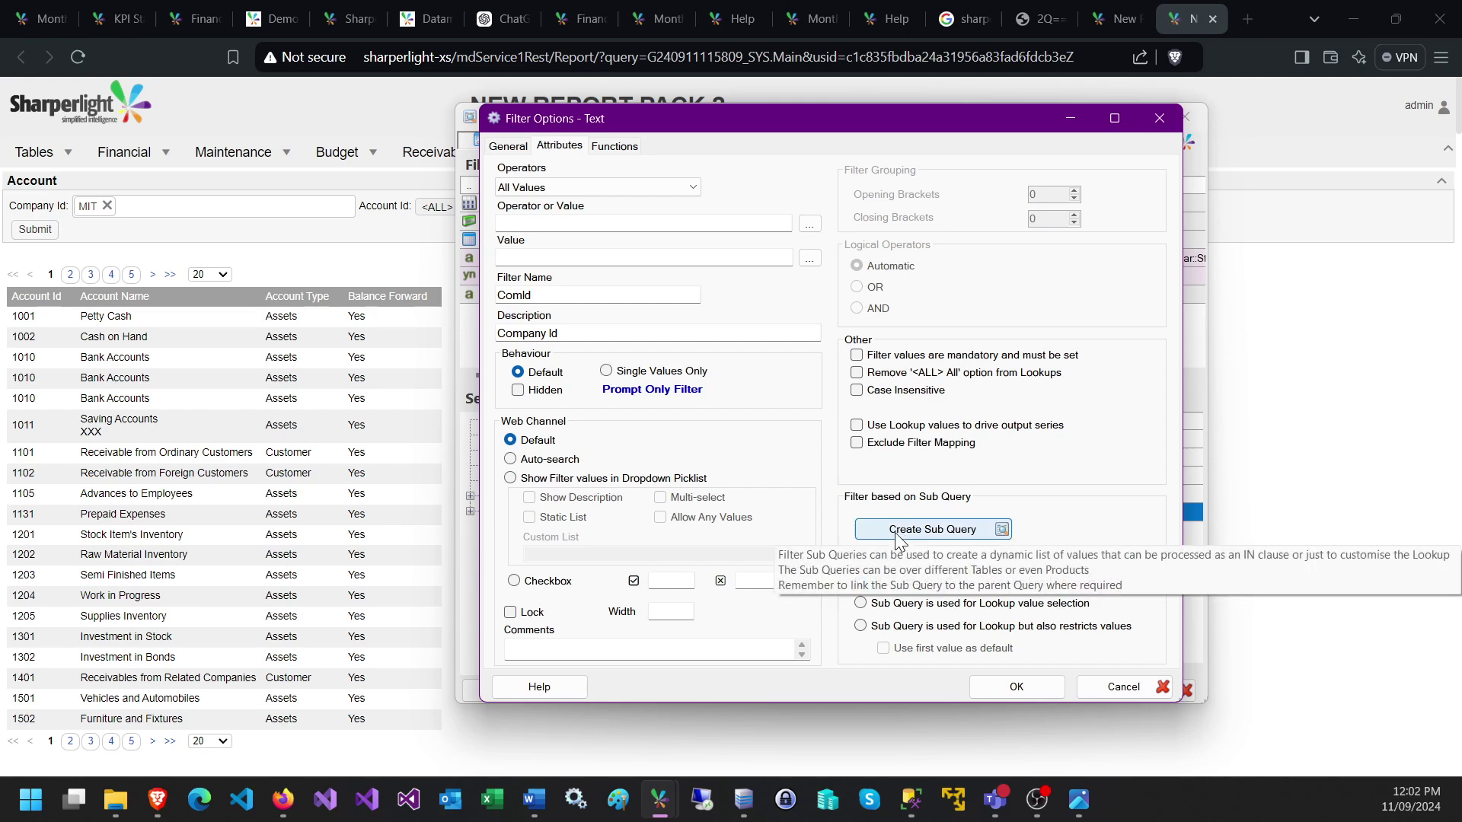
click(900, 539)
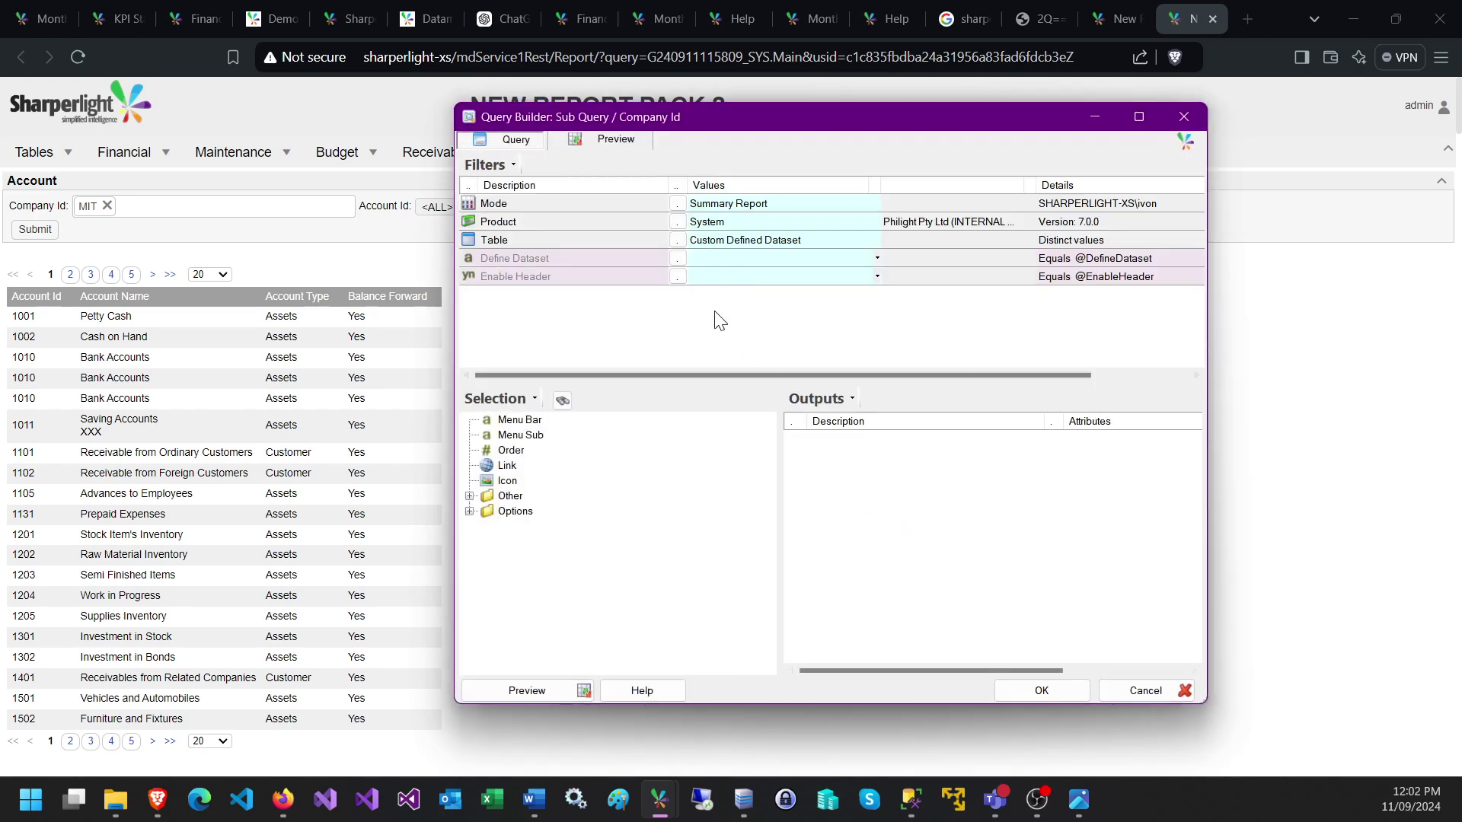
click(676, 222)
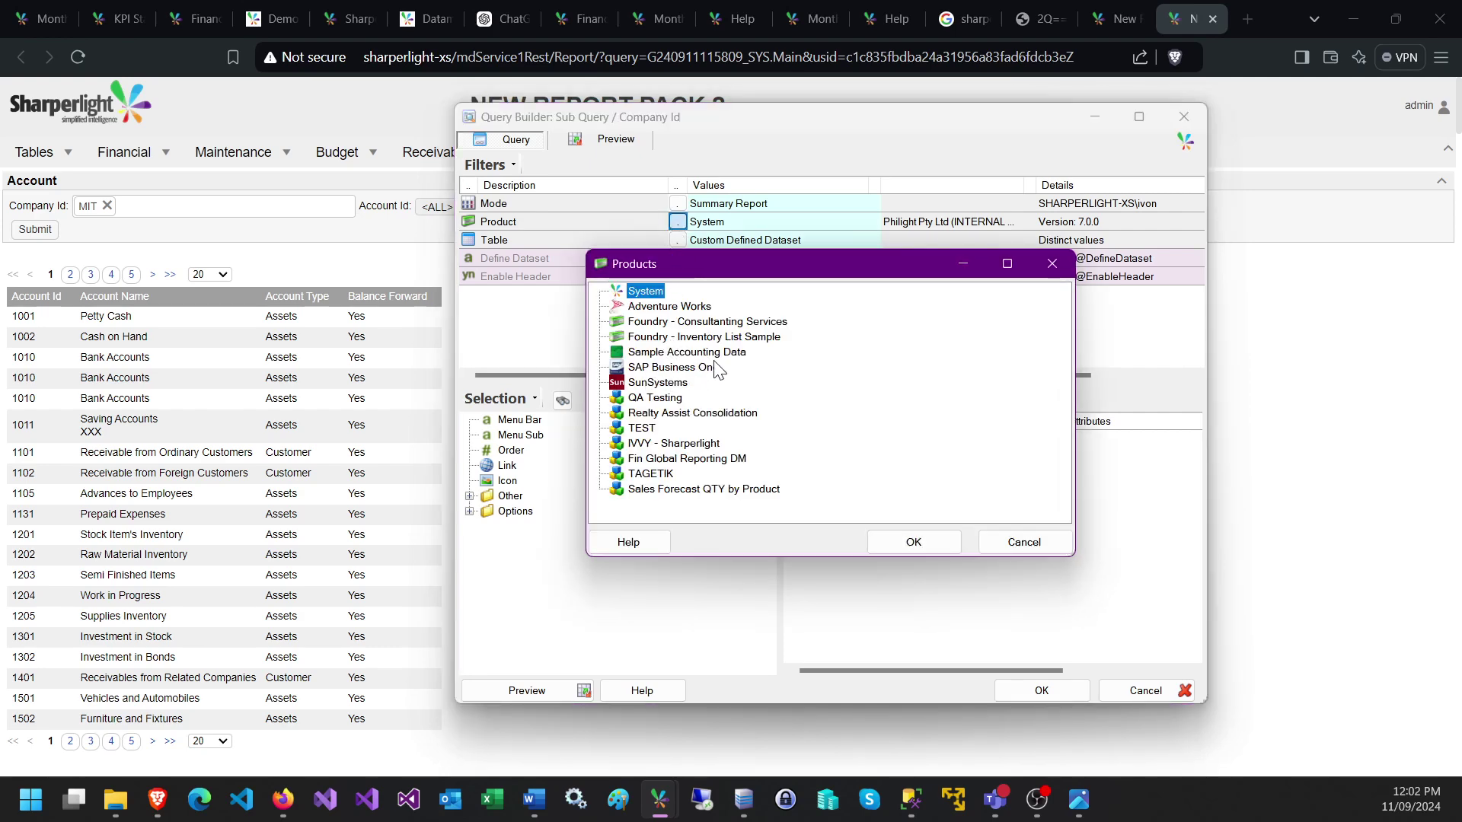
click(713, 359)
double_click(713, 361)
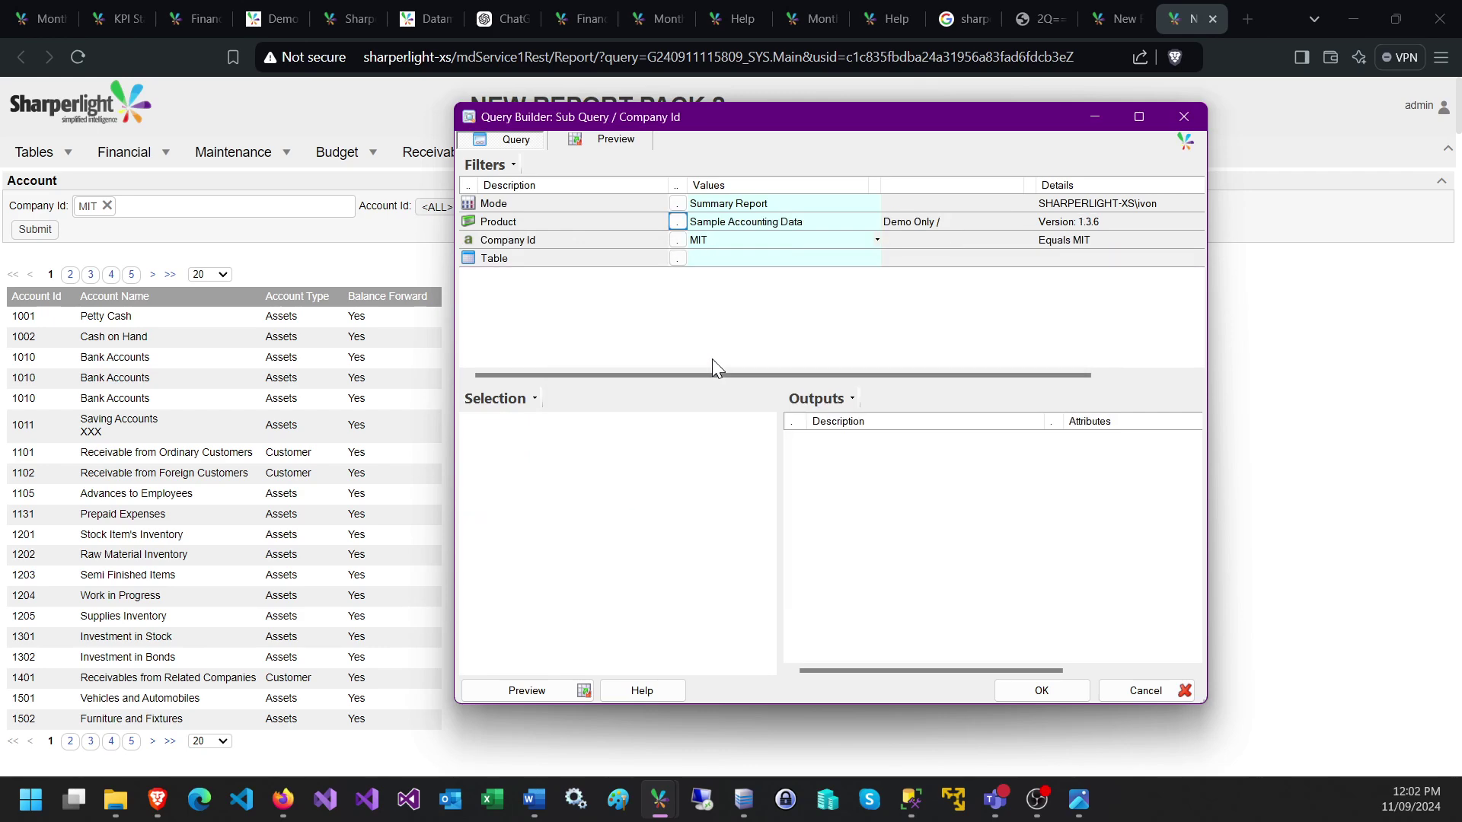
- Base the sub query on the Company table and add Company Id and Company Name as outputs
click(673, 262)
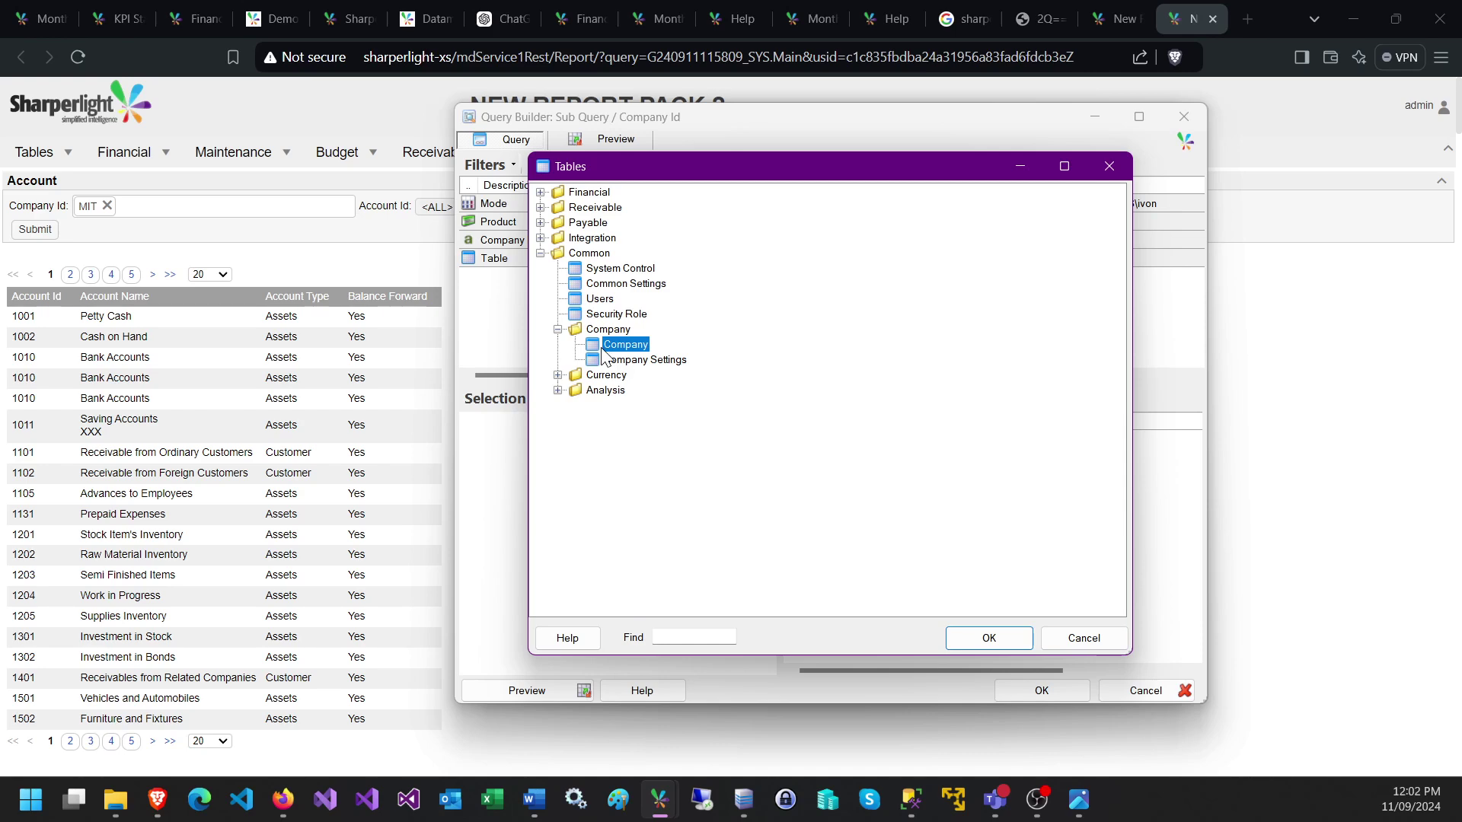
double_click(626, 345)
drag(524, 423, 829, 457)
click(565, 436)
drag(564, 444, 845, 493)
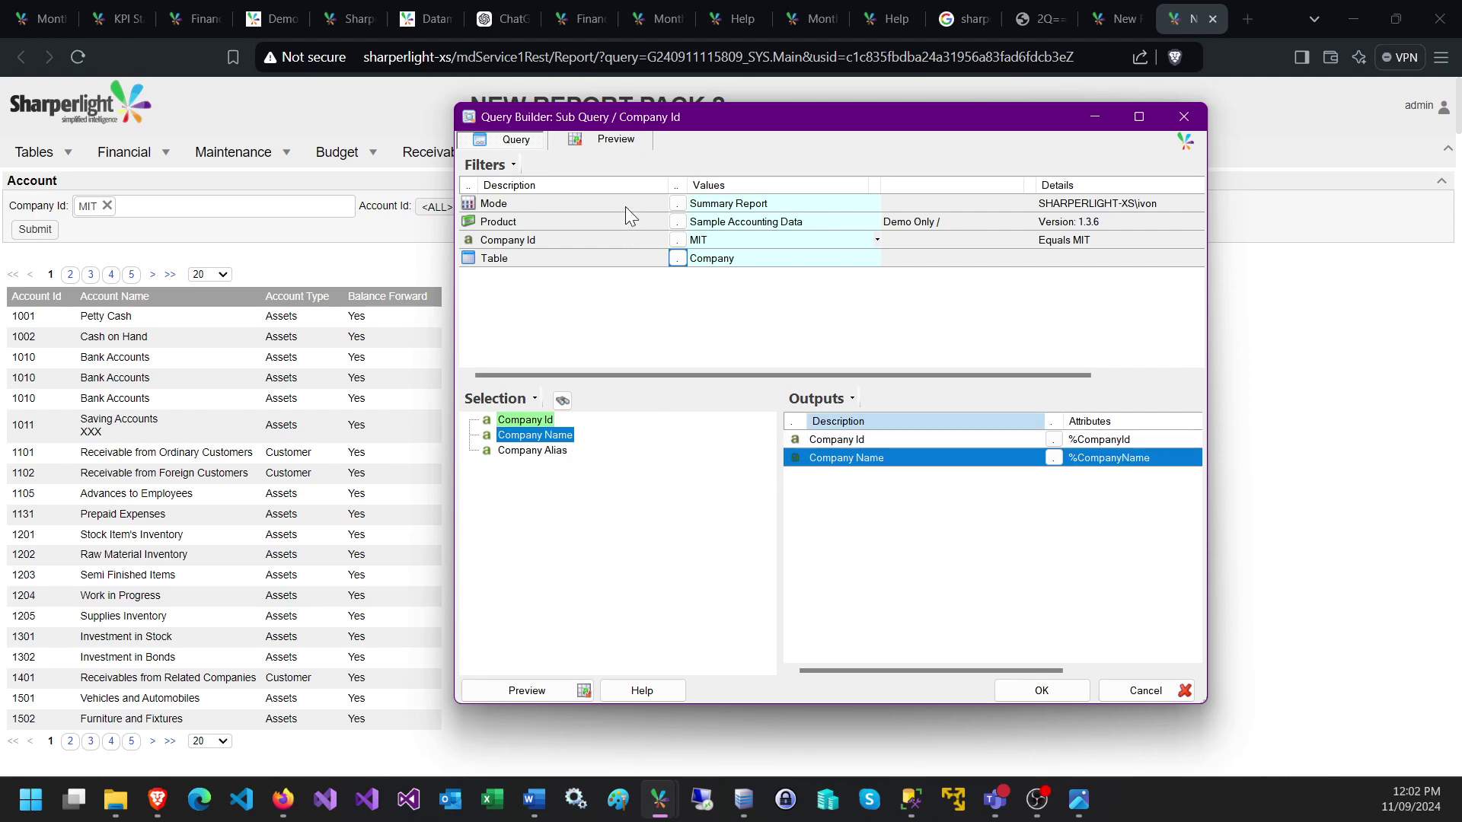
- Preview the sub query's company list and accept the sub query
click(606, 140)
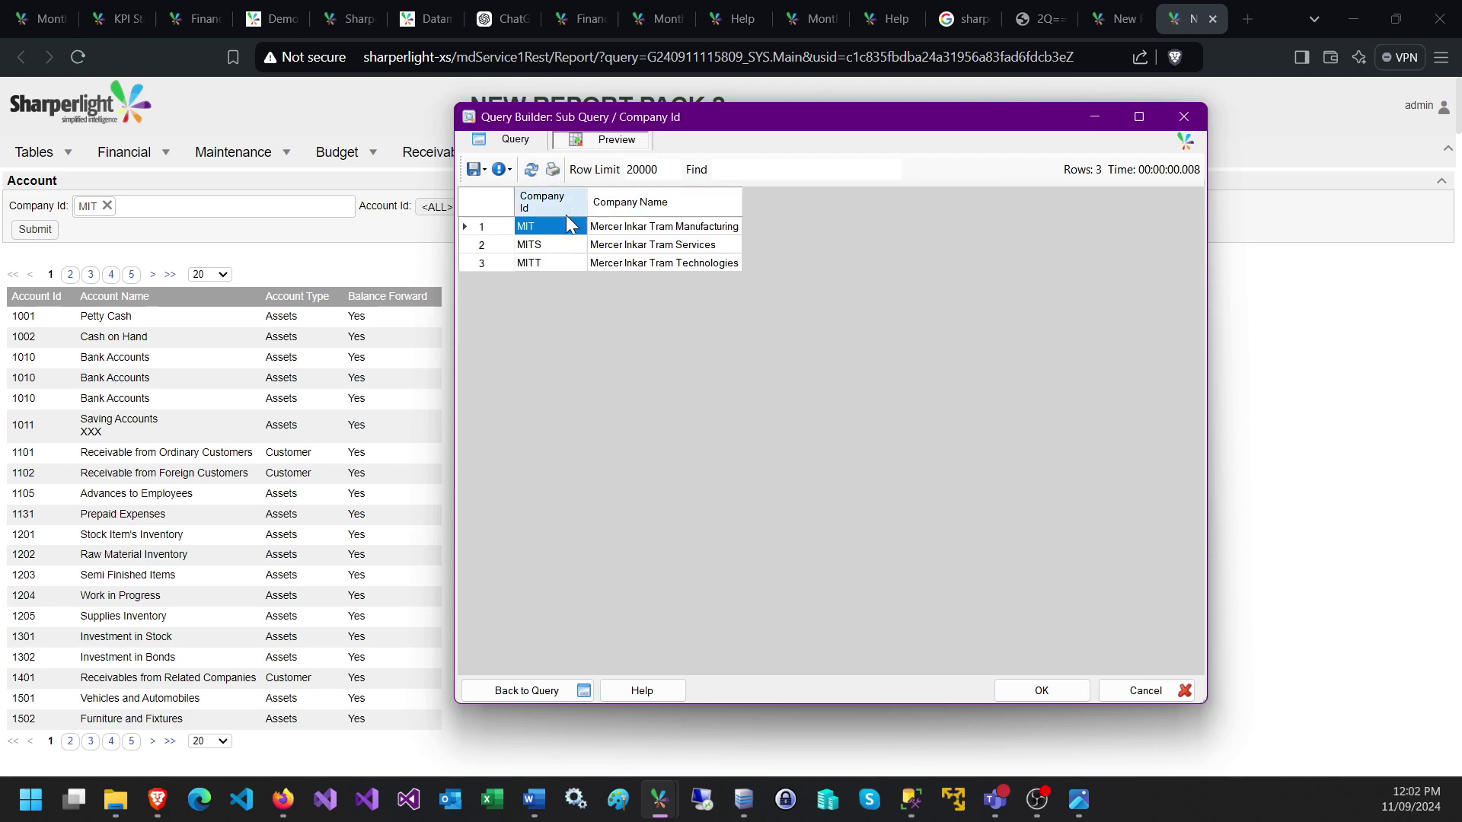
click(515, 139)
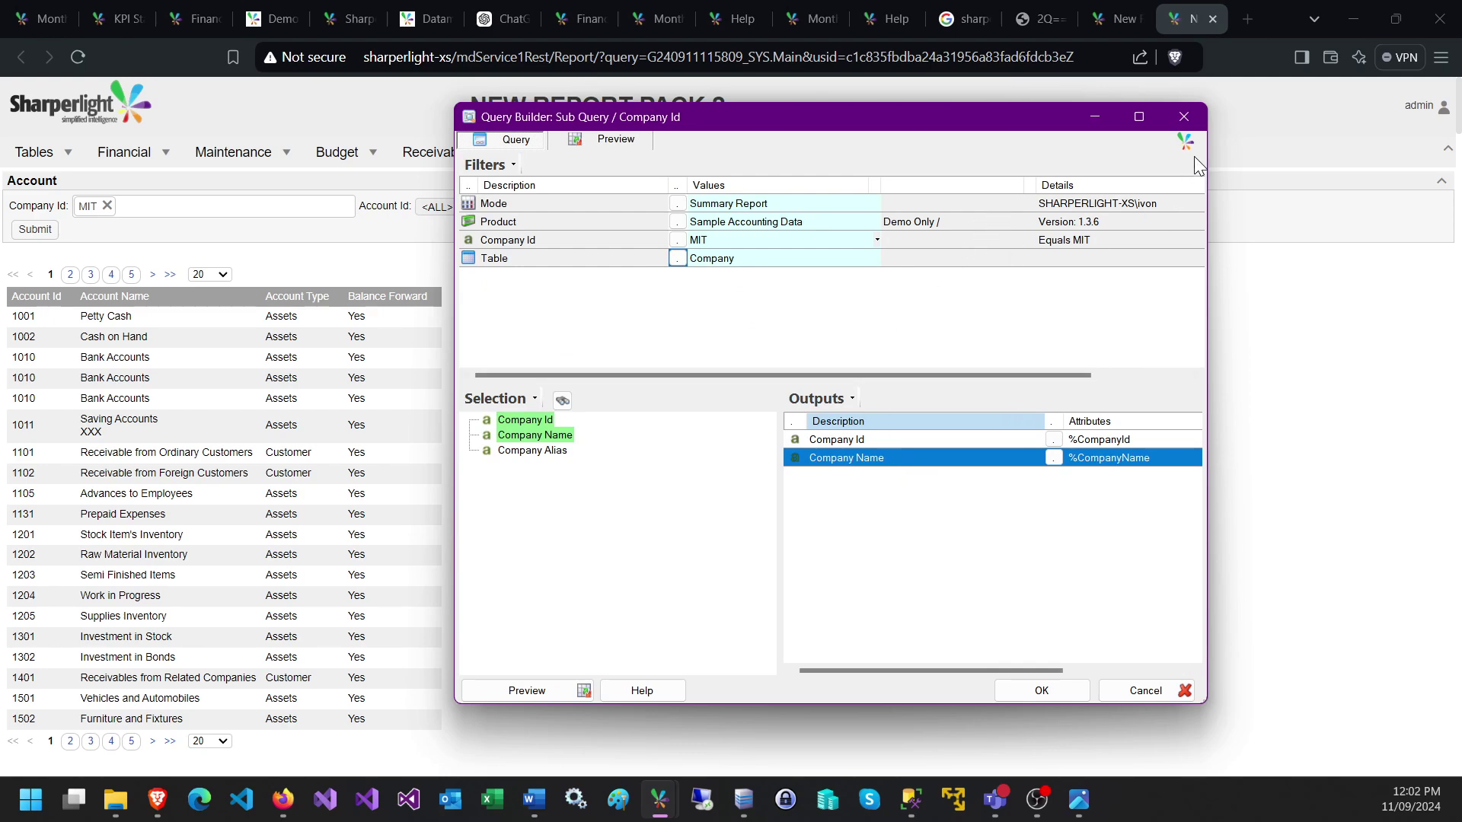
click(1040, 691)
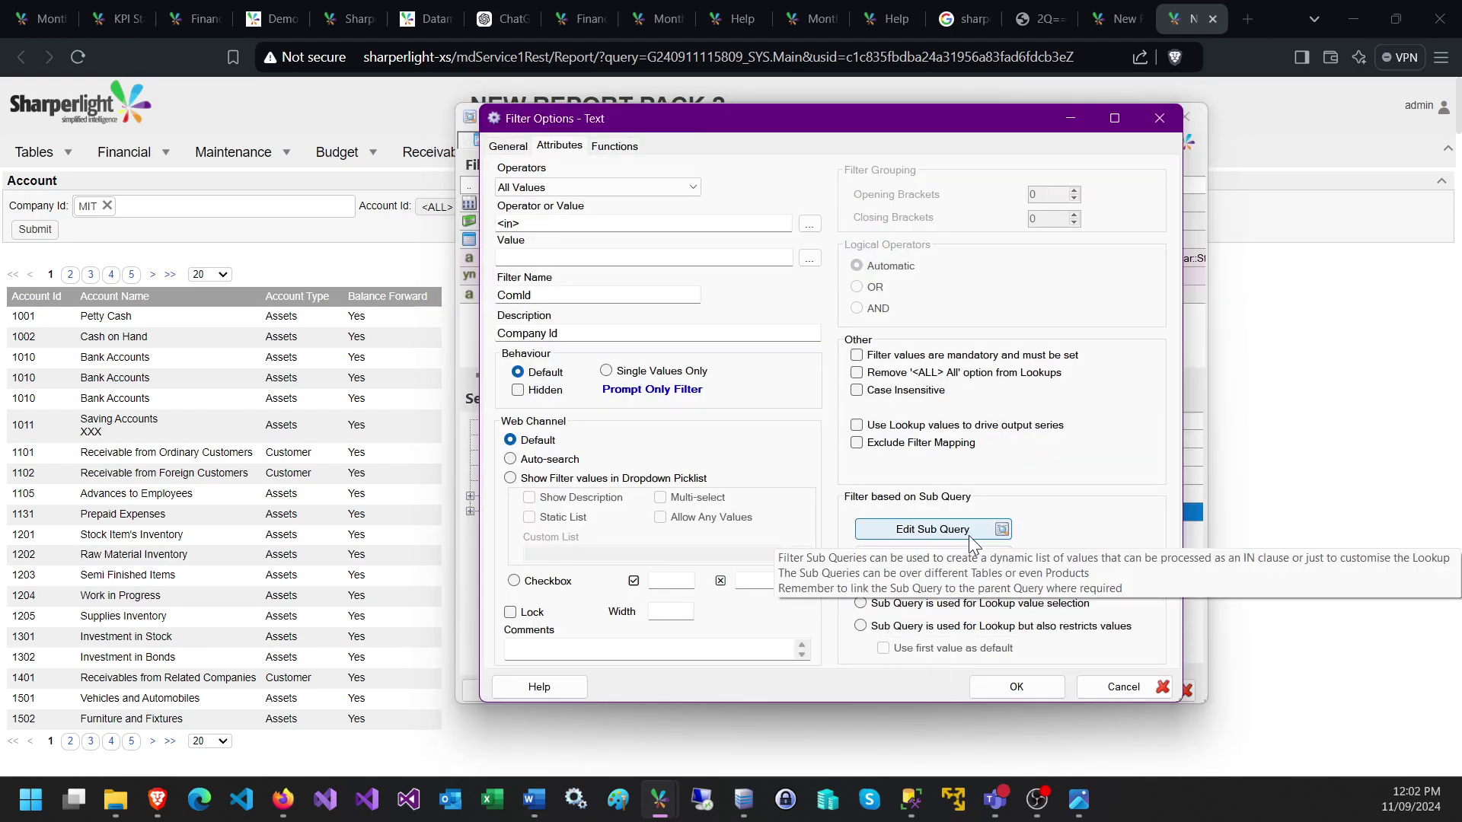
- Use the Company Id sub query for lookup value selection, show its values in a dropdown picklist, save, and reload the report pack
click(861, 604)
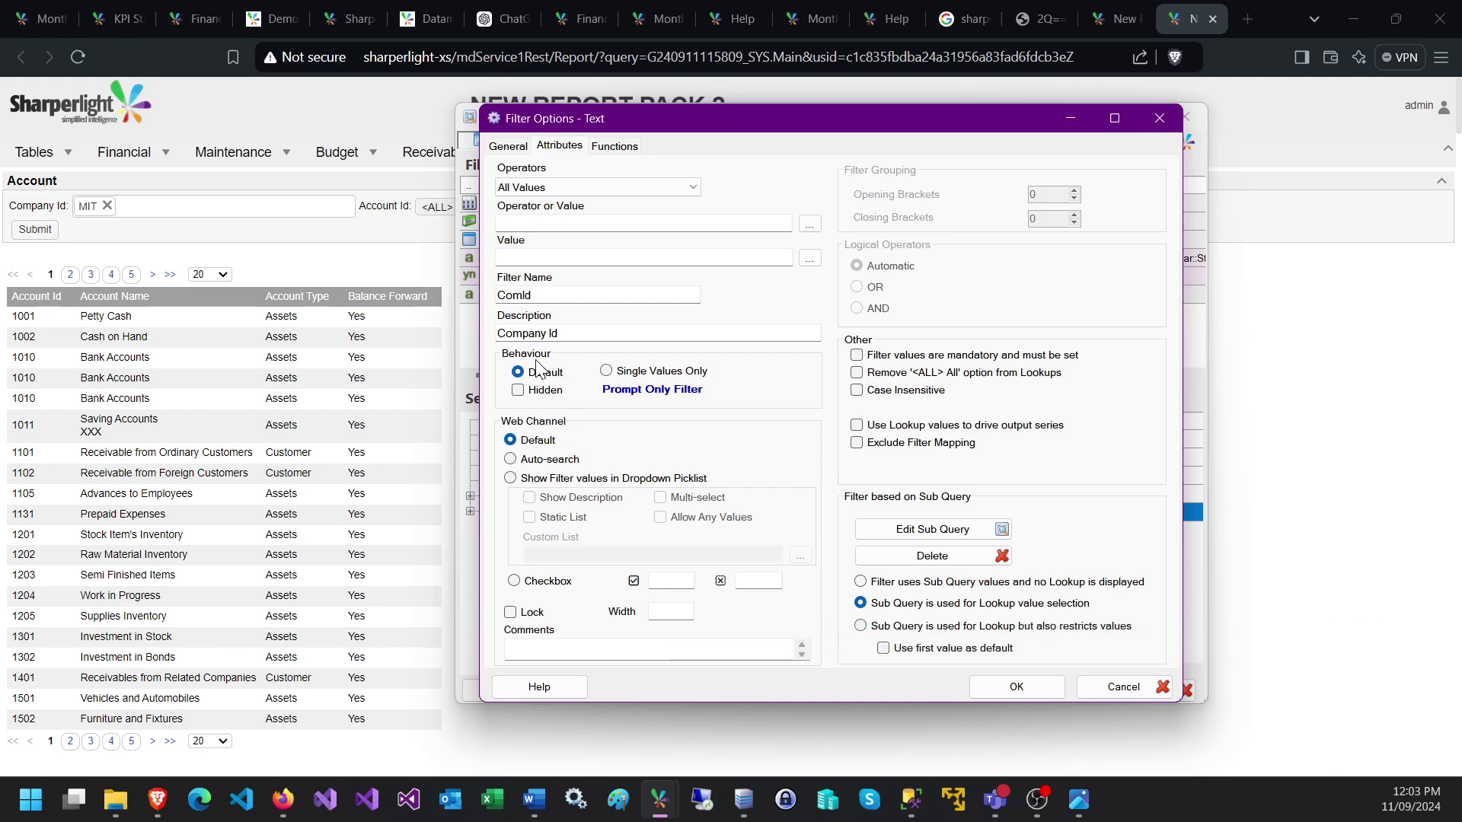
click(572, 485)
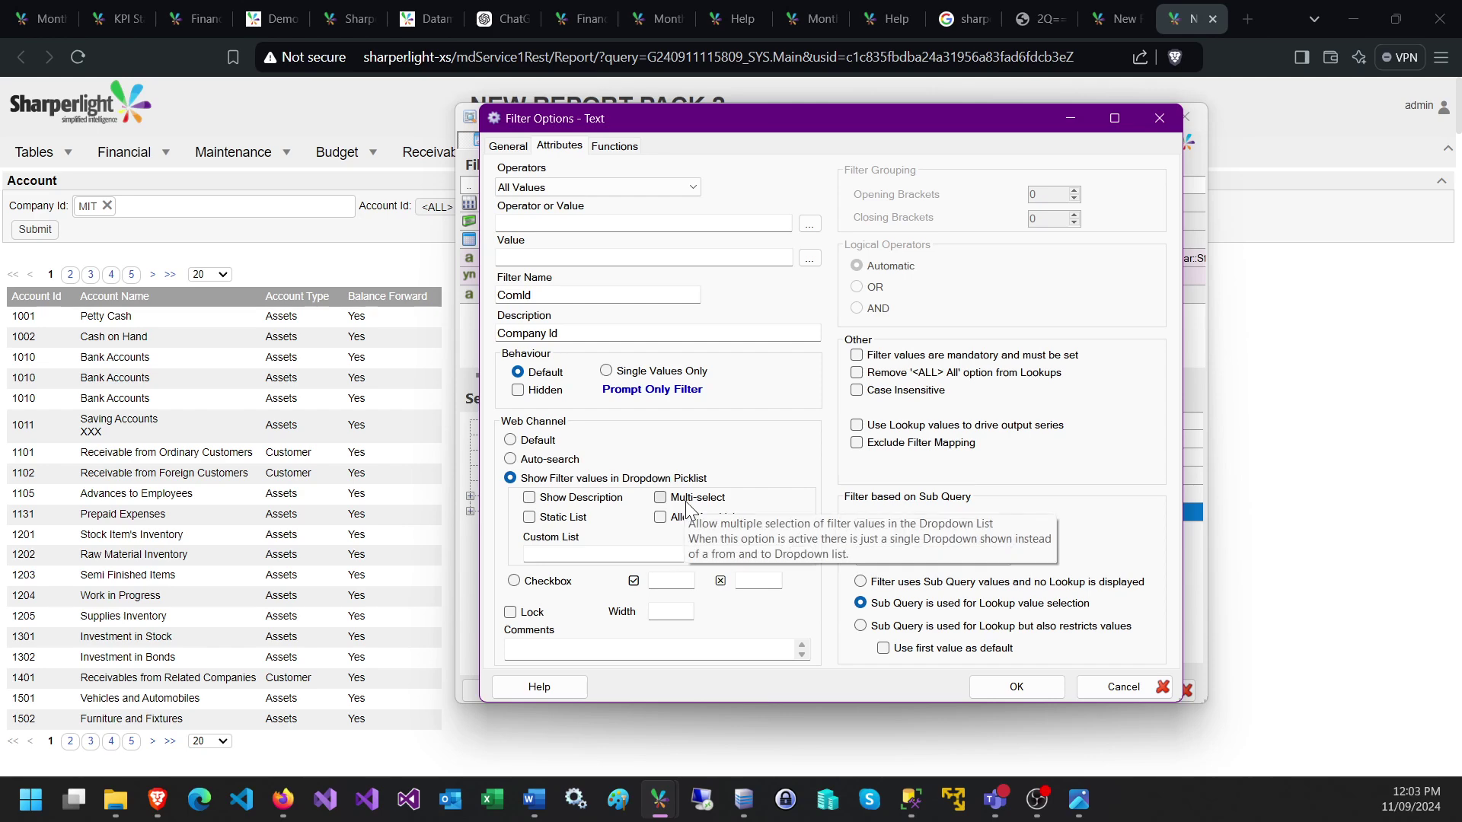
click(1016, 688)
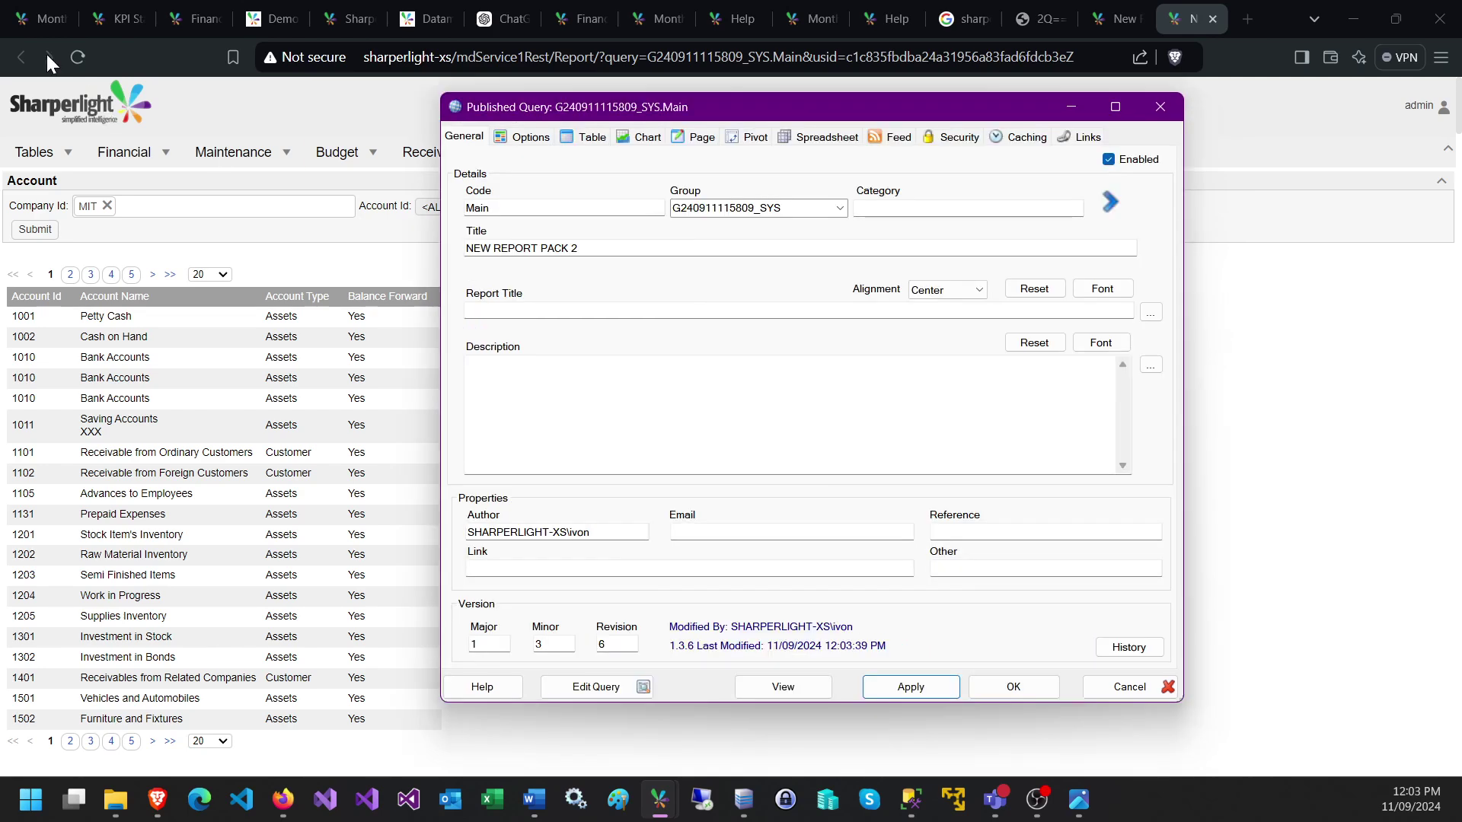
click(76, 58)
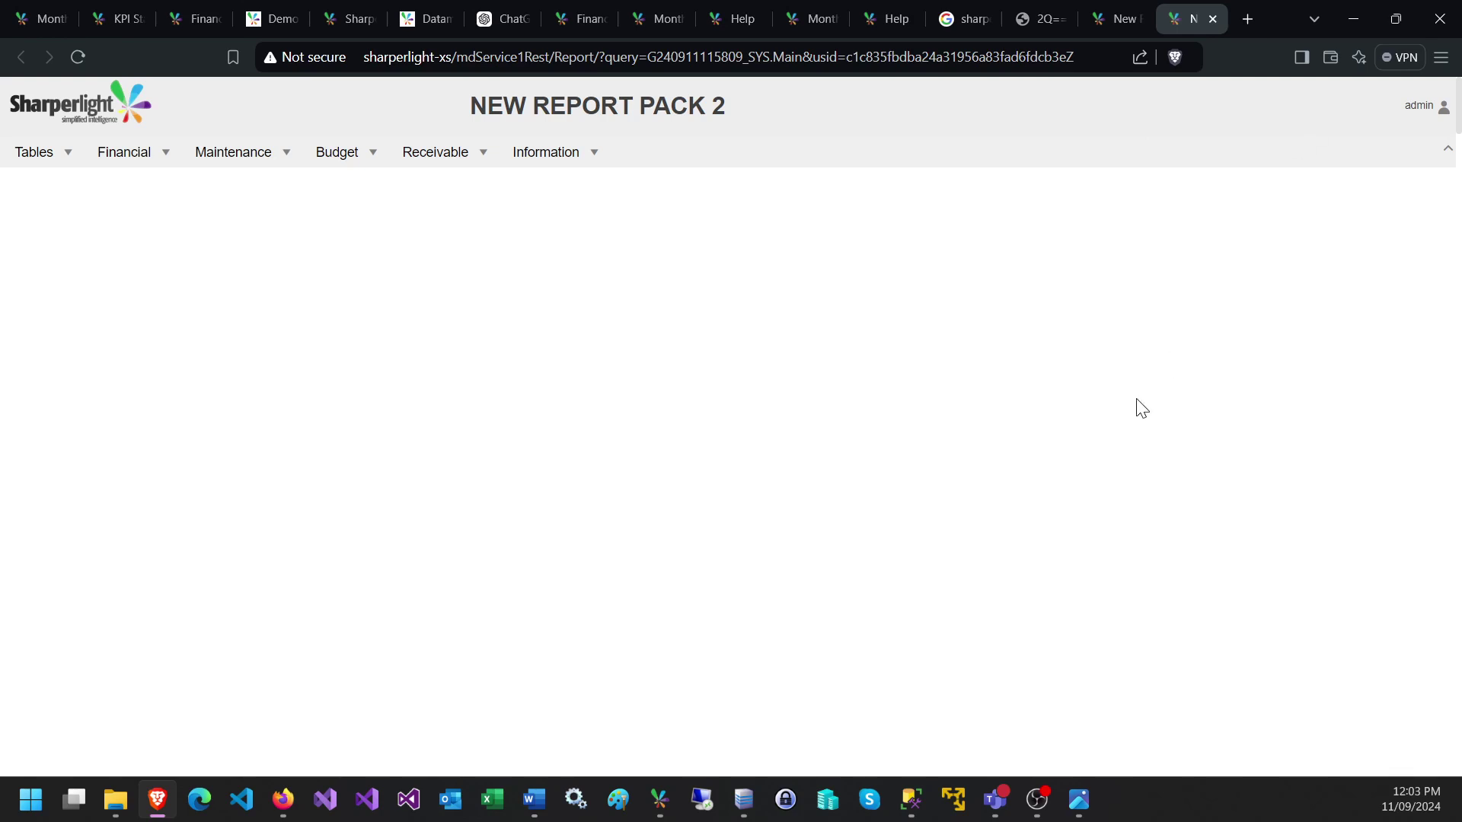
- Enable Filters in Header for the menu in the Navigation Menu Editor, apply the change and reload the report pack
mouse_move(669, 806)
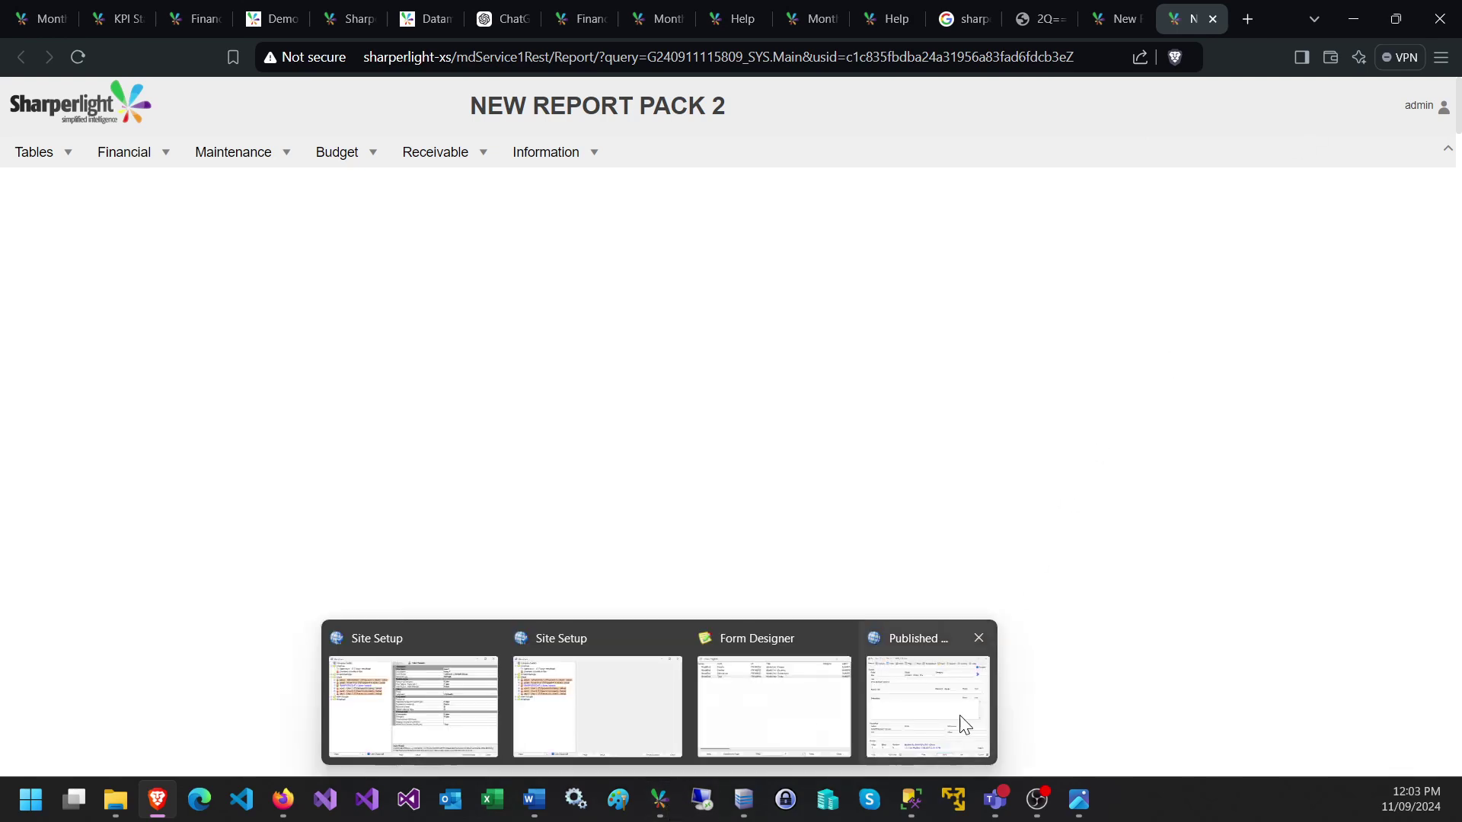
click(925, 699)
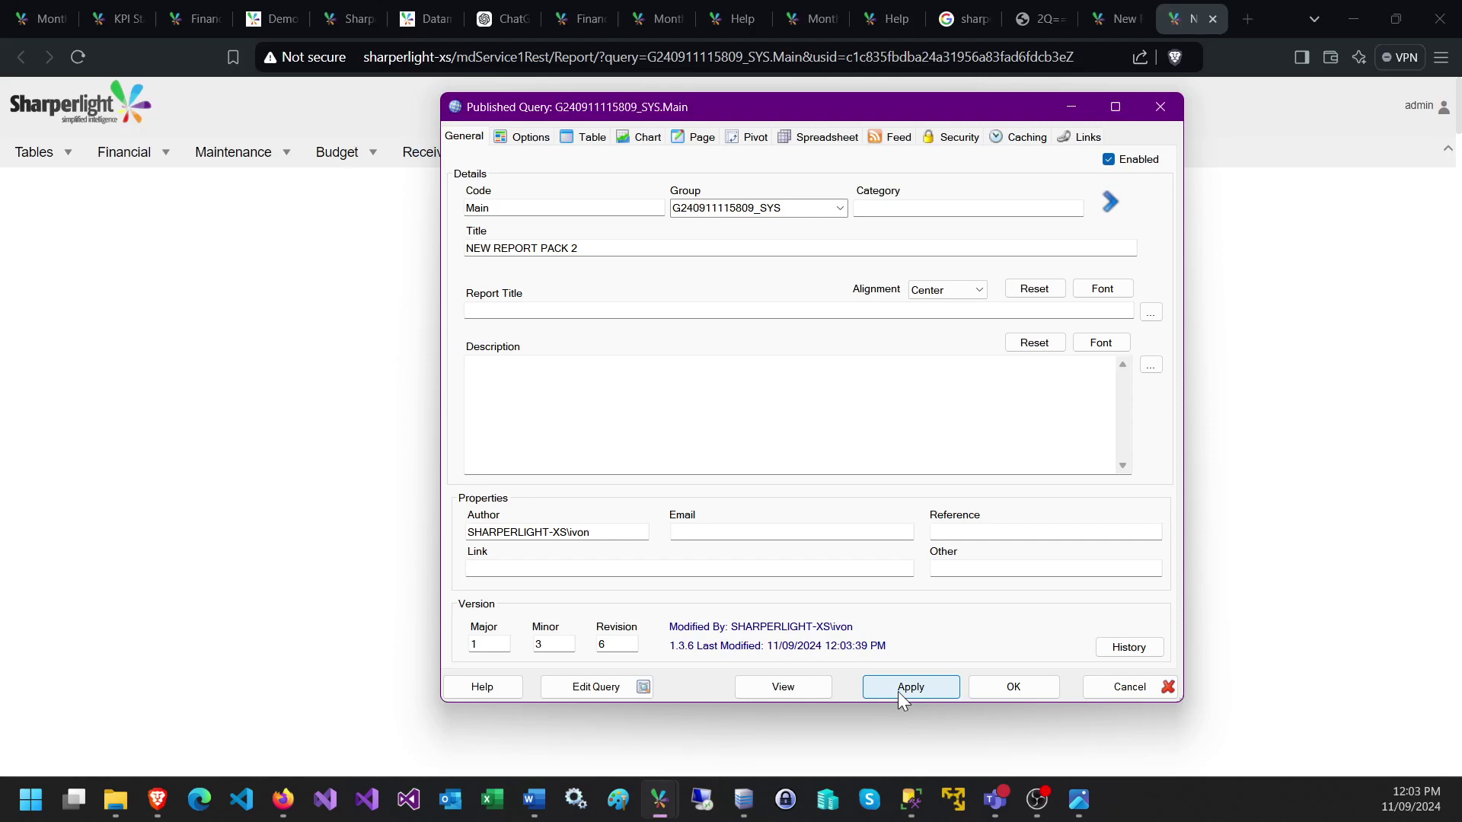
click(609, 692)
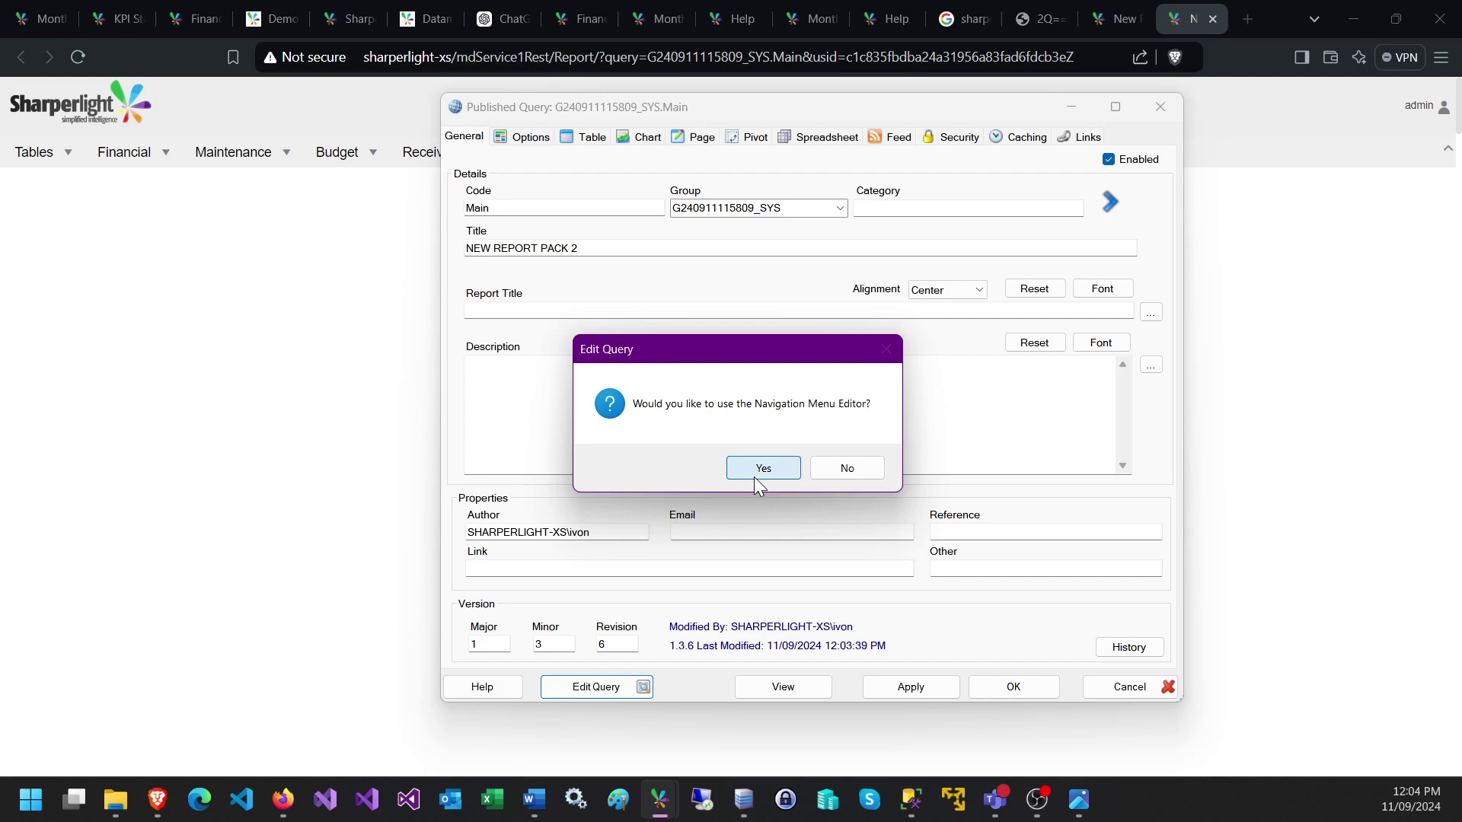
click(762, 468)
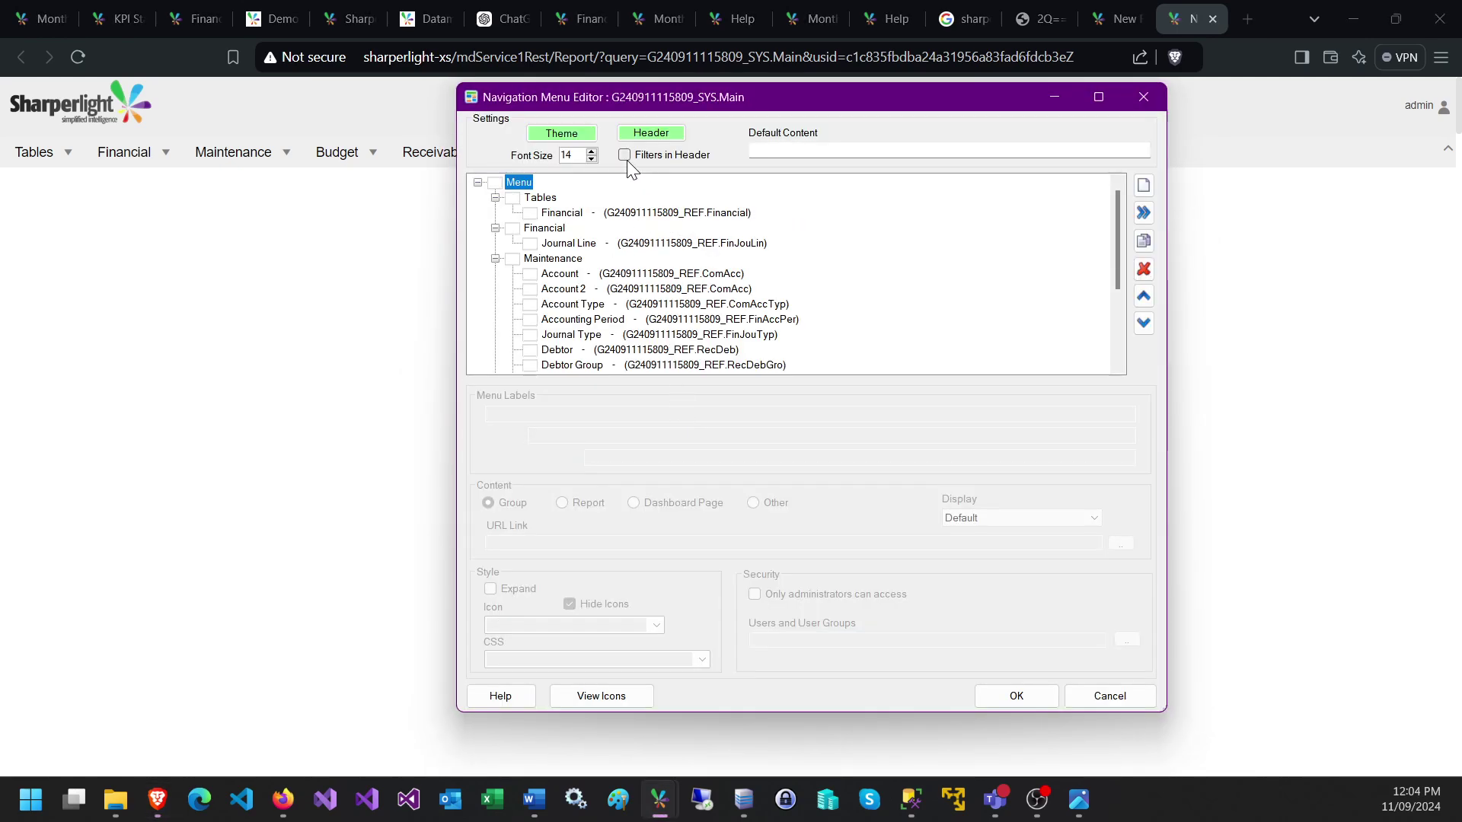
mouse_move(627, 160)
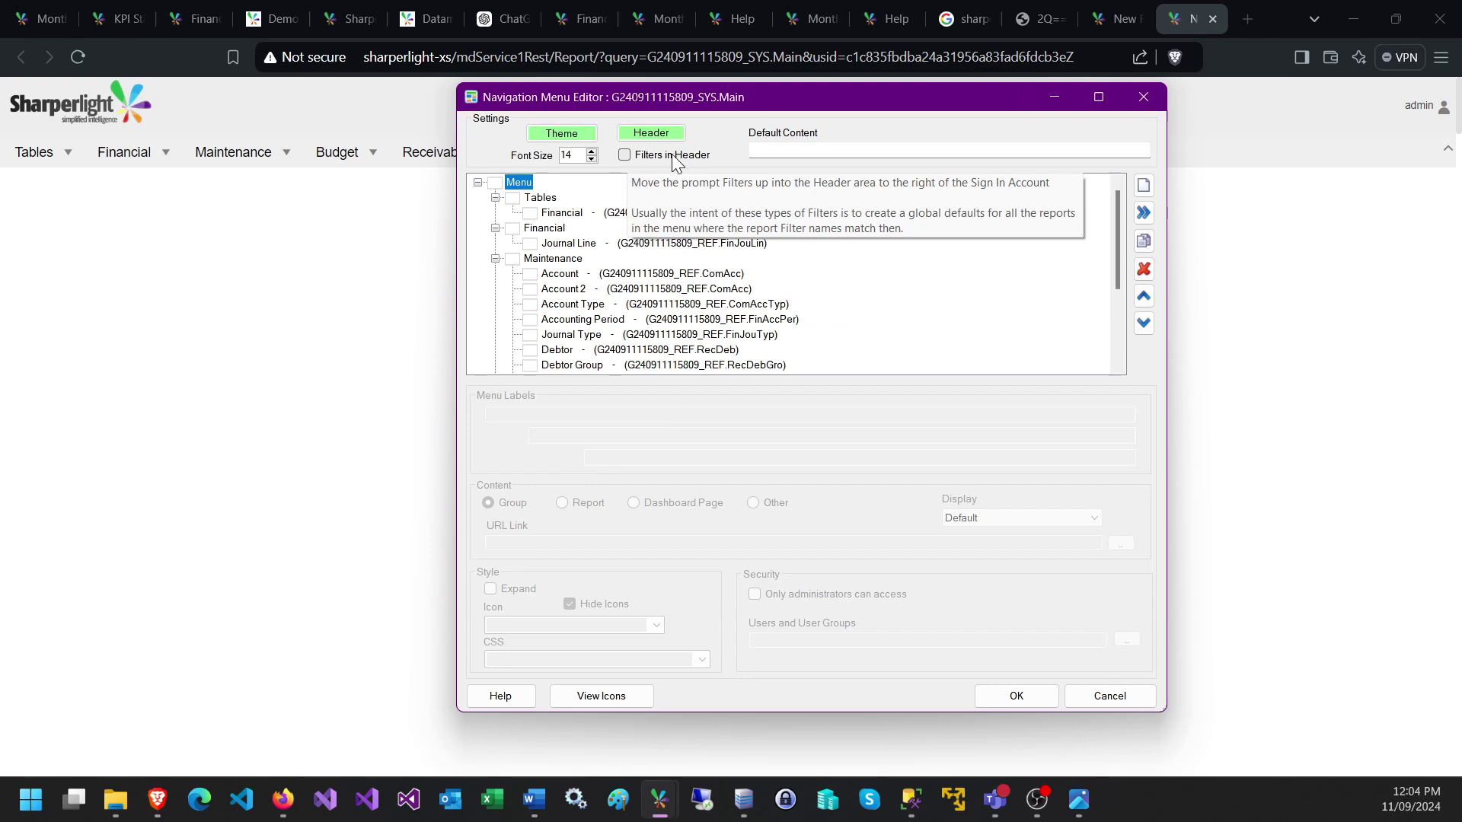
click(646, 163)
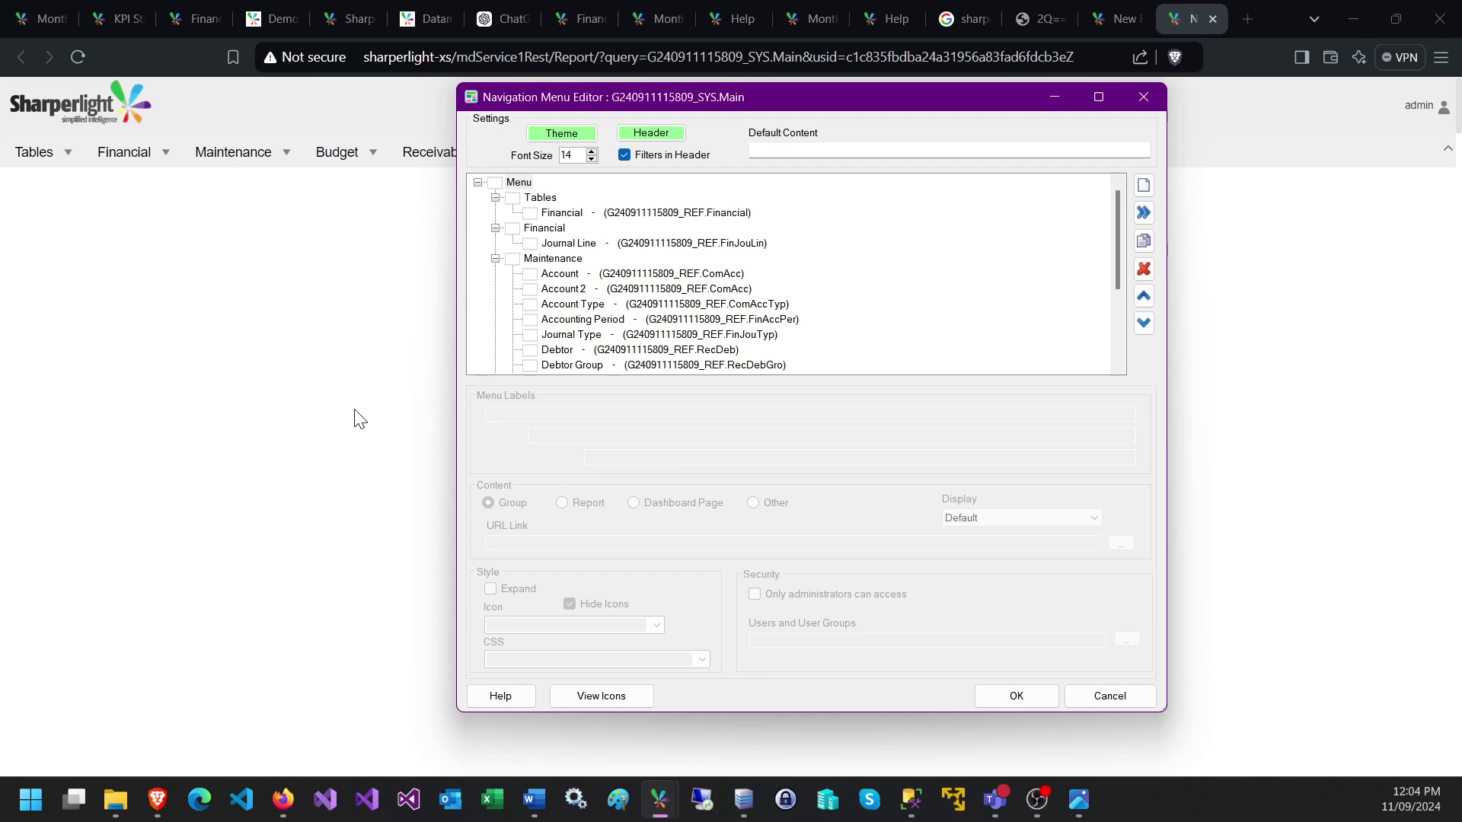
click(1024, 700)
click(941, 697)
click(78, 58)
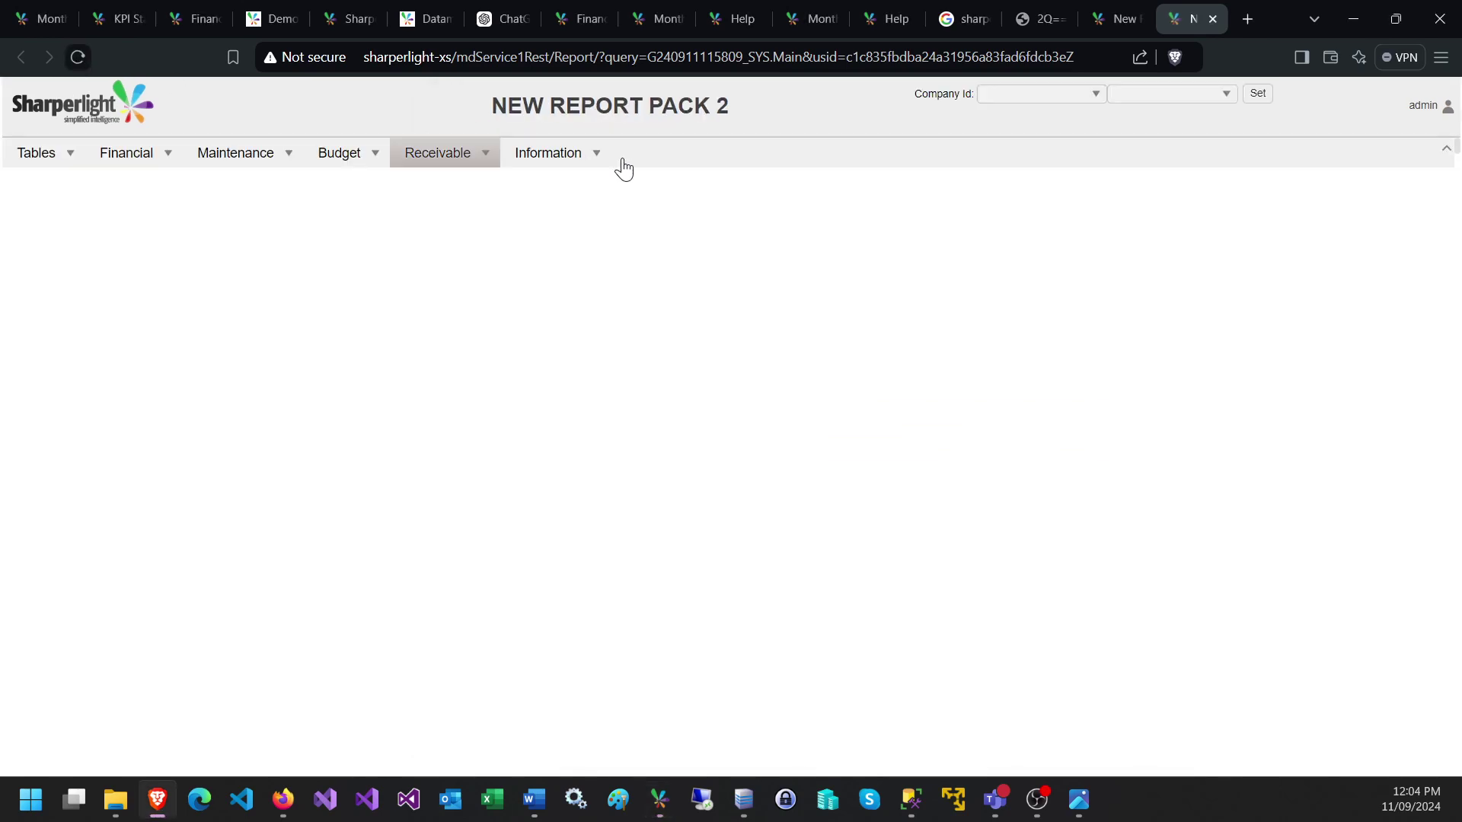
- Check the company choices offered in both Company Id dropdowns of the report pack header
click(1059, 97)
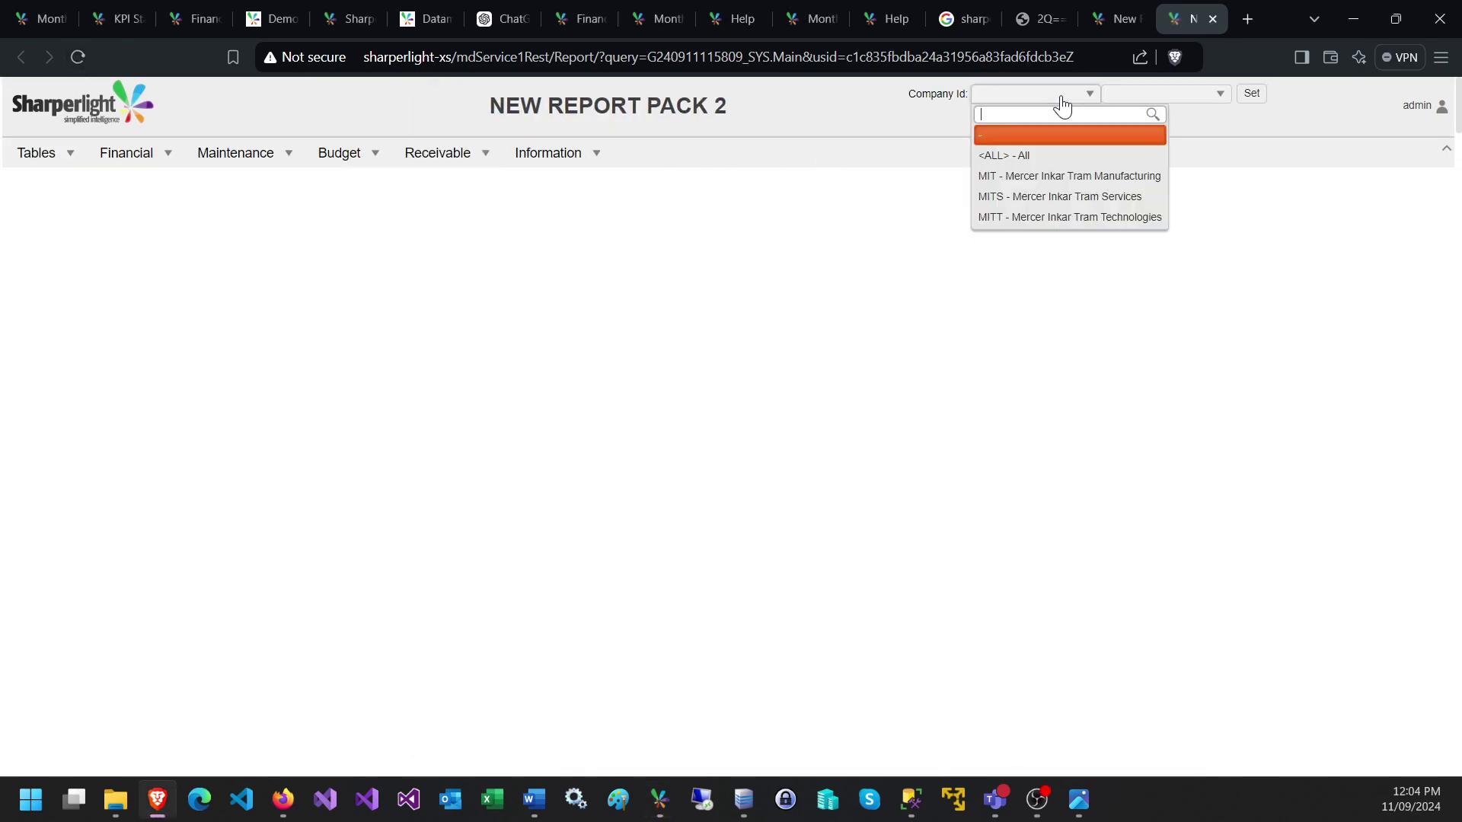
click(1161, 98)
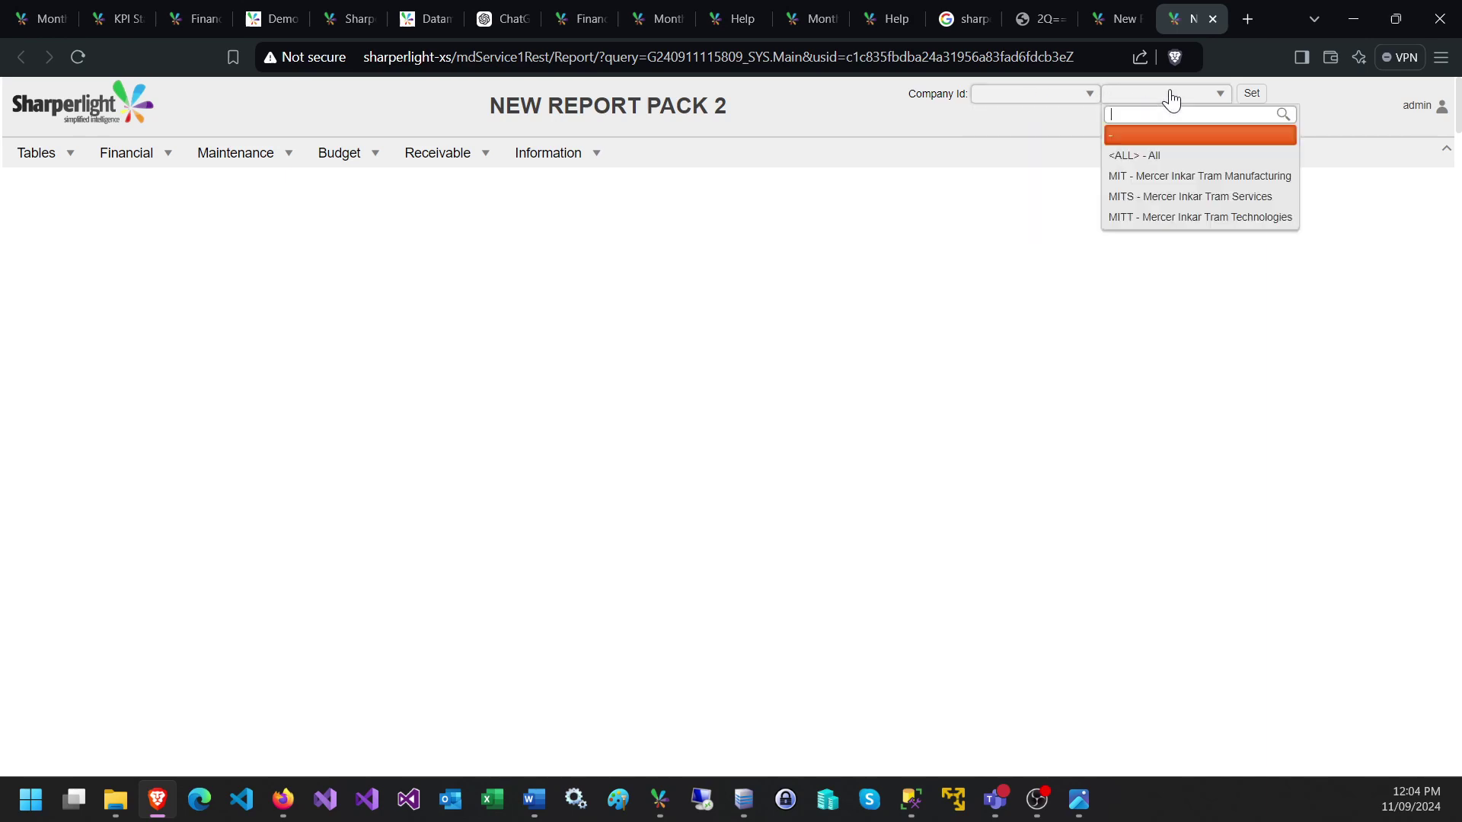
click(1011, 97)
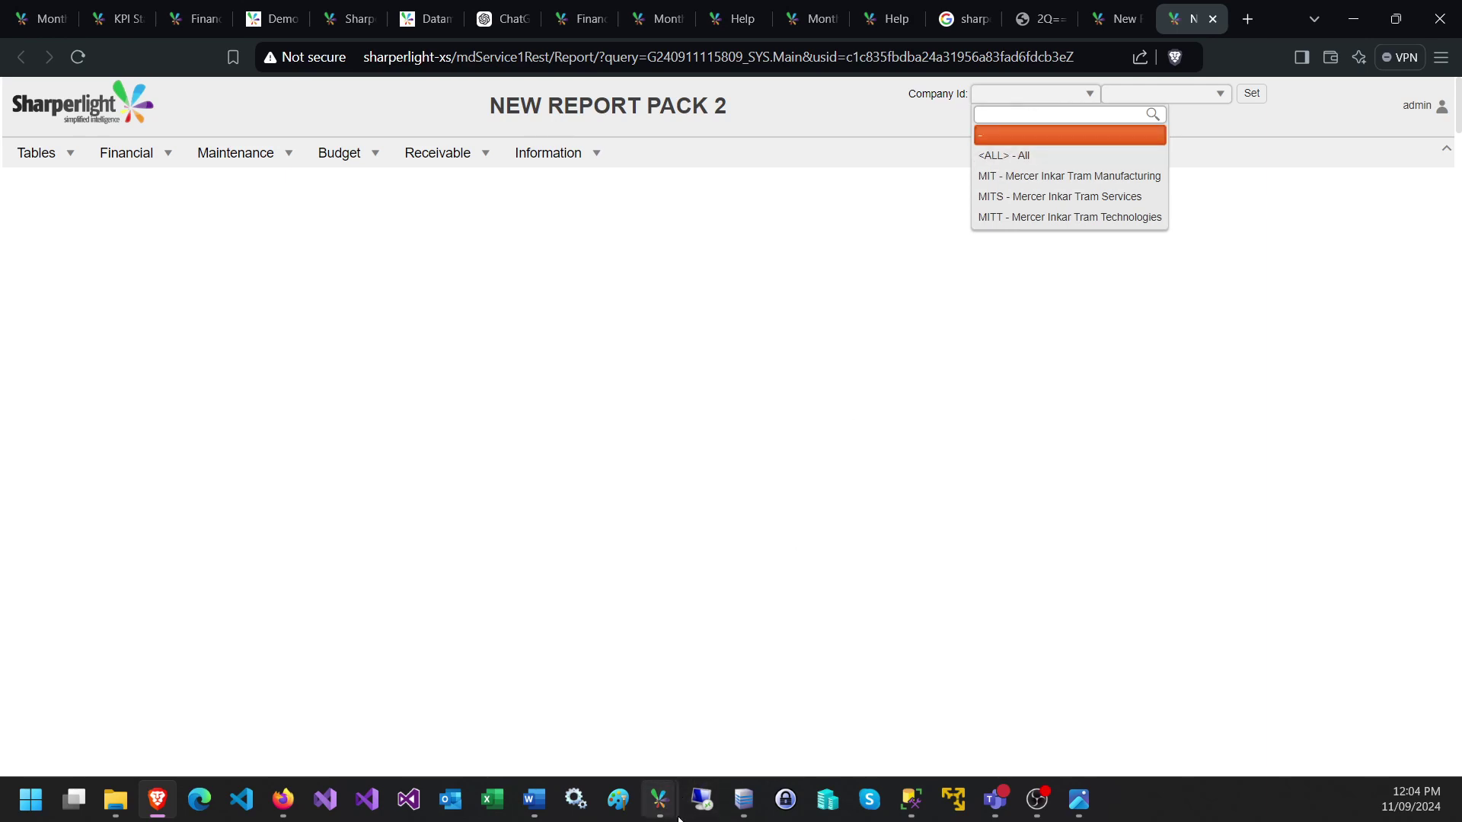
- Restrict the menu query's Company Id filter to single values only, apply the change and return to the report pack
mouse_move(662, 808)
click(961, 719)
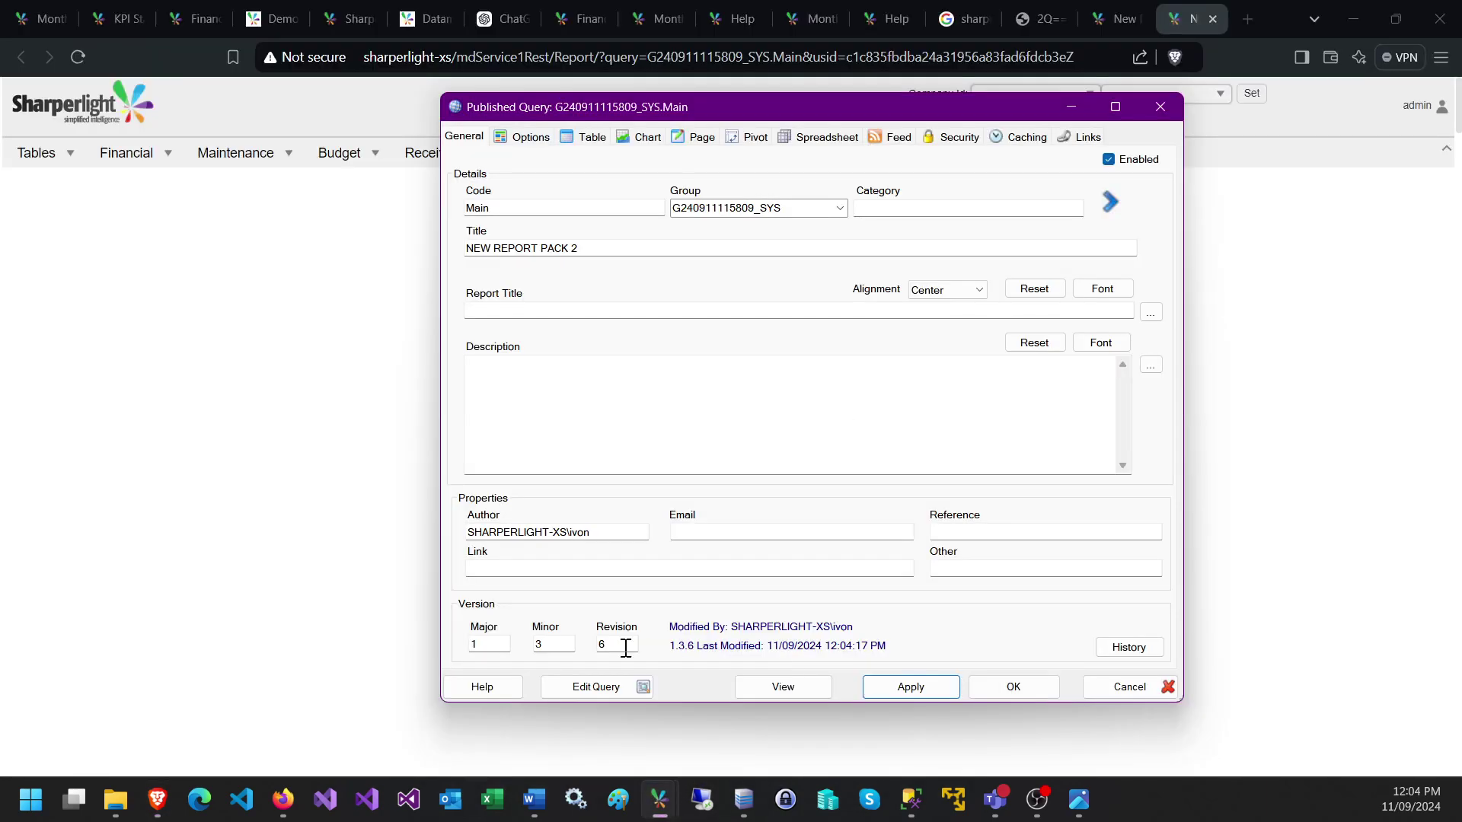
click(600, 695)
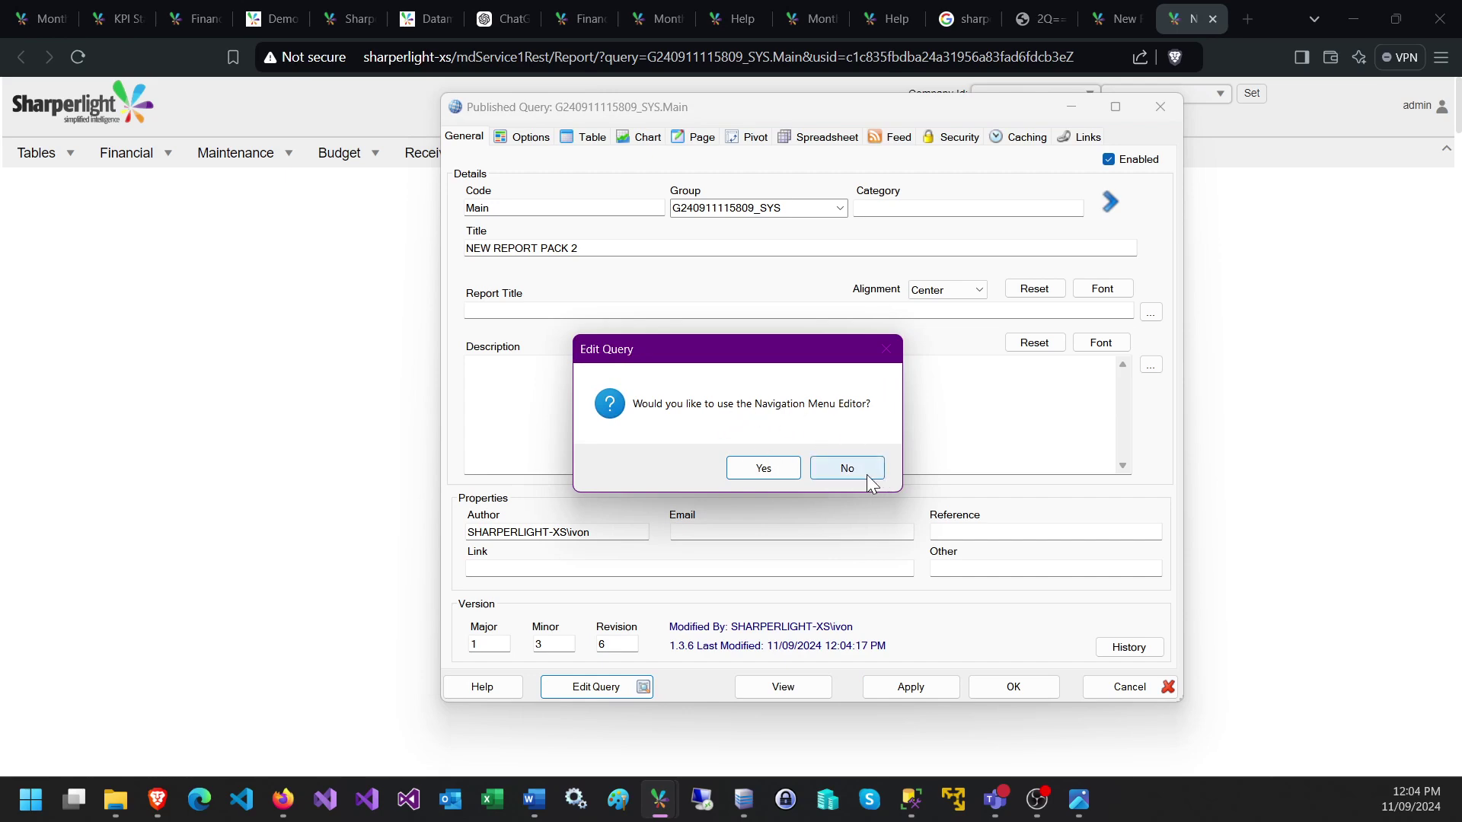
click(870, 479)
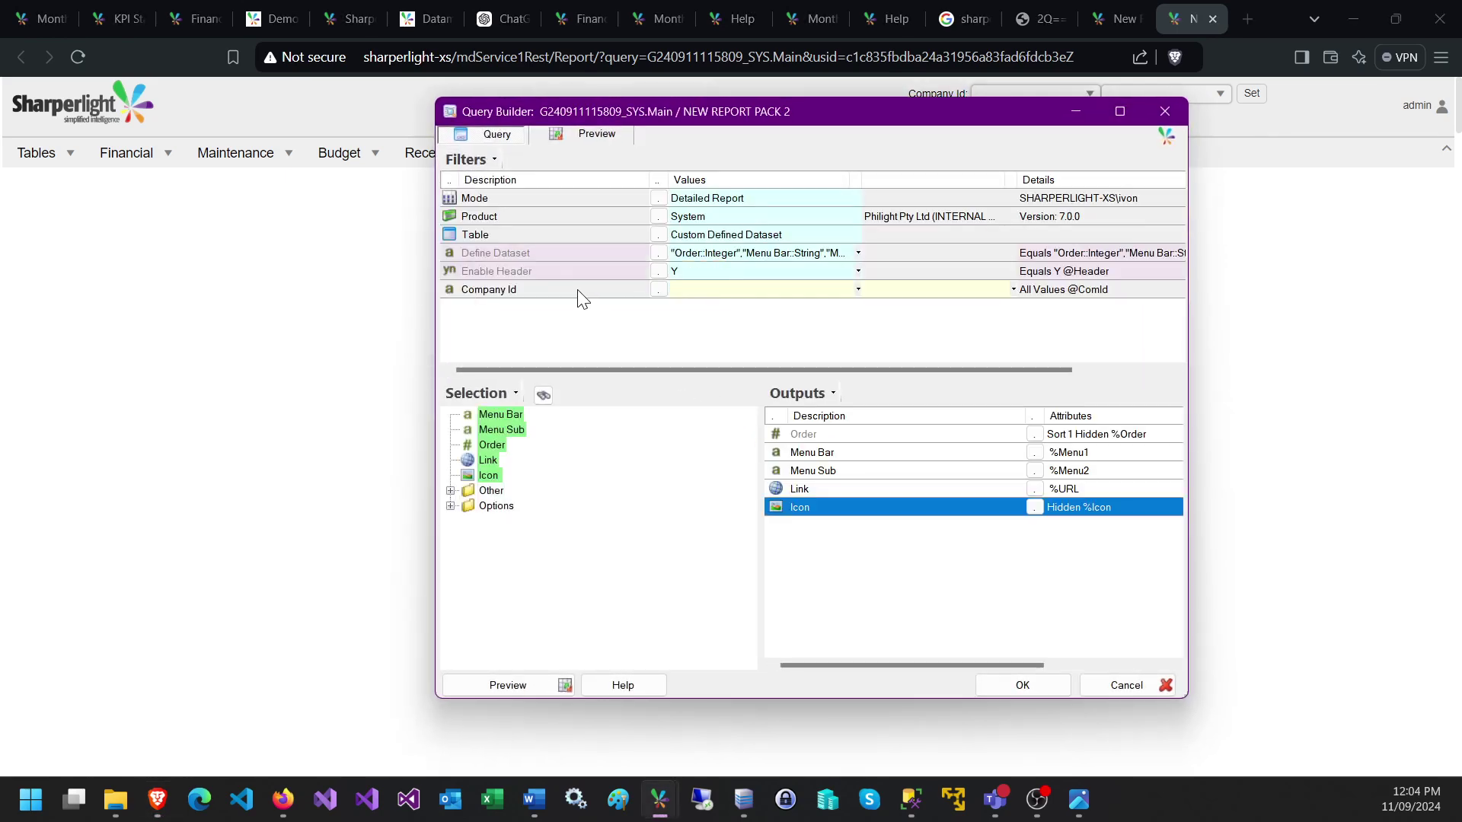
click(582, 298)
double_click(563, 289)
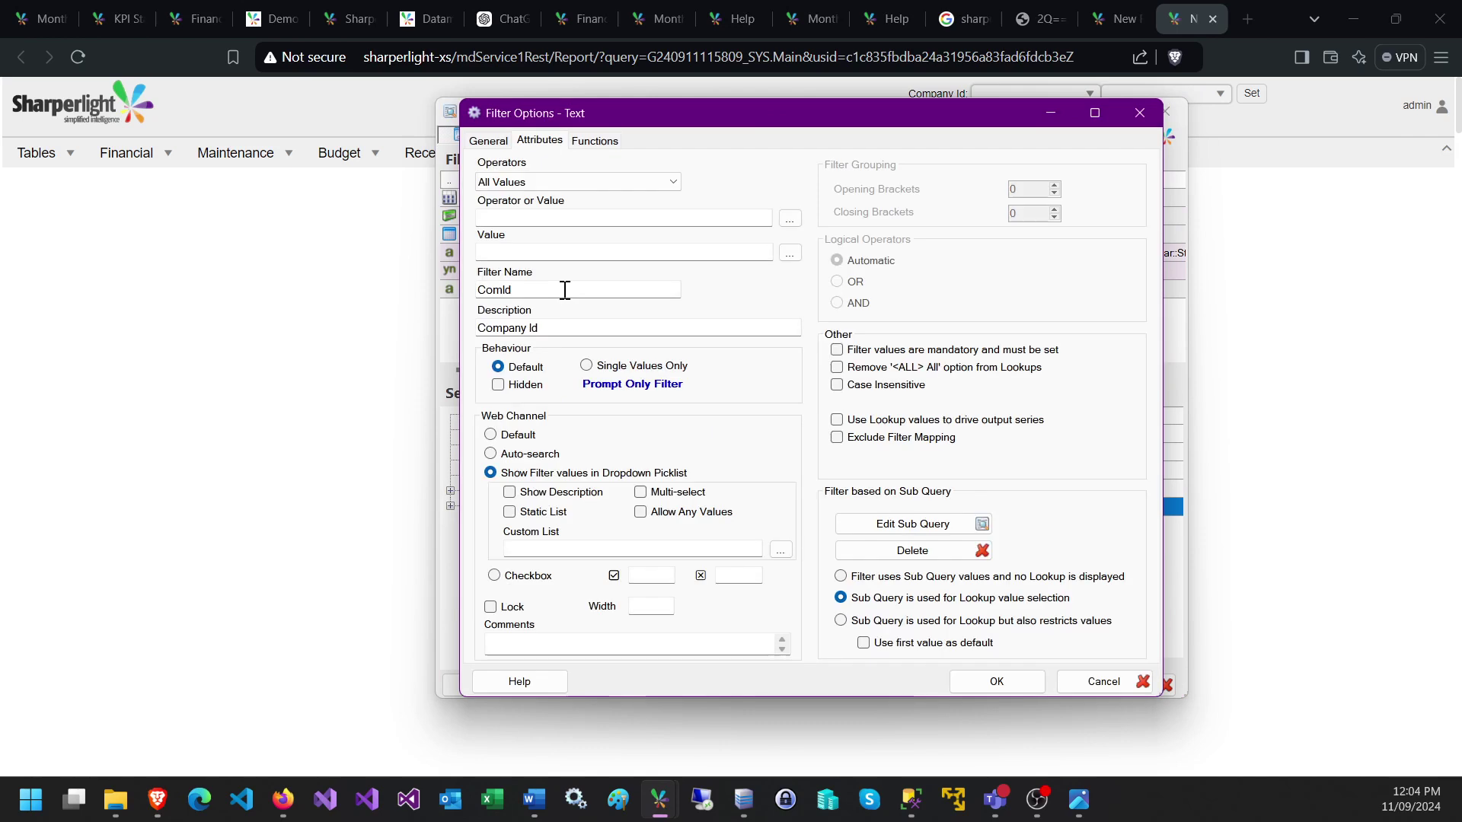
click(606, 373)
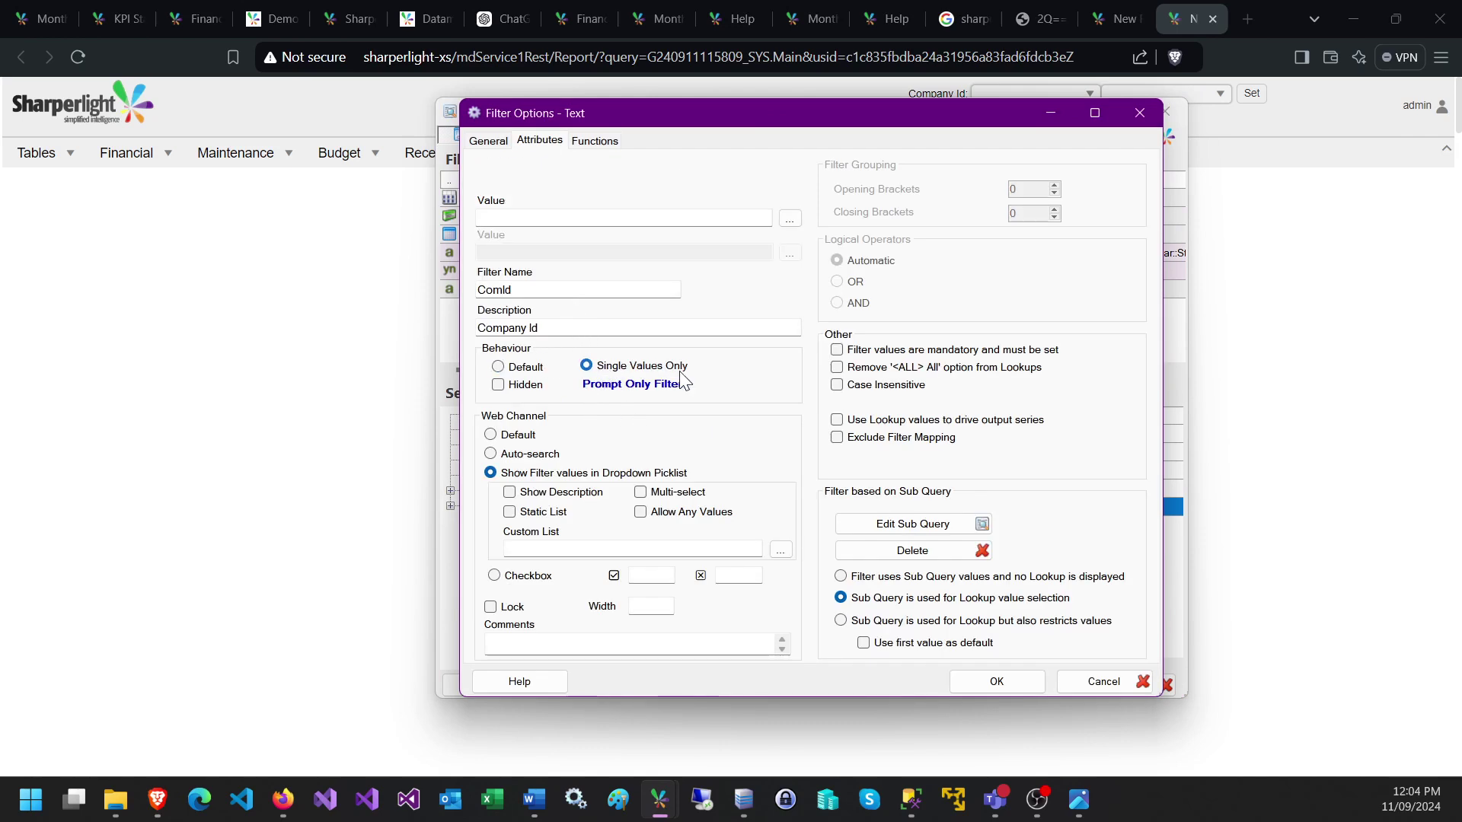
click(981, 685)
click(1003, 687)
click(920, 685)
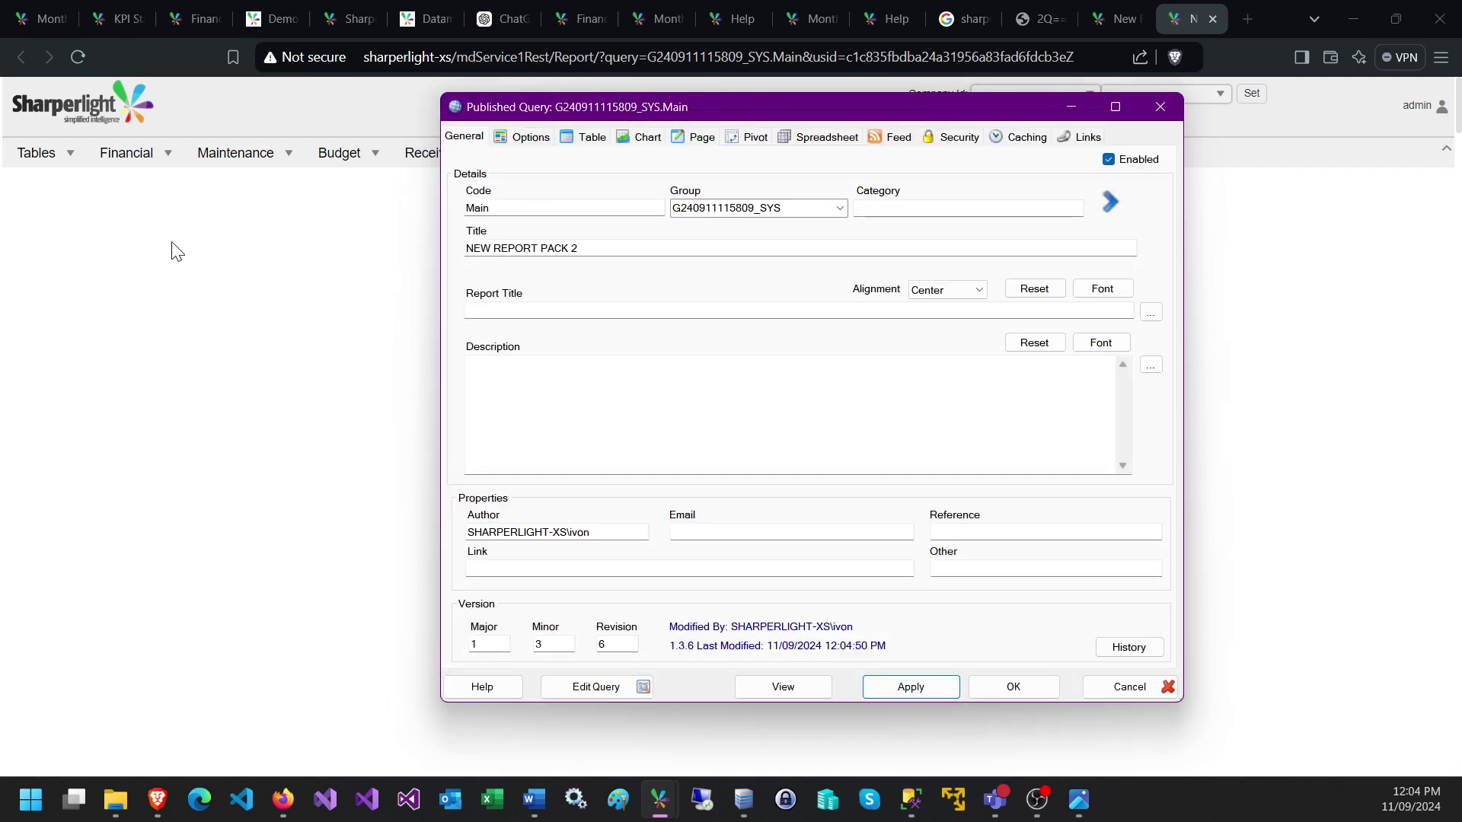
click(164, 229)
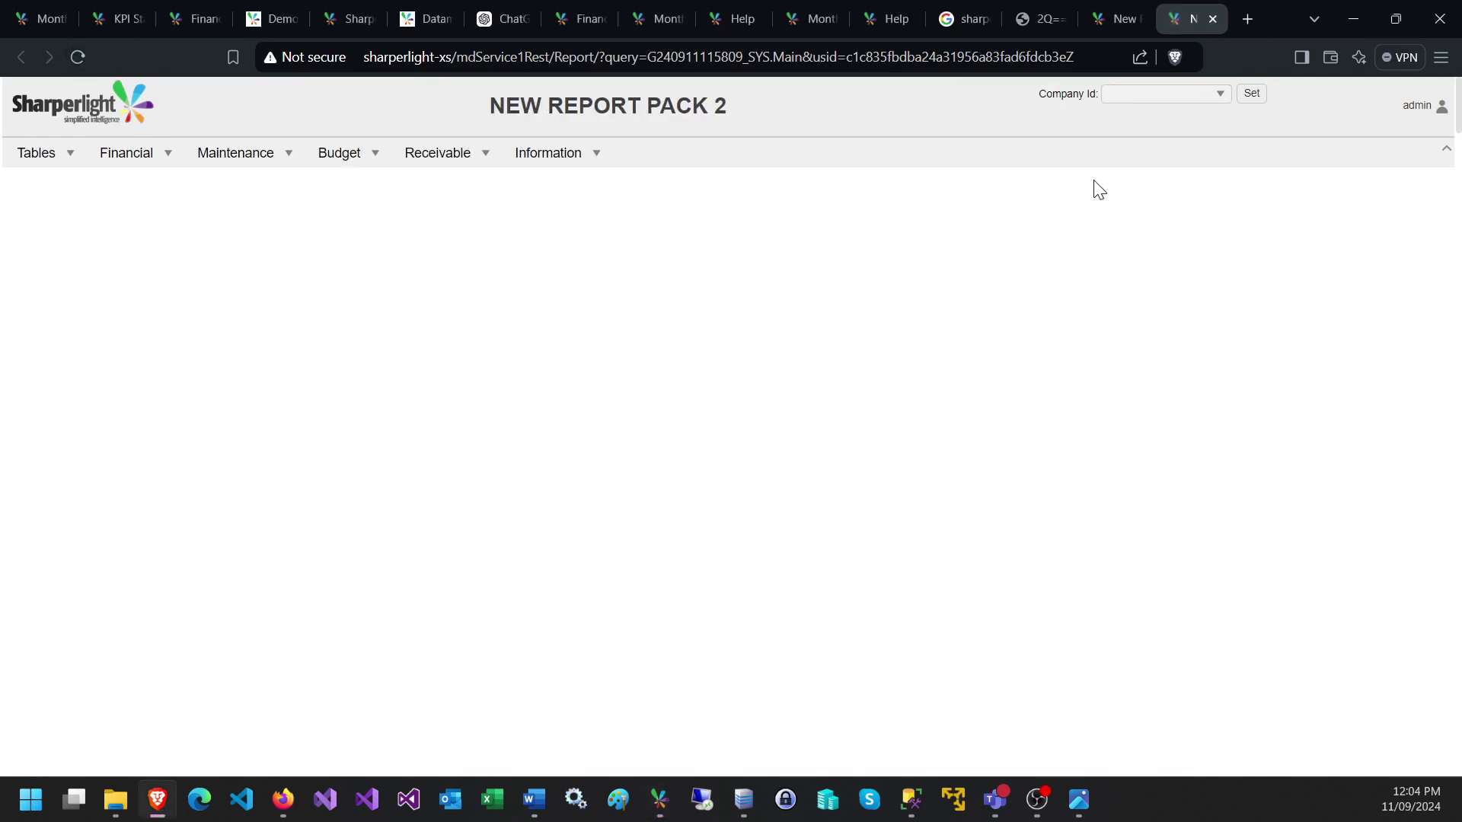
- Set the header's Company Id to MITS and open the Journal Line report from the Financial group
click(1129, 95)
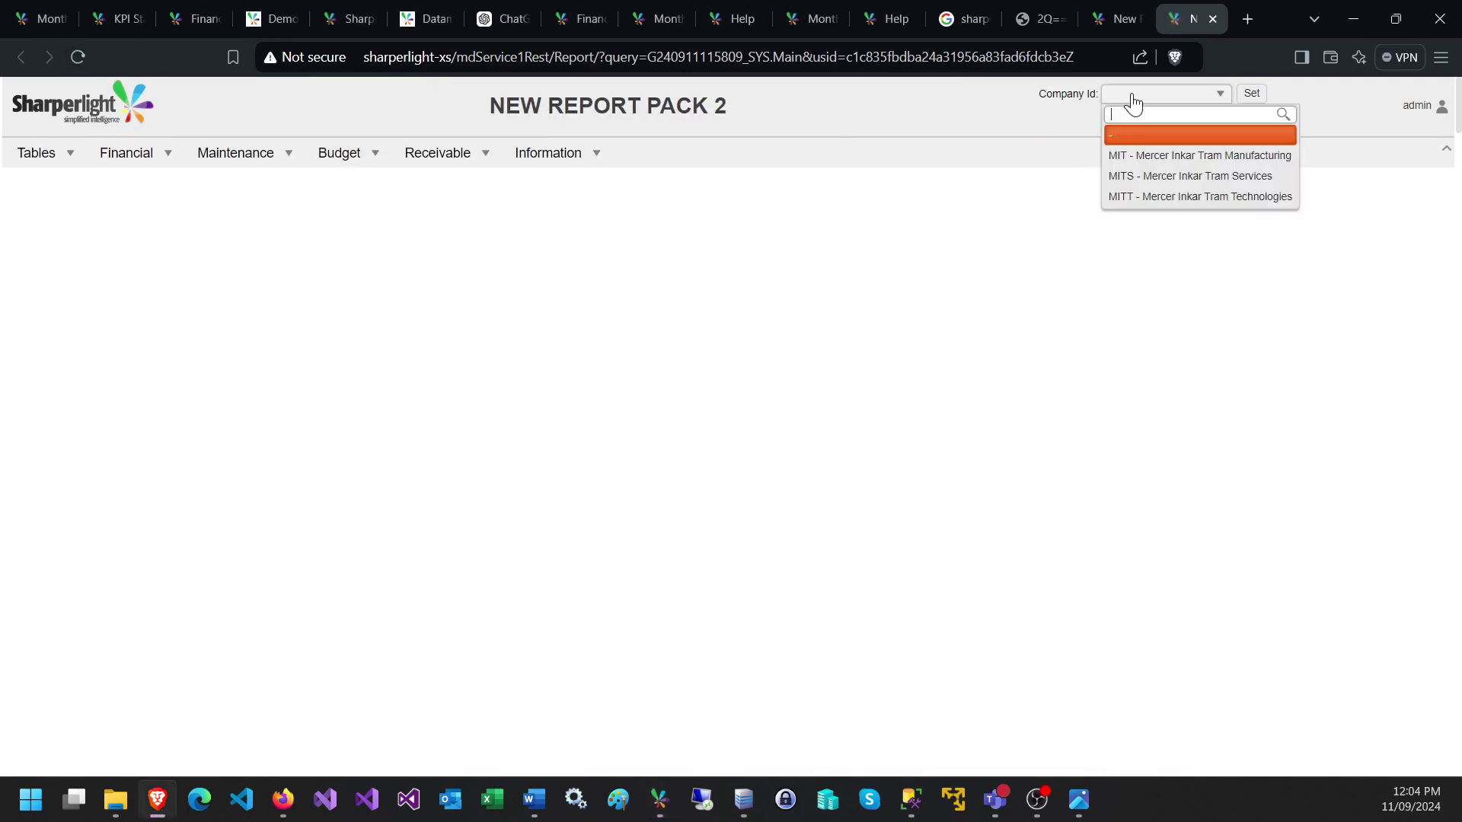
click(1145, 177)
click(1251, 94)
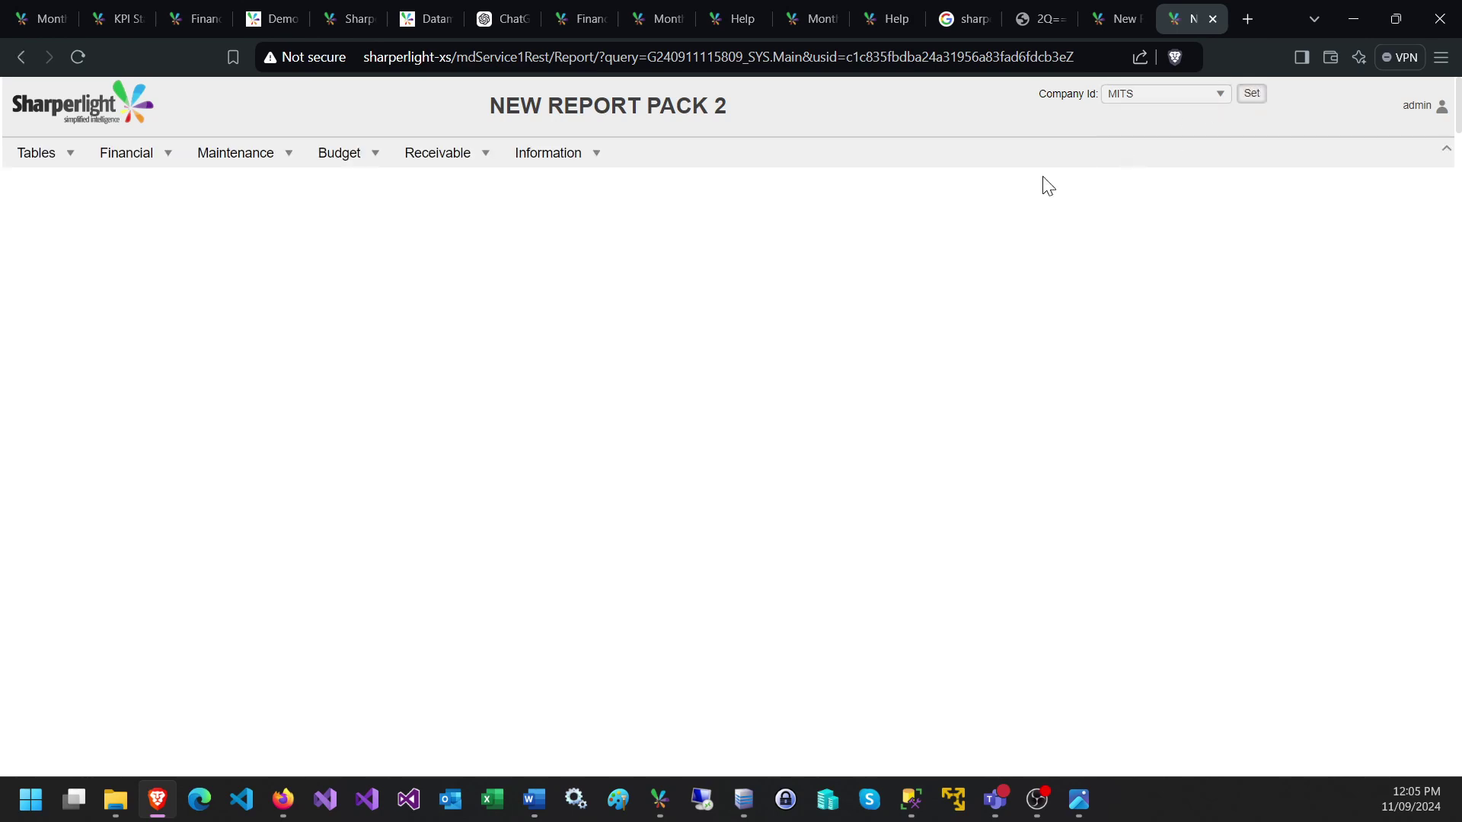
click(150, 162)
click(145, 190)
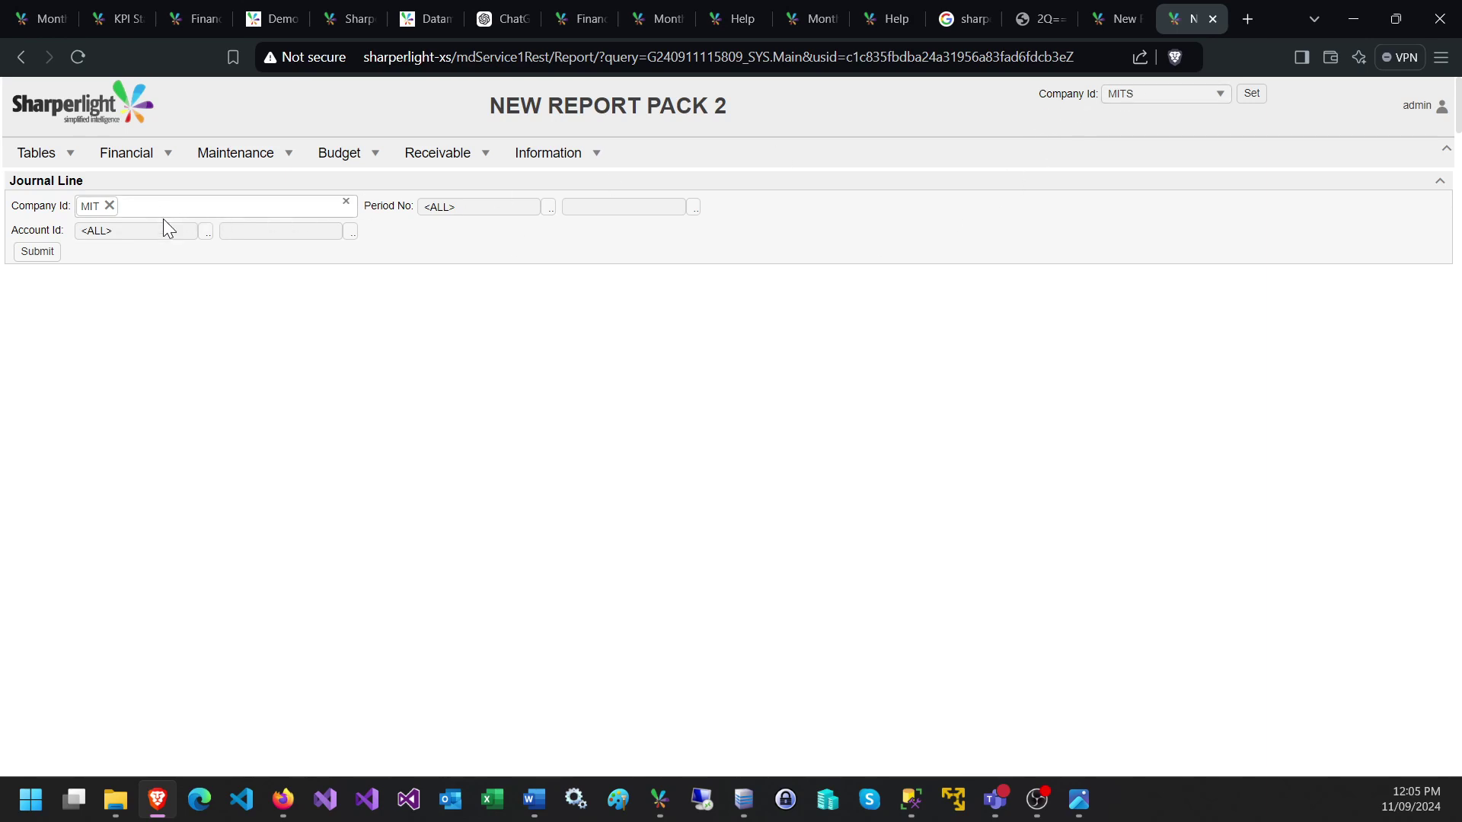
click(663, 797)
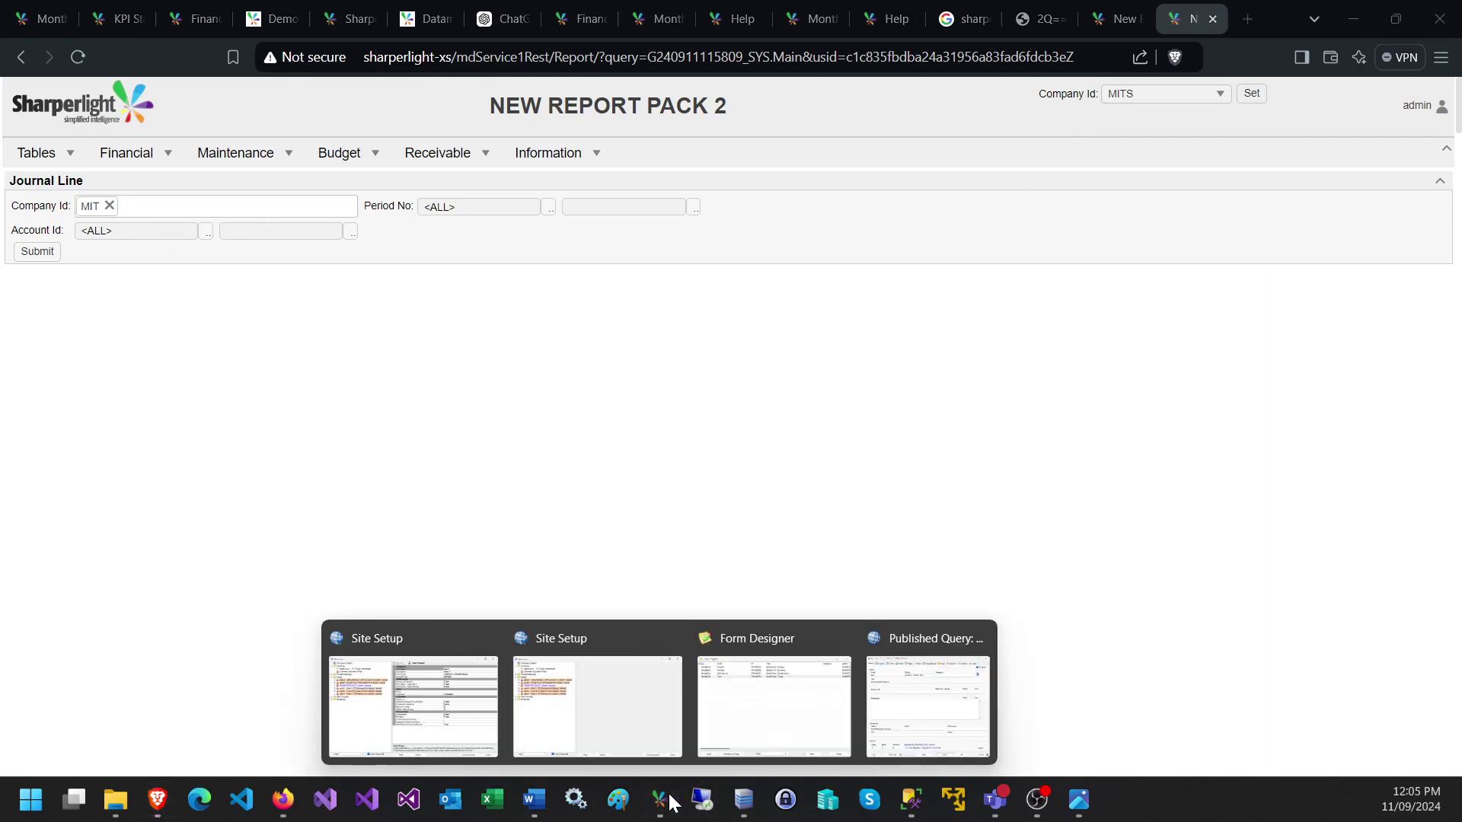
click(929, 708)
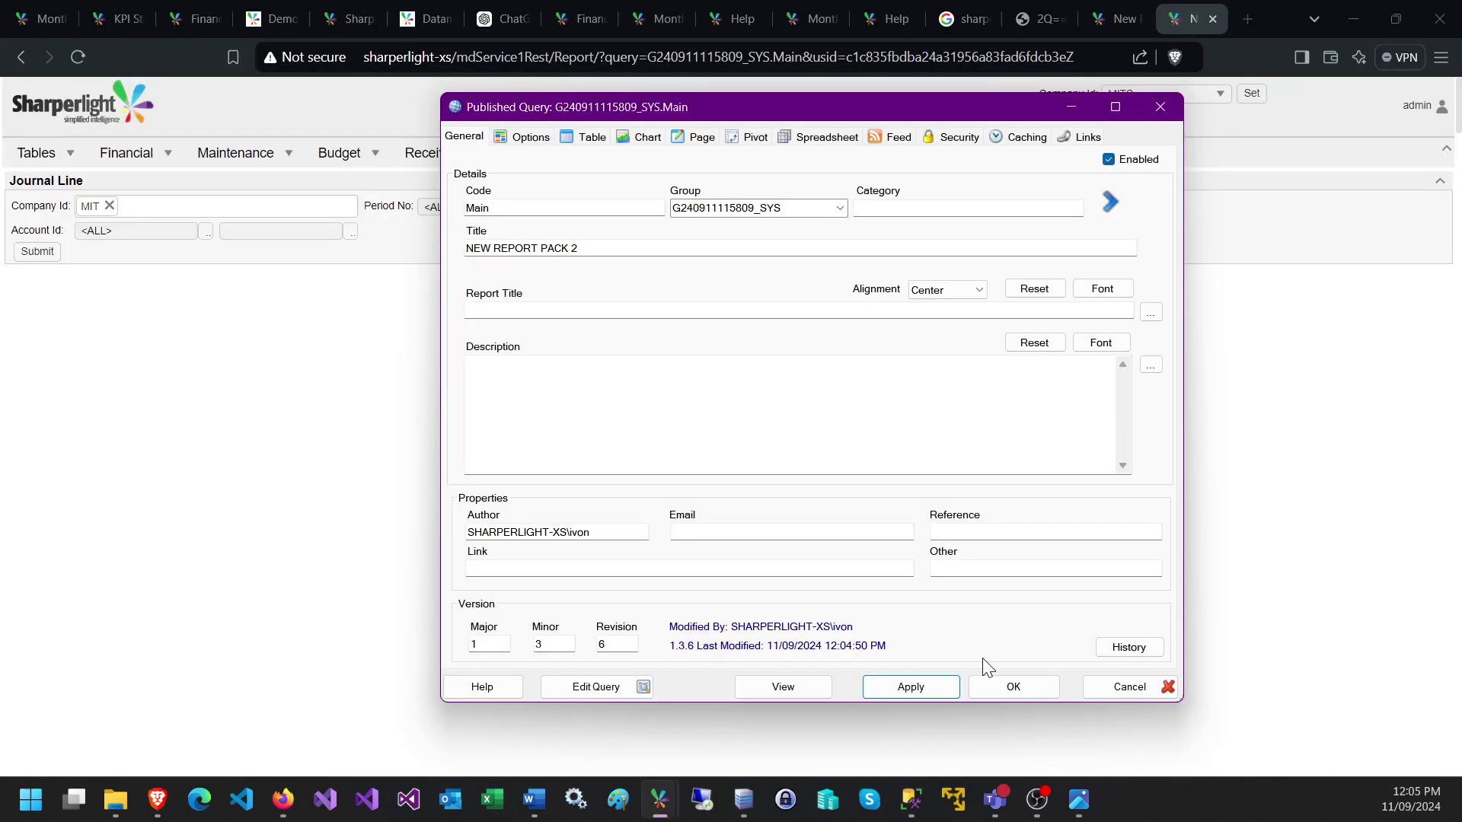
click(1013, 688)
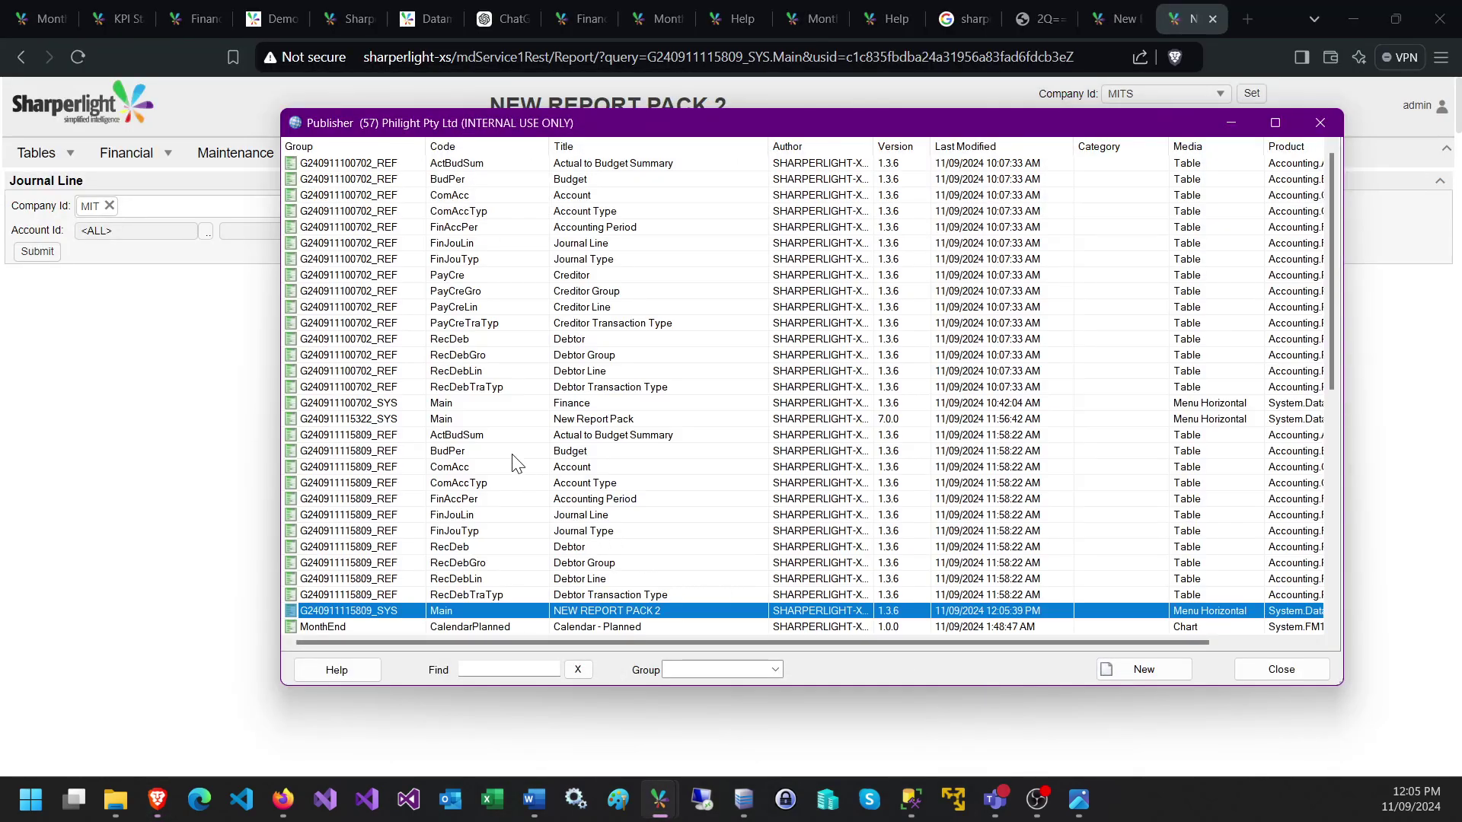
click(582, 515)
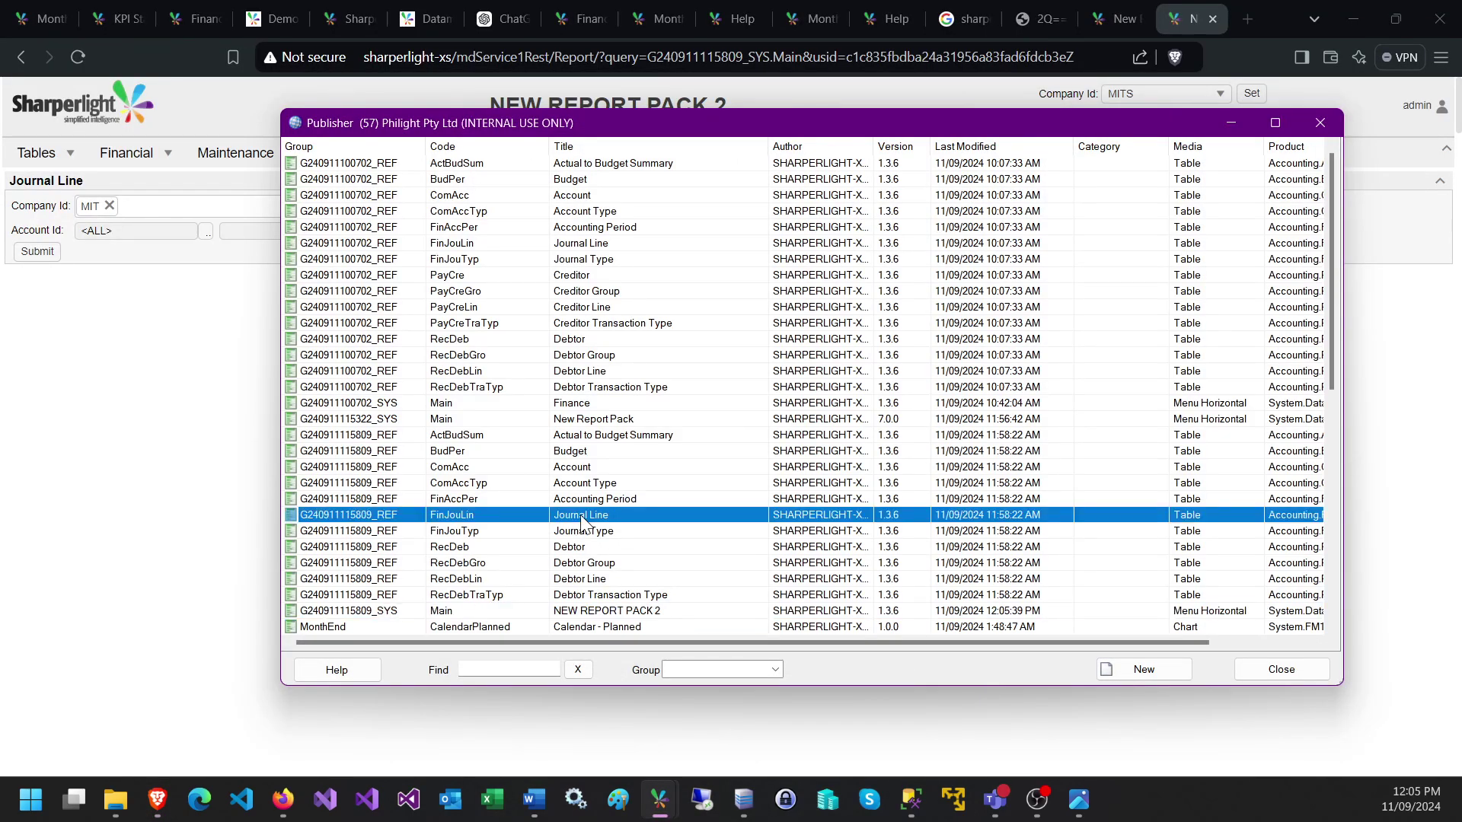
double_click(582, 522)
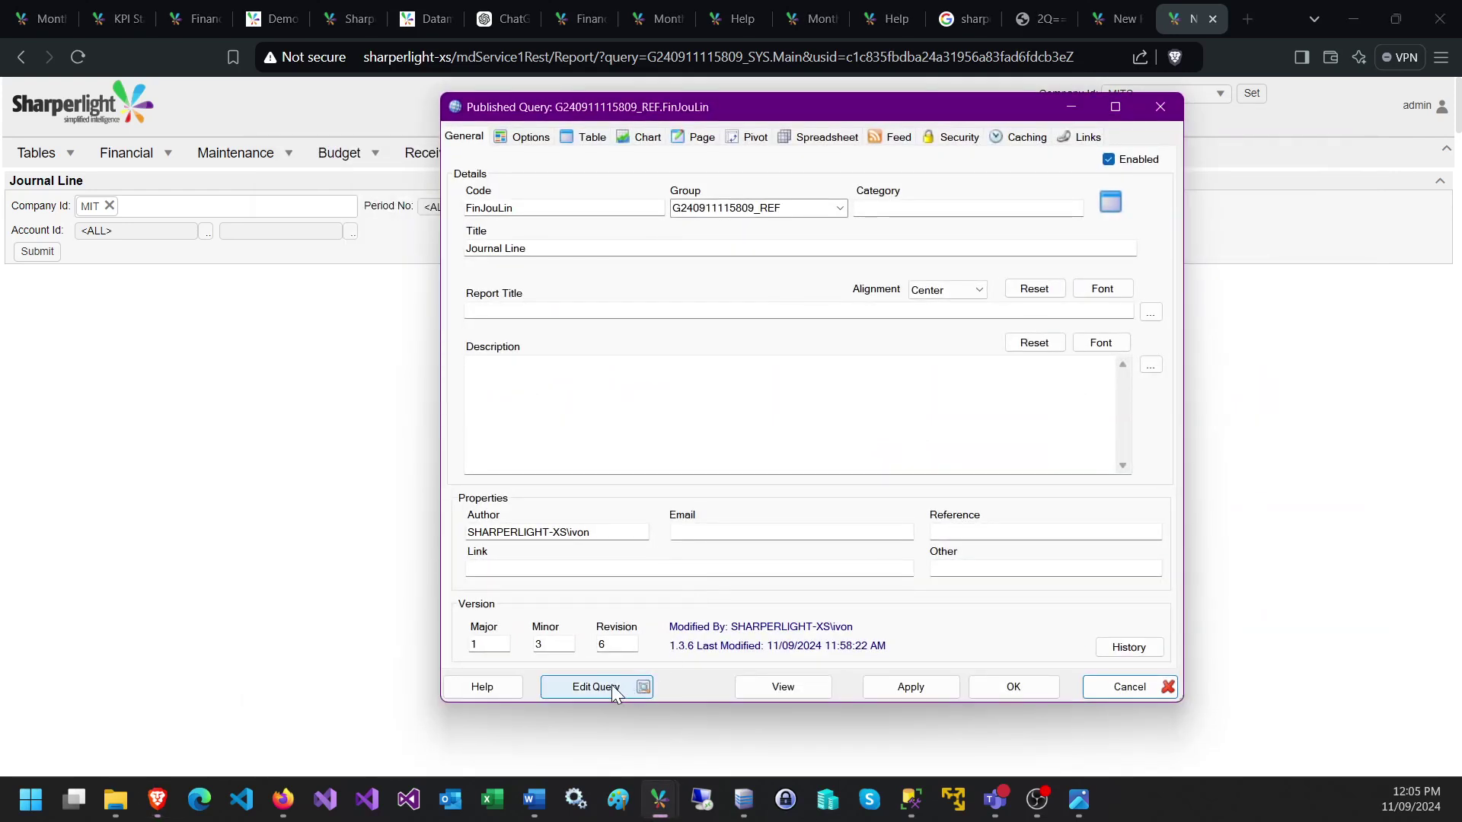
click(603, 685)
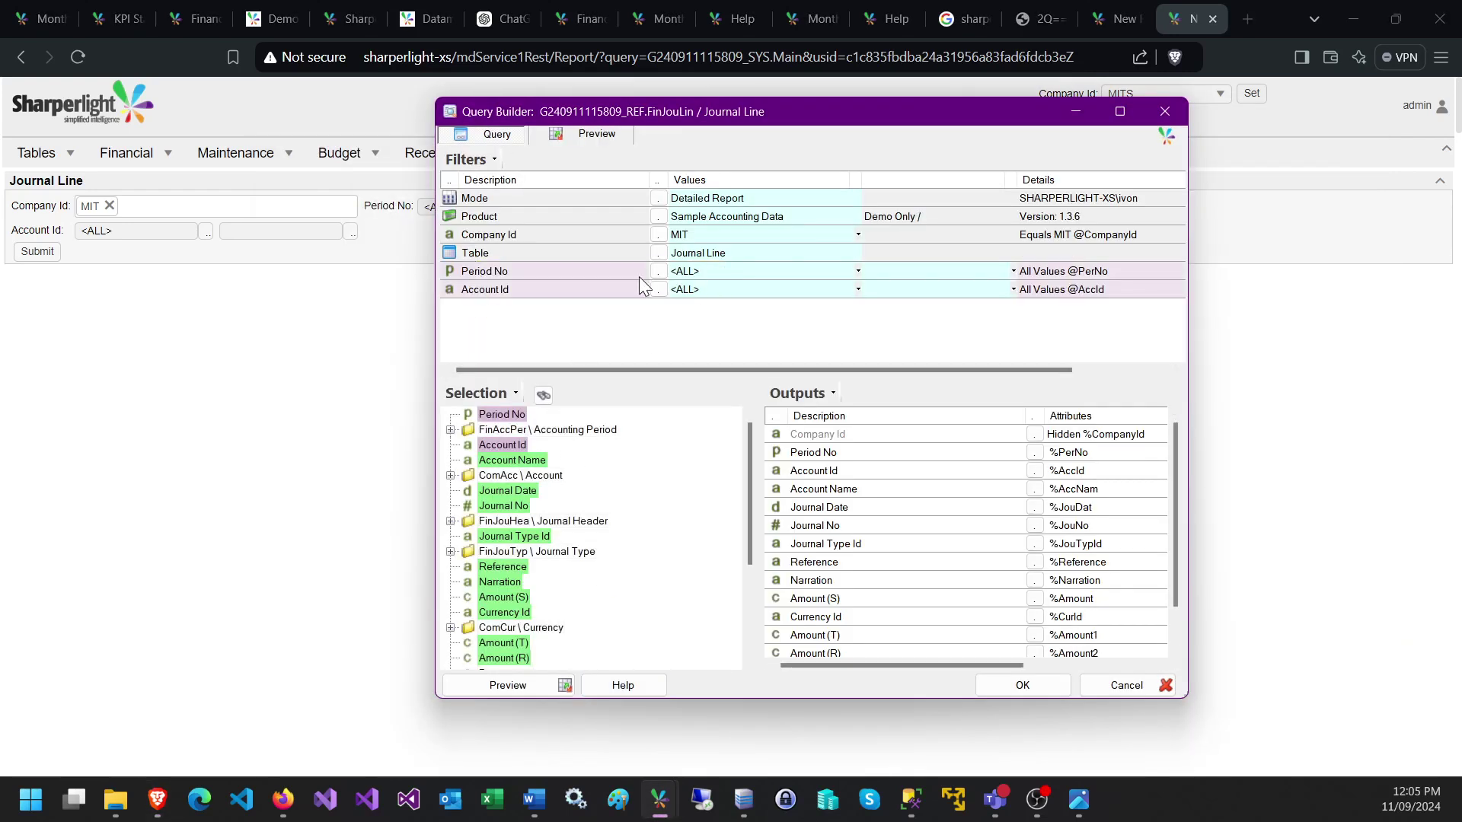
- Check the filter name assigned to Company Id in the Journal Line query without renaming it
click(523, 239)
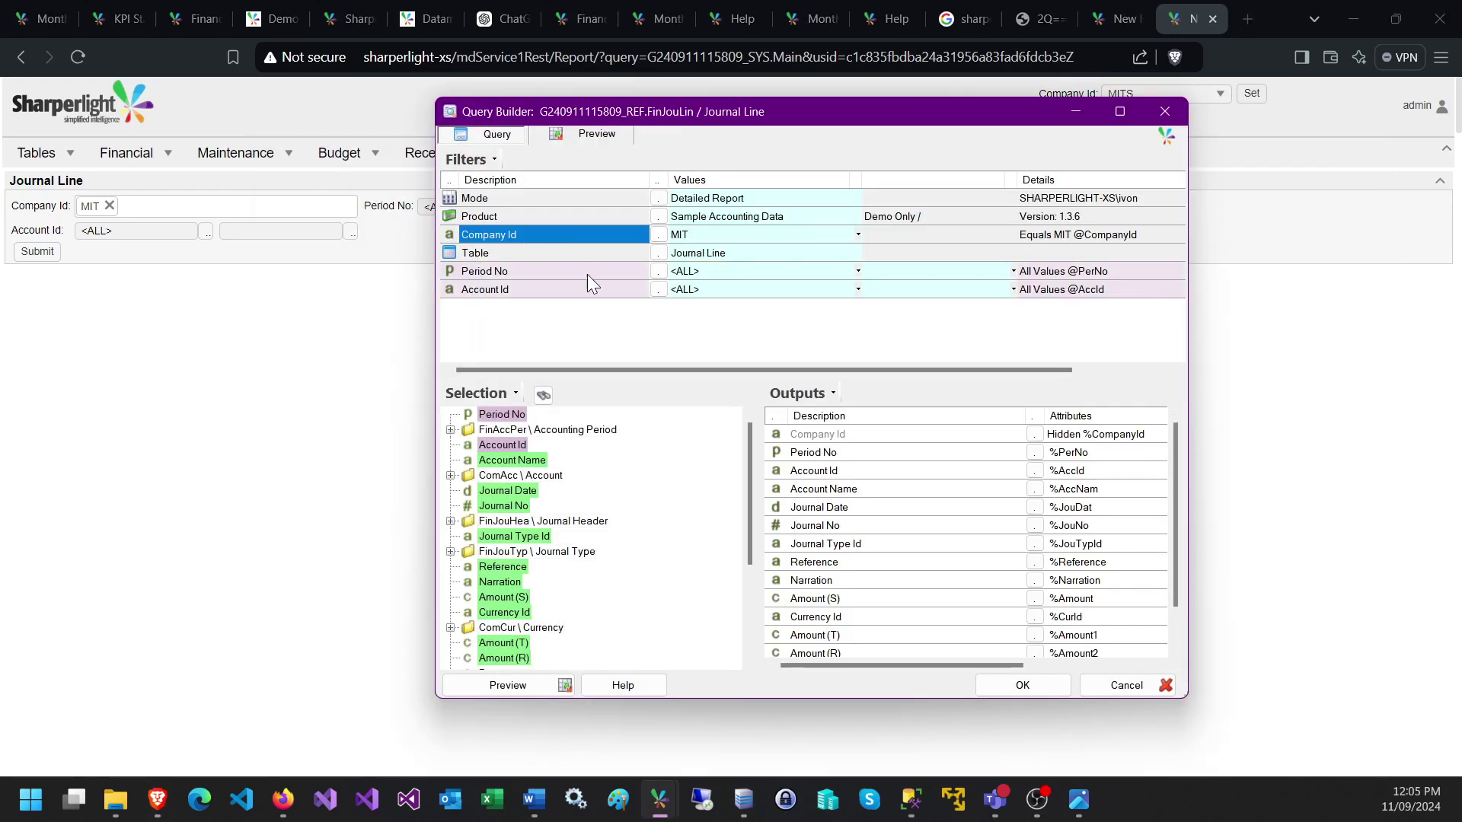
drag(1186, 696, 1288, 716)
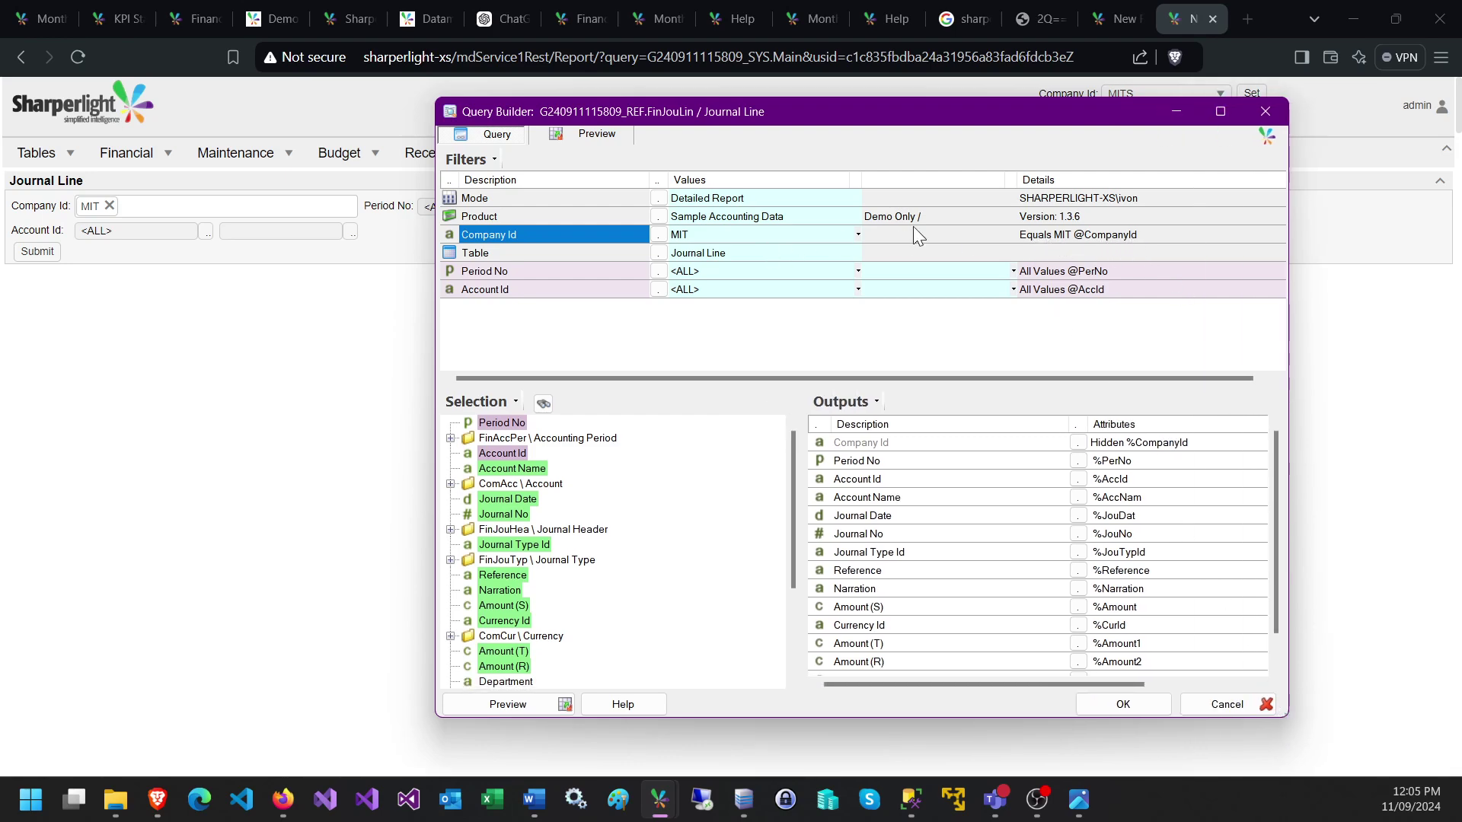
right_click(615, 229)
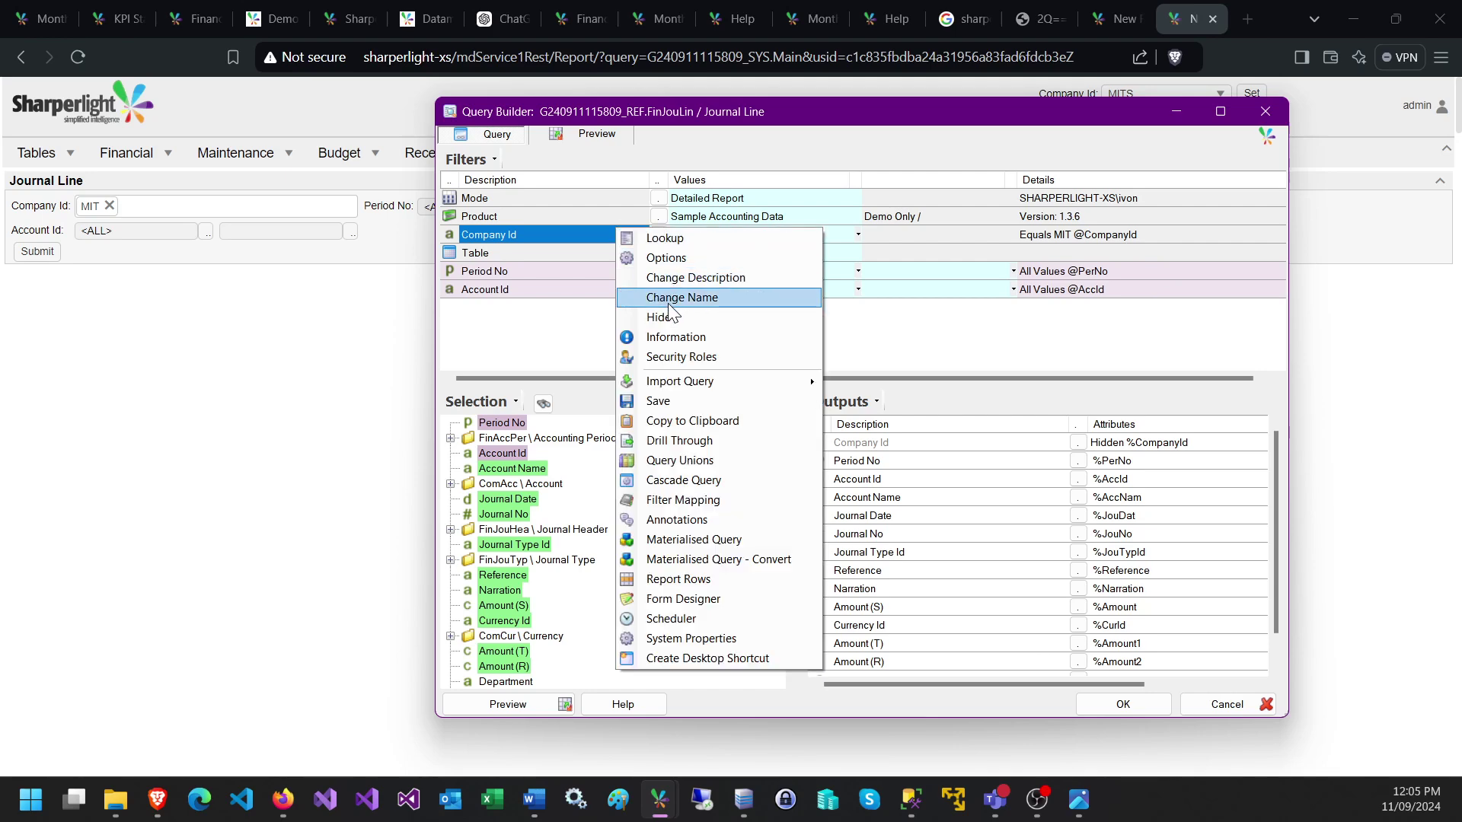
click(682, 297)
drag(718, 398, 617, 401)
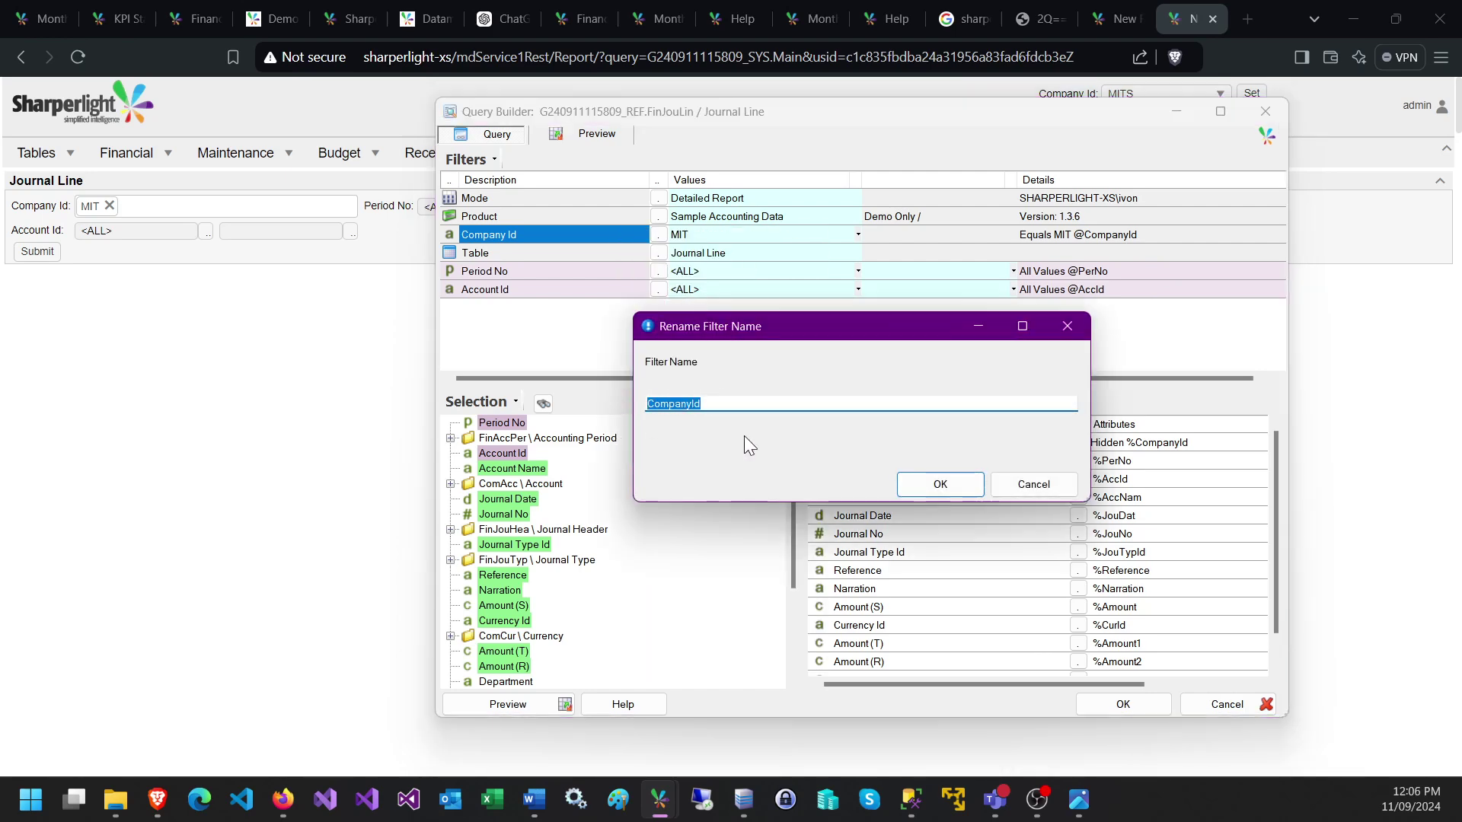
click(1025, 485)
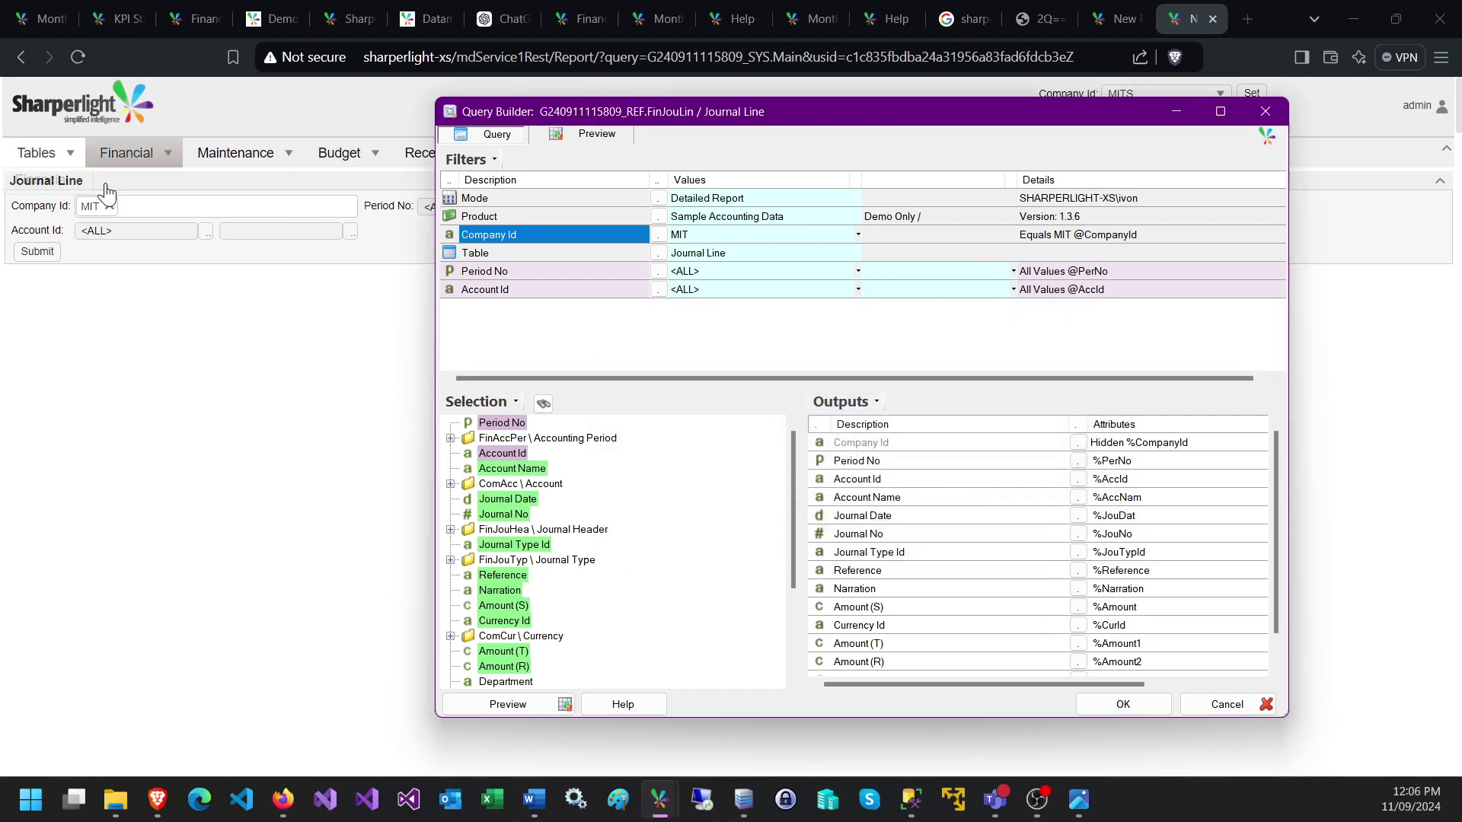
- Close the Journal Line query unchanged, sort the published queries by newest modification, and open the NEW REPORT PACK 2 menu query in the Query Builder
click(1226, 704)
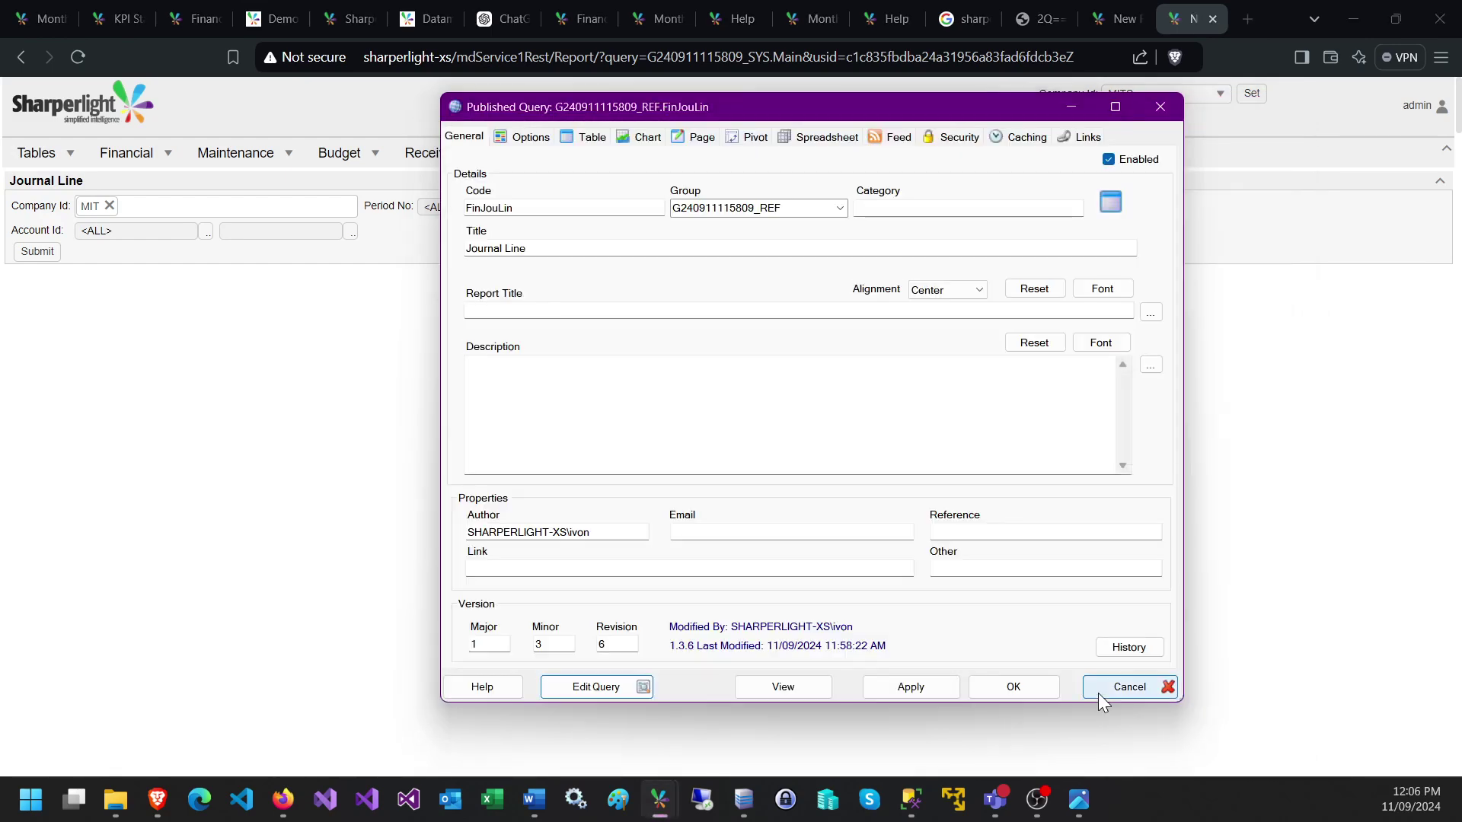
click(1104, 693)
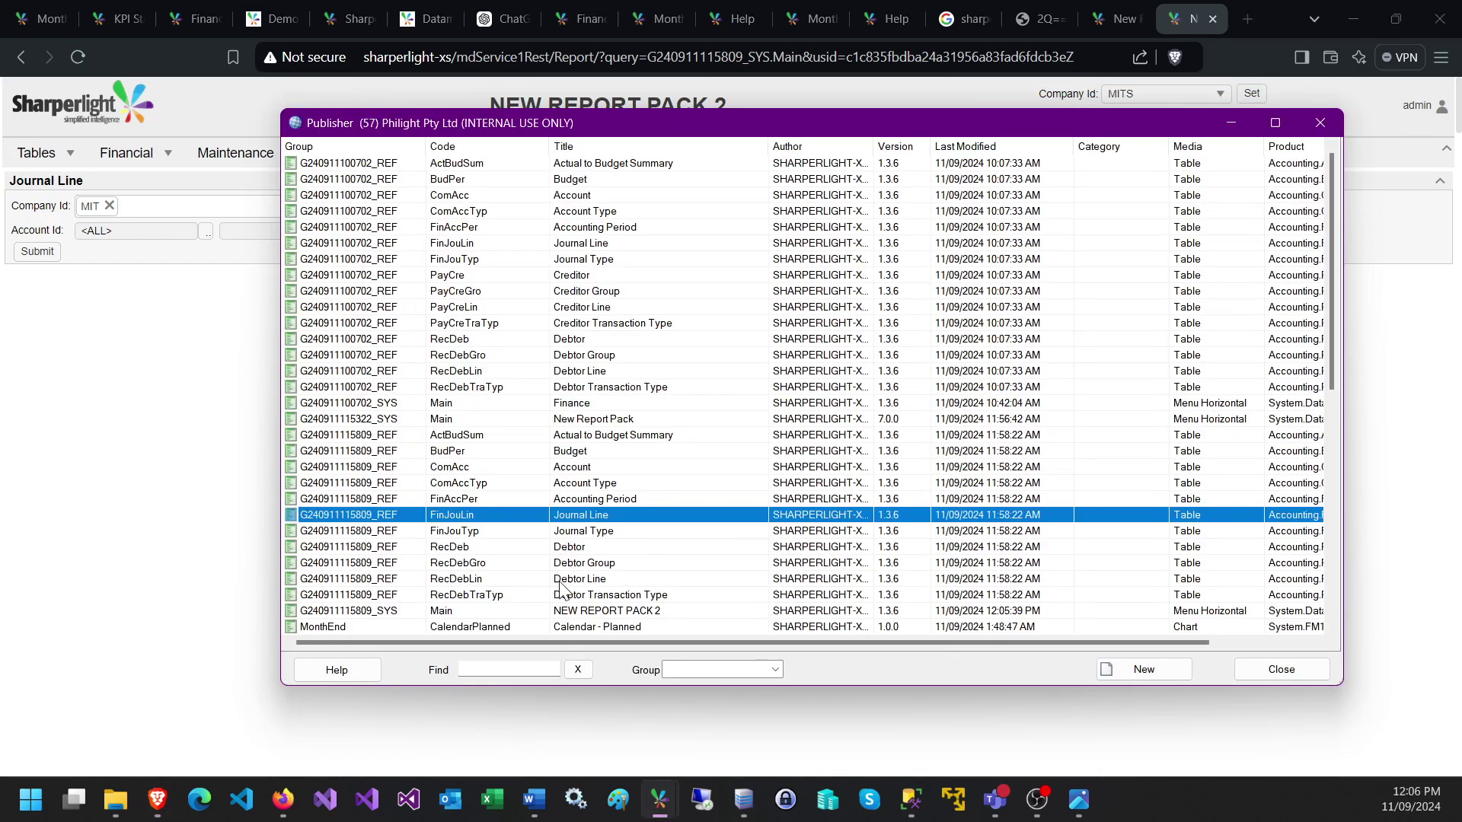
click(956, 148)
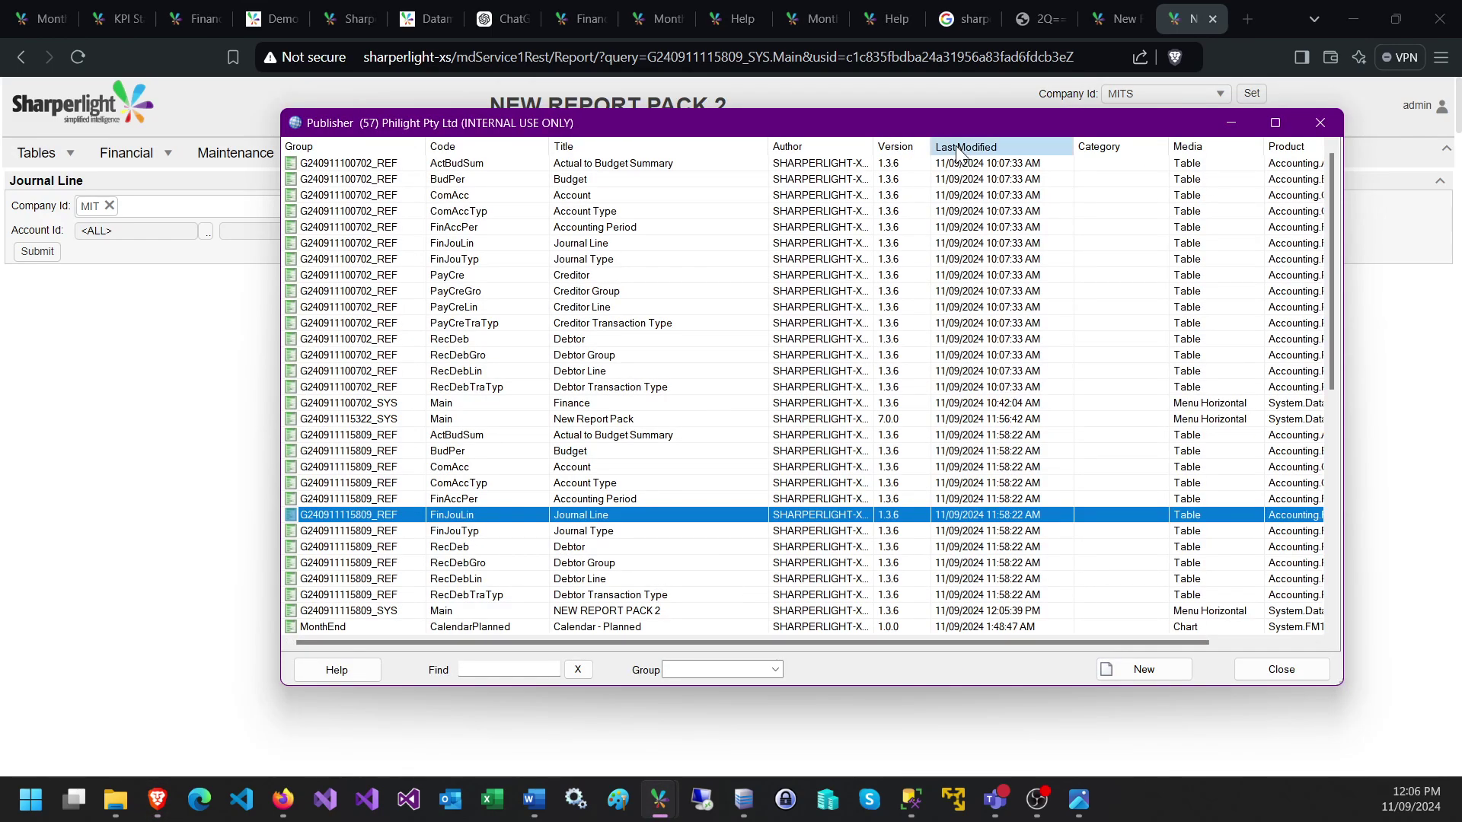
click(956, 147)
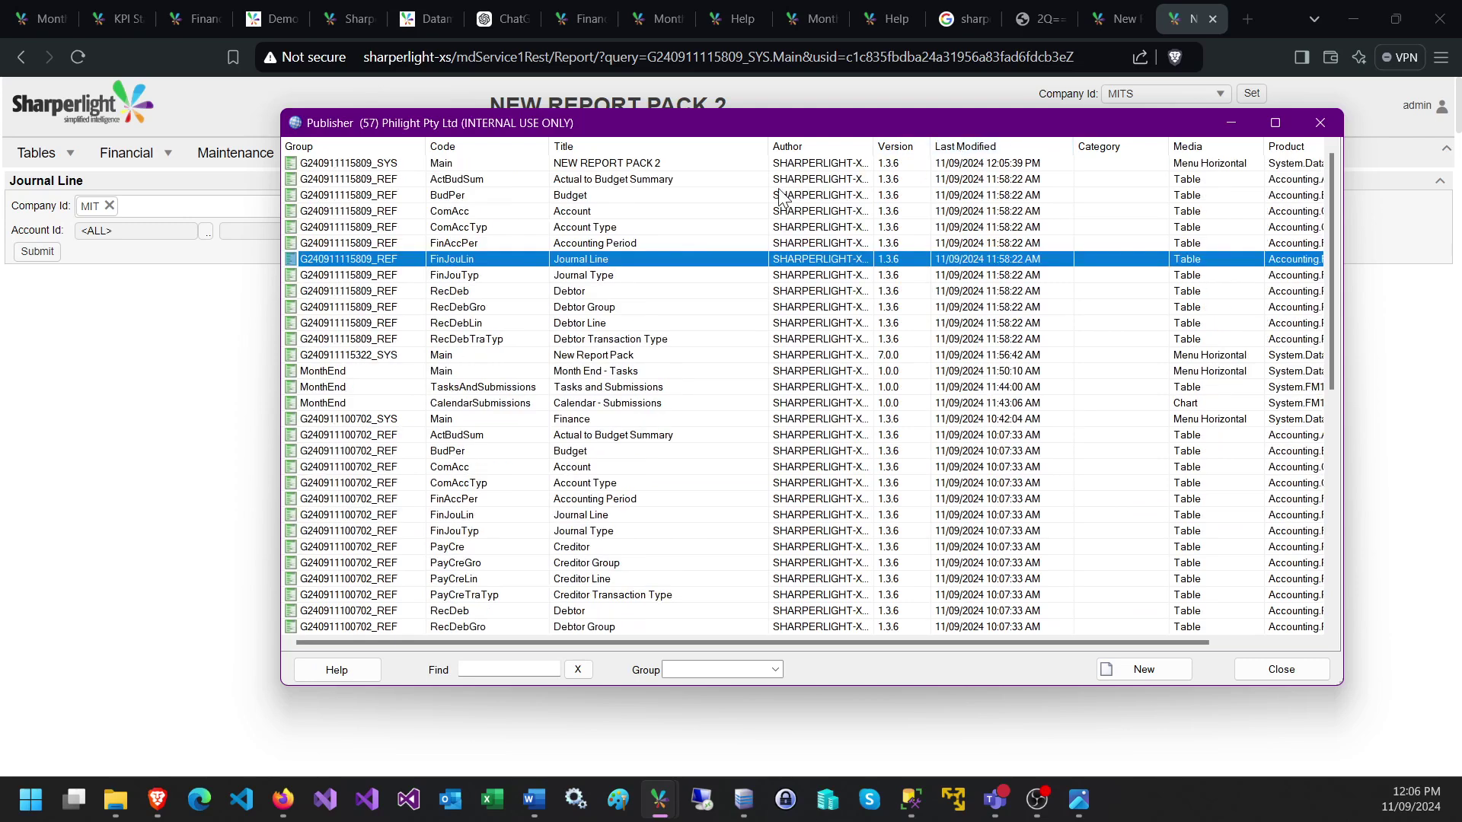
double_click(452, 165)
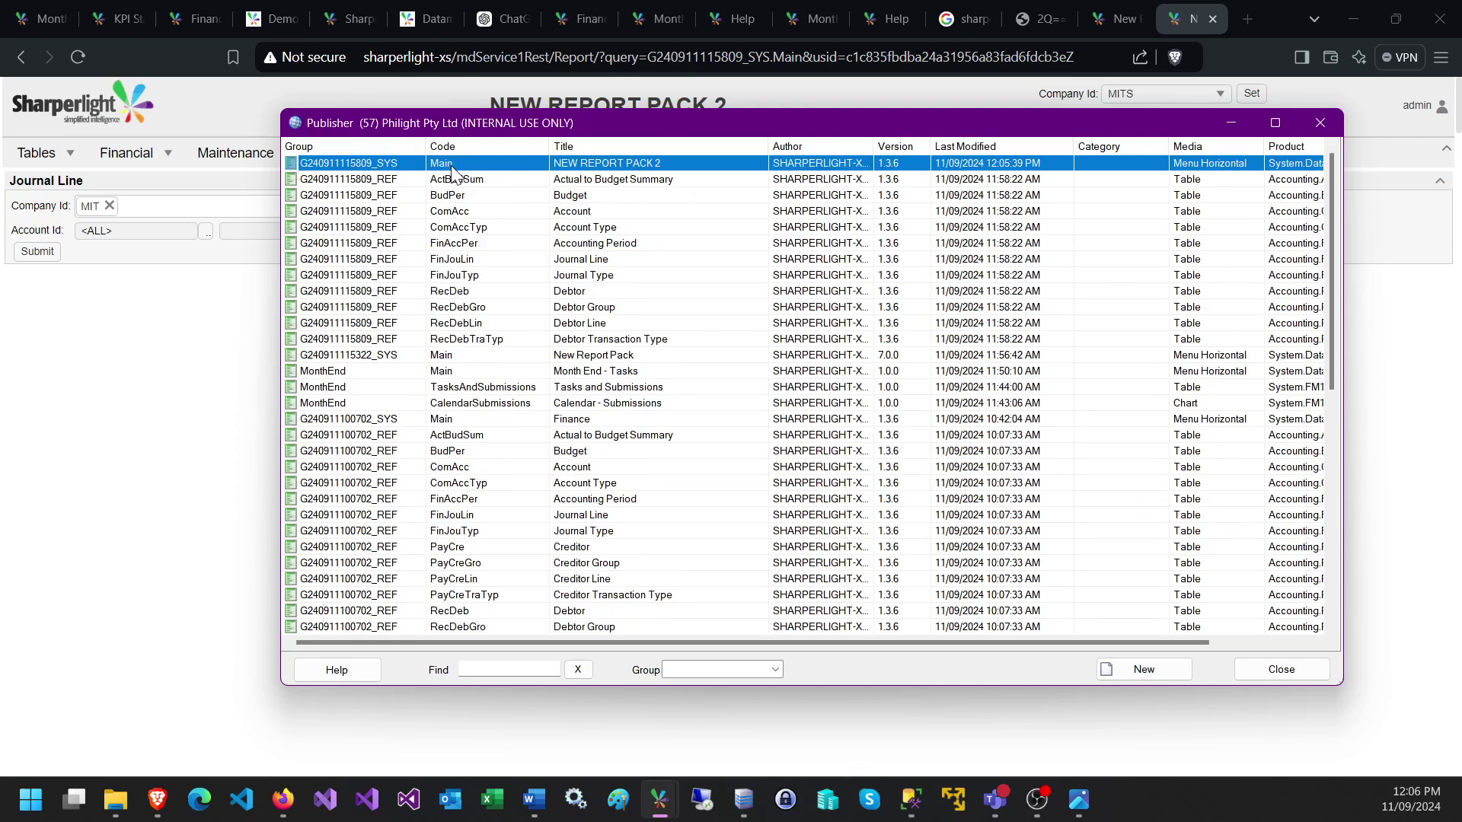
click(593, 687)
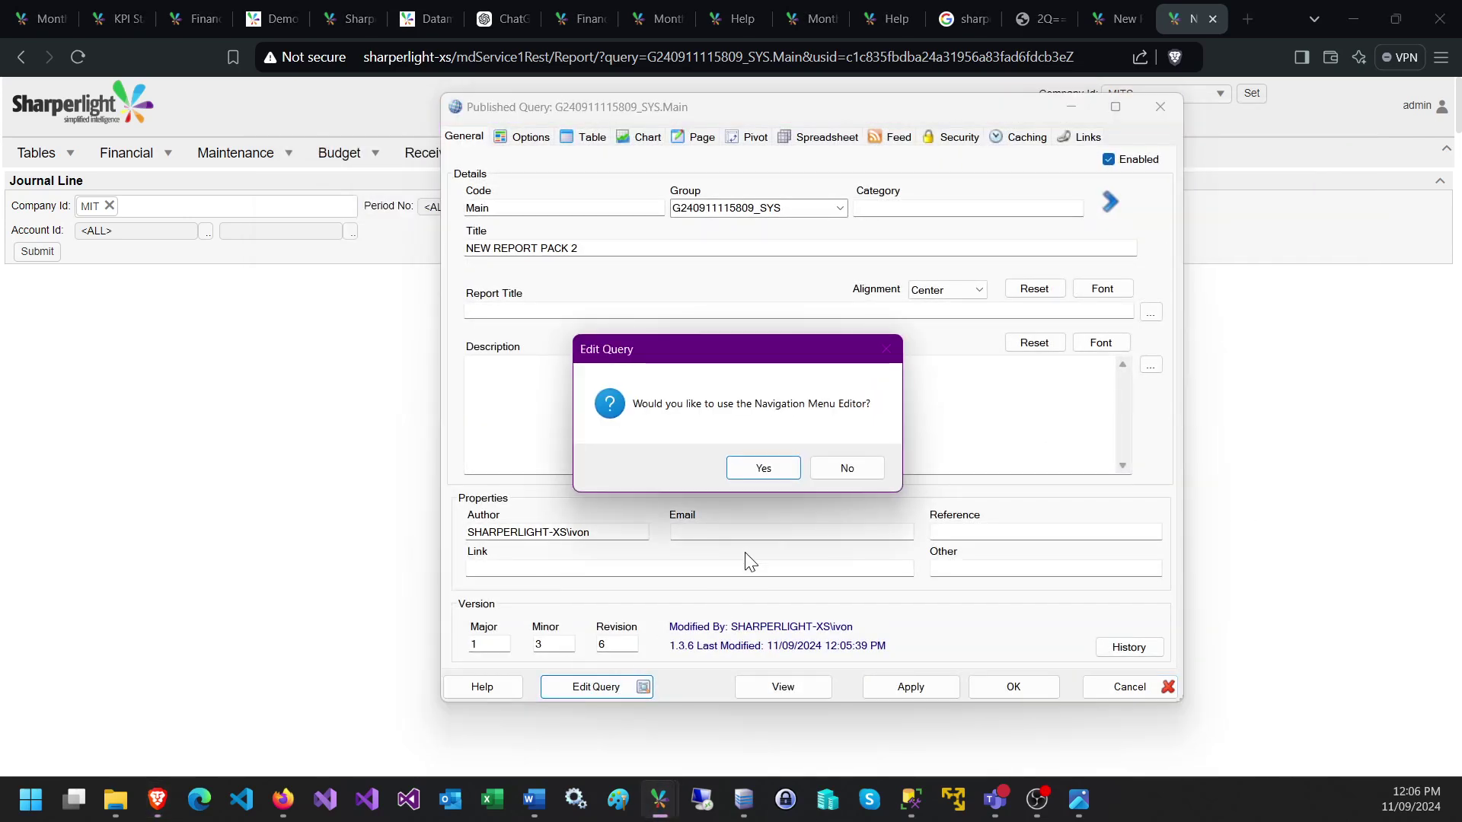
click(844, 466)
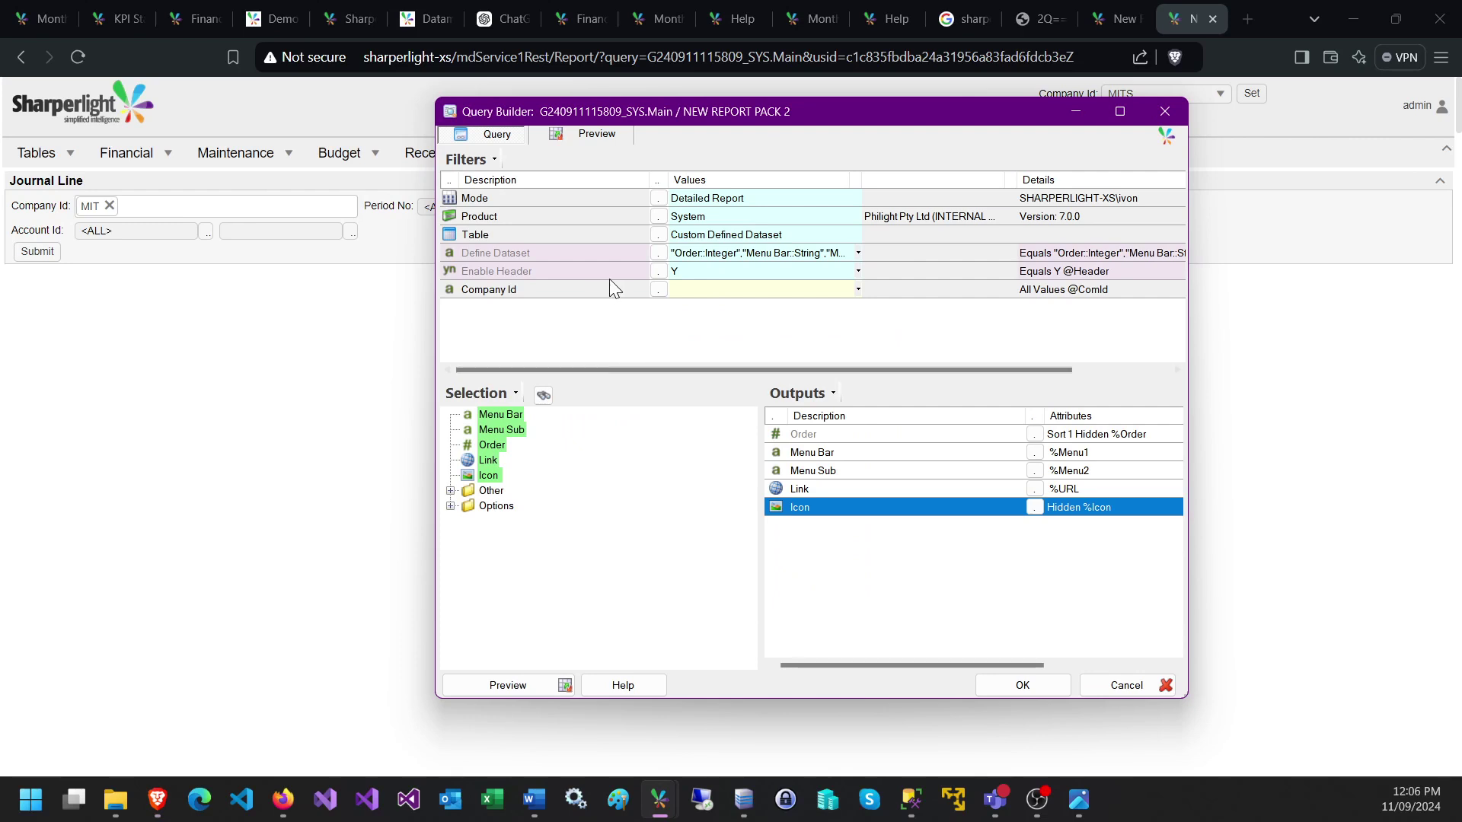
- Rename the menu query's Company Id filter to CompanyId so it matches the name used in the reports
click(1092, 295)
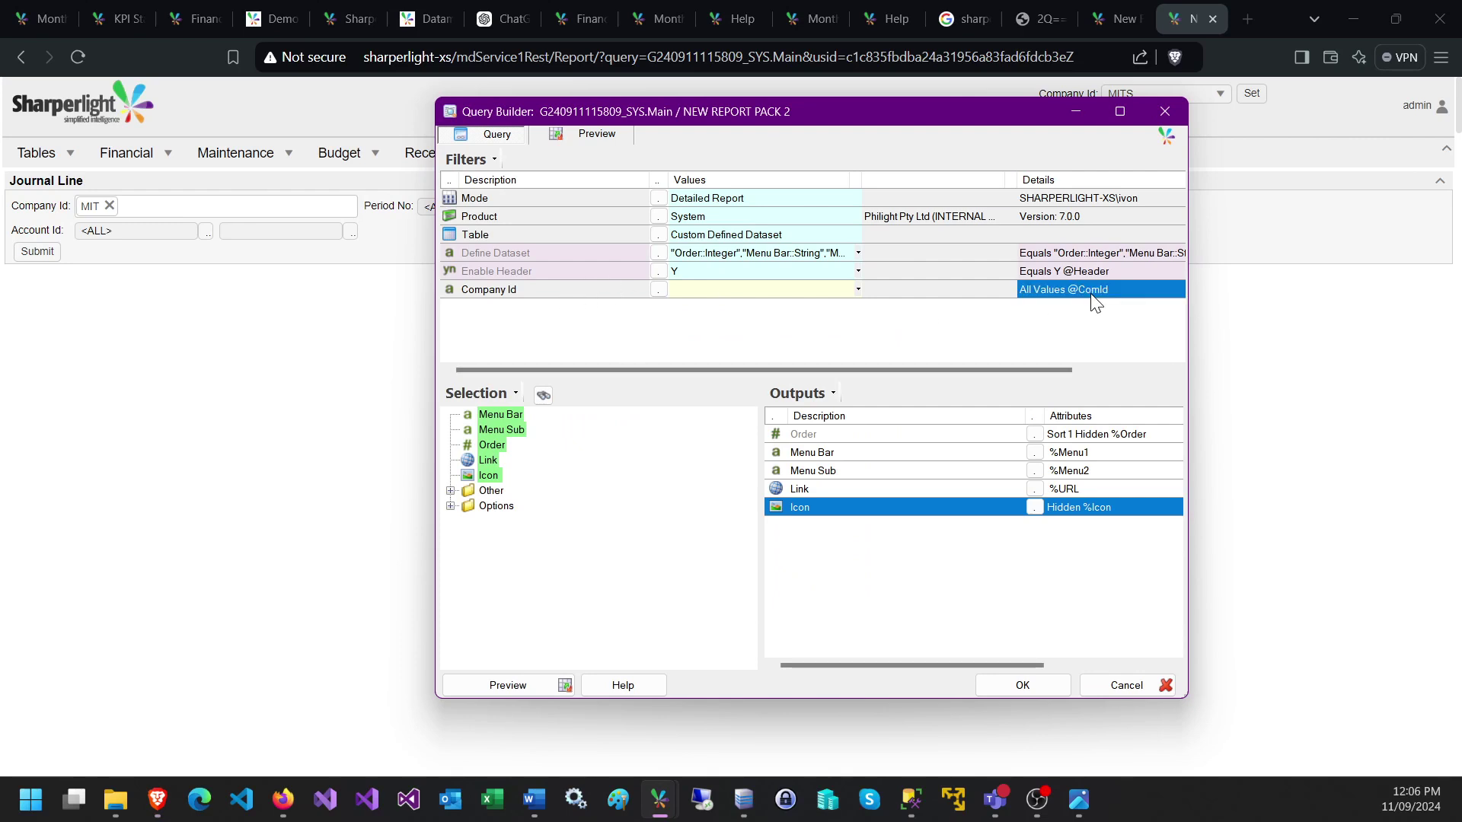
right_click(596, 291)
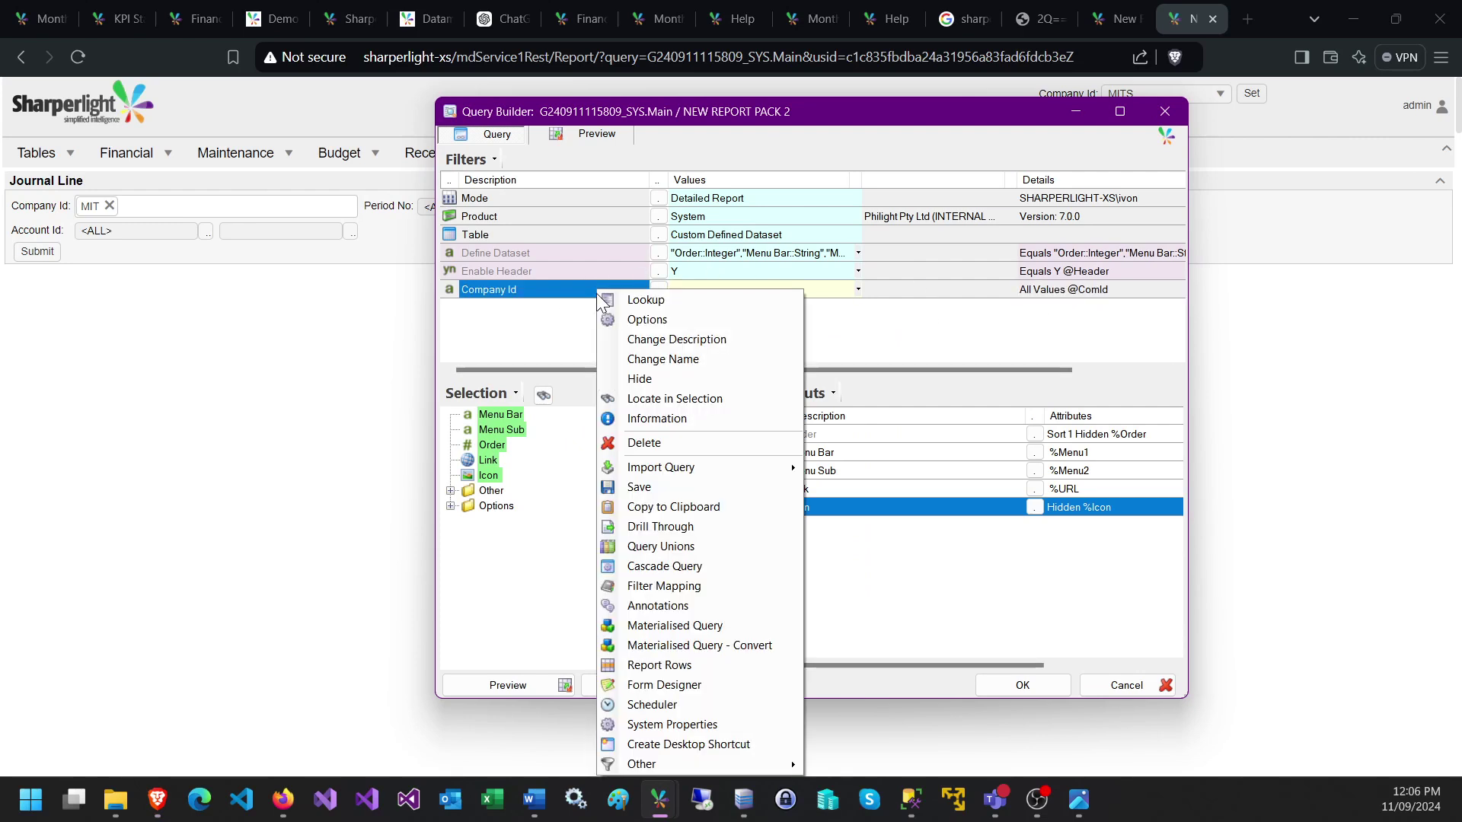
click(656, 360)
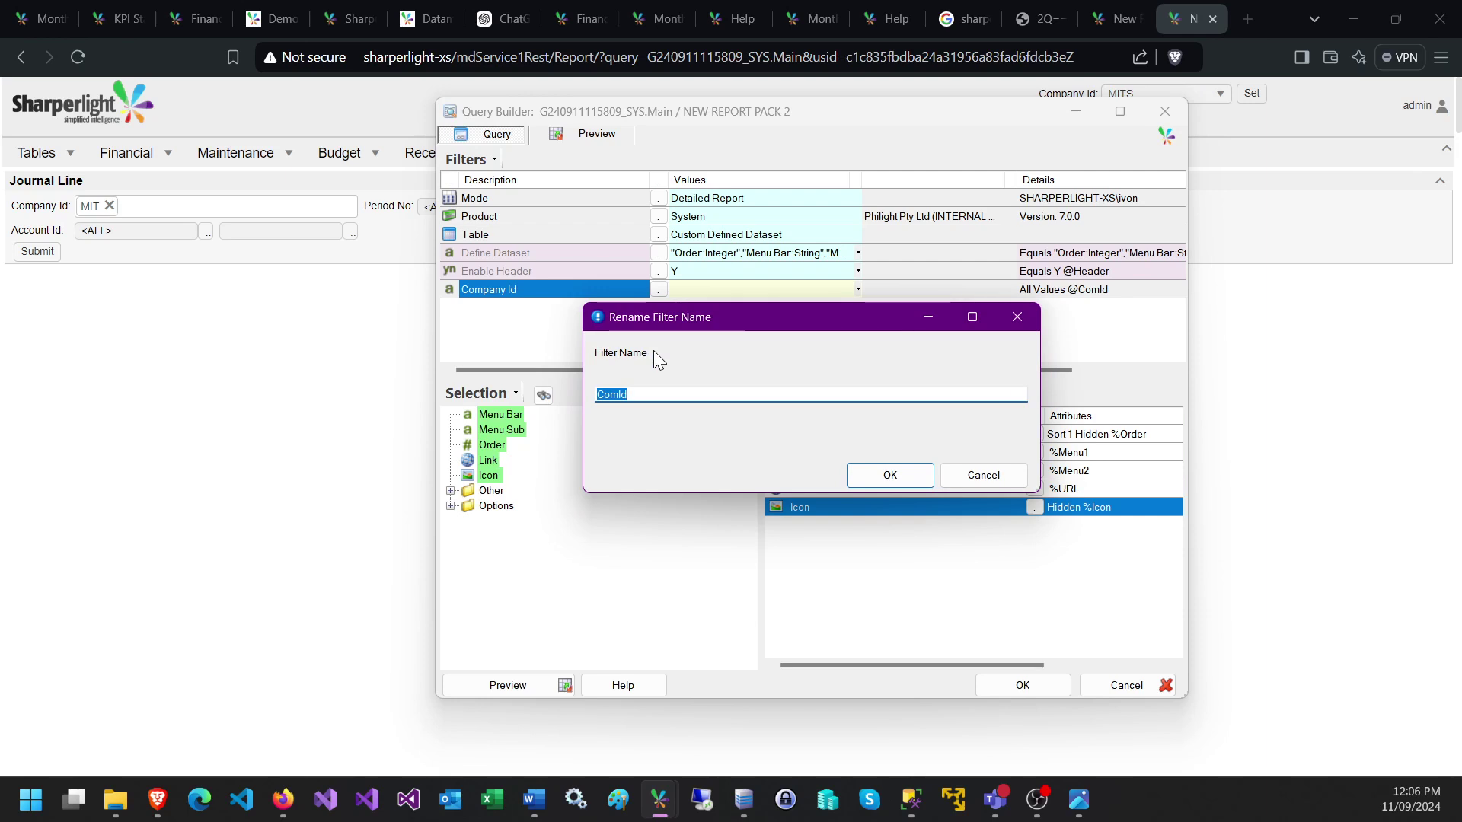
click(716, 395)
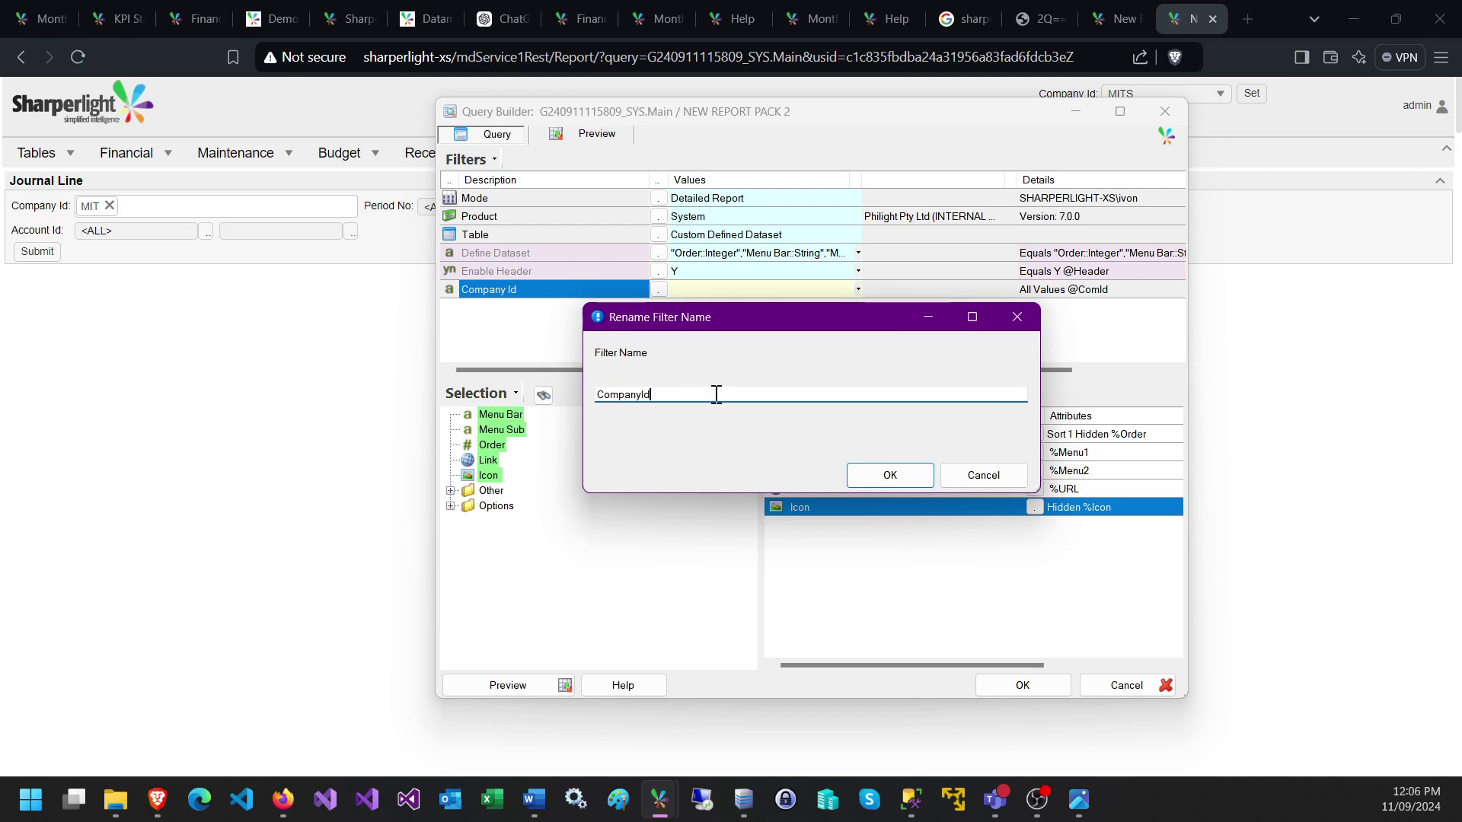
click(885, 476)
- Set the menu query's Company Id filter value to MIT and accept the query changes
click(699, 294)
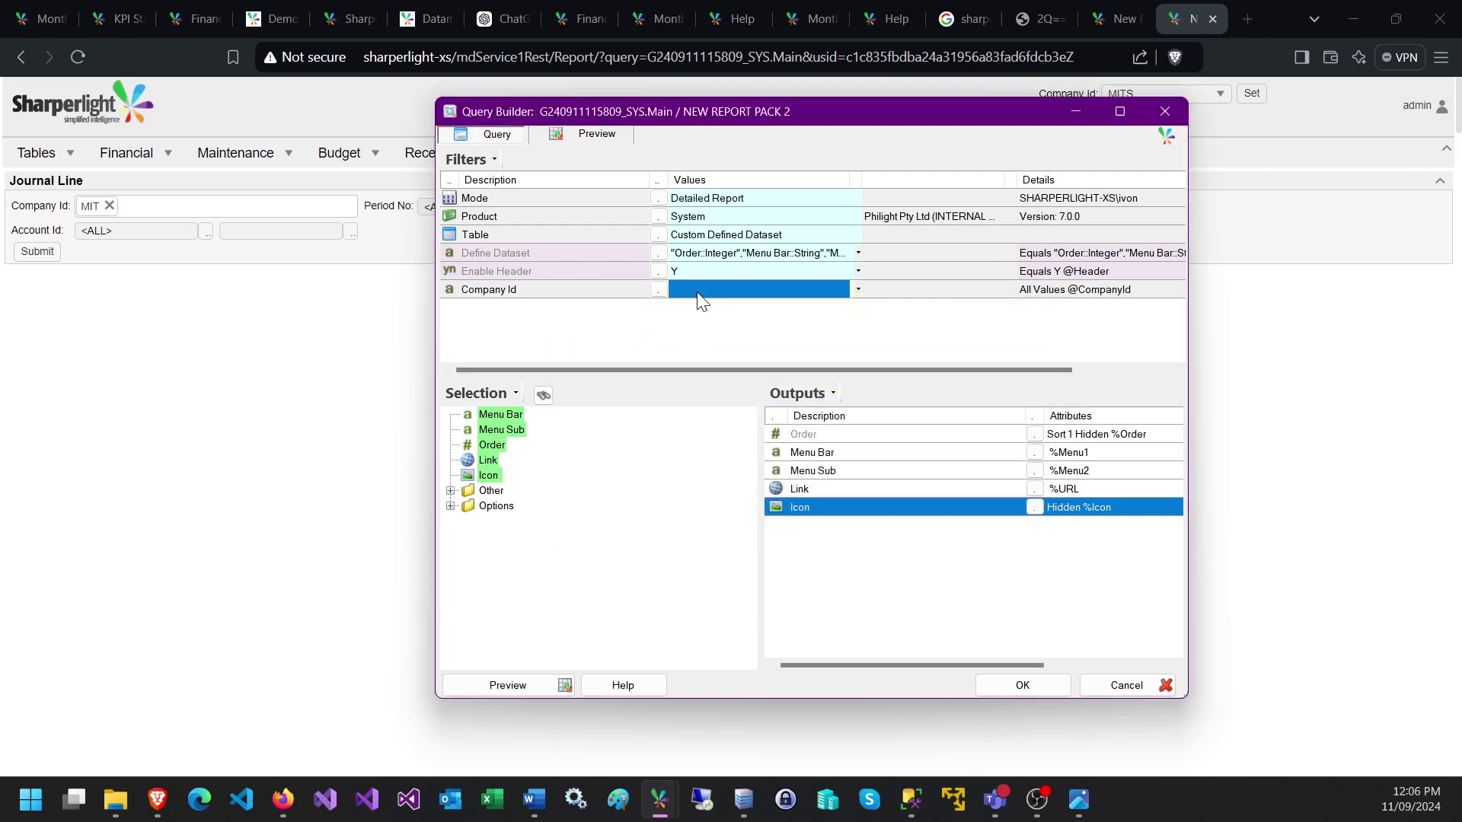
text(MIT)
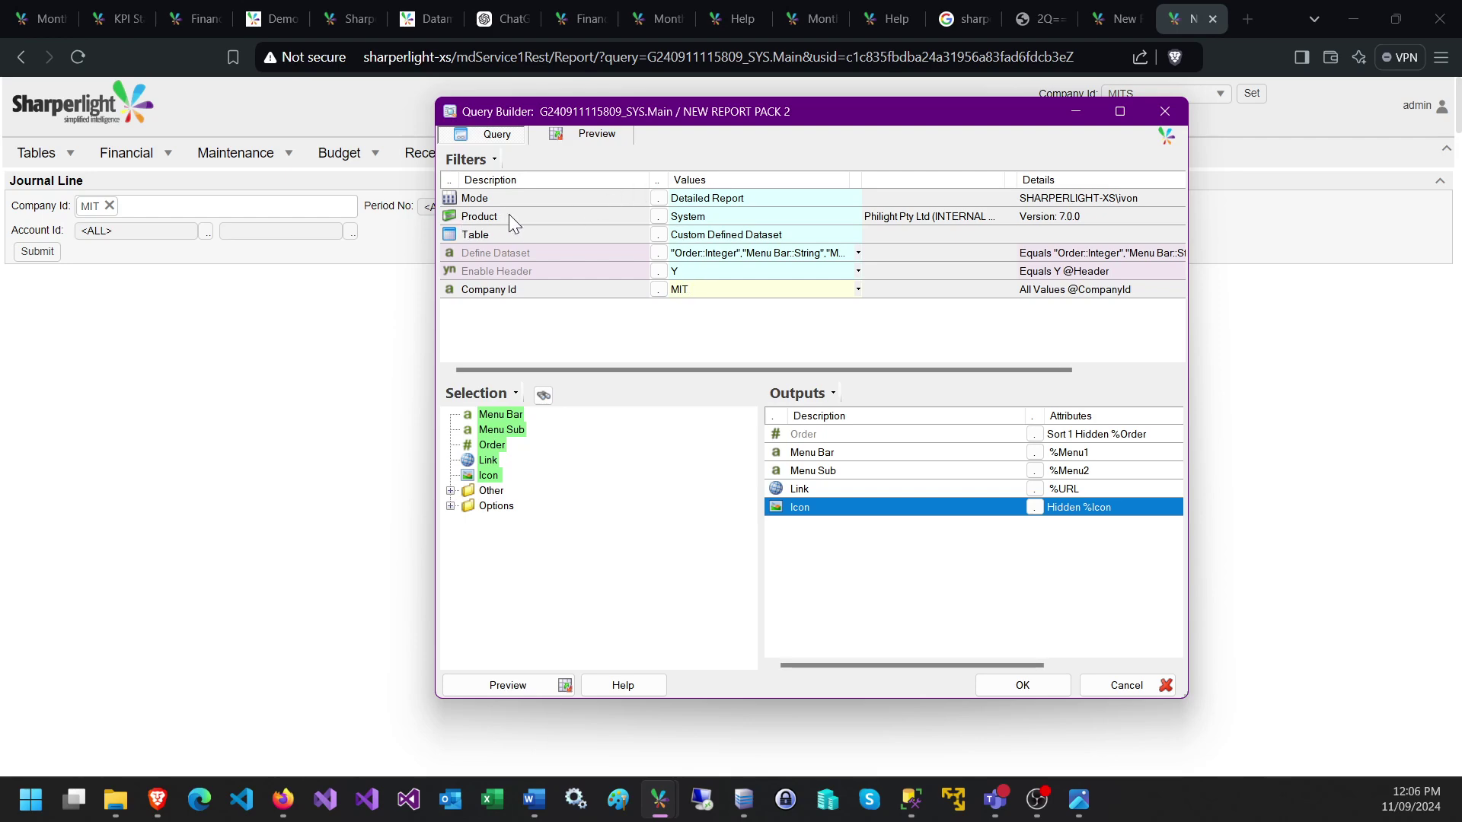
click(544, 215)
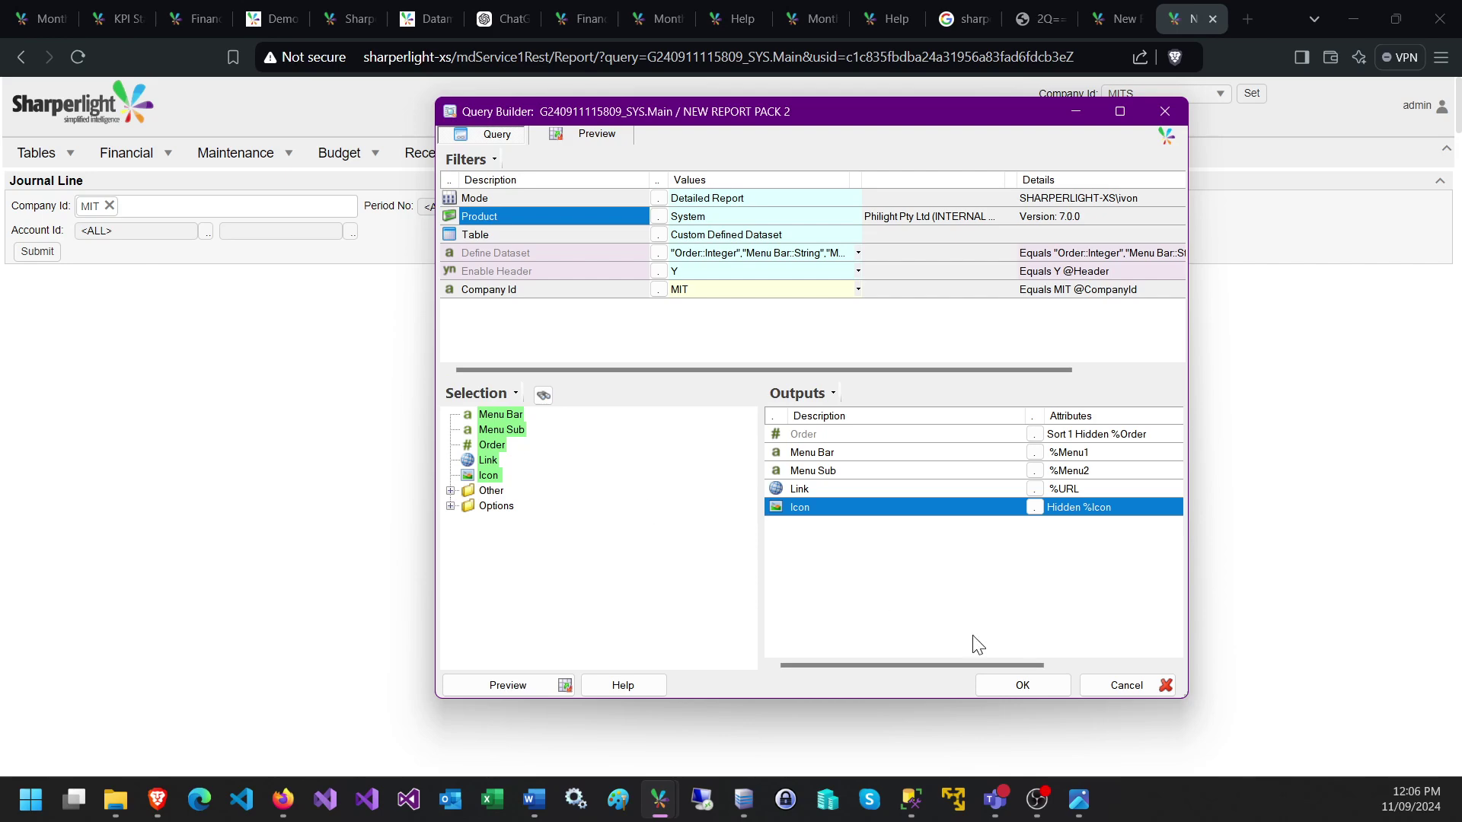
click(1018, 685)
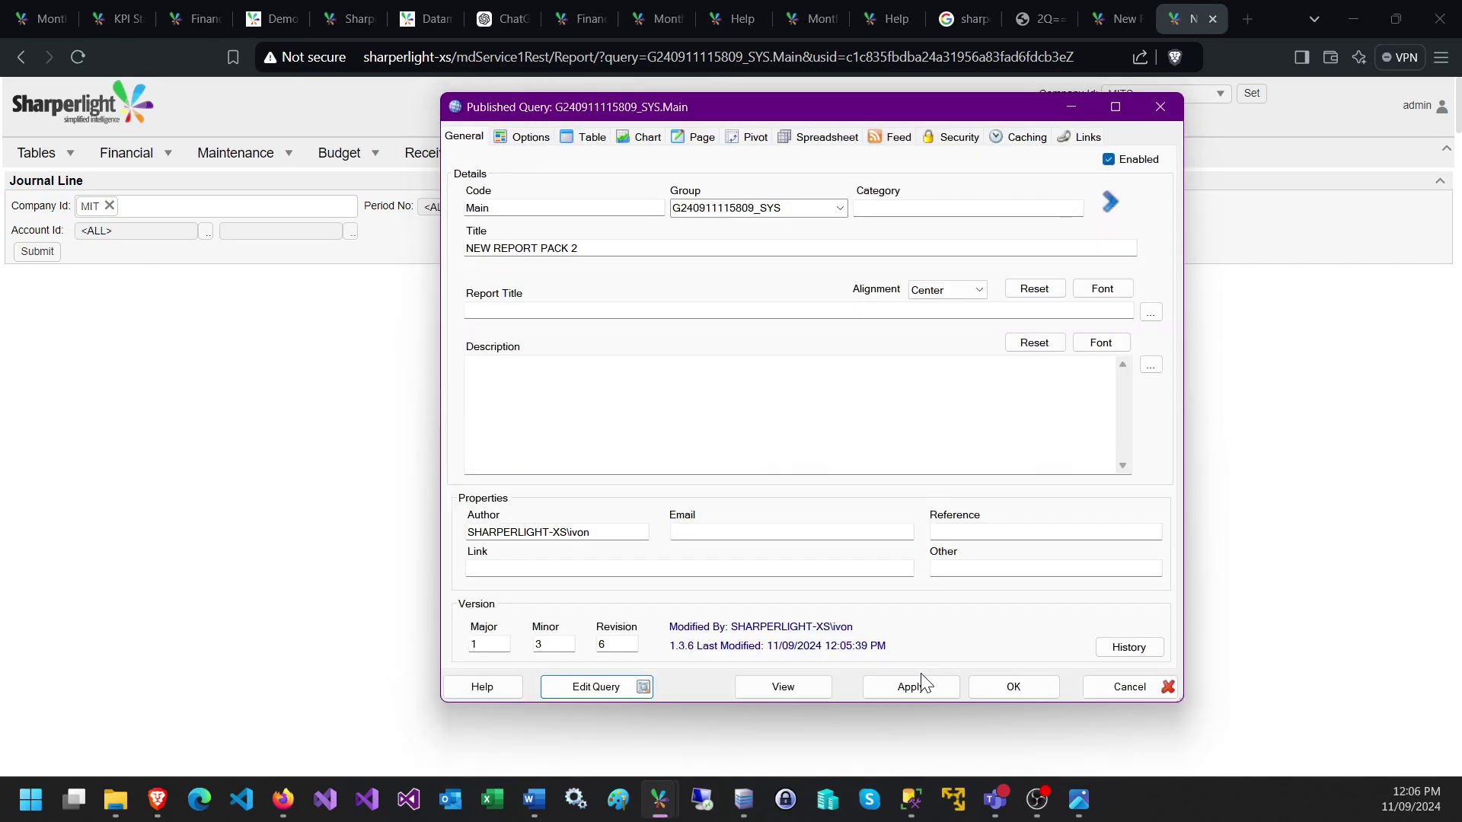
- Reload the report pack, set the header's Company Id to MITS, and open the Financial Journal Line and Maintenance Account reports
click(77, 54)
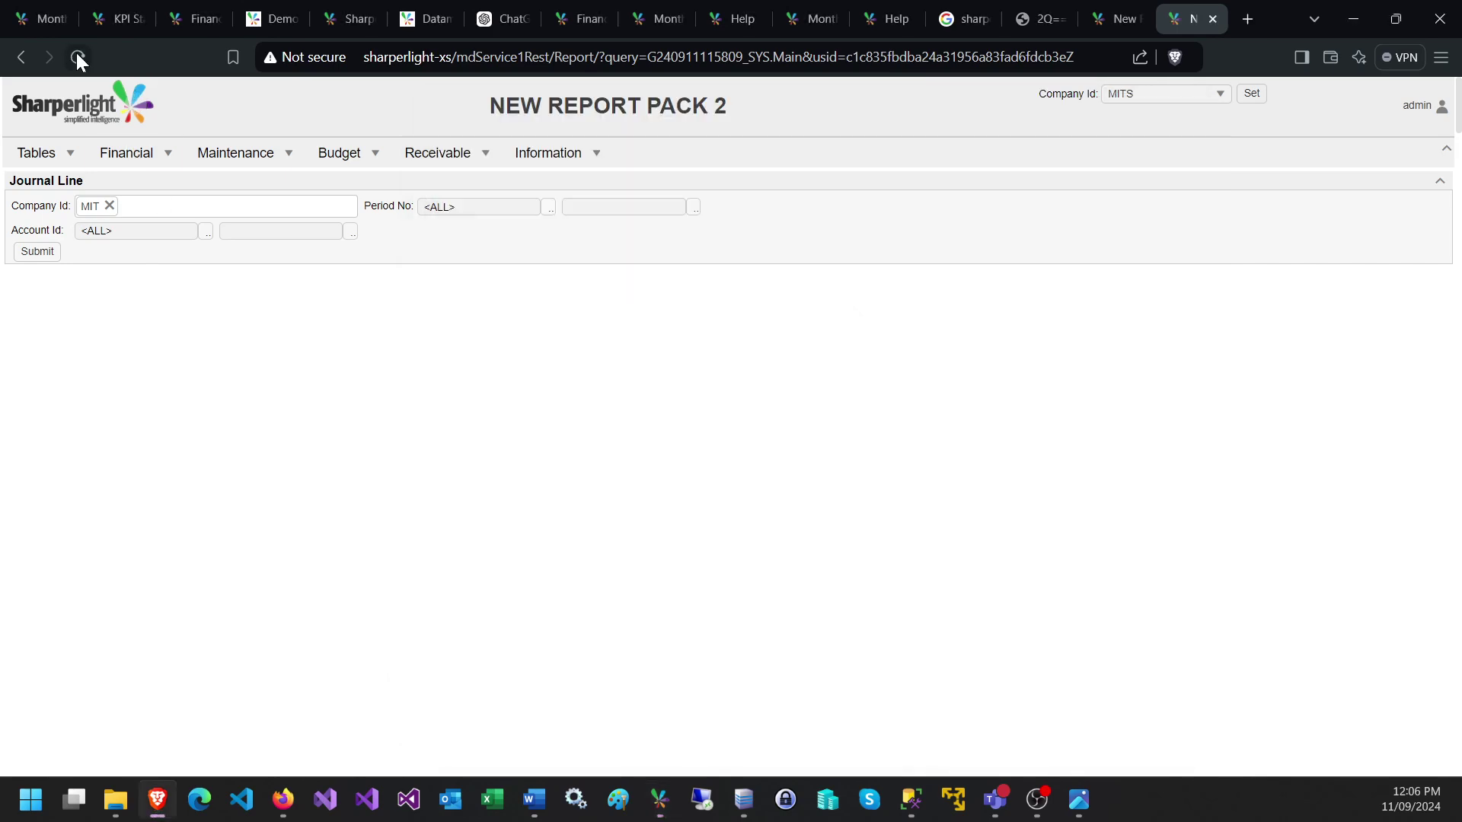
click(1156, 99)
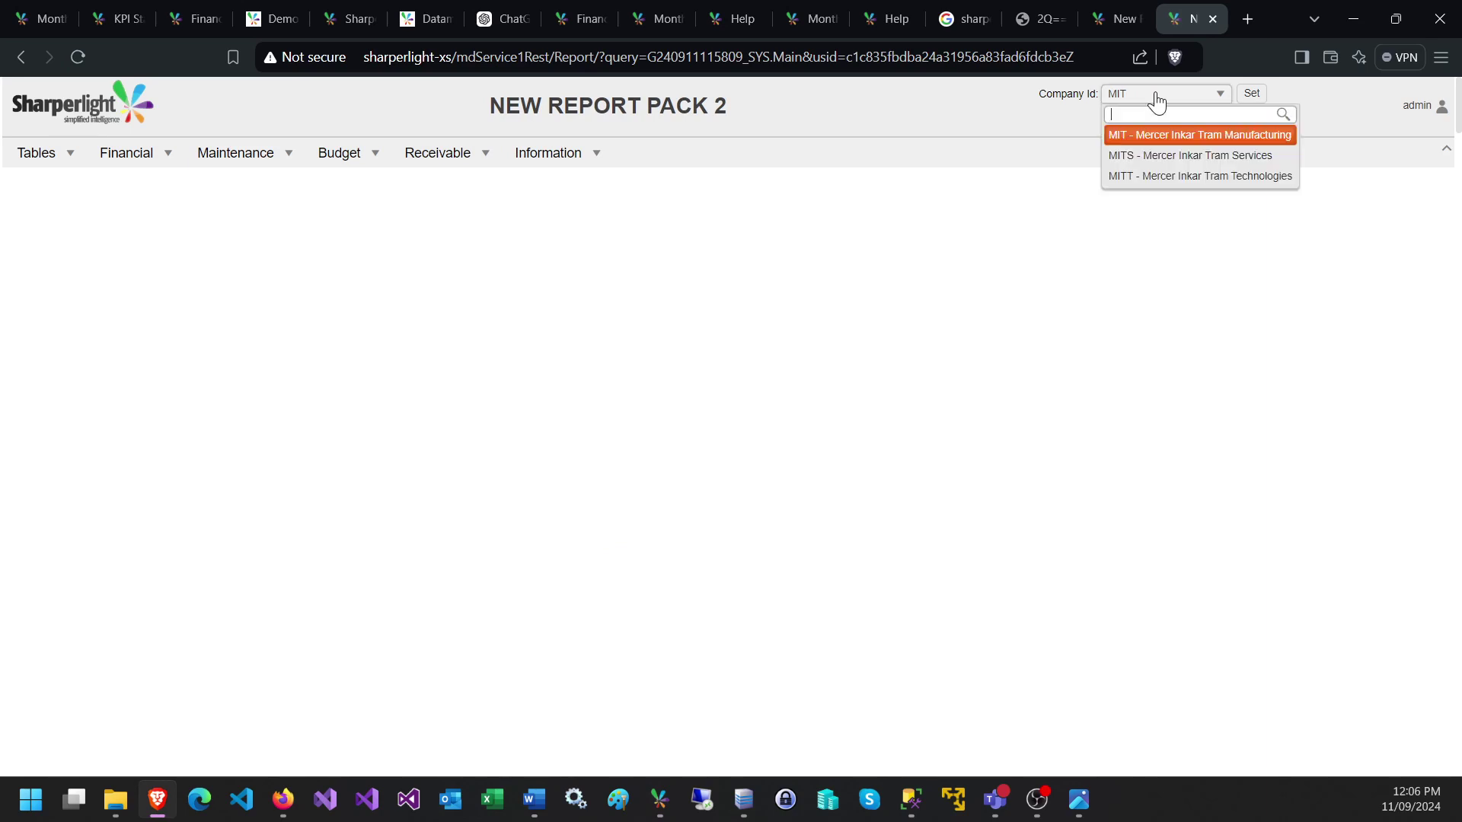
click(1142, 158)
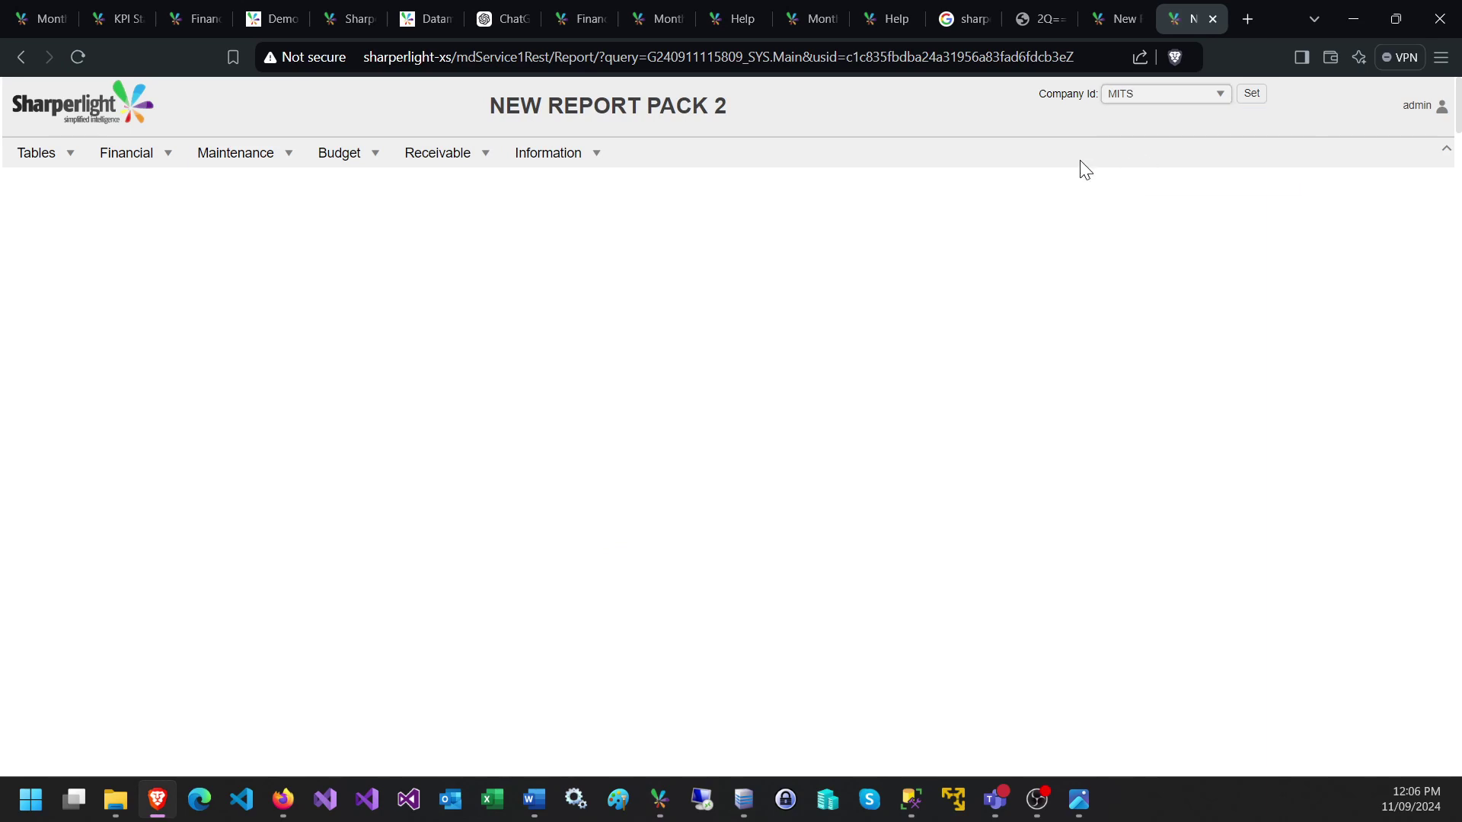
click(128, 155)
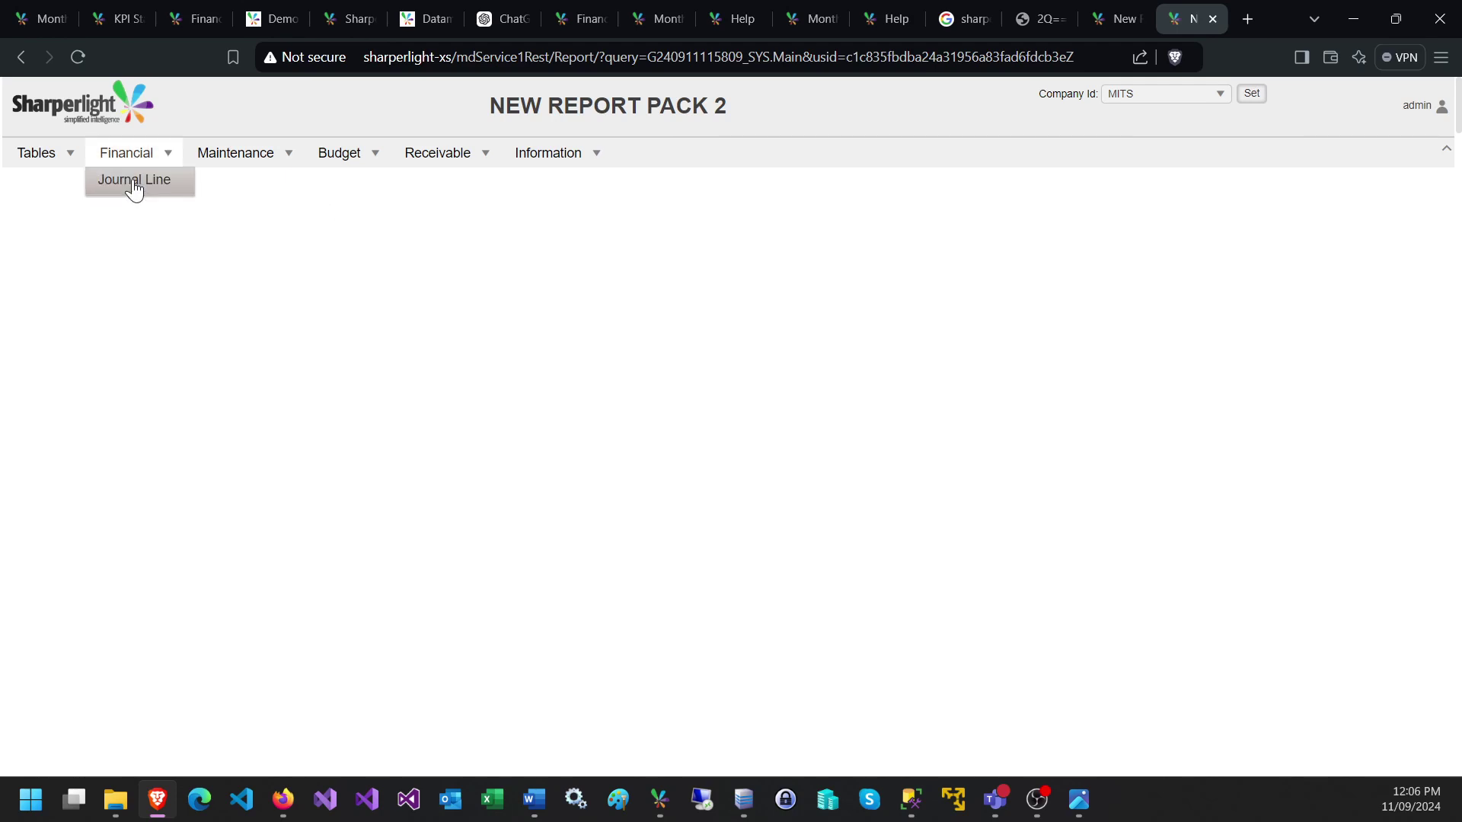
click(136, 181)
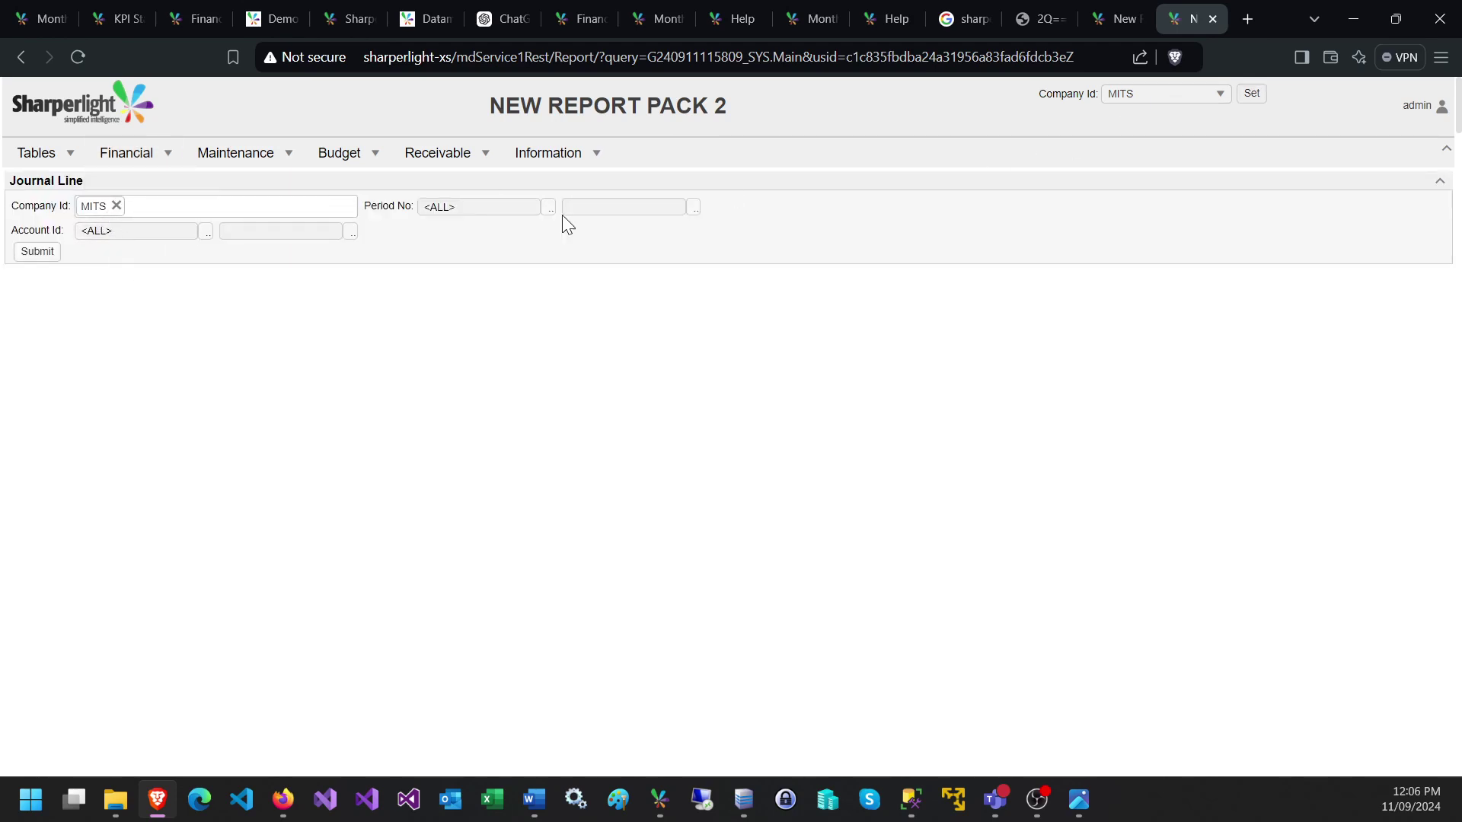
click(220, 152)
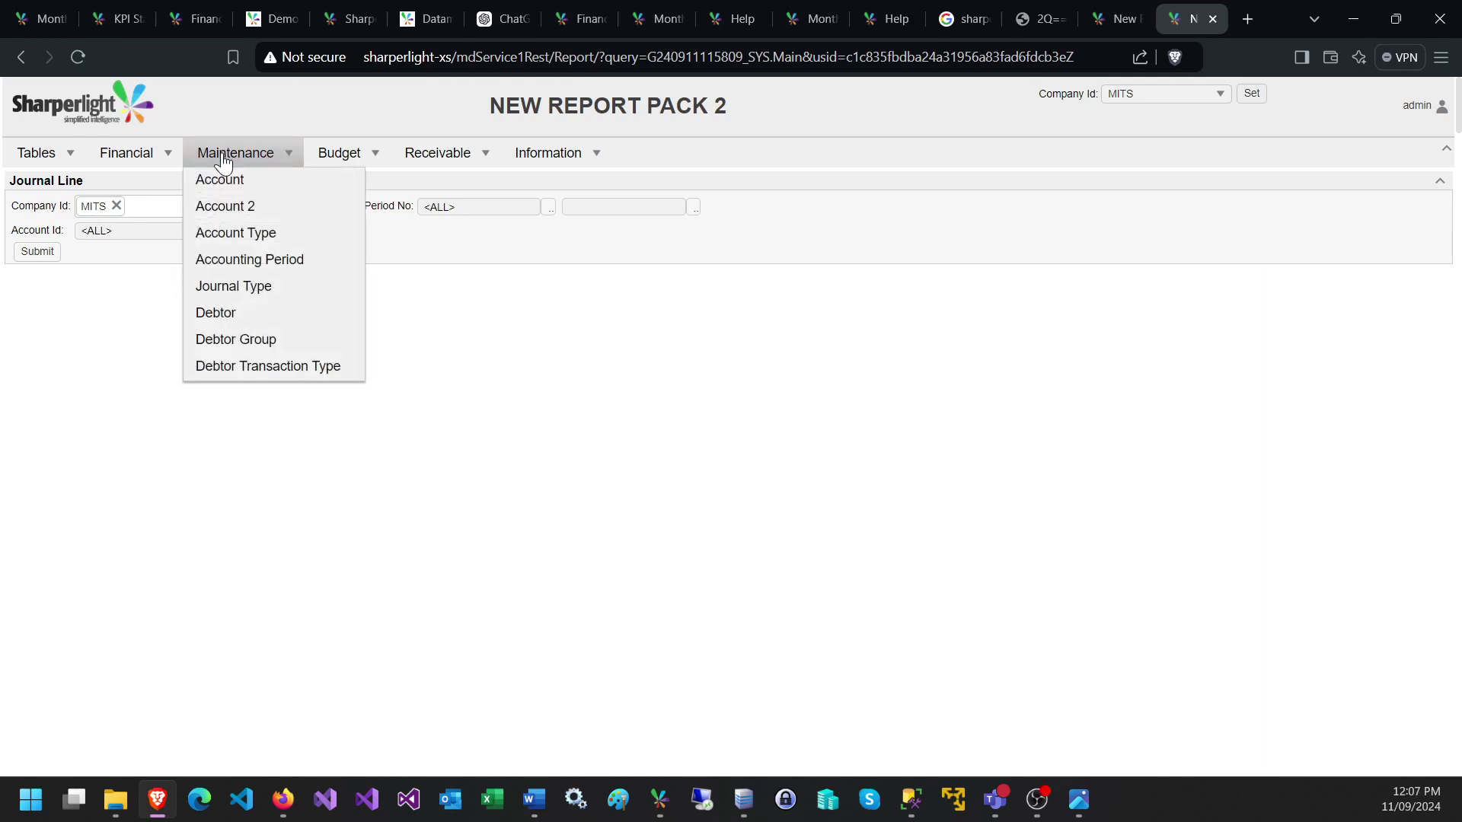
click(228, 183)
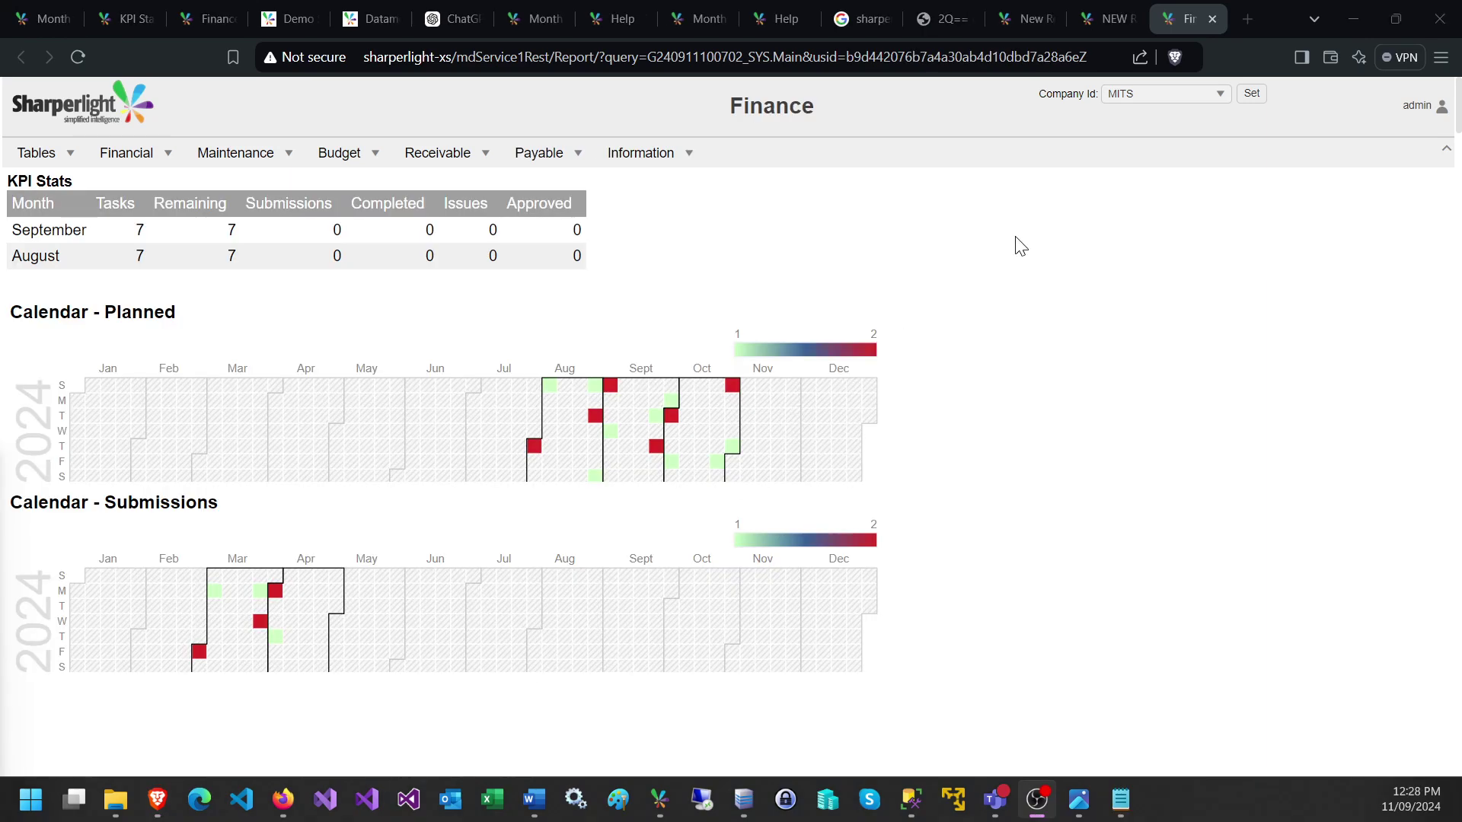
- Set the Finance report pack's header Company Id to MITS, open the Debtor Line report from Receivable, and show the company choices
click(922, 187)
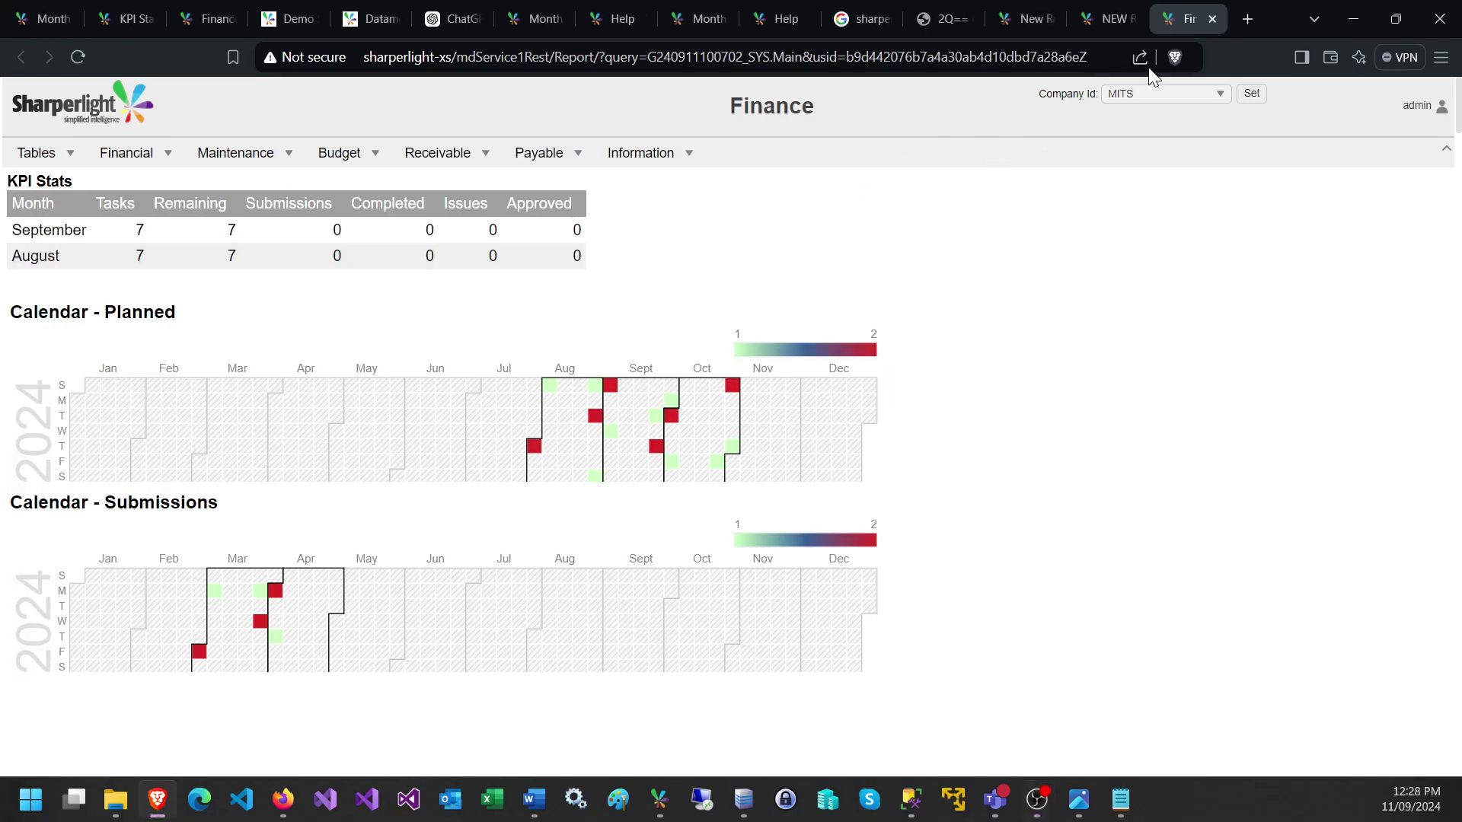
click(1184, 101)
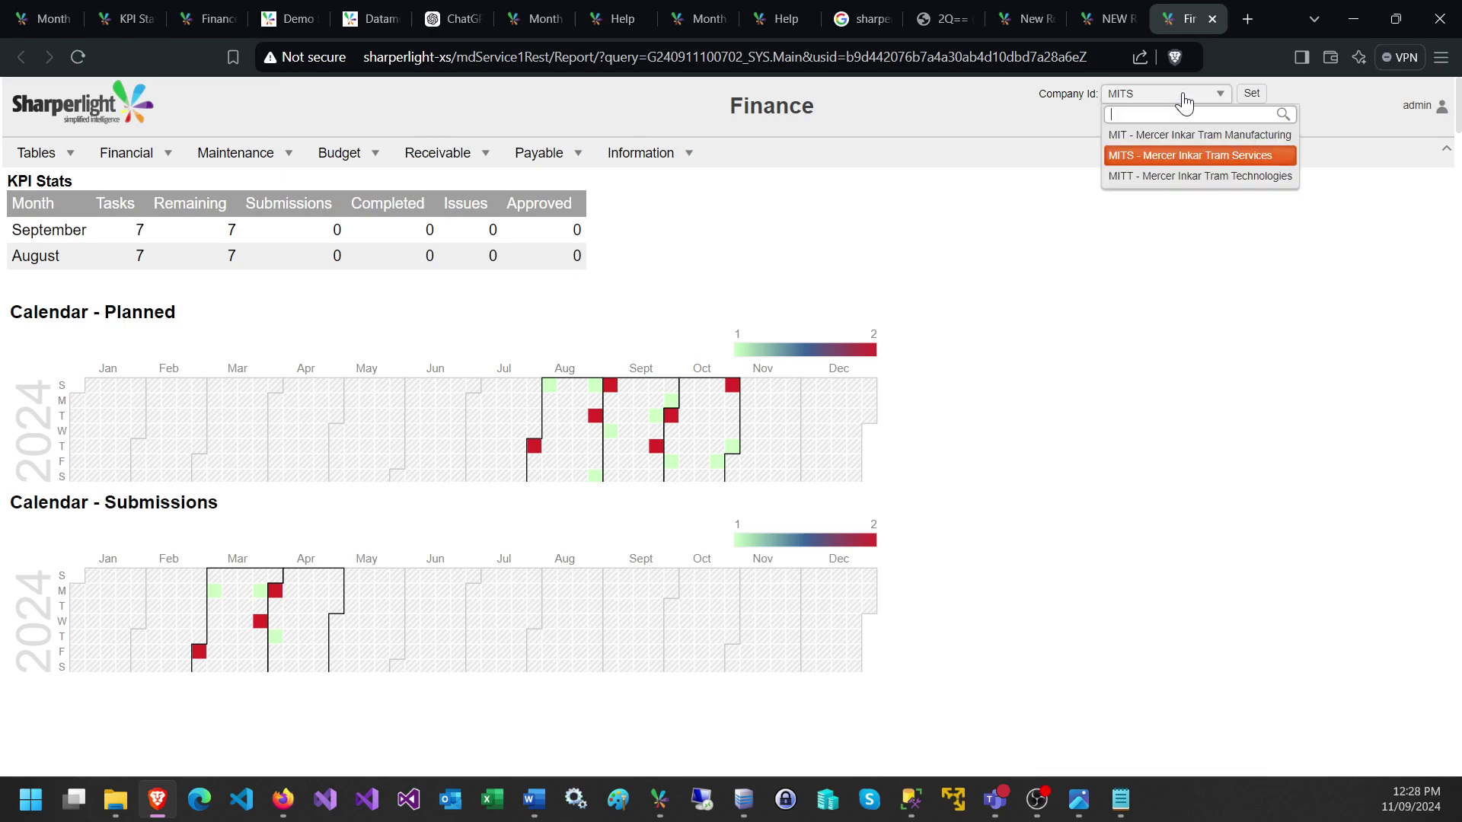
click(1136, 155)
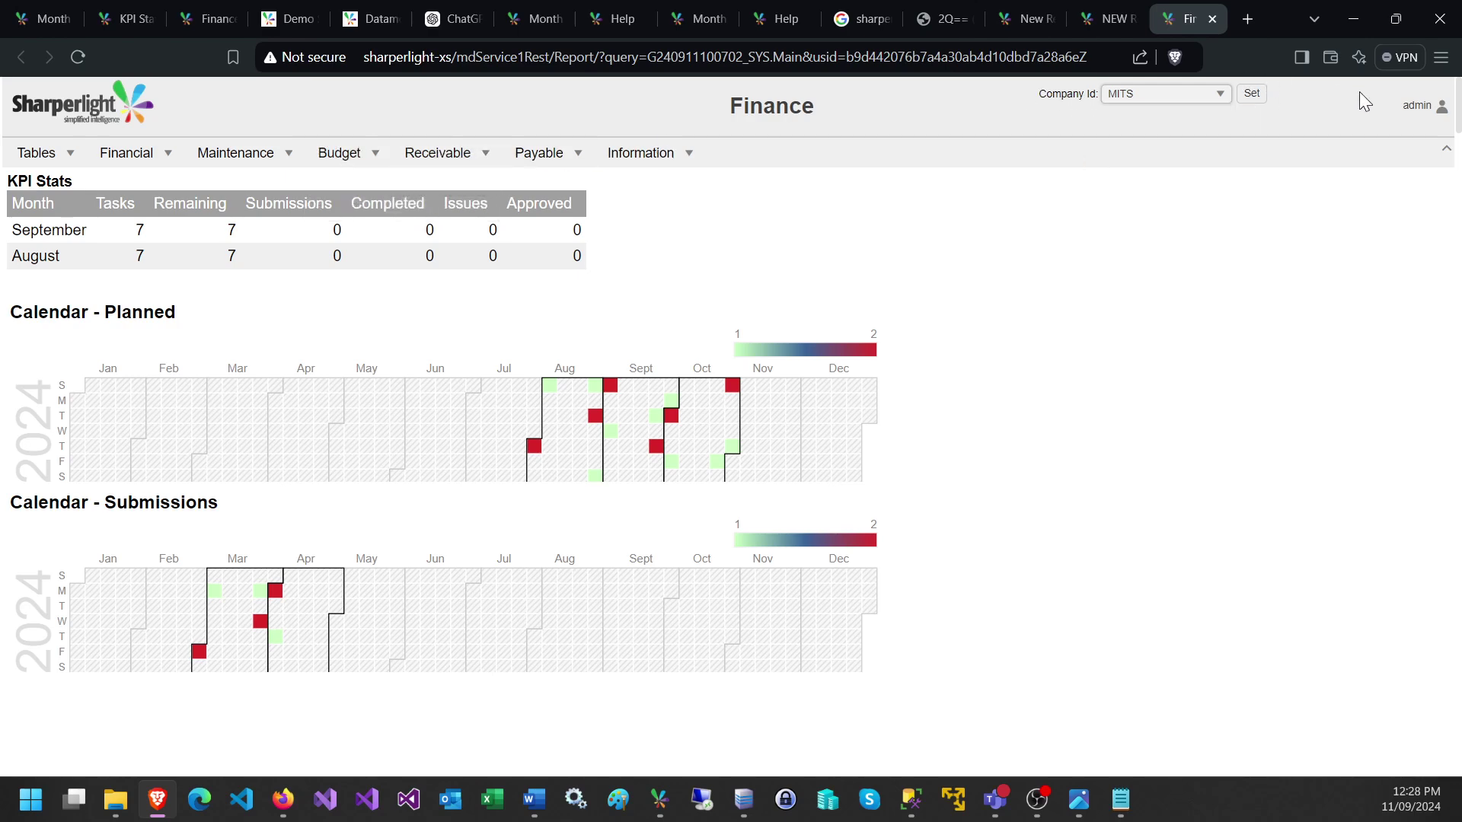
click(1240, 93)
mouse_move(447, 162)
click(432, 182)
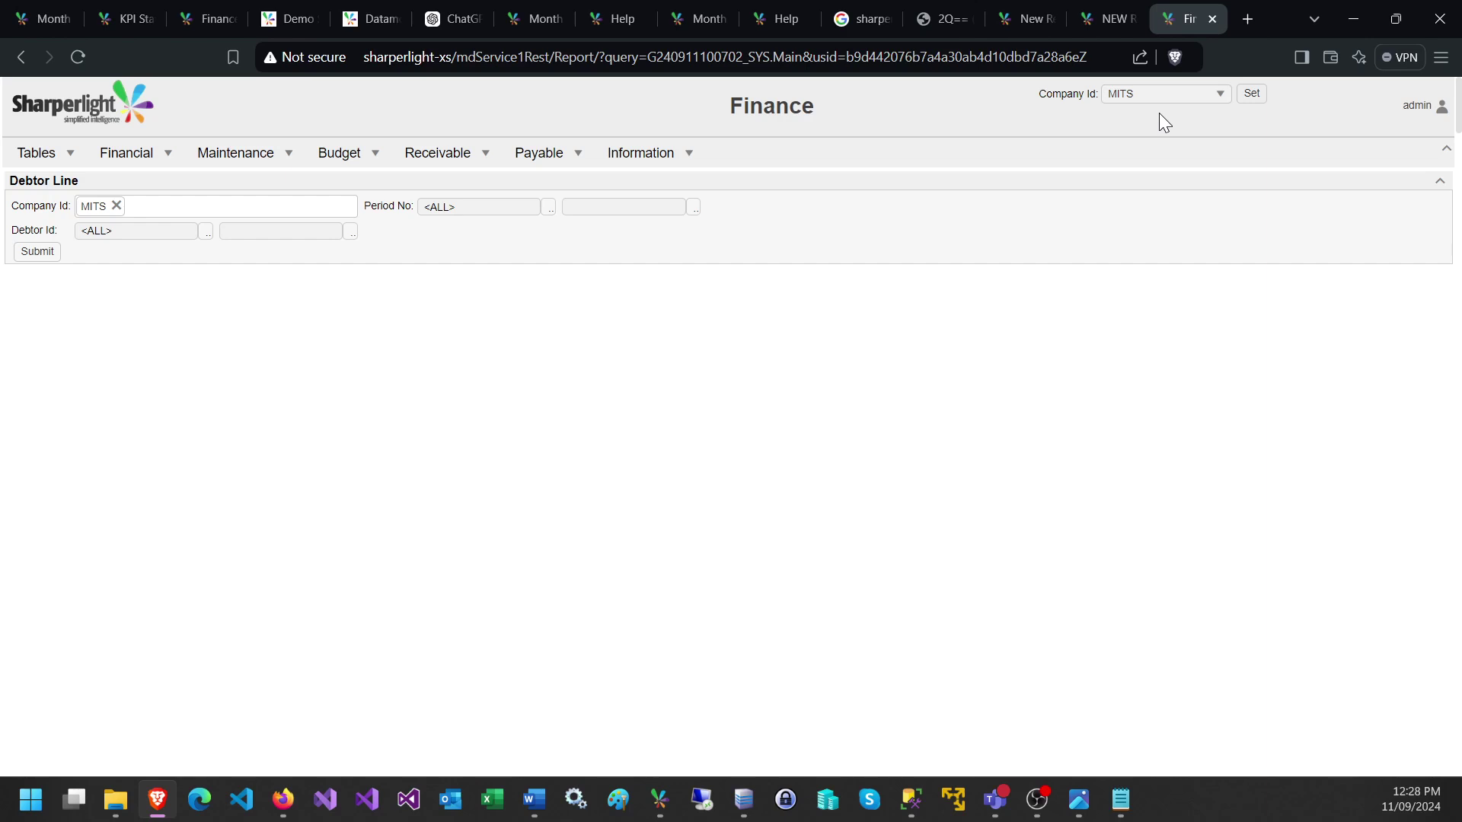
click(1151, 95)
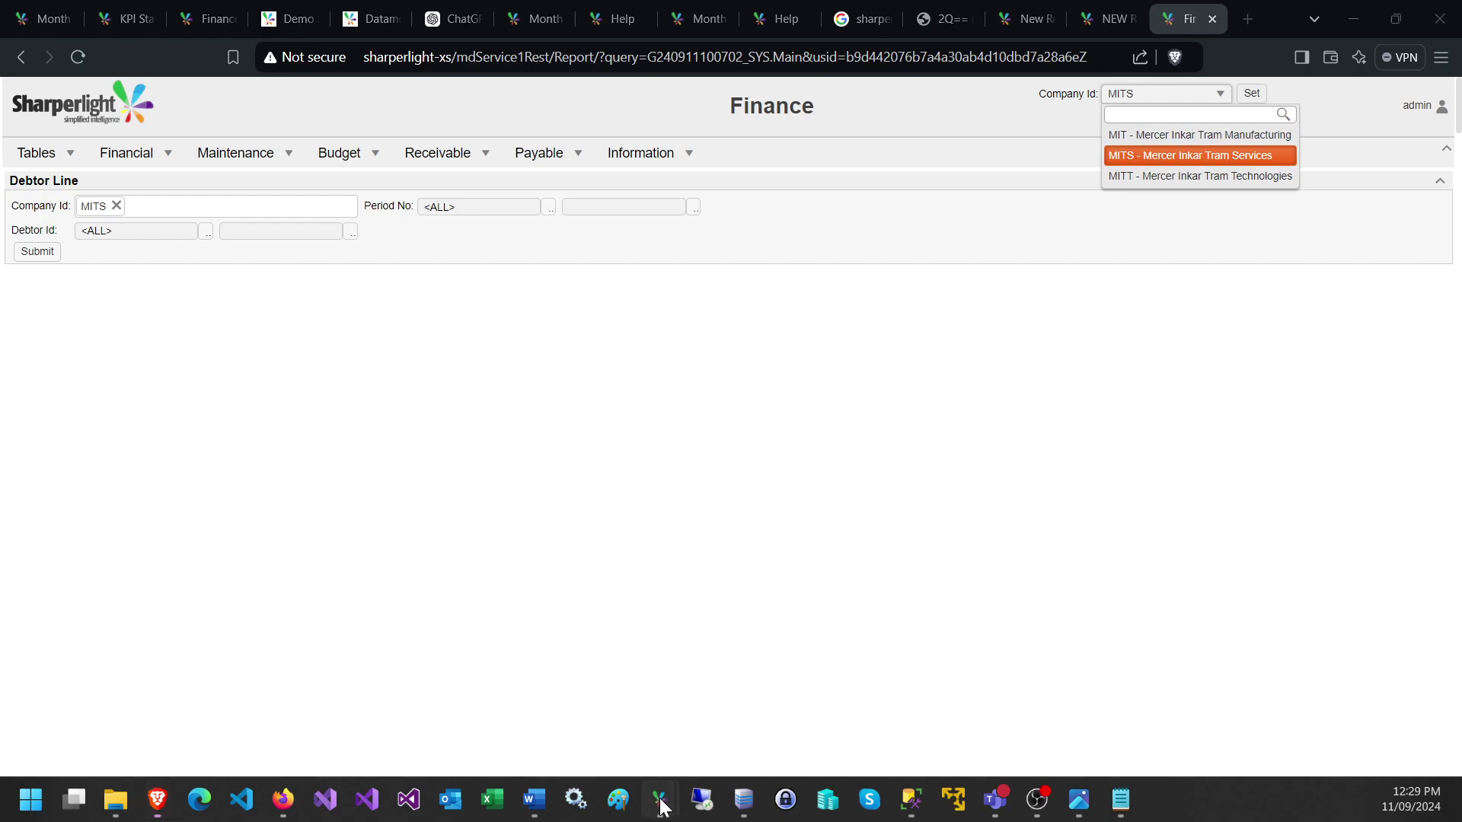
mouse_move(659, 798)
click(931, 683)
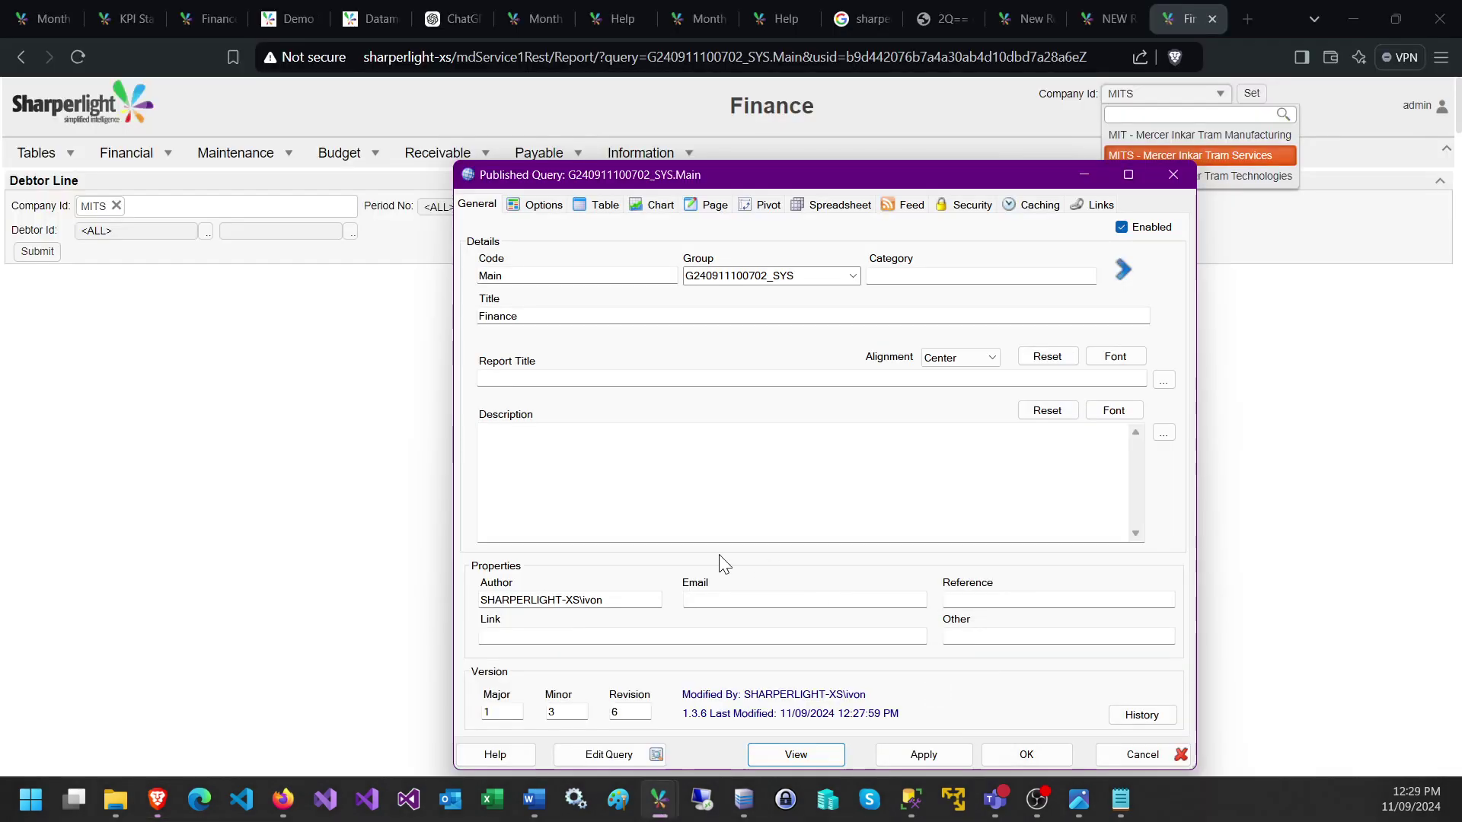
click(617, 757)
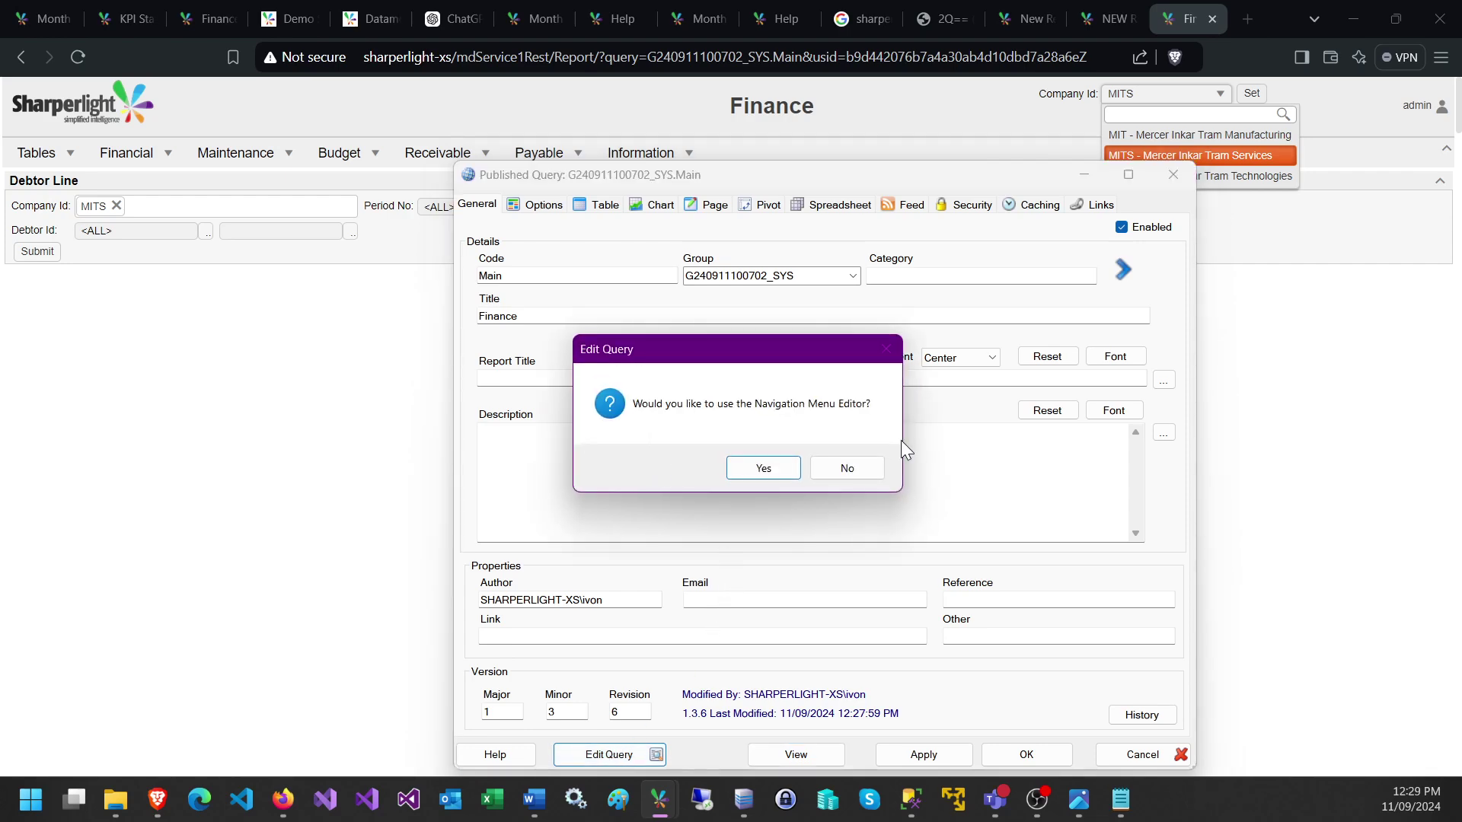
click(842, 467)
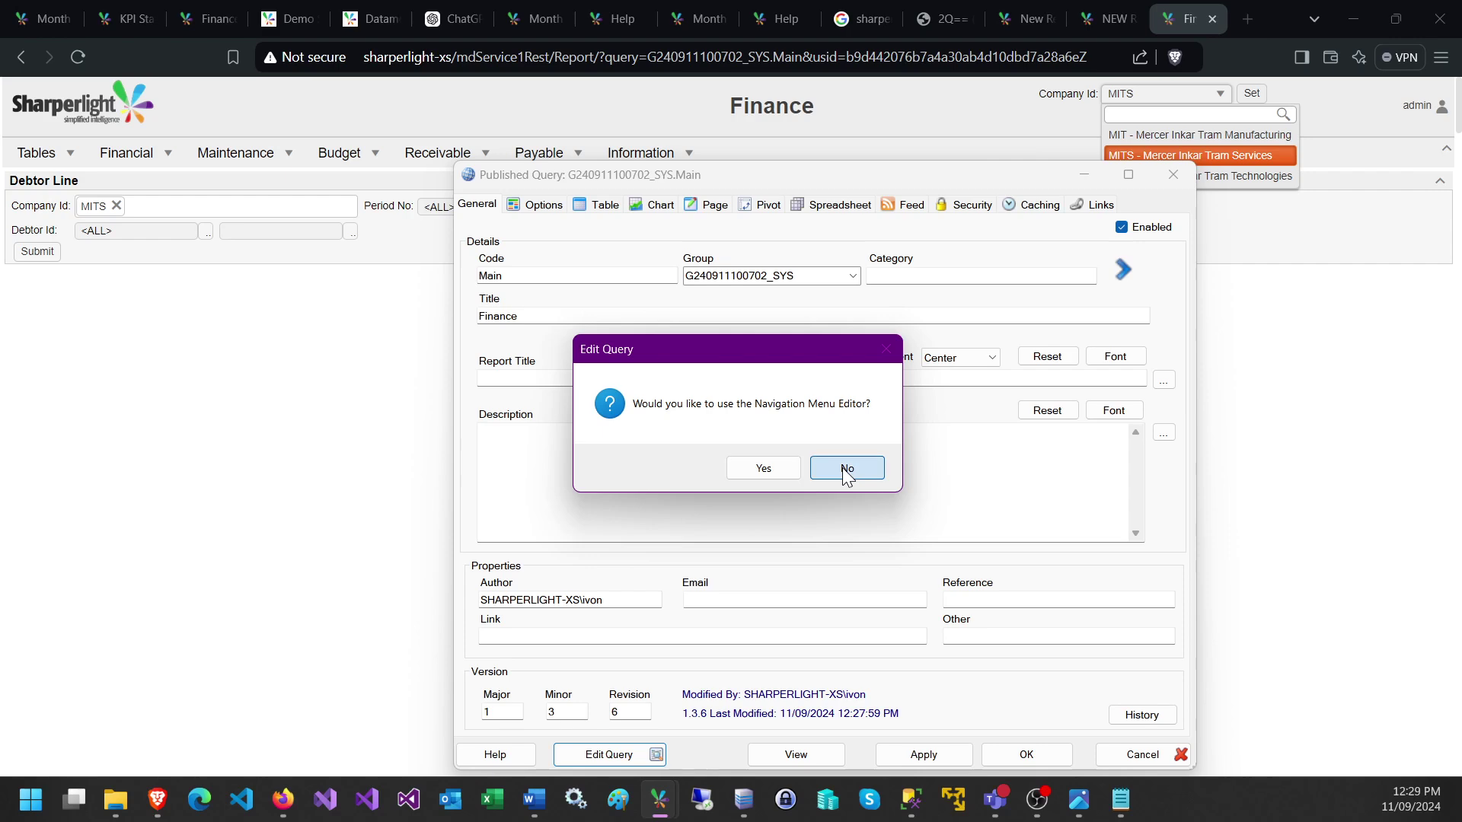
drag(708, 194, 599, 120)
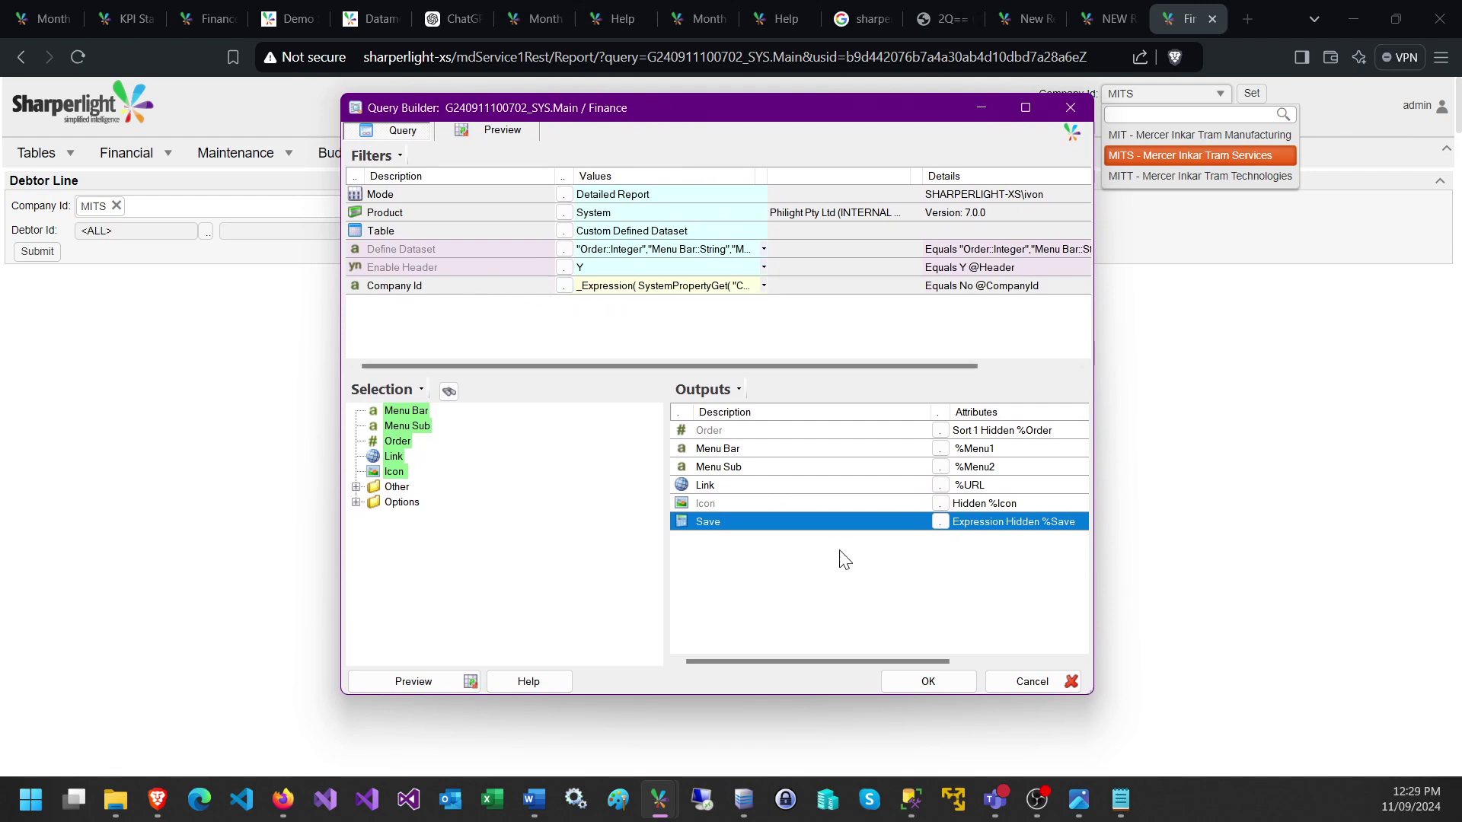
- Open the options of the hidden Save output and examine its SystemPropertySet expression that stores the Company Id per user
click(712, 504)
click(705, 521)
right_click(705, 520)
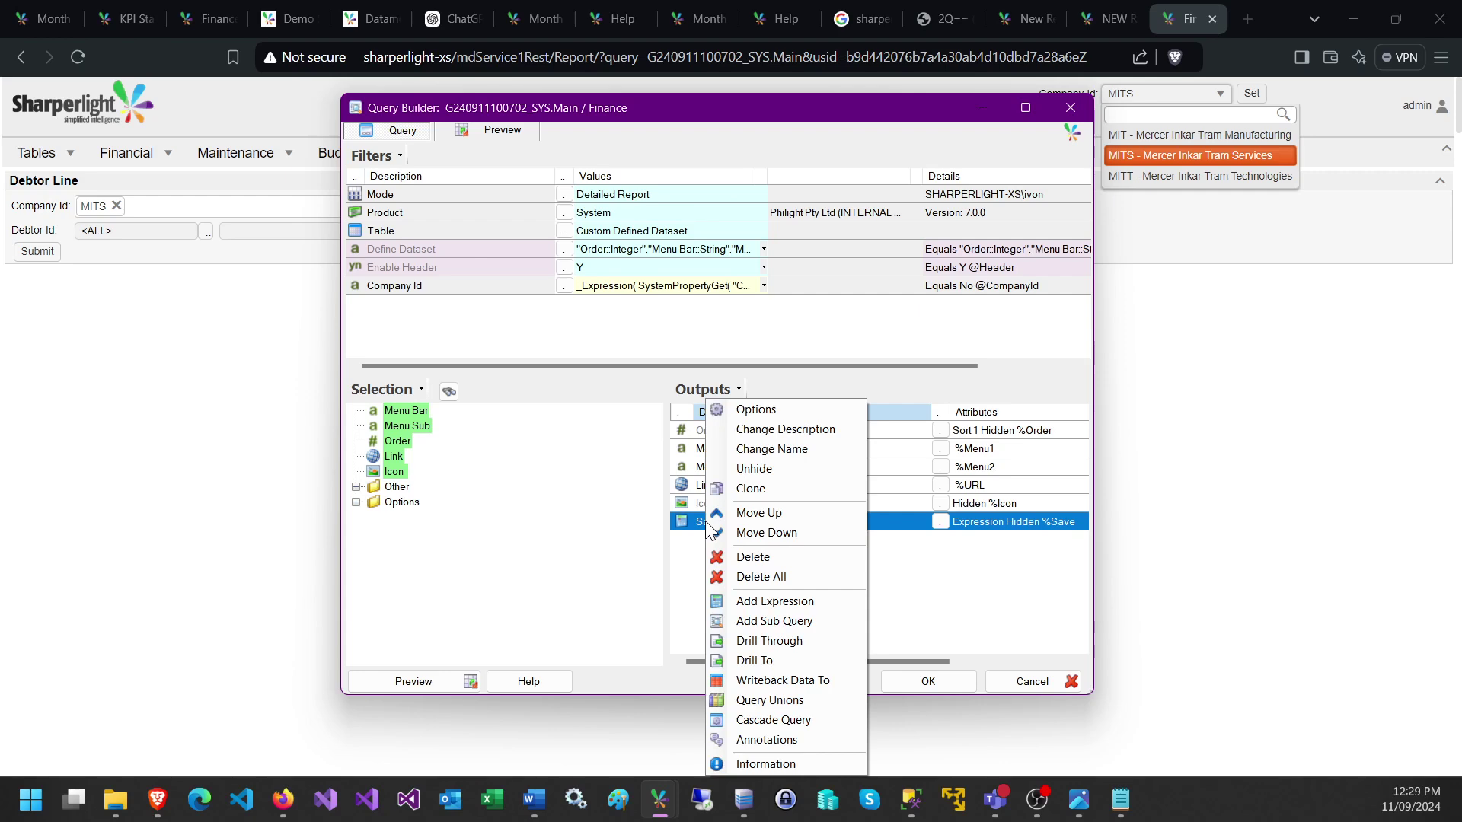
click(685, 520)
double_click(685, 520)
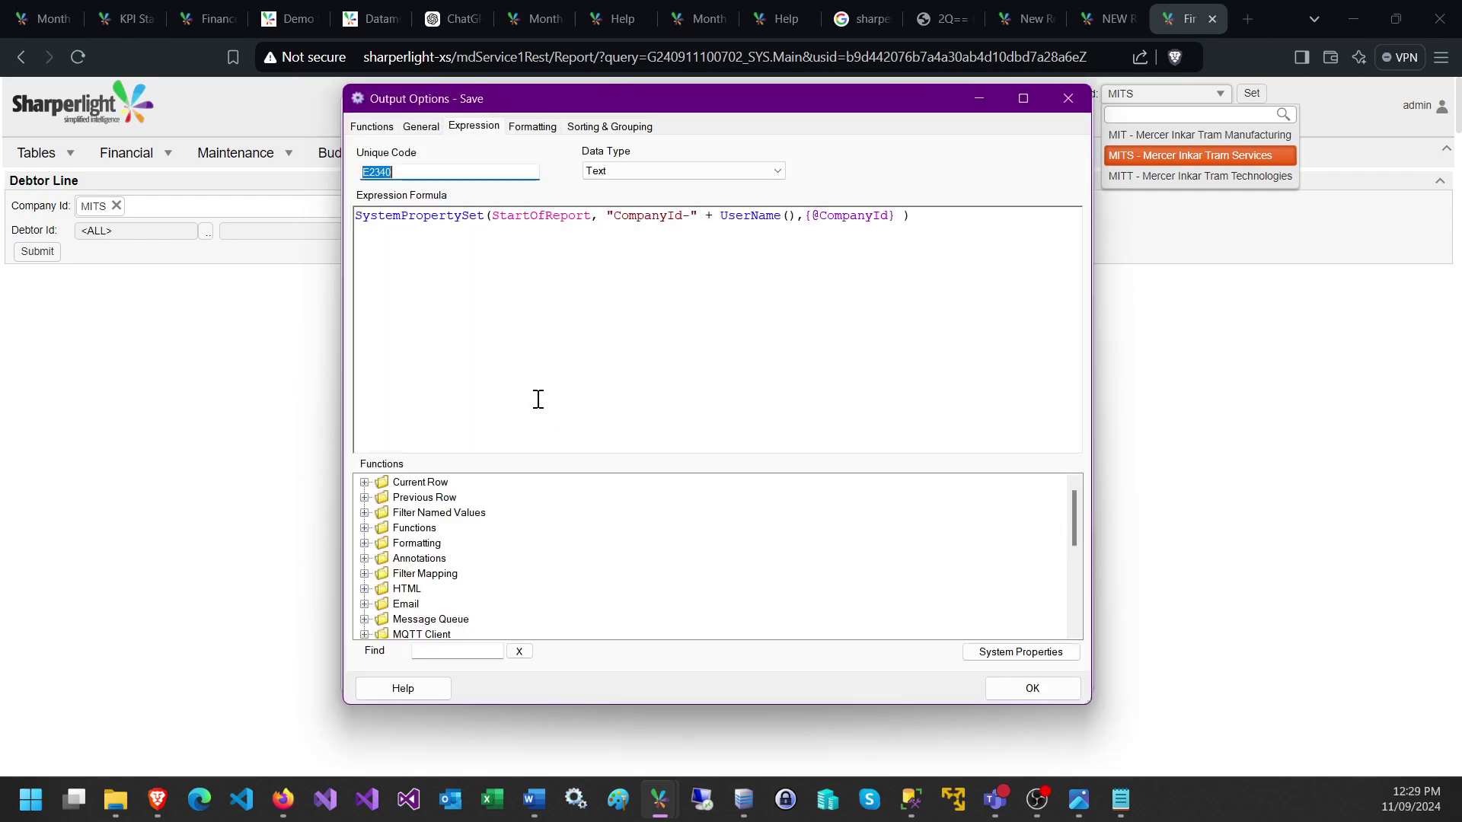
click(524, 219)
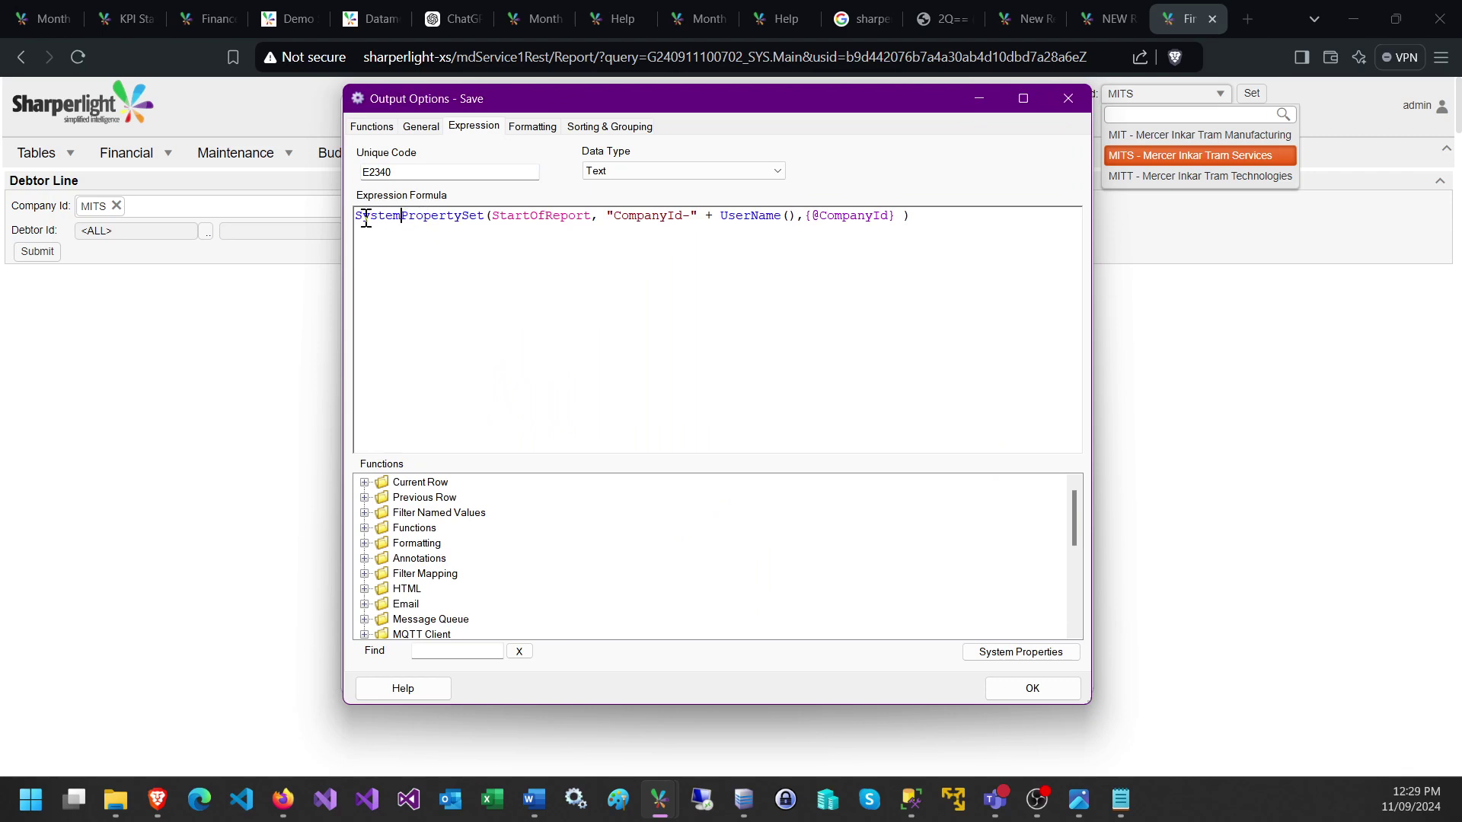
click(478, 217)
drag(545, 106, 641, 158)
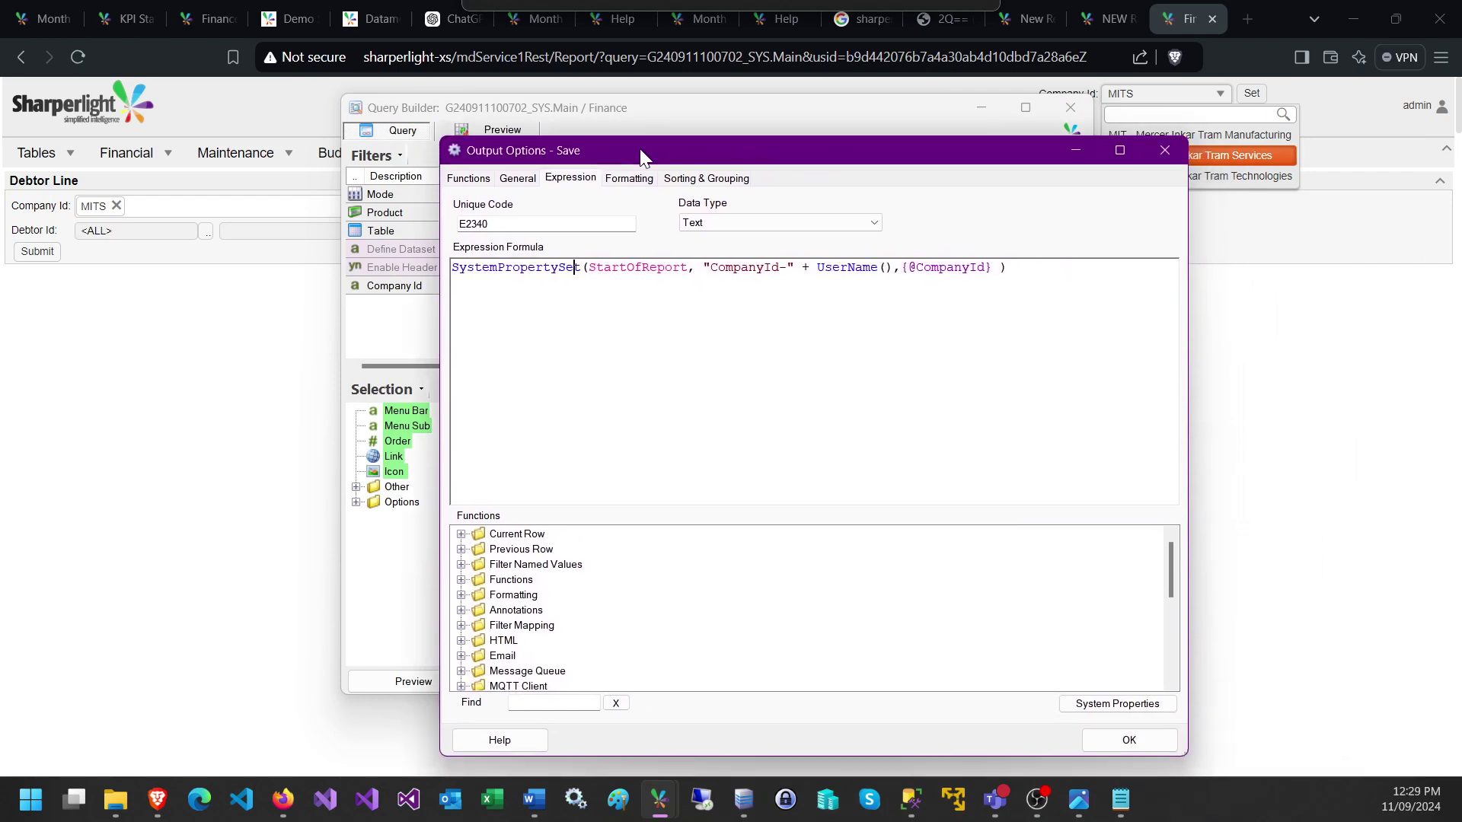
double_click(638, 268)
click(619, 304)
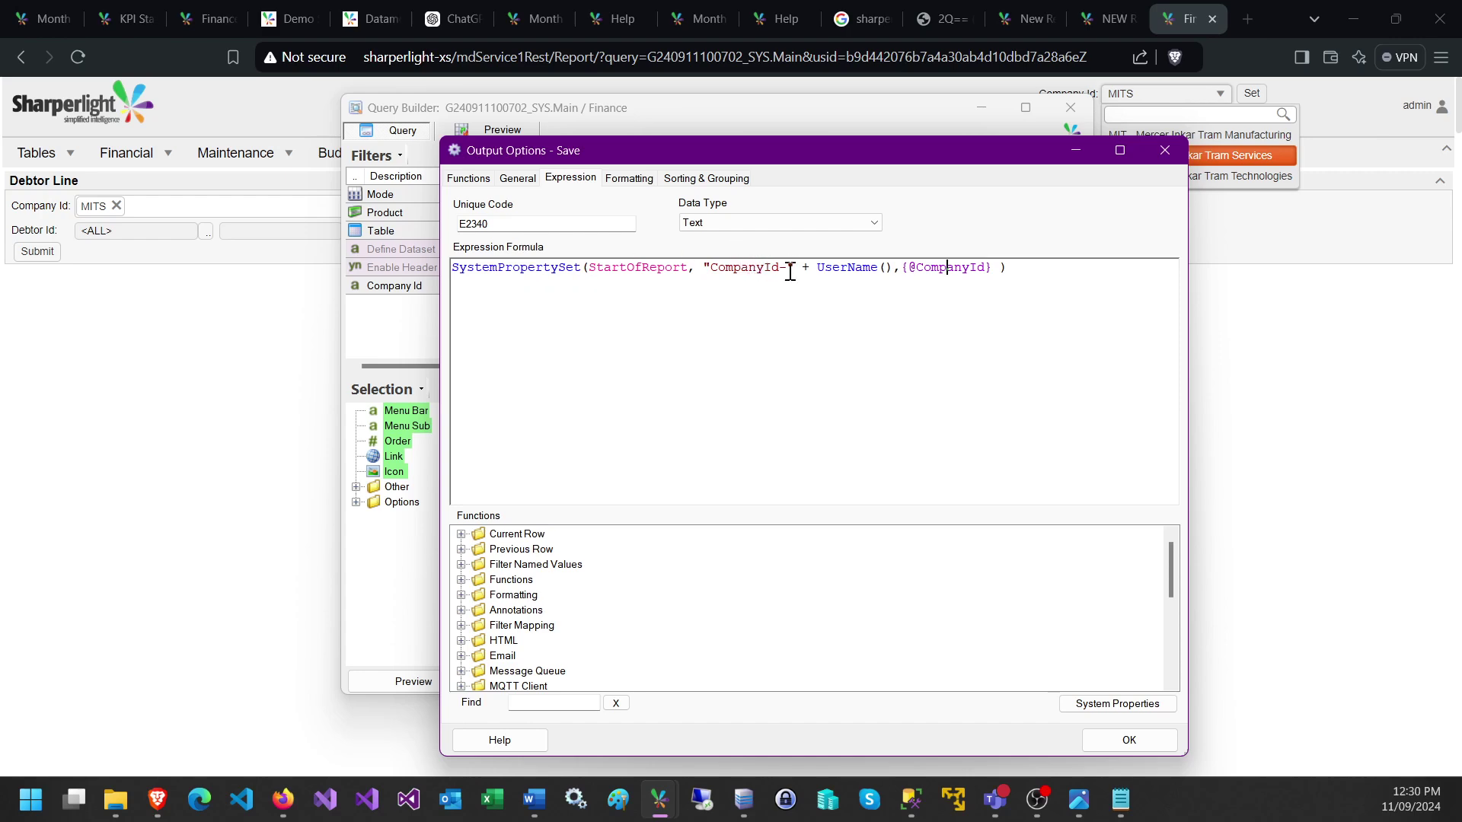
double_click(653, 268)
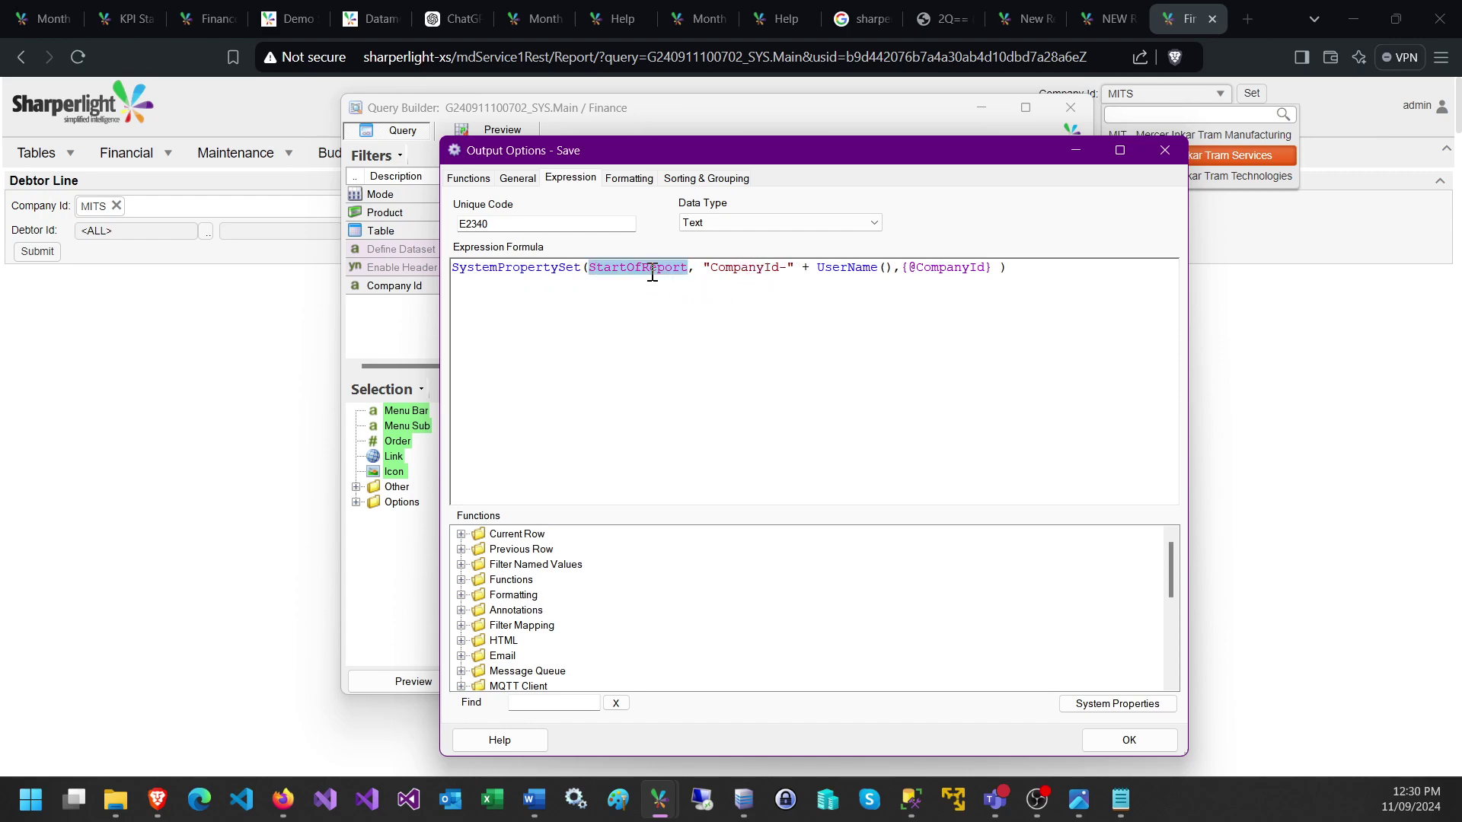
click(706, 276)
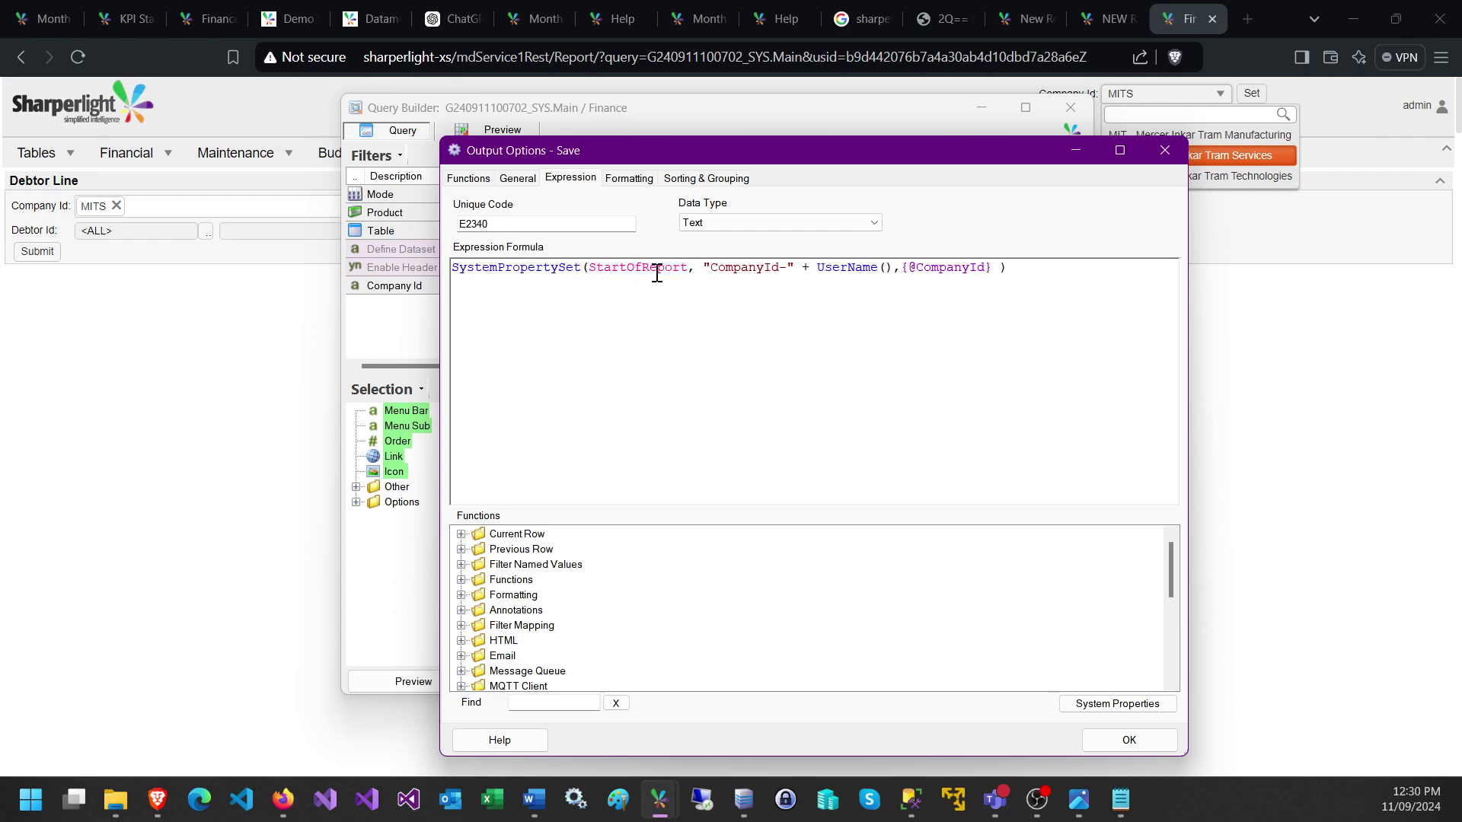
double_click(701, 274)
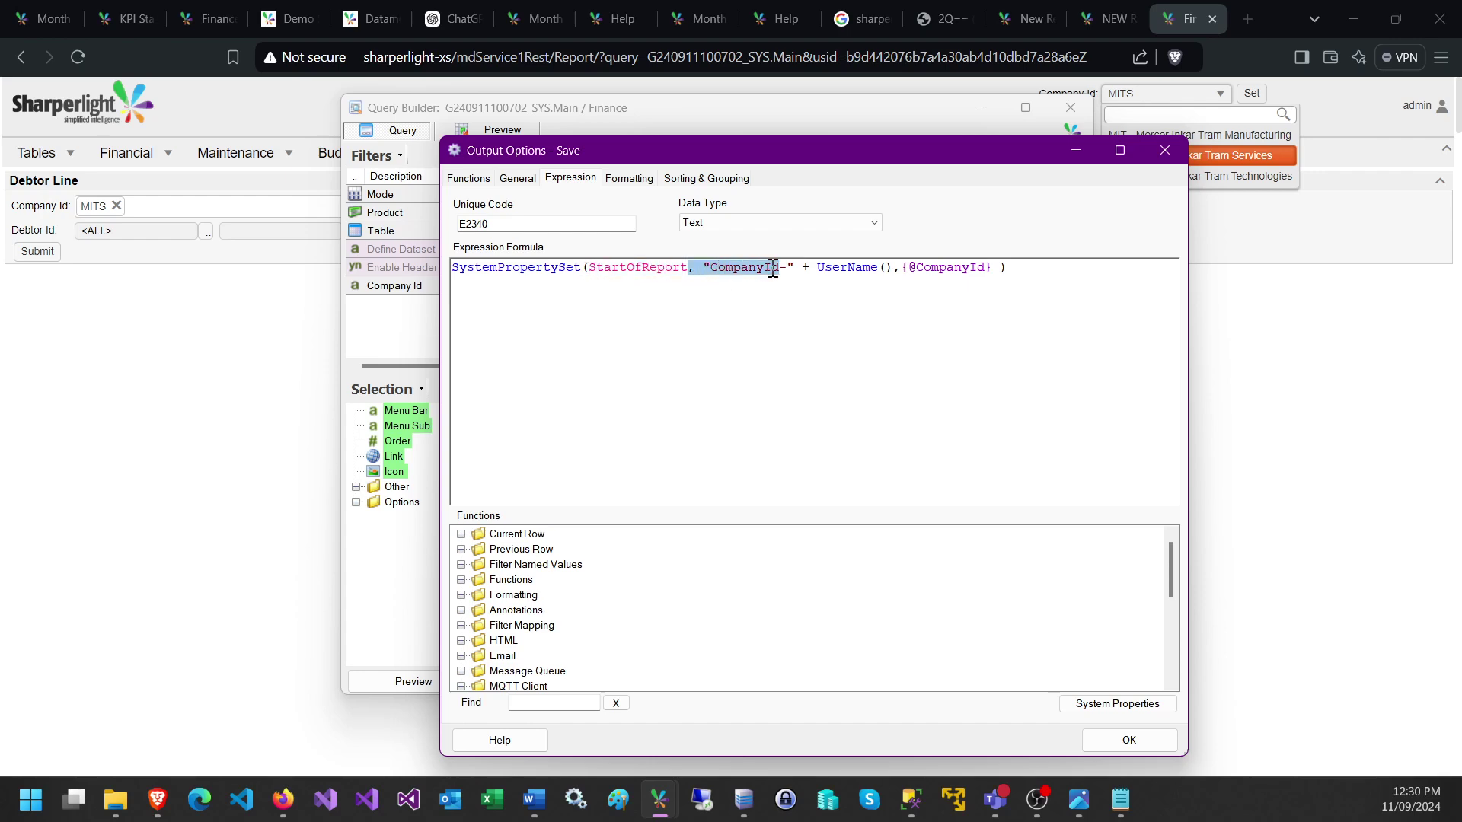
click(885, 271)
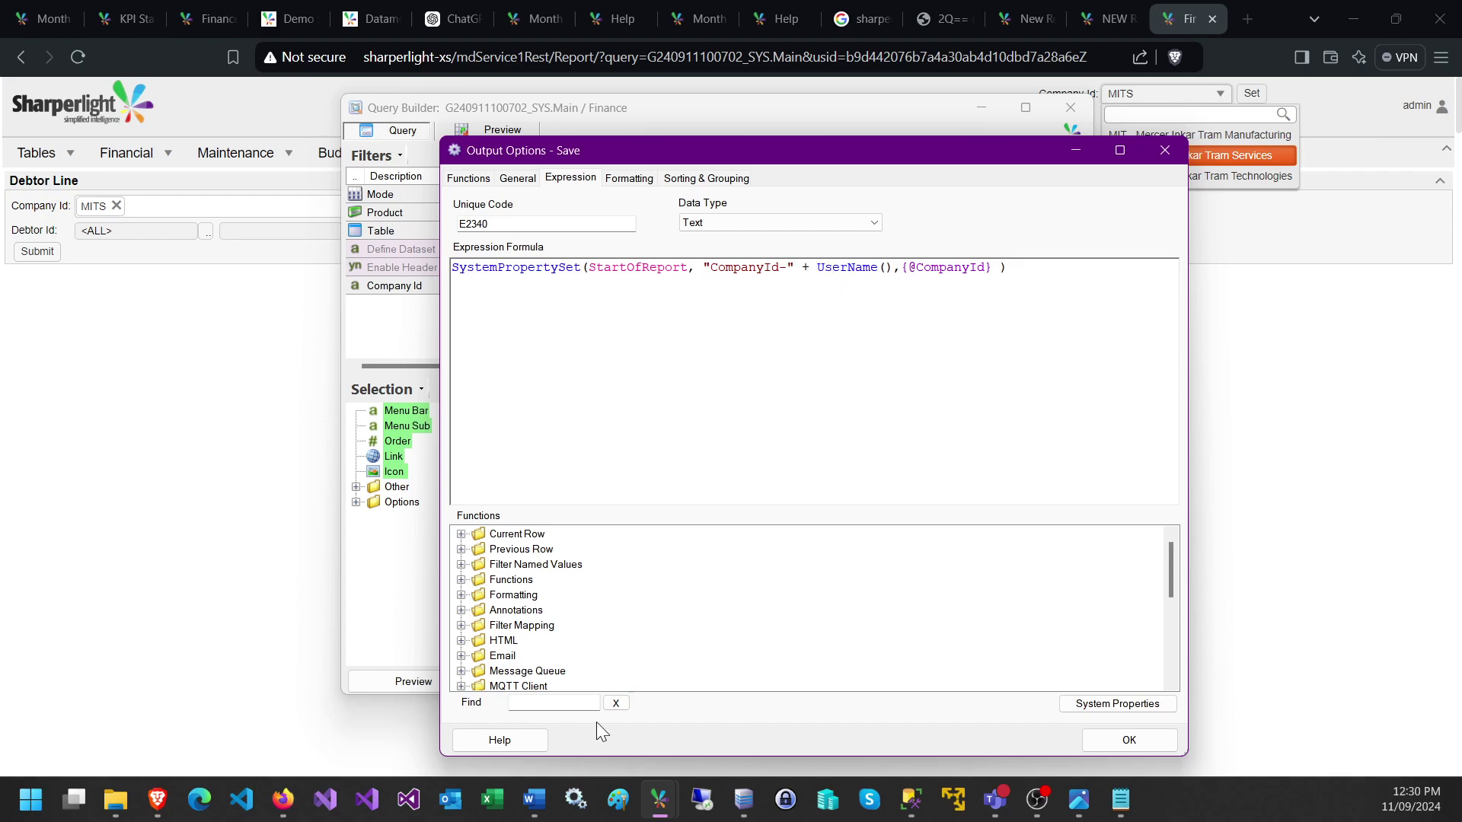
- Search the expression function list for propertyset
click(562, 705)
text(proper)
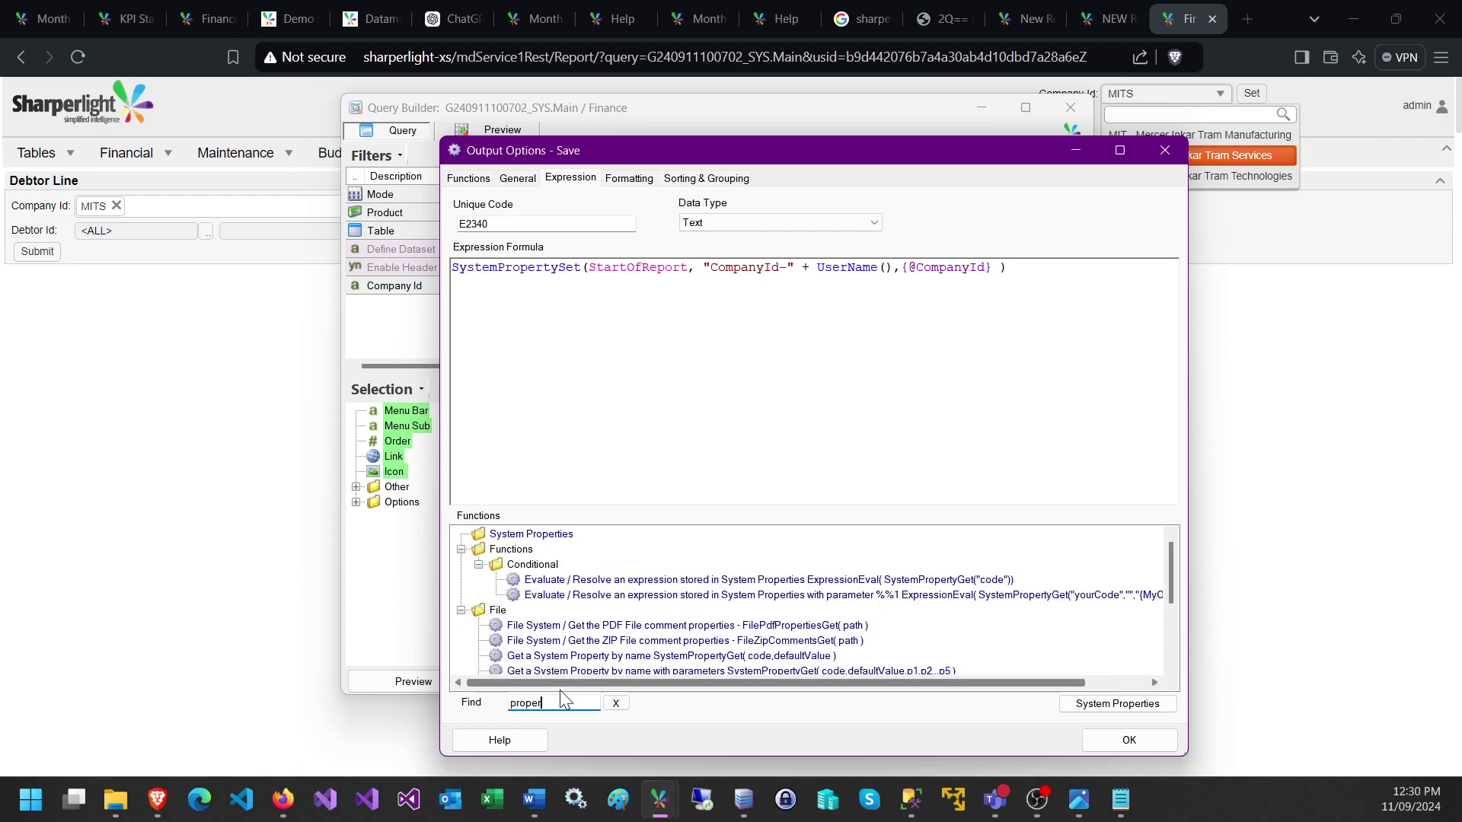
text(ty)
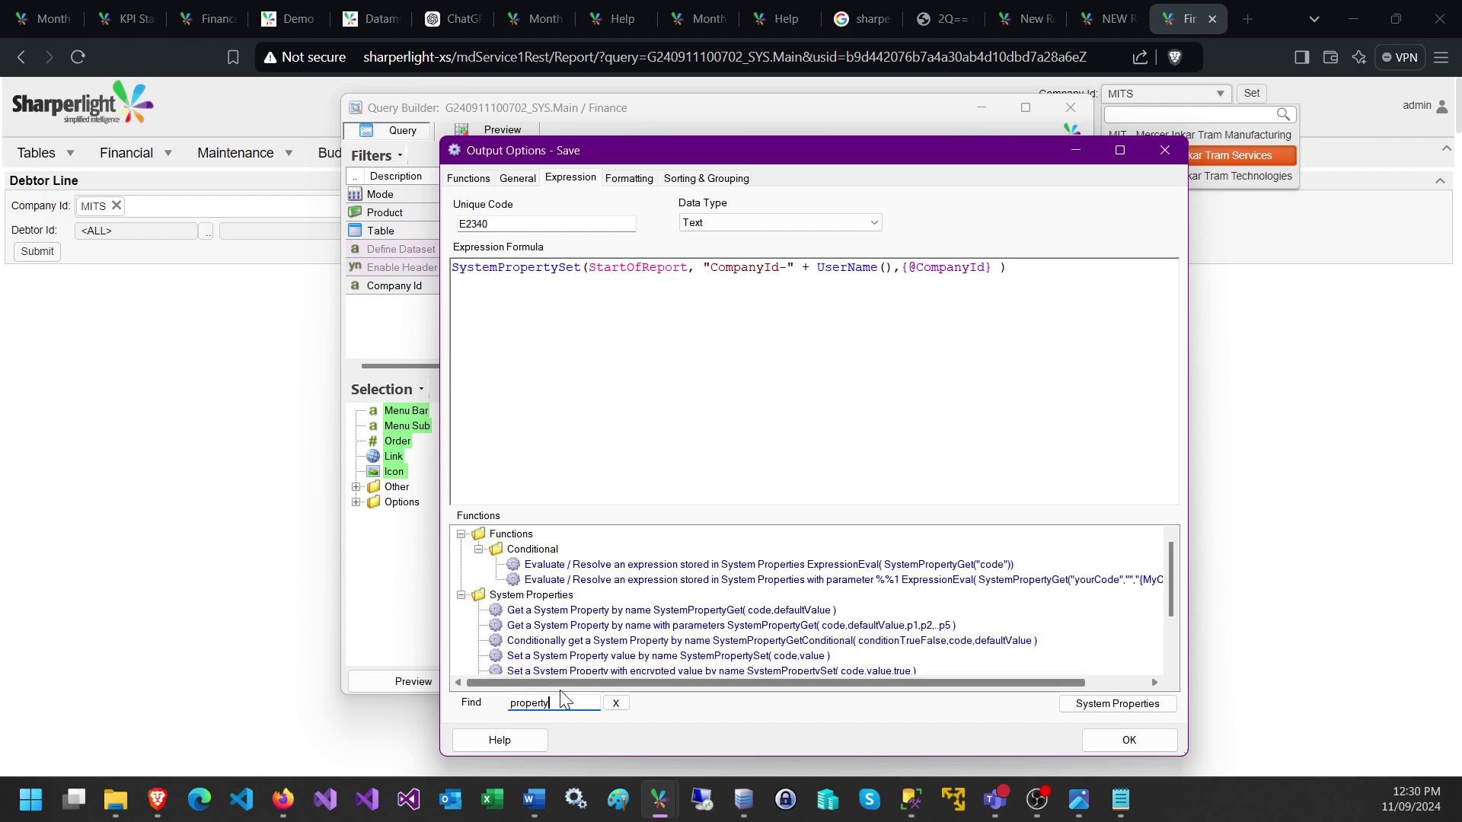
text(set)
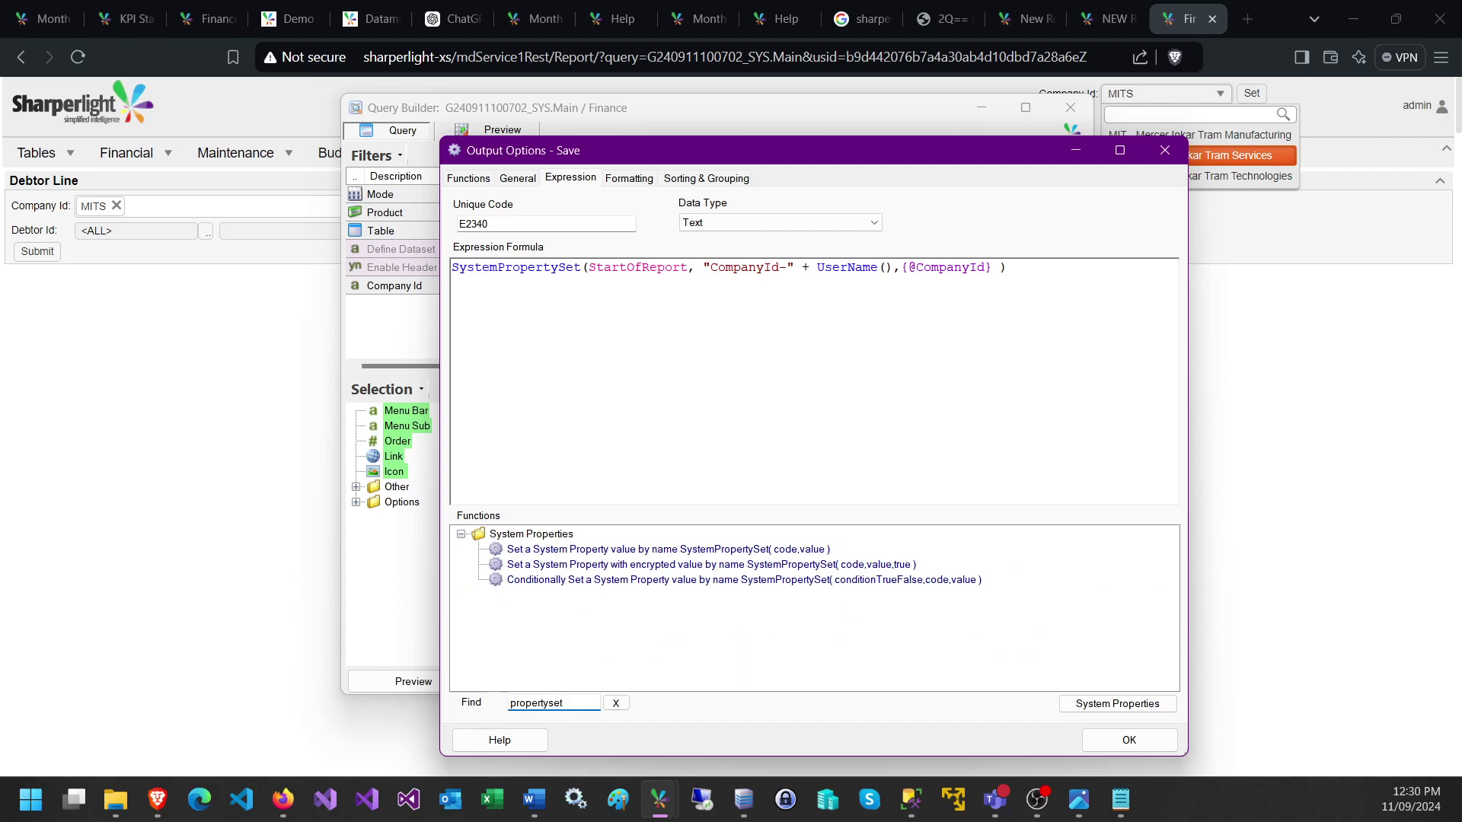
- Search the function list for usern, check the UserName() part of the expression, and clear the search
double_click(561, 703)
key(BackSpace)
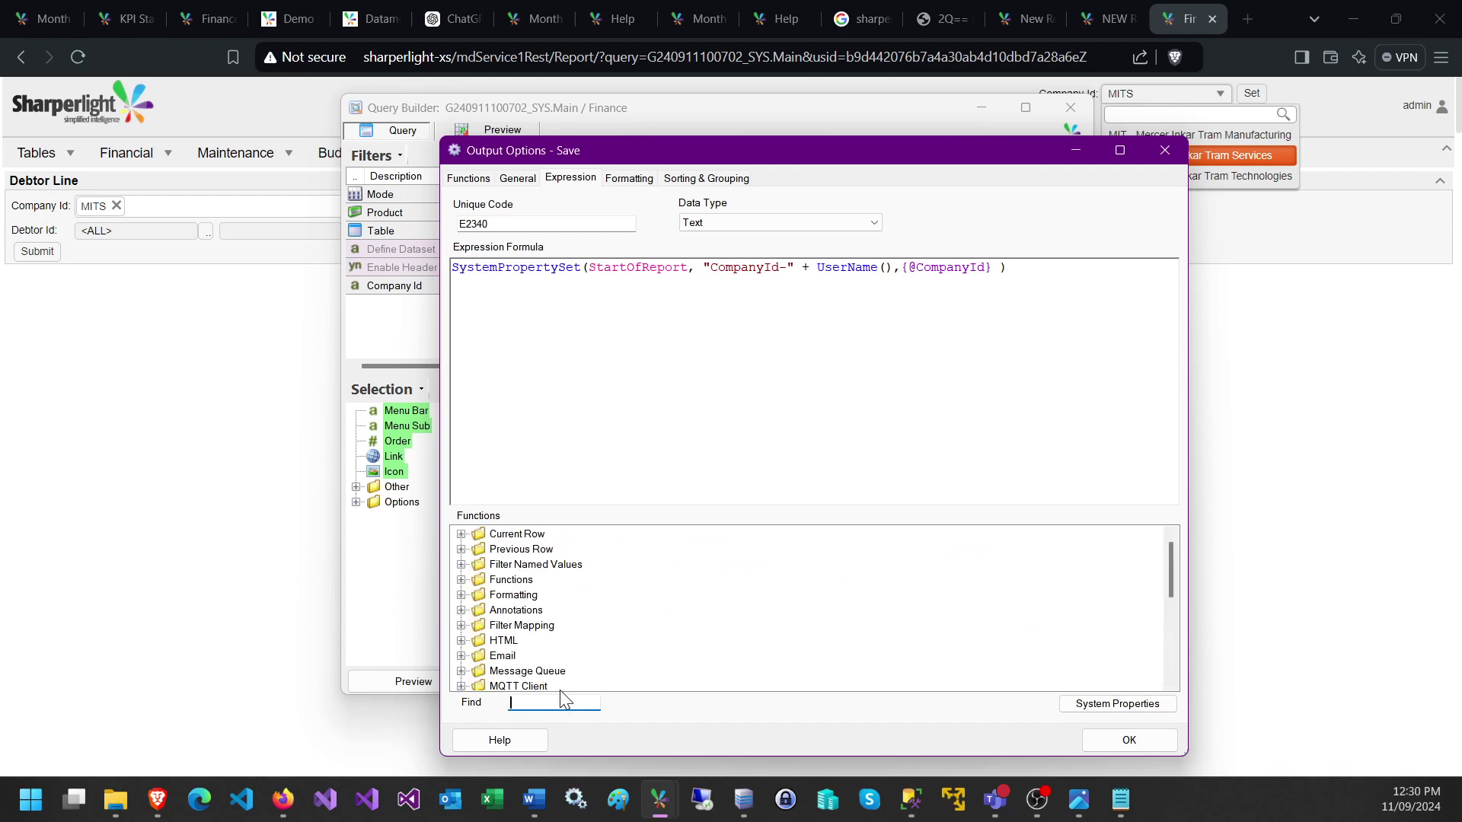
text(usern)
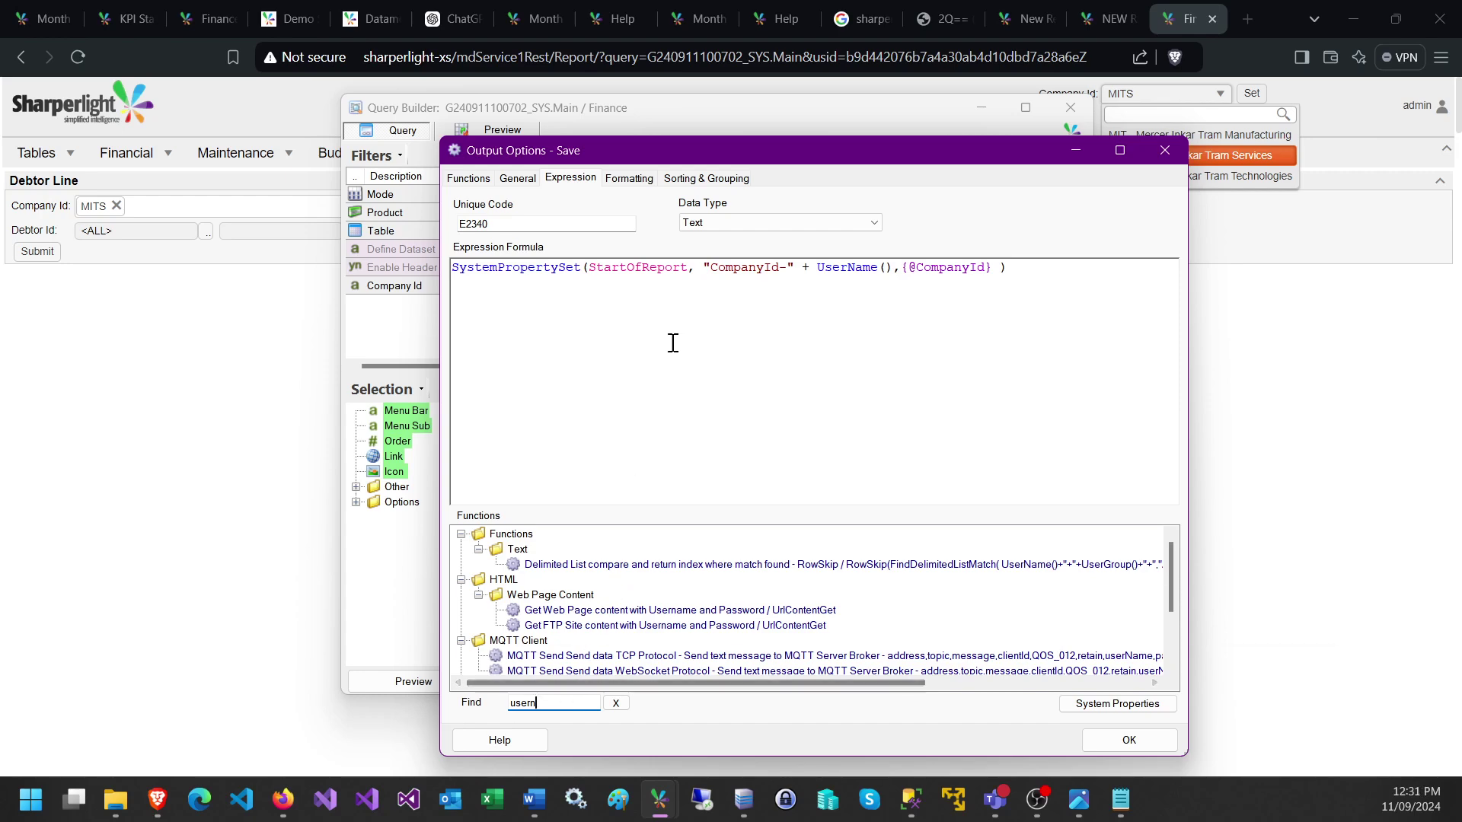
click(861, 277)
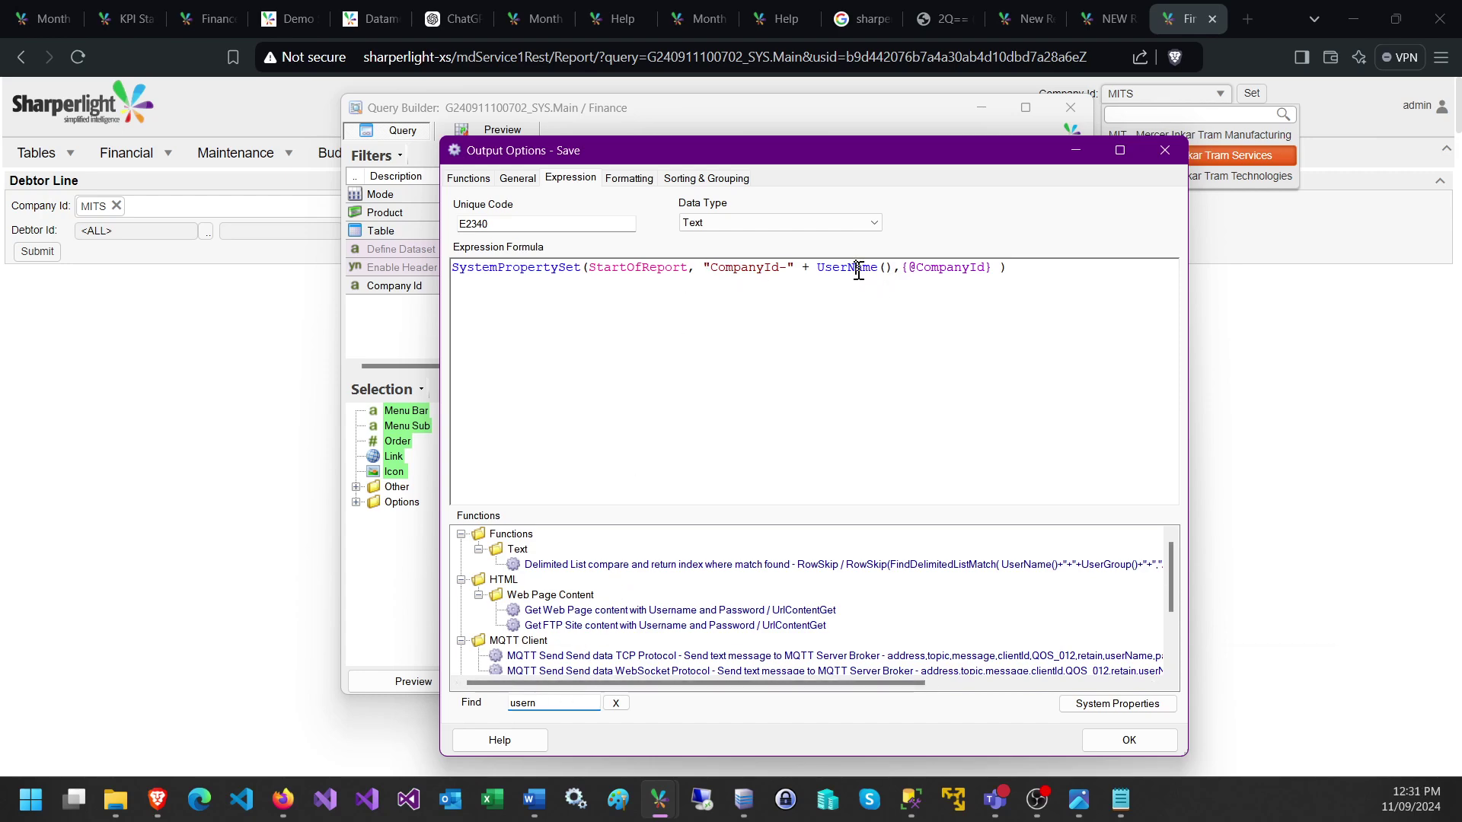
click(904, 269)
click(616, 703)
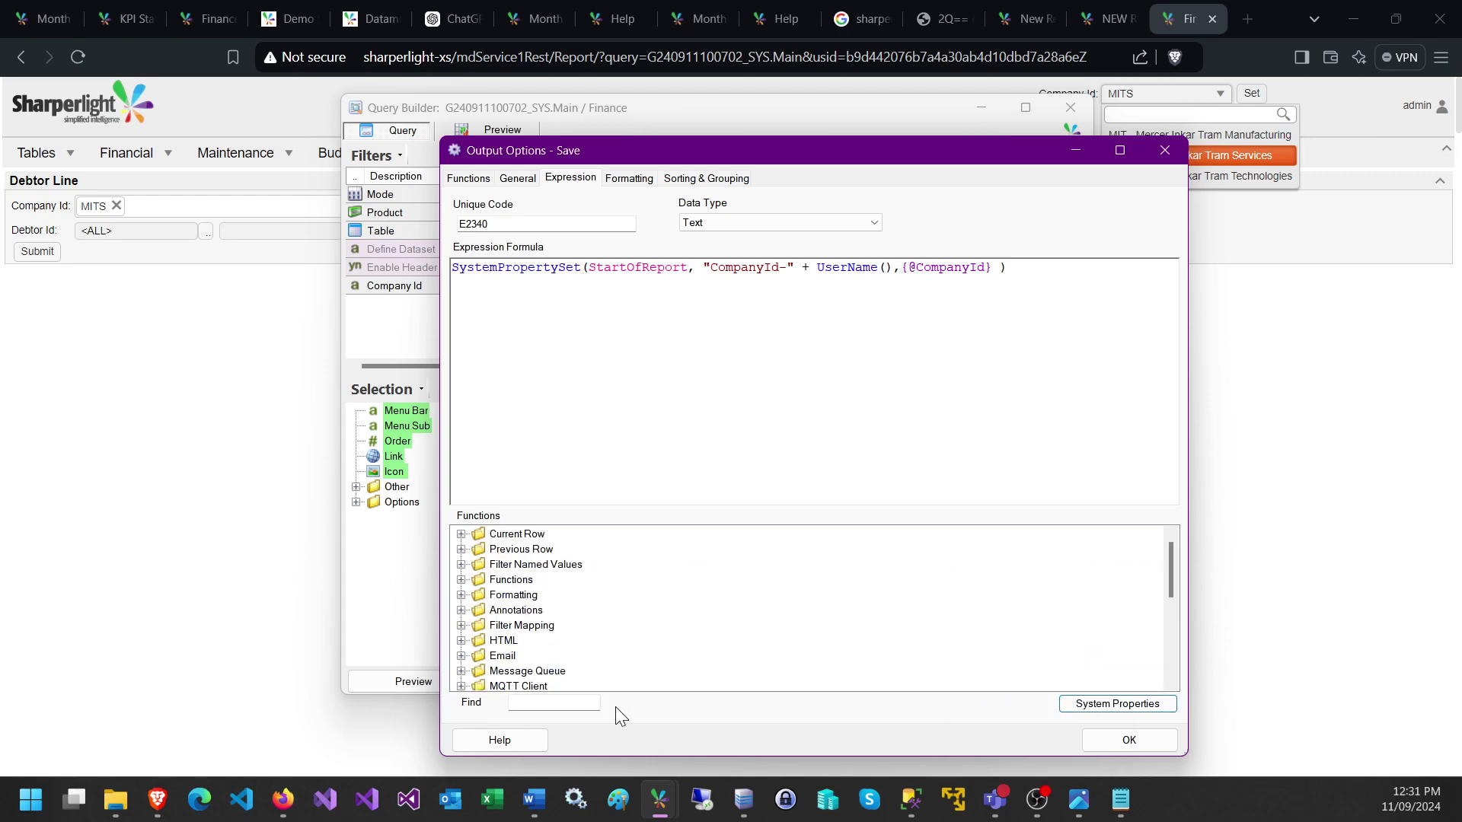
click(461, 564)
click(581, 610)
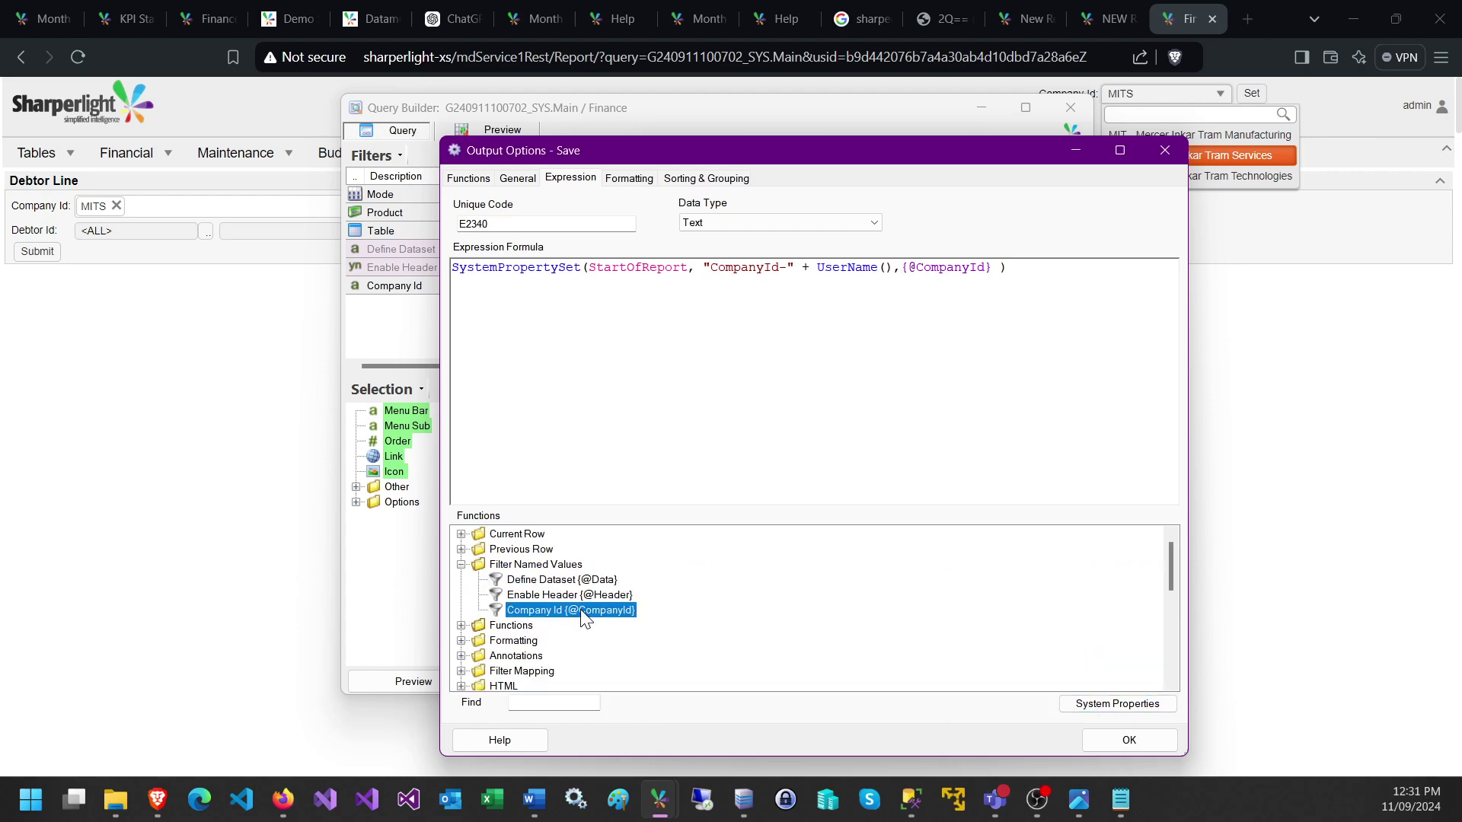
click(674, 287)
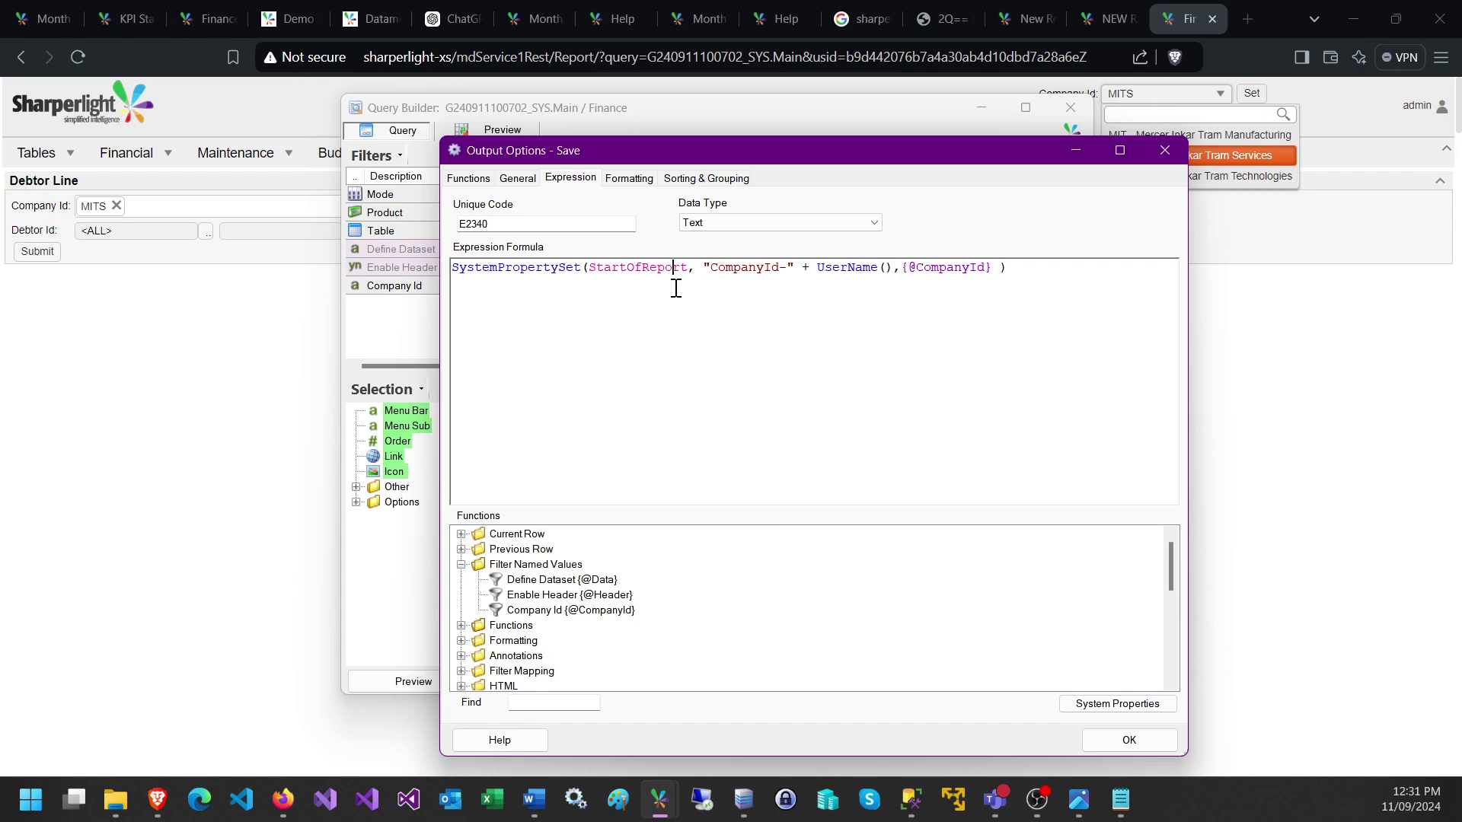
drag(515, 150, 620, 136)
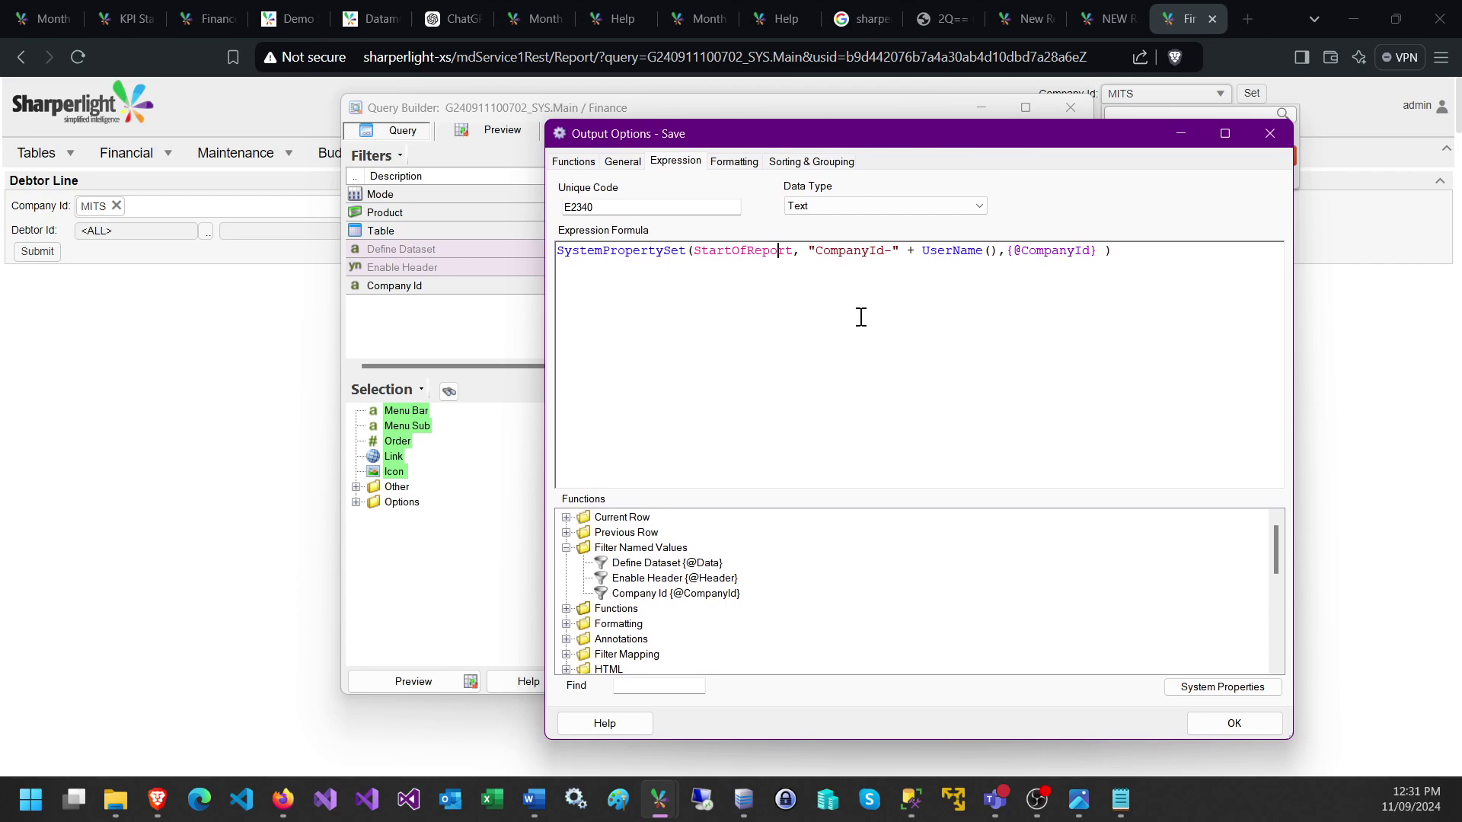
drag(1021, 250, 1052, 251)
click(1210, 727)
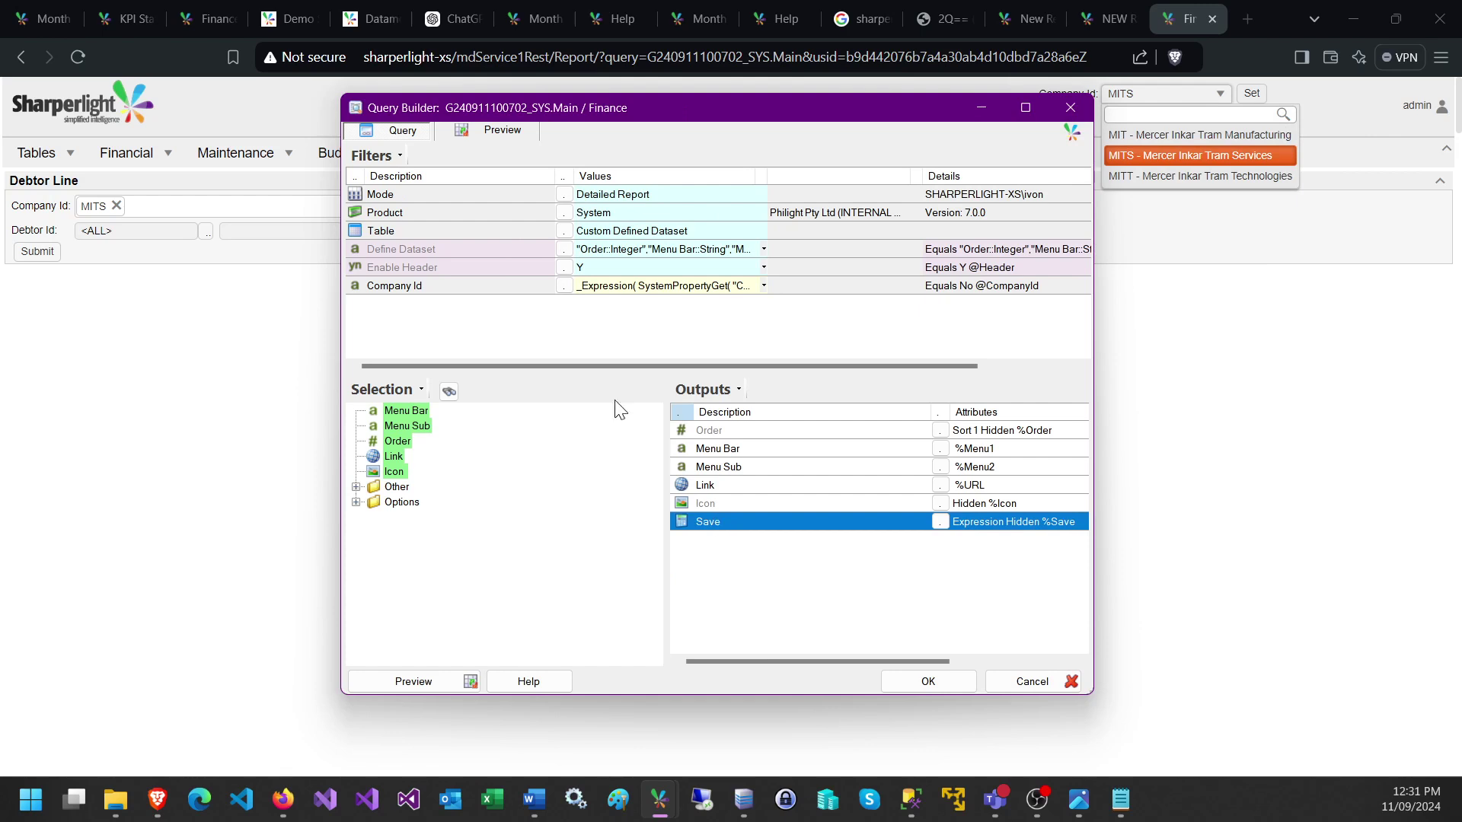
- Open the Company Id filter's options and enlarge the dialog enough to show its whole value expression
click(452, 289)
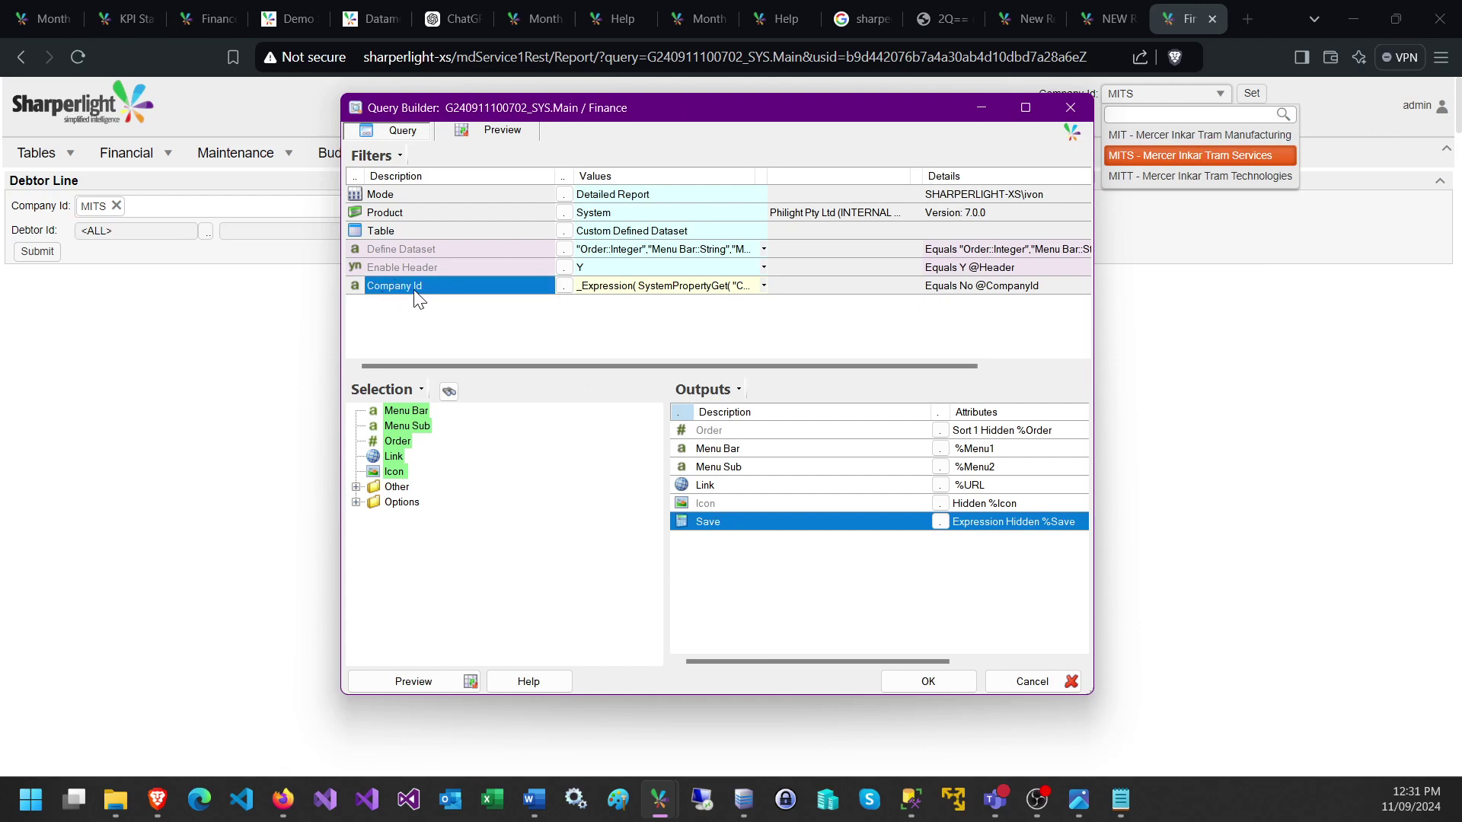
click(609, 289)
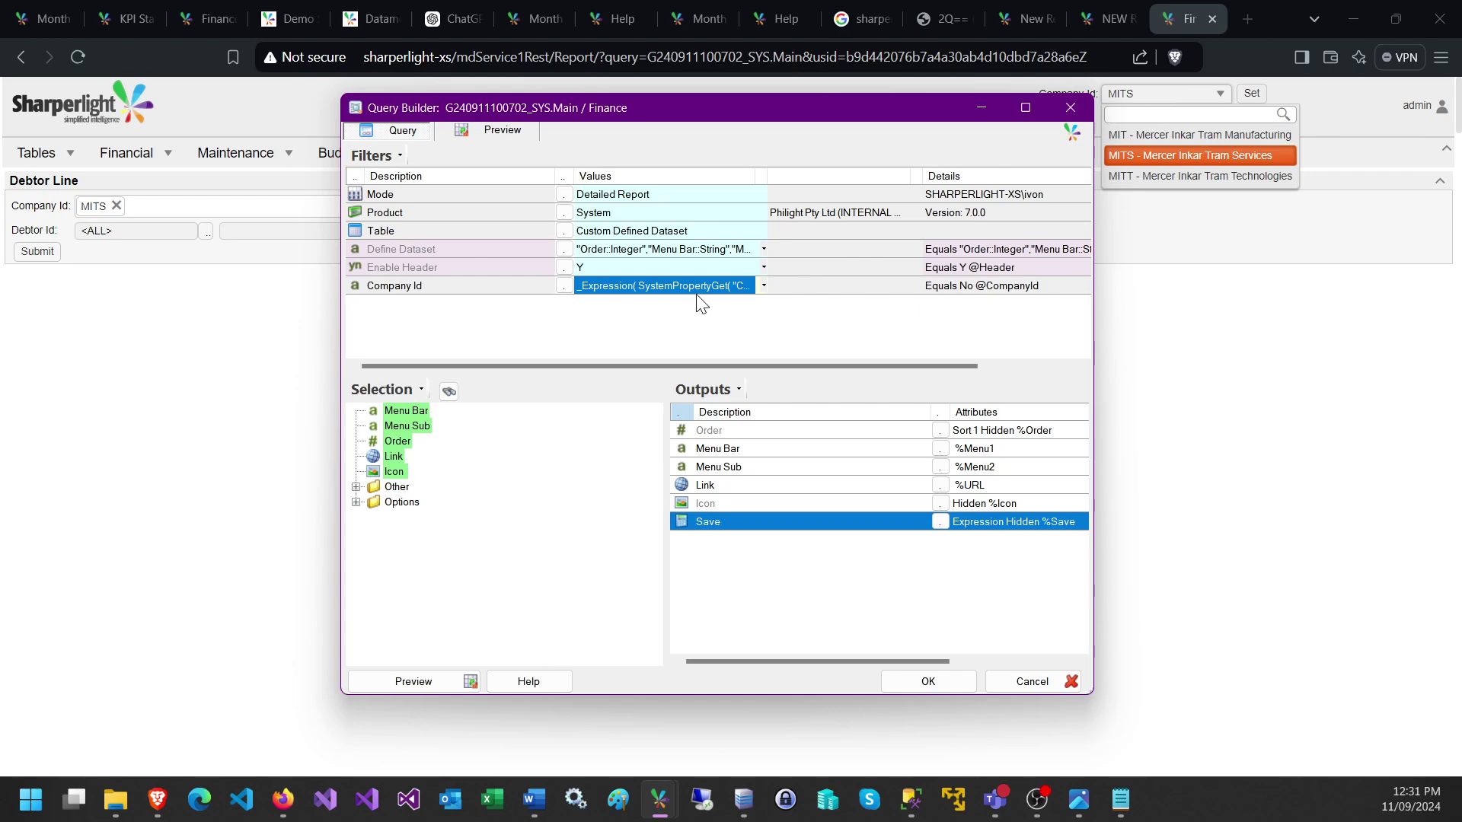
double_click(521, 289)
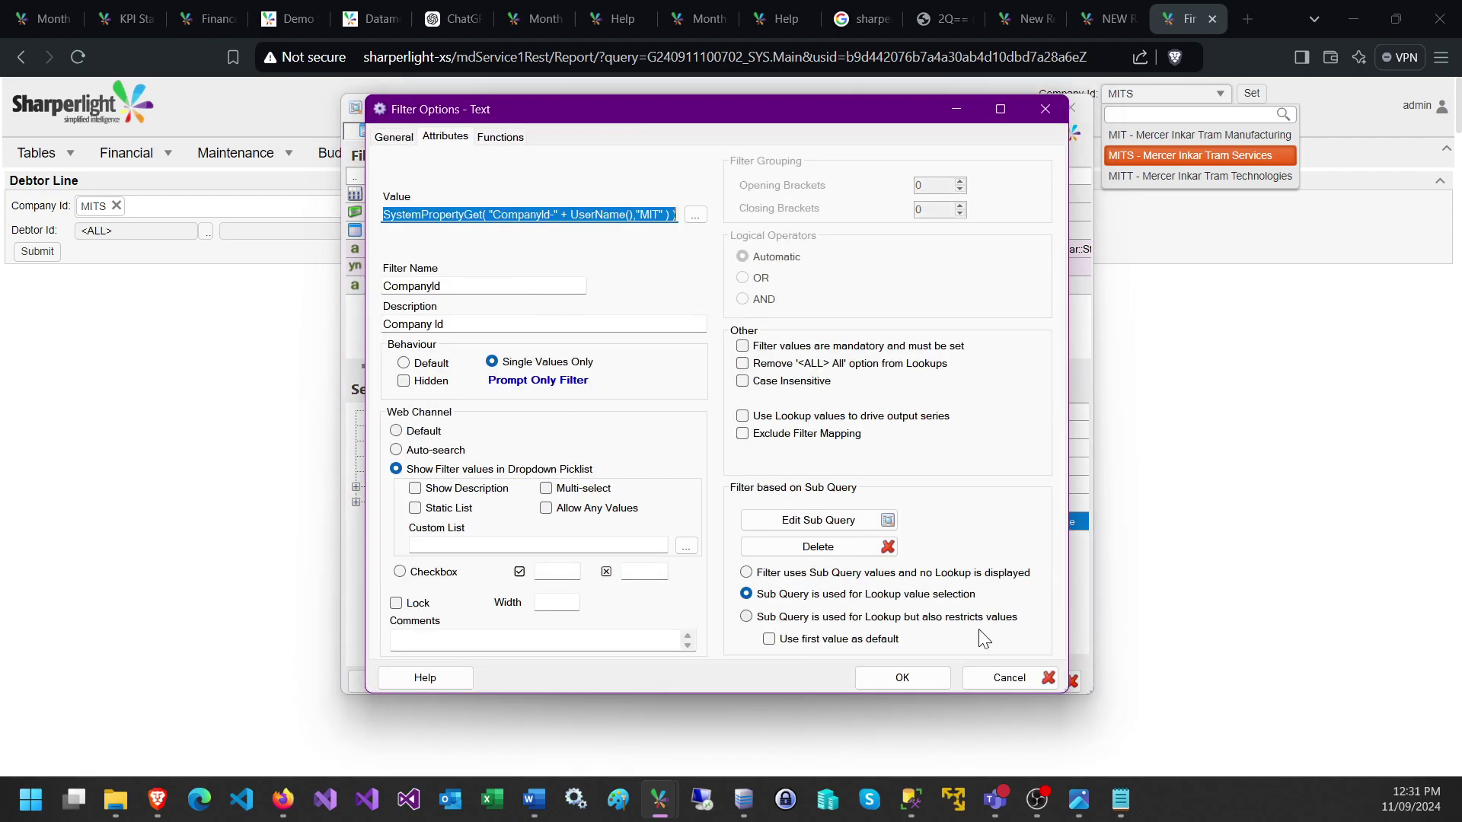
drag(1067, 692, 1460, 819)
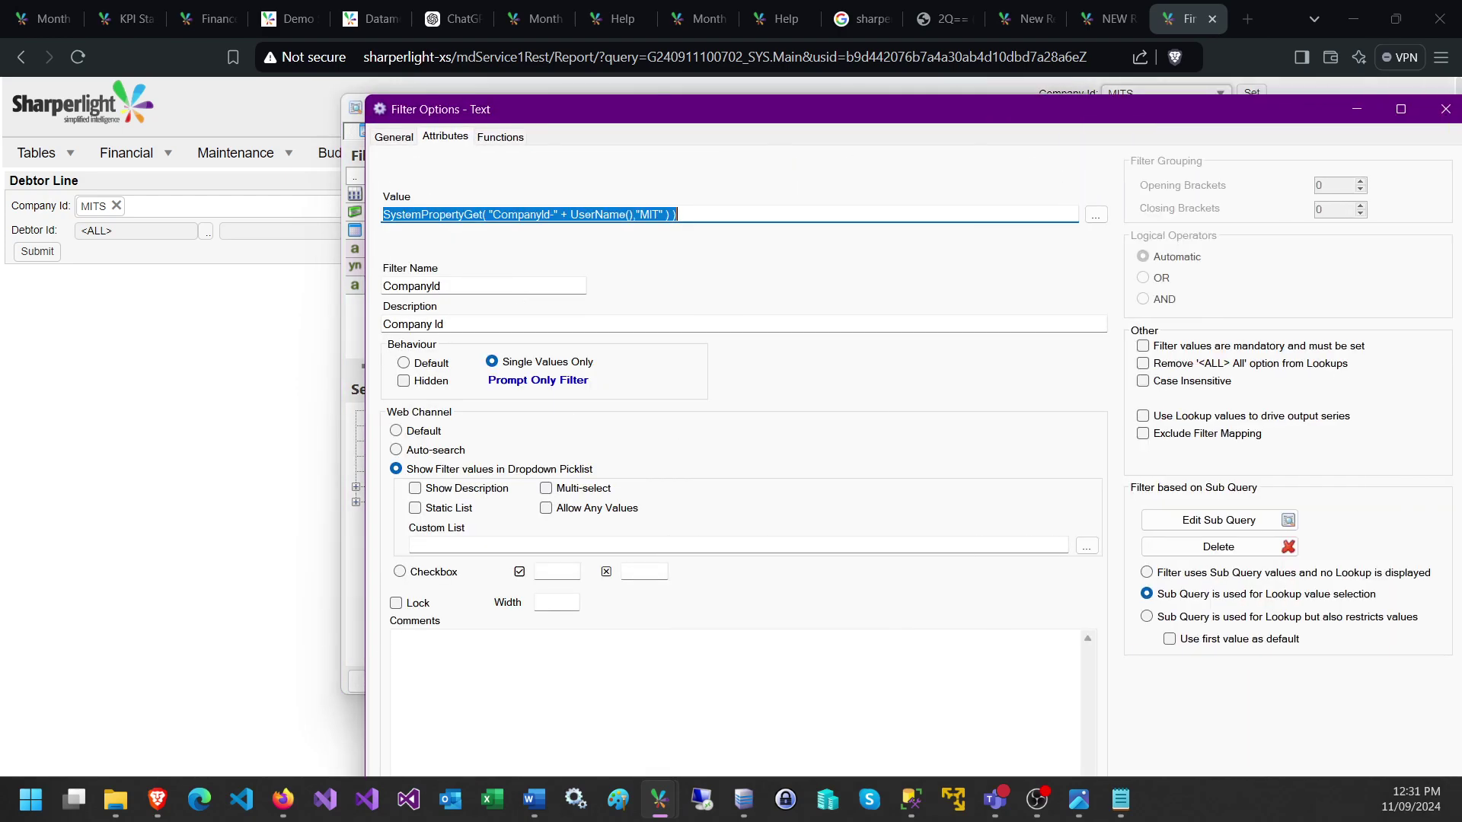
- Examine the parts of the Company Id filter's value: _Expression, SystemPropertyGet, the "CompanyId-" + UserName() code and the MIT default
click(698, 217)
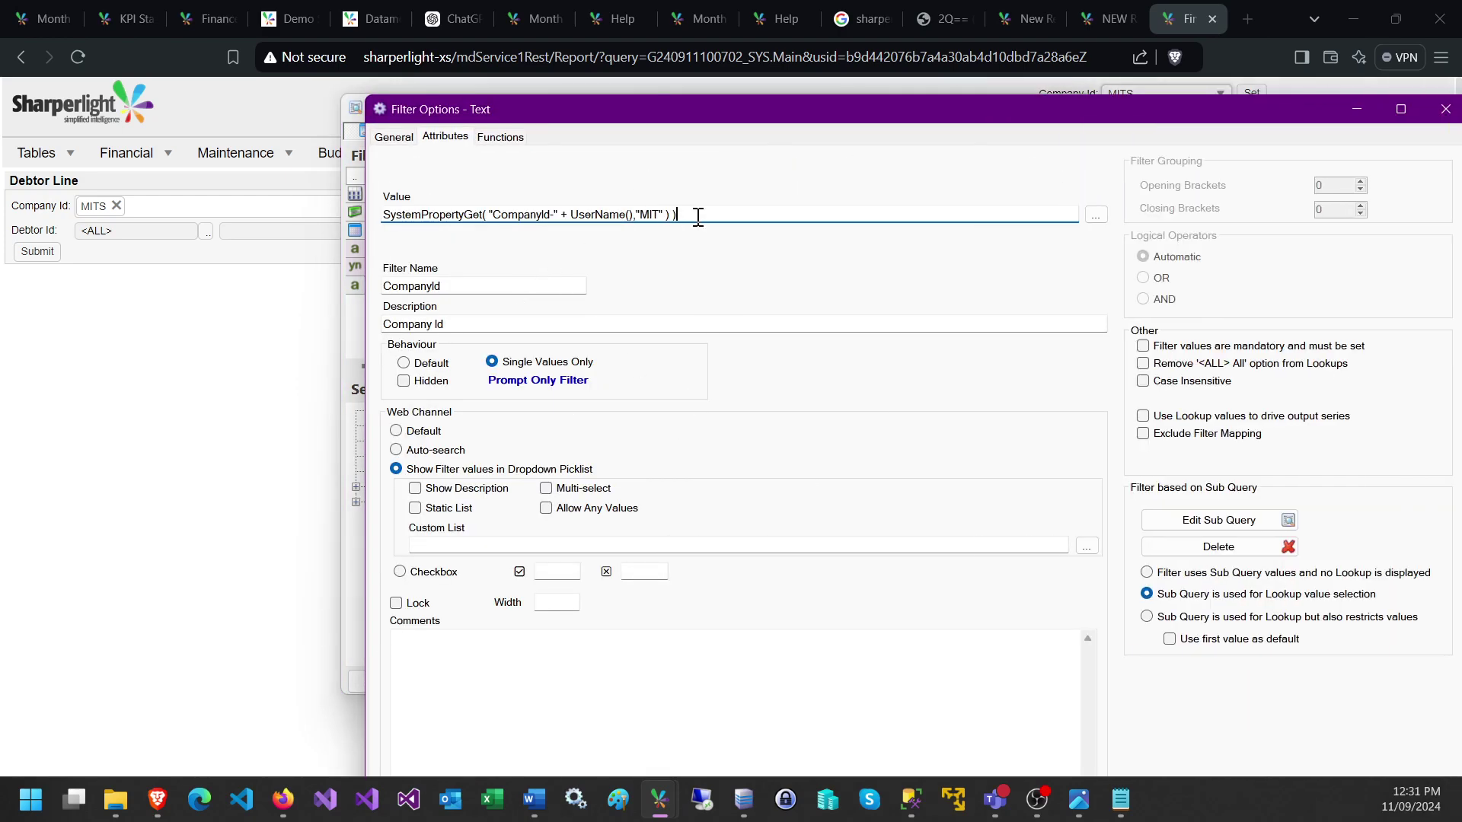
key(Home)
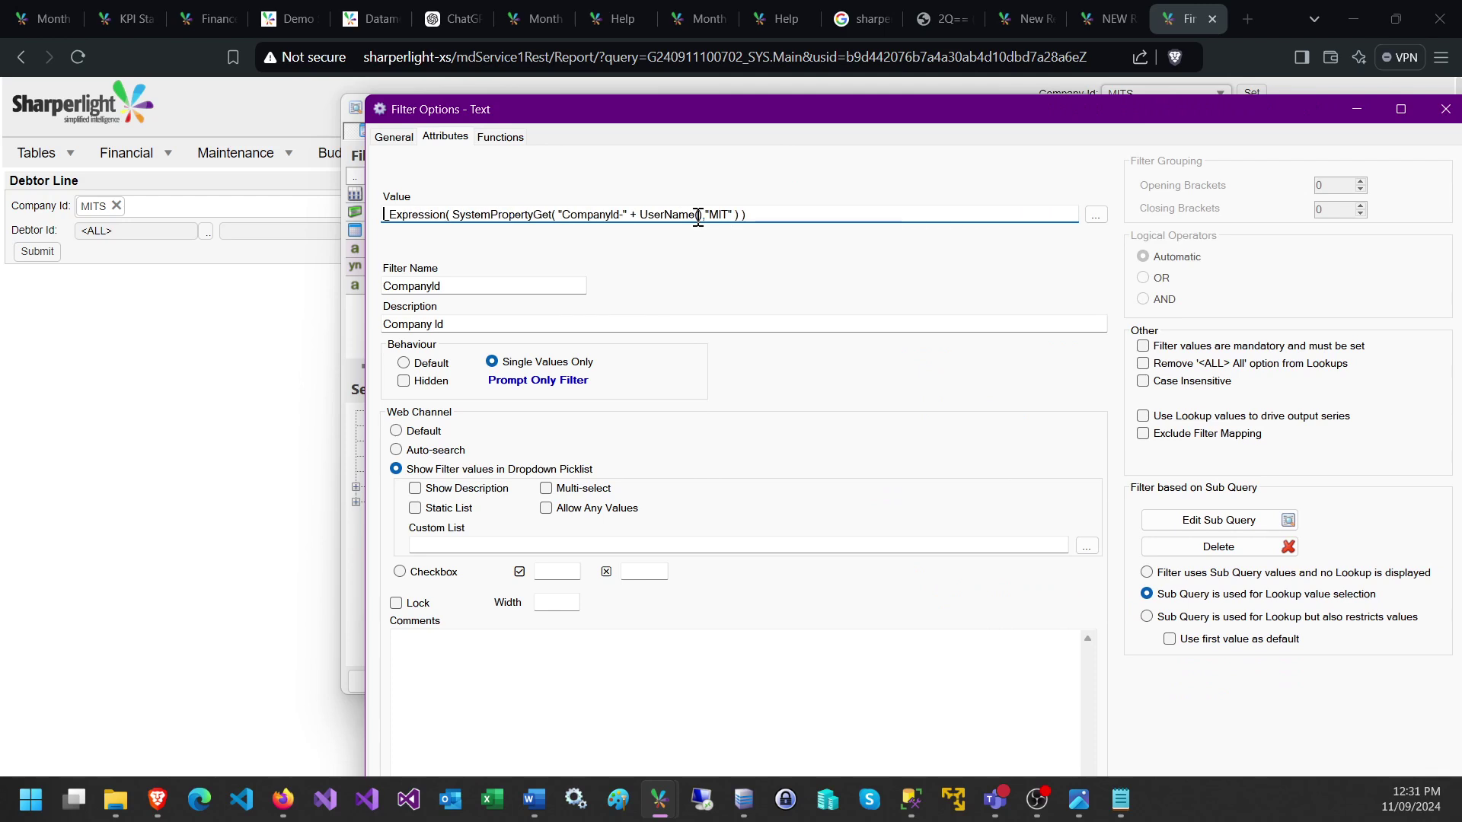
key(shift+Right)
key(shift+Right)
key(shift+Right)
key(shift+Right)
key(shift+Right)
key(shift+Right)
key(shift+Right)
key(shift+Right)
key(shift+Right)
key(Right)
key(shift+Right)
key(shift+Right)
key(shift+Right)
key(shift+Right)
key(shift+Right)
key(shift+Right)
key(shift+Right)
key(shift+Right)
key(shift+Right)
key(shift+Right)
key(shift+Right)
key(shift+Right)
key(shift+Right)
key(shift+Right)
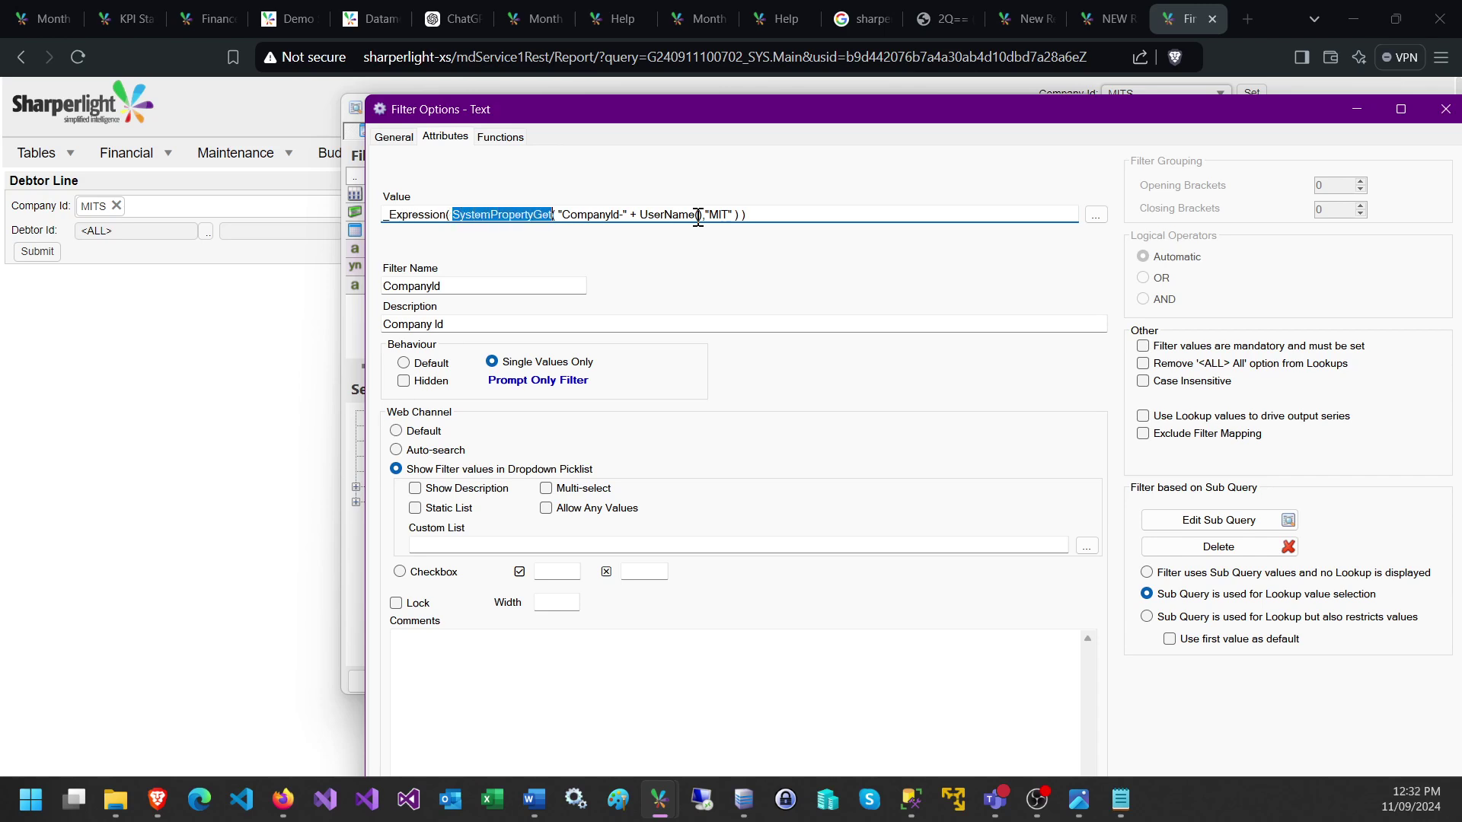
key(Right)
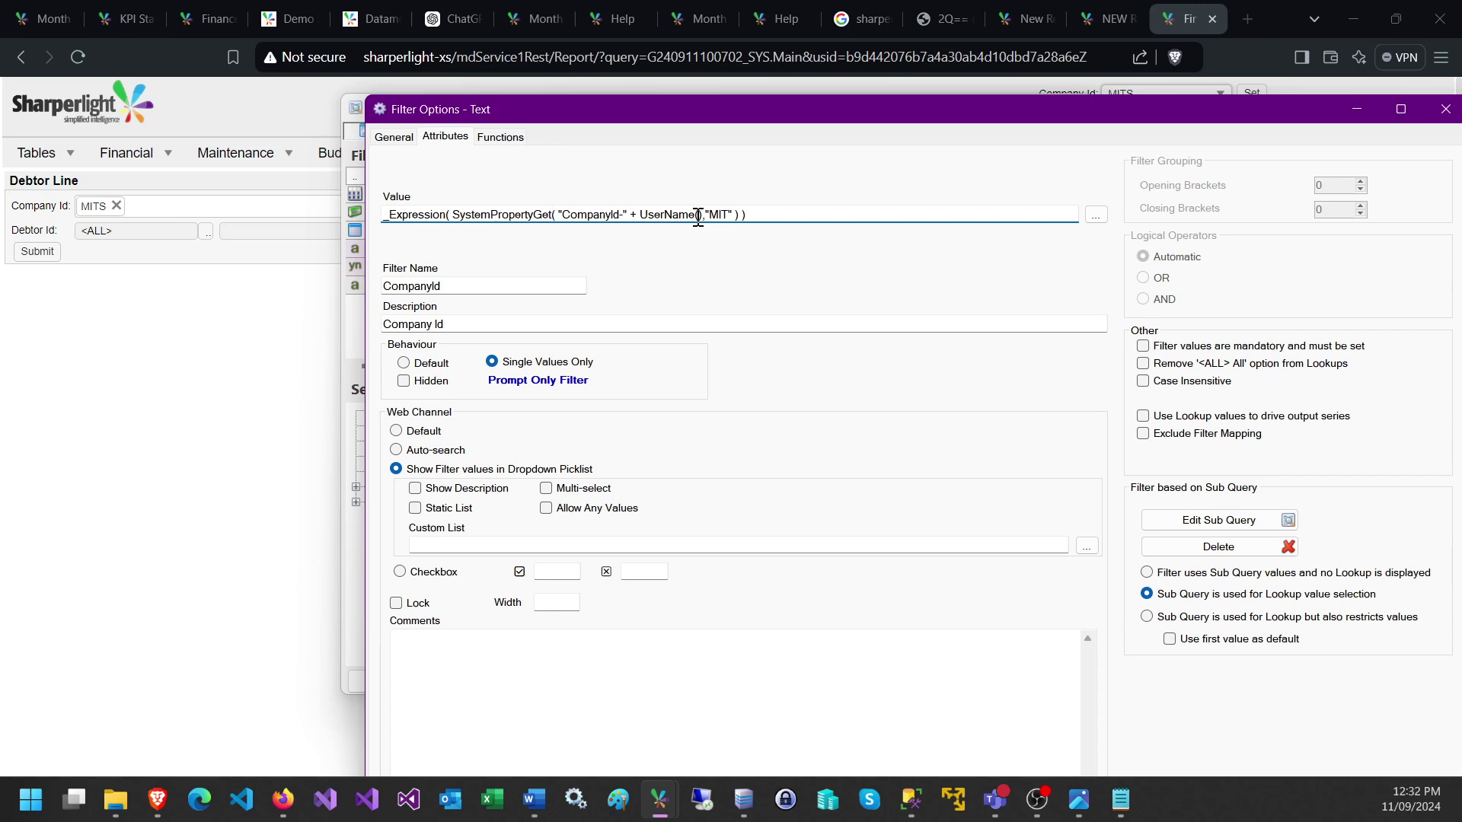
key(shift+Right)
key(shift+Right)
key(shift+Right)
key(shift+Right)
key(shift+Right)
key(shift+Right)
key(shift+Right)
key(shift+Right)
key(Right)
click(792, 216)
click(719, 214)
click(1120, 799)
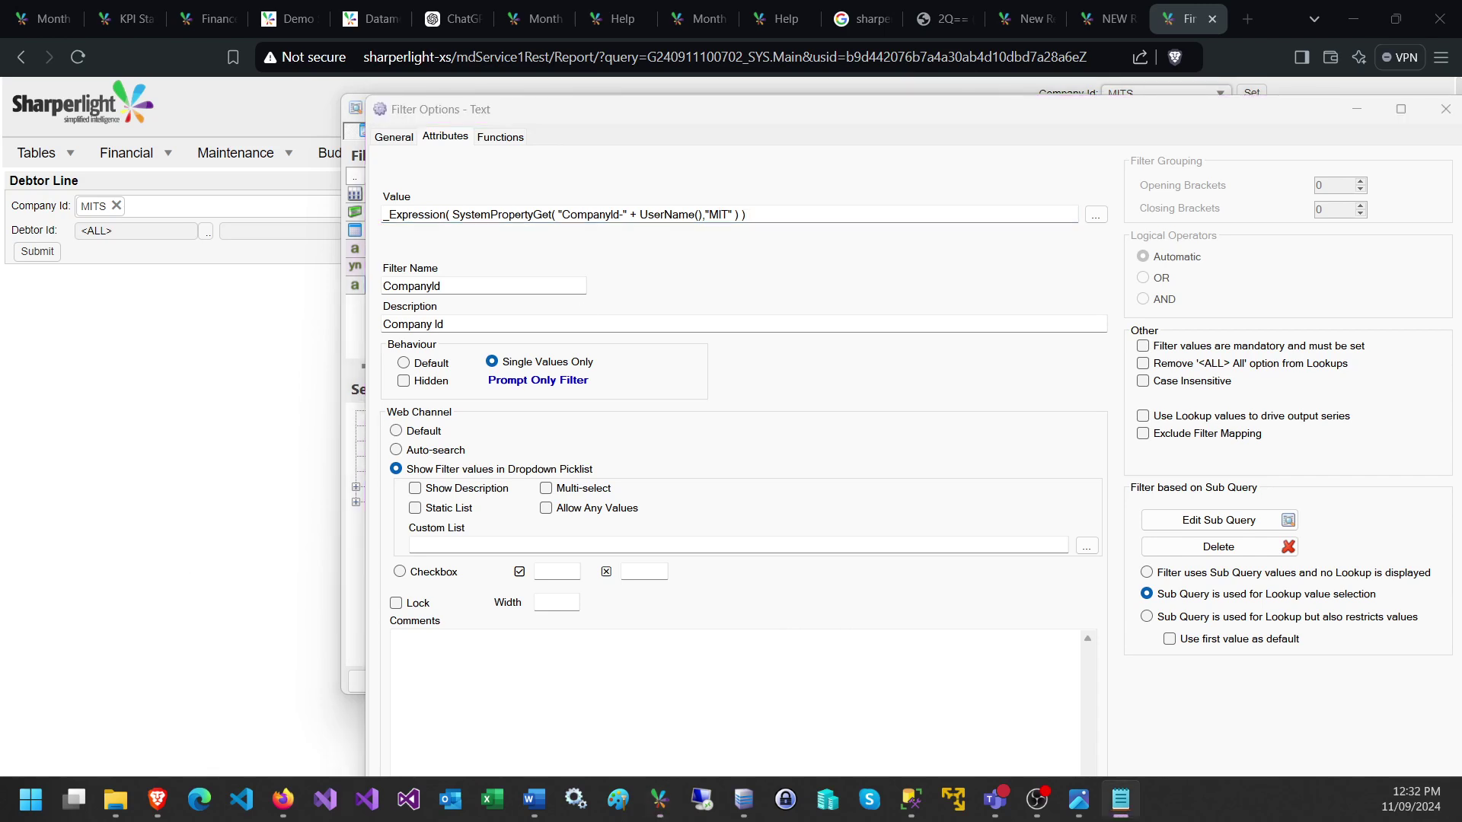
drag(0, 579, 1327, 215)
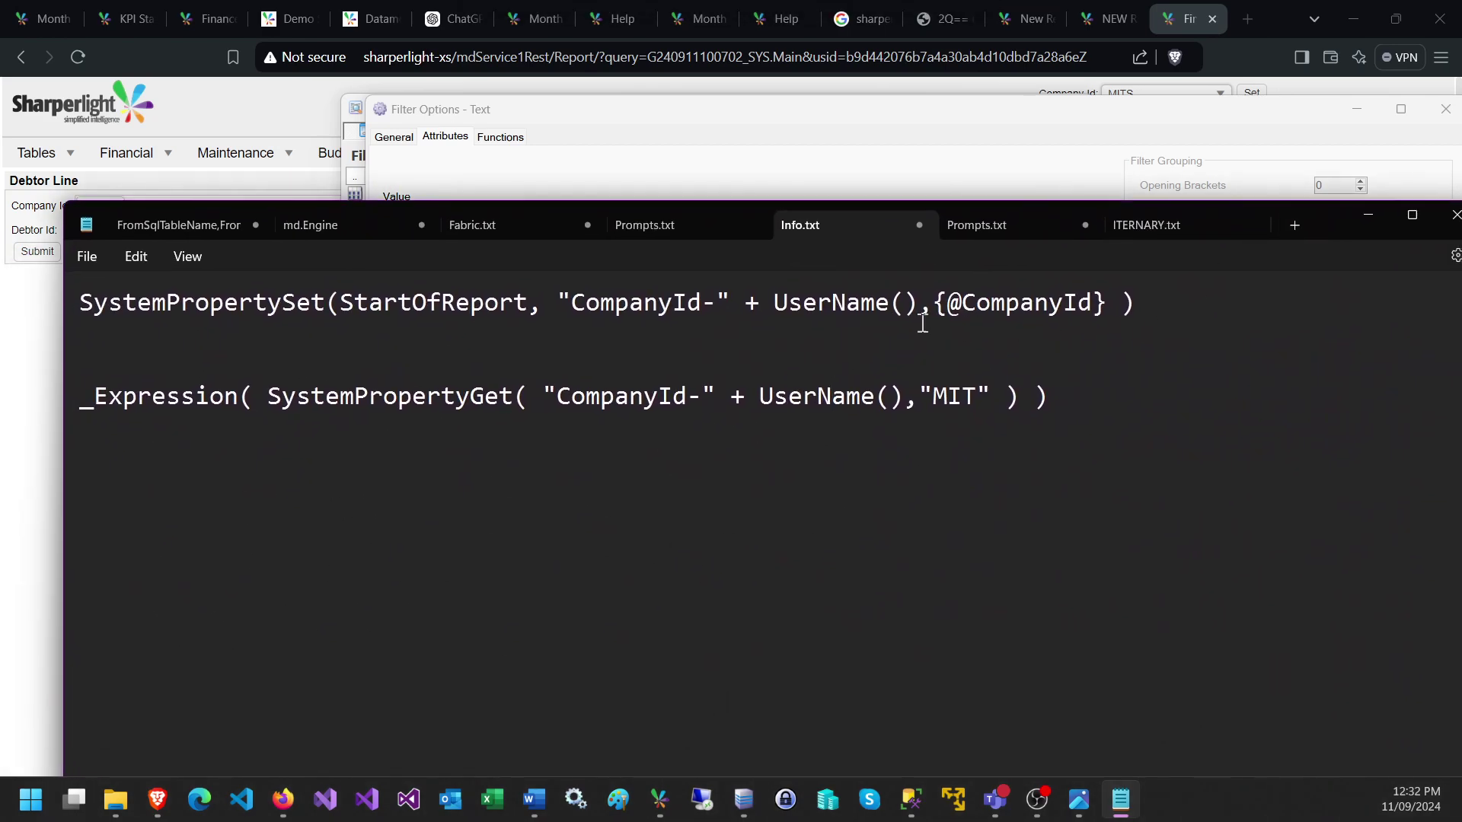
click(299, 304)
click(385, 303)
drag(804, 303, 848, 303)
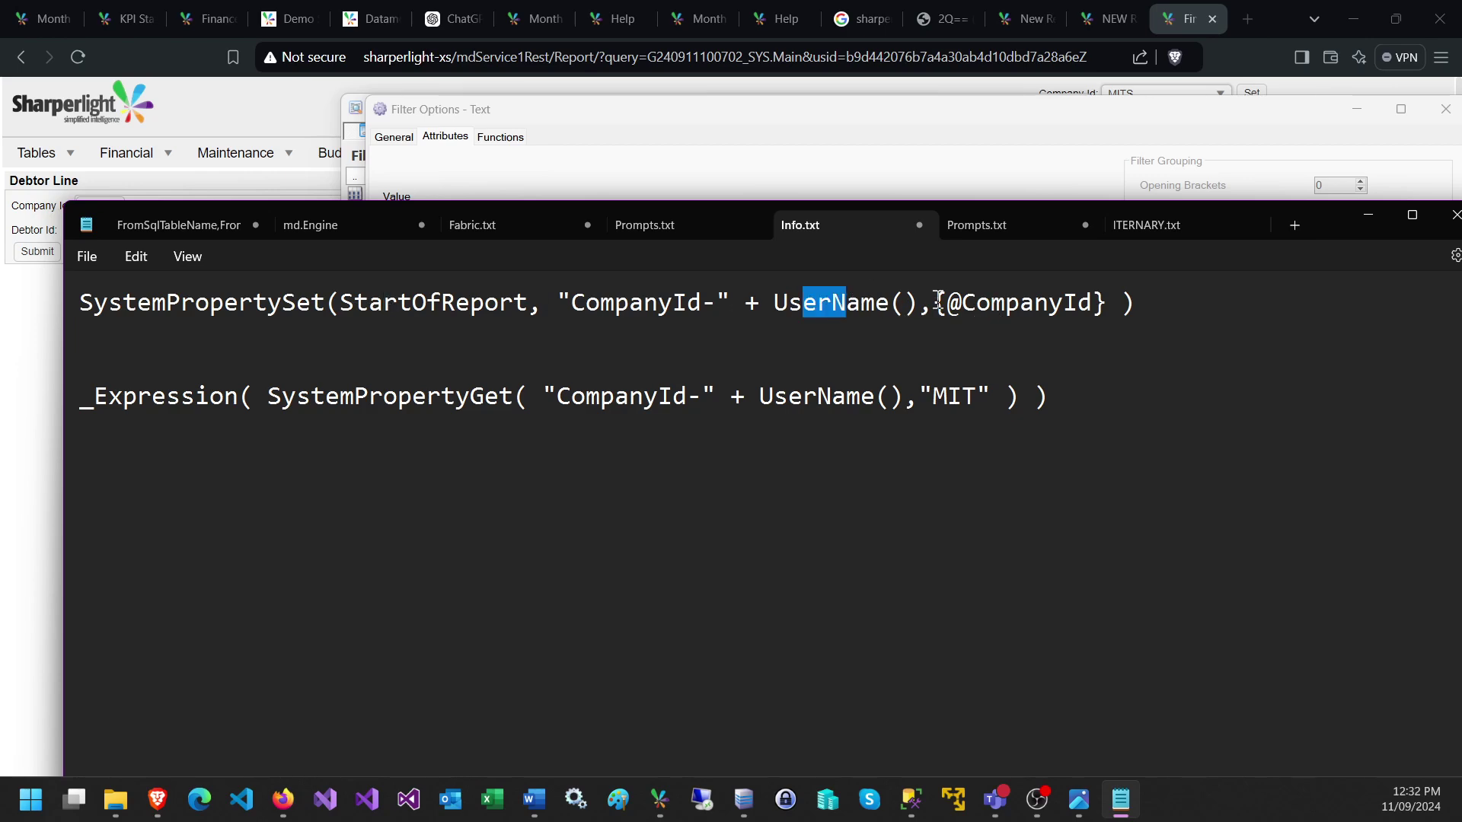
click(1008, 306)
drag(1009, 306, 1078, 305)
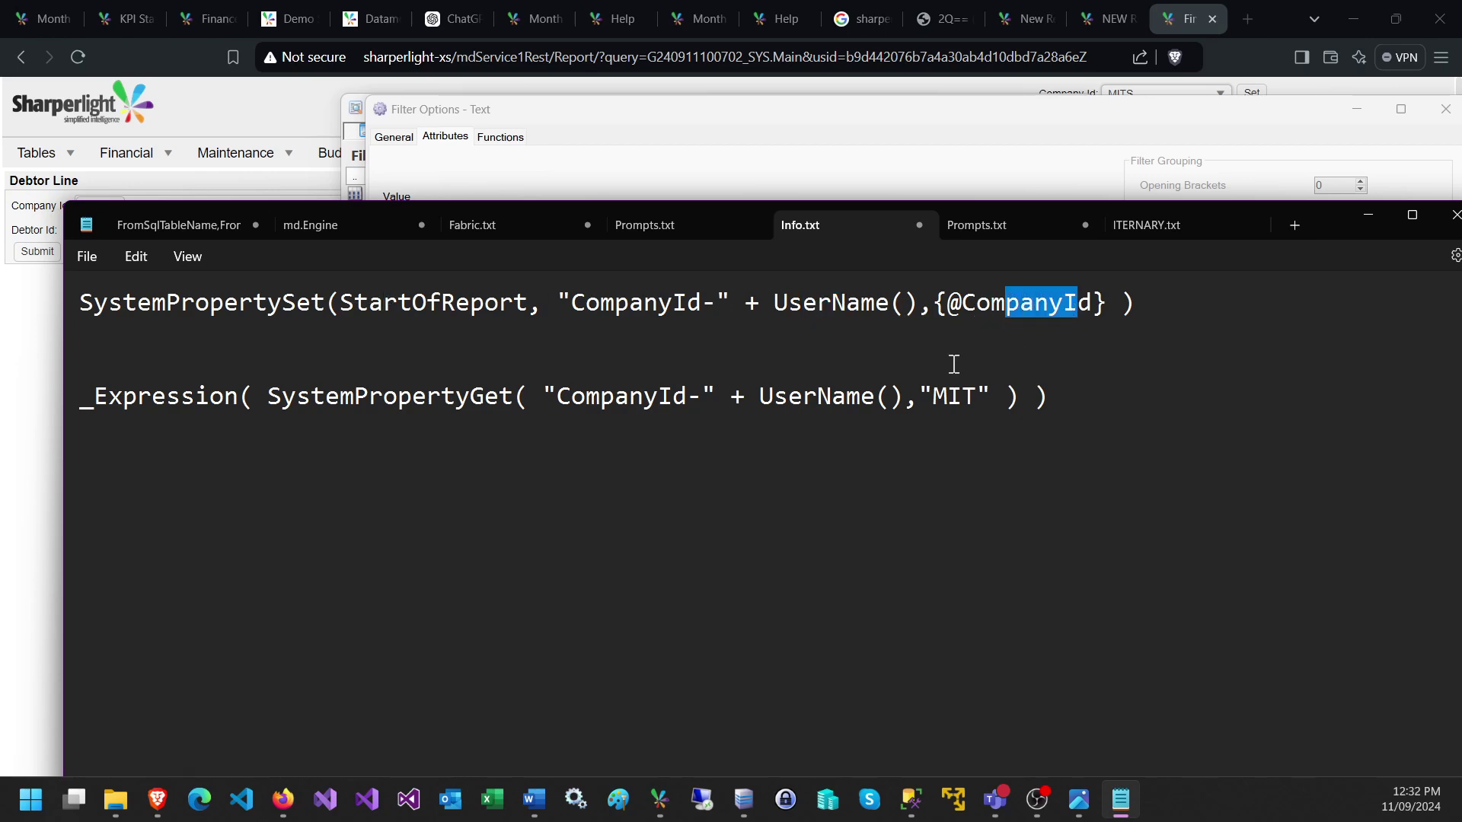
- Review the _Expression line with SystemPropertyGet and its MIT default in Info.txt, and put the notes away
click(181, 397)
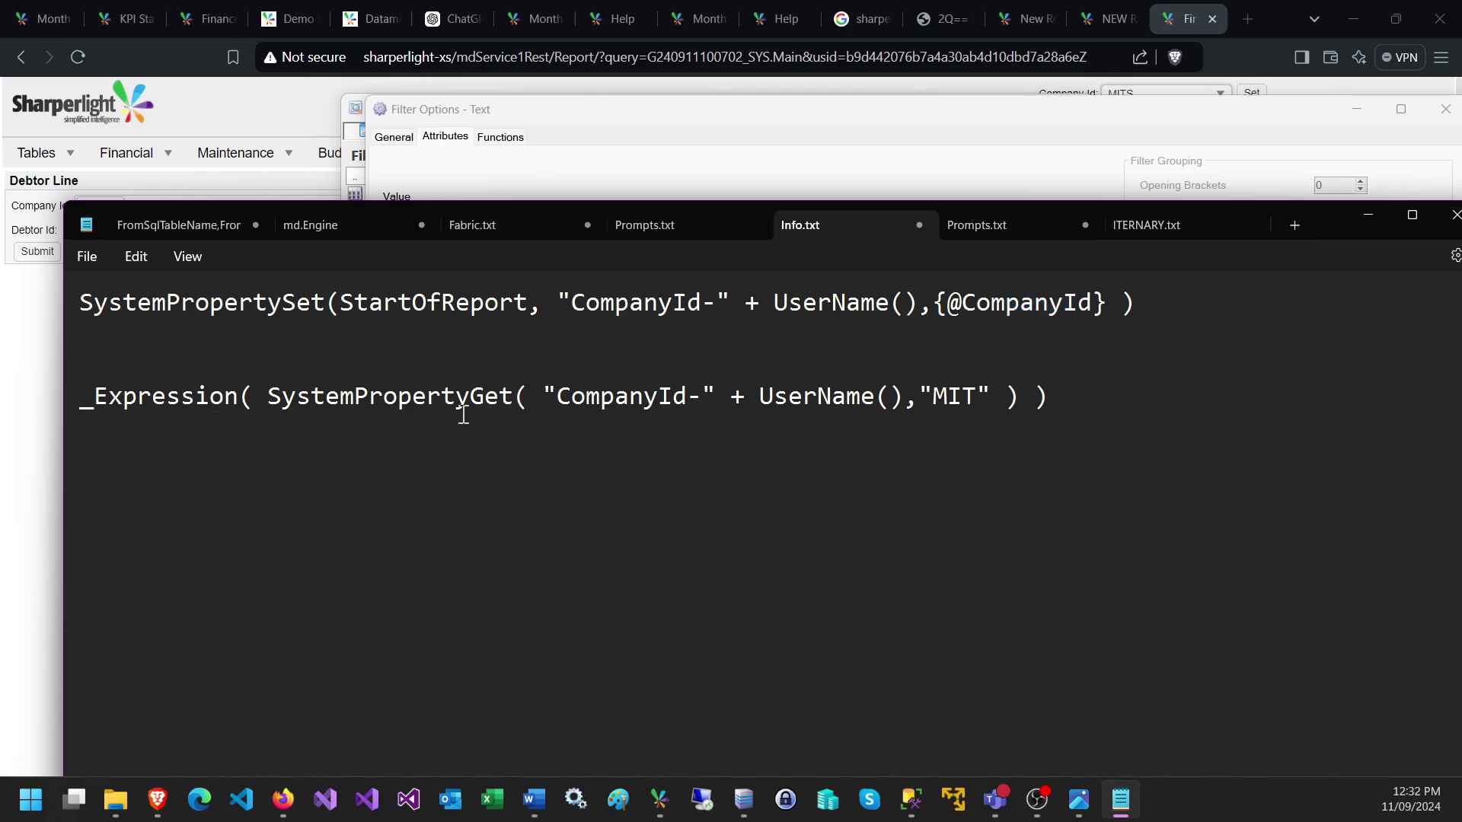
drag(485, 404, 505, 404)
drag(932, 396, 986, 395)
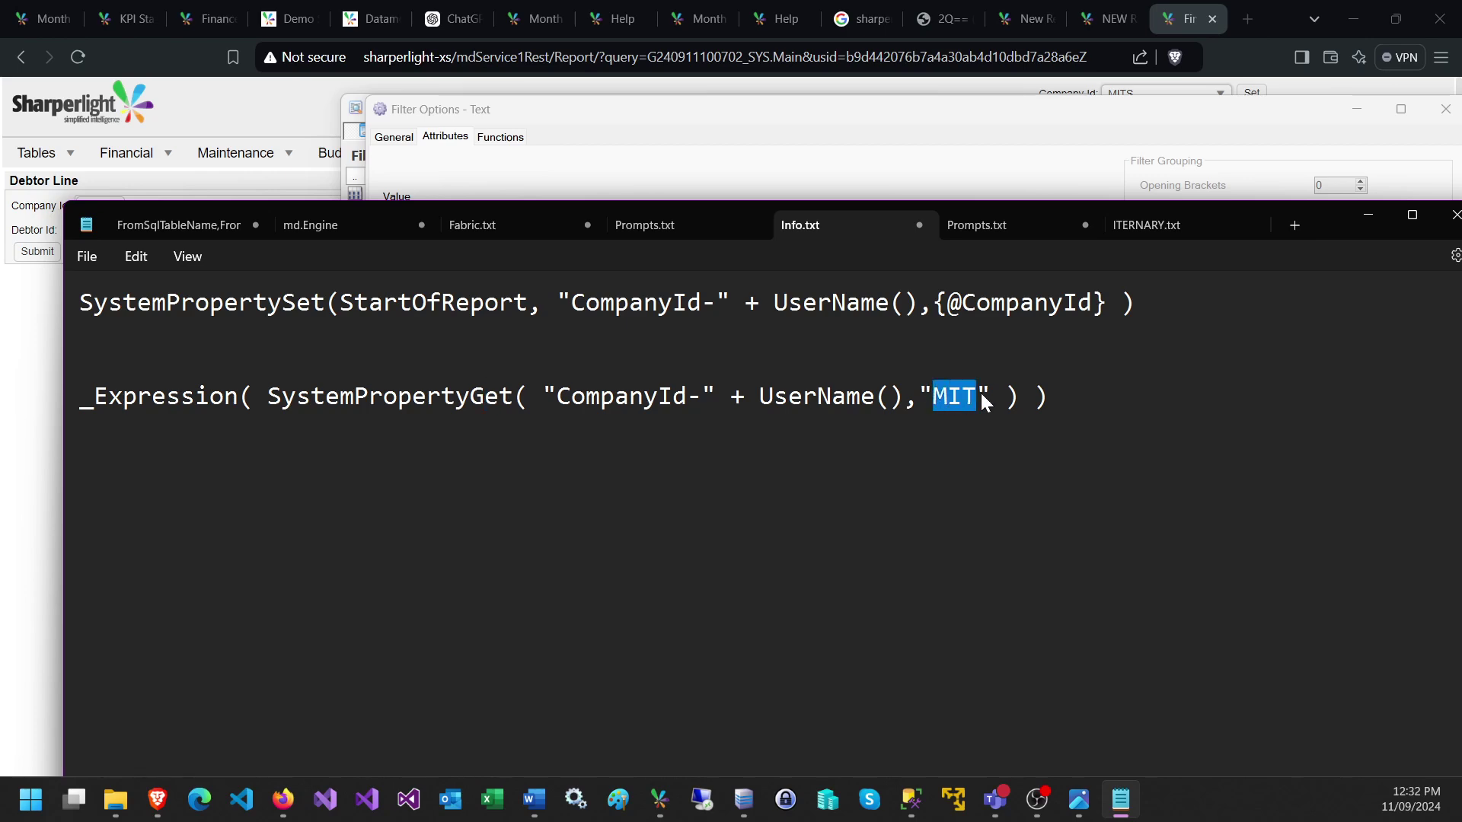
click(822, 424)
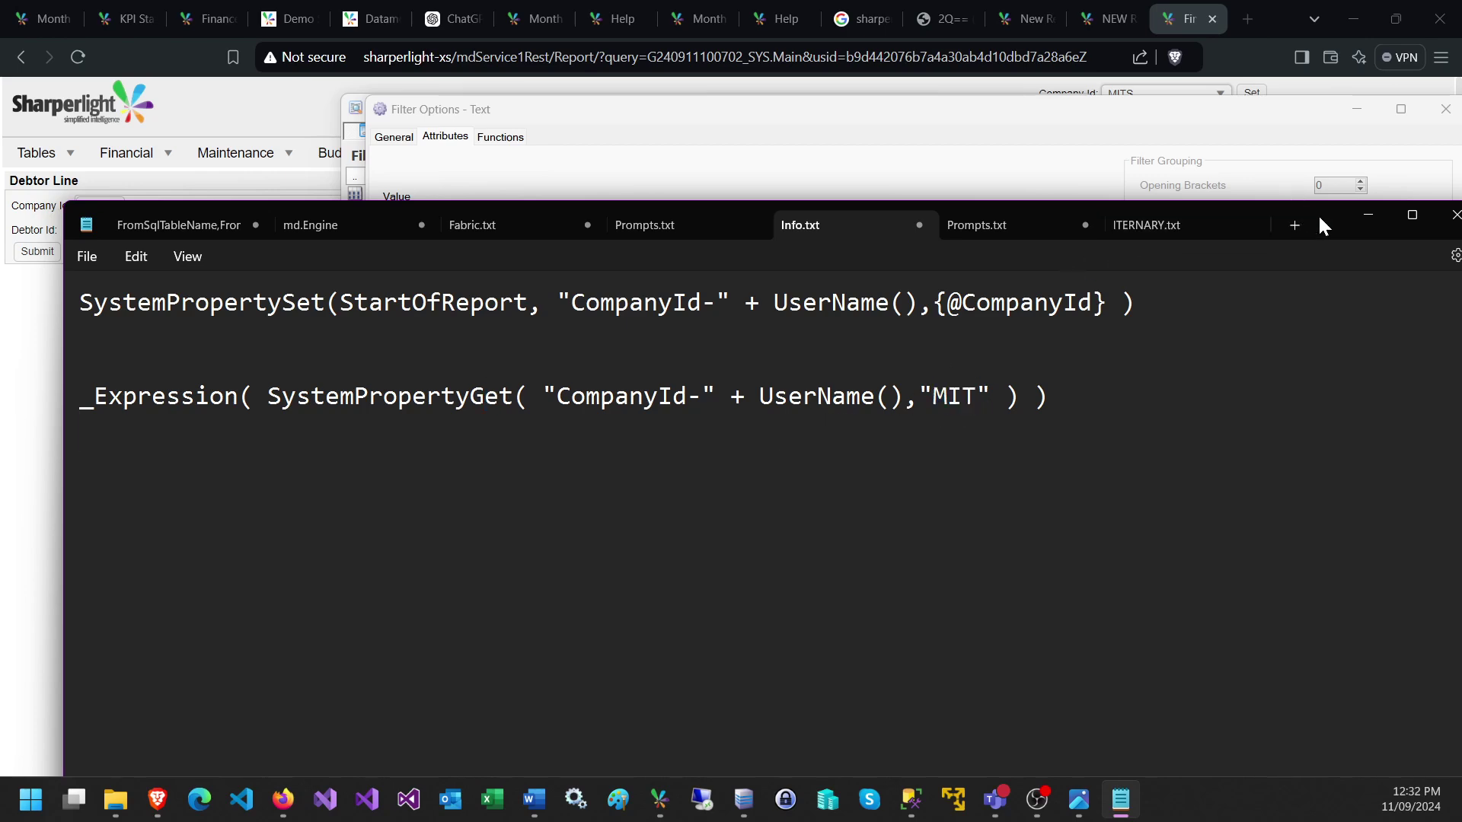
drag(1319, 214, 152, 496)
click(200, 496)
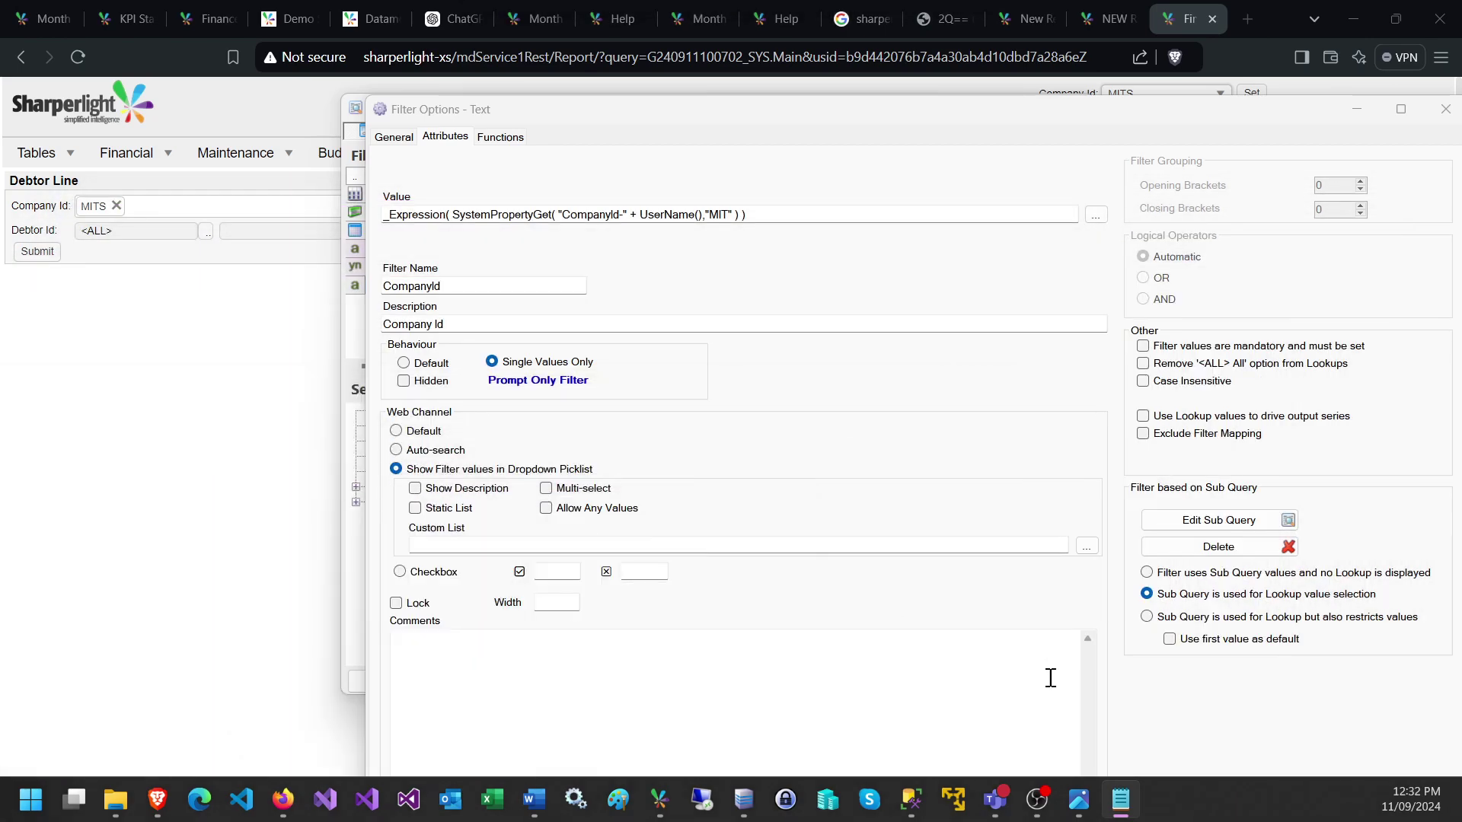
- Close the Company Id filter's options and leave the Query Builder without saving, returning to the published query
click(1158, 125)
drag(944, 113, 724, 112)
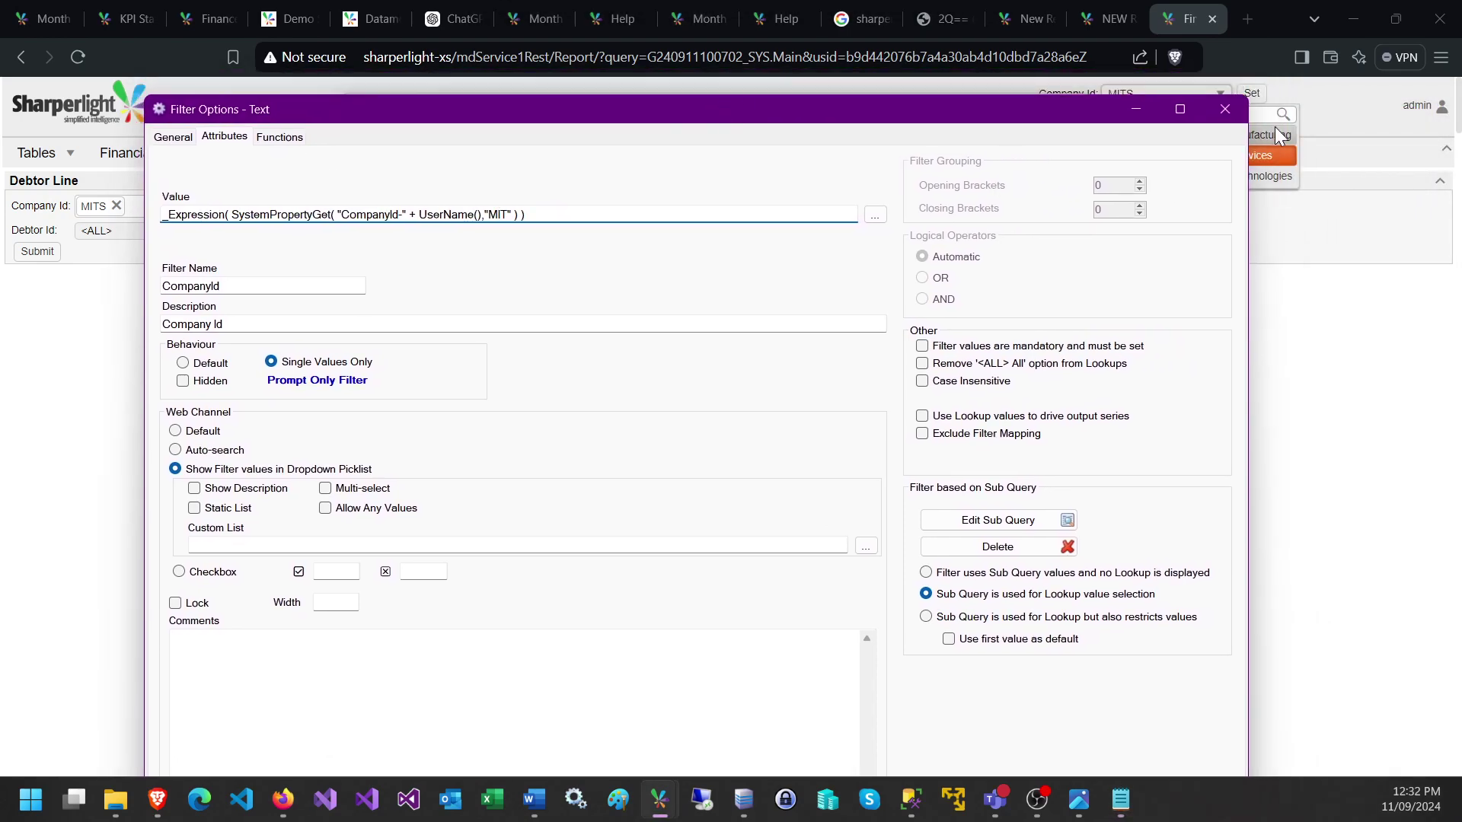
click(1225, 114)
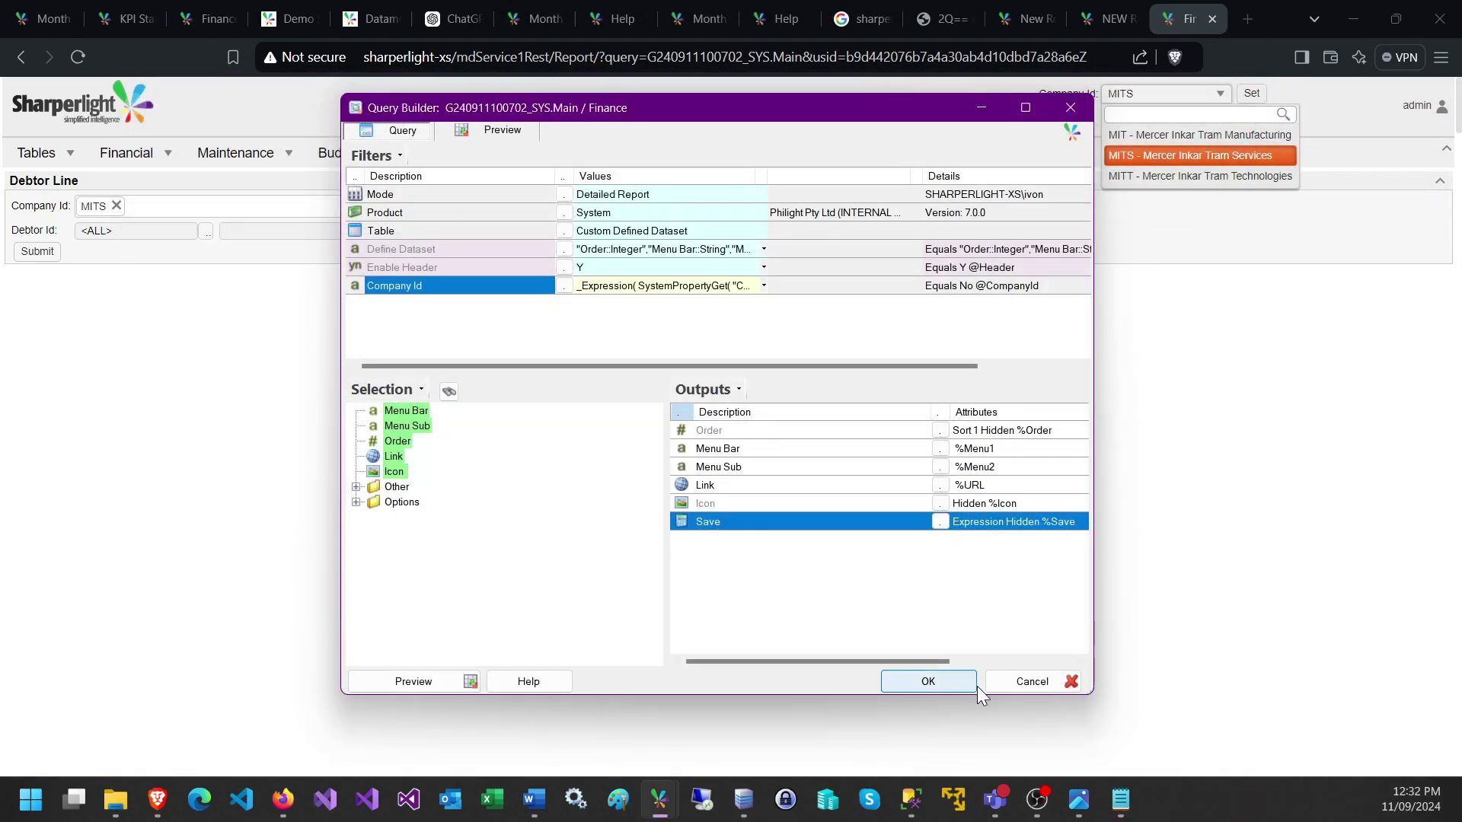
click(1032, 682)
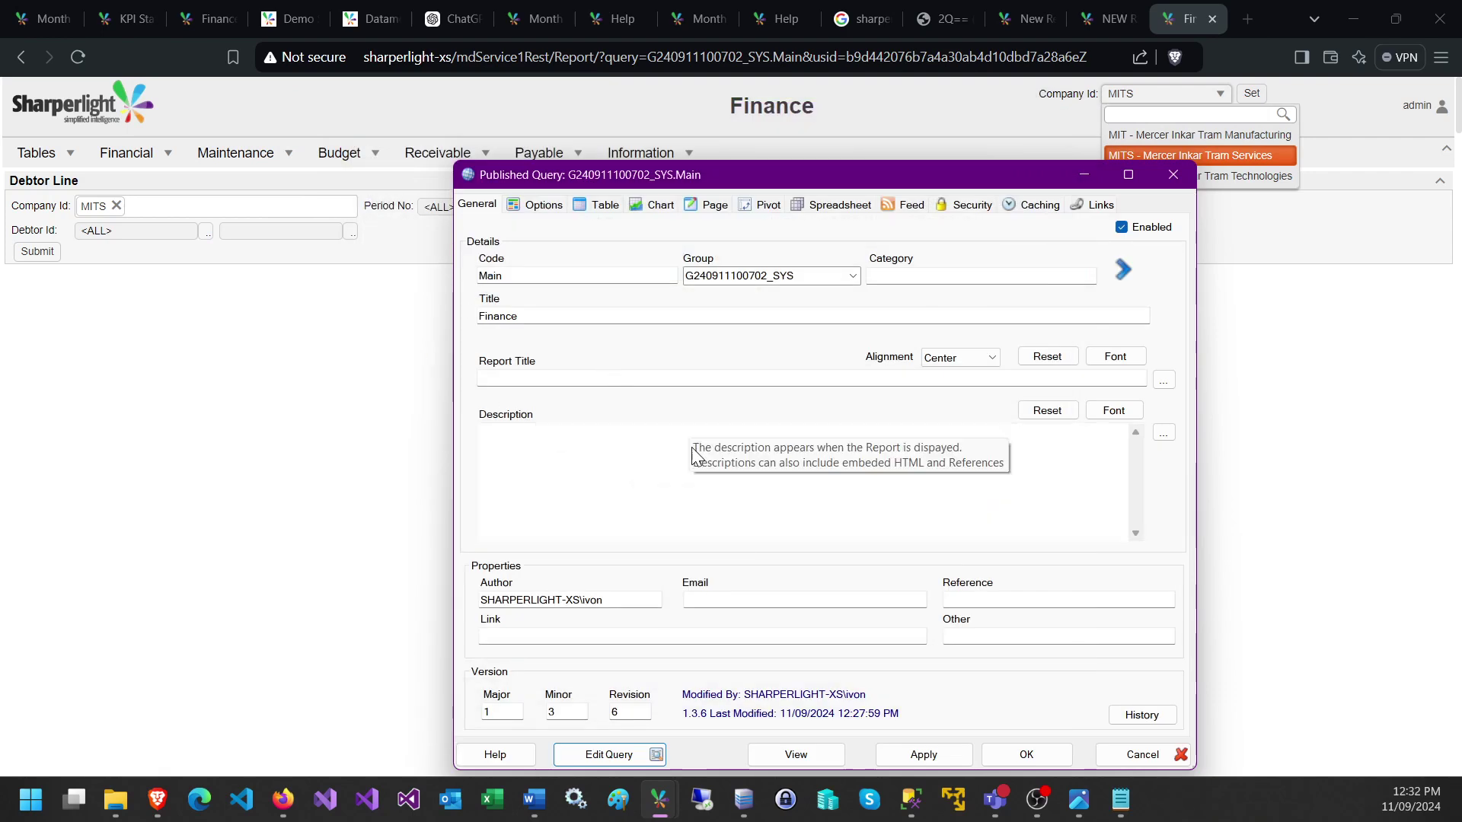
- Open the Finance query for editing without the Navigation Menu Editor and review the options available for the Save output
click(628, 756)
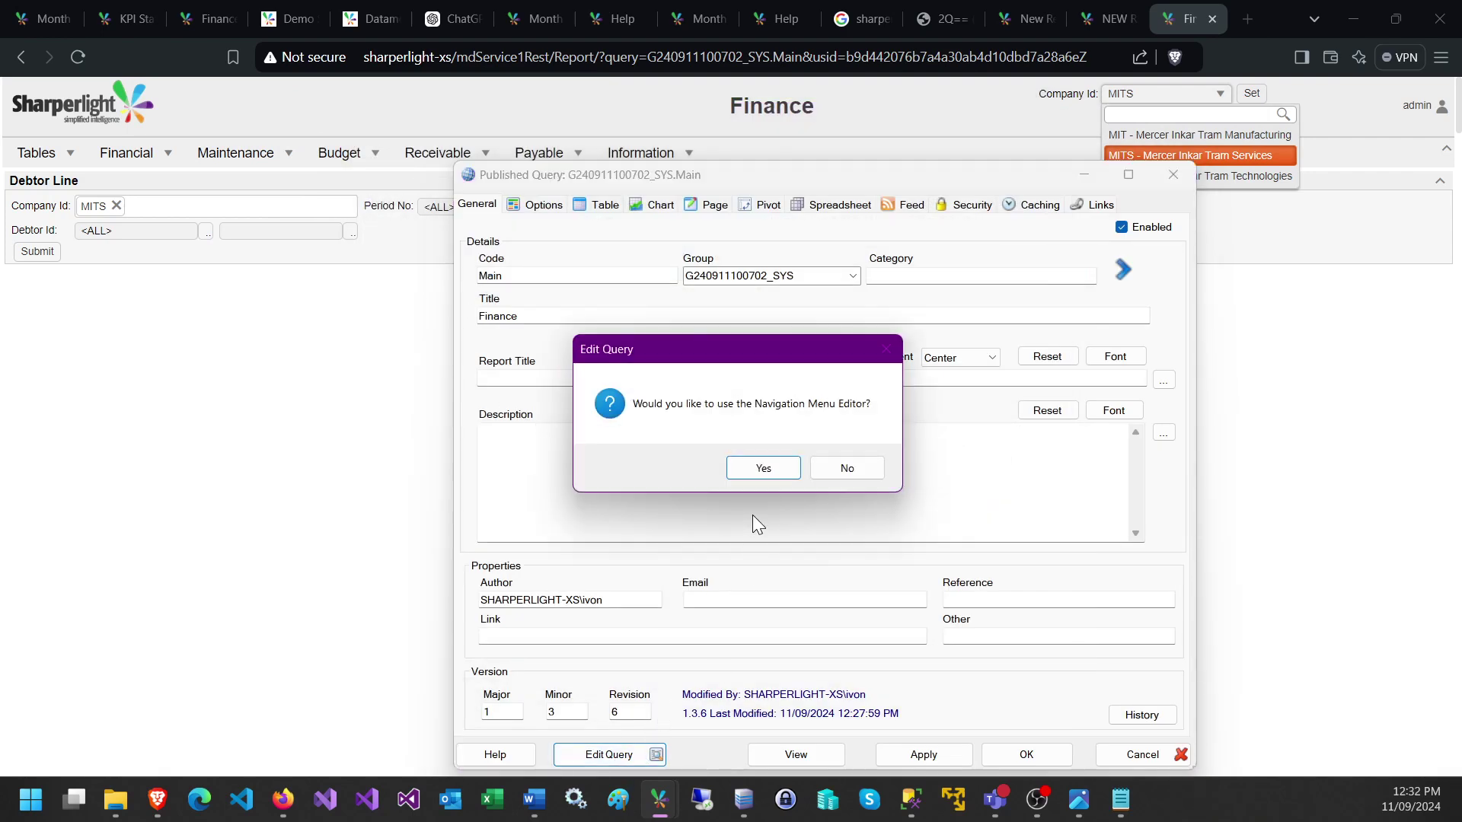
click(848, 469)
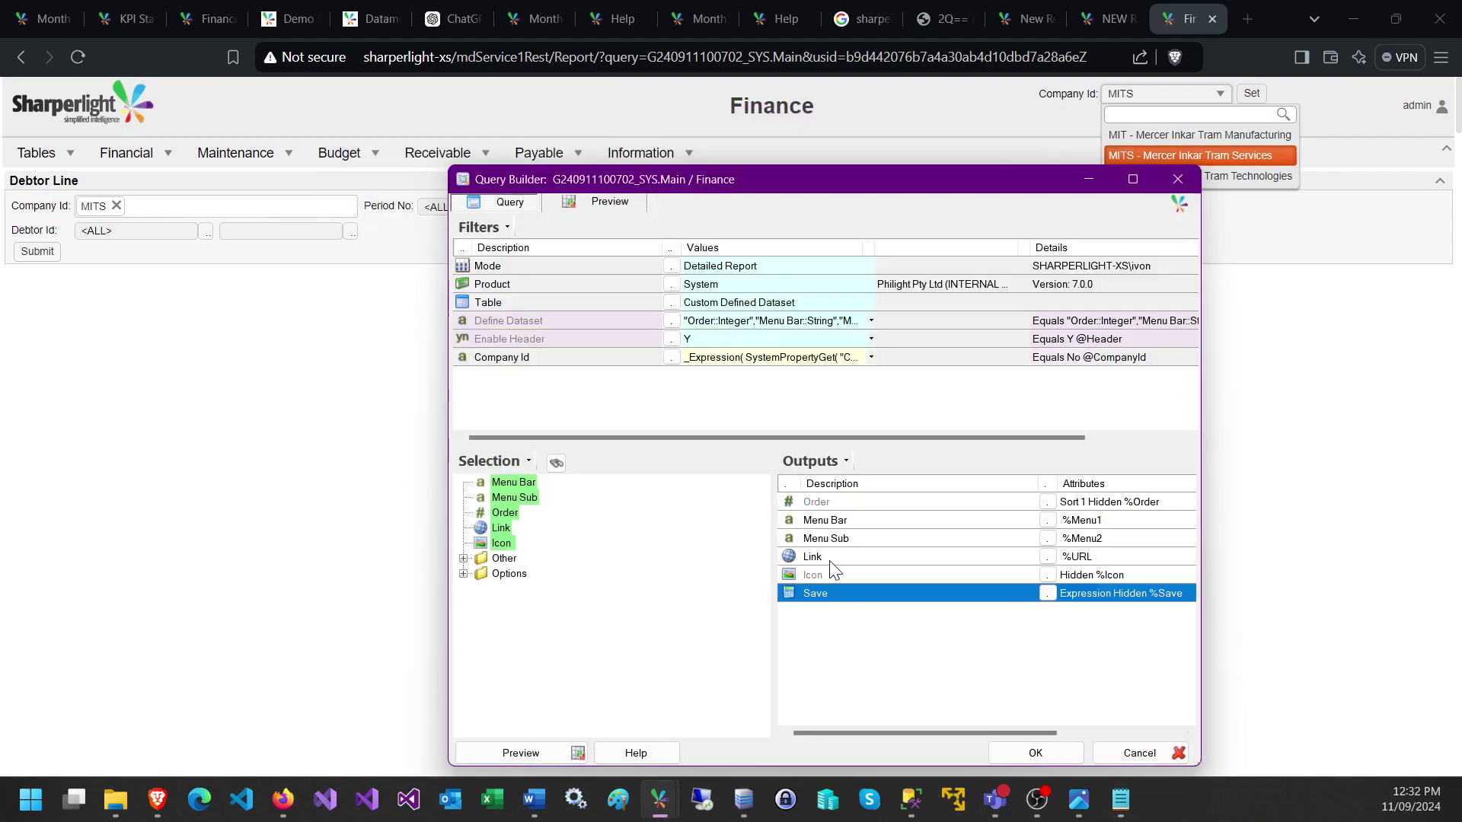
click(825, 572)
click(819, 594)
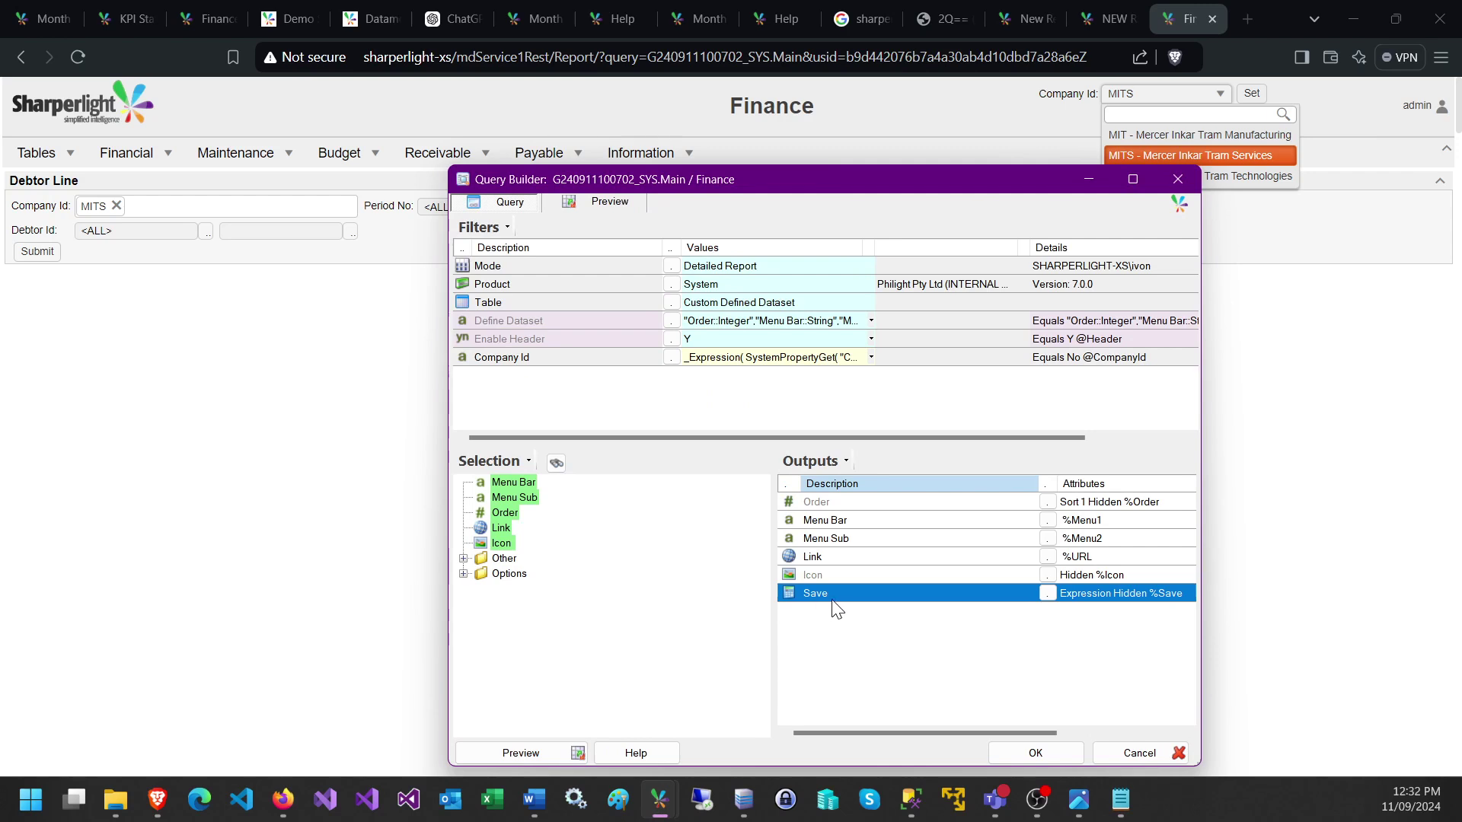
click(838, 583)
click(832, 595)
right_click(832, 596)
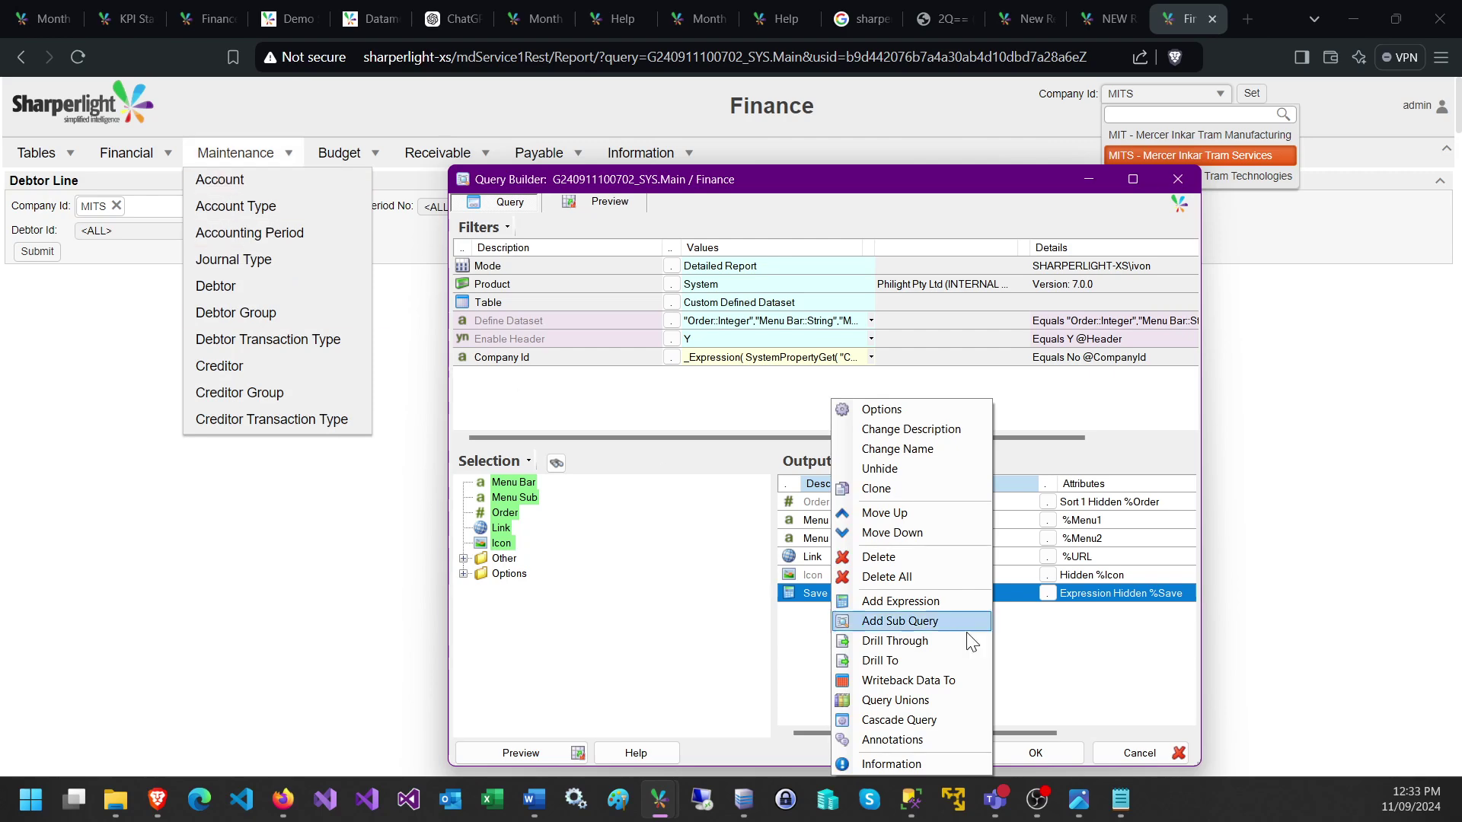
click(1069, 676)
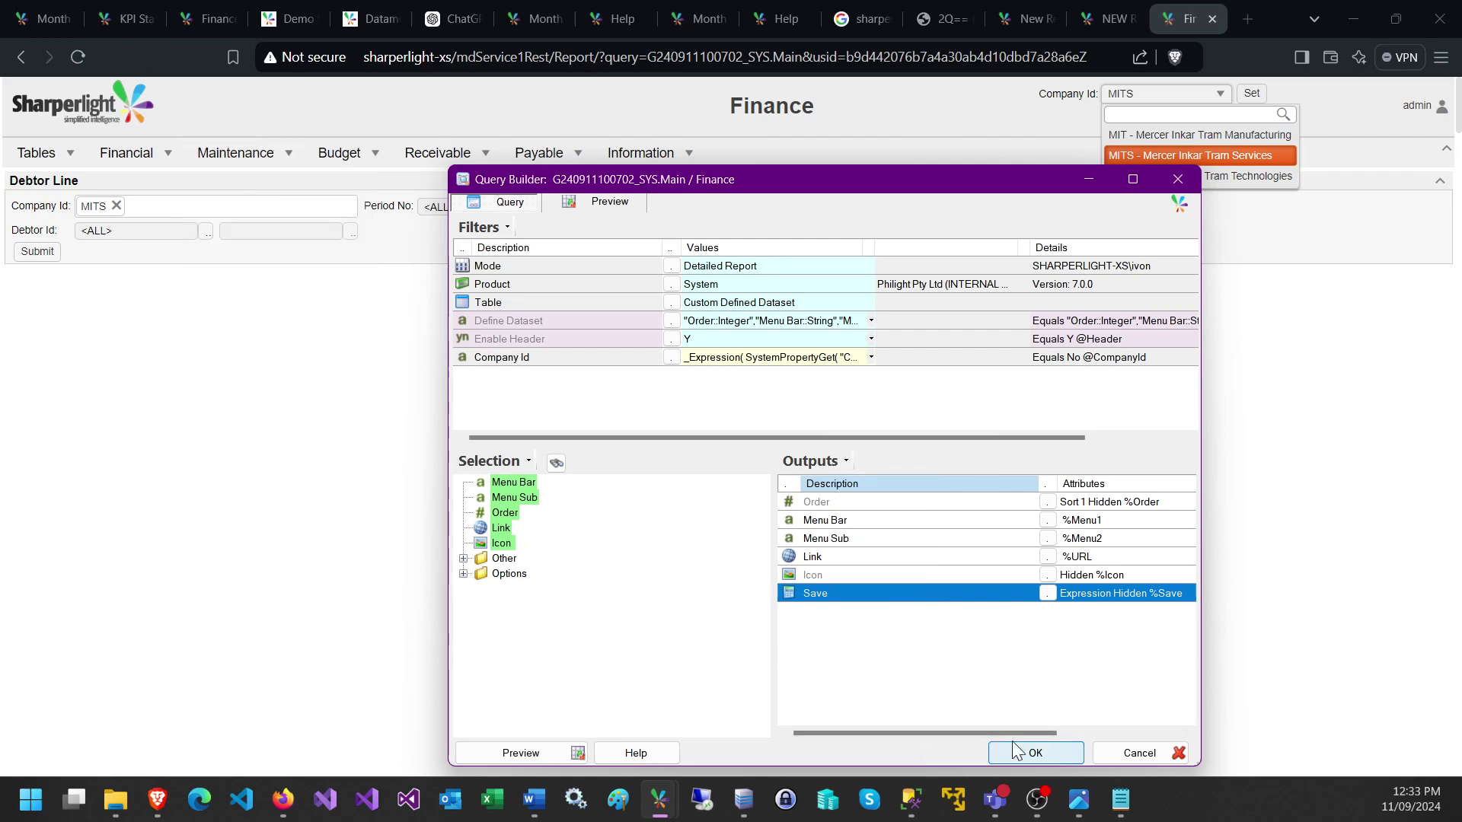
- Switch to the browser, reload the Finance report pack and set its header Company Id to MITT
click(57, 55)
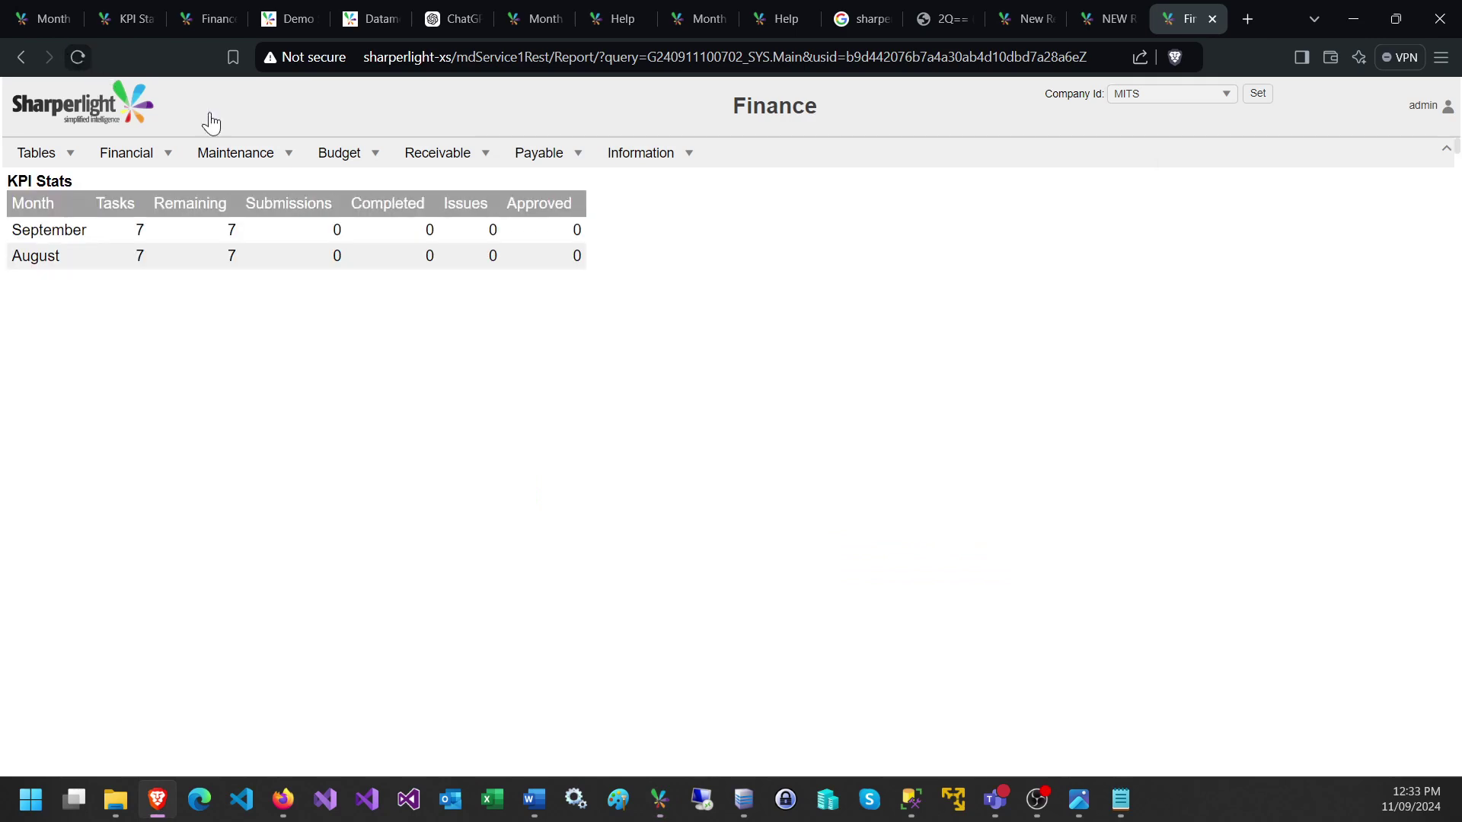
mouse_move(248, 157)
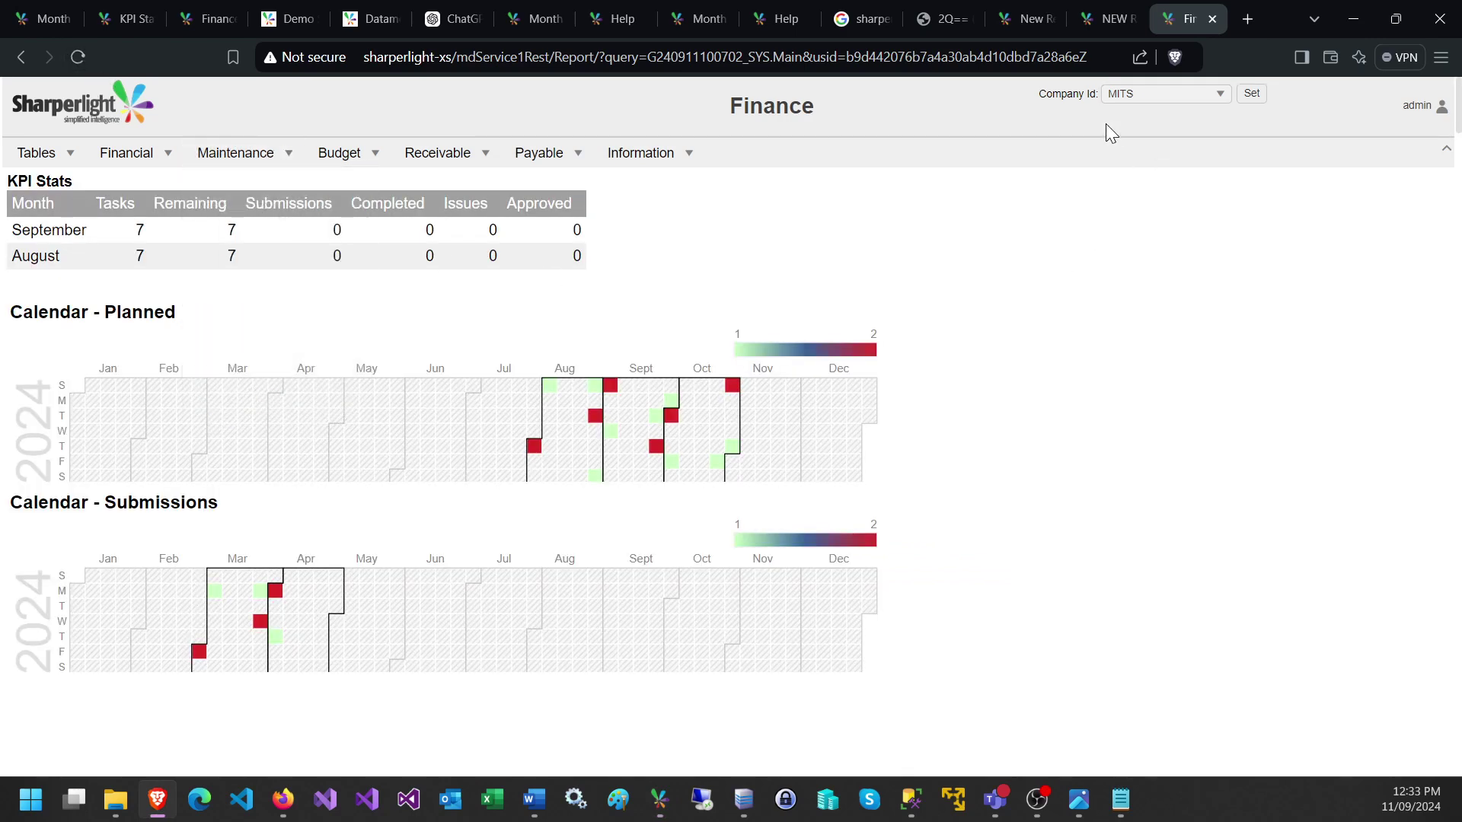
click(1138, 100)
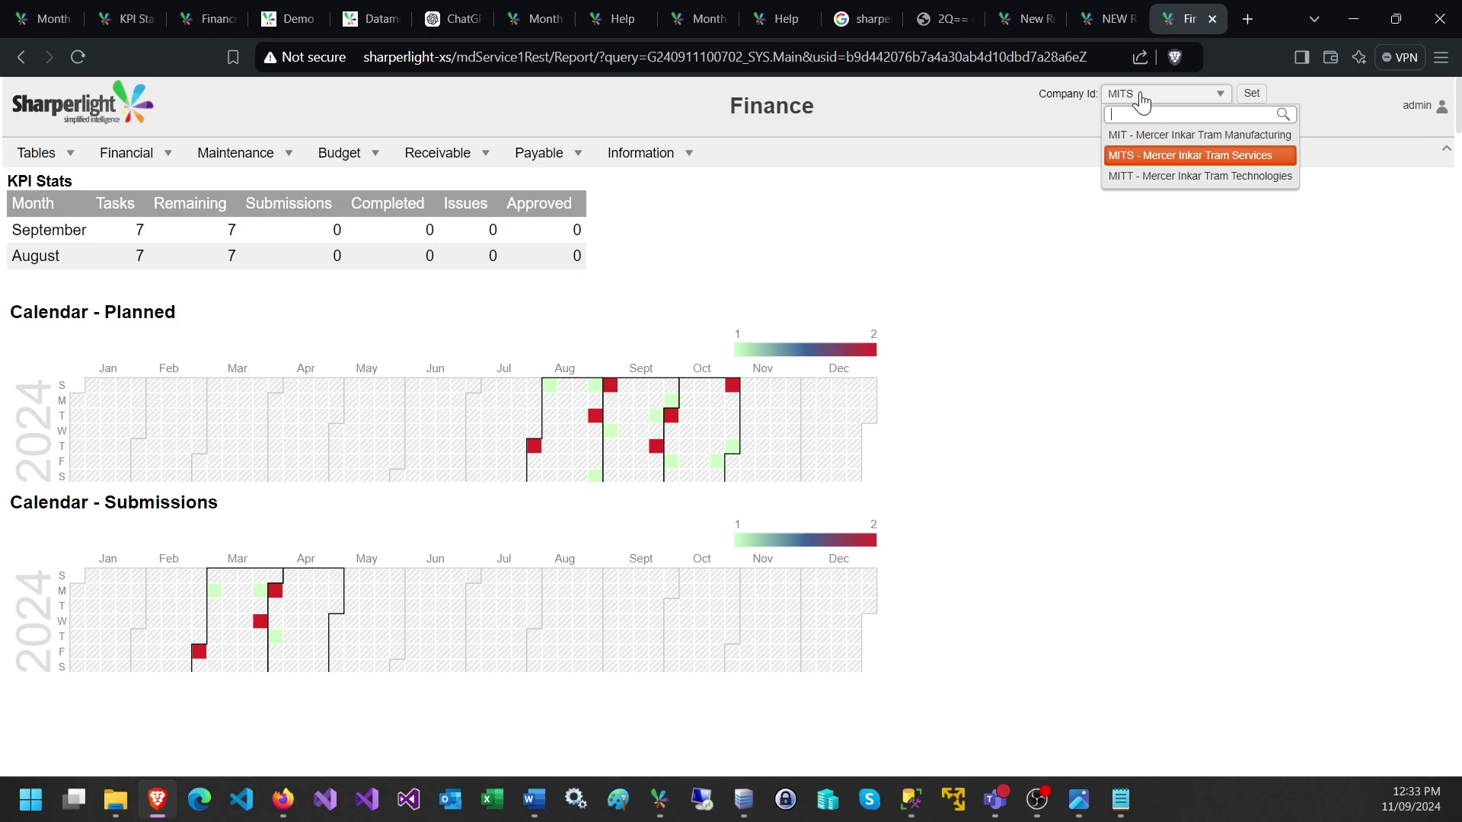
click(1137, 175)
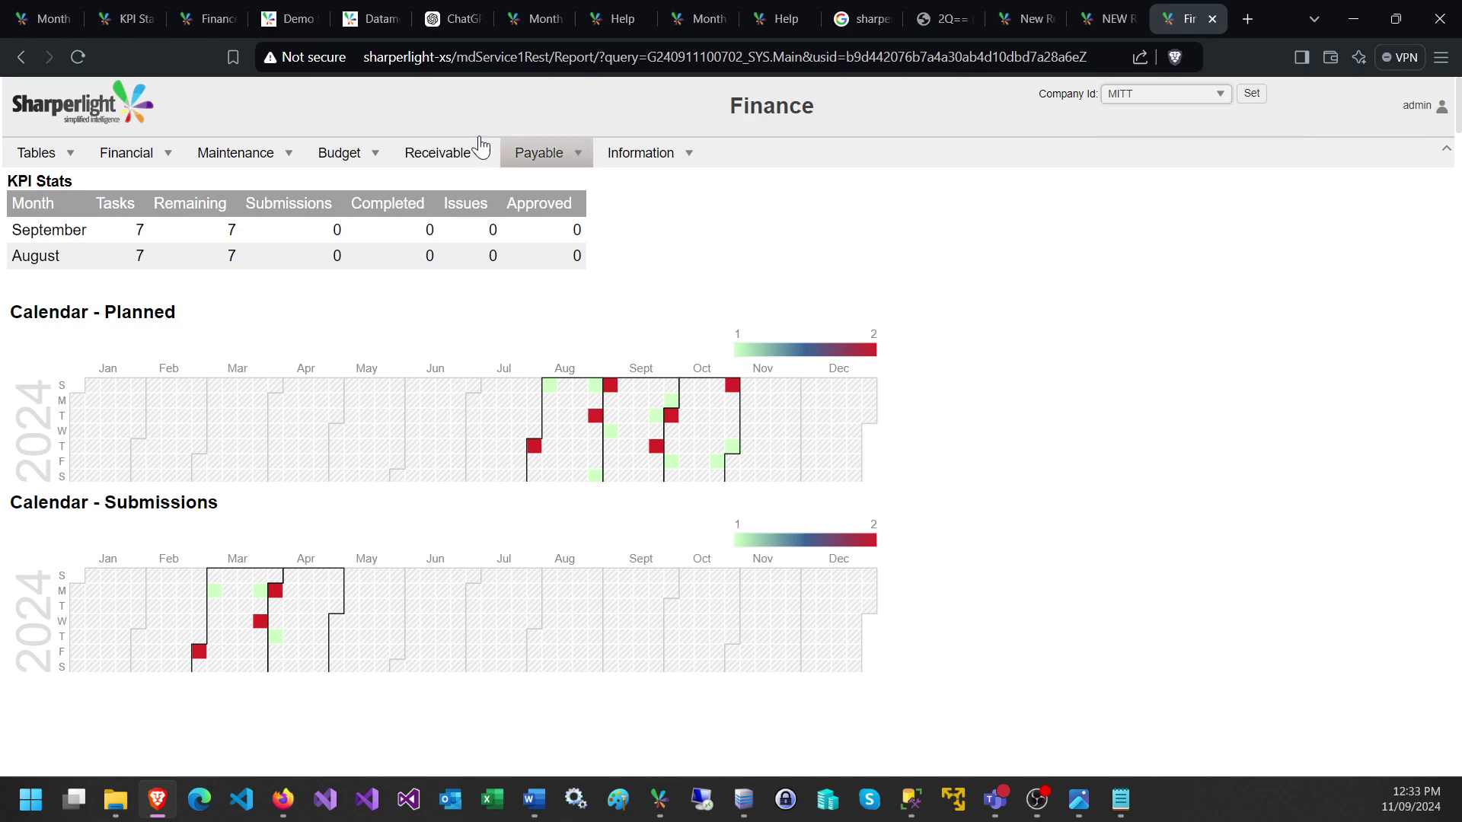
click(1251, 94)
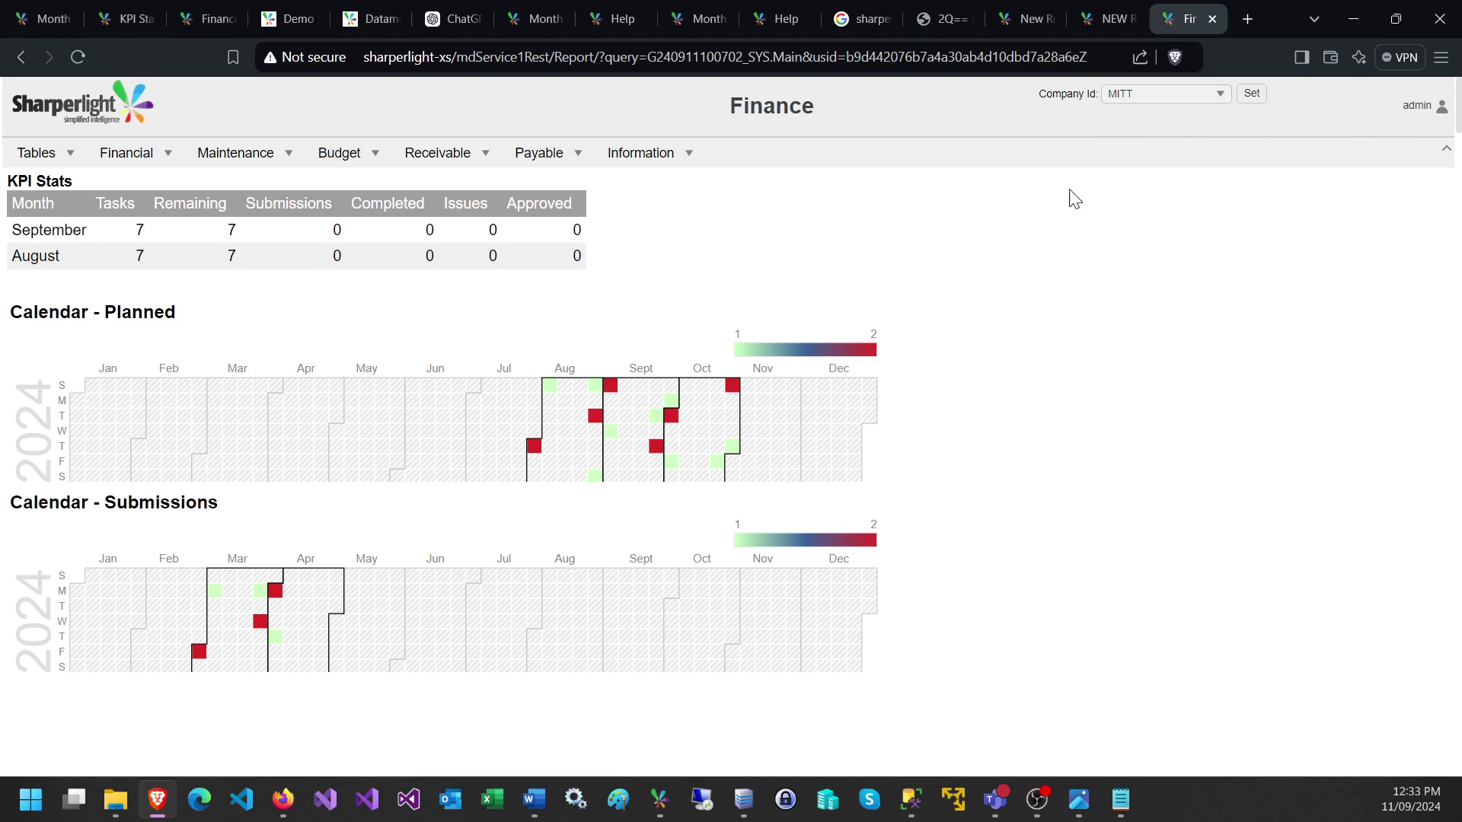
- Return to the Query Builder, open System Properties and inspect the CompanyId entries stored for each user
mouse_move(659, 801)
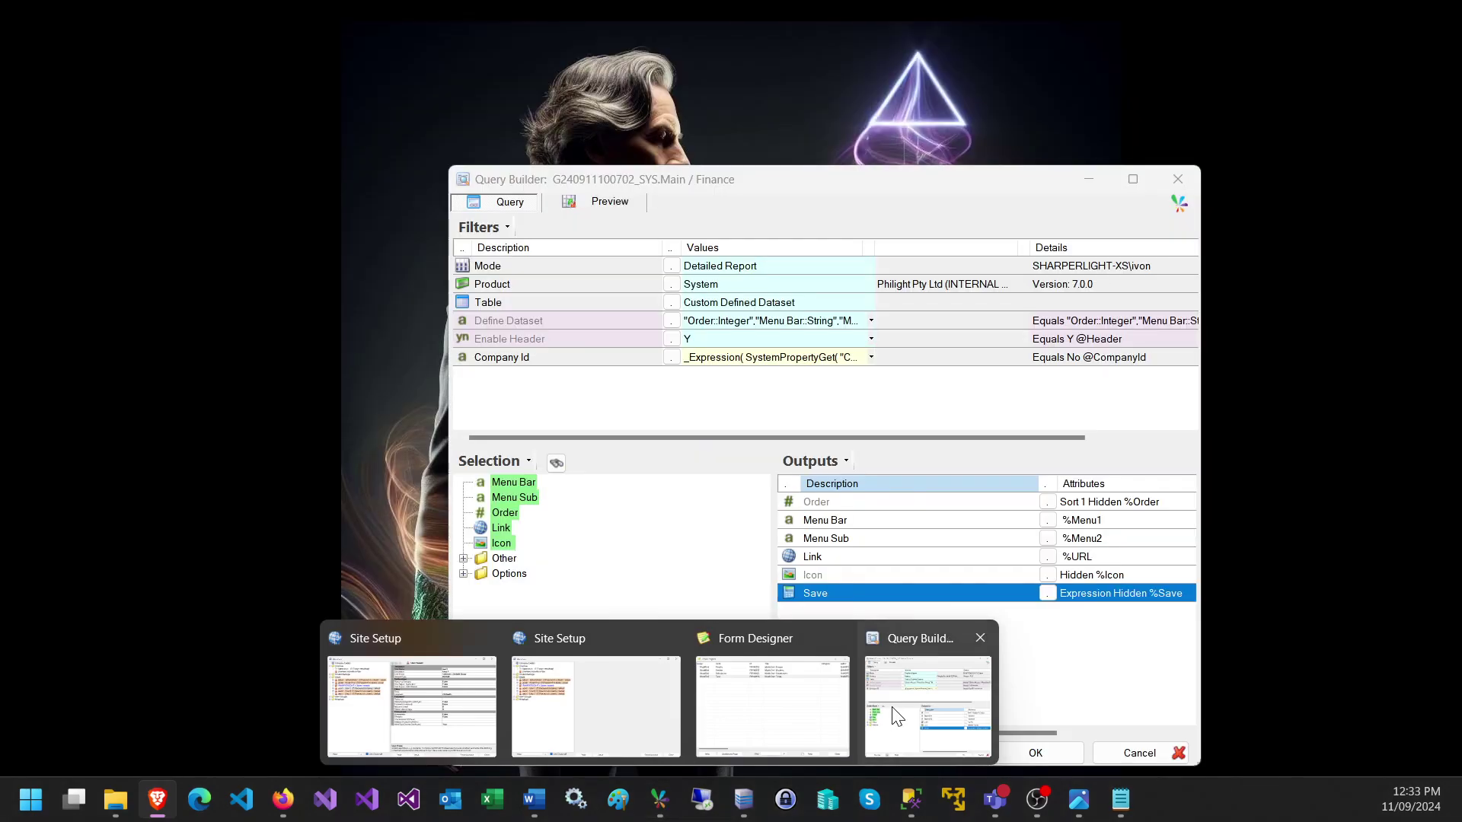
click(897, 716)
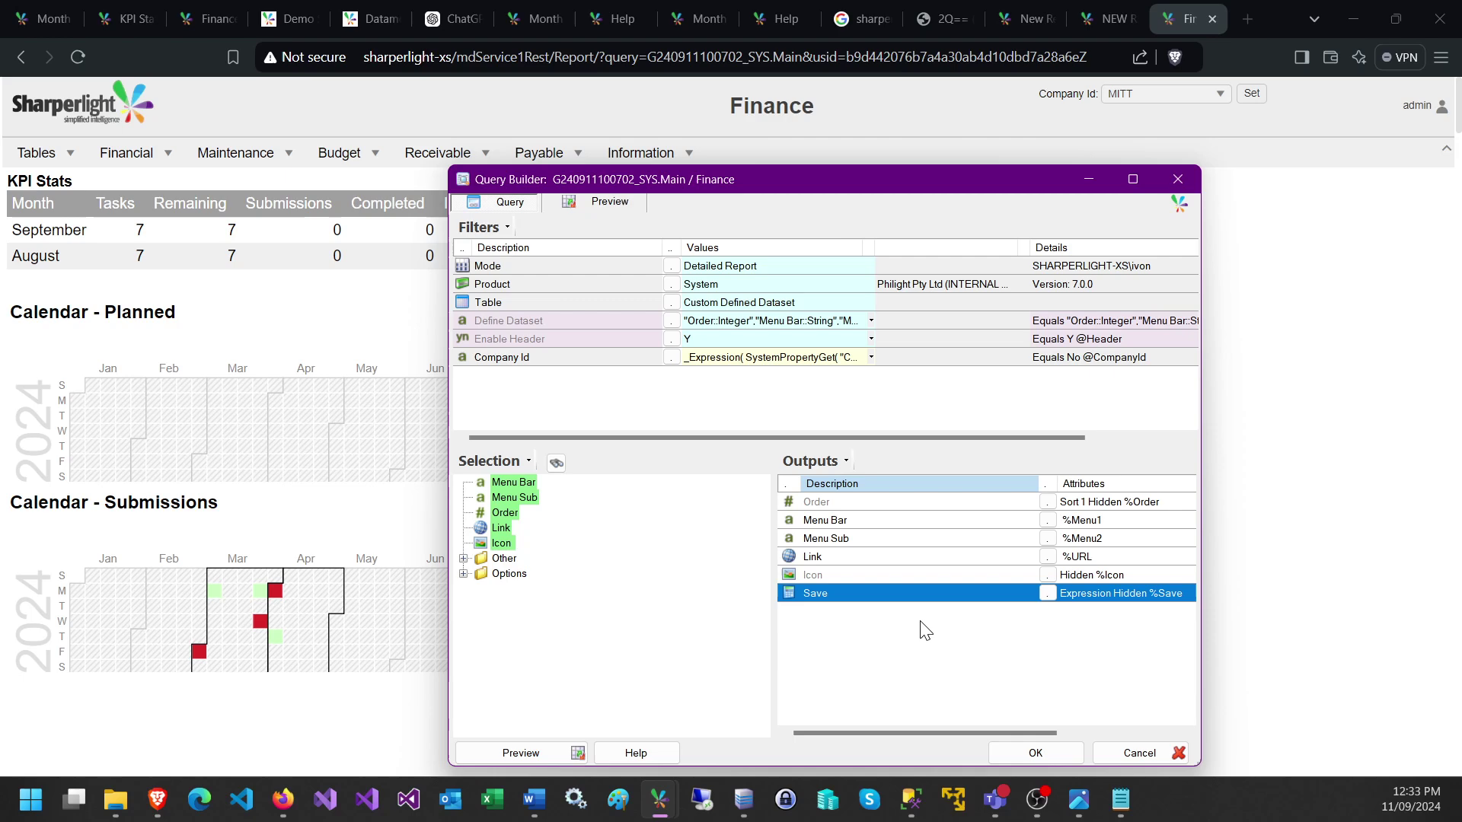
right_click(844, 495)
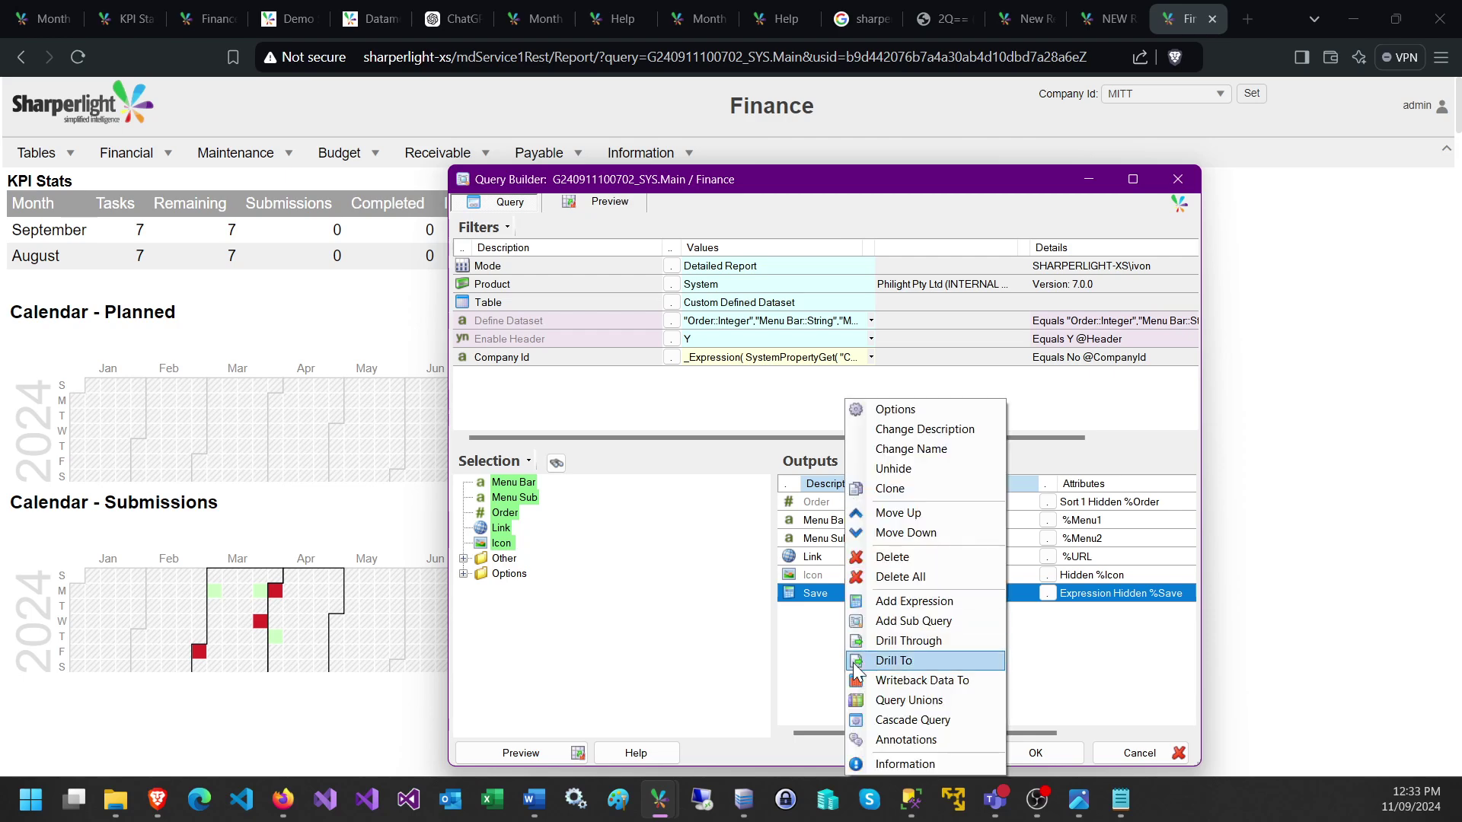
right_click(598, 344)
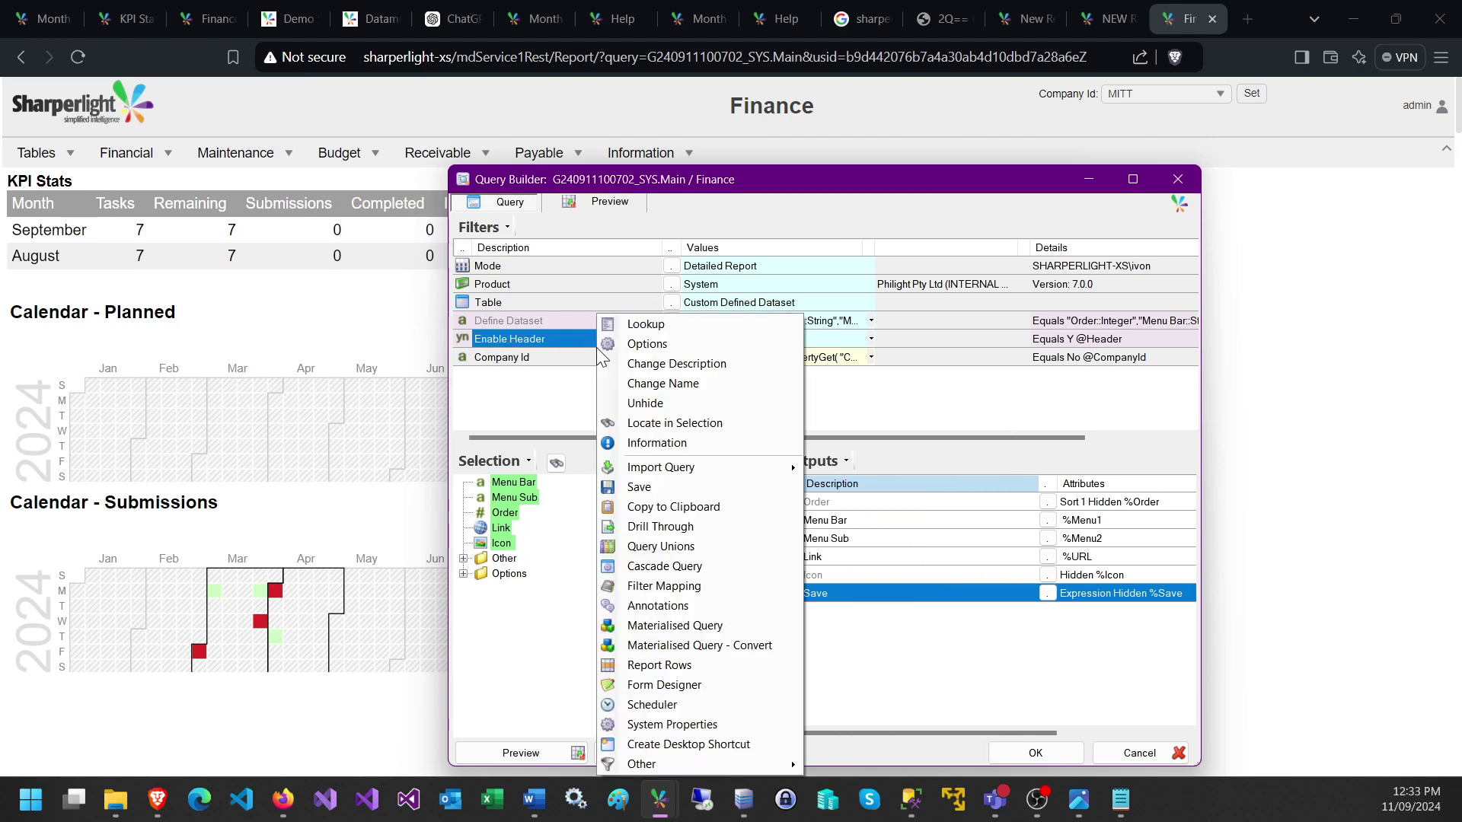
click(644, 727)
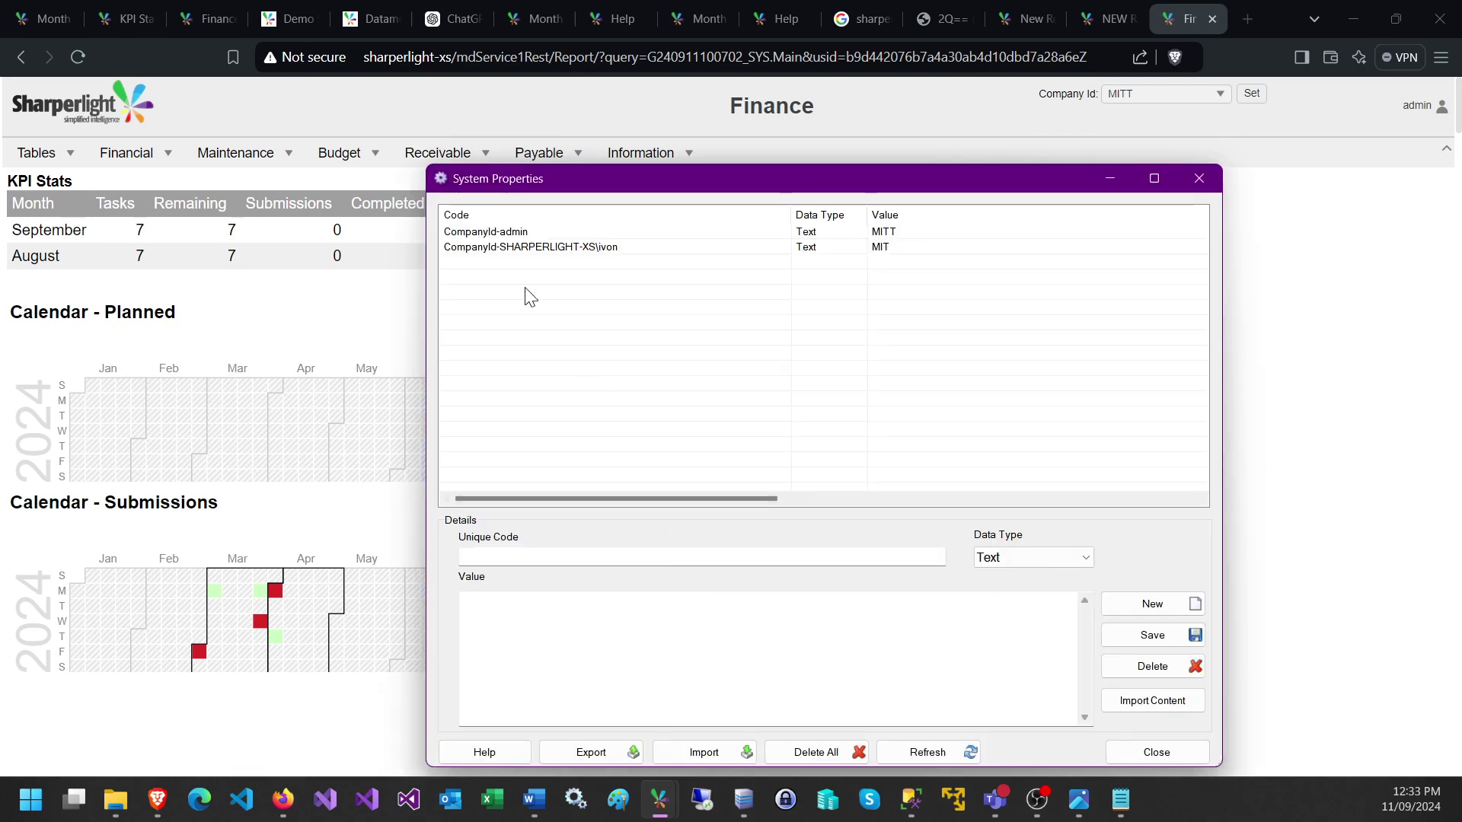
click(500, 233)
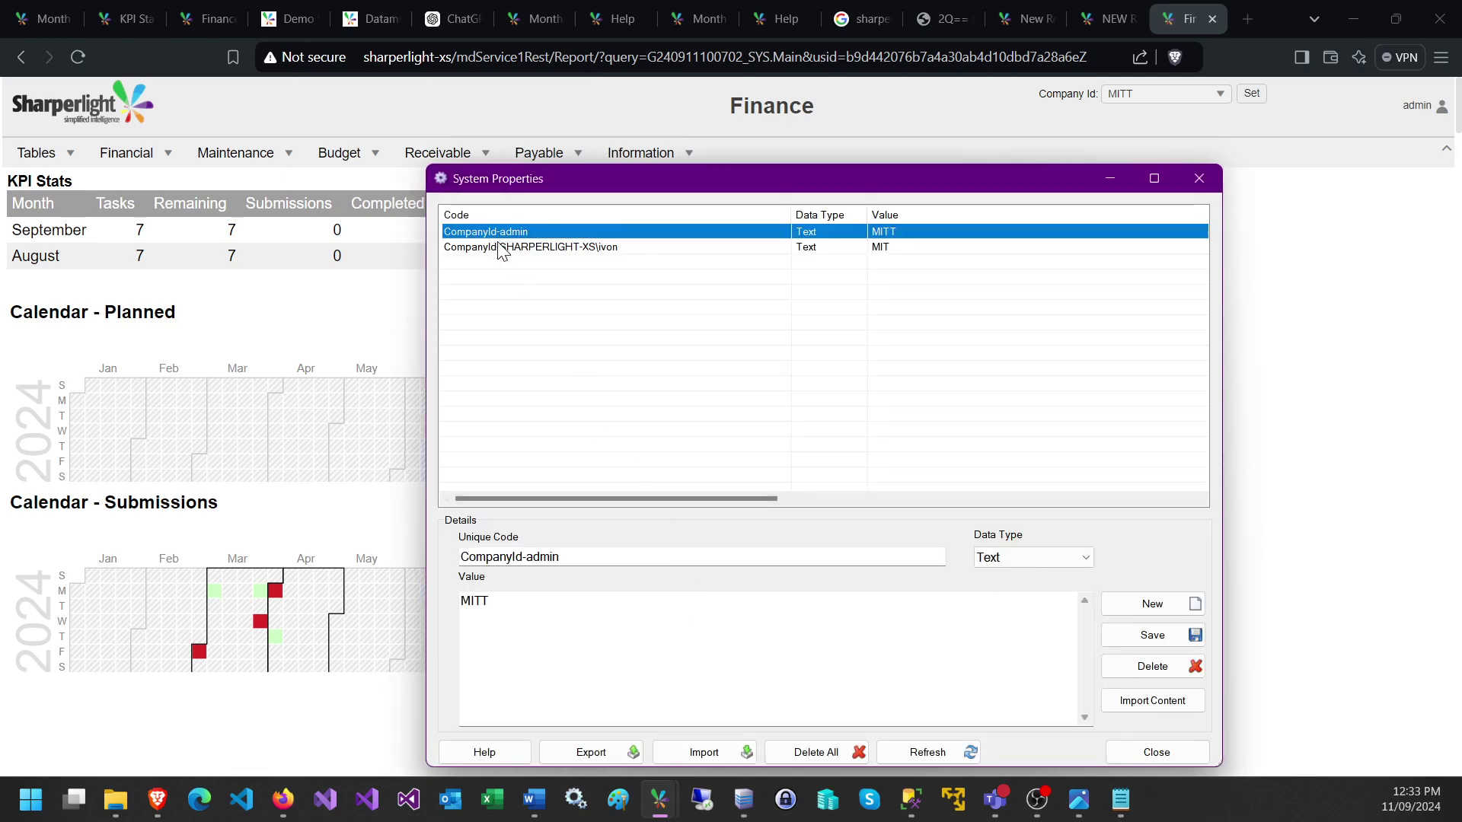
click(502, 247)
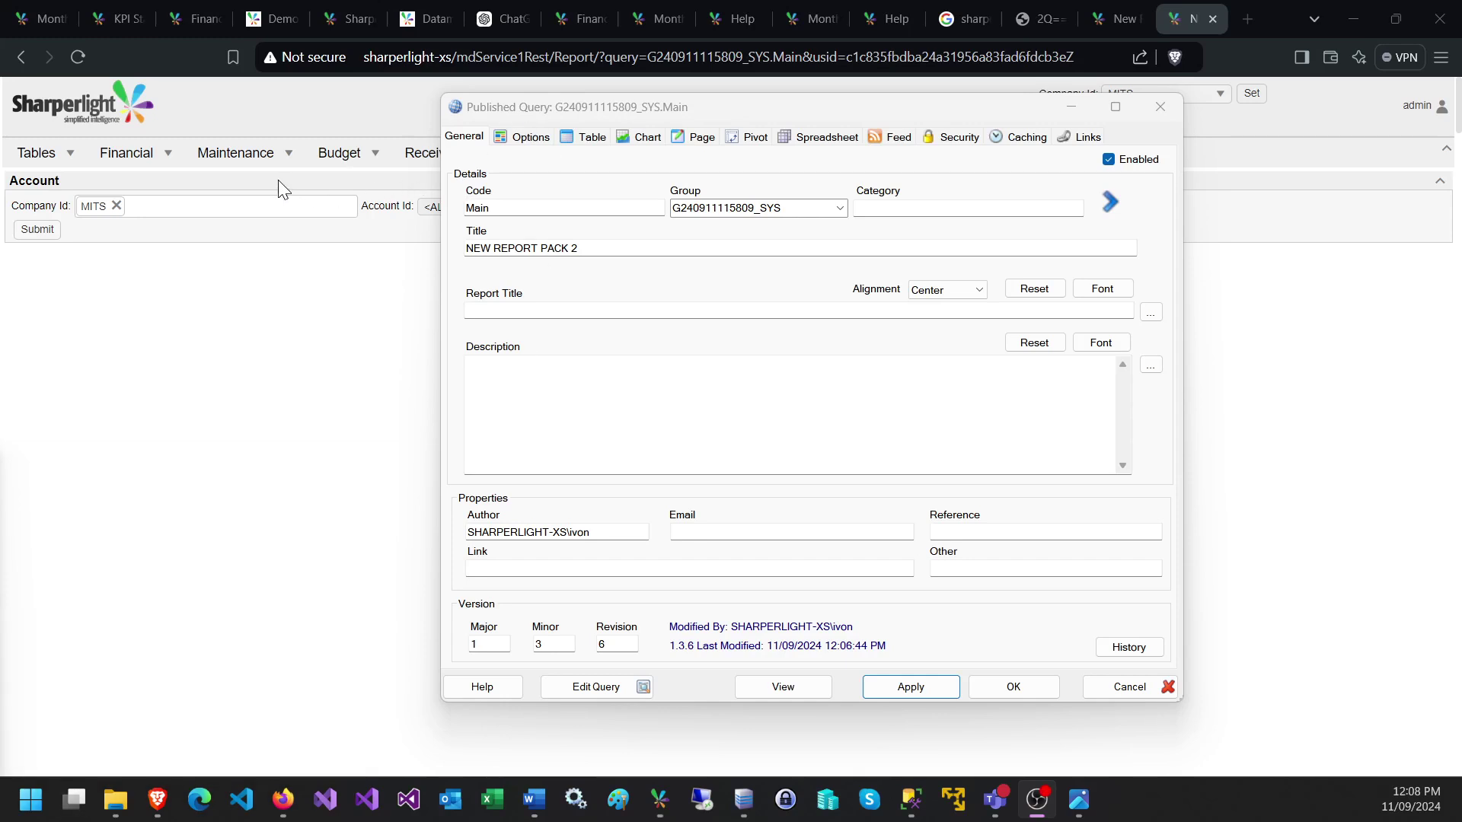
- Set the default type of the NEW REPORT PACK 2 published query to Menu Panel and apply it
mouse_move(190, 163)
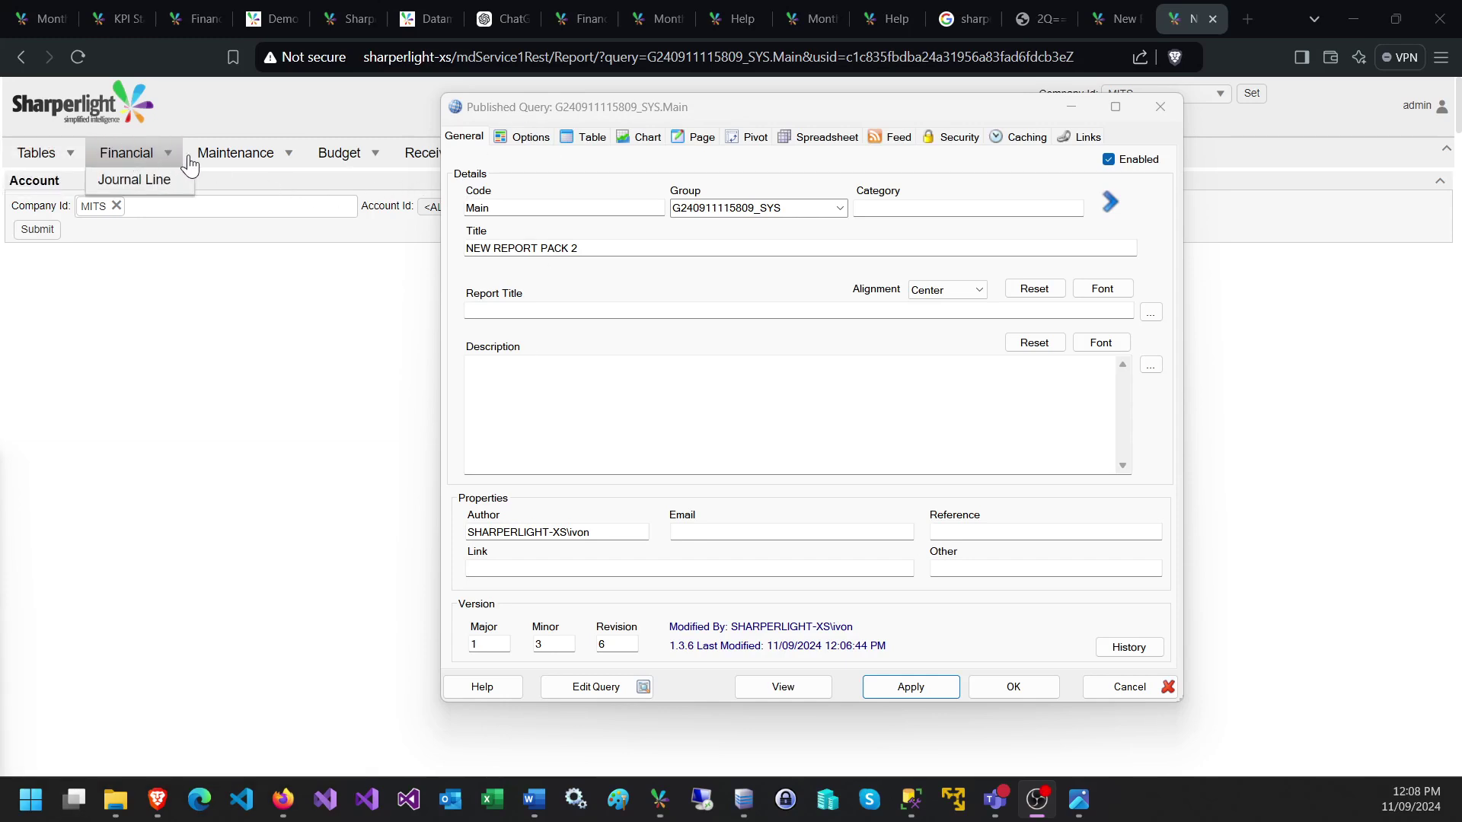
click(531, 137)
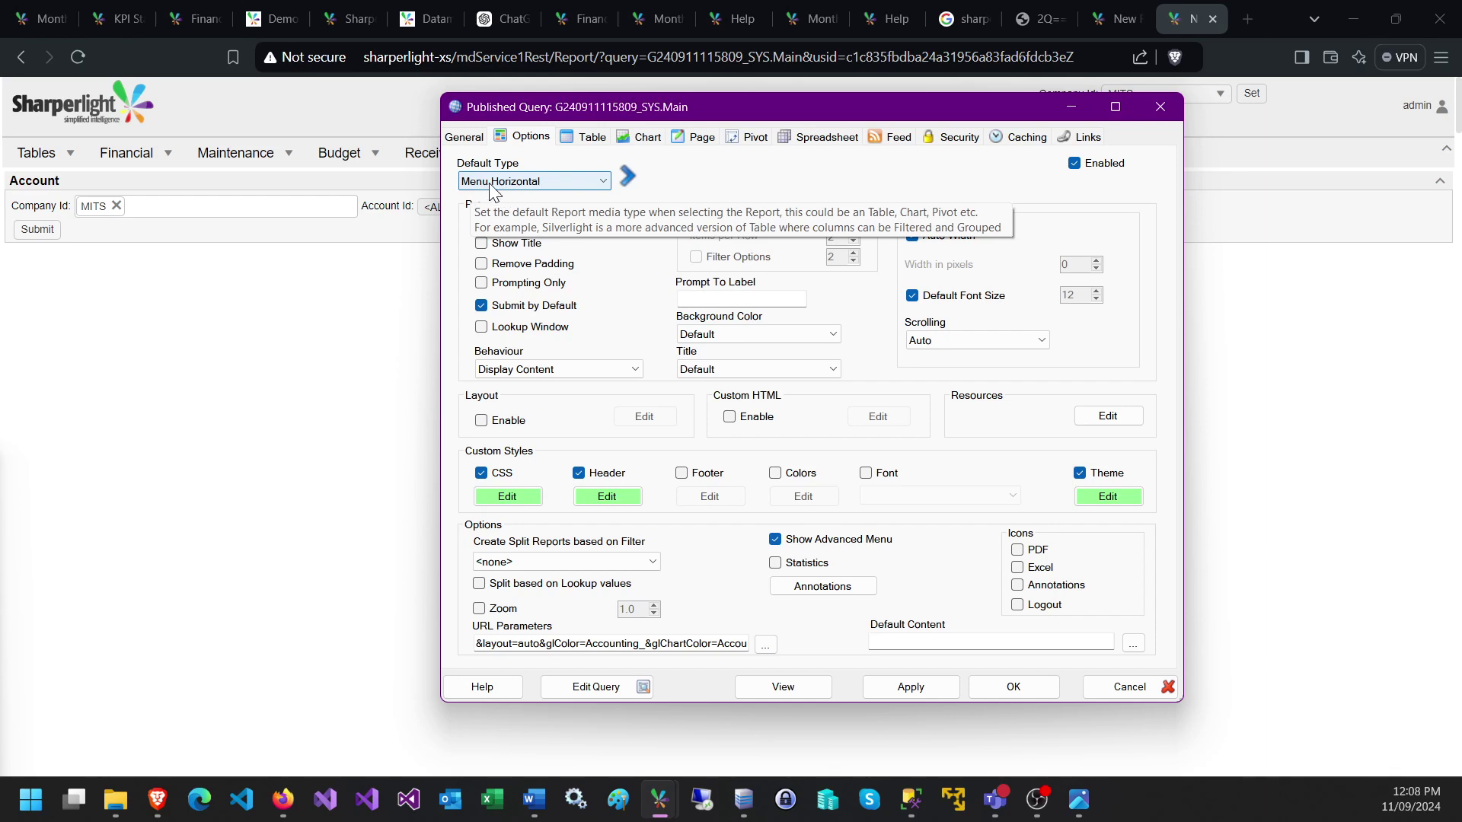
click(543, 181)
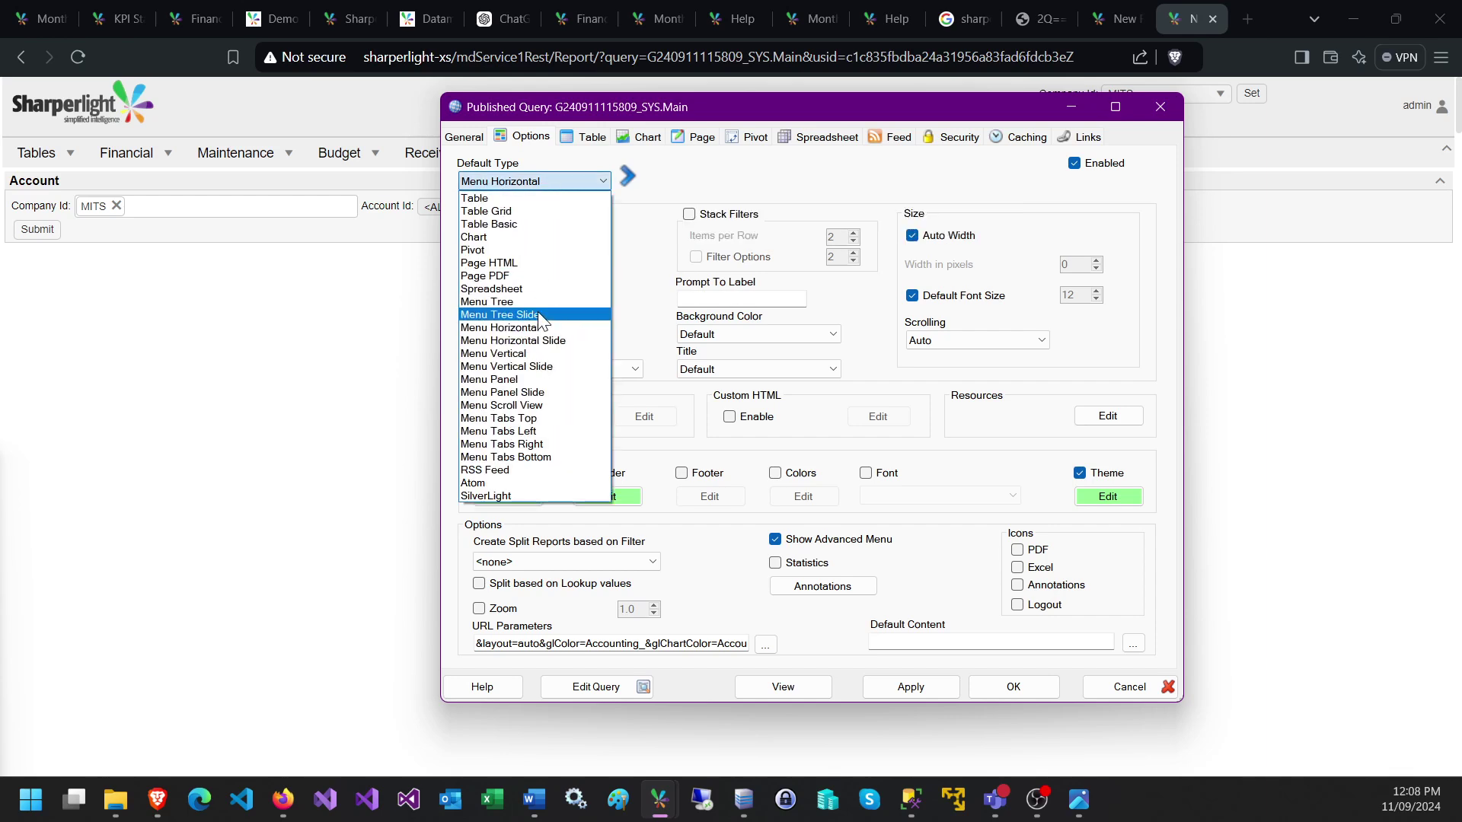
click(505, 380)
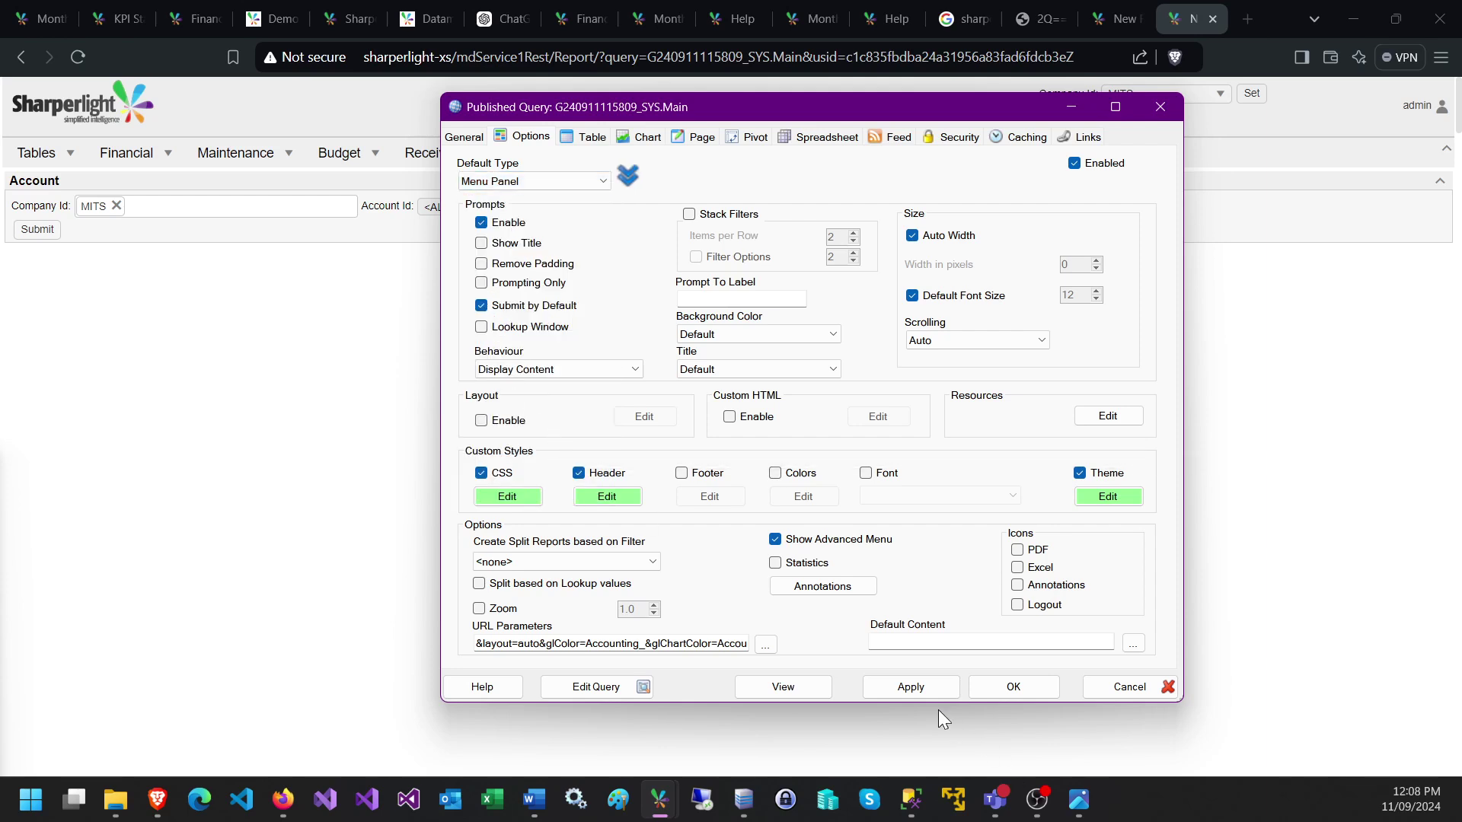
click(906, 687)
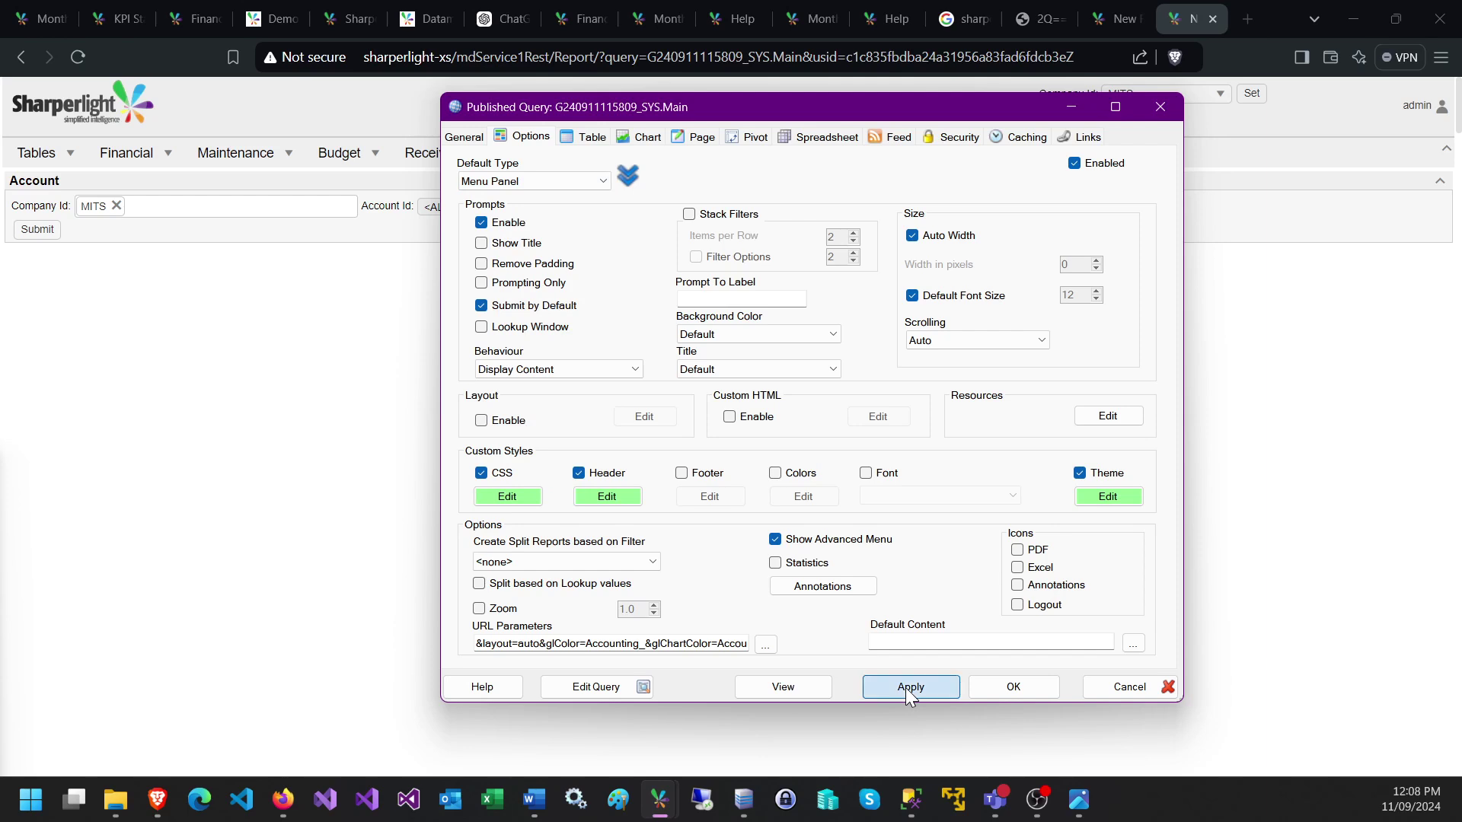
- Reload NEW REPORT PACK 2 and browse its Tables, Financial and Budget sections in the panel menu, opening the Budget report
click(81, 58)
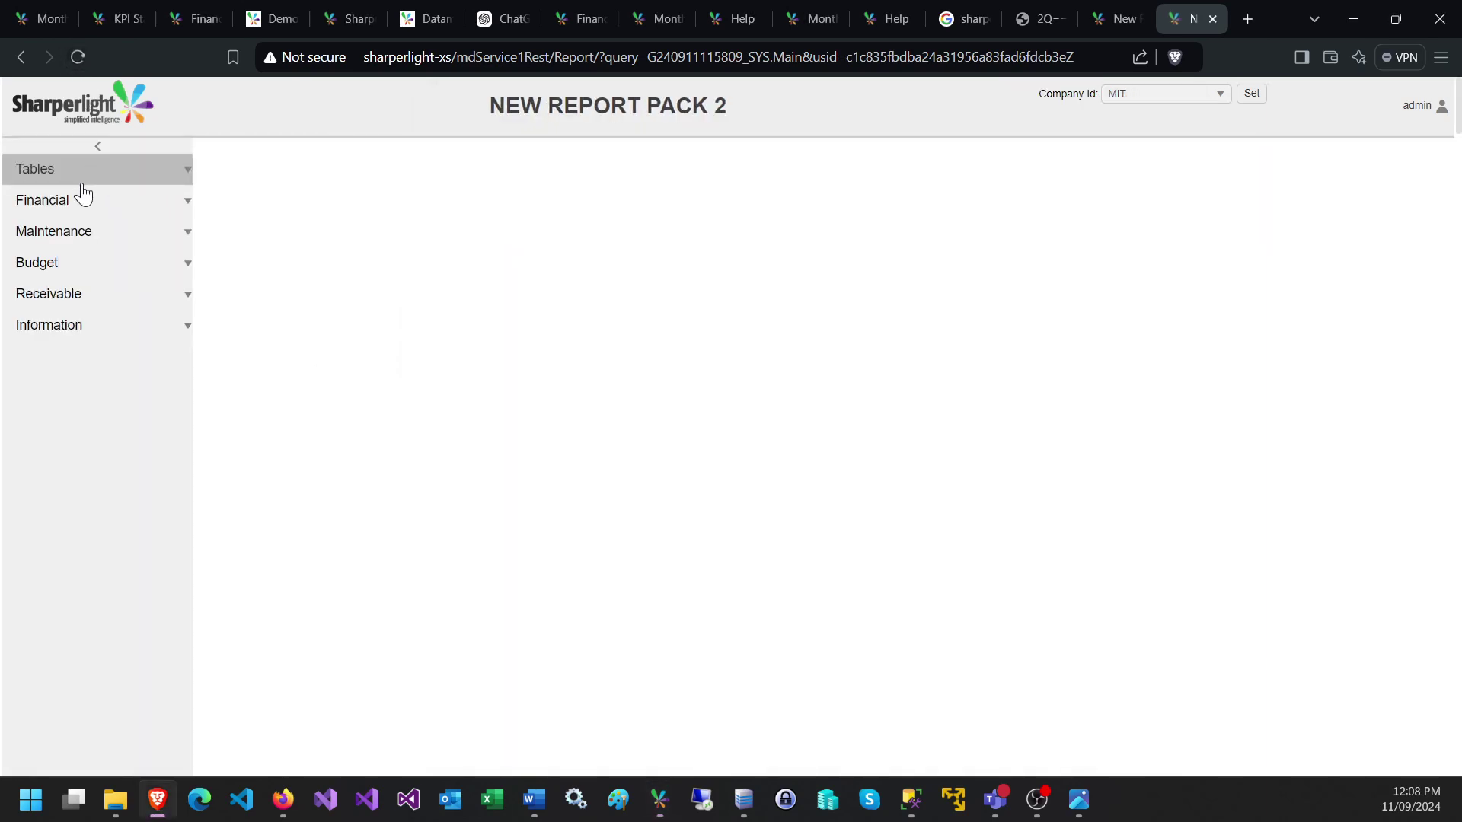
click(82, 181)
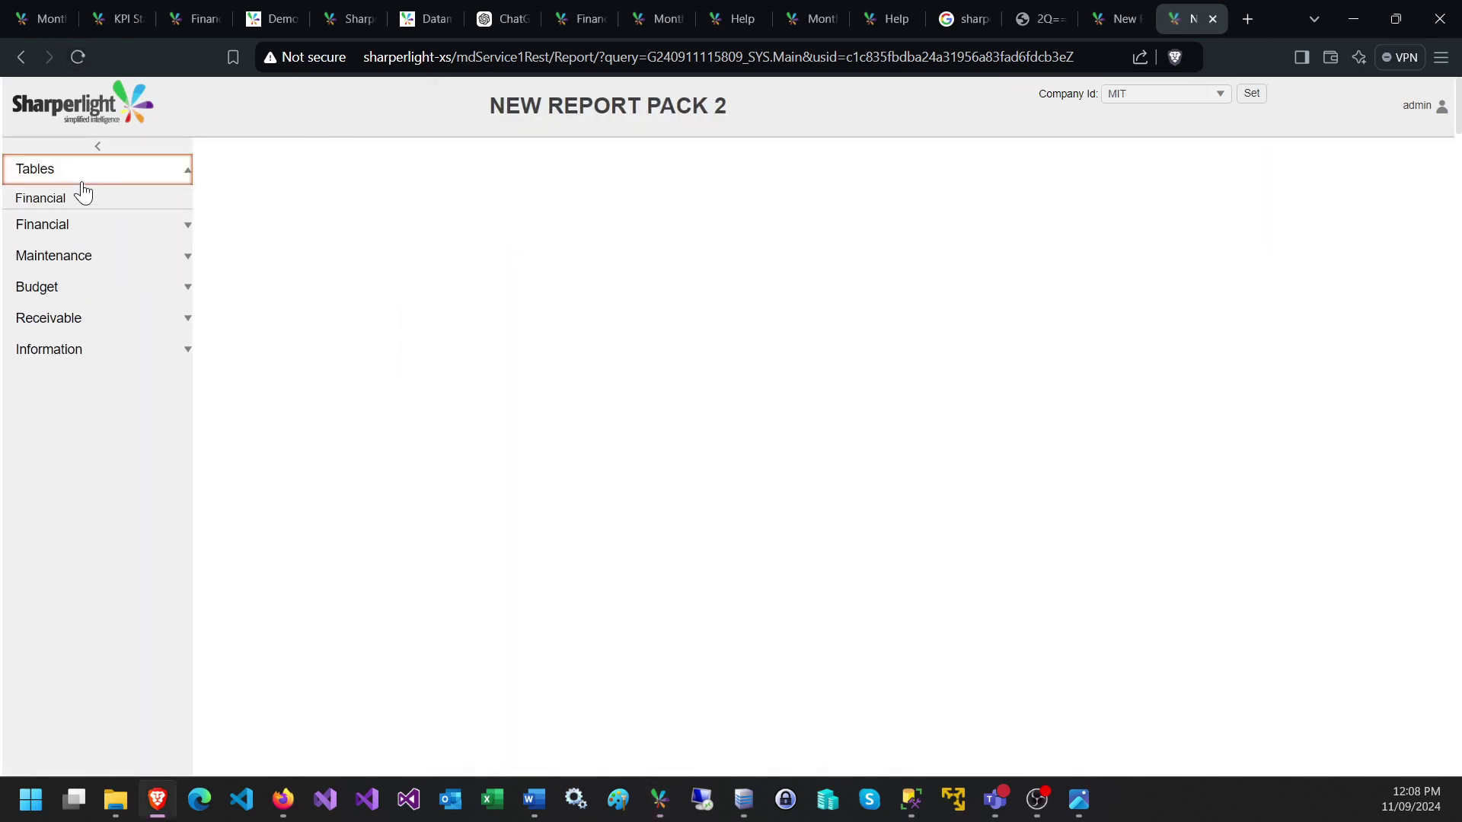
click(75, 200)
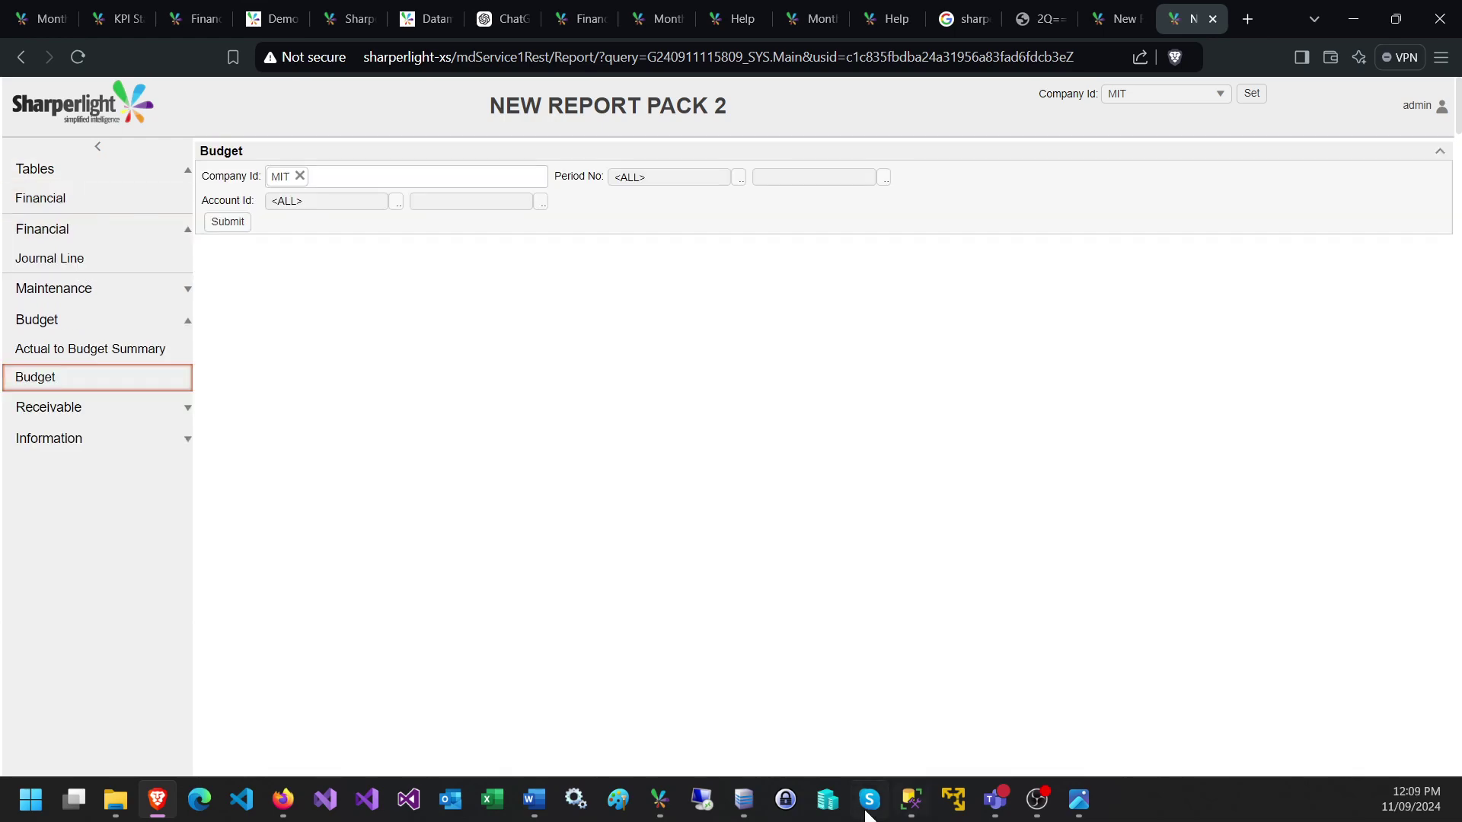
- Return to the published query's options, change the default type to Menu Tree and apply it
click(661, 803)
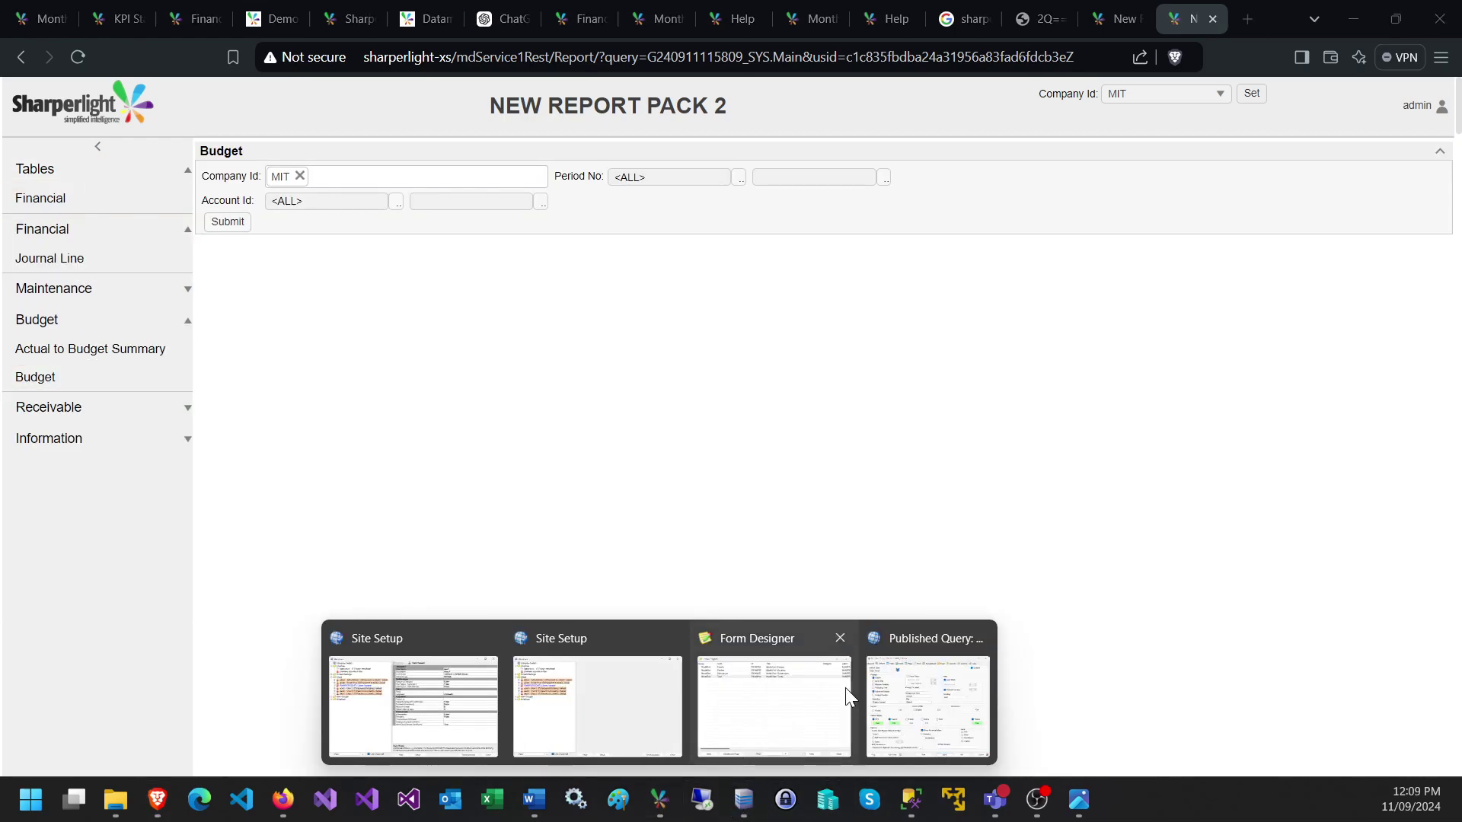
click(927, 707)
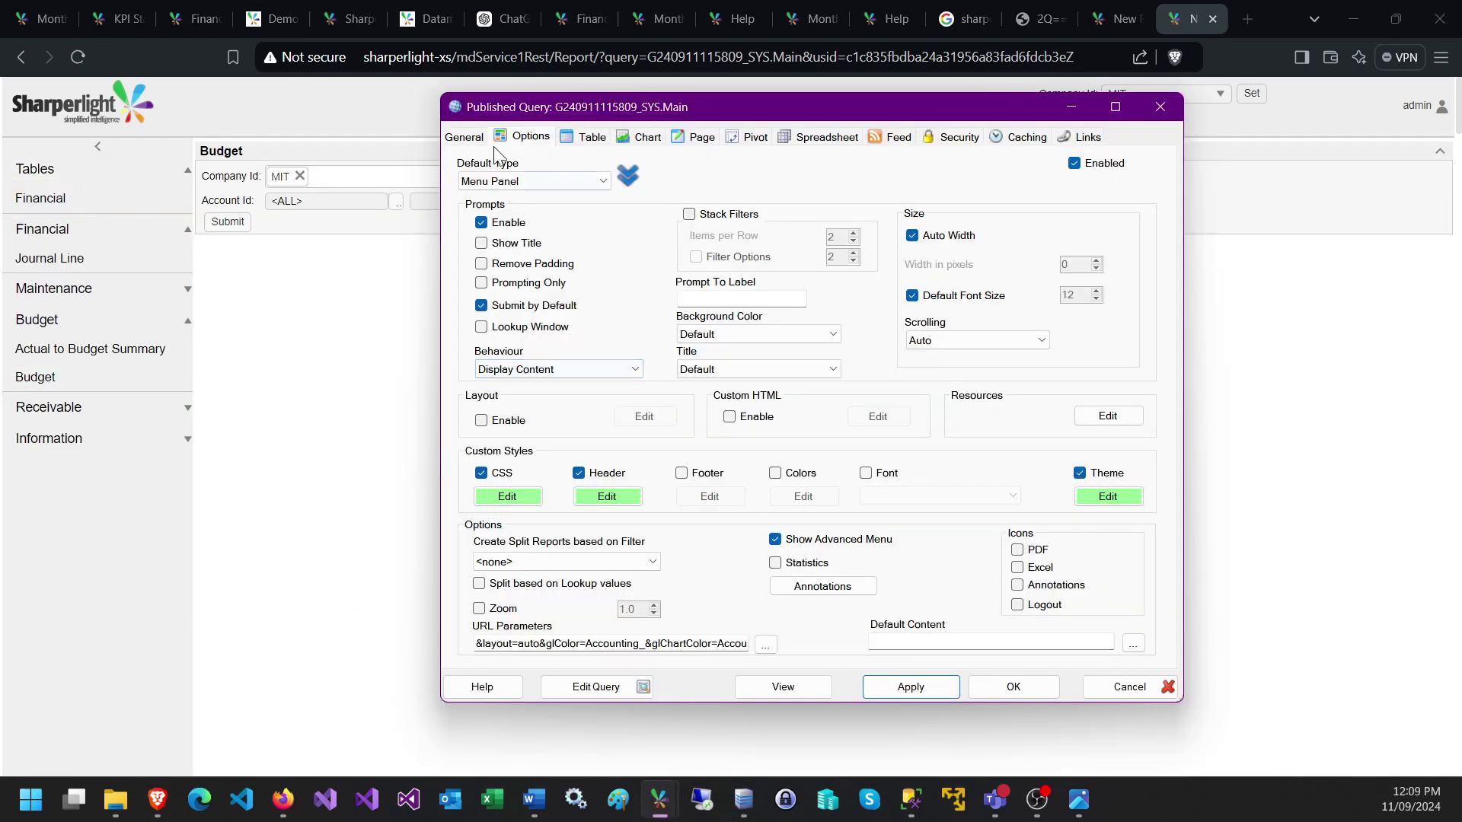
click(512, 181)
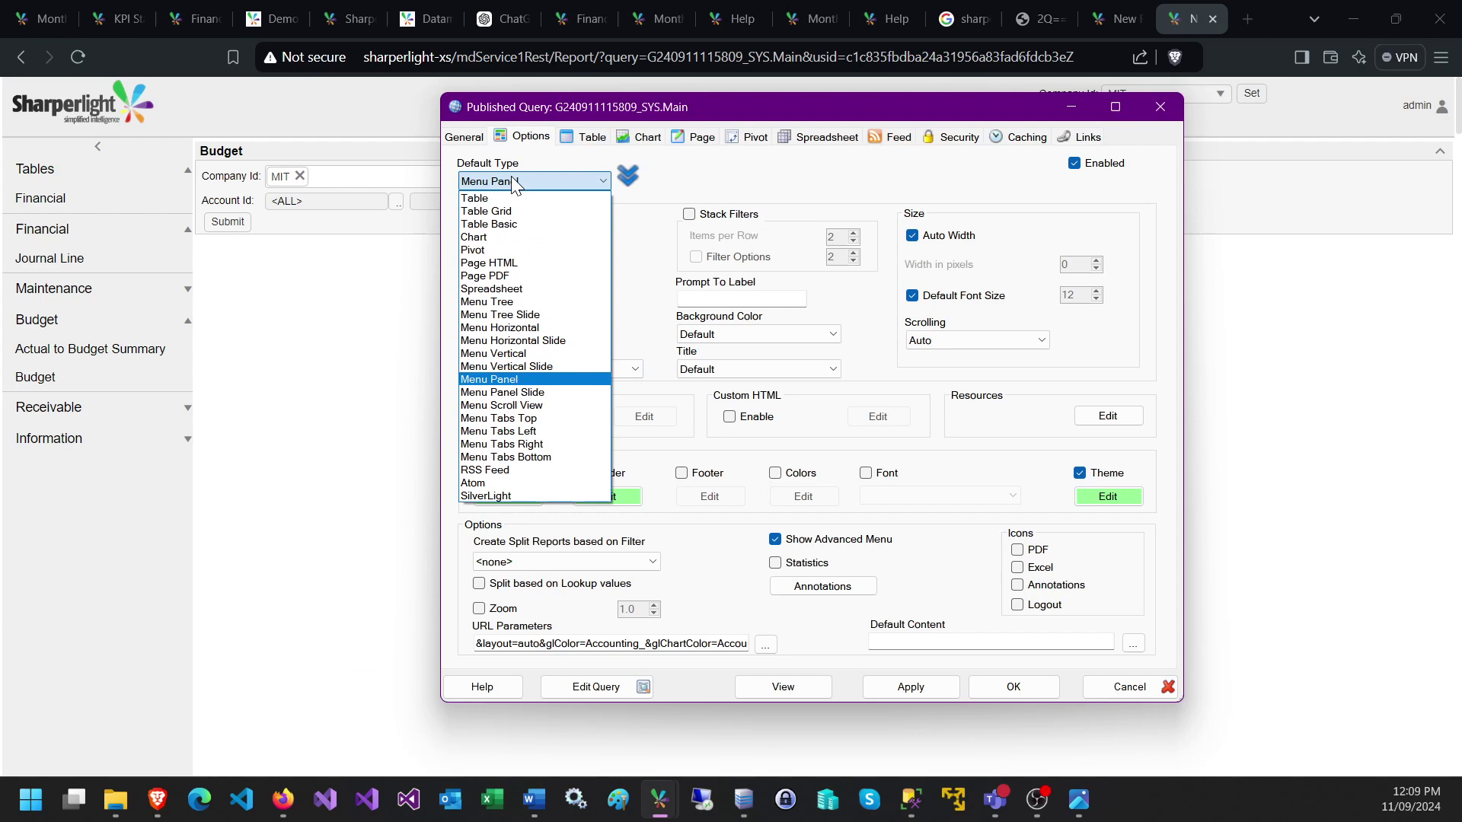
click(522, 303)
click(876, 691)
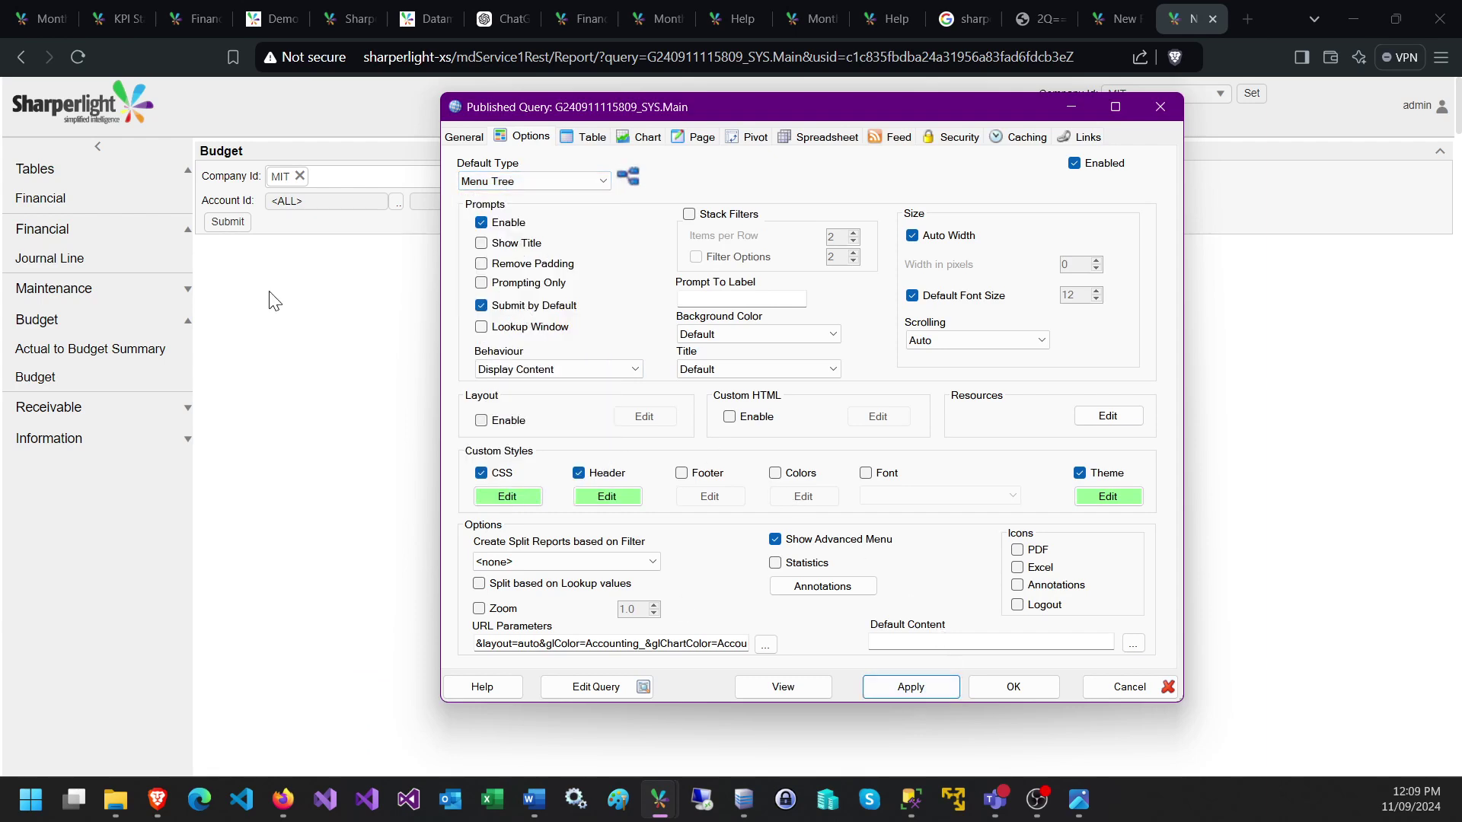
- Reload NEW REPORT PACK 2 in the browser and check the Financial, Journal Line and Account reports through the tree menu
click(157, 799)
click(76, 56)
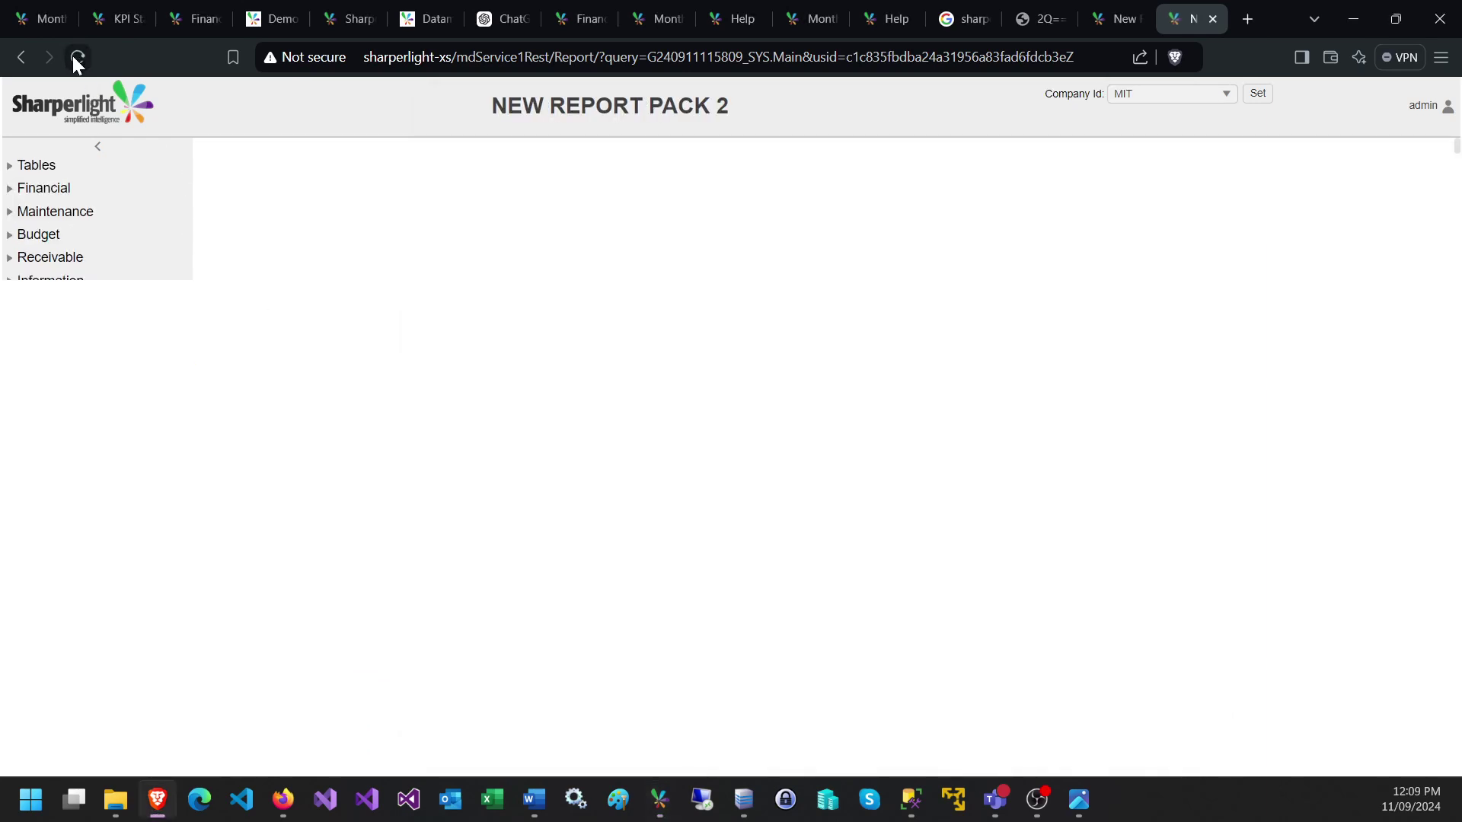
click(16, 165)
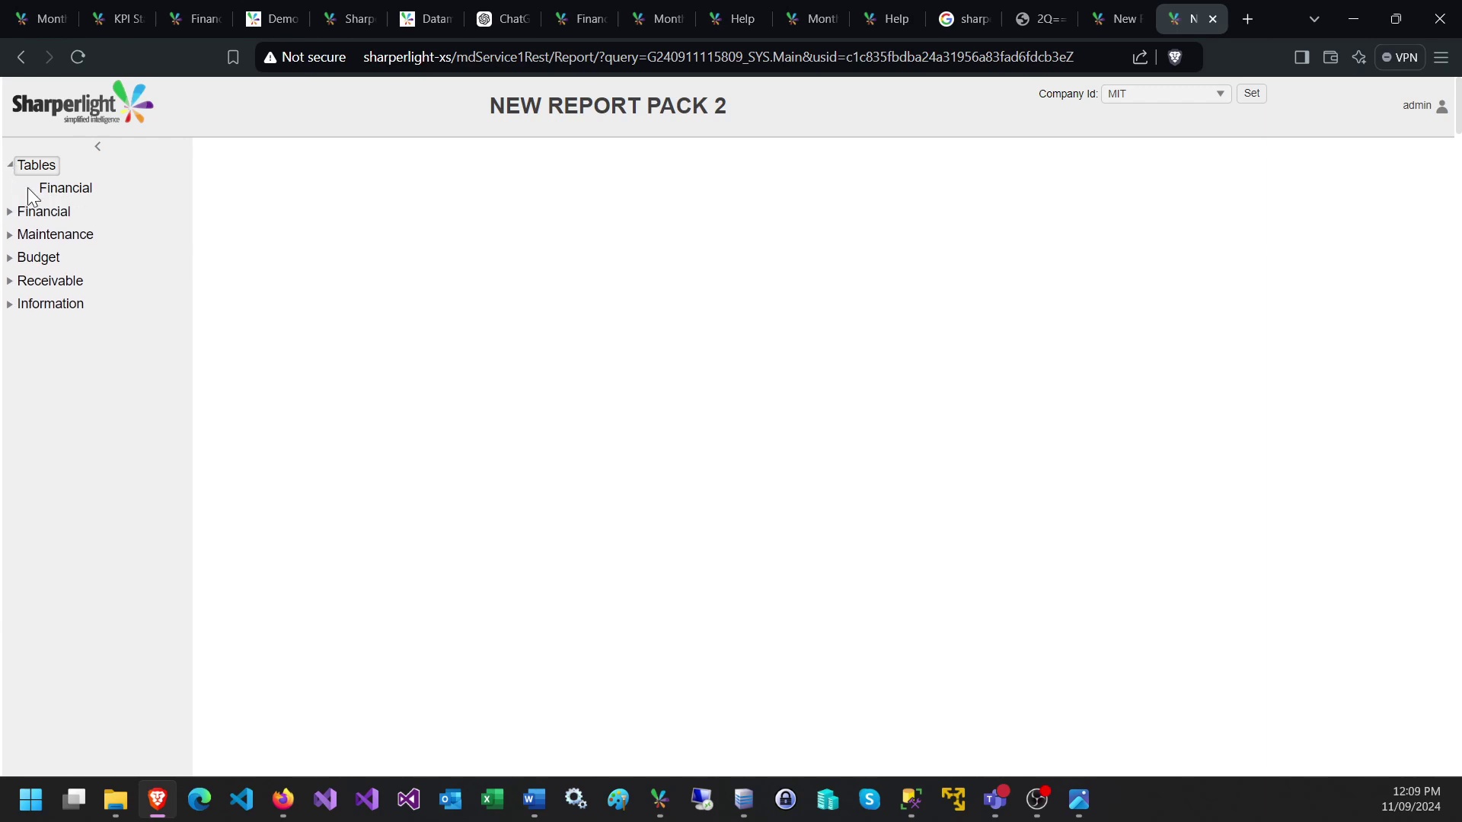
click(67, 190)
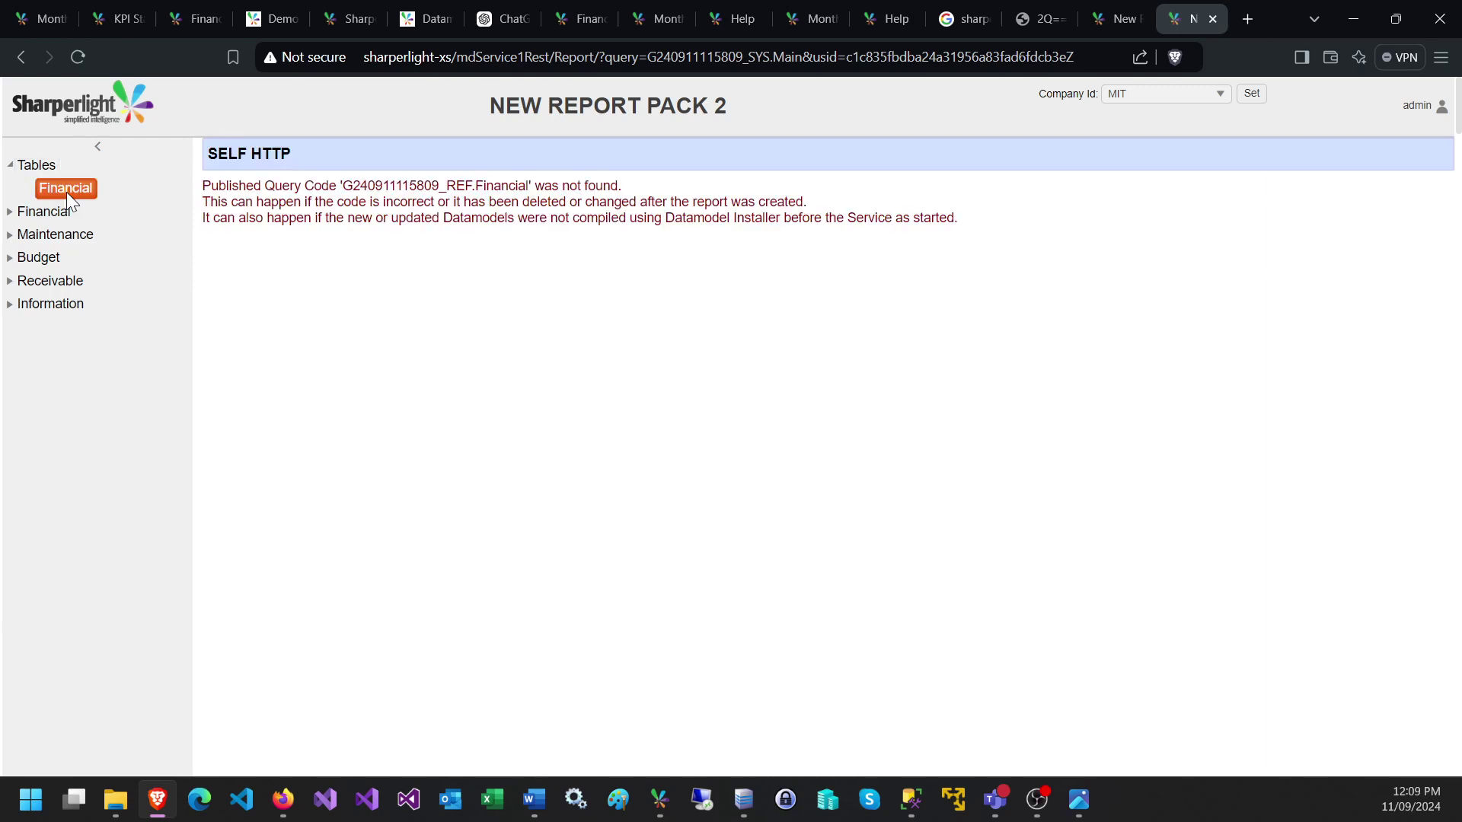
click(12, 211)
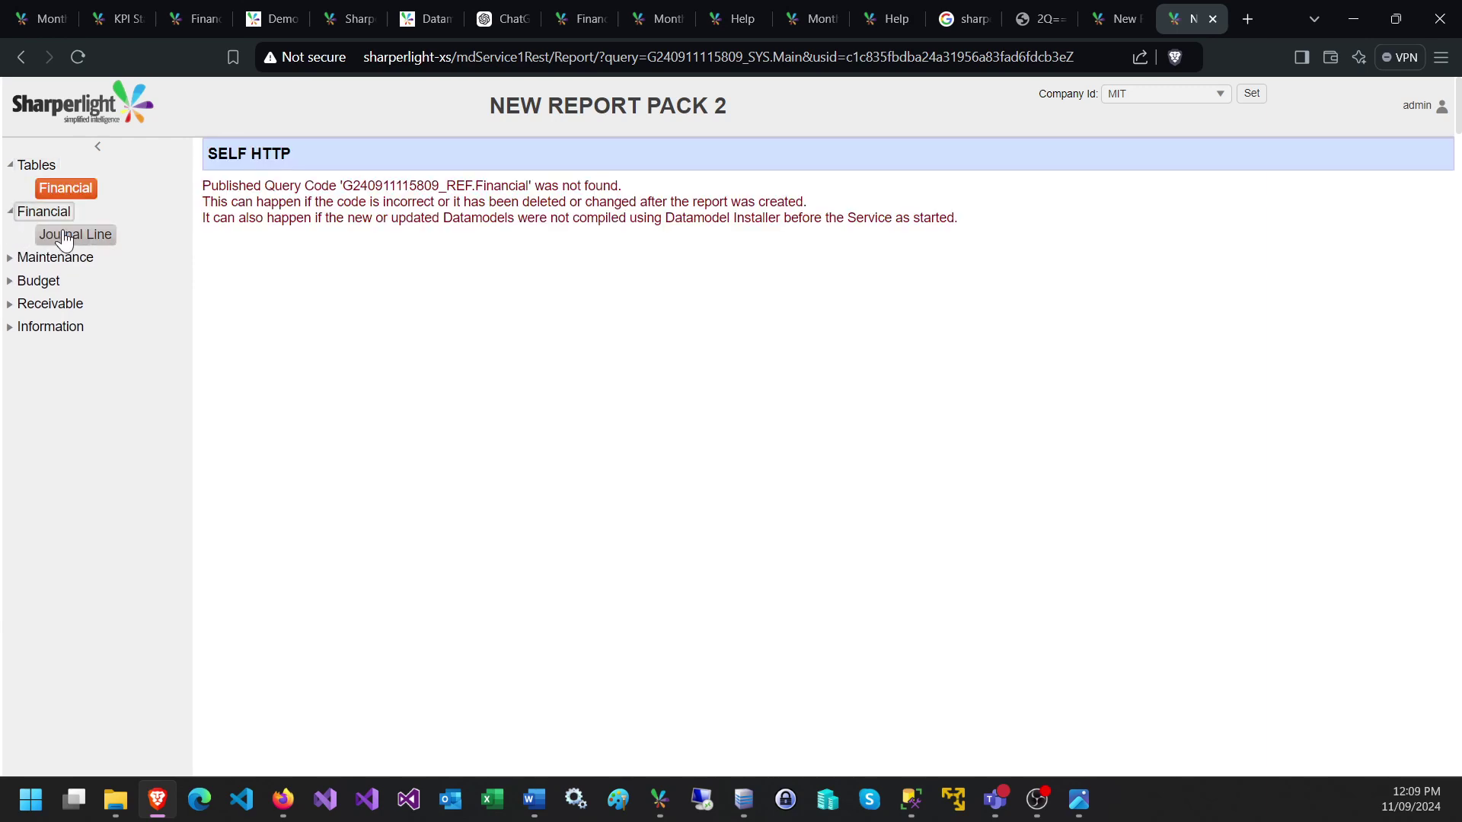
click(69, 236)
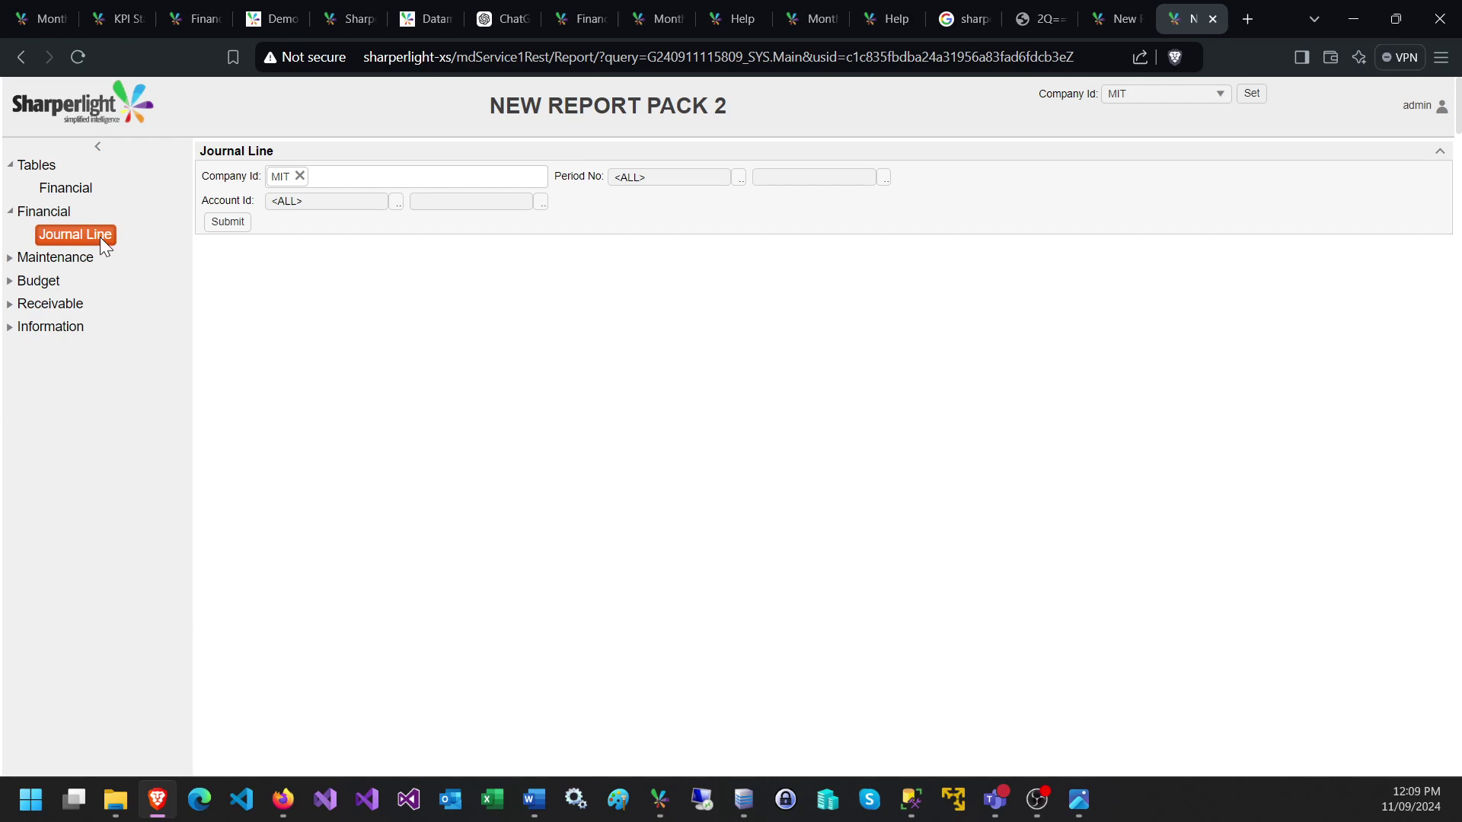
click(12, 259)
click(63, 283)
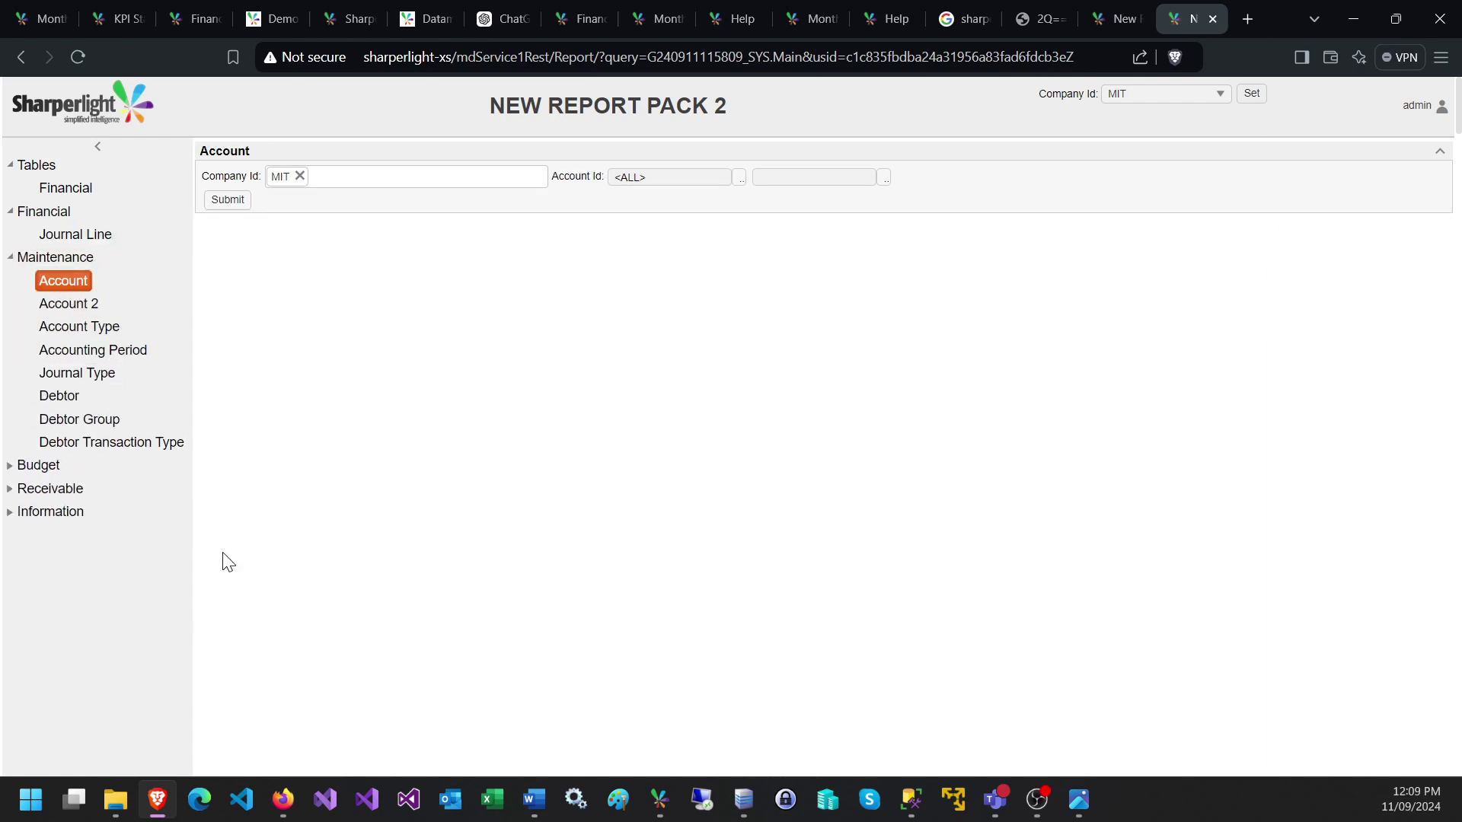
- Bring up the Finance published query and show its options, including the Statistics setting
mouse_move(664, 804)
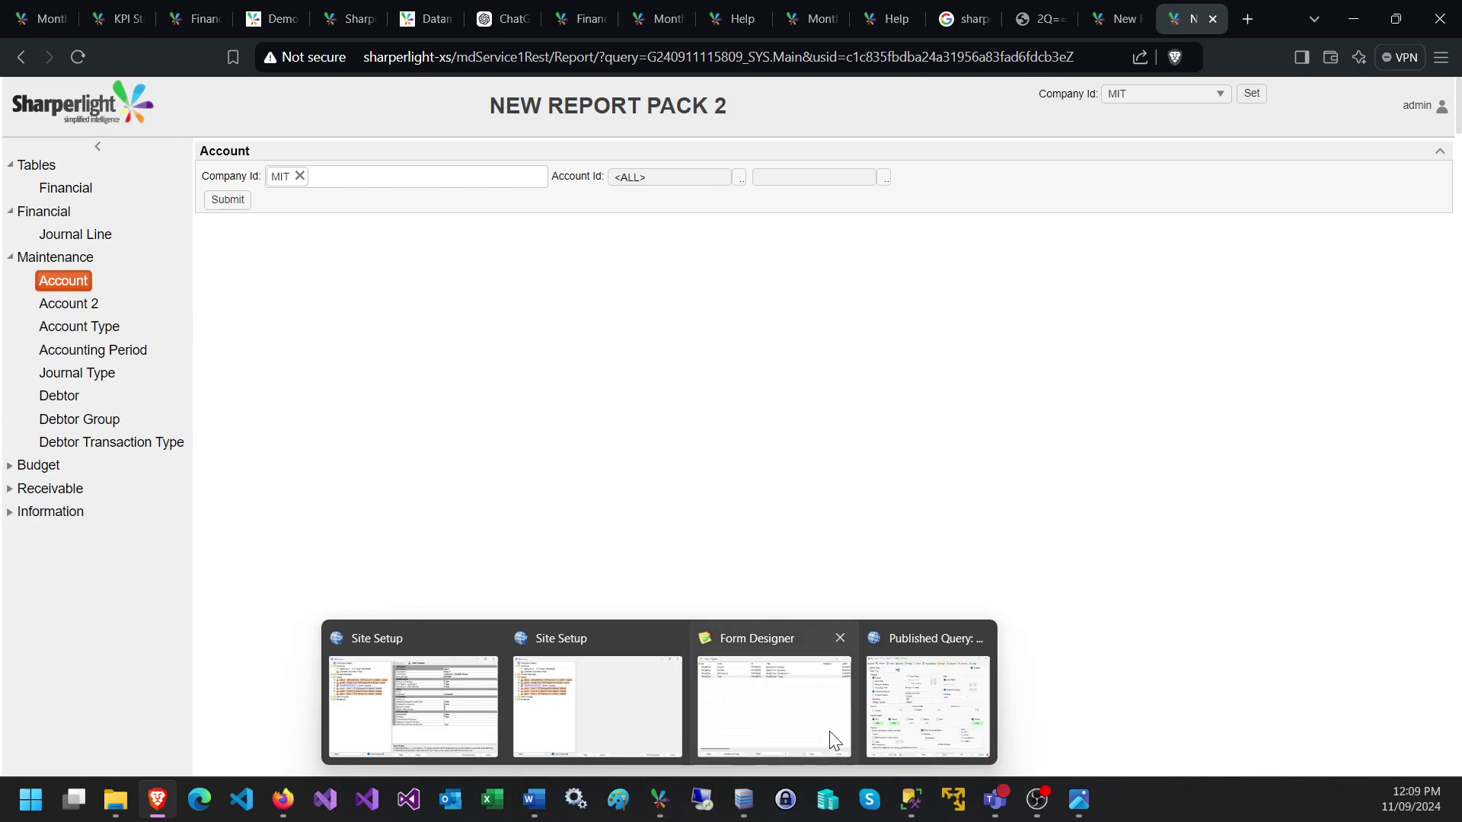
click(903, 697)
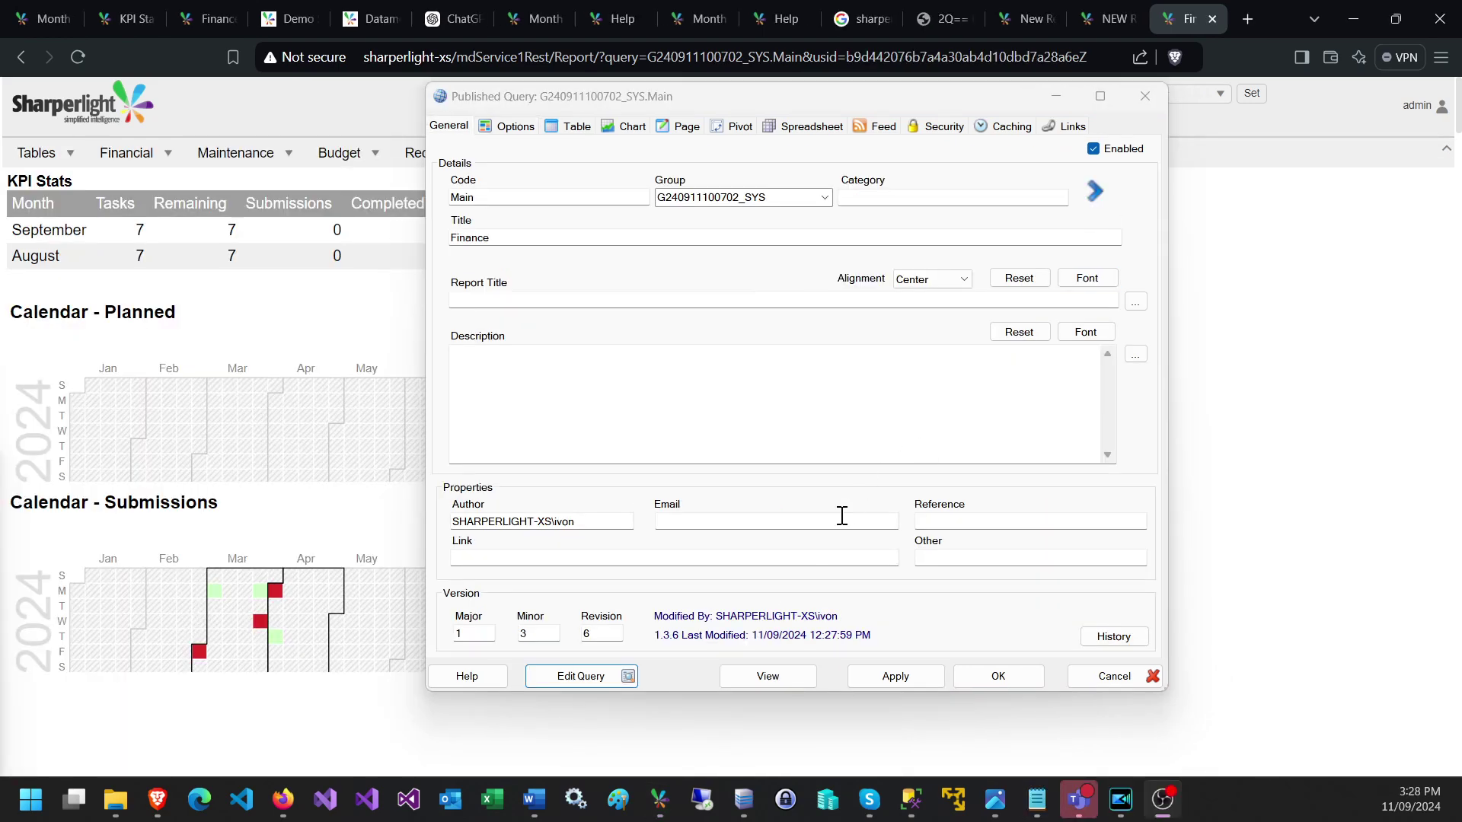
click(517, 128)
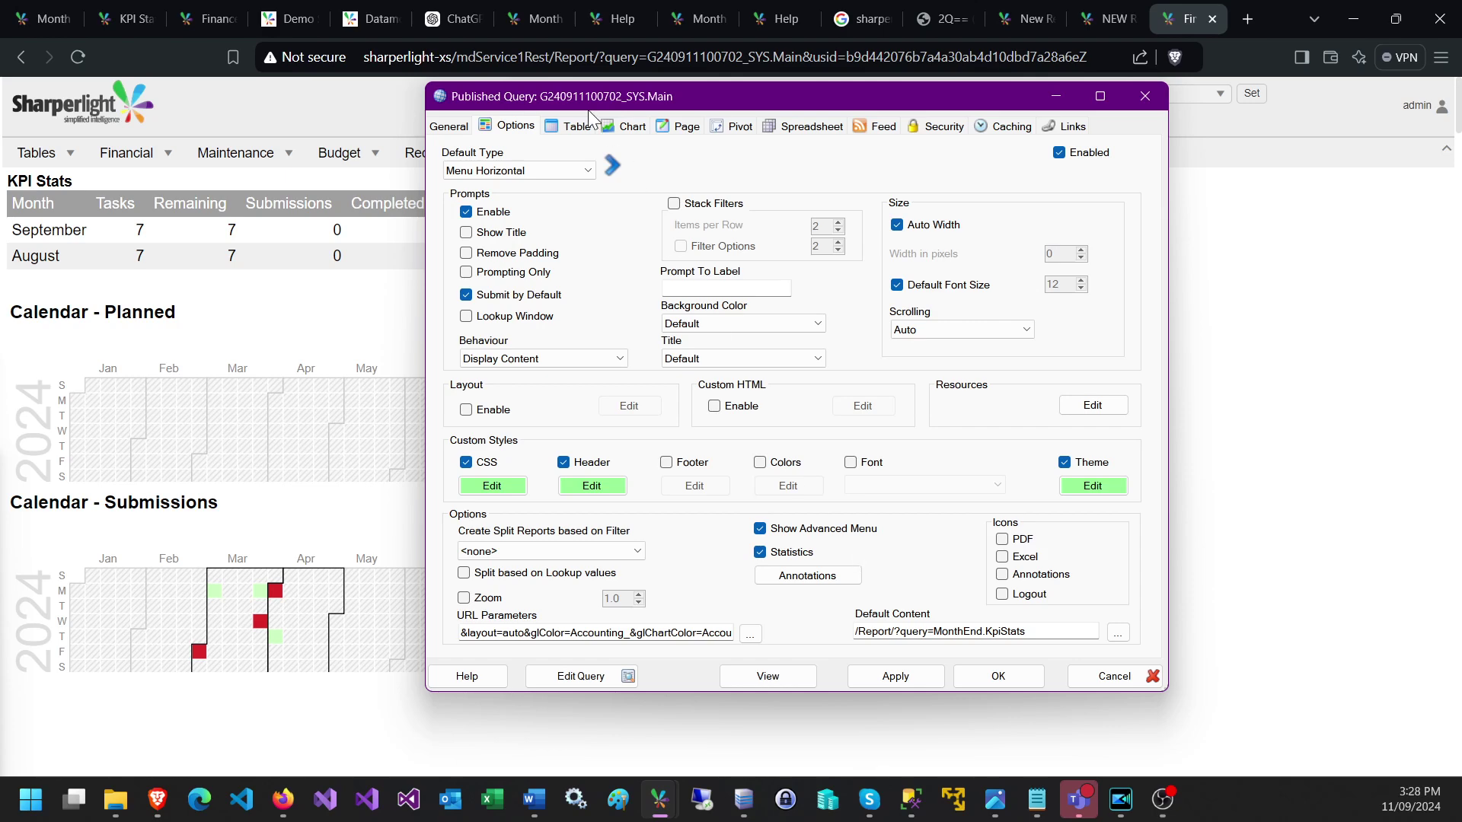
- Load sharperlight-xs/mdService1Rest/Index in the browser and view the Report Statistics report
click(520, 26)
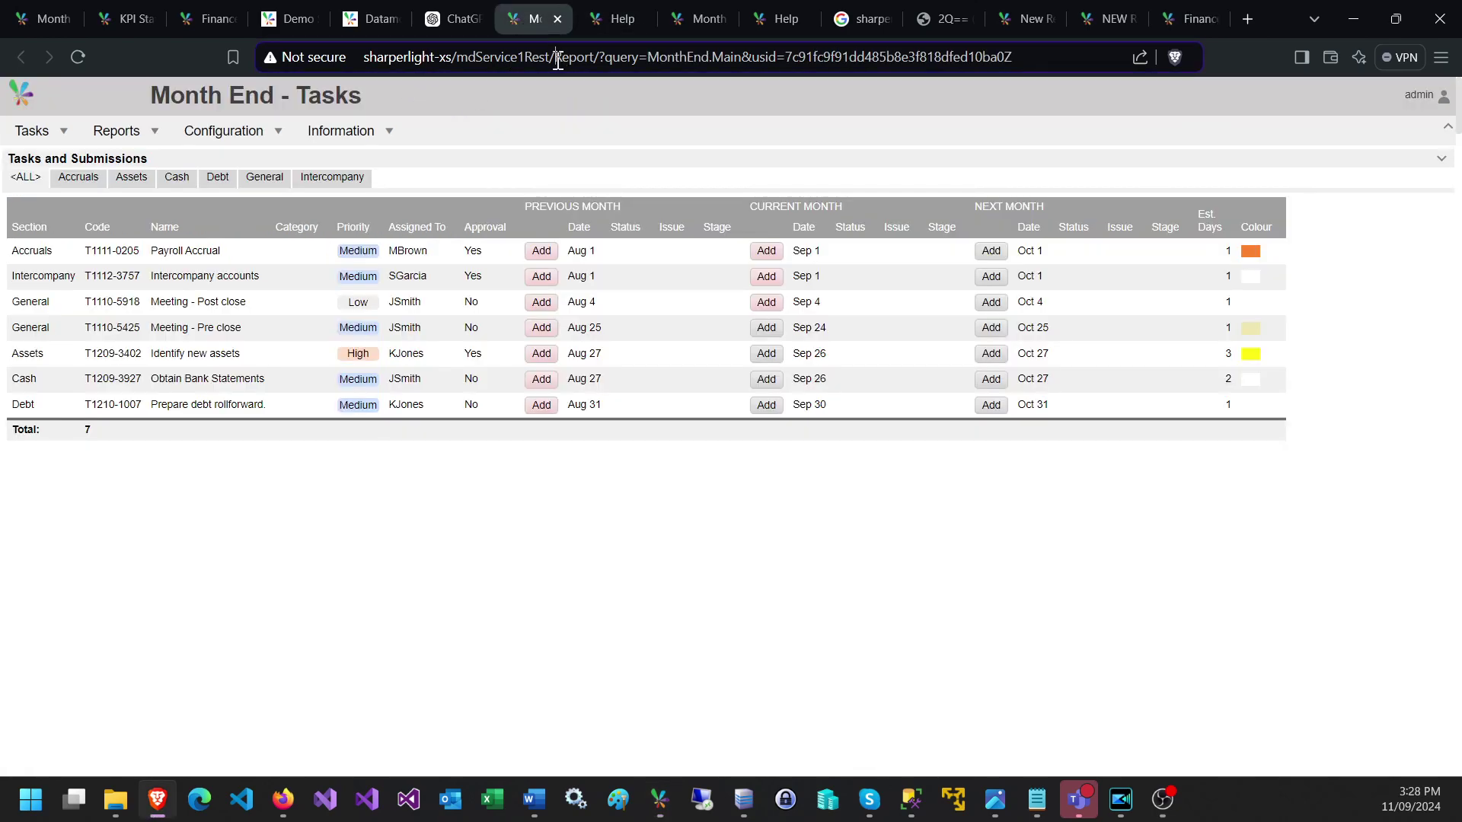
drag(555, 58, 1268, 64)
text(Index)
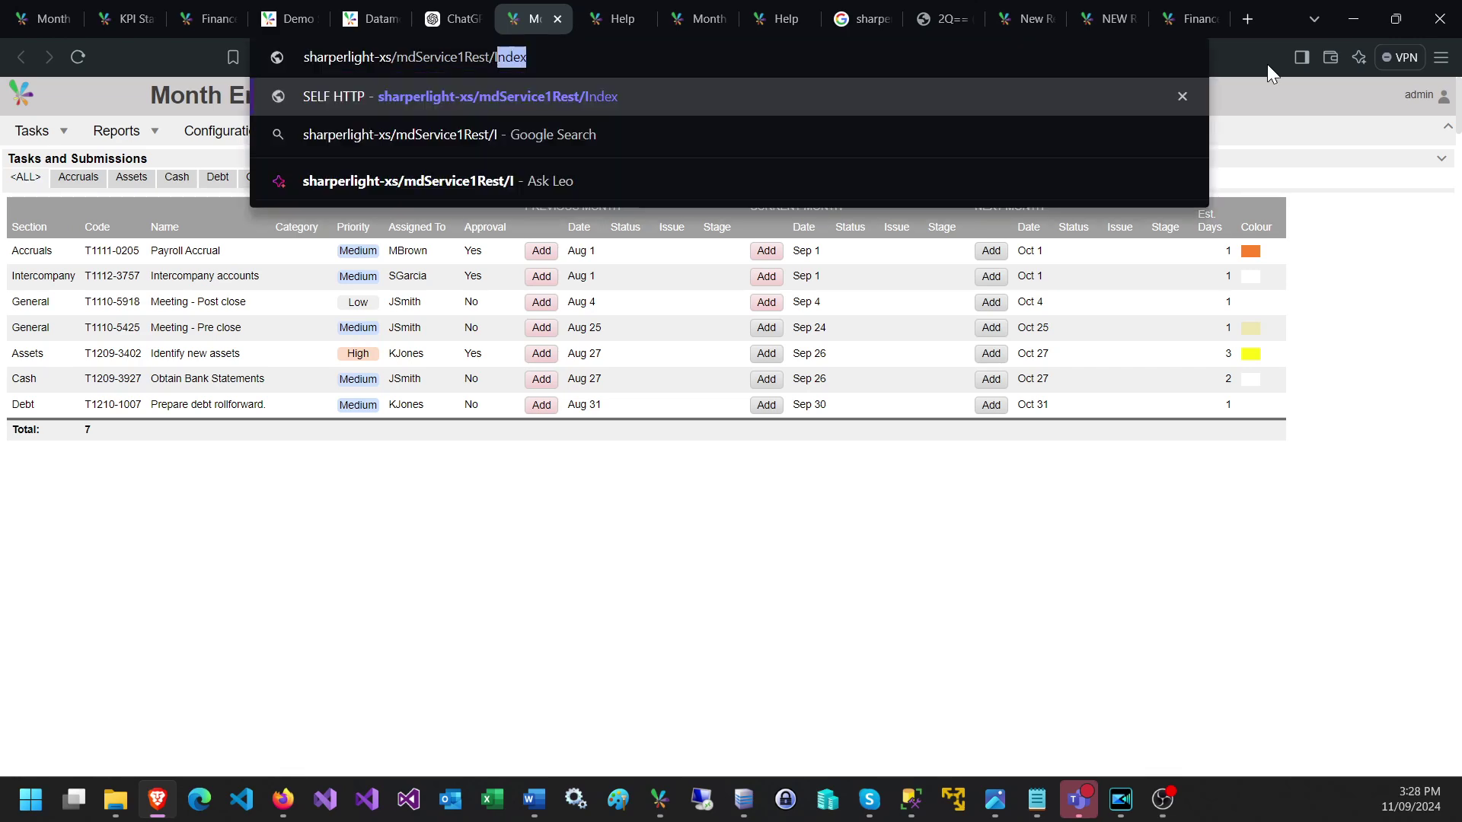
key(Return)
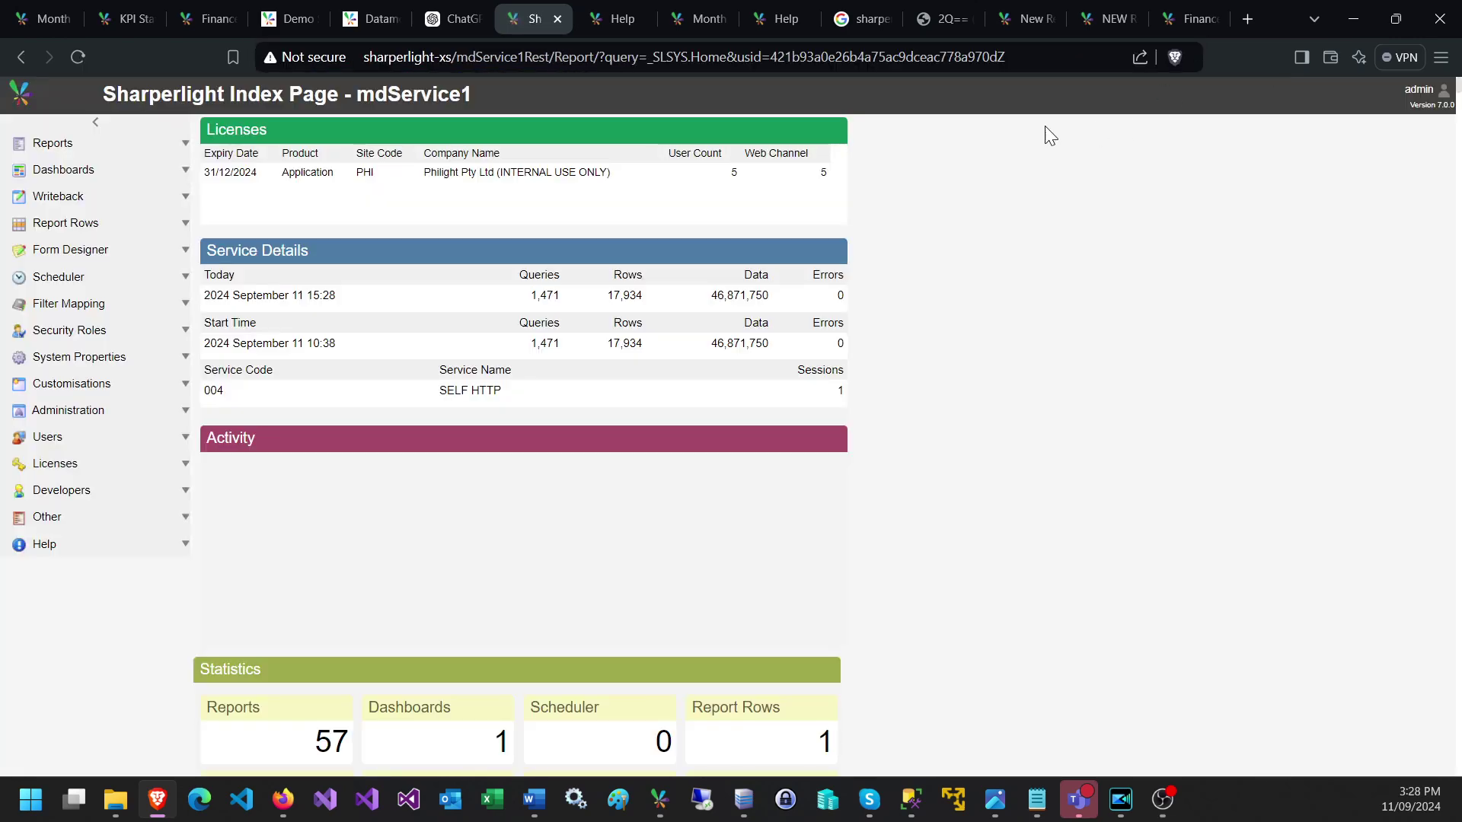
click(67, 142)
click(67, 216)
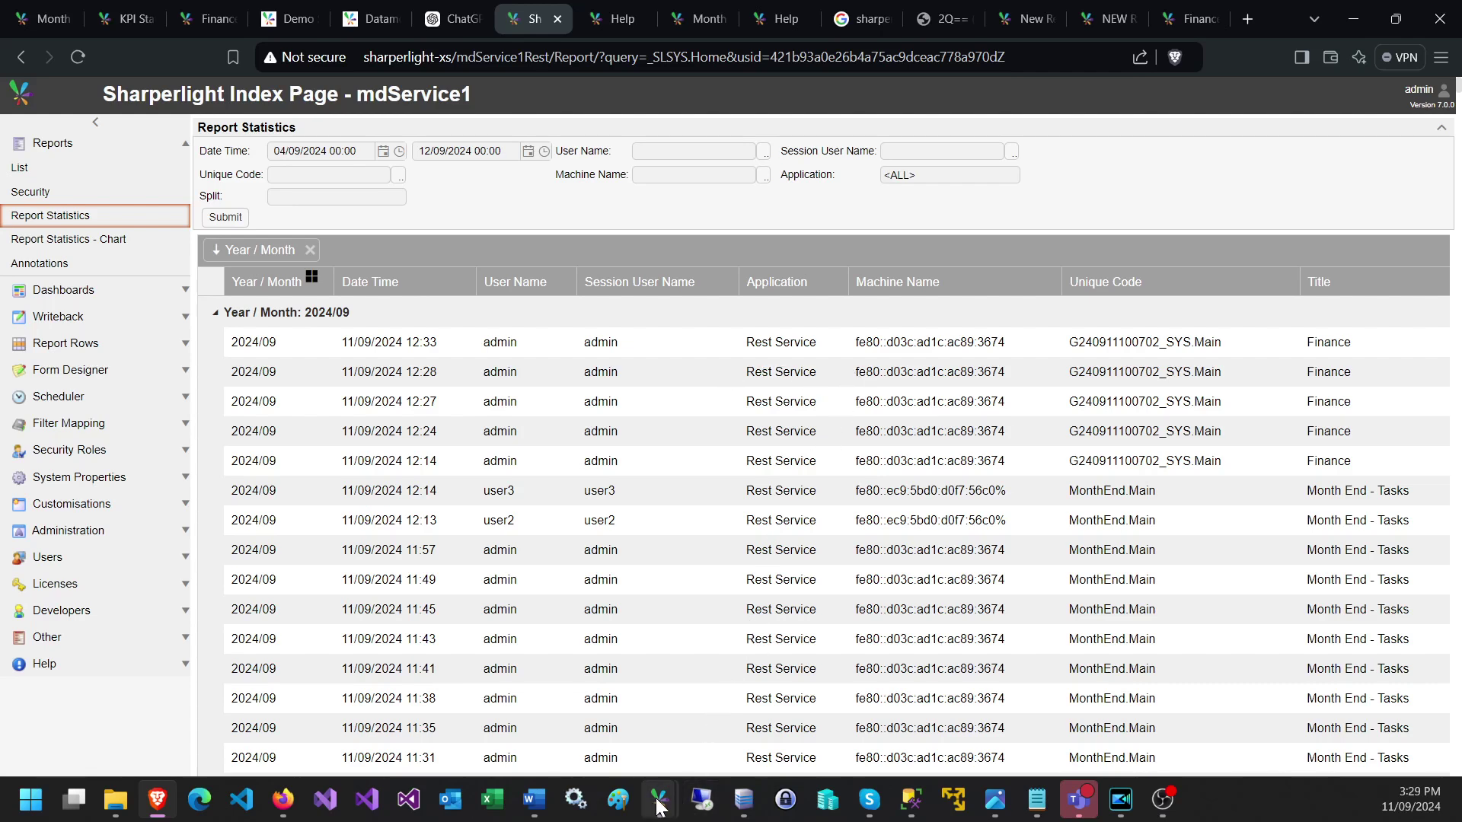
- Open the Finance published query in the Query Builder without the Navigation Menu Editor, and choose the Report Statistics table by searching for "stat"
click(940, 705)
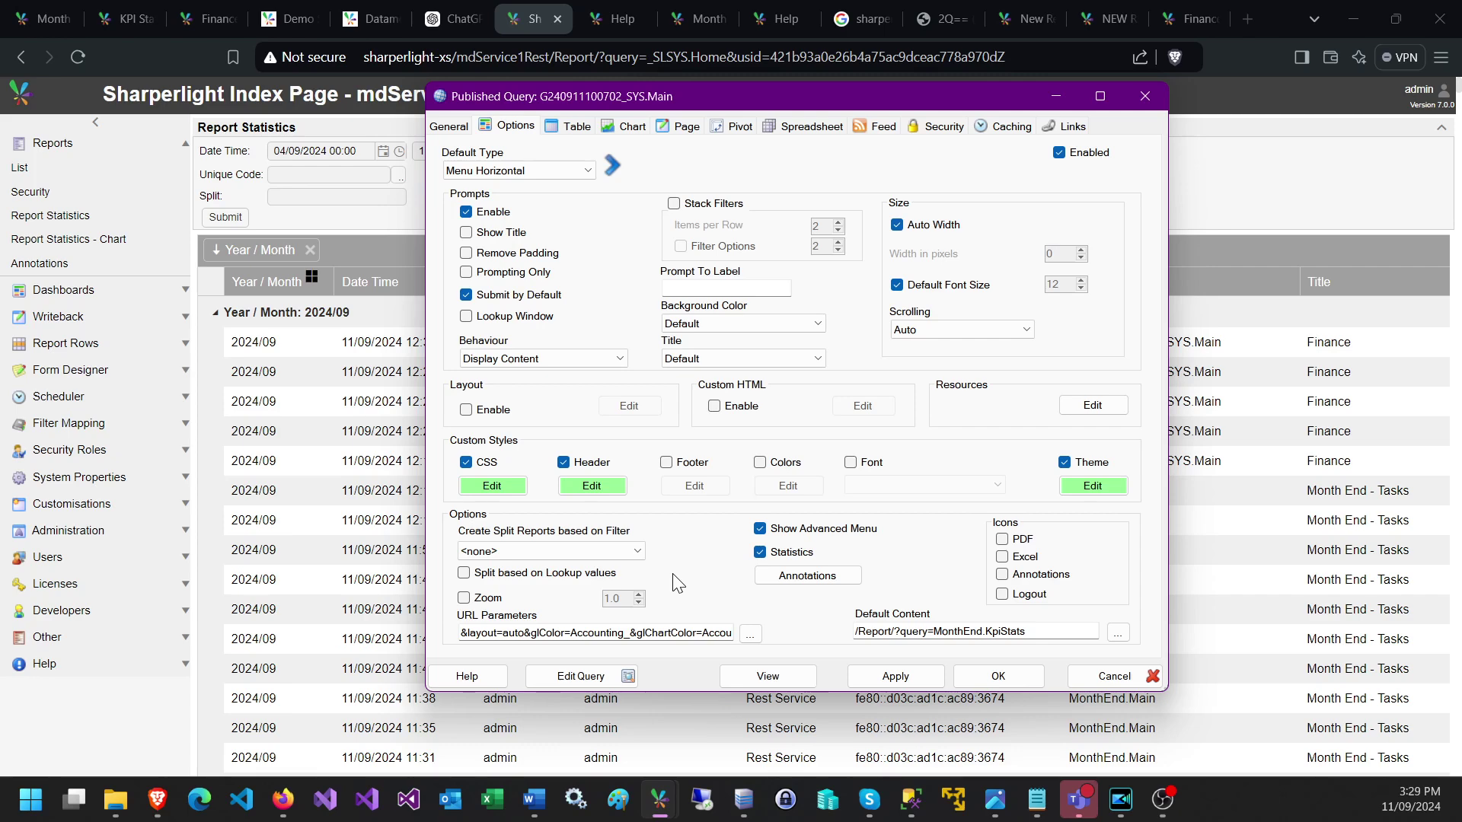
click(580, 678)
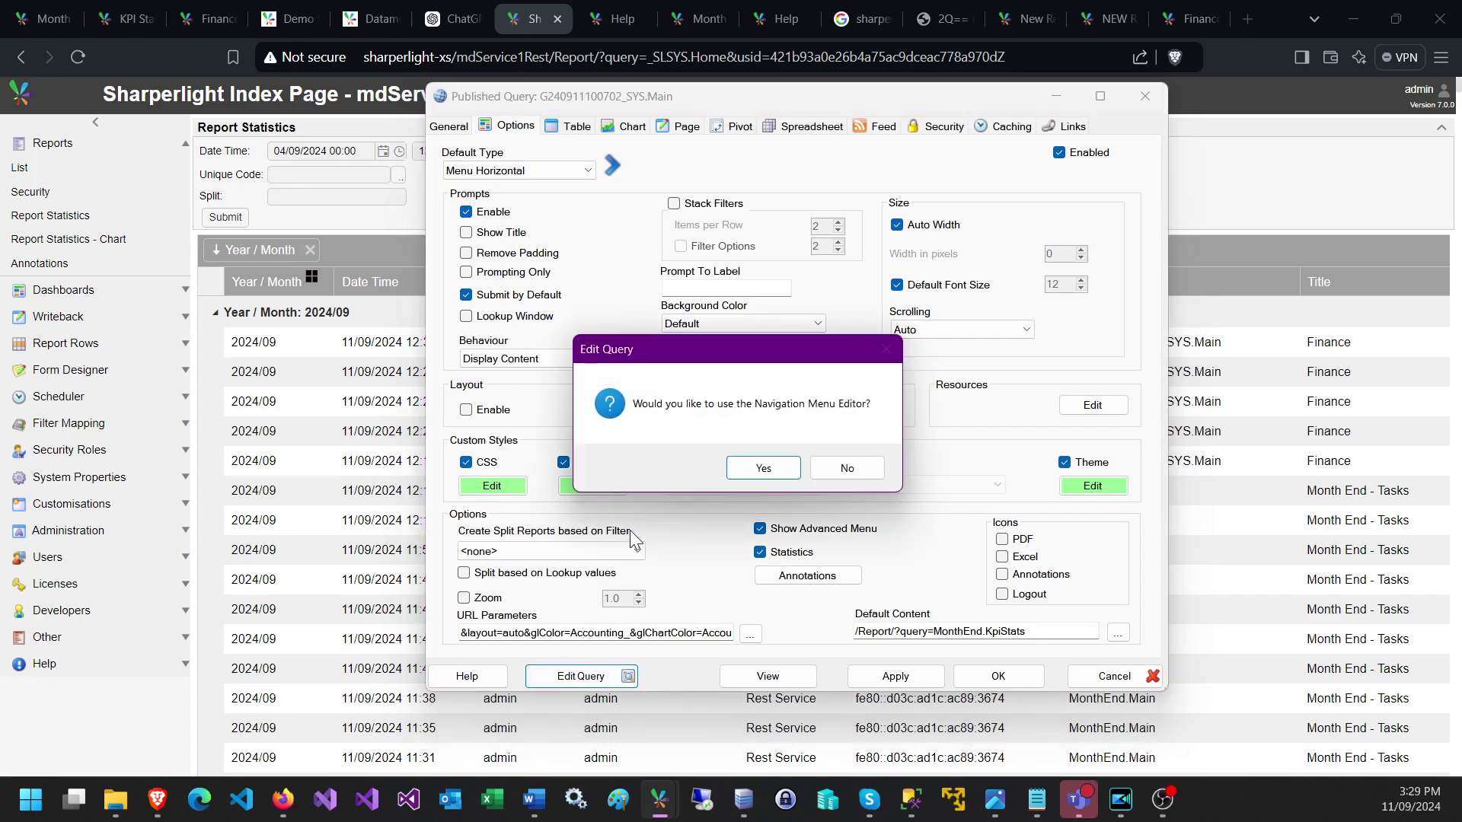
click(843, 469)
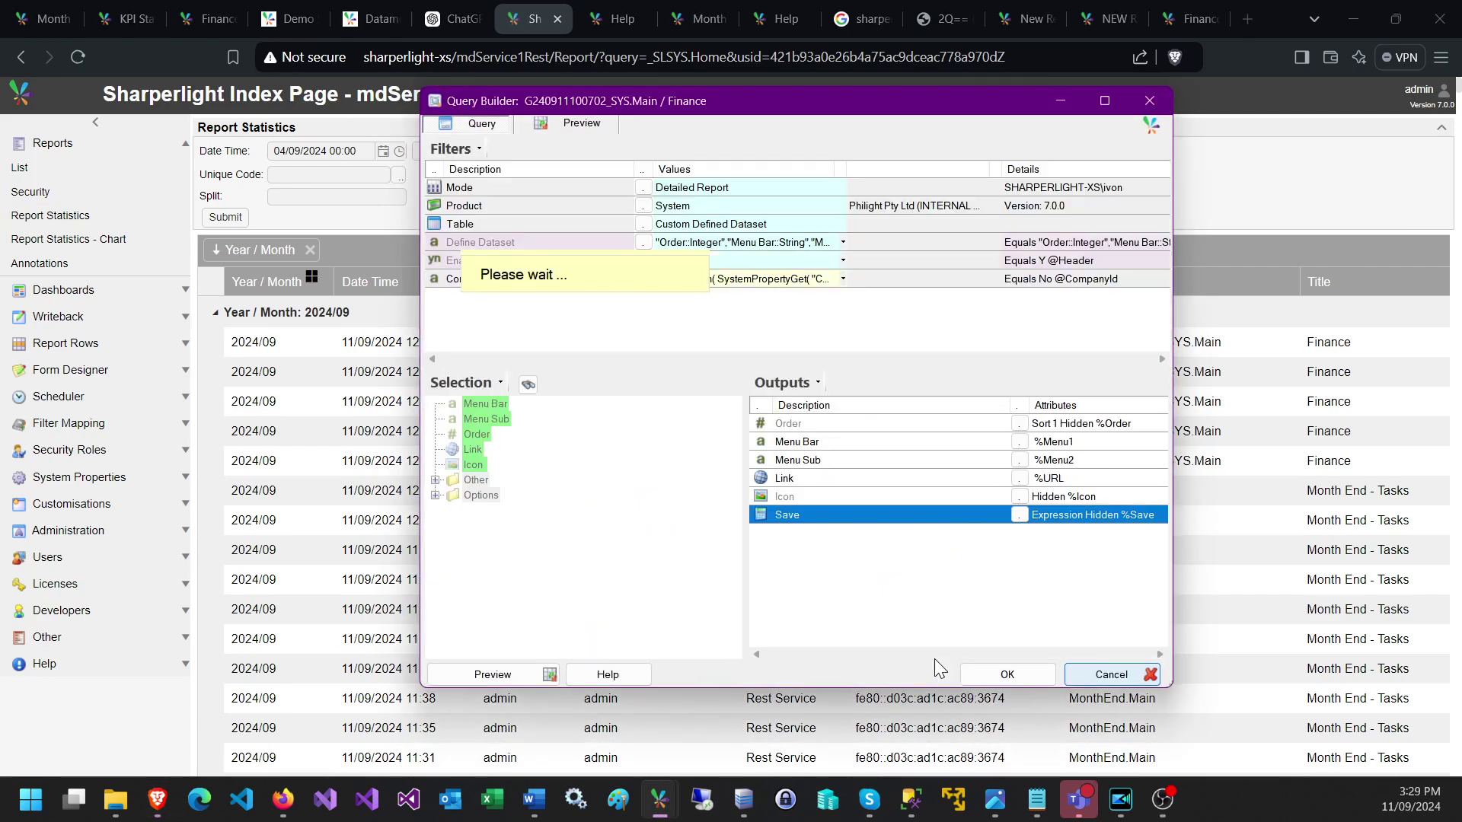
click(643, 224)
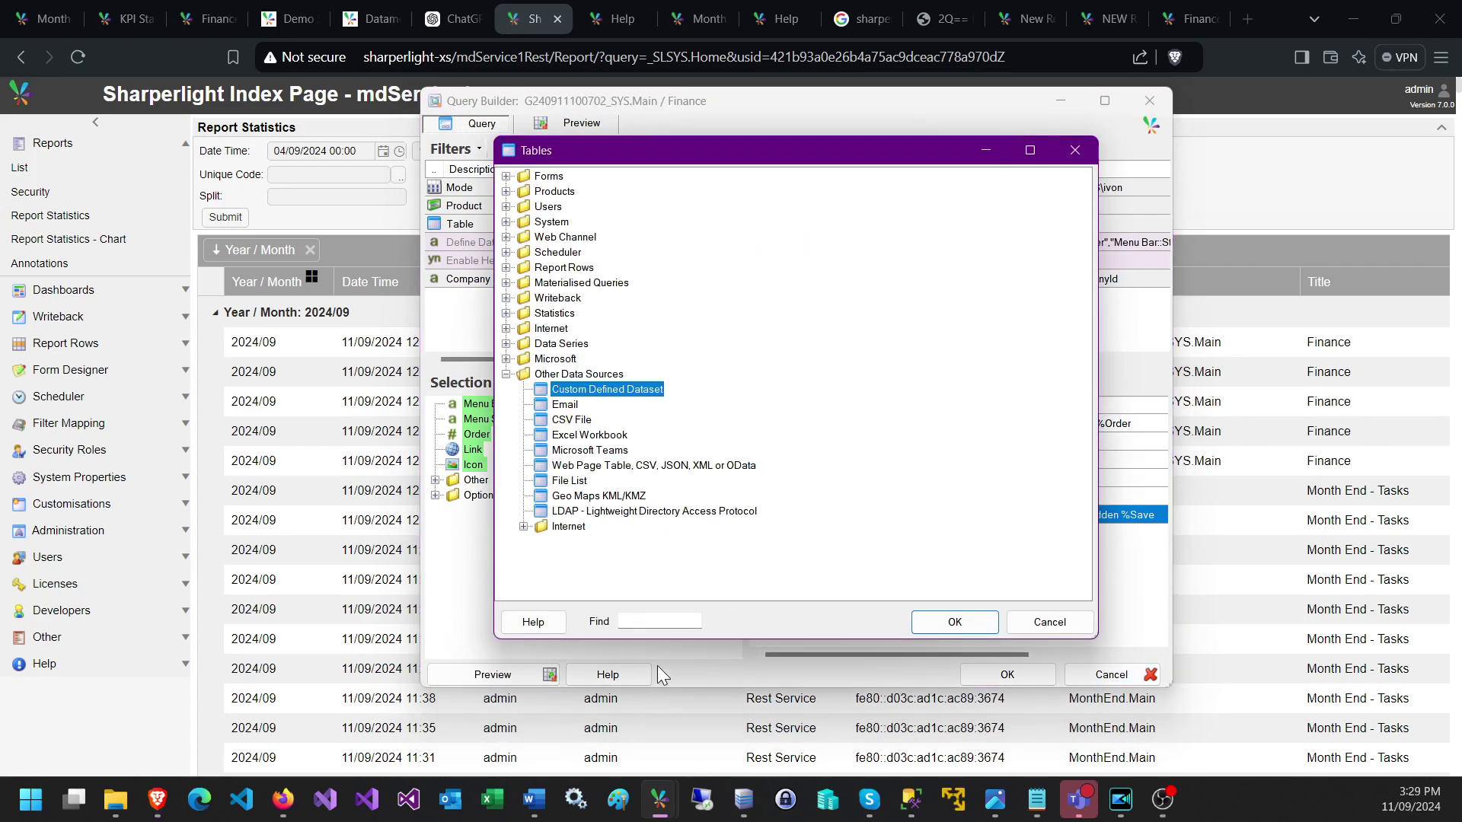
click(653, 620)
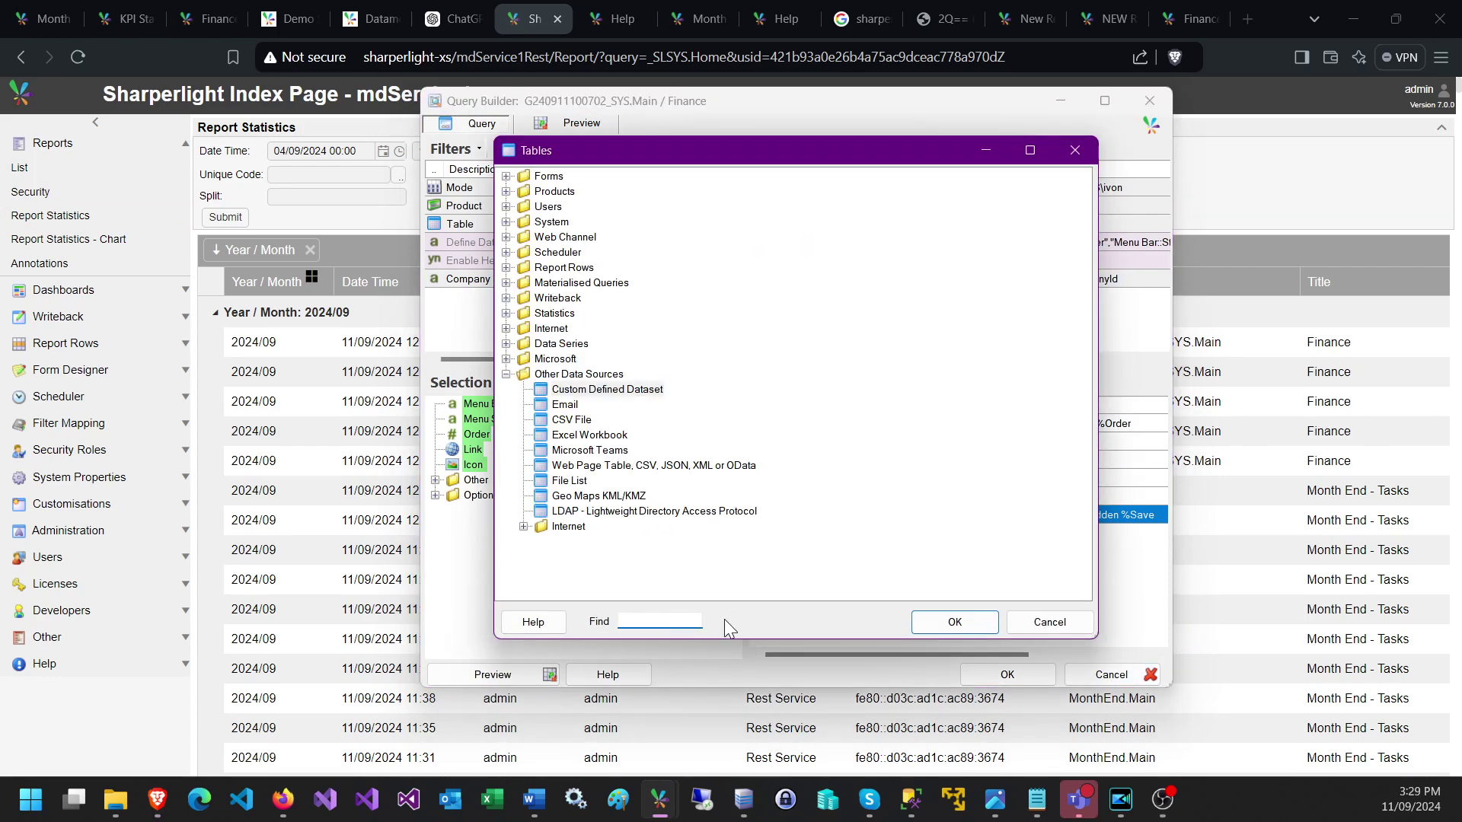
text(stat)
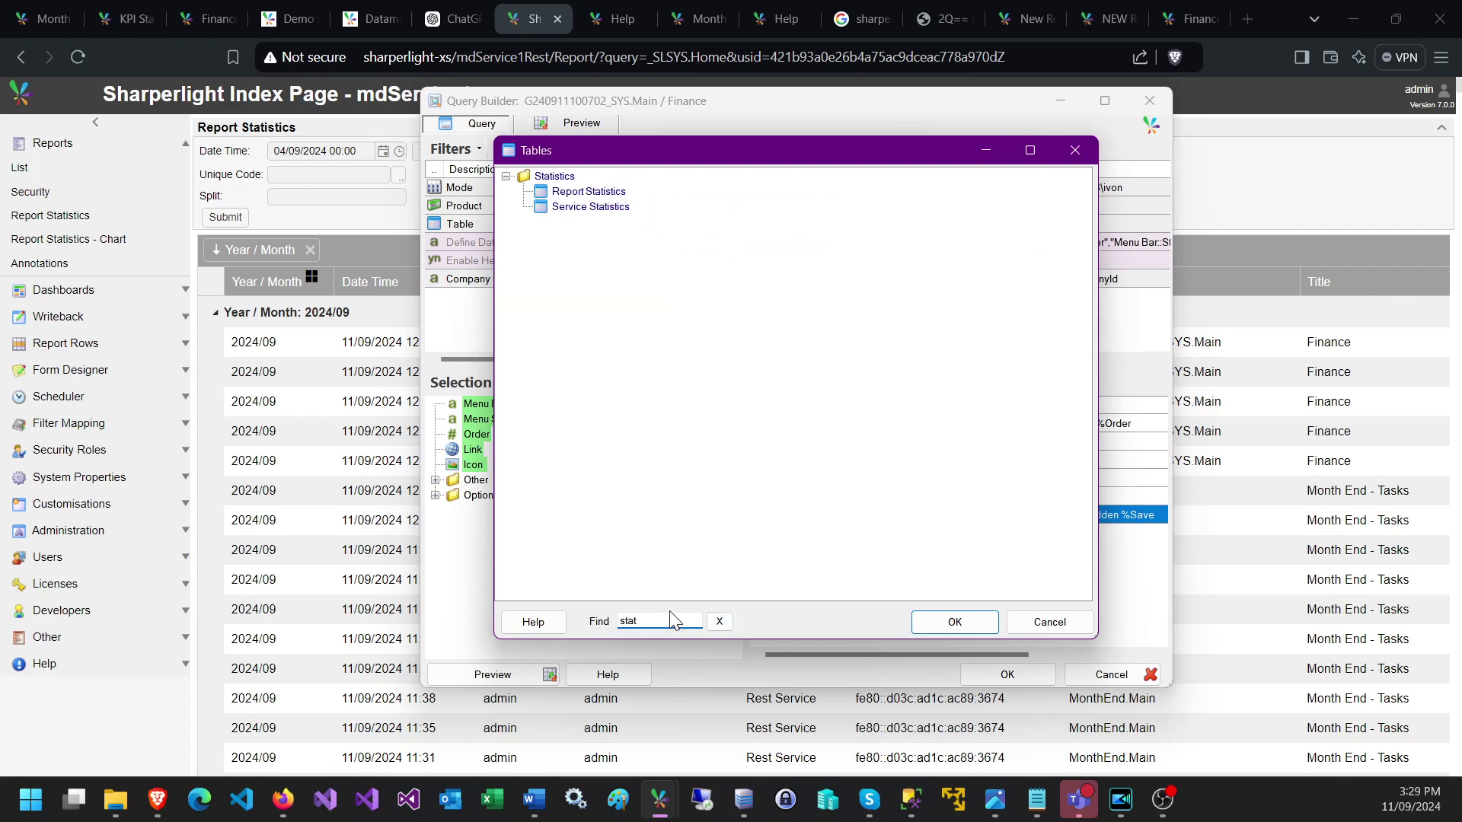
double_click(571, 193)
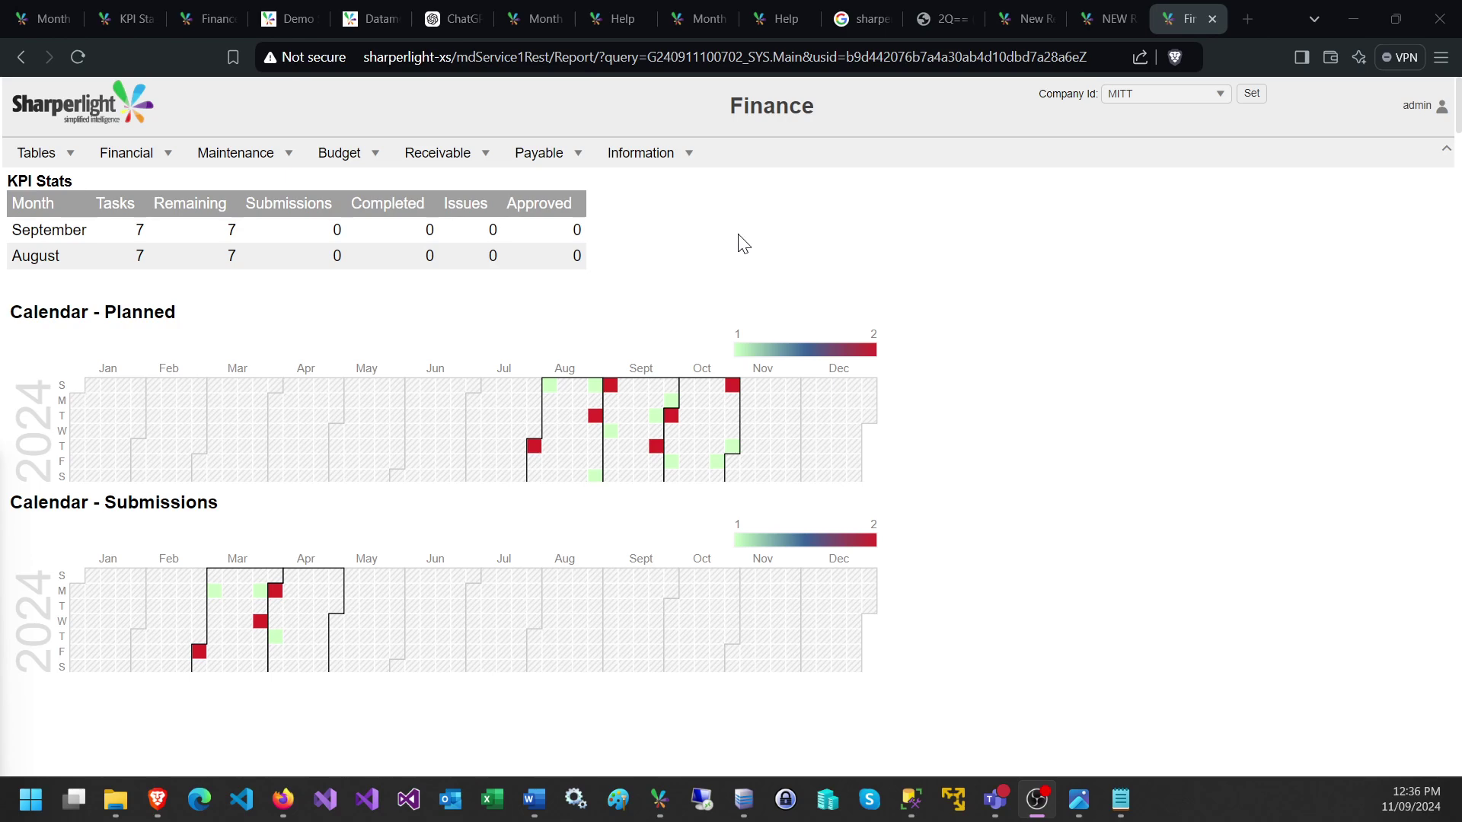
- In the Finance report pack, select the part of the web address that ends with the query name, excluding the session parameter
click(730, 205)
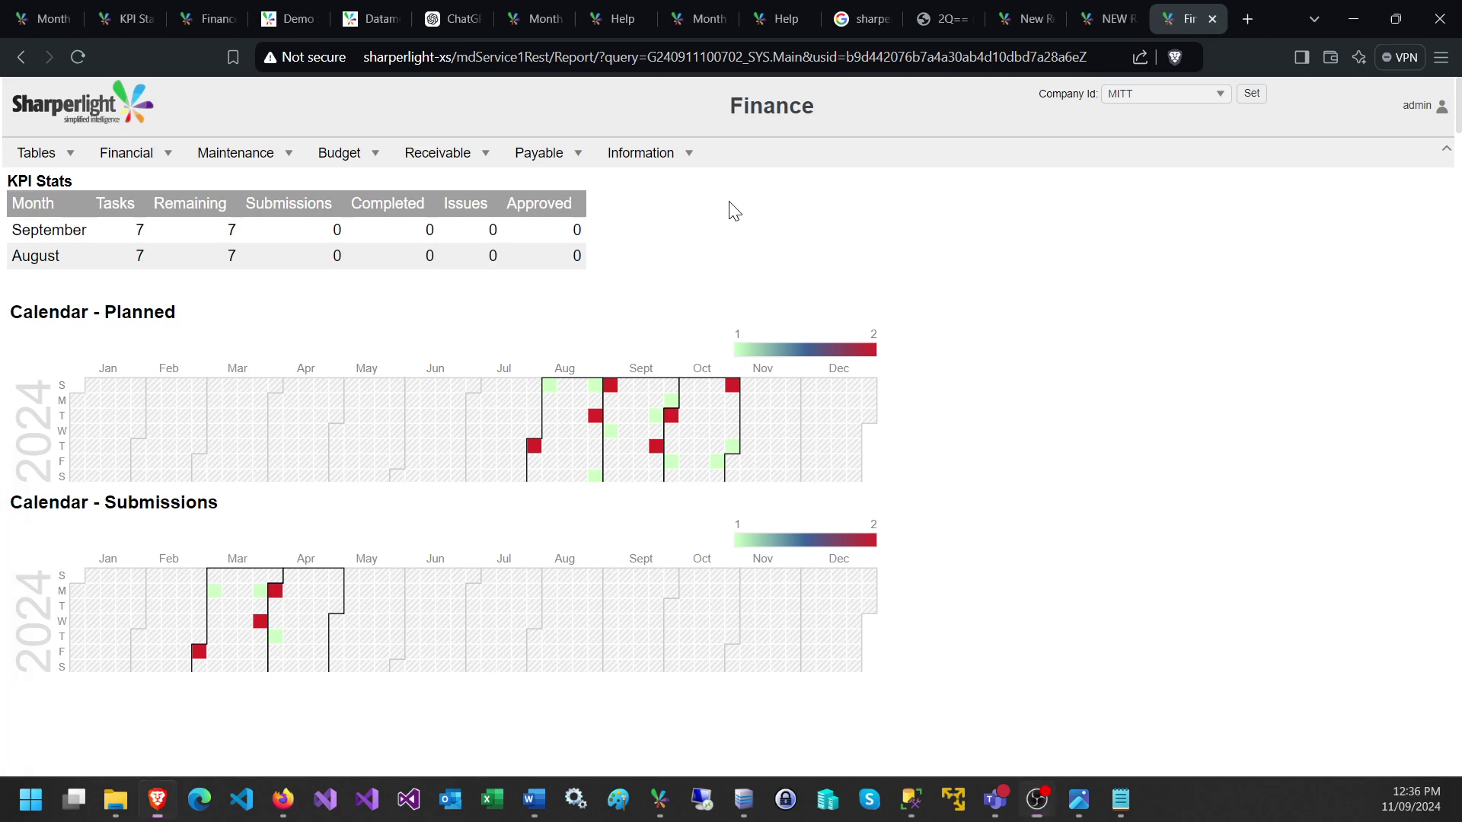
click(481, 165)
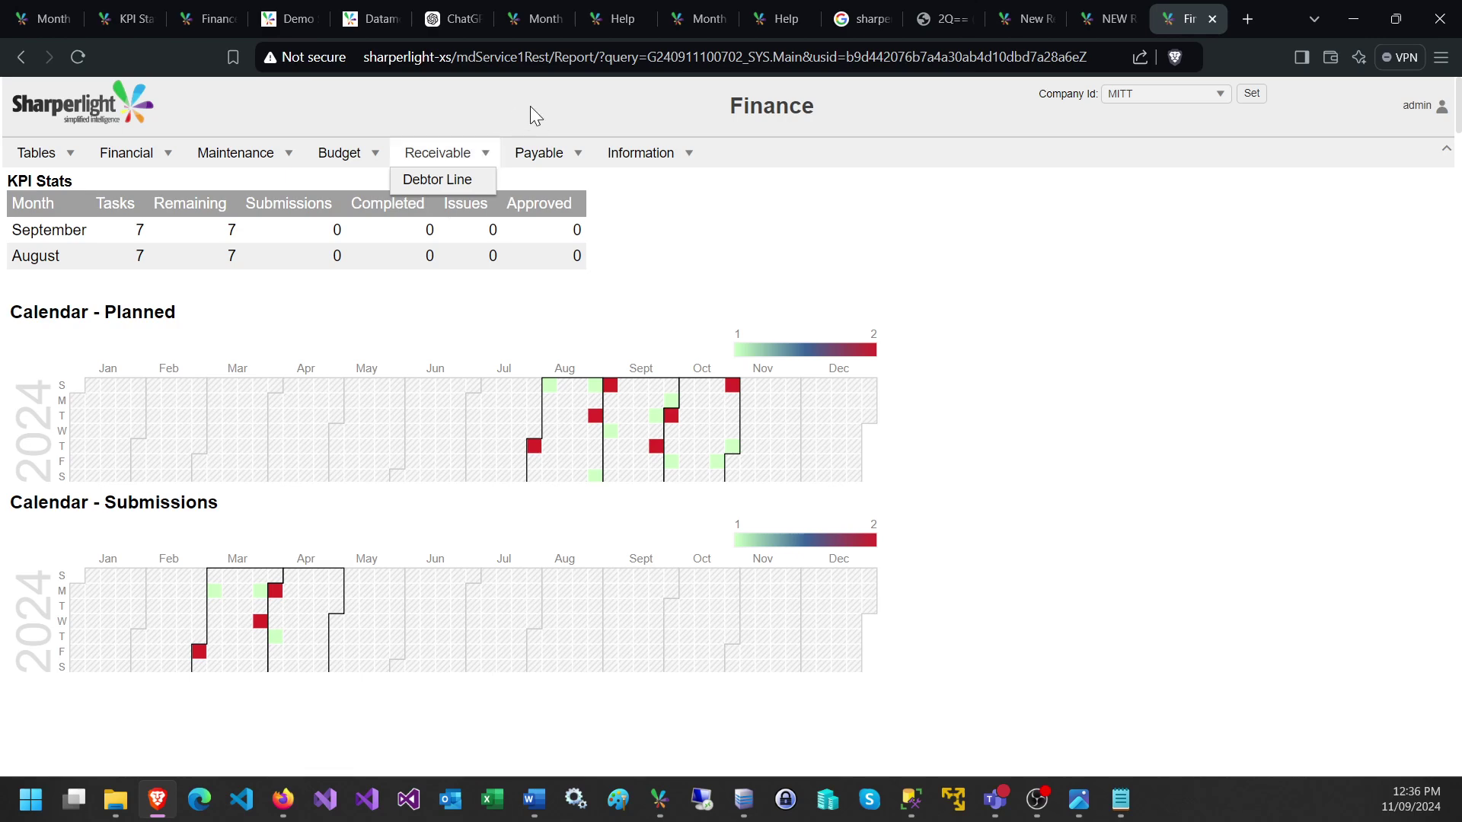
click(734, 56)
click(734, 52)
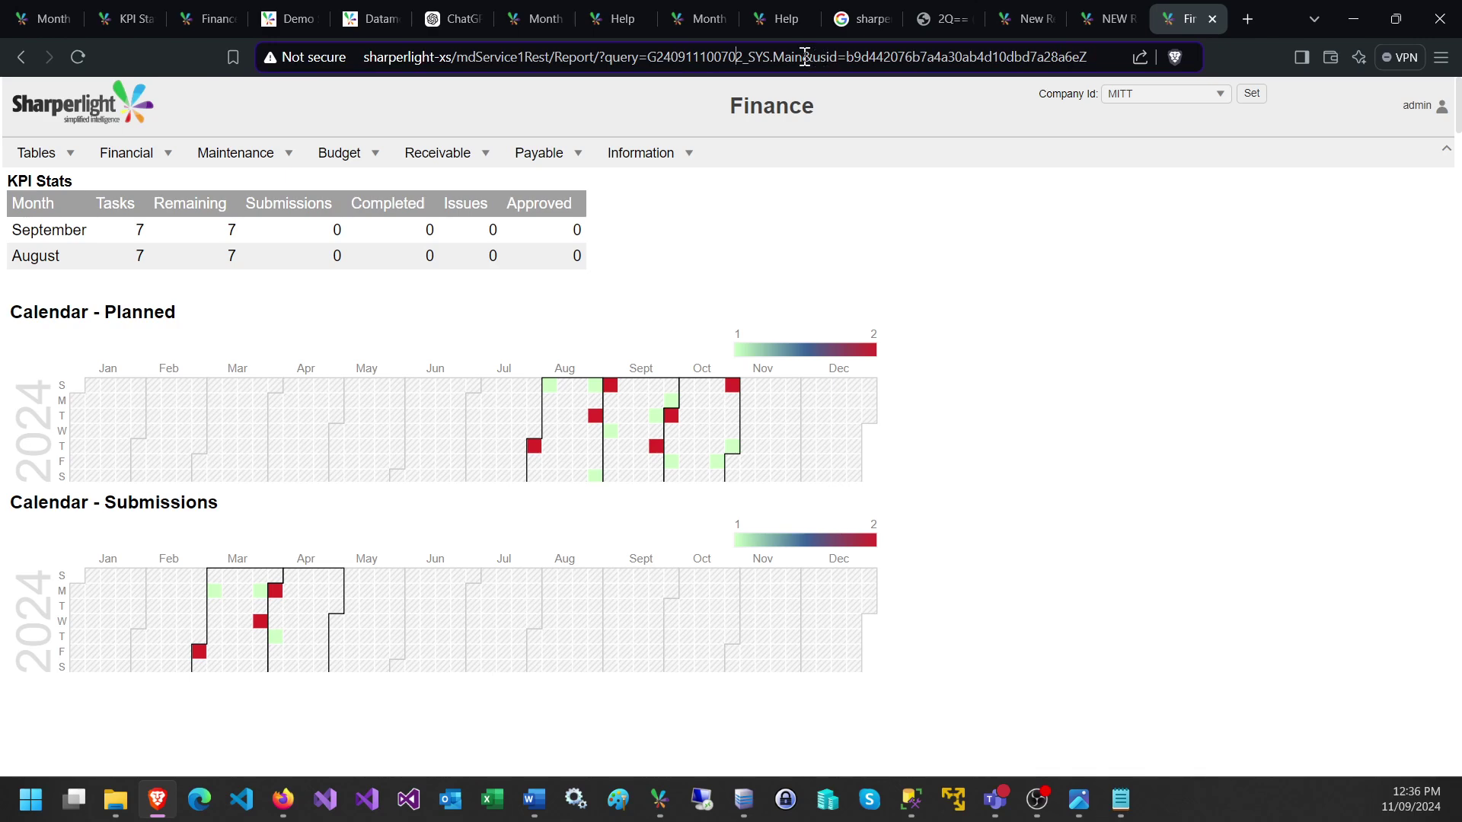
drag(802, 55, 326, 46)
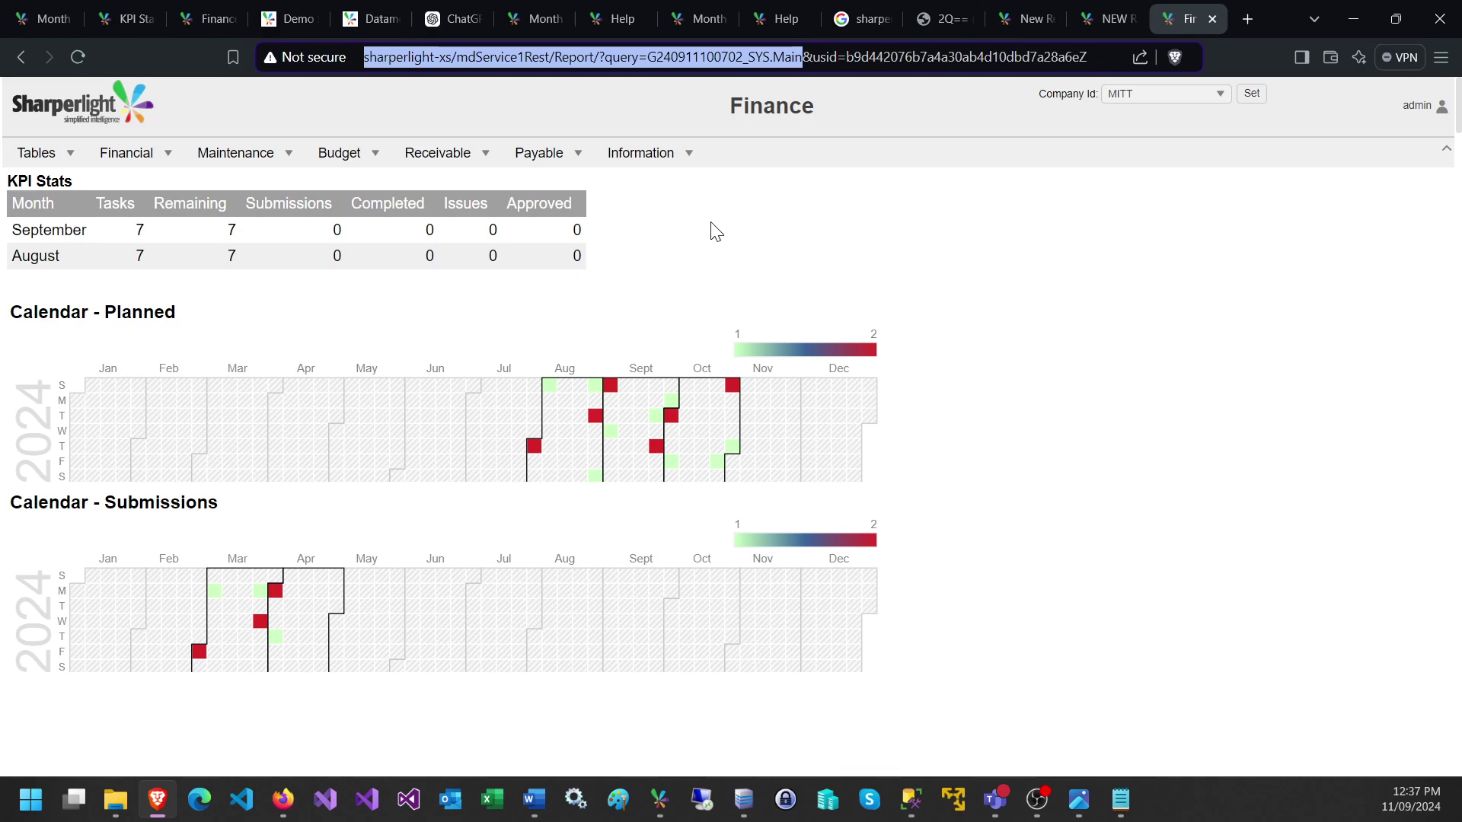
- Look through the Maintenance, Receivable and Payable menus of the Finance report pack
mouse_move(276, 161)
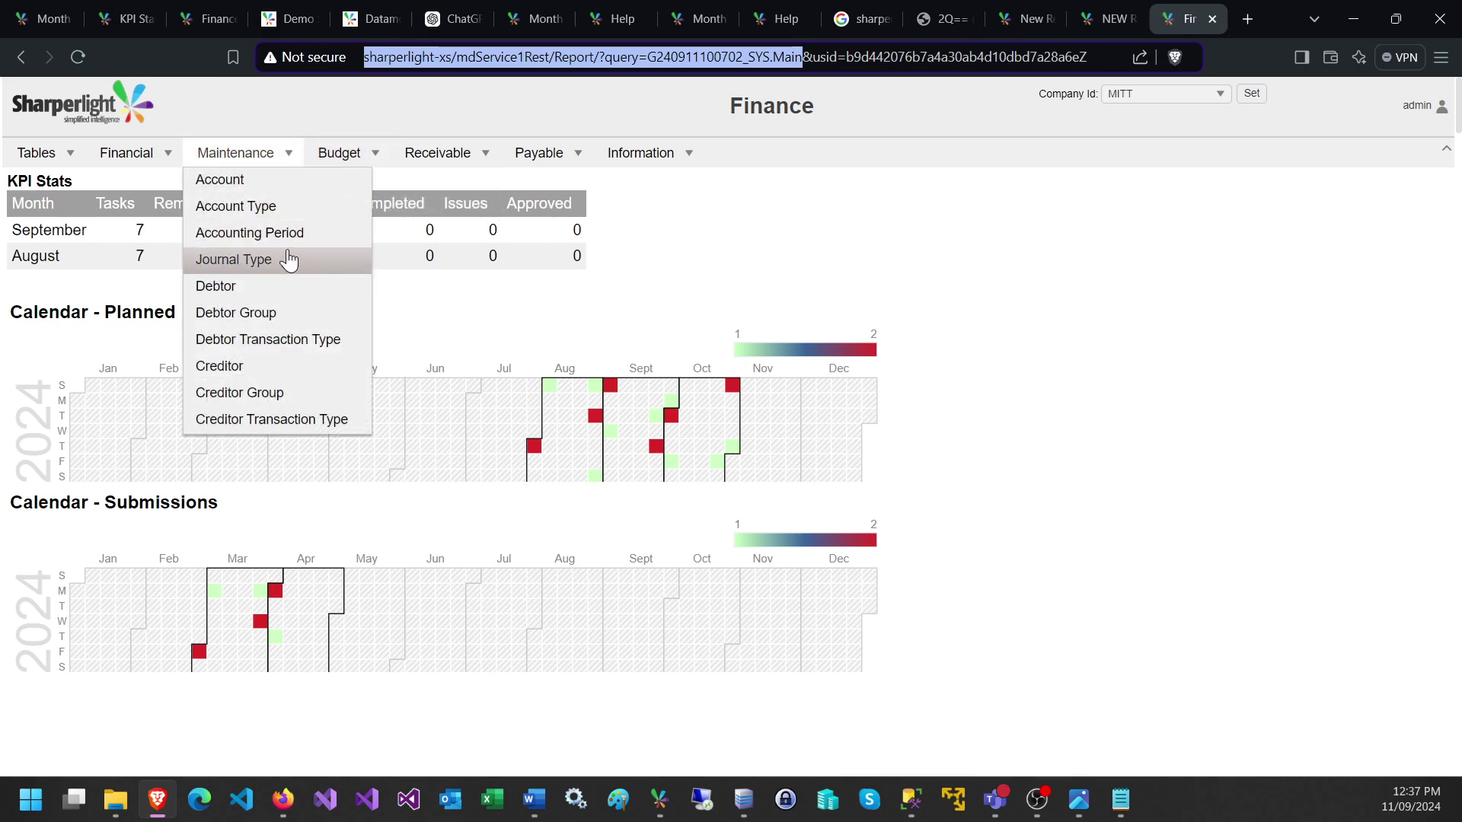
click(759, 260)
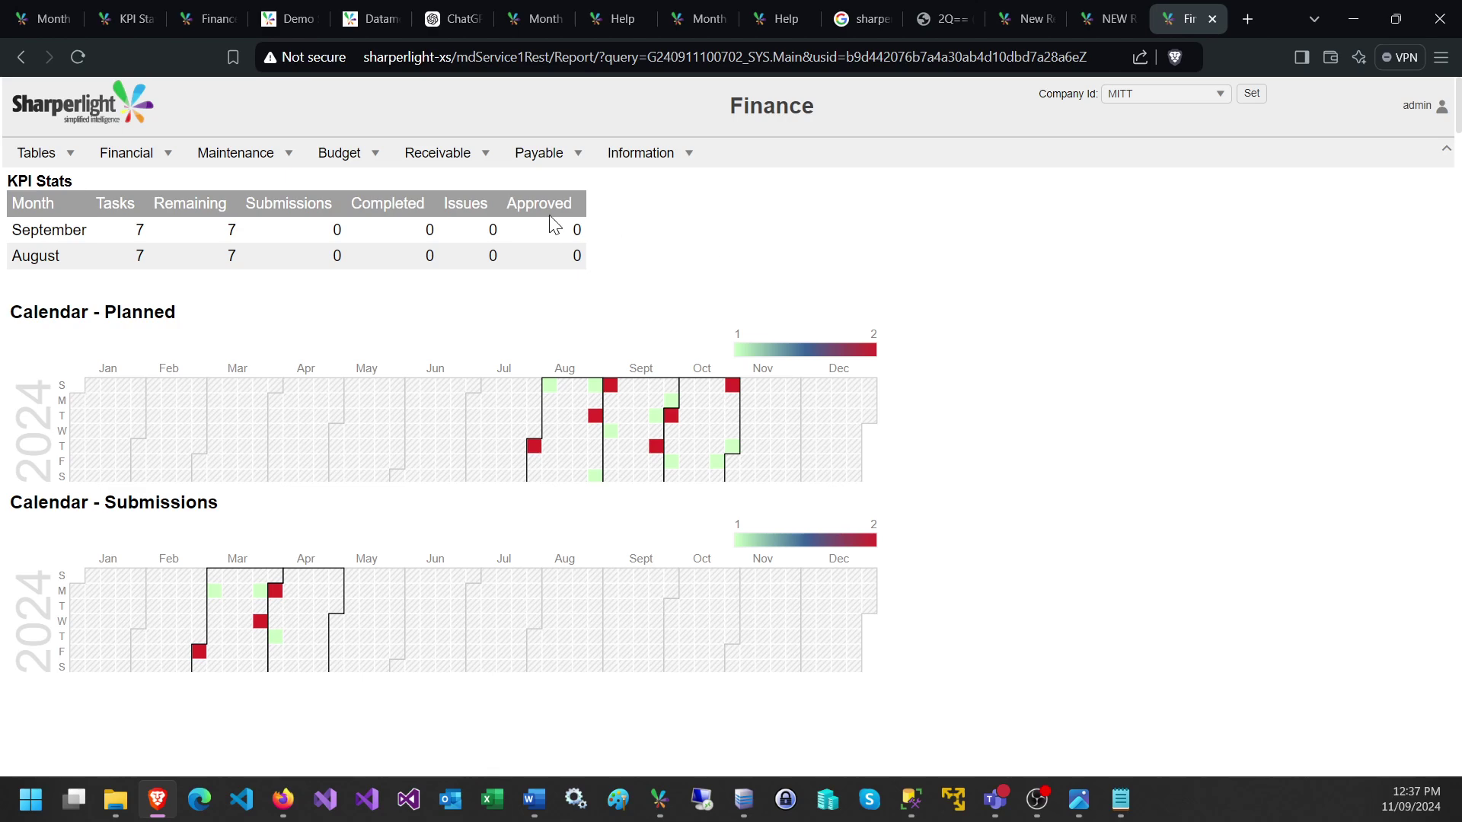
mouse_move(278, 156)
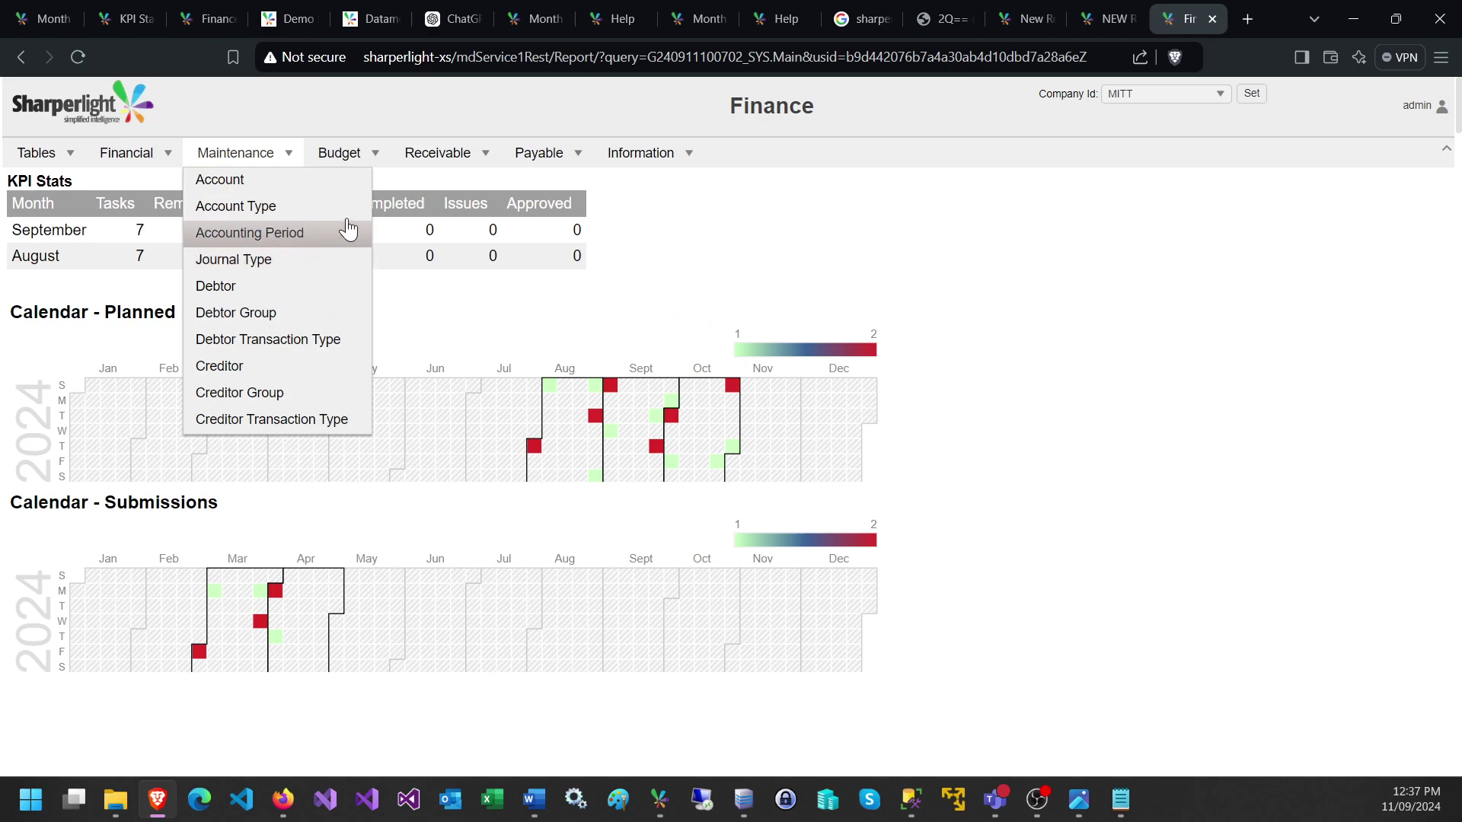
mouse_move(417, 155)
mouse_move(533, 156)
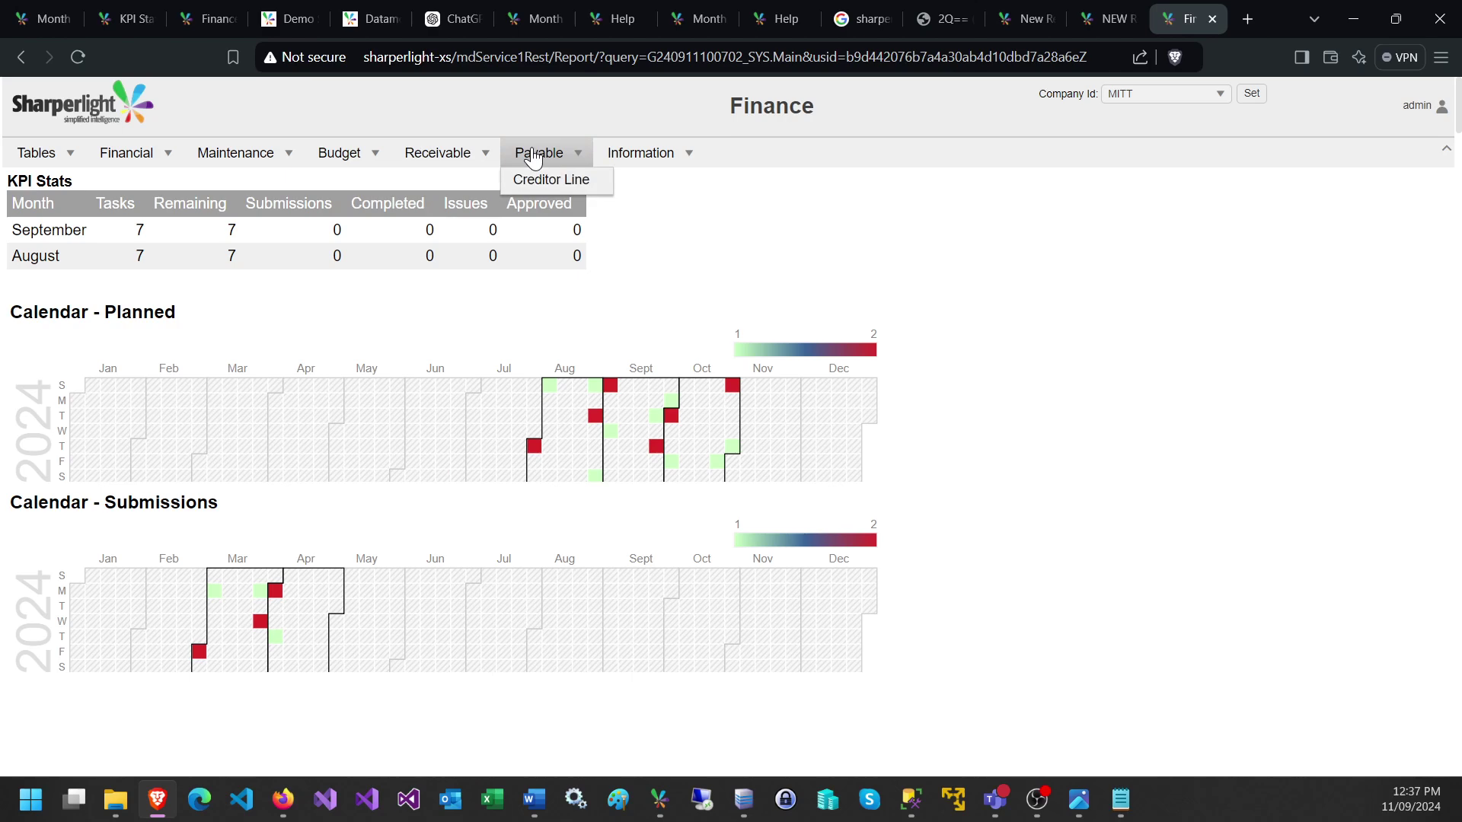